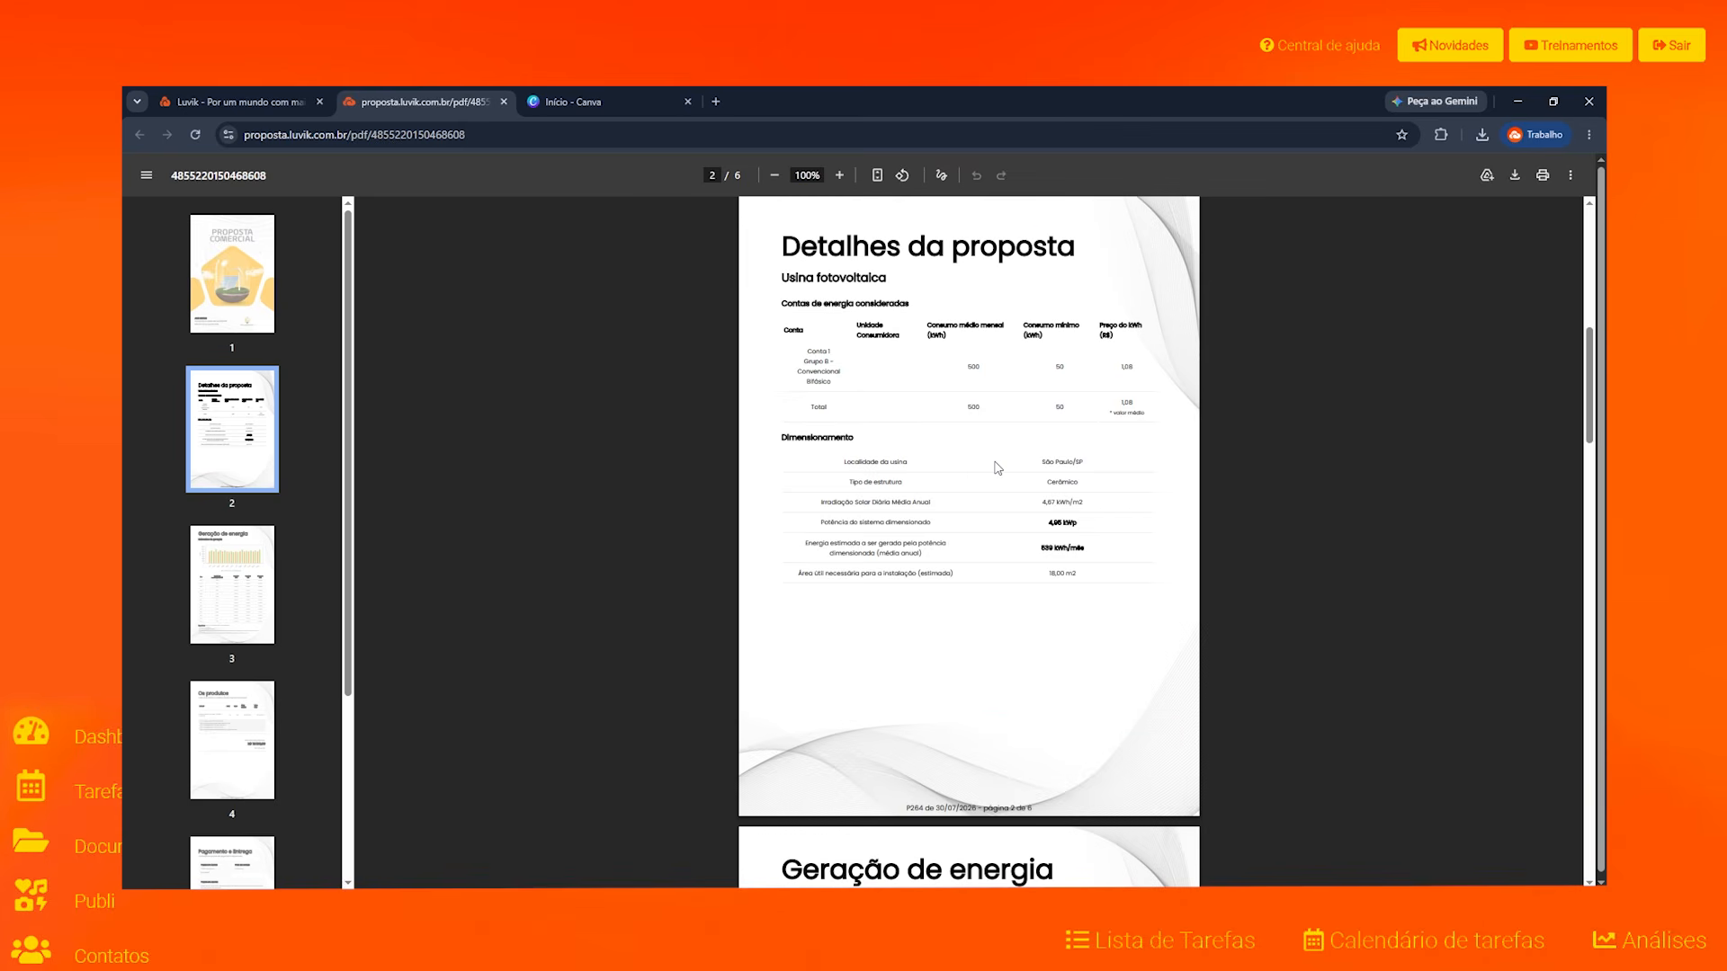
# Step: Scroll up through the proposal PDF's 'Detalhes da proposta' page
pyautogui.scroll(2, 997, 468)
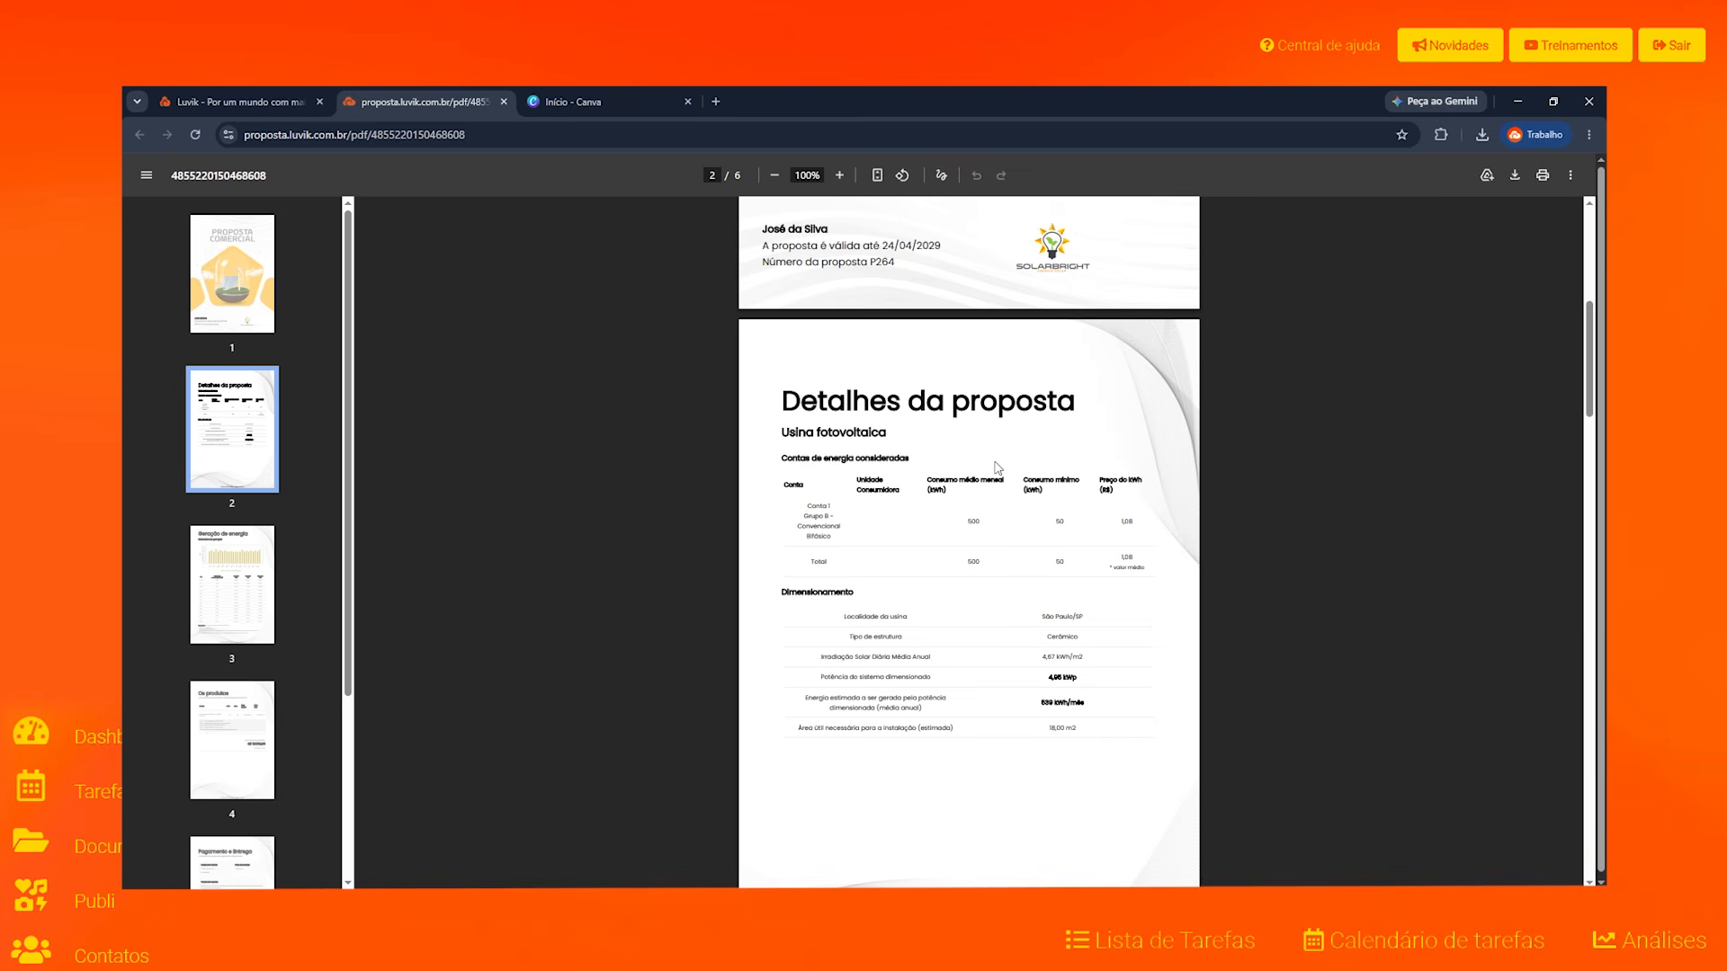
# Step: Return to the Luvik settings page and open Template 01's texts and images
pyautogui.click(286, 99)
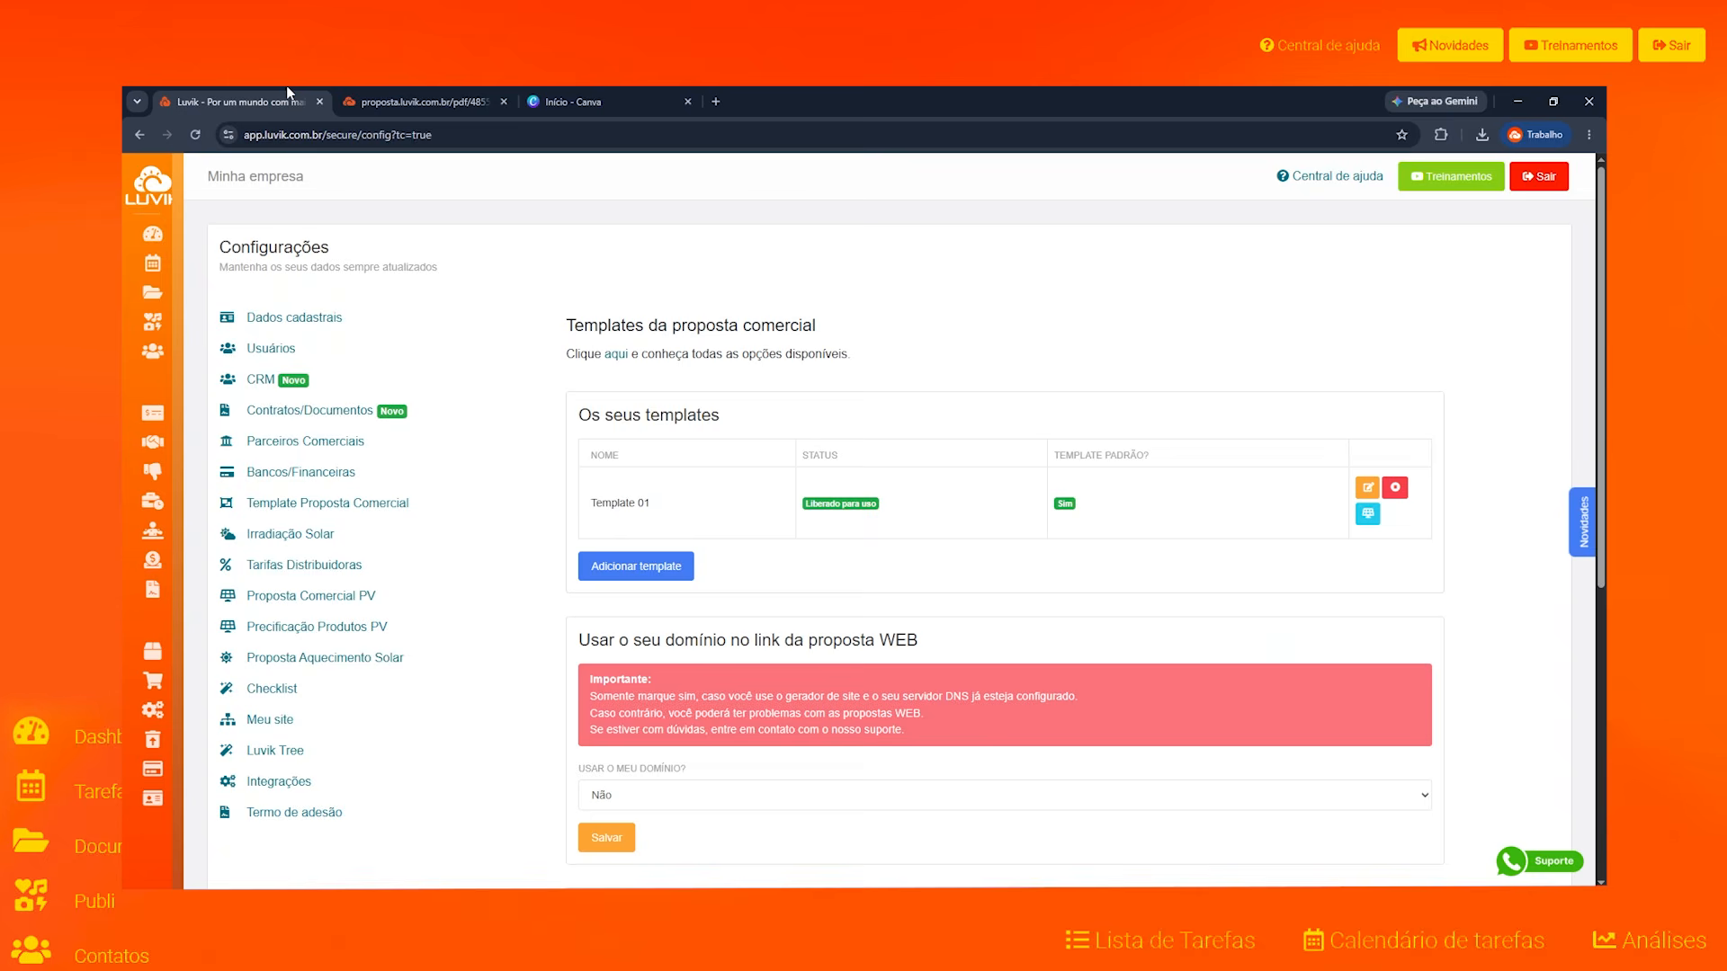
pyautogui.click(1368, 514)
pyautogui.scroll(-15, 1177, 436)
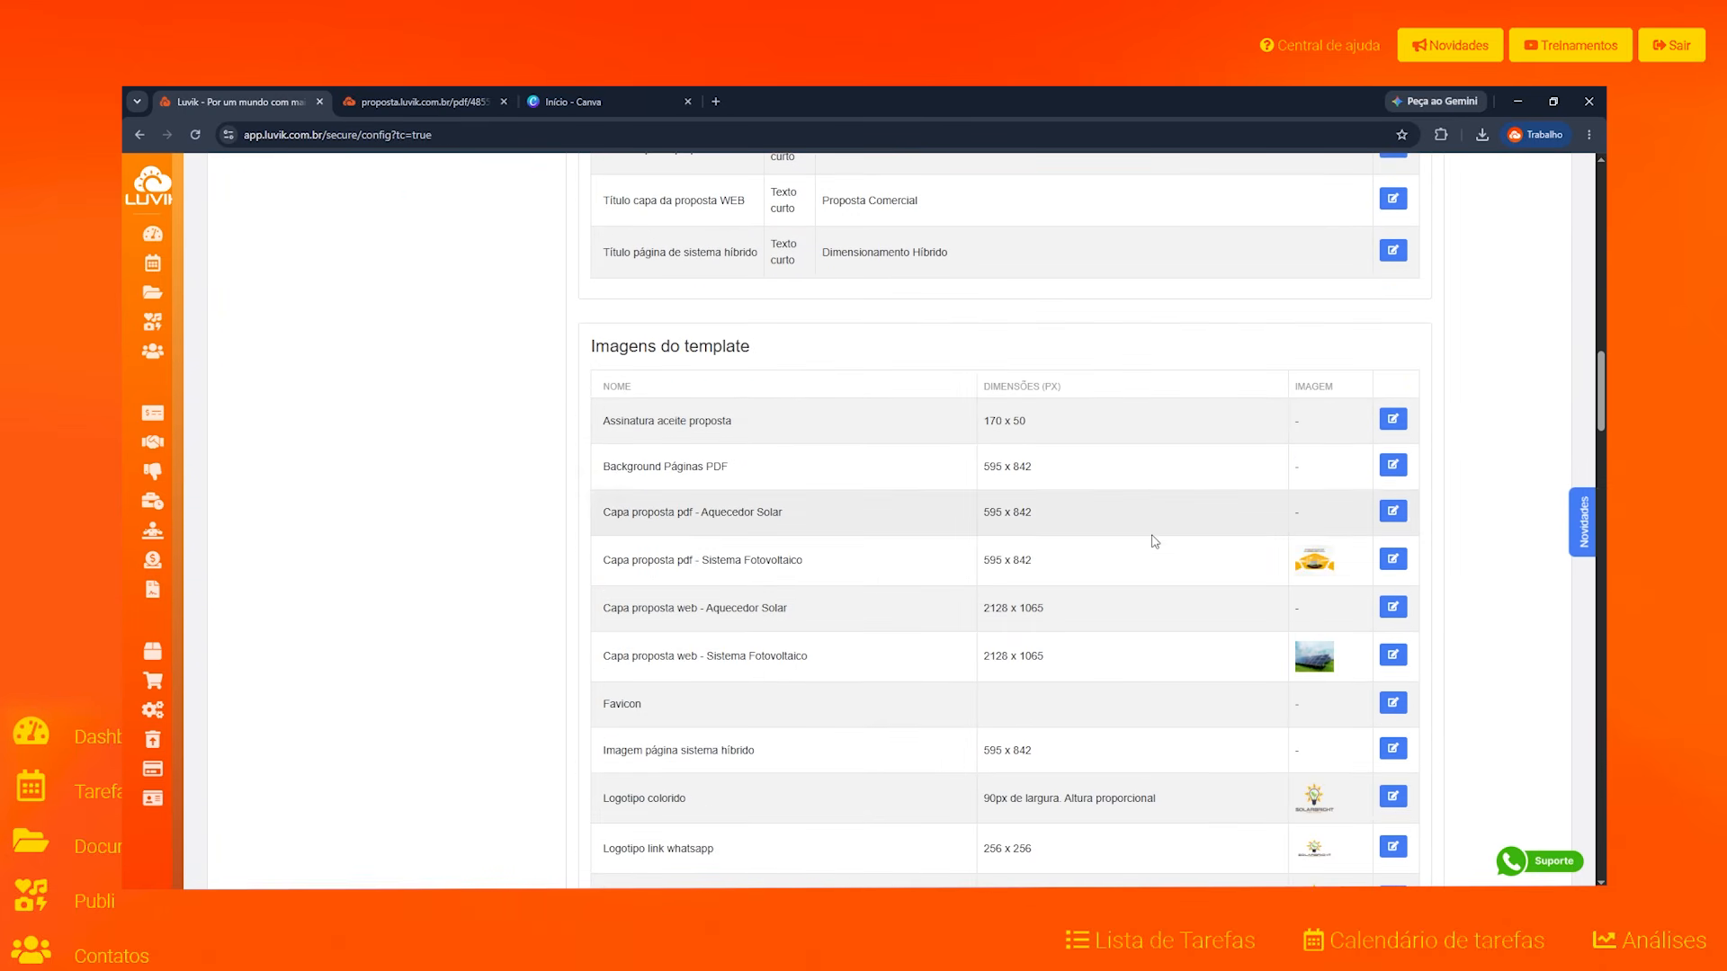
# Step: Open the ready-made background gallery for the Background Páginas PDF image and browse it
pyautogui.tripleClick(749, 475)
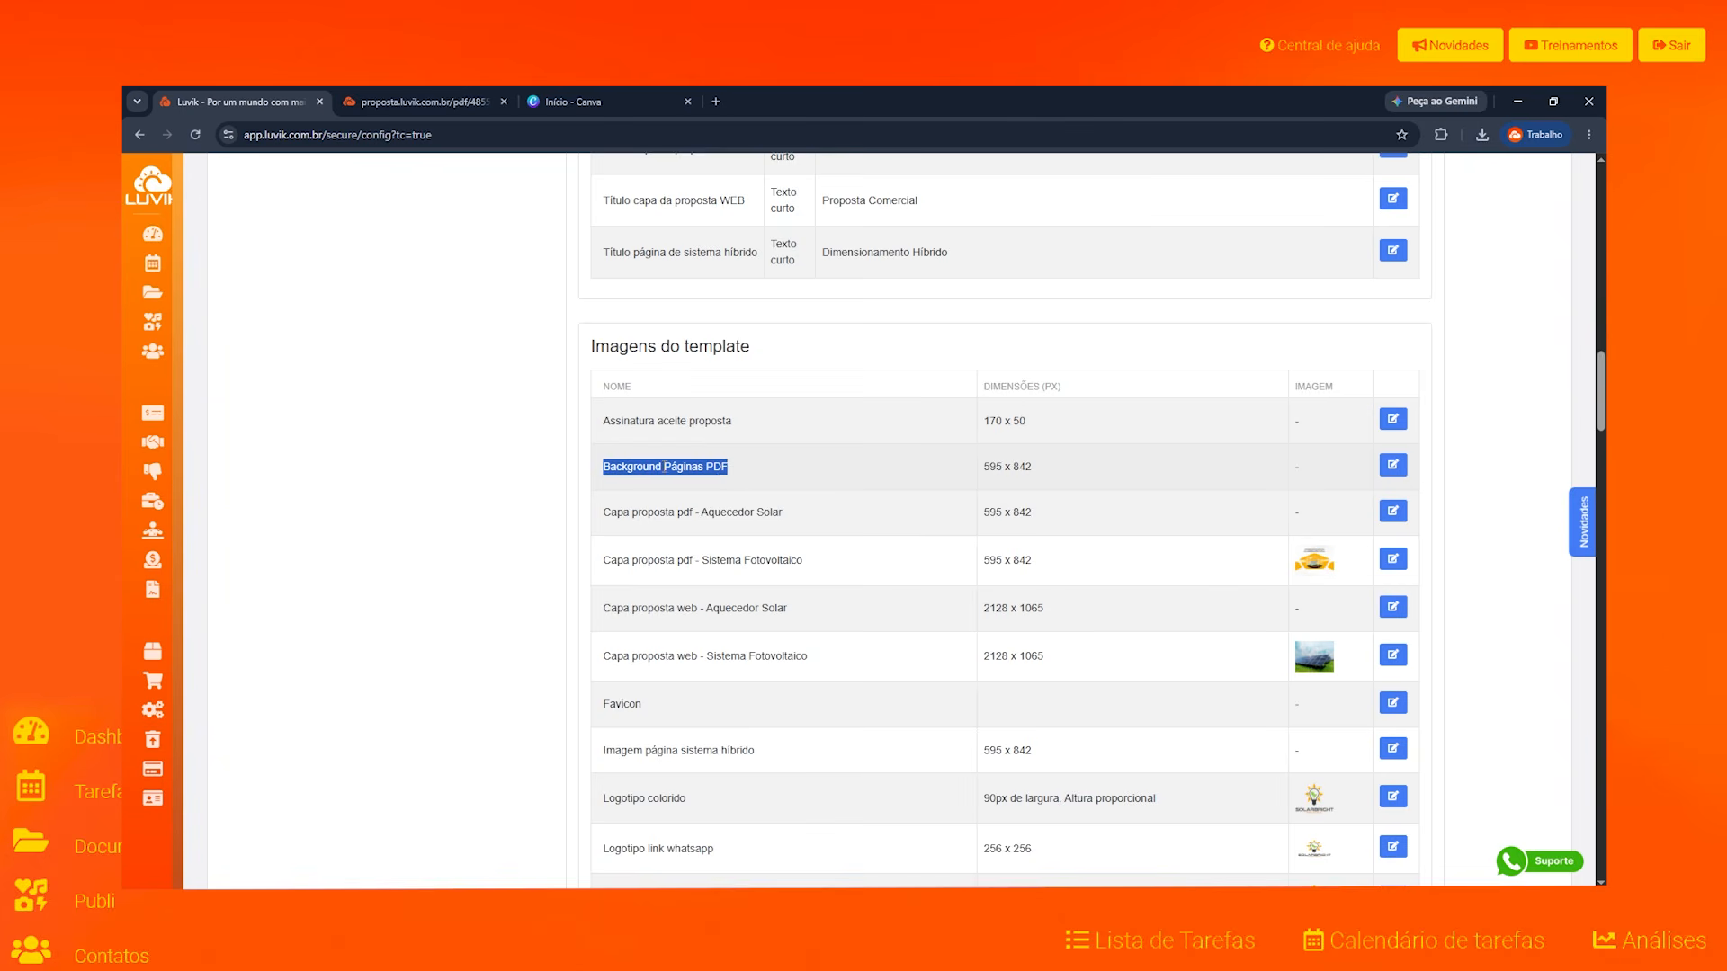
pyautogui.click(1390, 465)
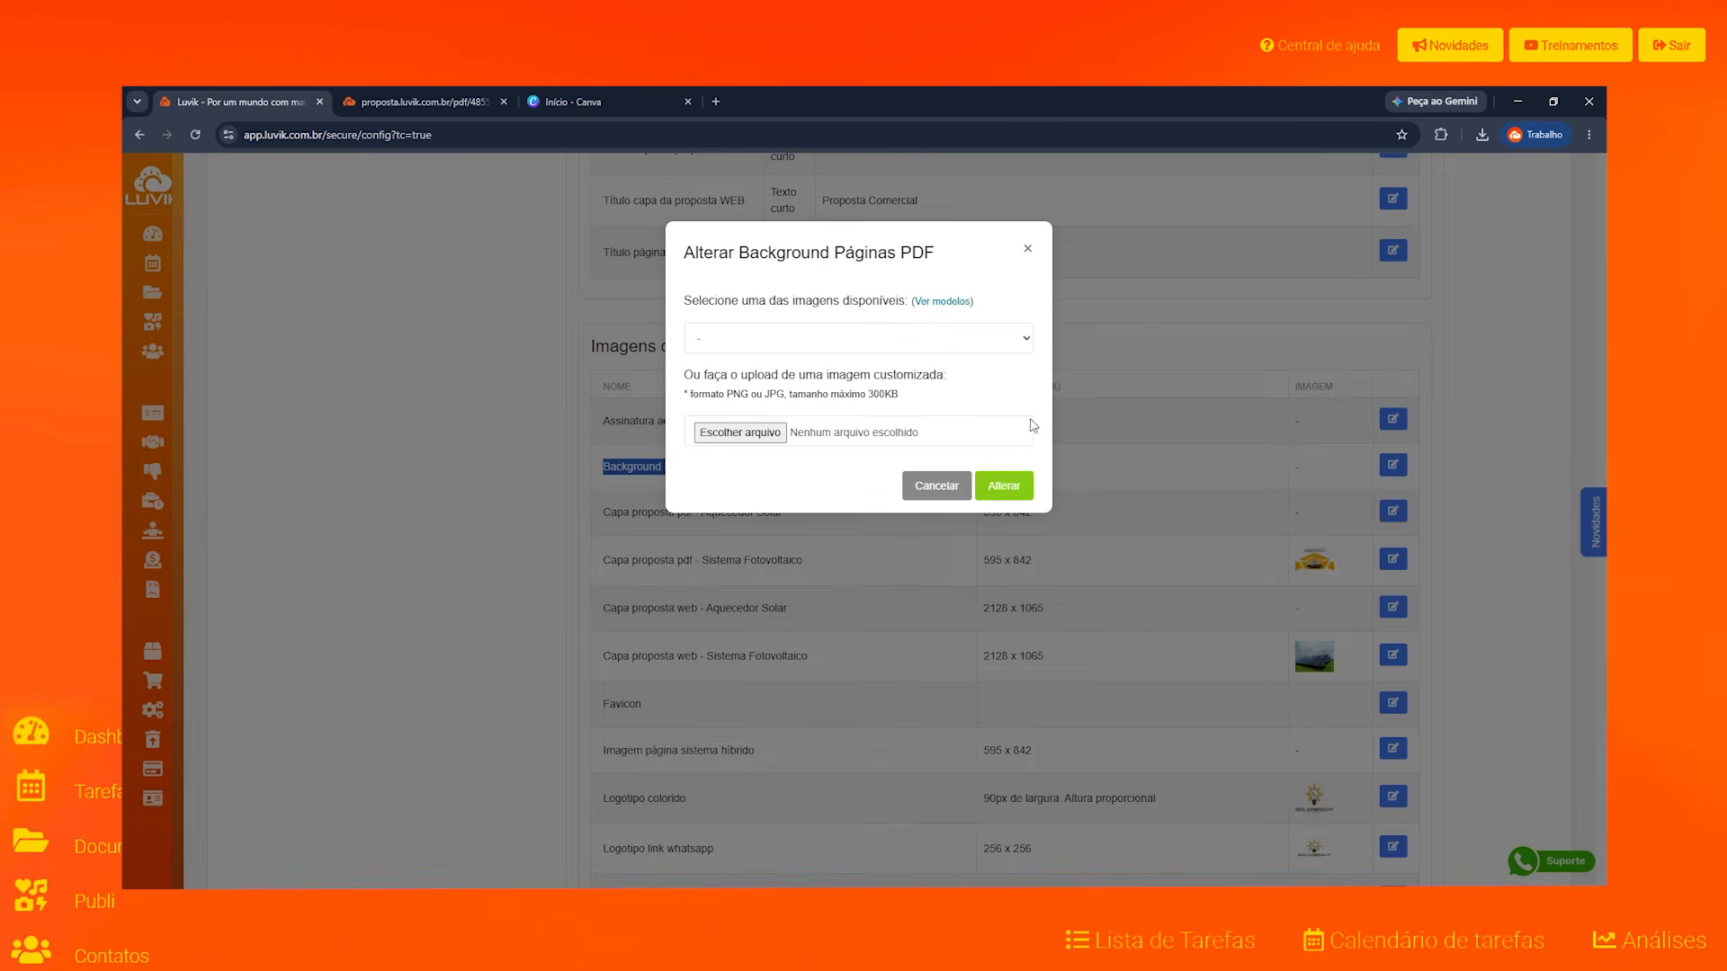
pyautogui.click(952, 304)
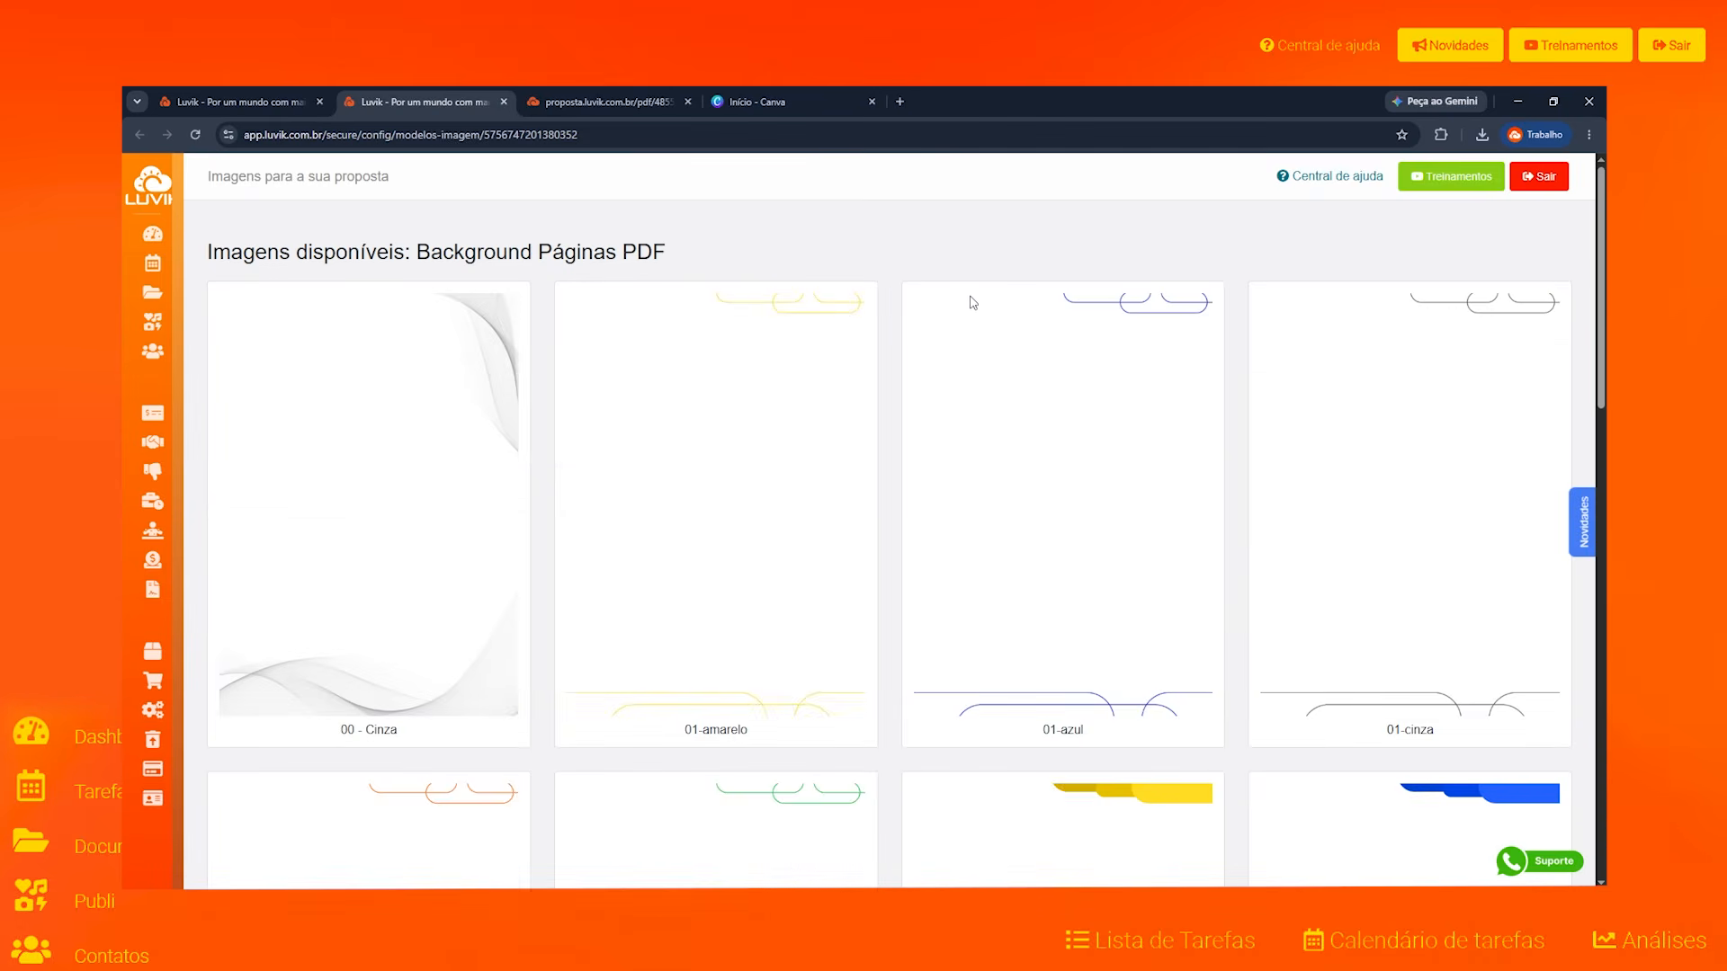
pyautogui.scroll(-7, 971, 306)
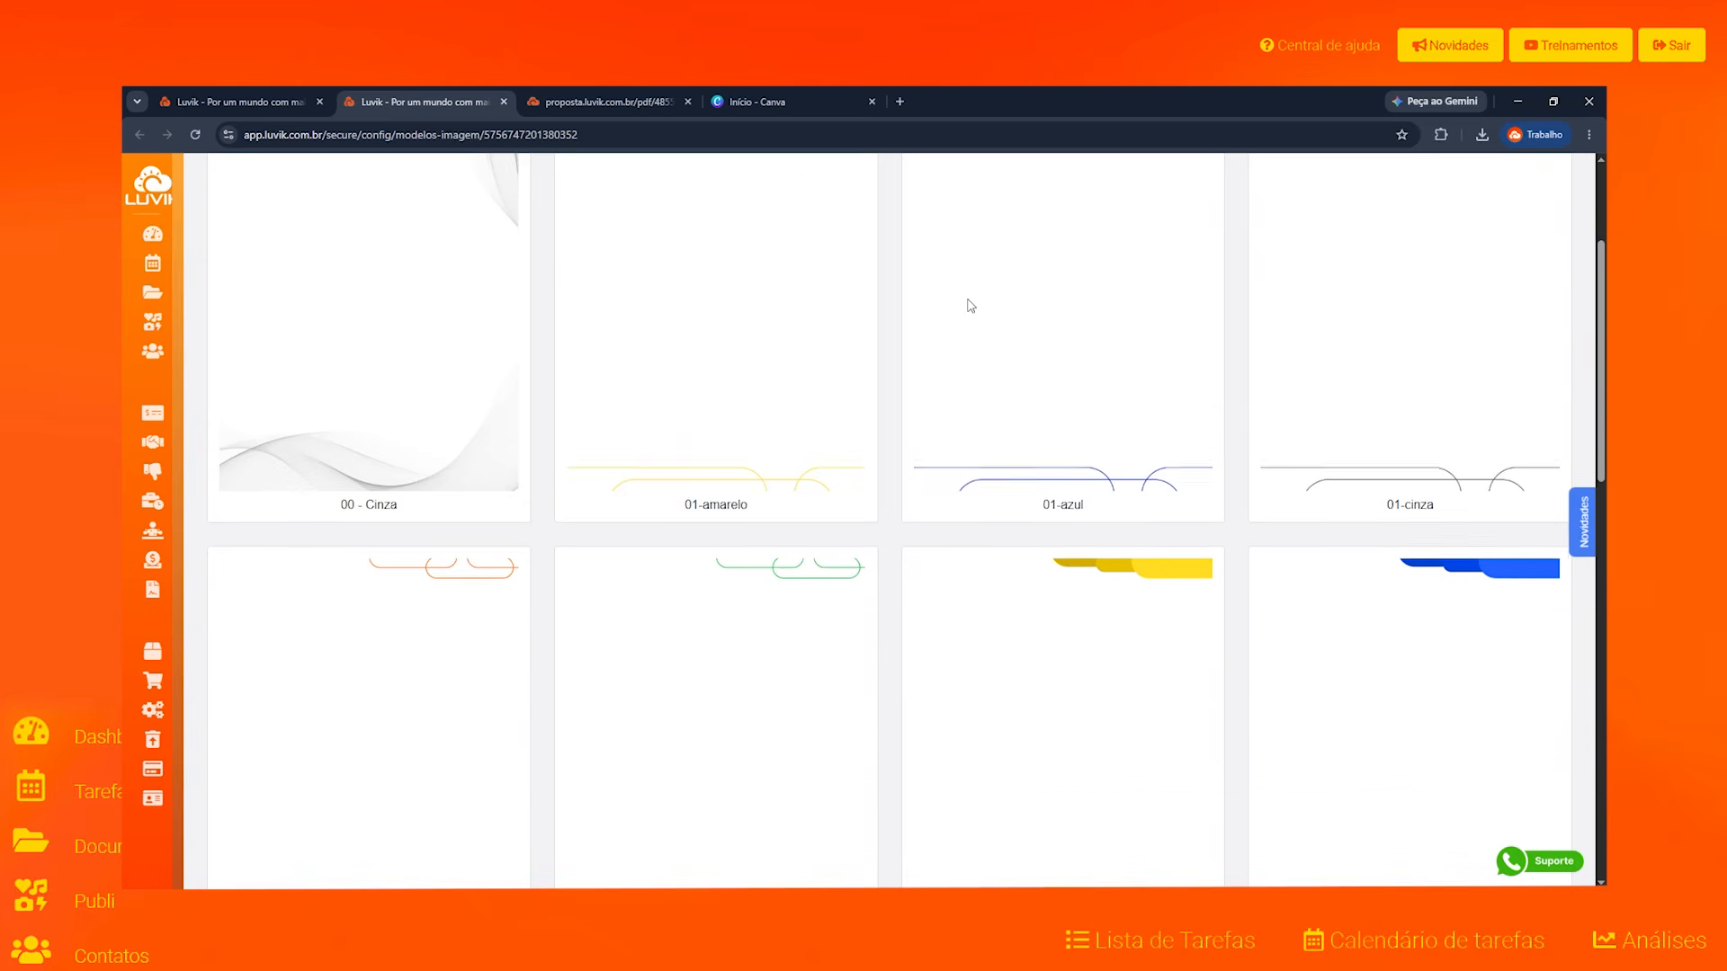
pyautogui.scroll(-8, 969, 306)
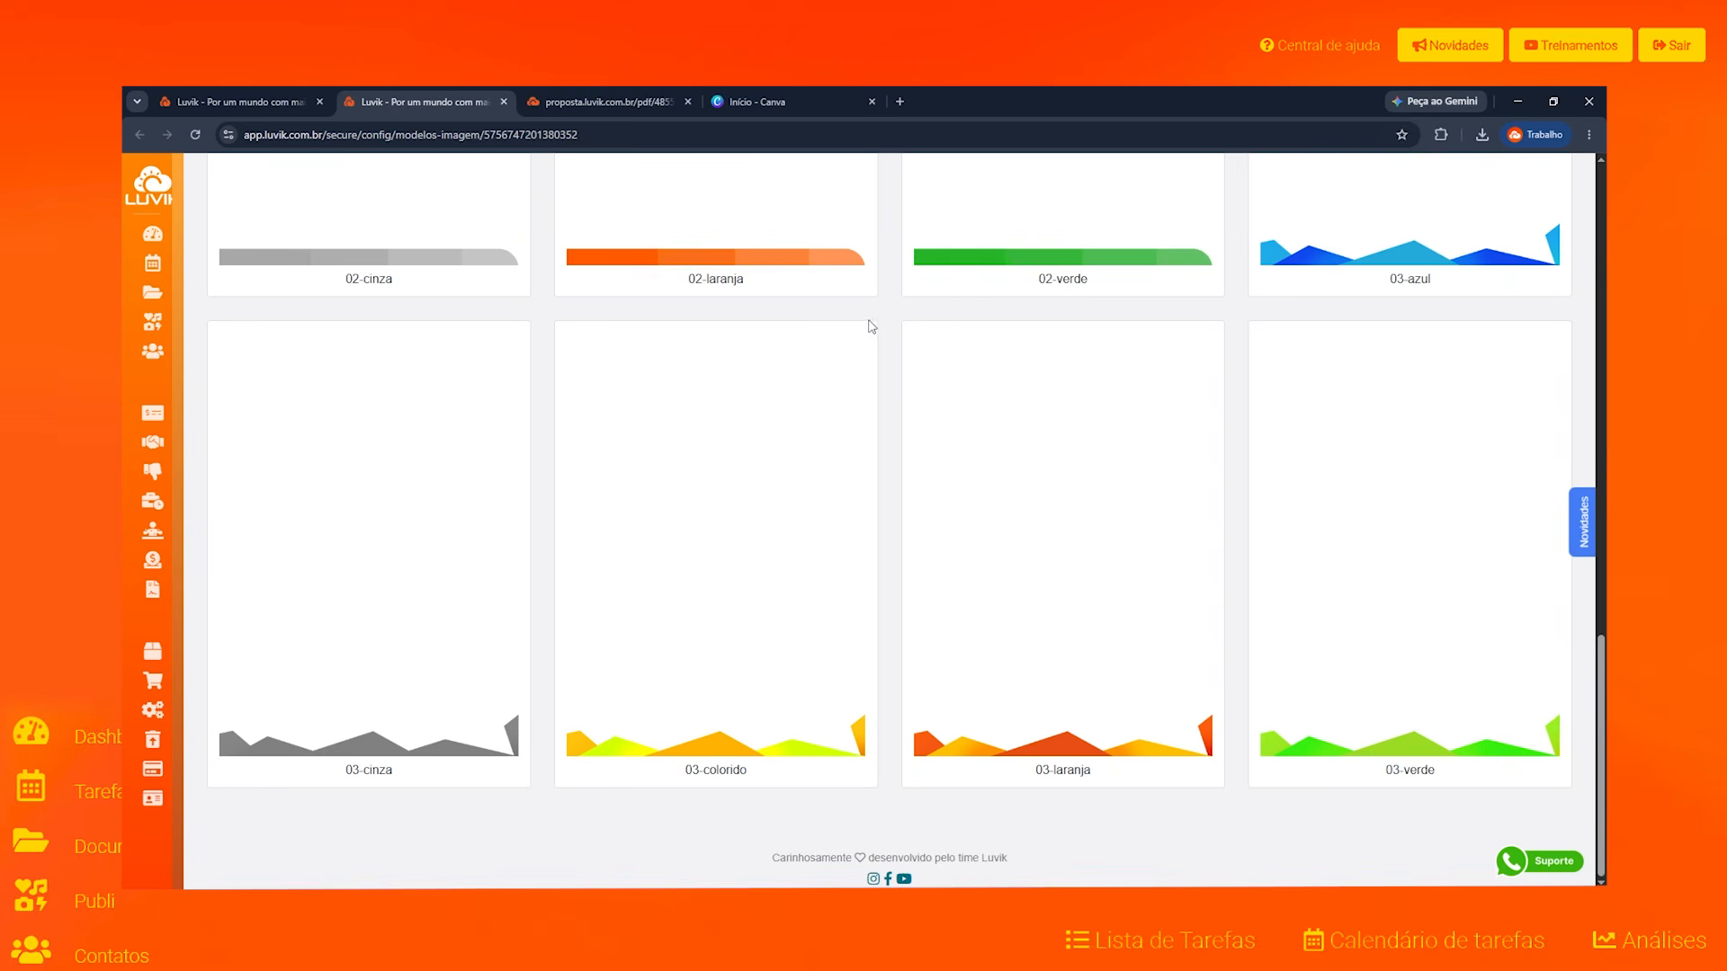
# Step: Go to Canva's home page and search templates for 'papel timbrado'
pyautogui.click(810, 100)
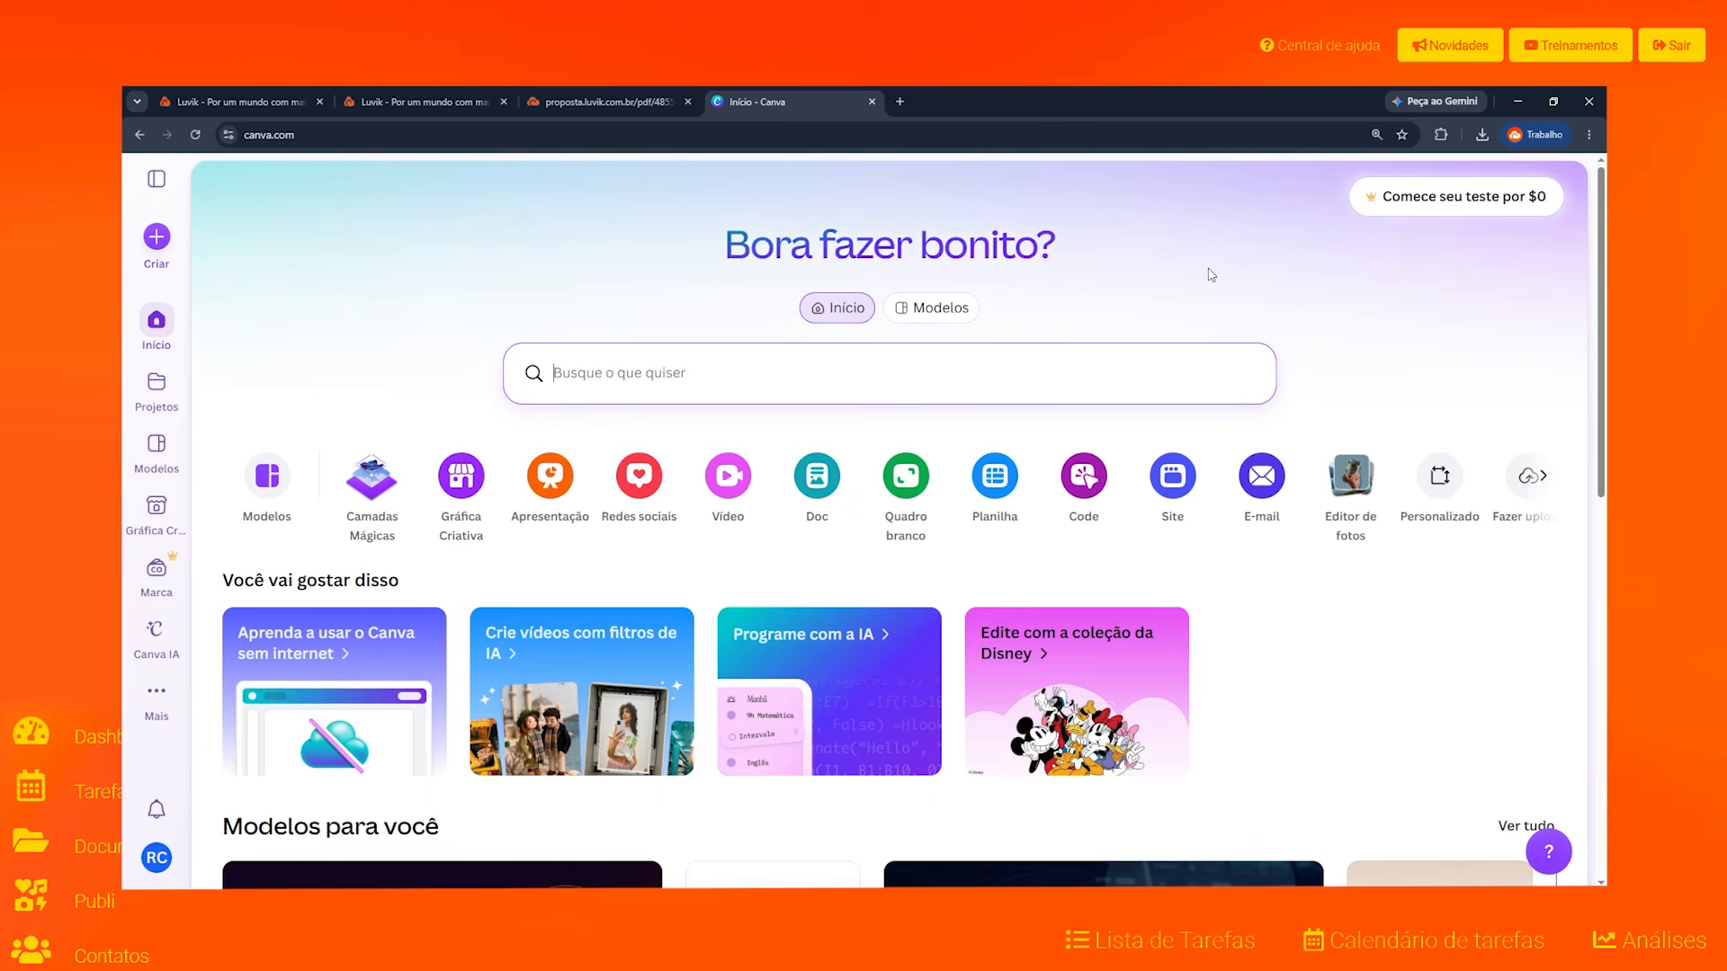
pyautogui.scroll(-2, 1209, 274)
pyautogui.scroll(2, 1338, 386)
pyautogui.click(1016, 361)
pyautogui.scroll(-1, 1210, 580)
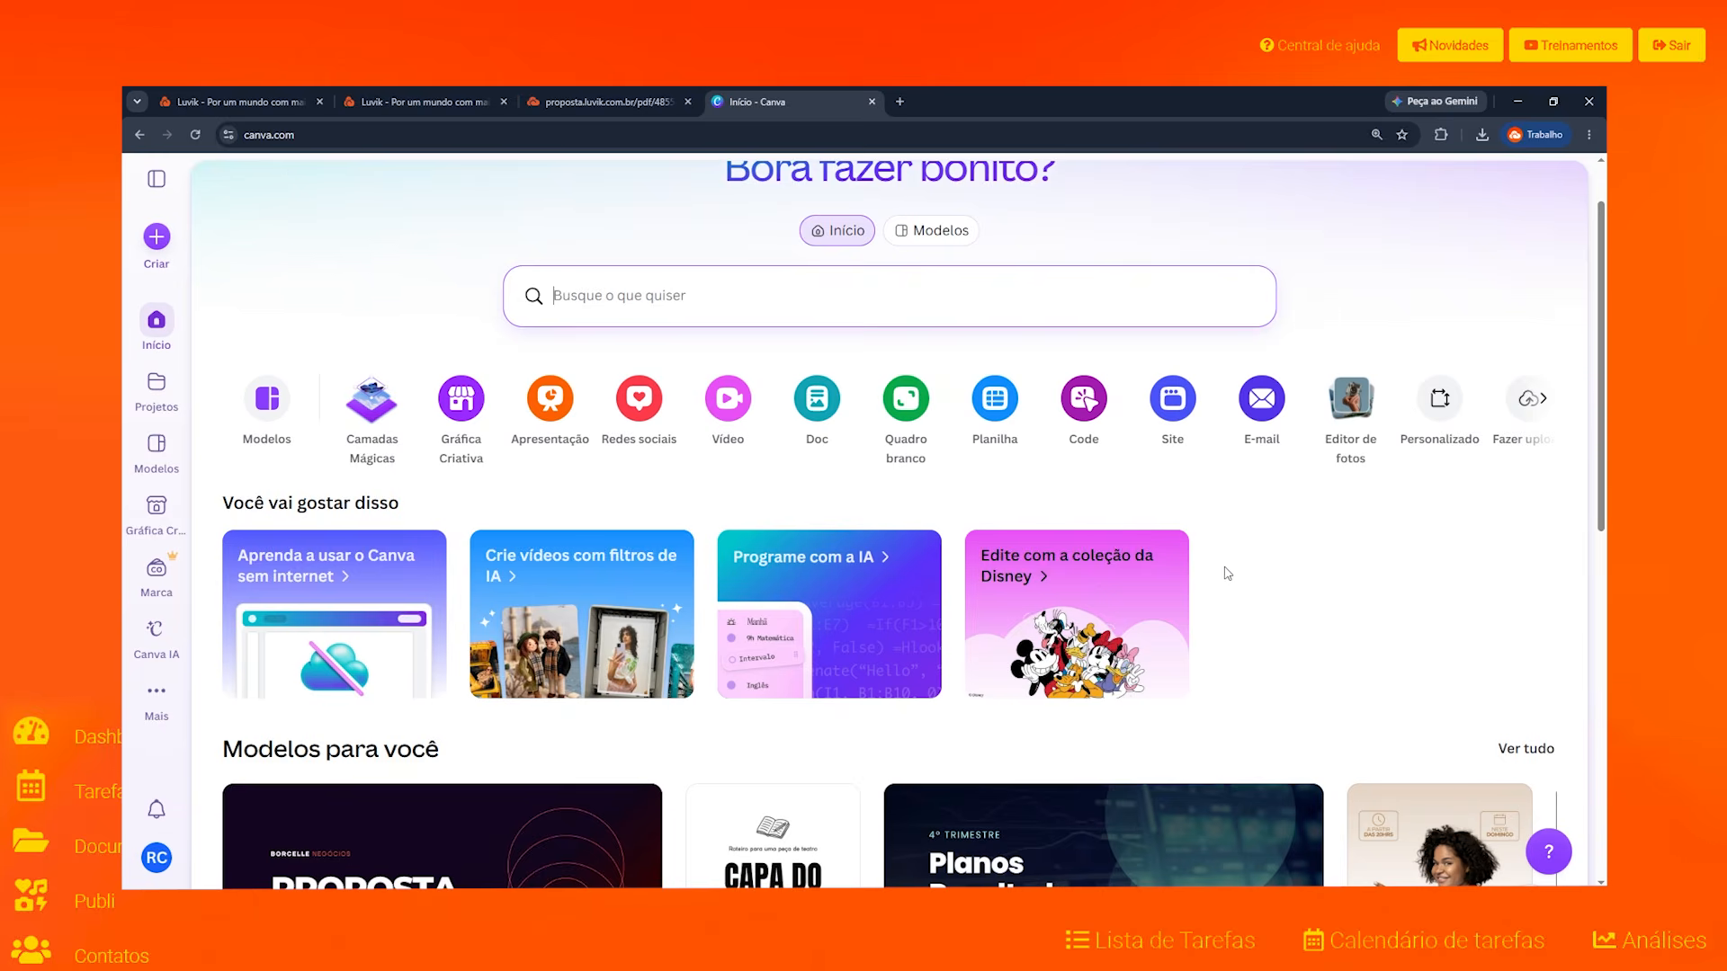
pyautogui.scroll(-1, 1228, 573)
pyautogui.scroll(-1, 1229, 573)
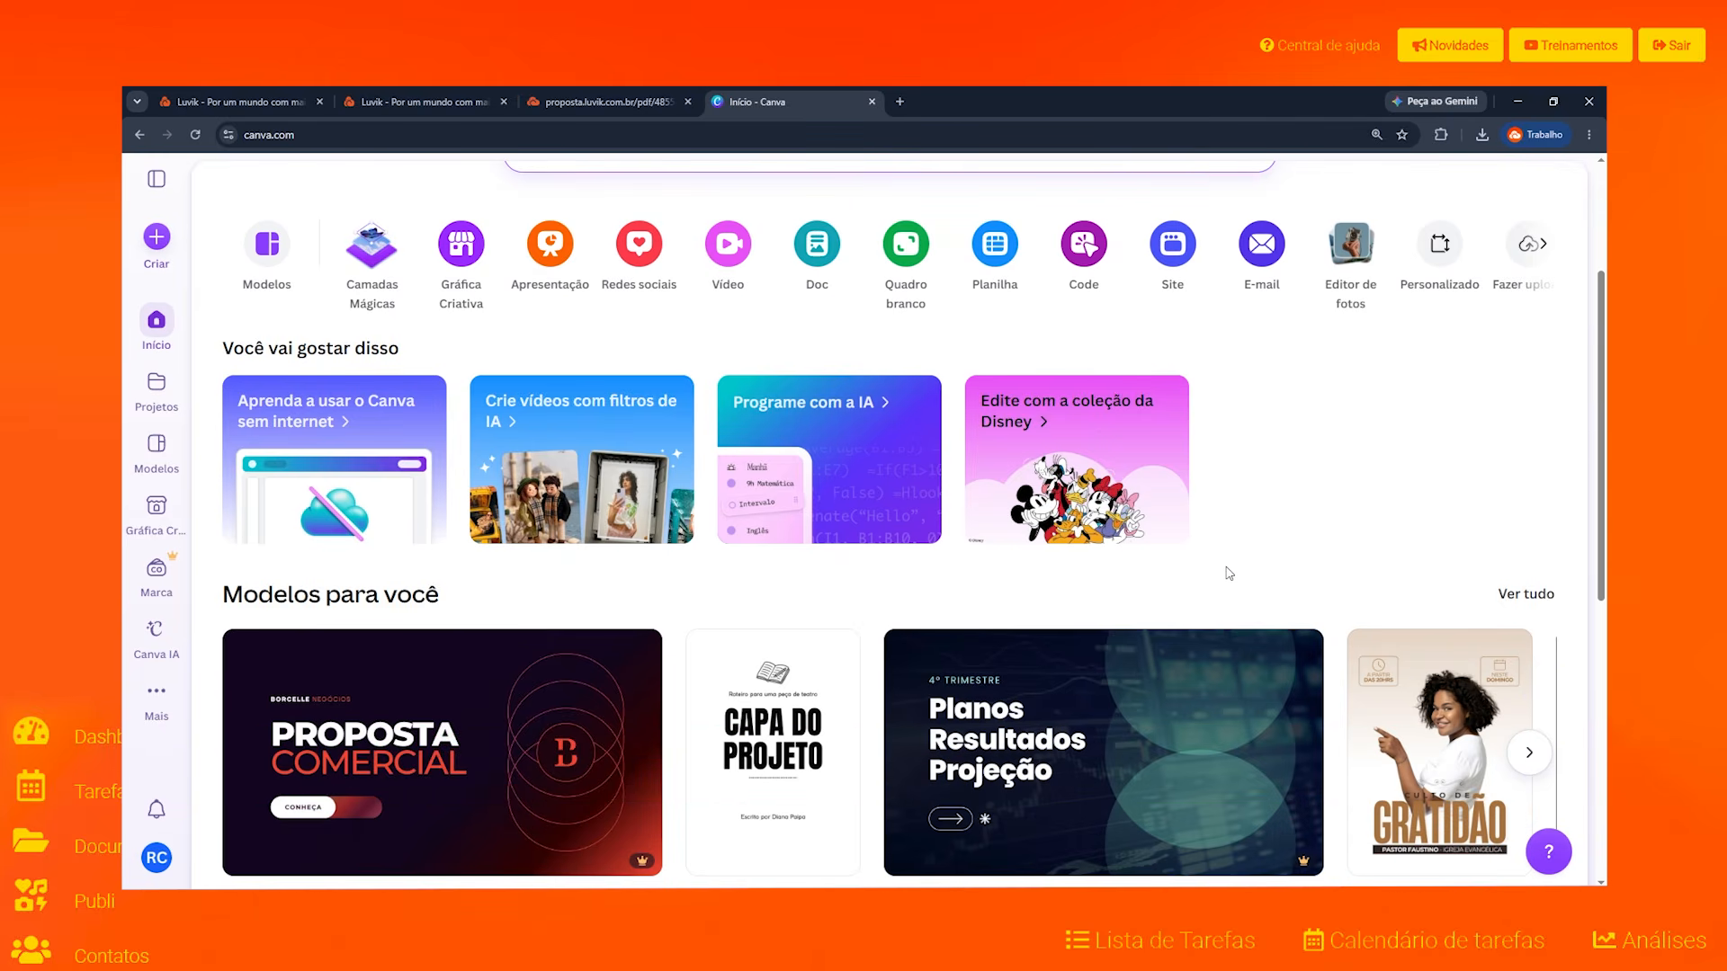
pyautogui.scroll(3, 1214, 578)
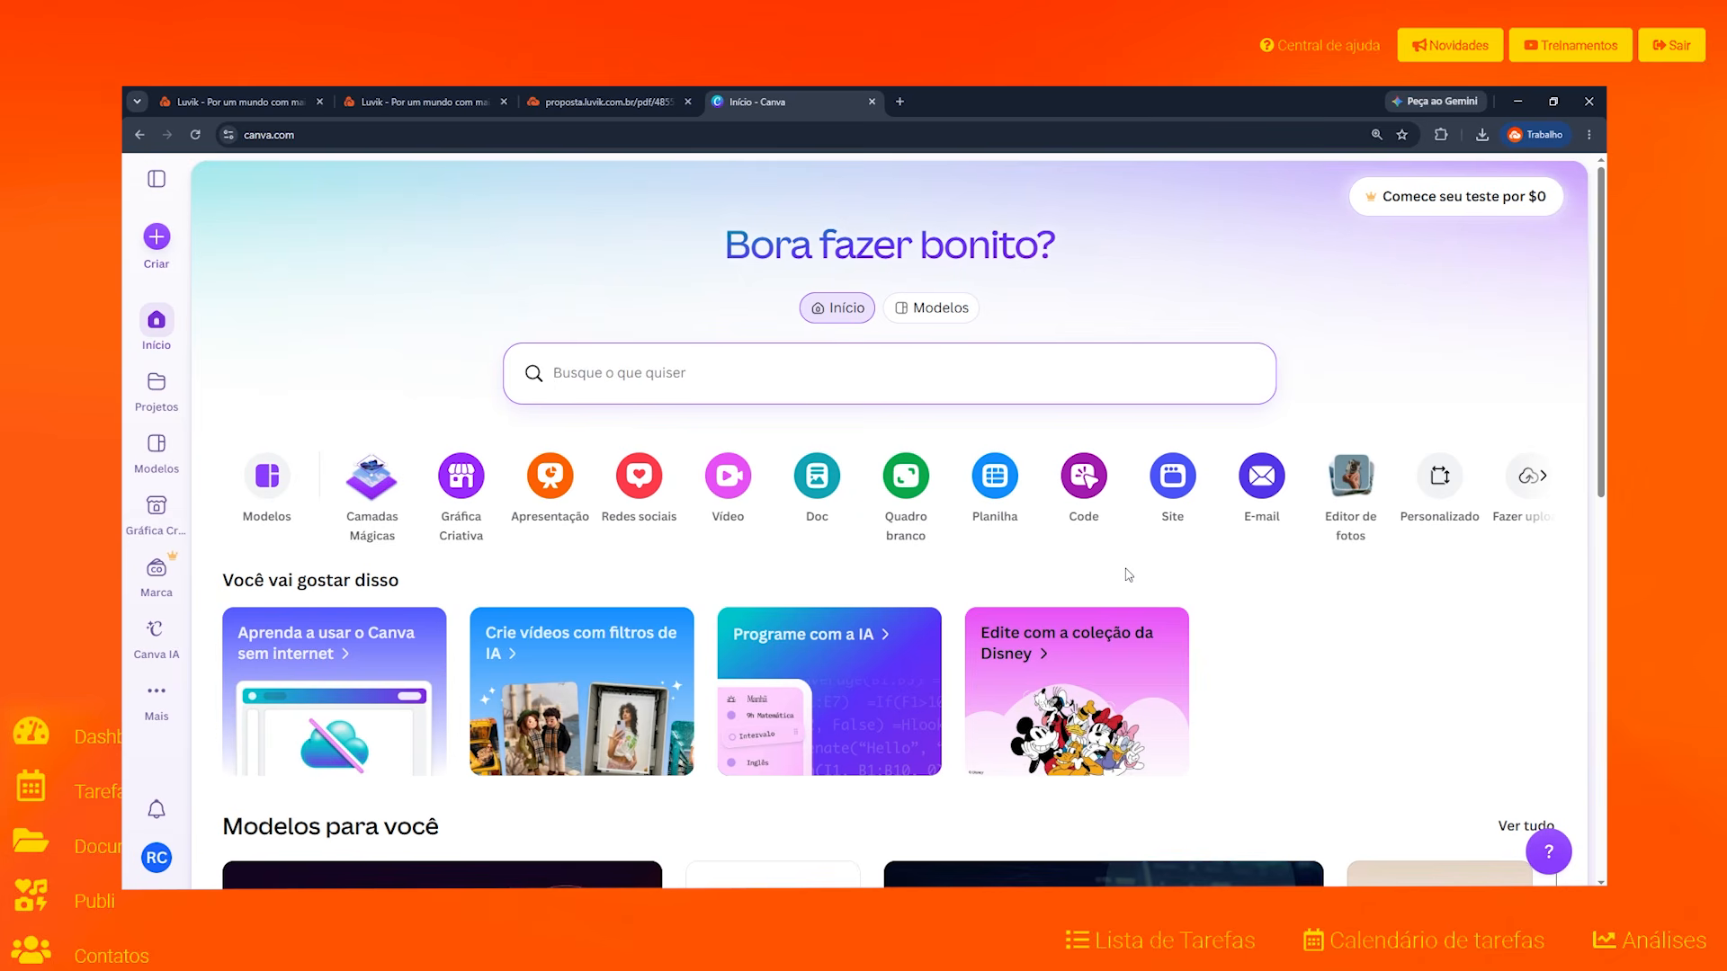
pyautogui.click(982, 372)
pyautogui.write('papel timbrad')
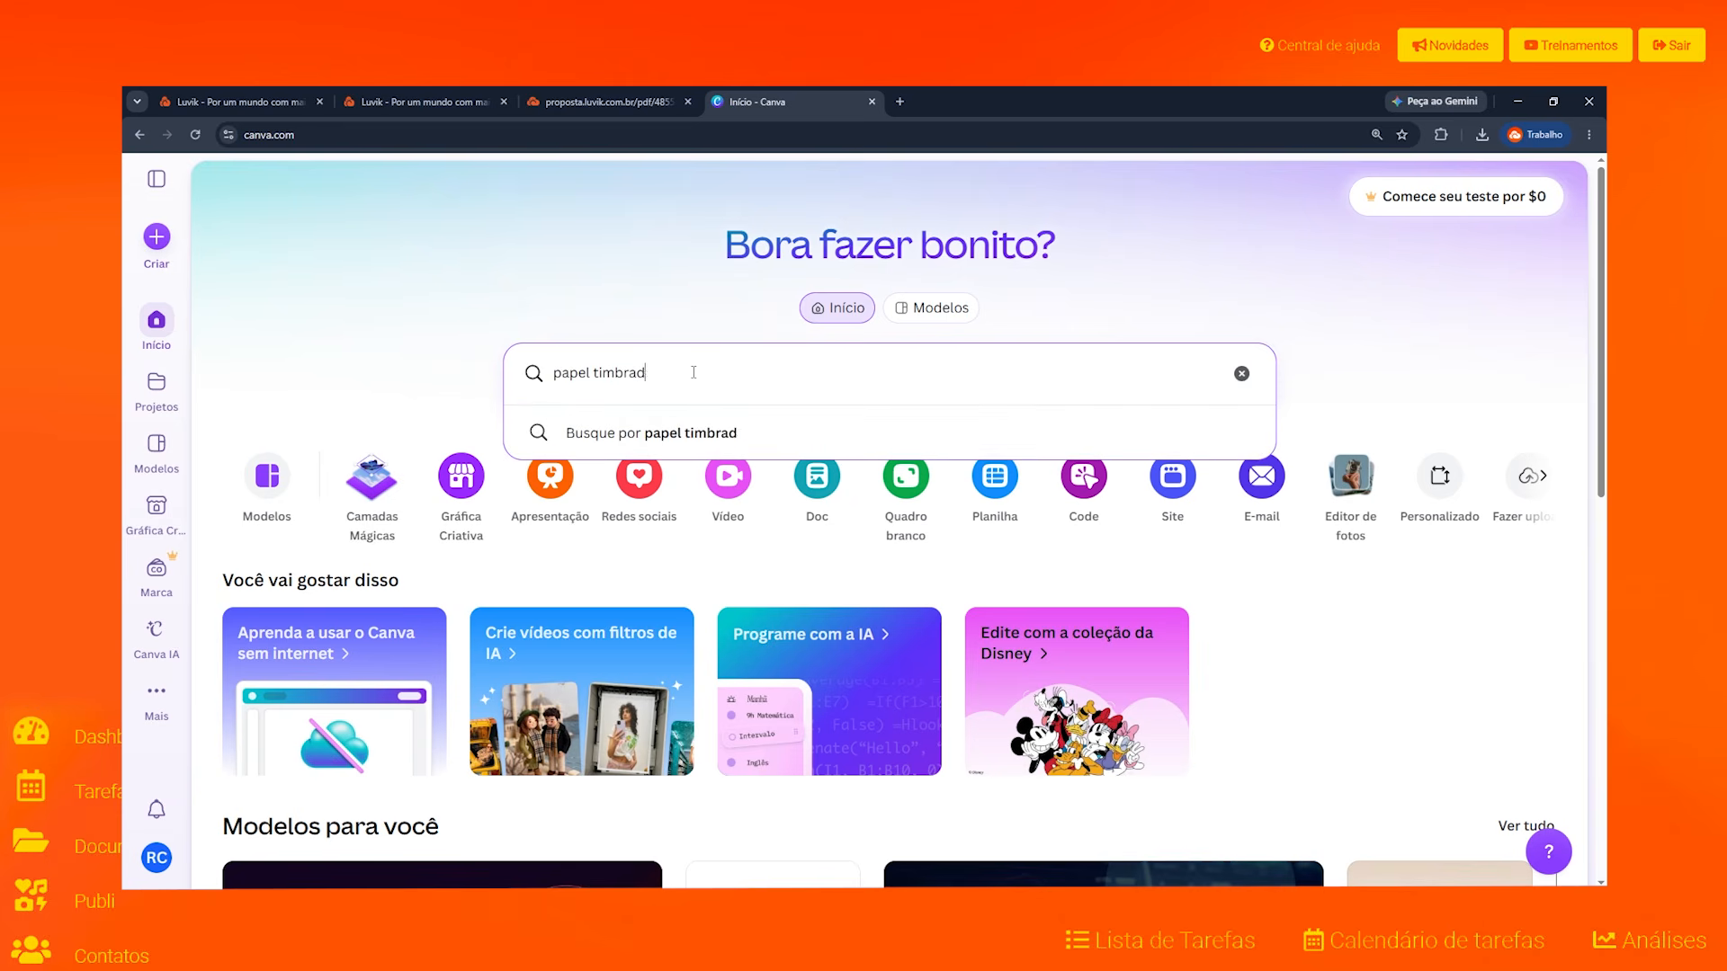
pyautogui.write('o')
pyautogui.press('Return')
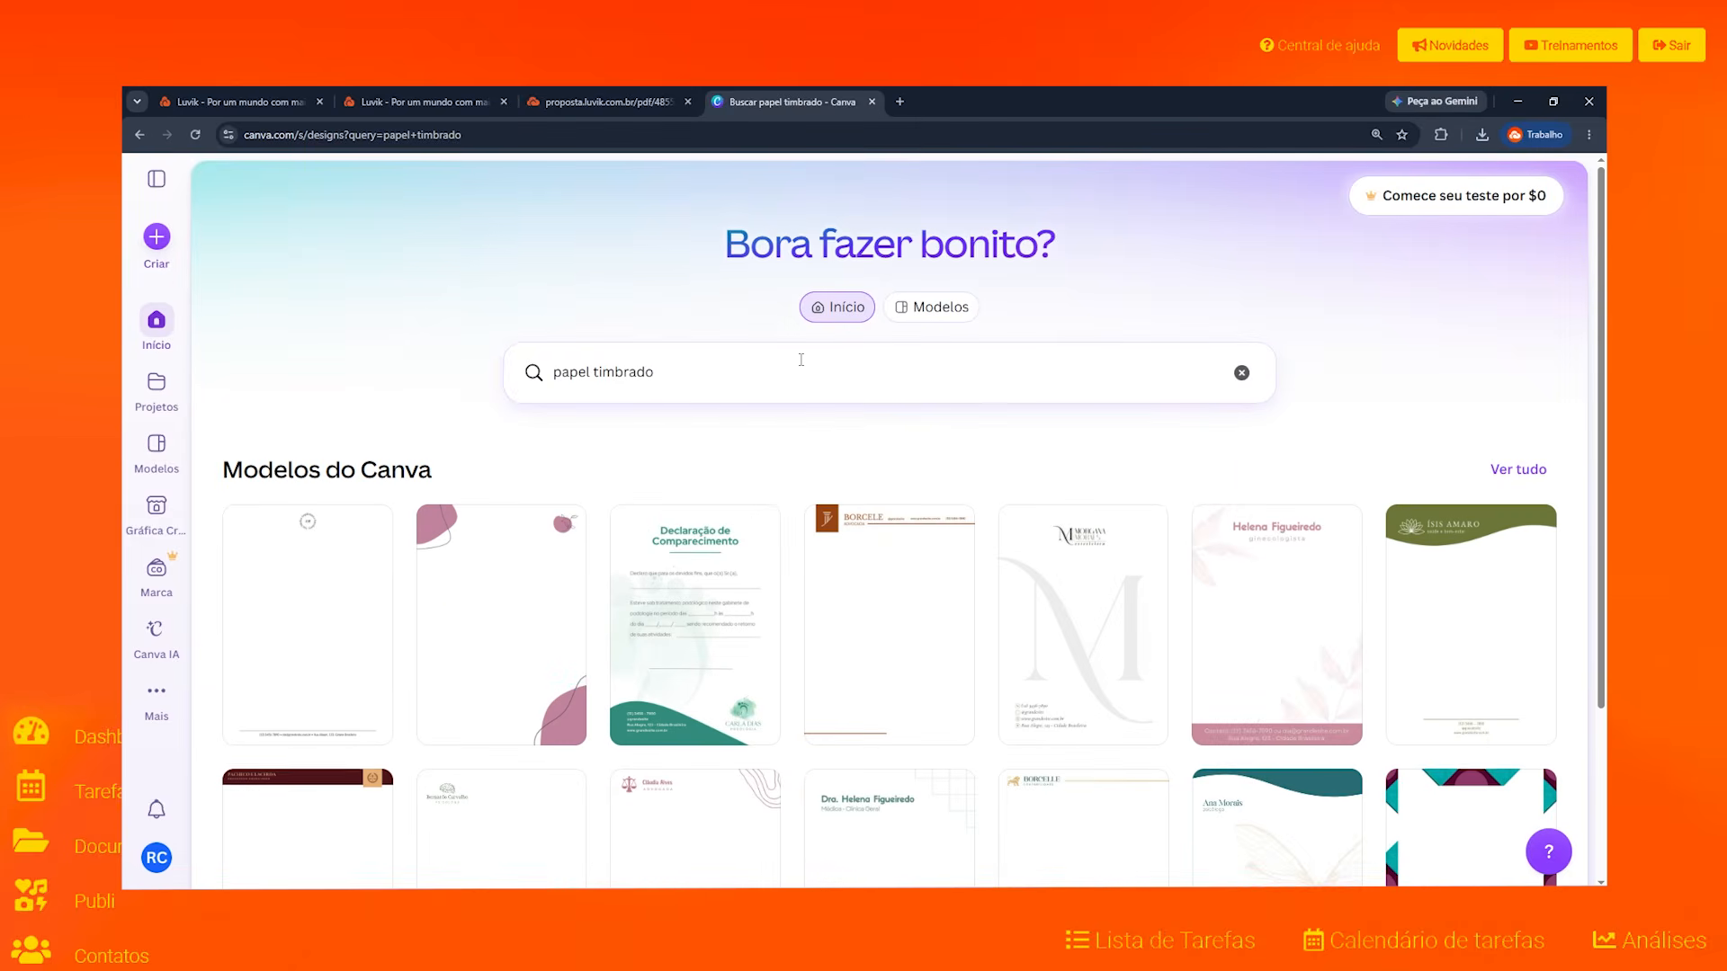
# Step: Load seven more batches of 'papel timbrado' letterhead results with Mostrar mais
pyautogui.scroll(-3, 801, 360)
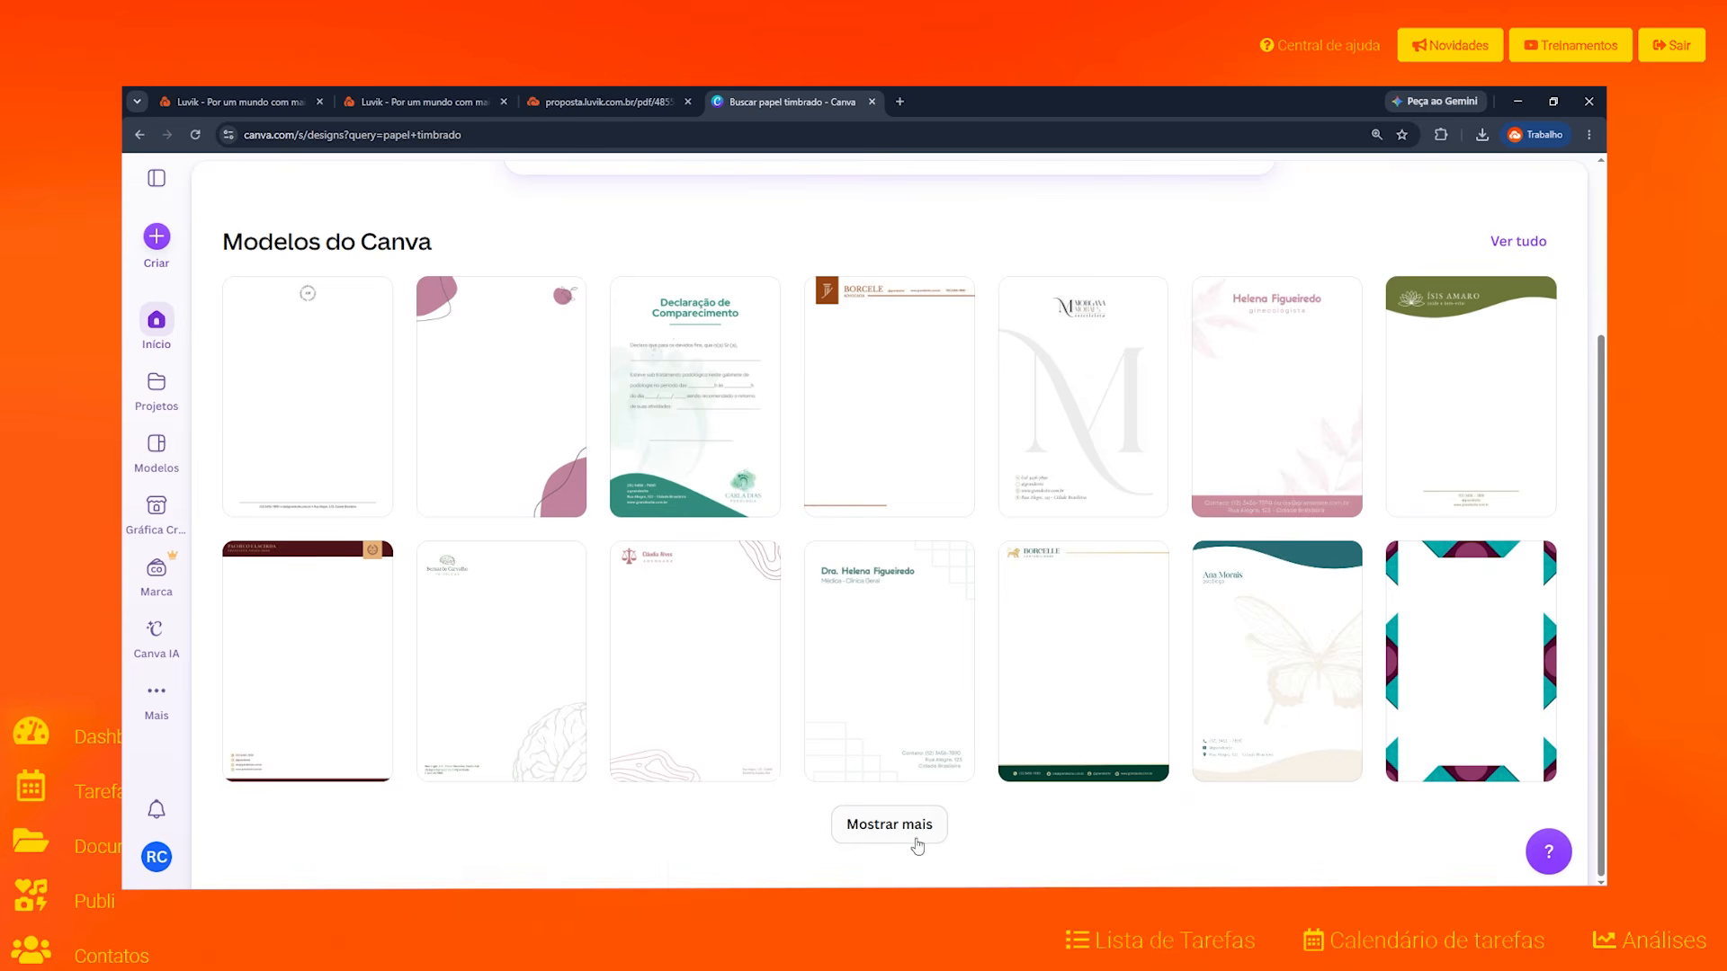
pyautogui.click(913, 832)
pyautogui.scroll(-2, 1243, 536)
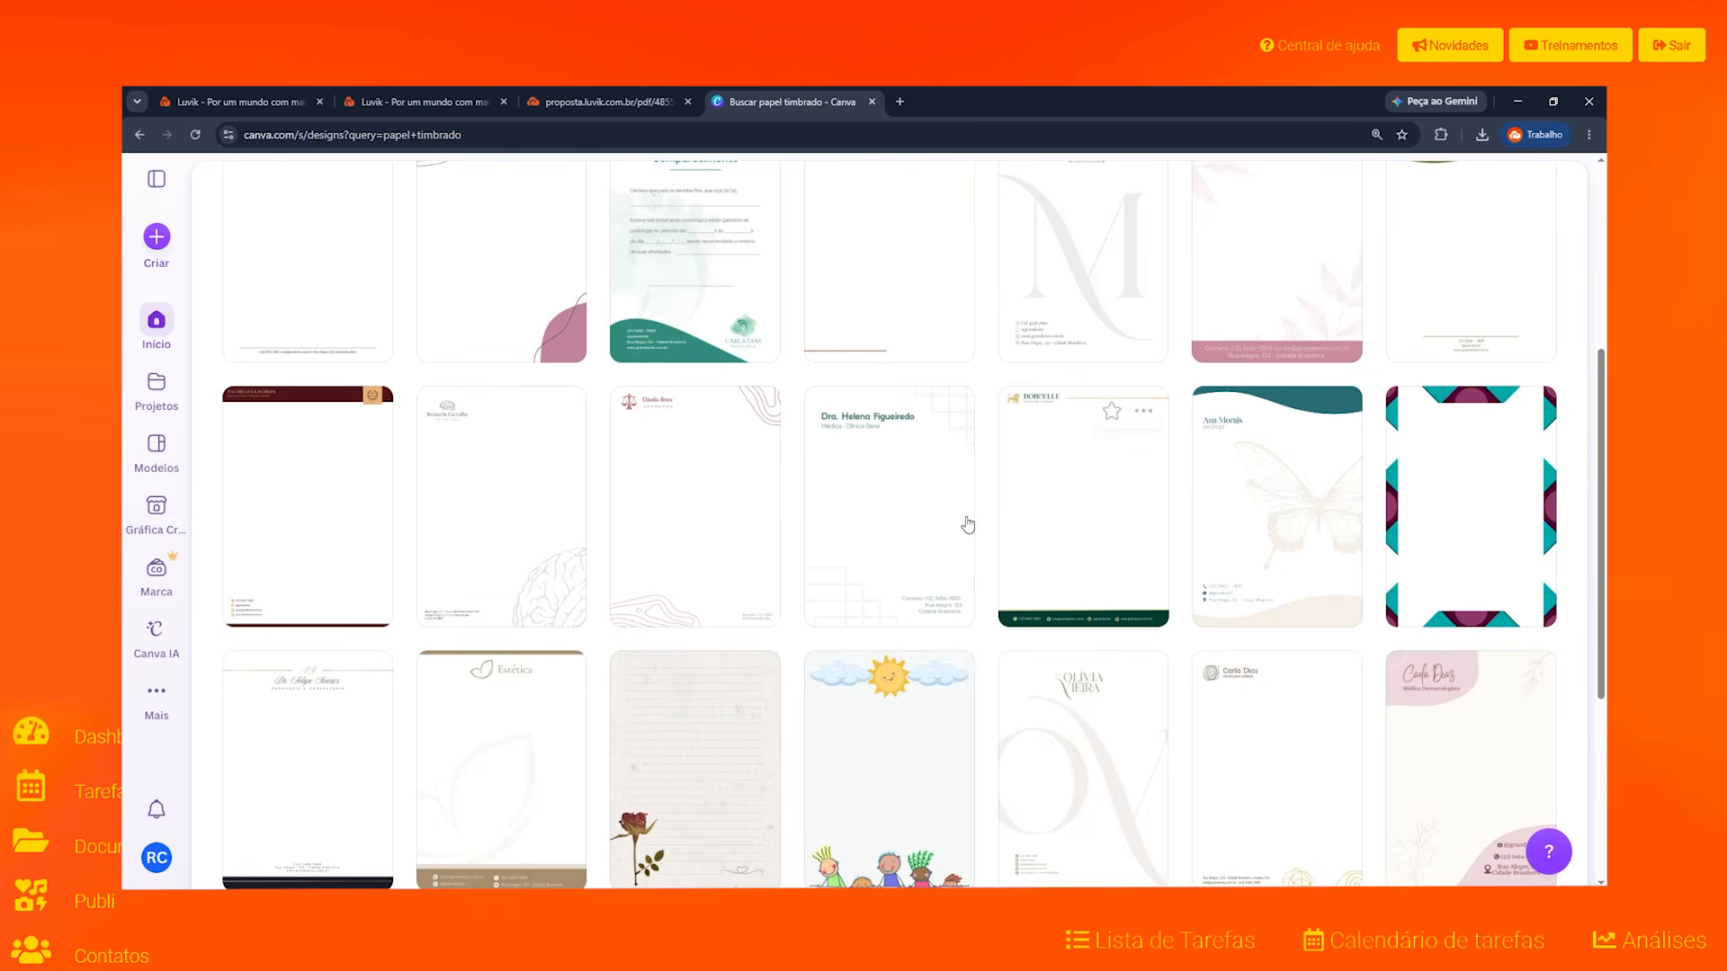
pyautogui.scroll(-4, 962, 521)
pyautogui.scroll(-1, 962, 518)
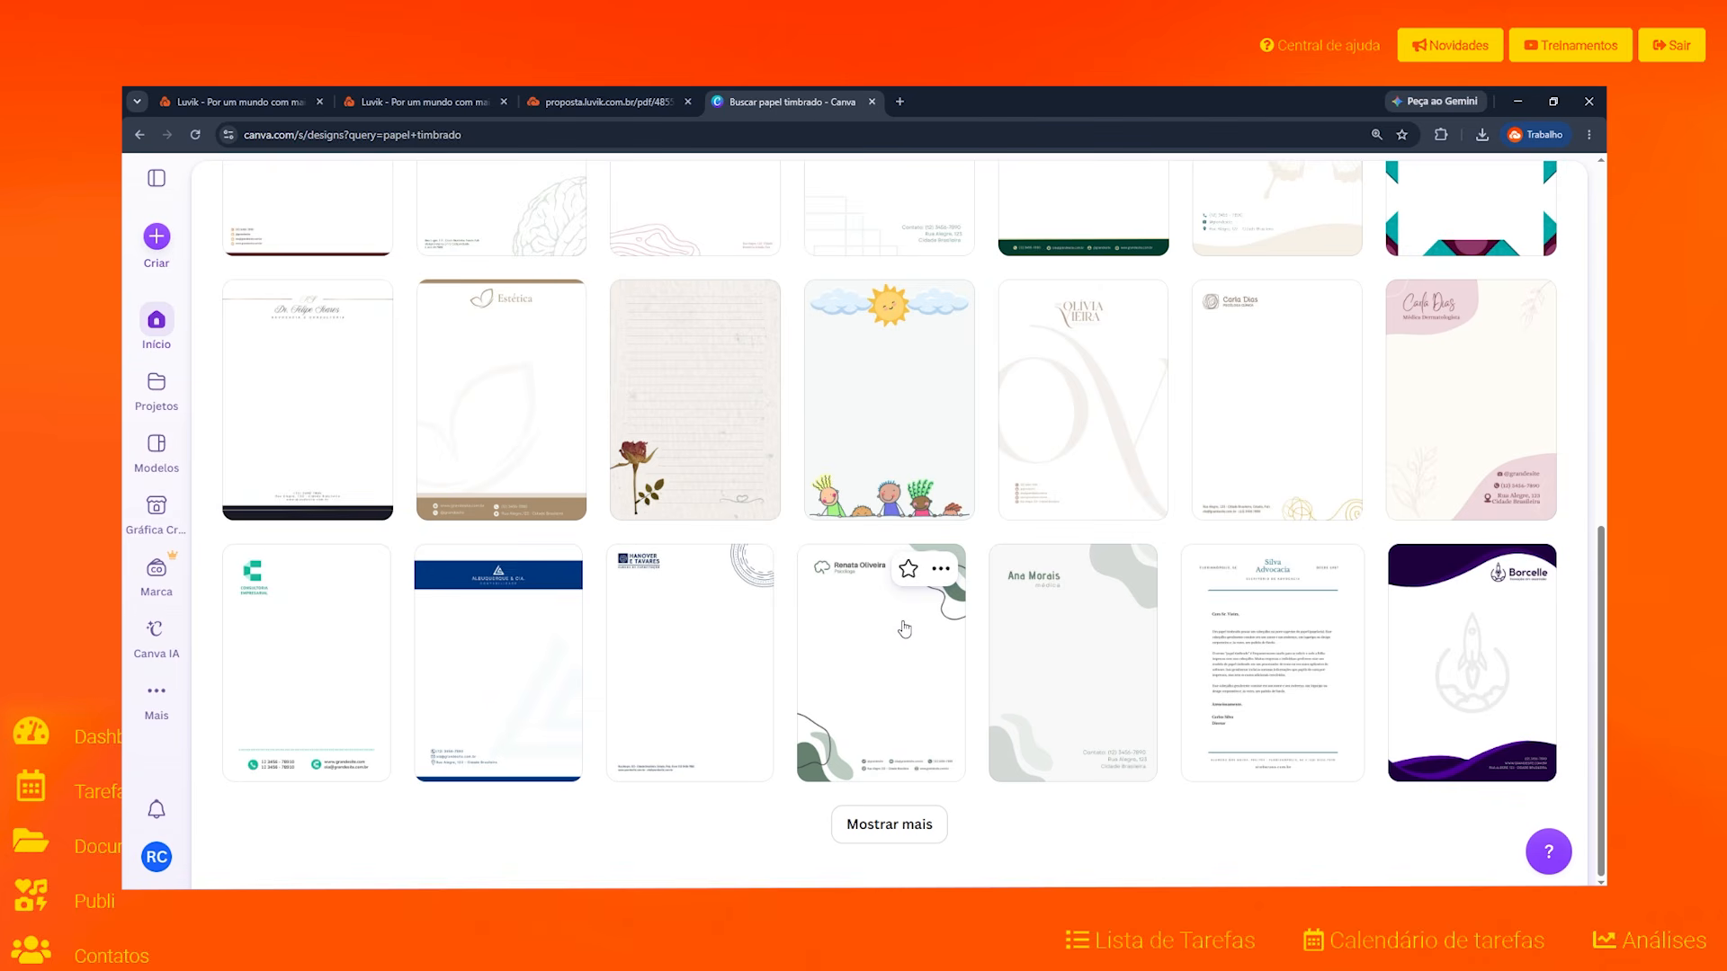
pyautogui.click(909, 825)
pyautogui.scroll(-4, 910, 663)
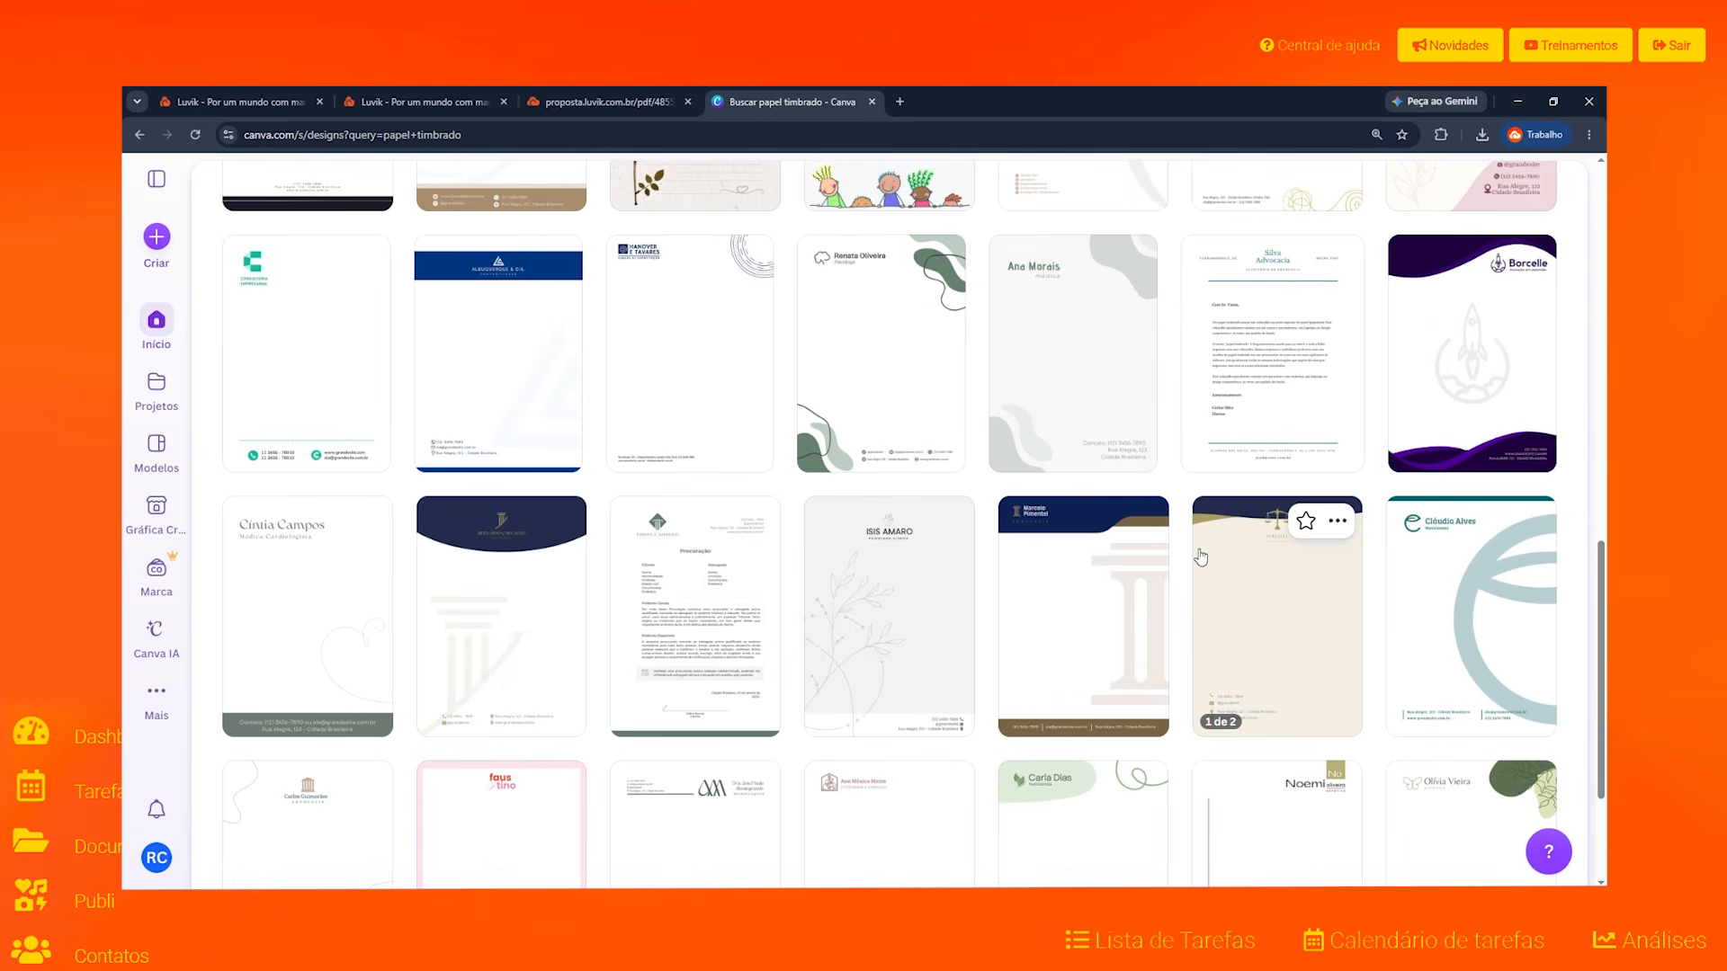
pyautogui.scroll(-3, 1278, 585)
pyautogui.click(891, 825)
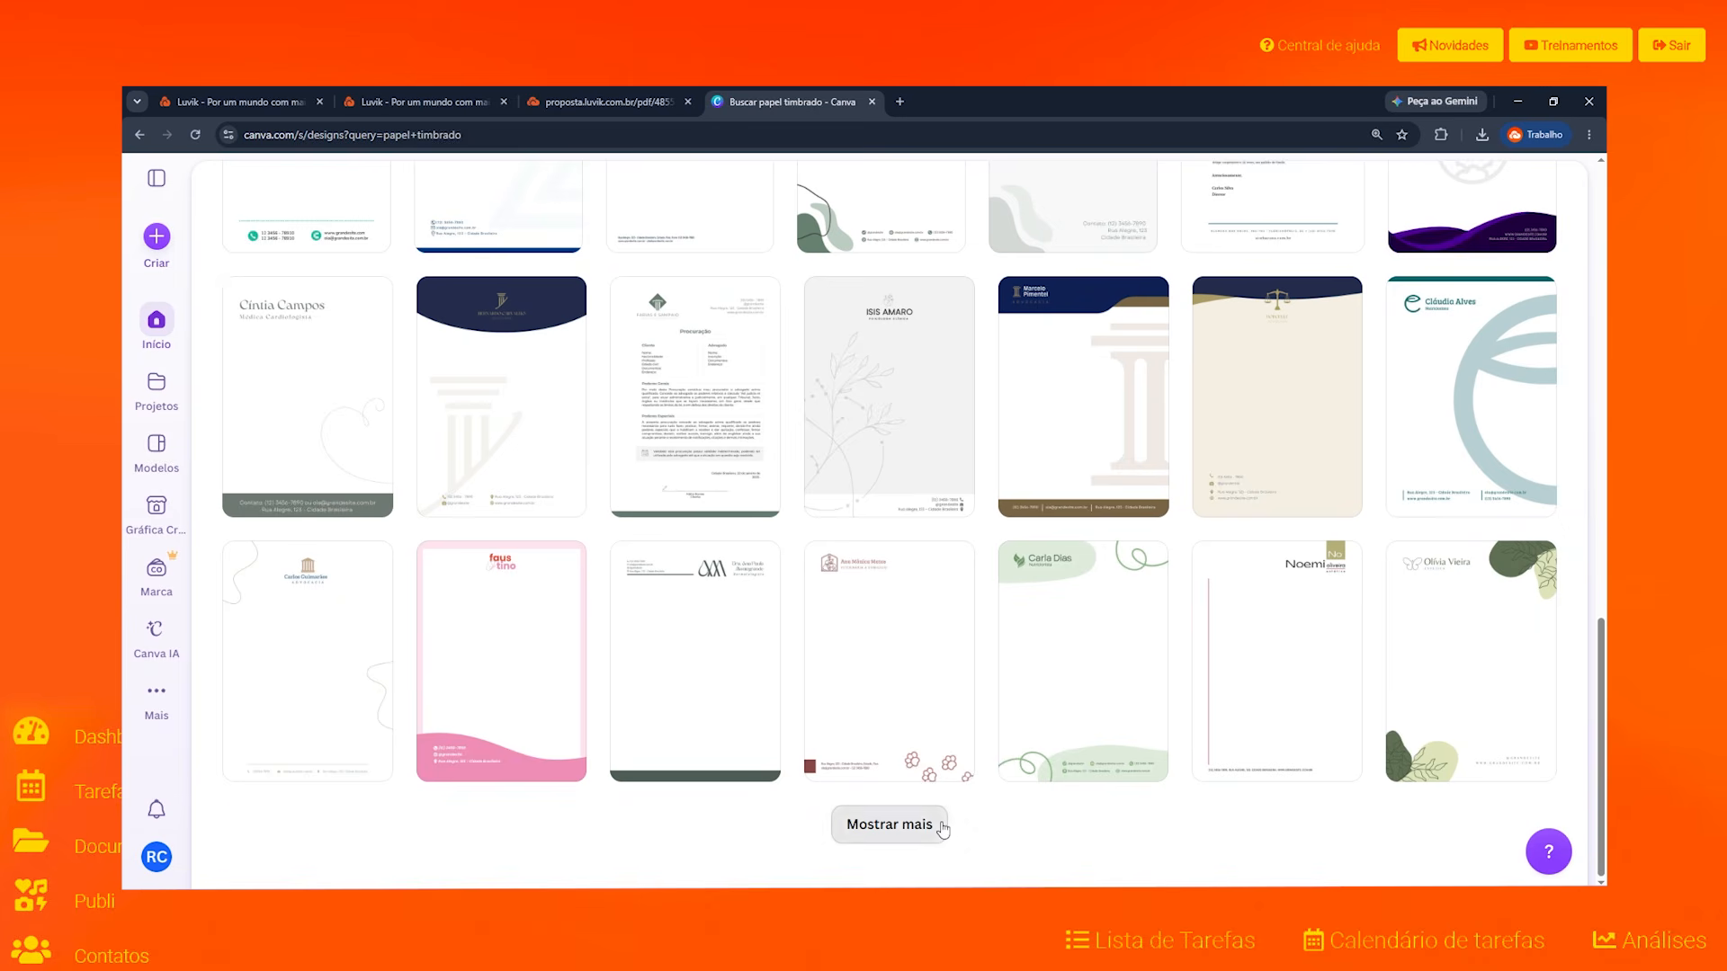
pyautogui.scroll(-3, 1006, 668)
pyautogui.scroll(-4, 1005, 667)
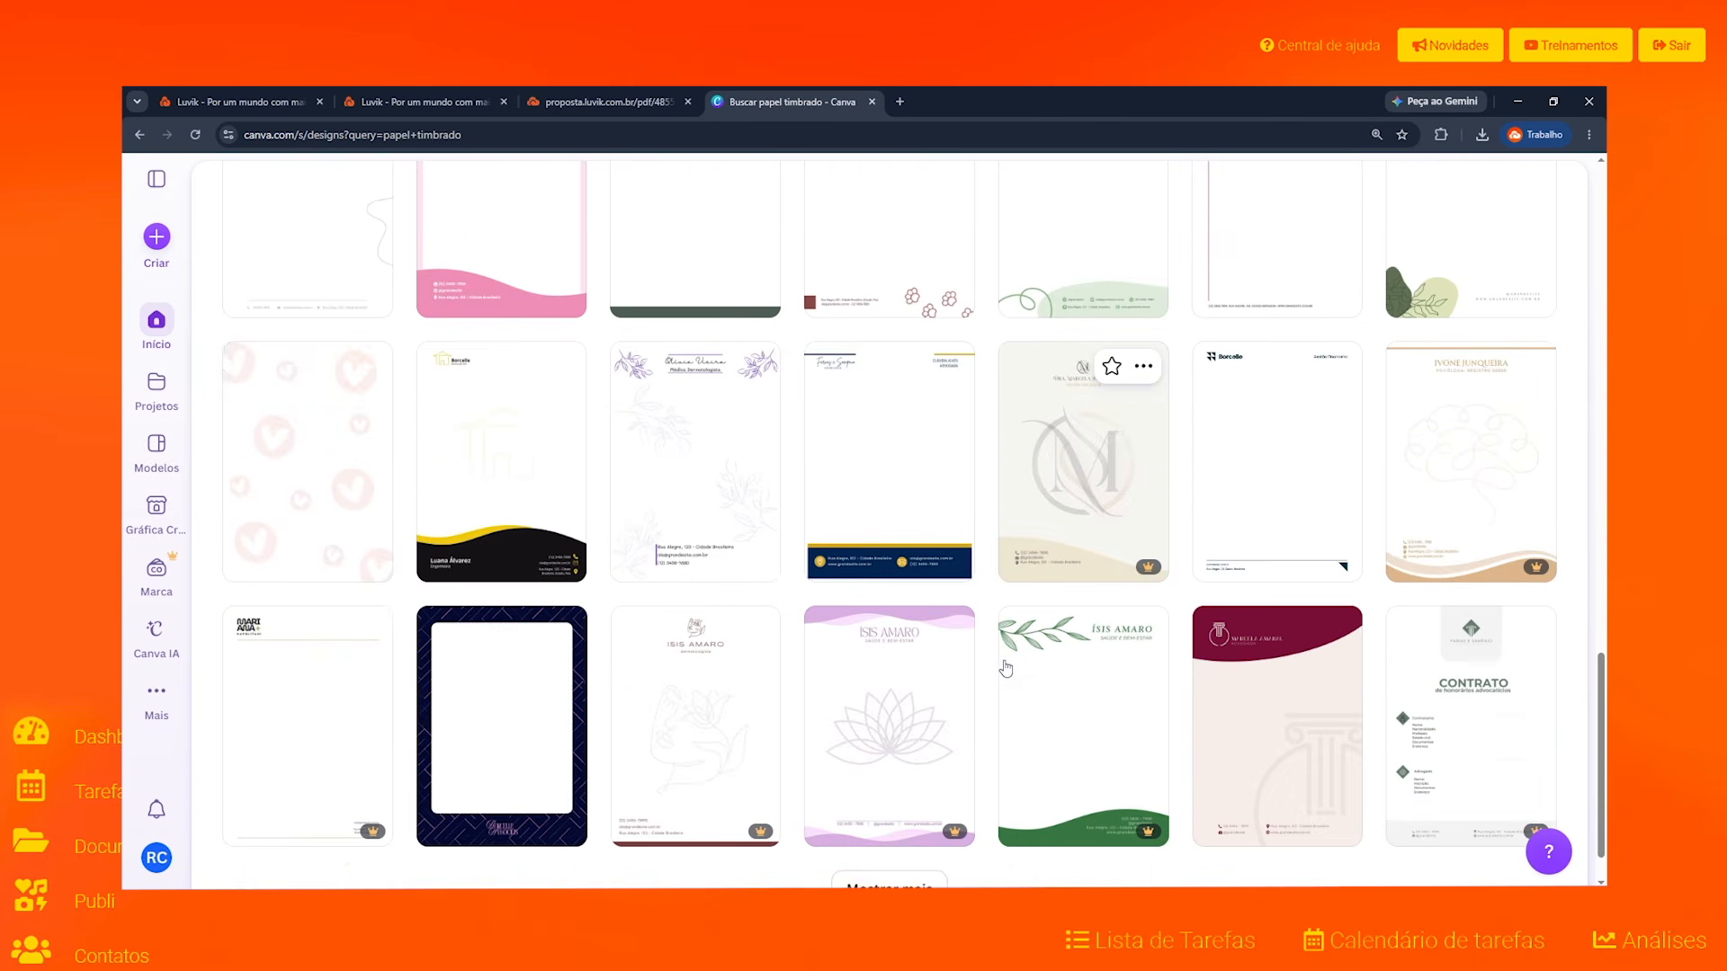
pyautogui.click(926, 834)
pyautogui.scroll(-6, 1035, 597)
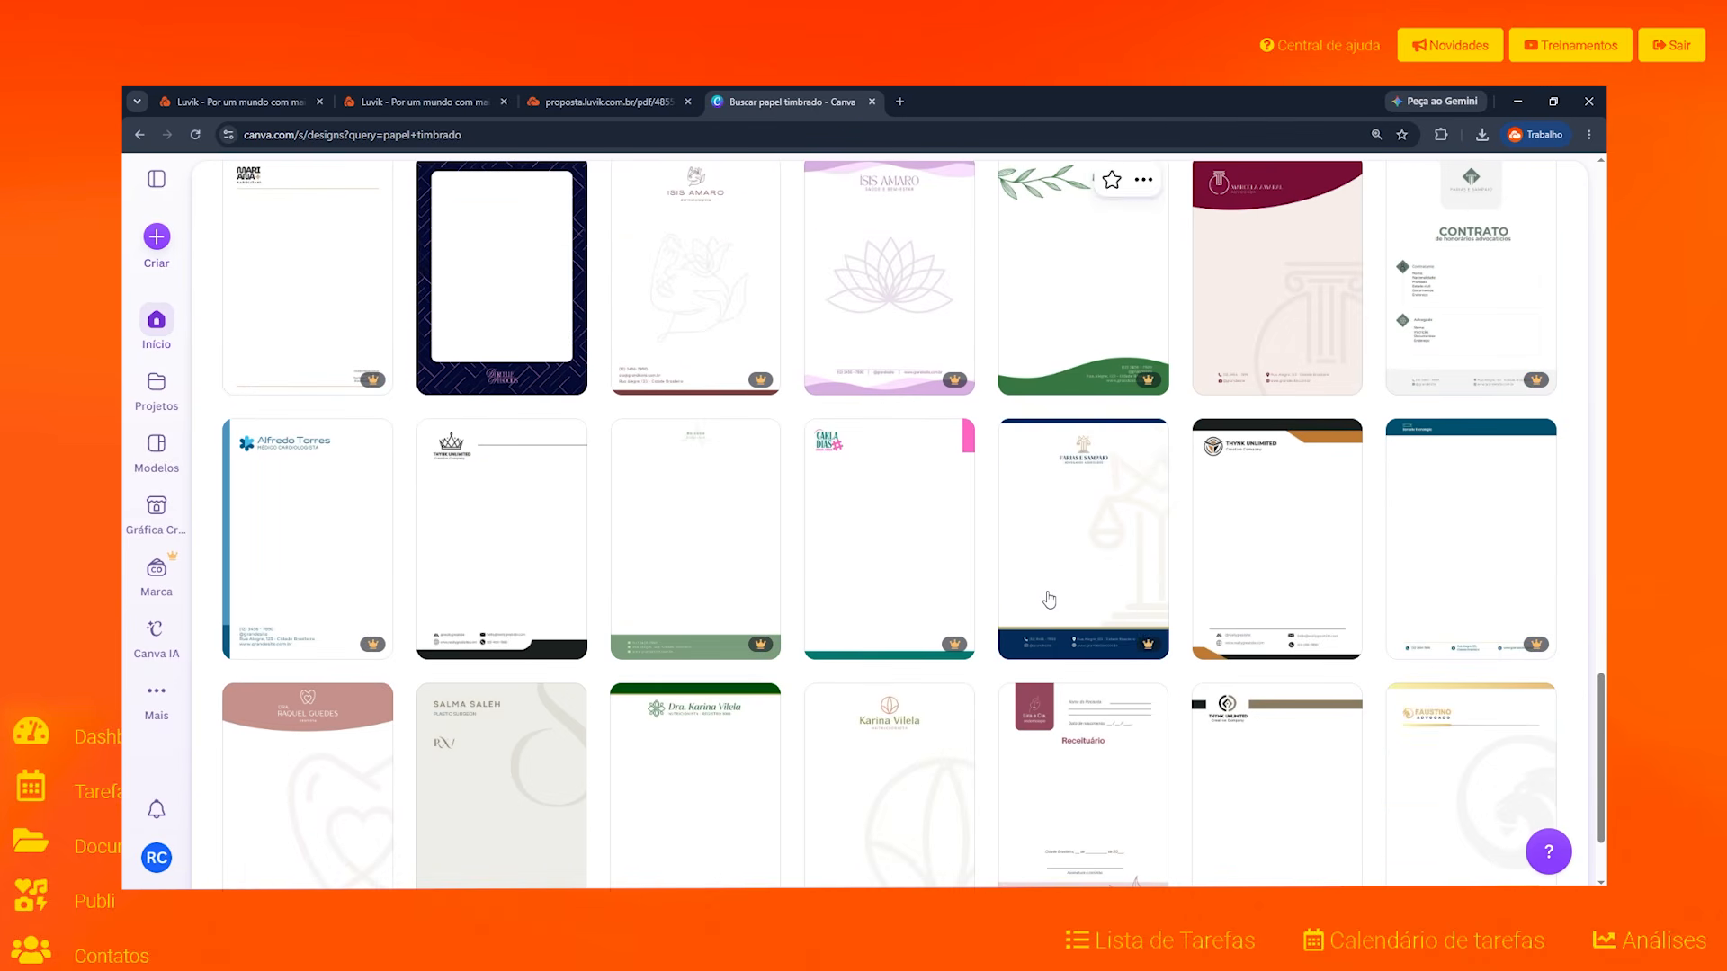
pyautogui.click(936, 832)
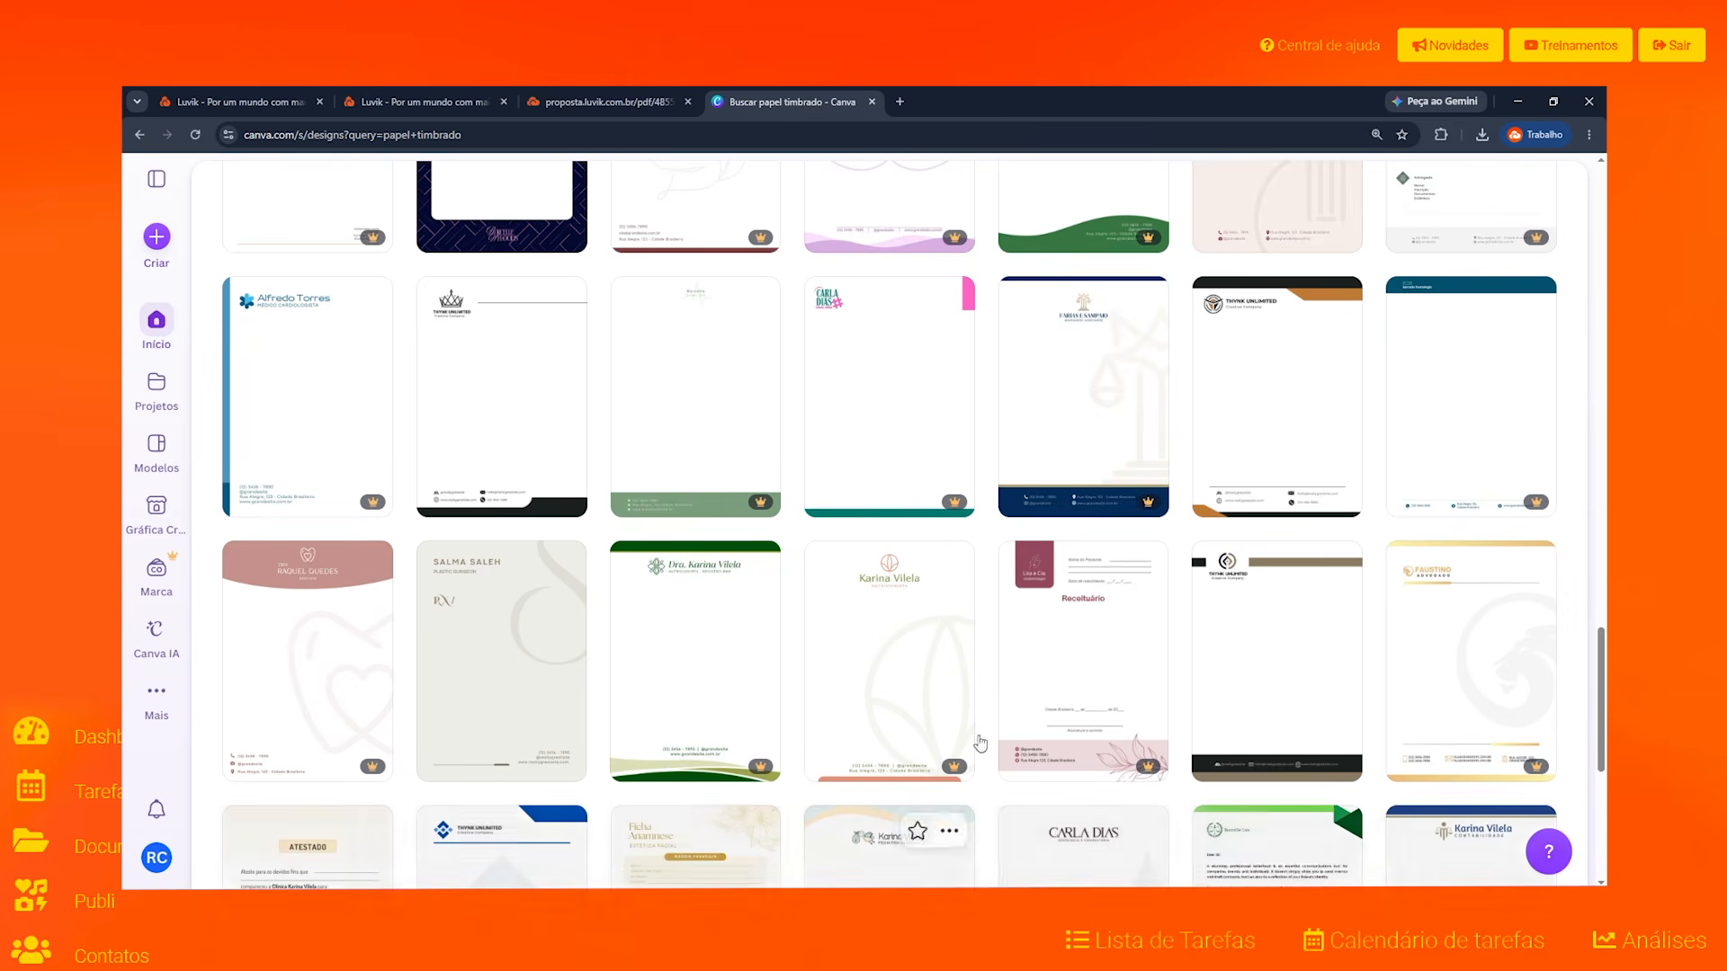
pyautogui.scroll(-4, 981, 738)
pyautogui.scroll(-3, 1076, 578)
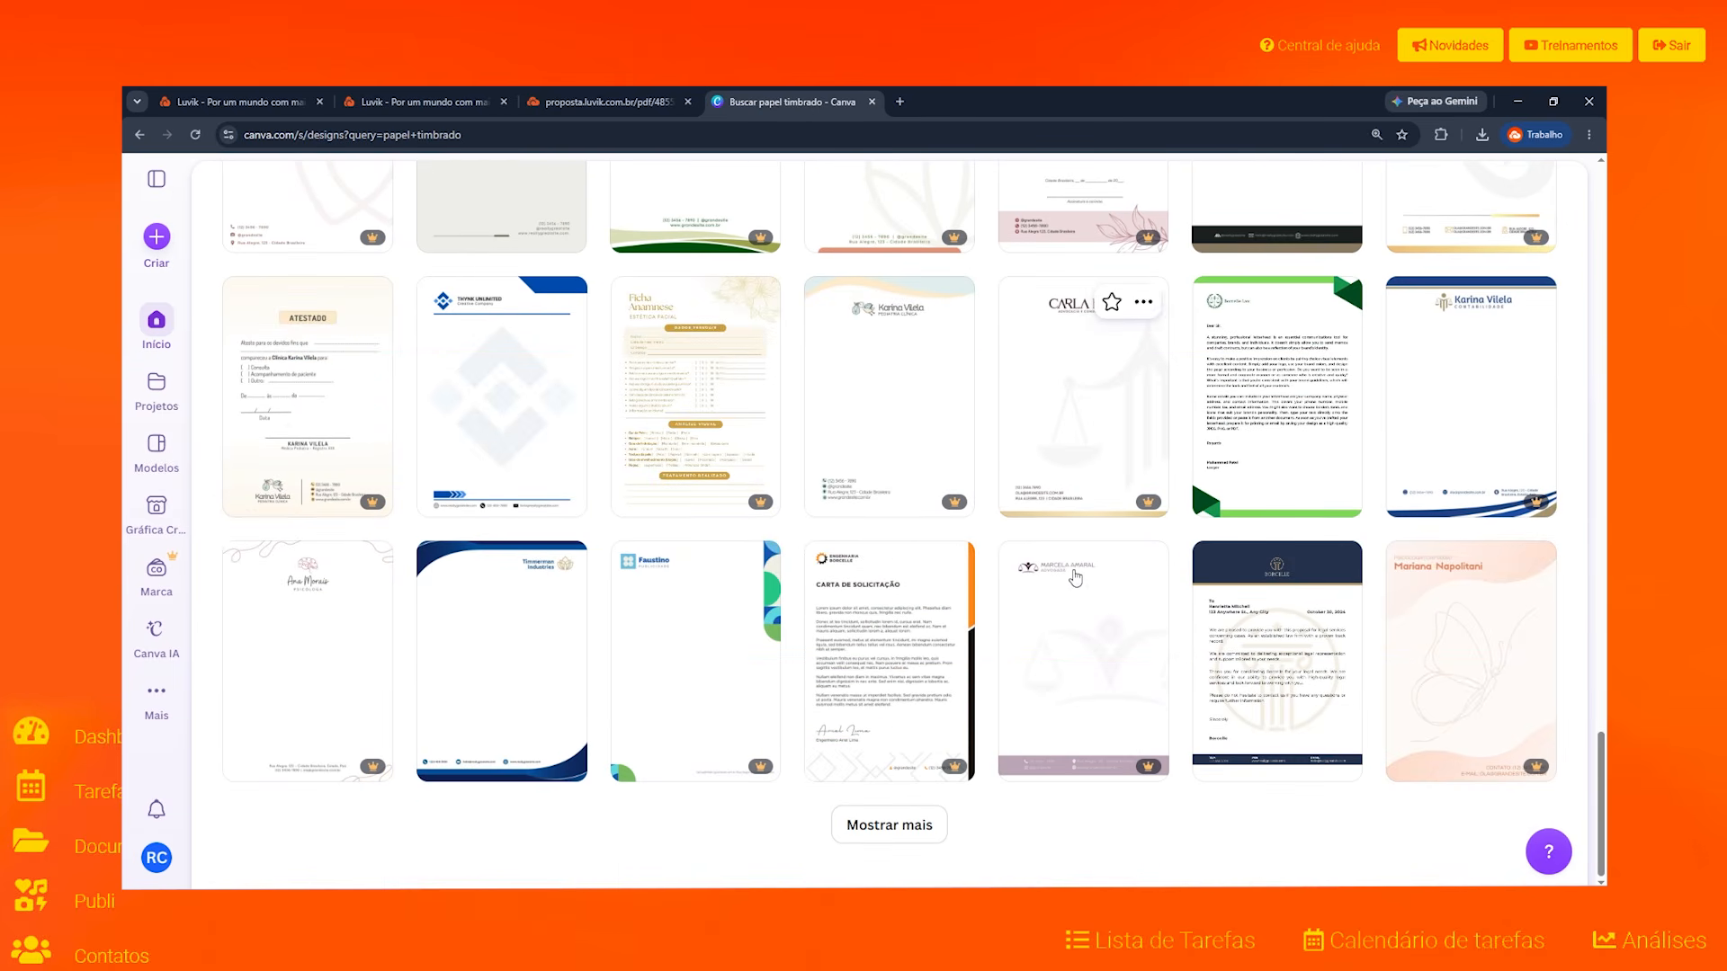
pyautogui.click(936, 832)
pyautogui.scroll(-6, 1017, 703)
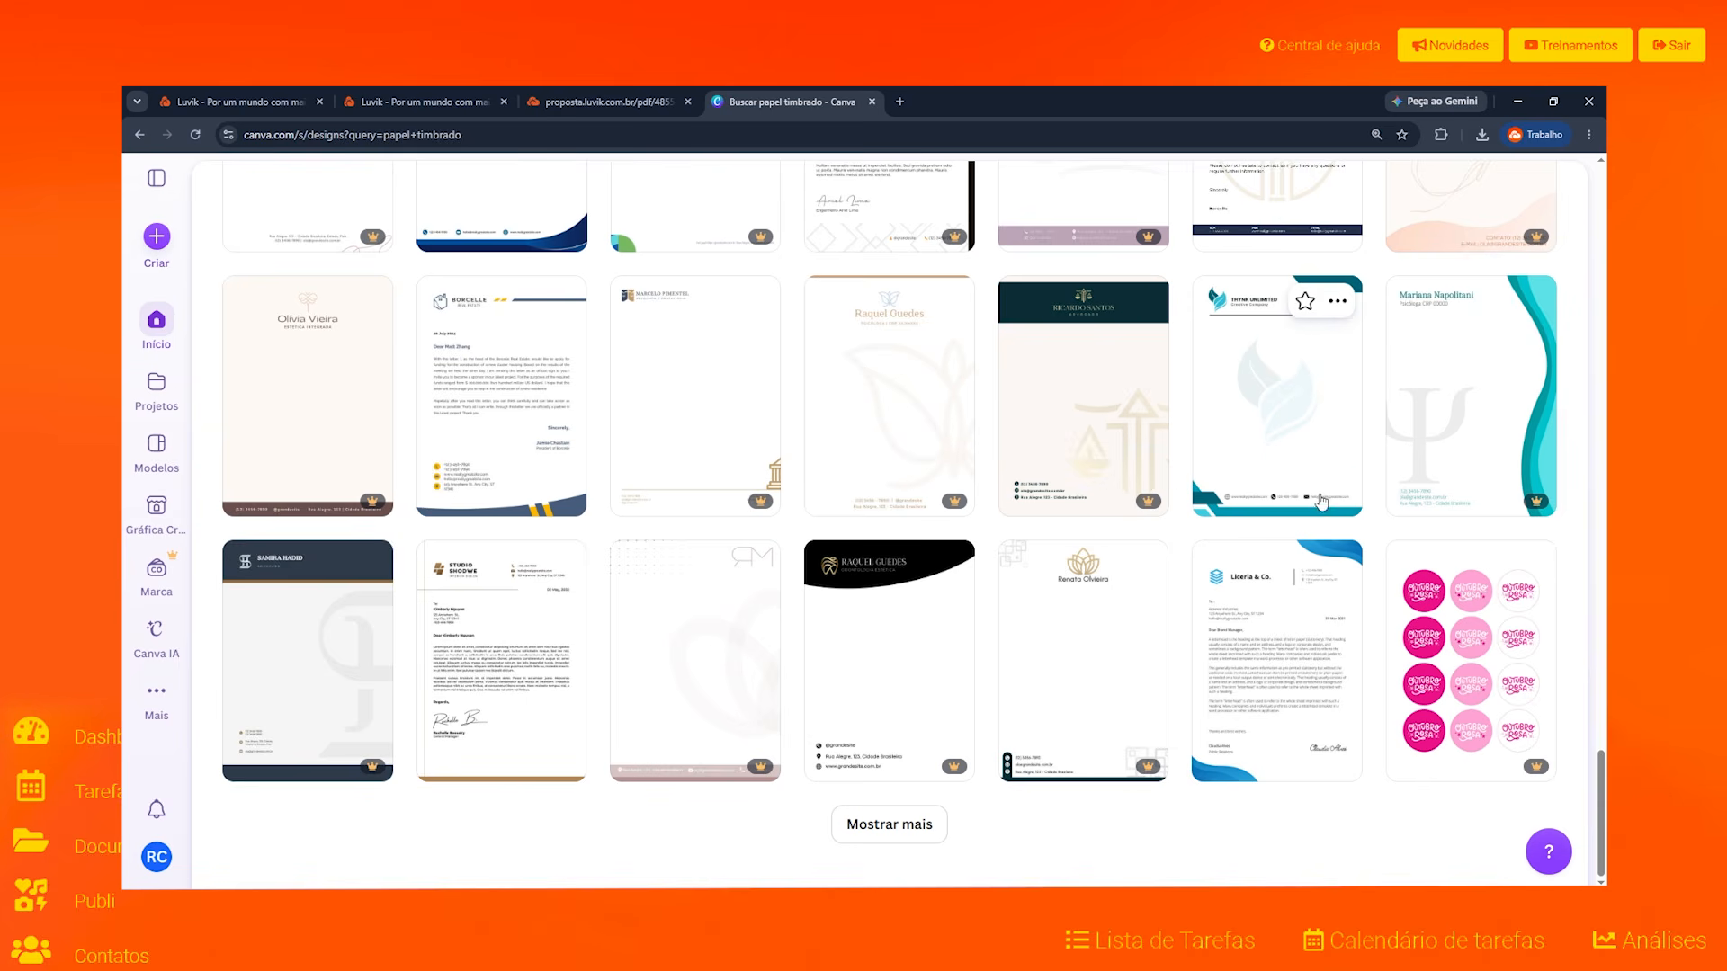
pyautogui.click(890, 824)
pyautogui.scroll(-4, 935, 713)
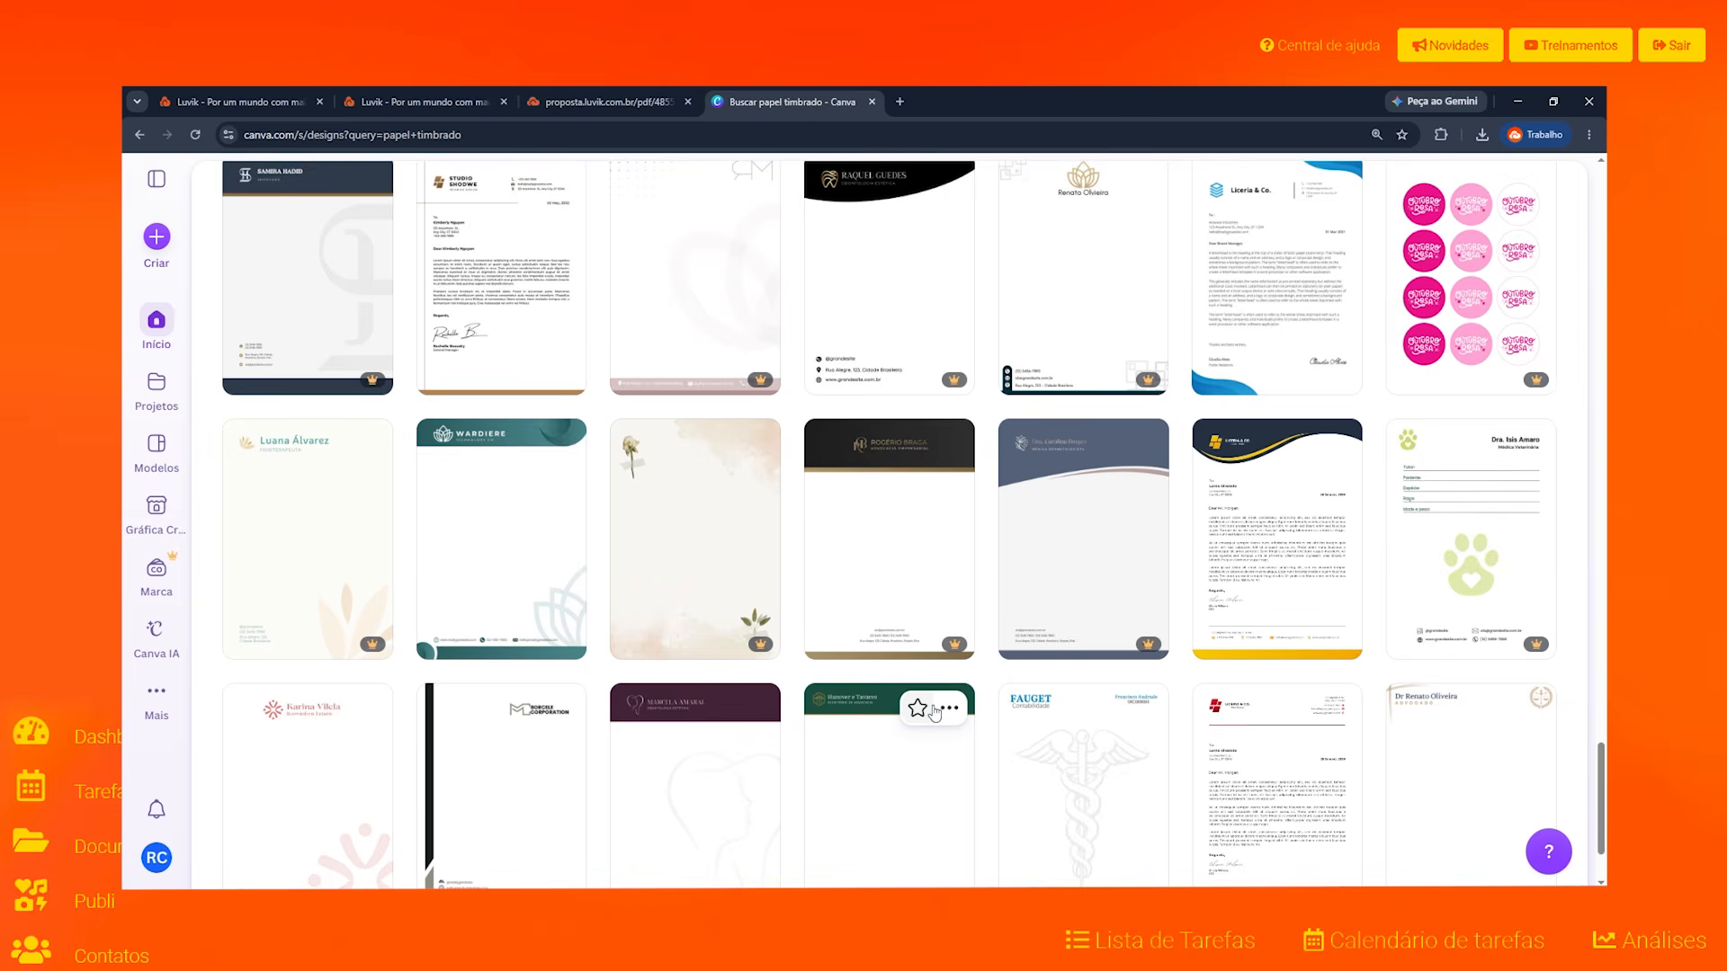
pyautogui.scroll(-2, 935, 713)
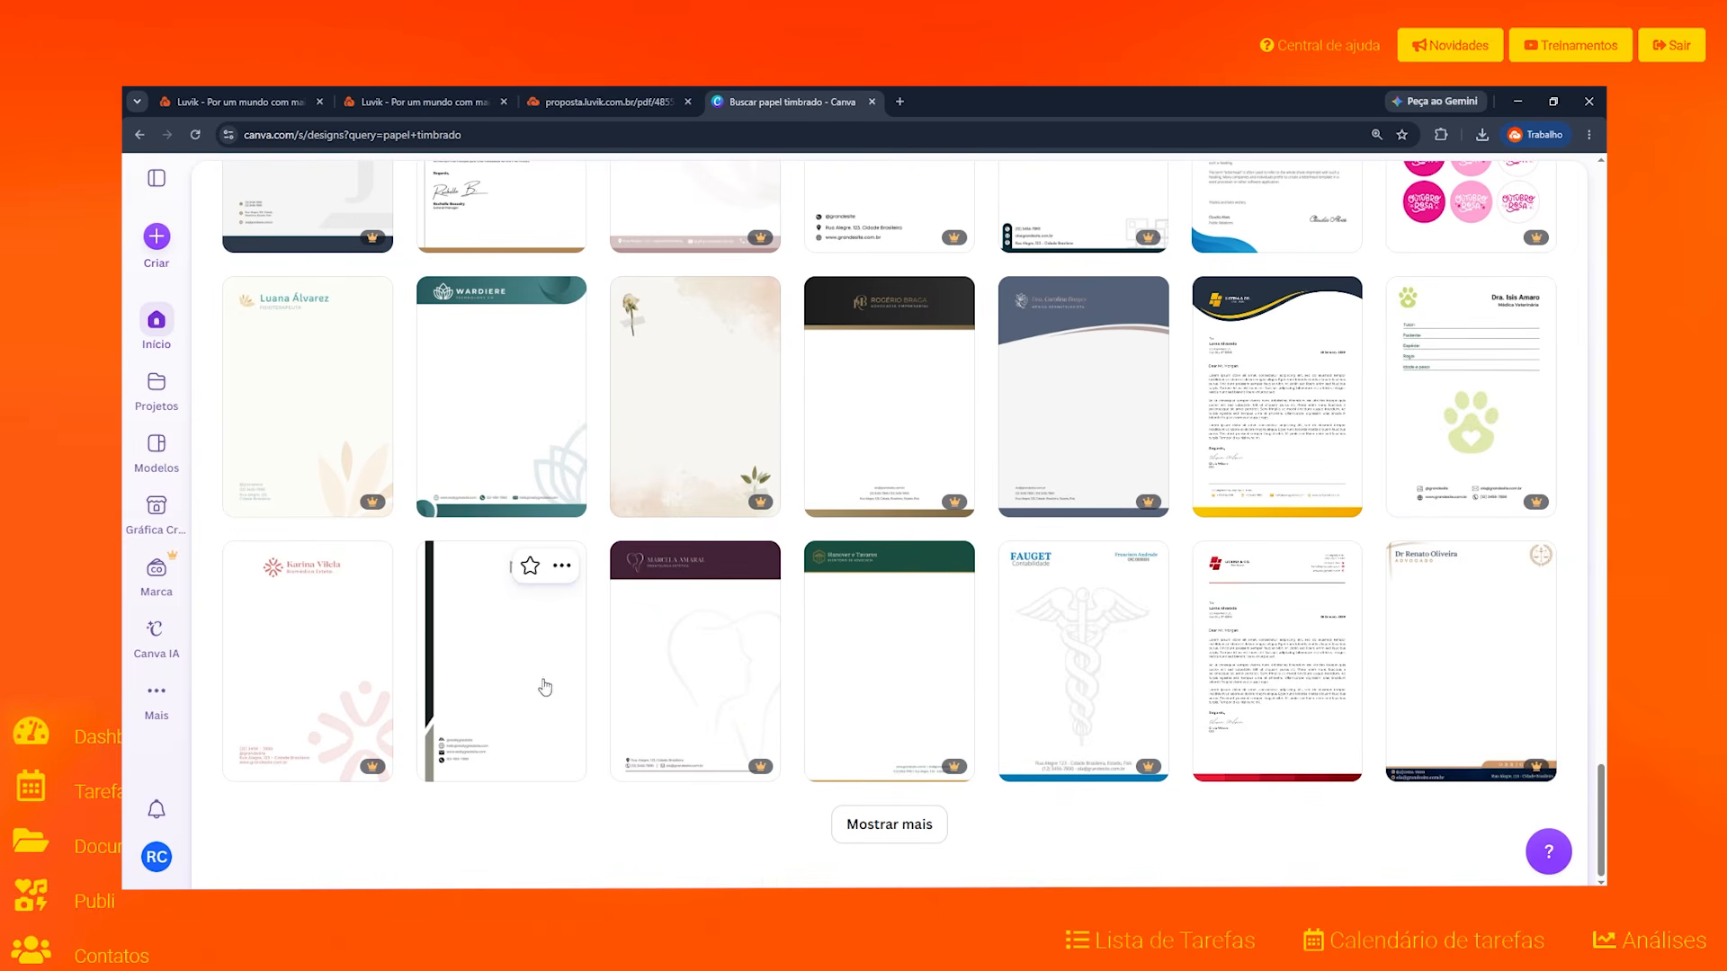
pyautogui.click(526, 725)
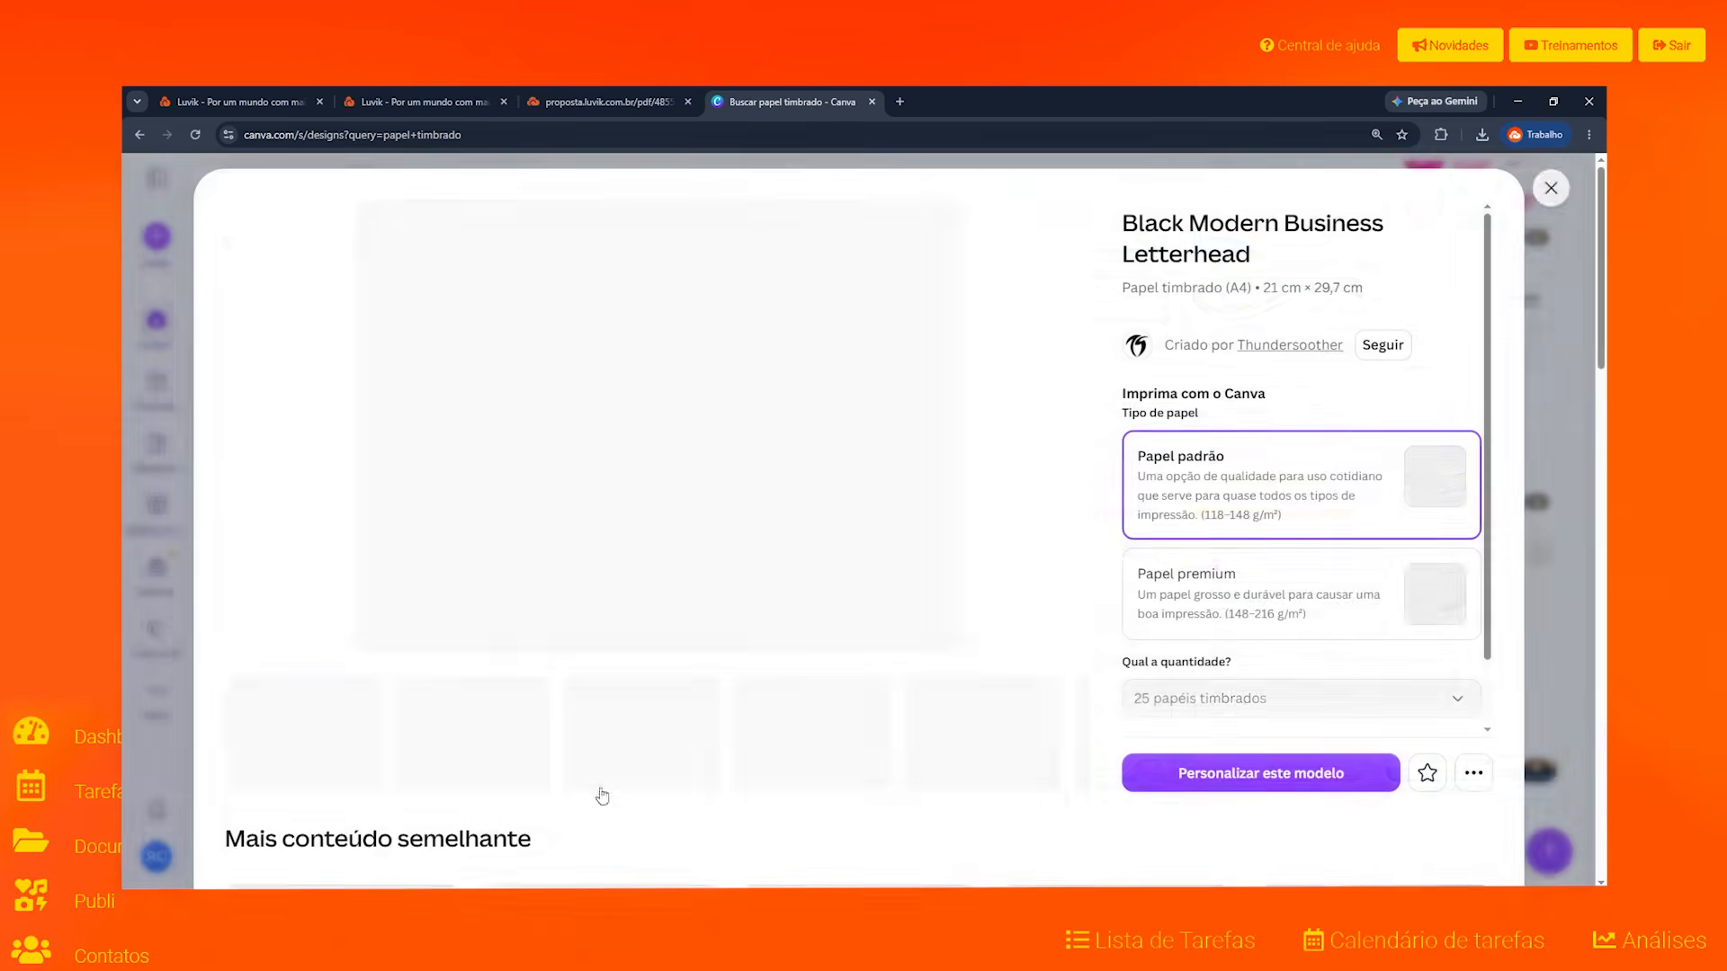
pyautogui.scroll(-6, 906, 539)
pyautogui.scroll(6, 907, 540)
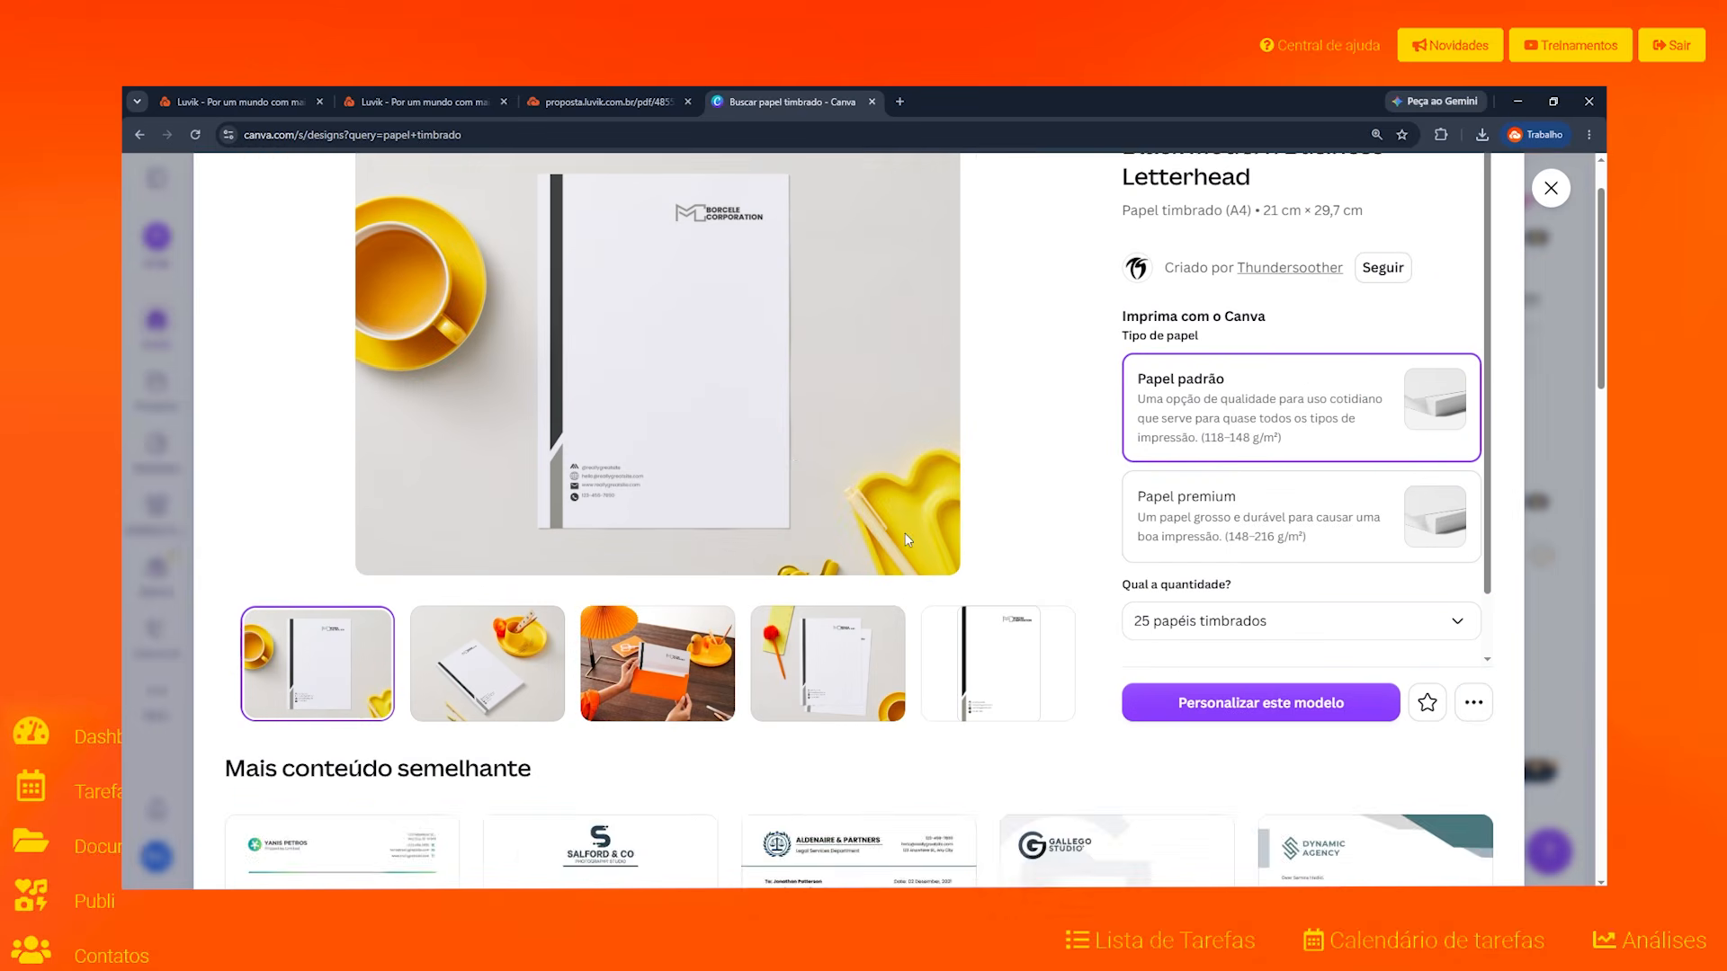
pyautogui.click(1220, 799)
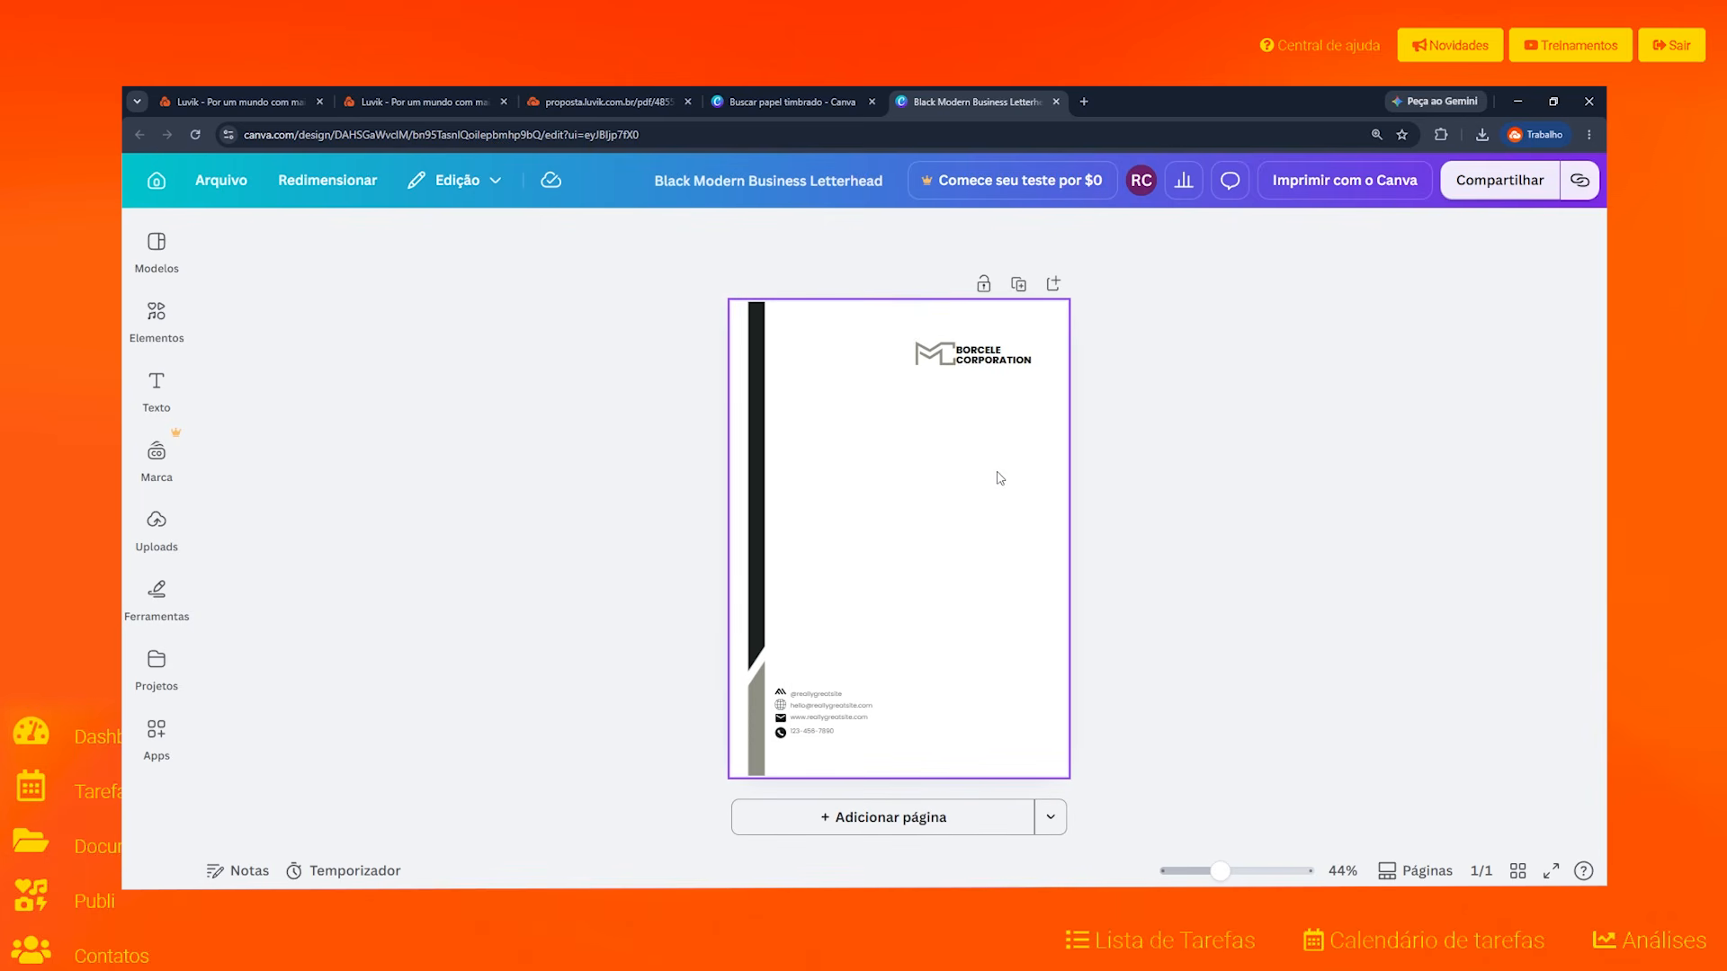
pyautogui.moveTo(889, 338); pyautogui.dragTo(1024, 388)
pyautogui.click(936, 432)
pyautogui.click(757, 515)
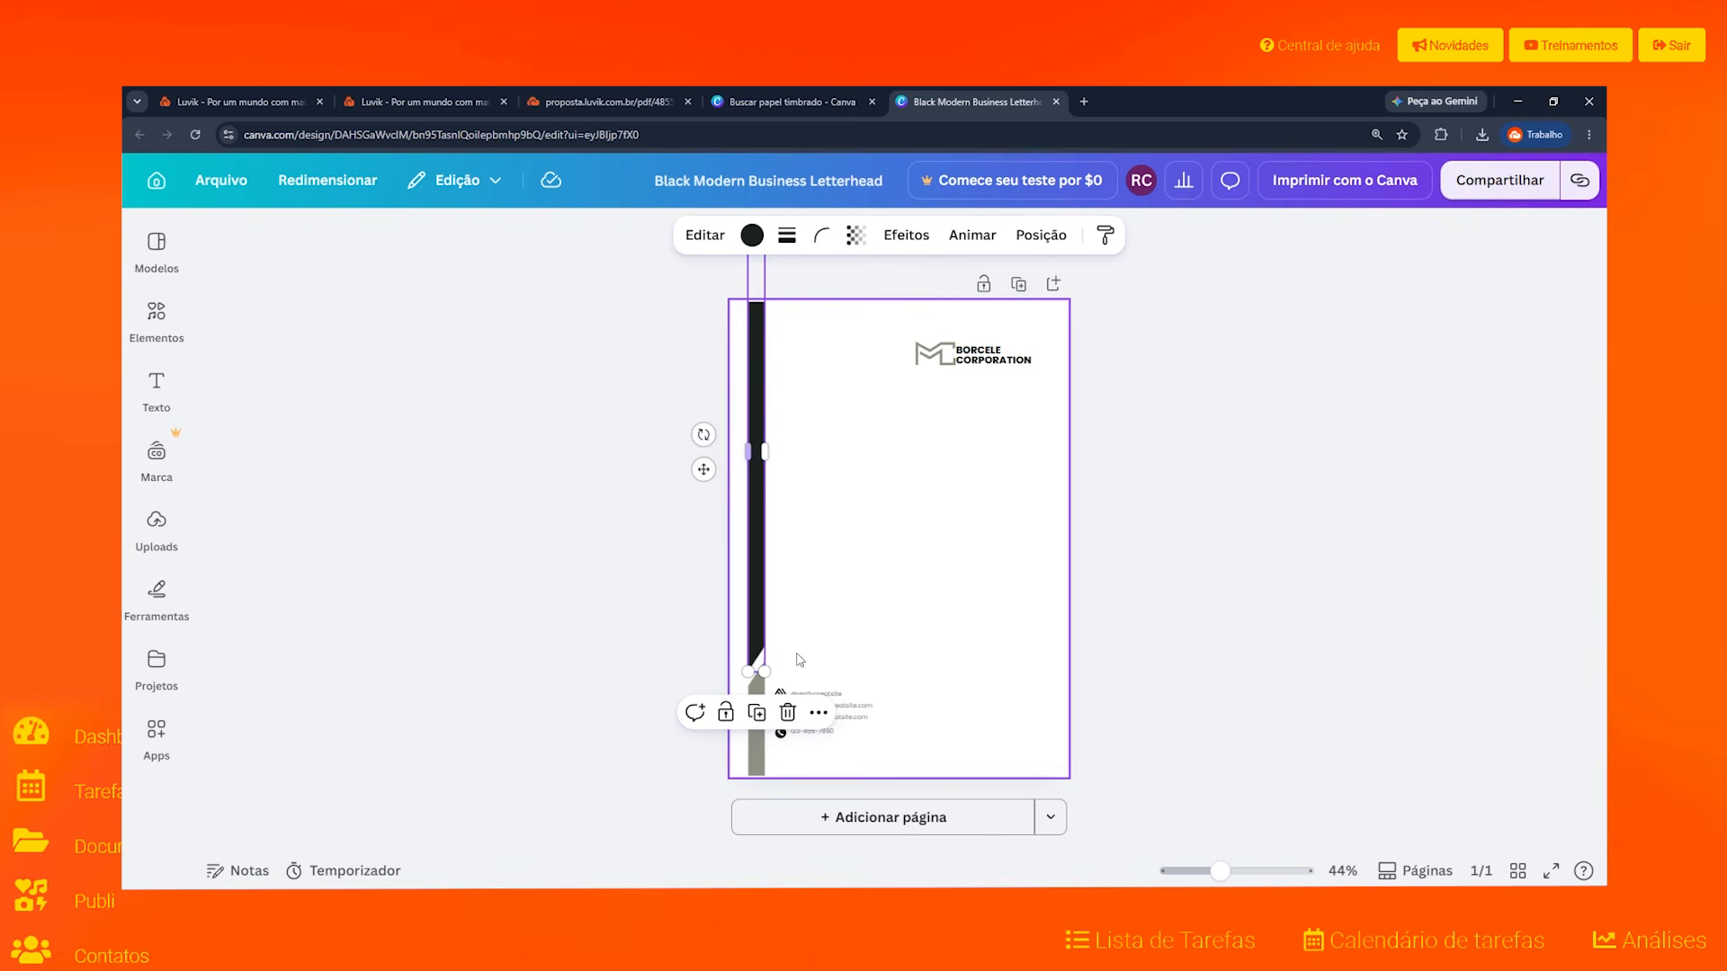
pyautogui.click(761, 752)
pyautogui.click(936, 548)
pyautogui.moveTo(899, 331); pyautogui.dragTo(1061, 391)
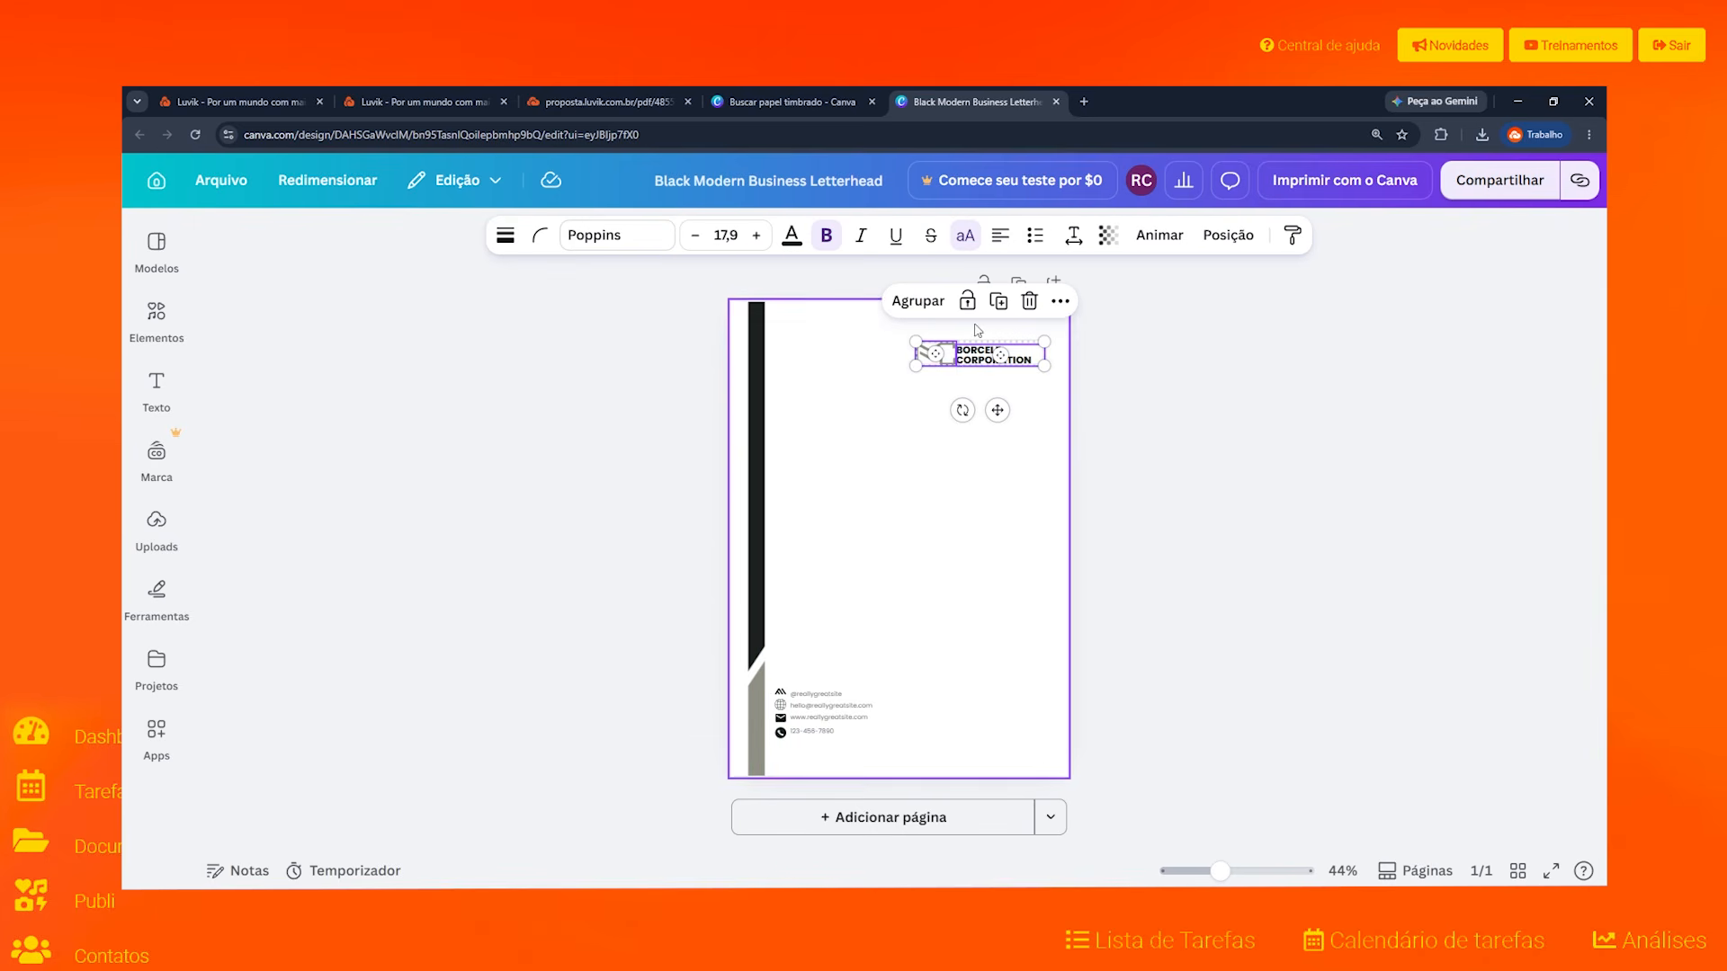
pyautogui.click(941, 428)
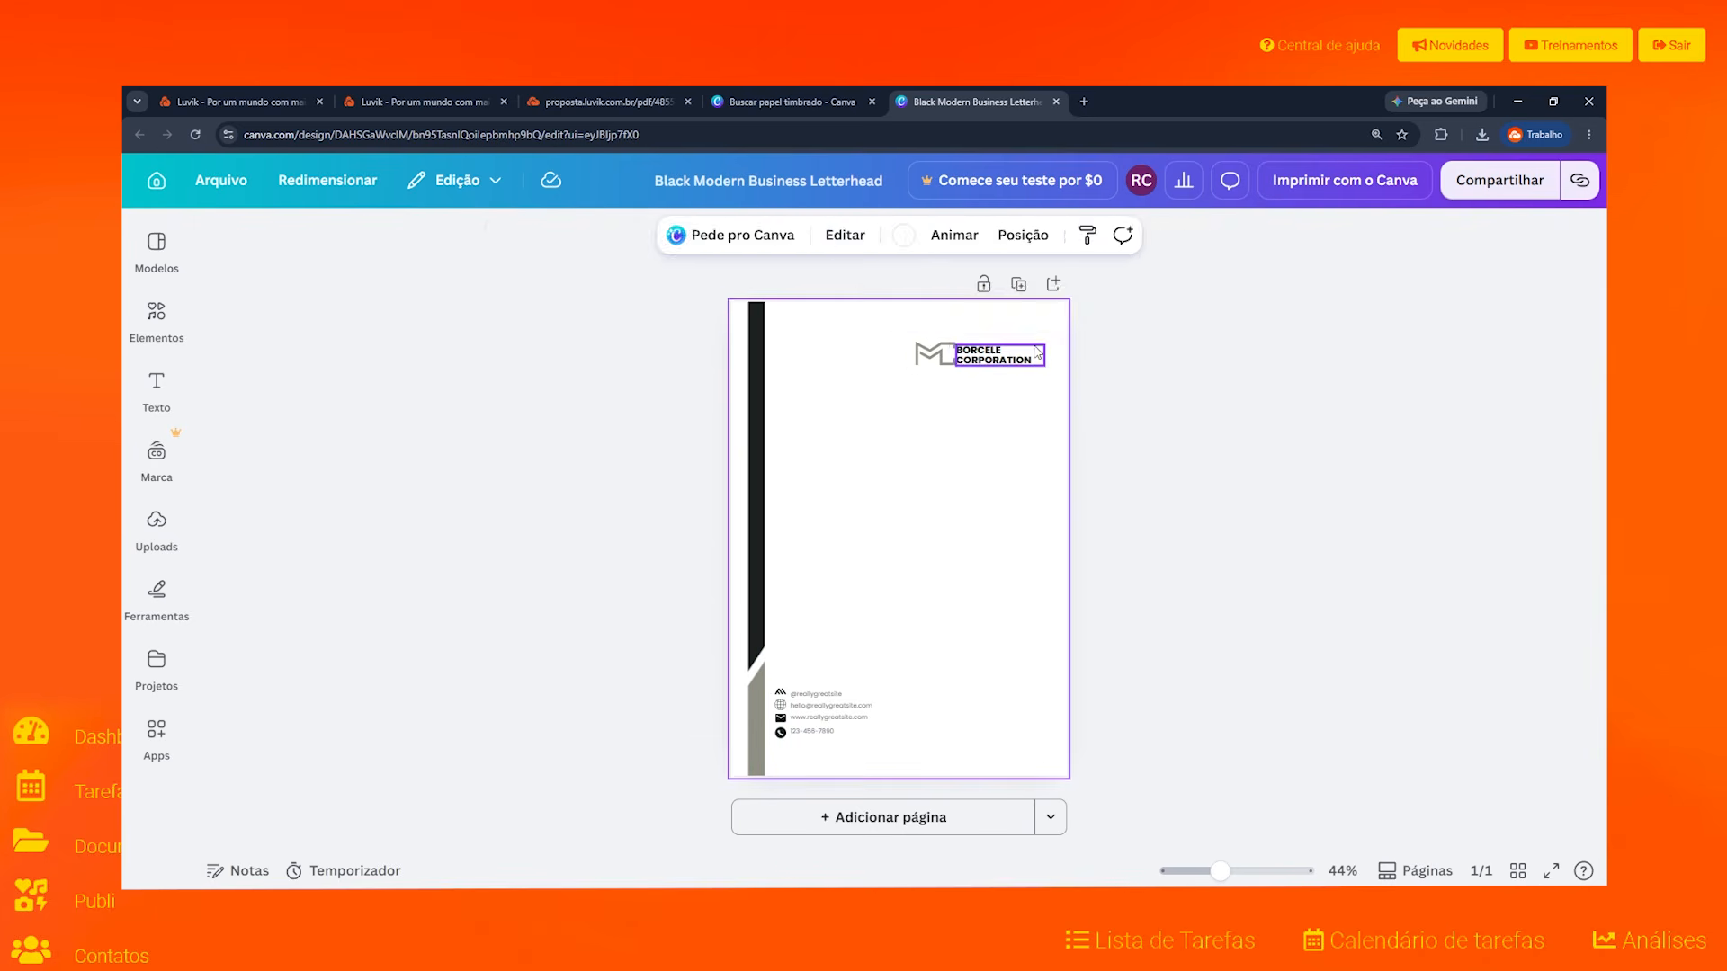
pyautogui.click(982, 351)
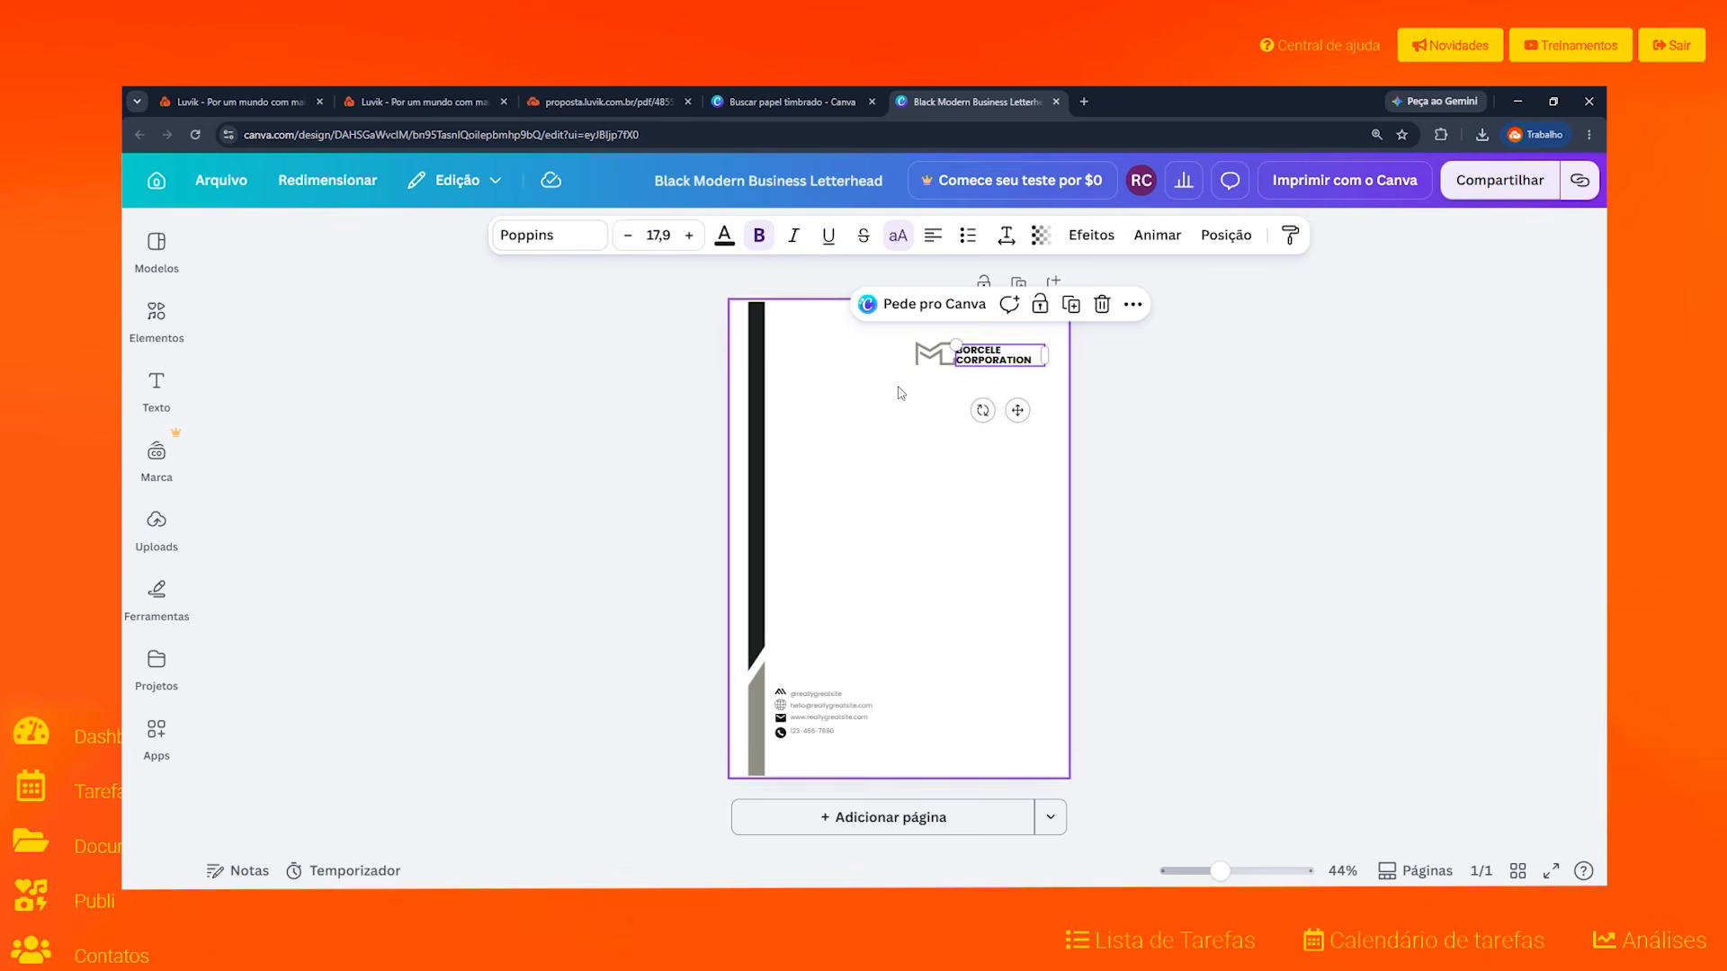
pyautogui.click(927, 356)
pyautogui.click(820, 406)
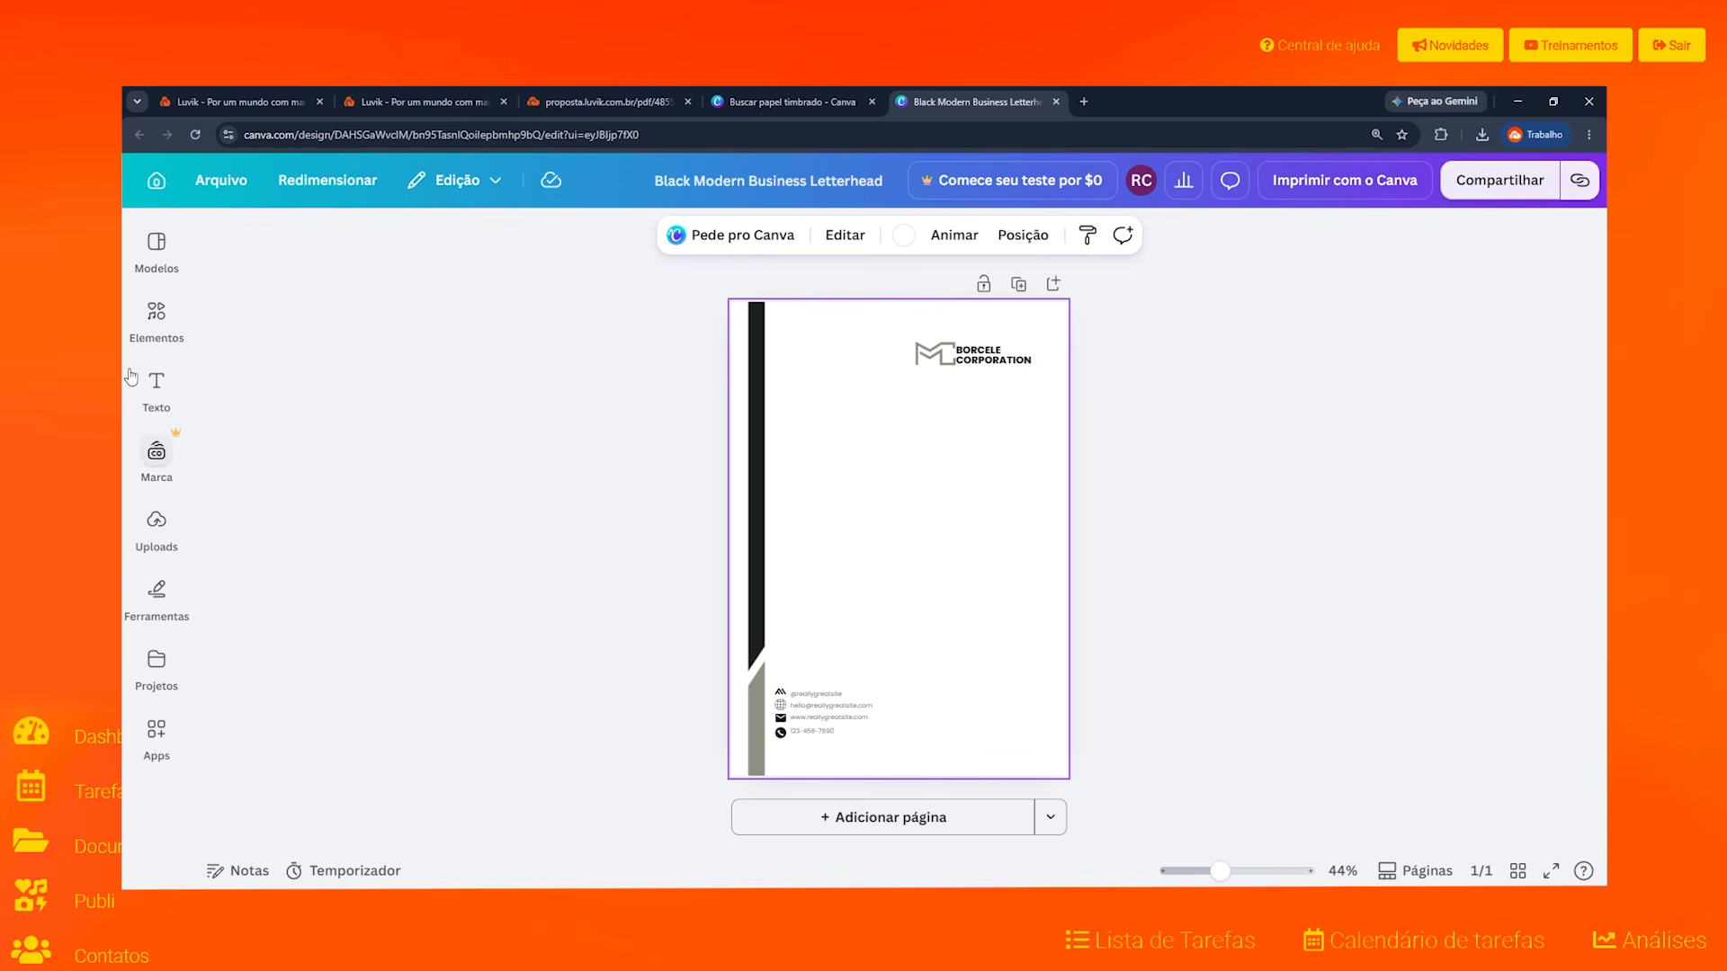
pyautogui.click(157, 322)
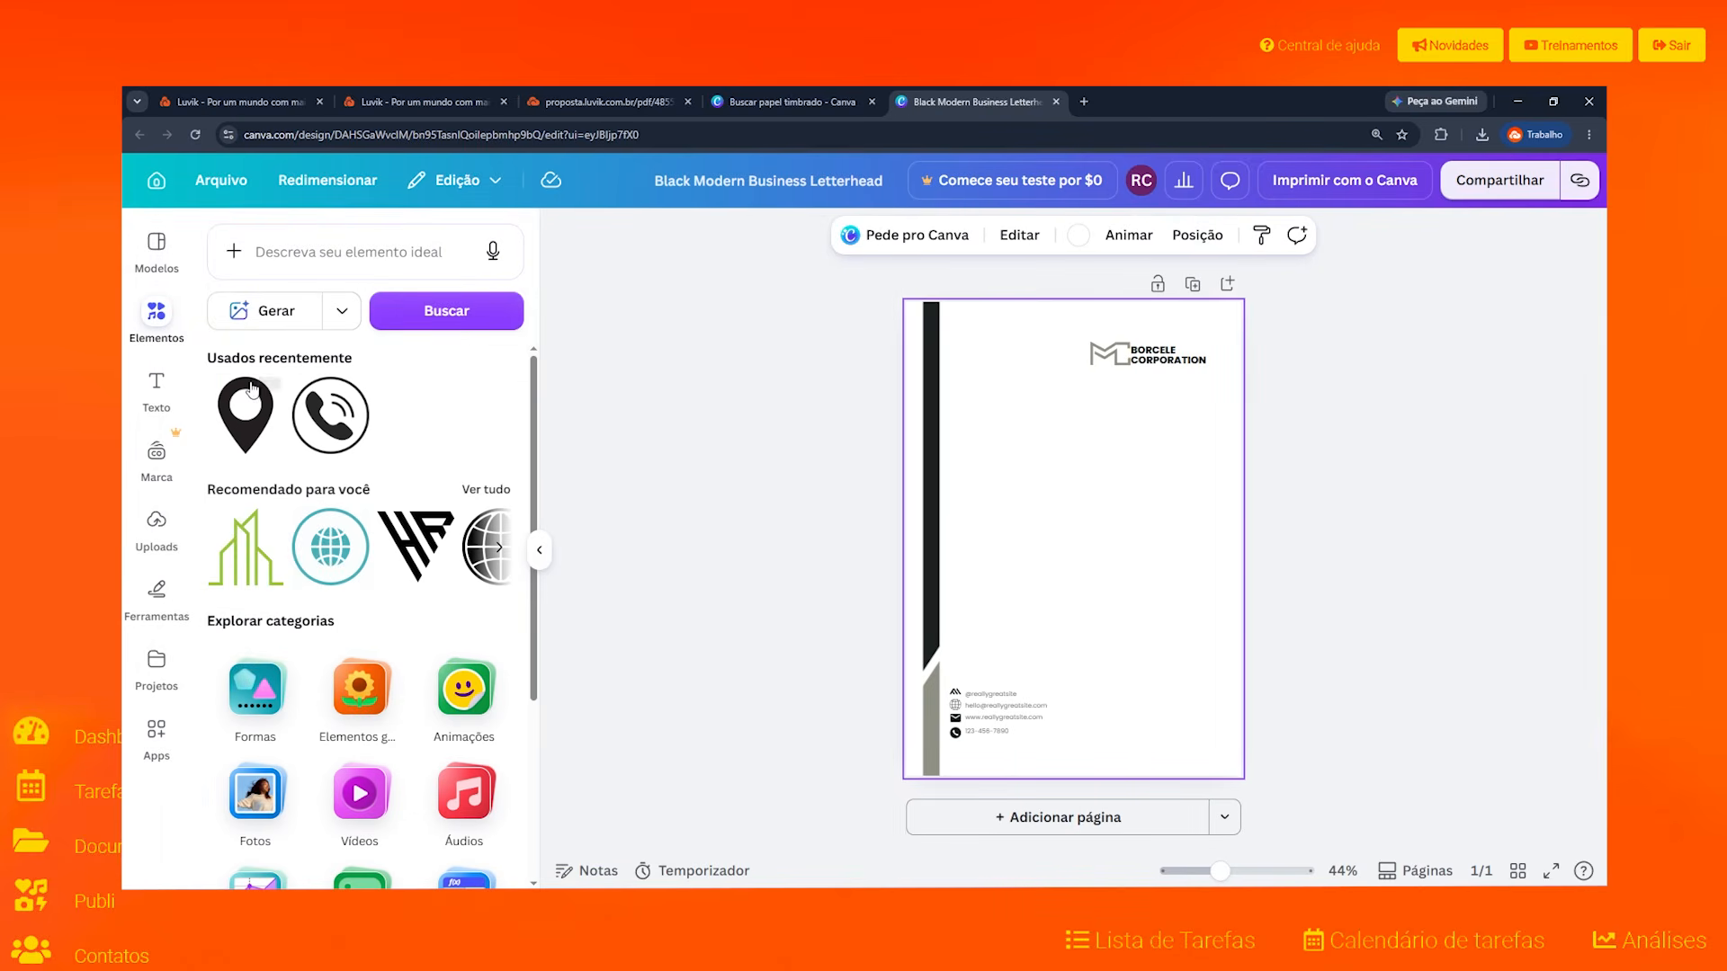
pyautogui.scroll(-2, 254, 539)
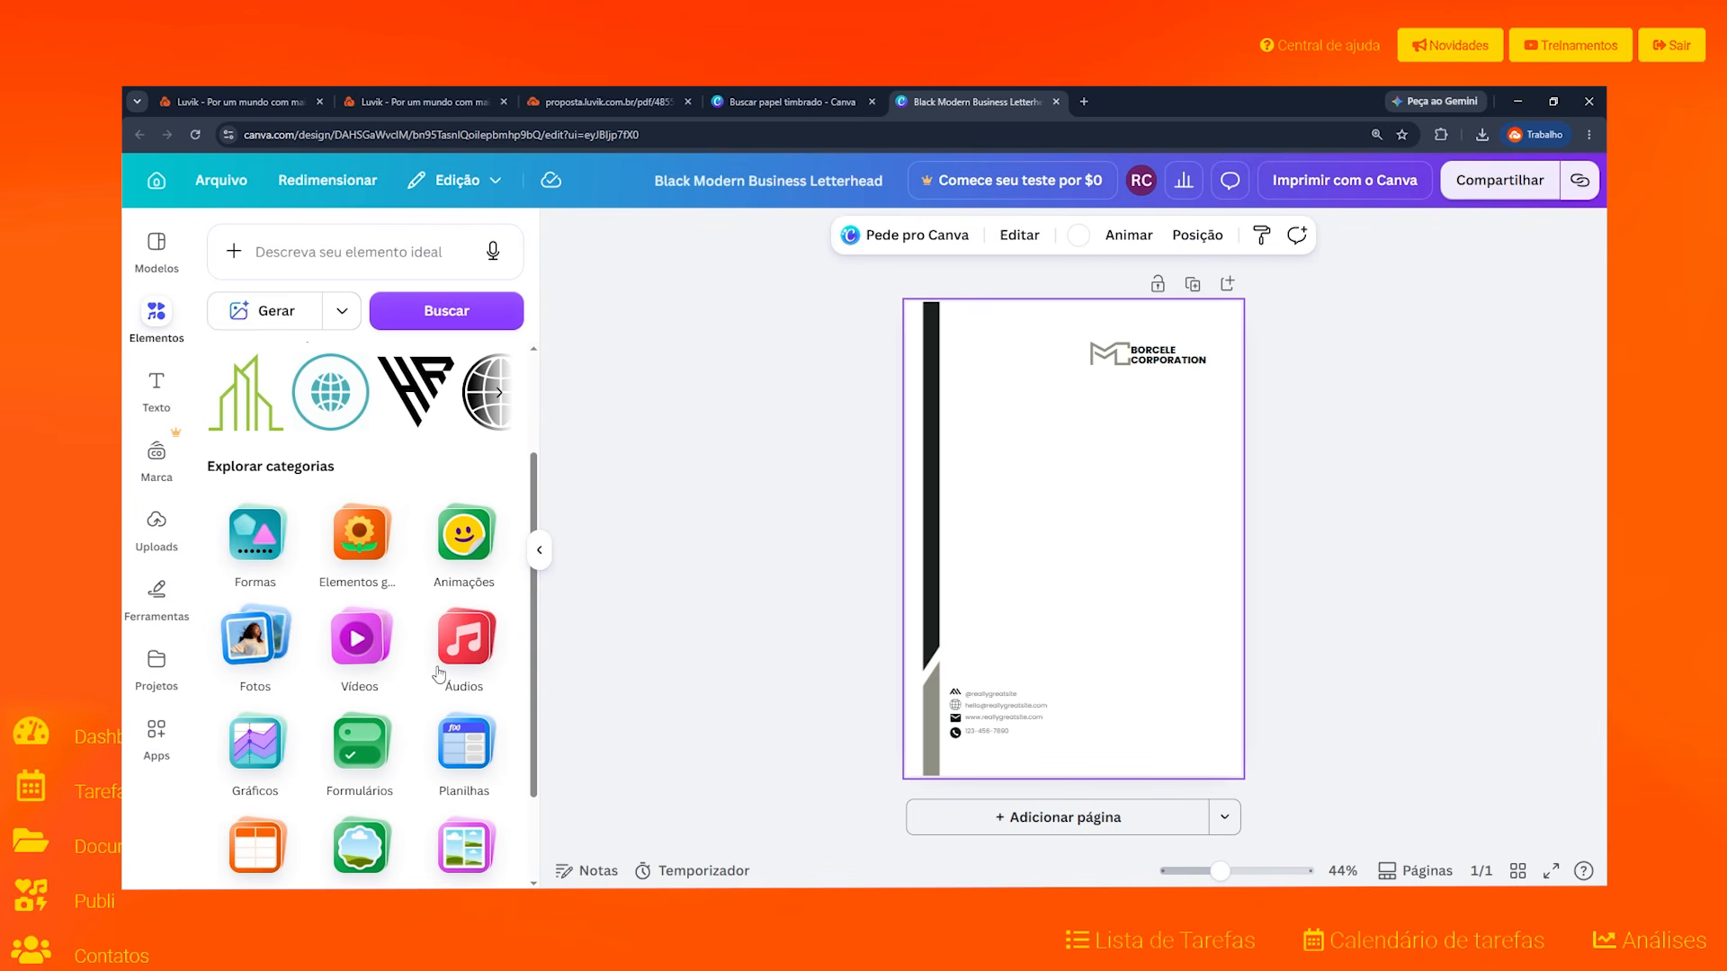
pyautogui.scroll(-2, 382, 719)
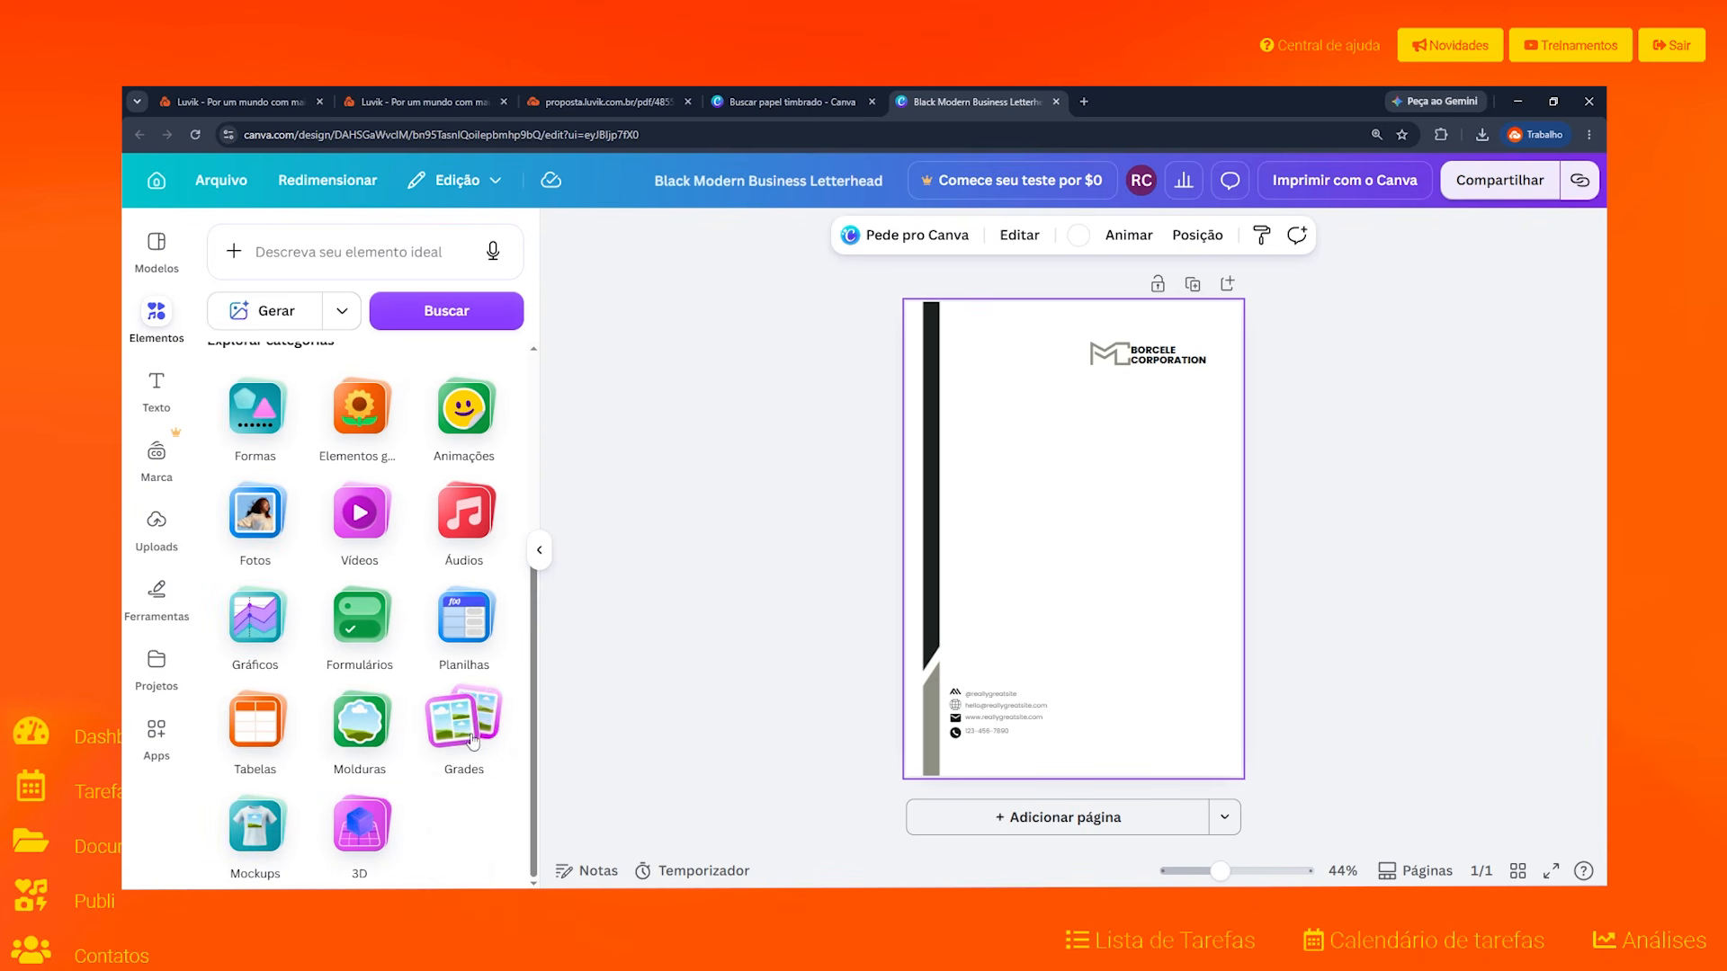
pyautogui.scroll(3, 496, 511)
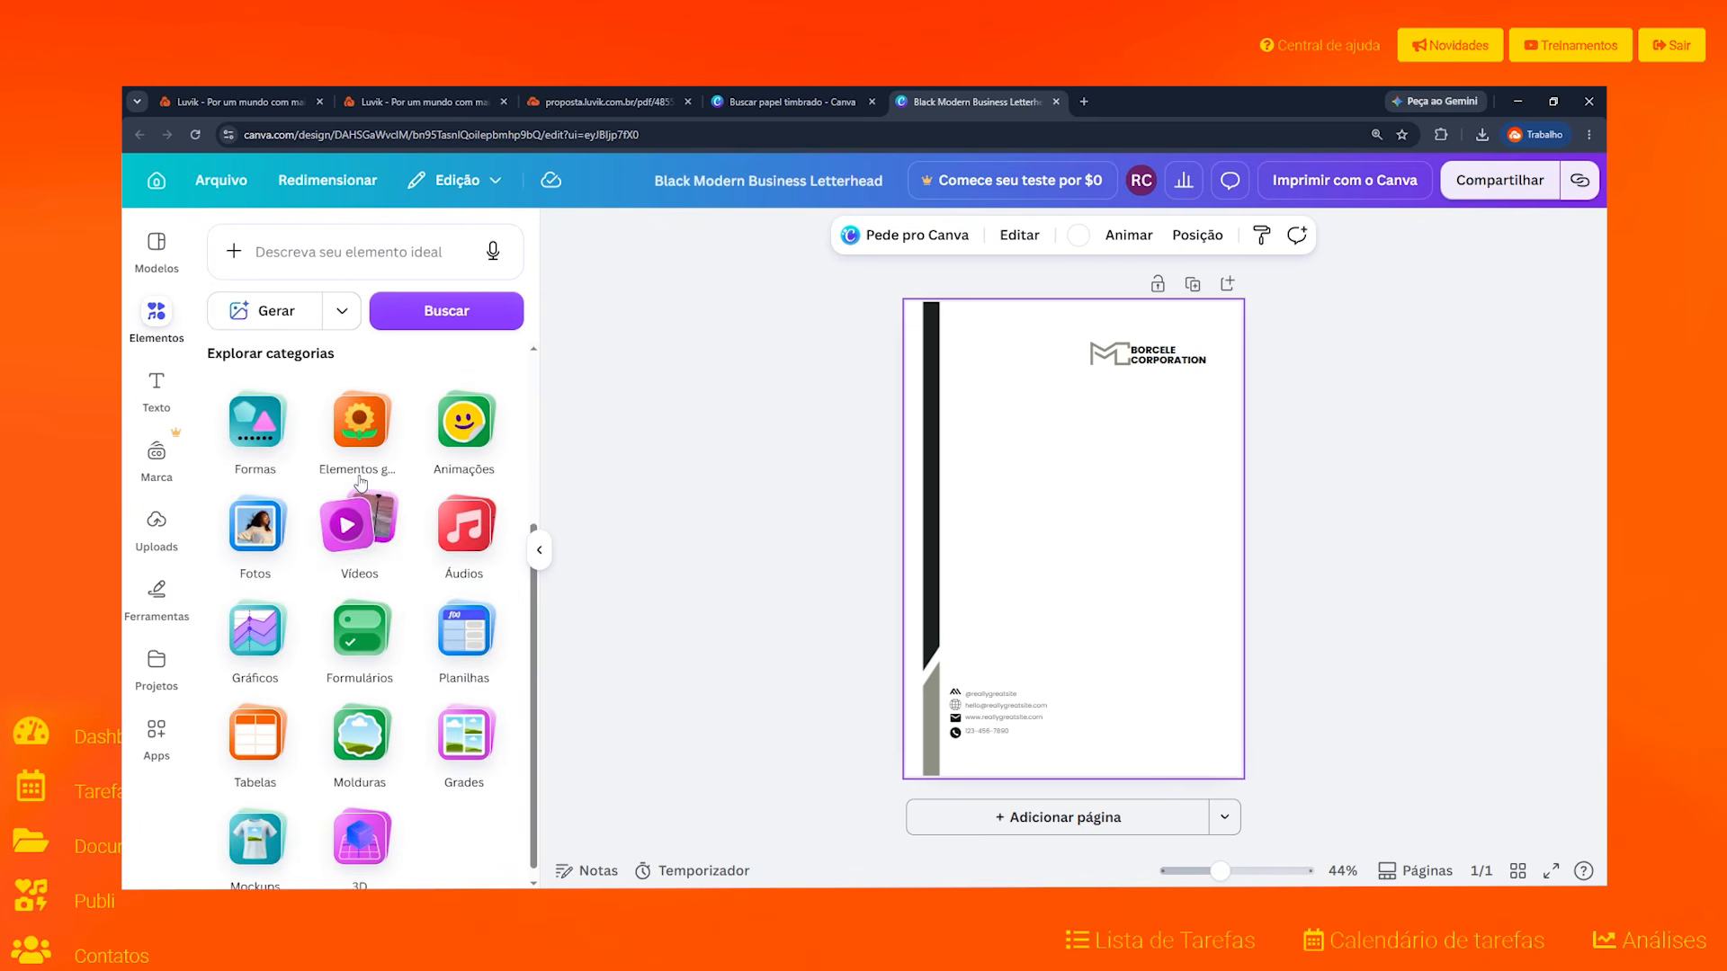
pyautogui.click(158, 386)
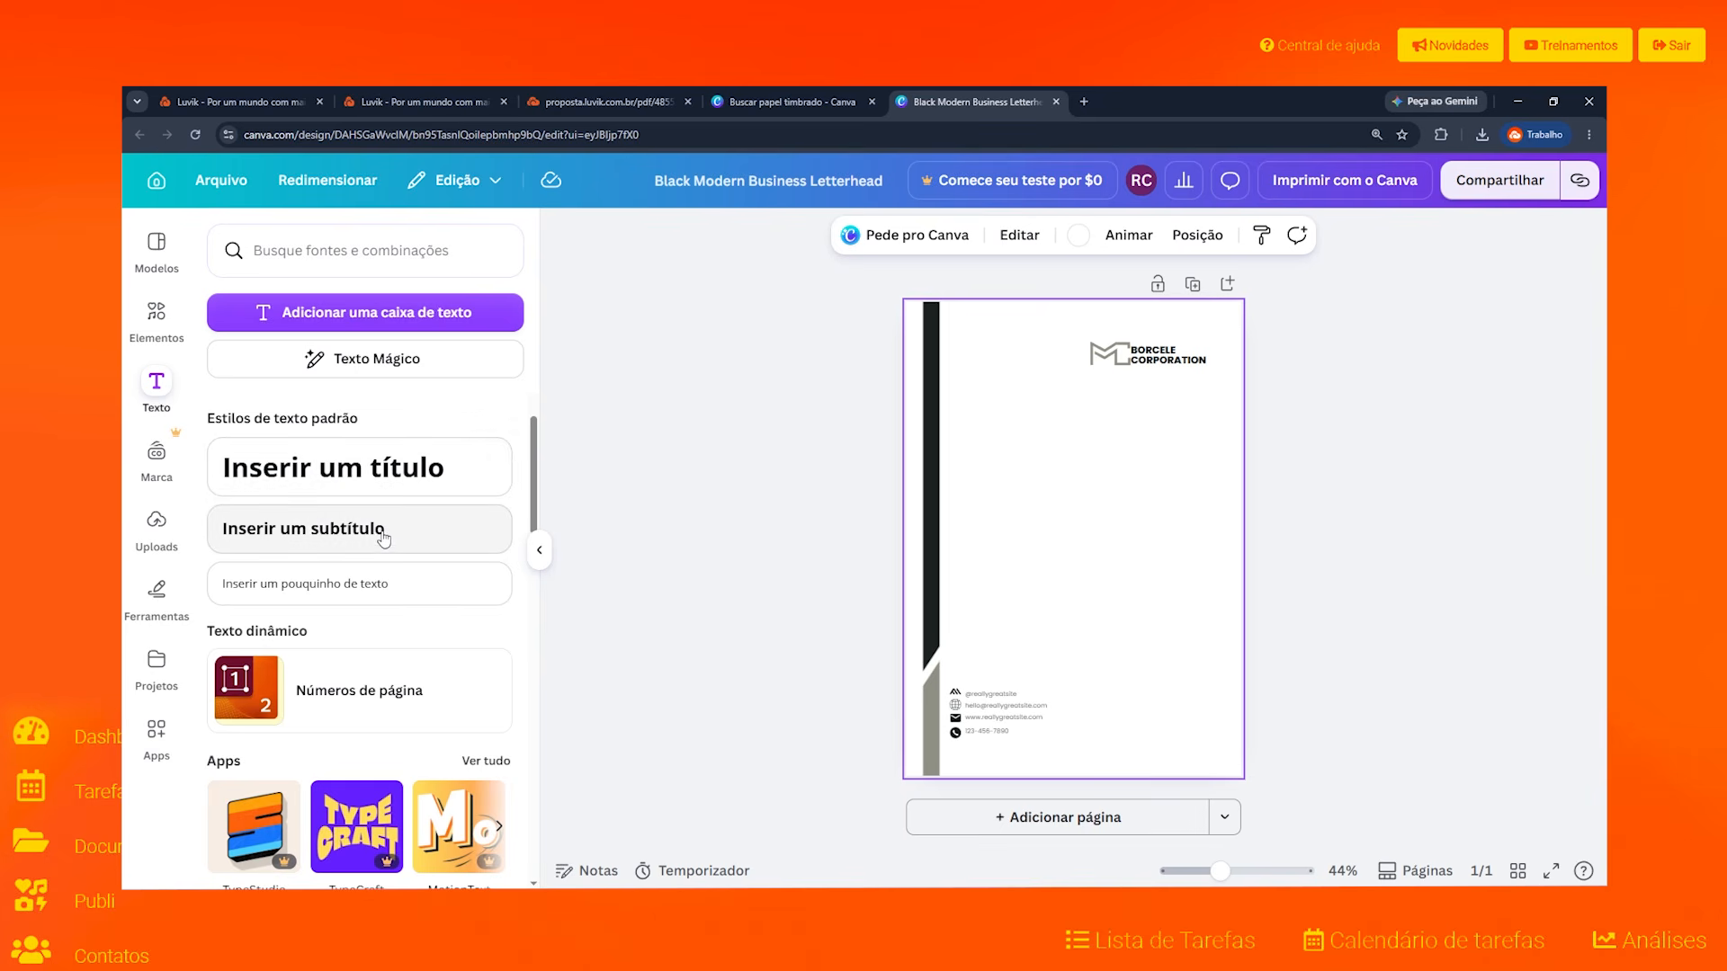
pyautogui.scroll(-2, 371, 531)
pyautogui.scroll(-2, 361, 495)
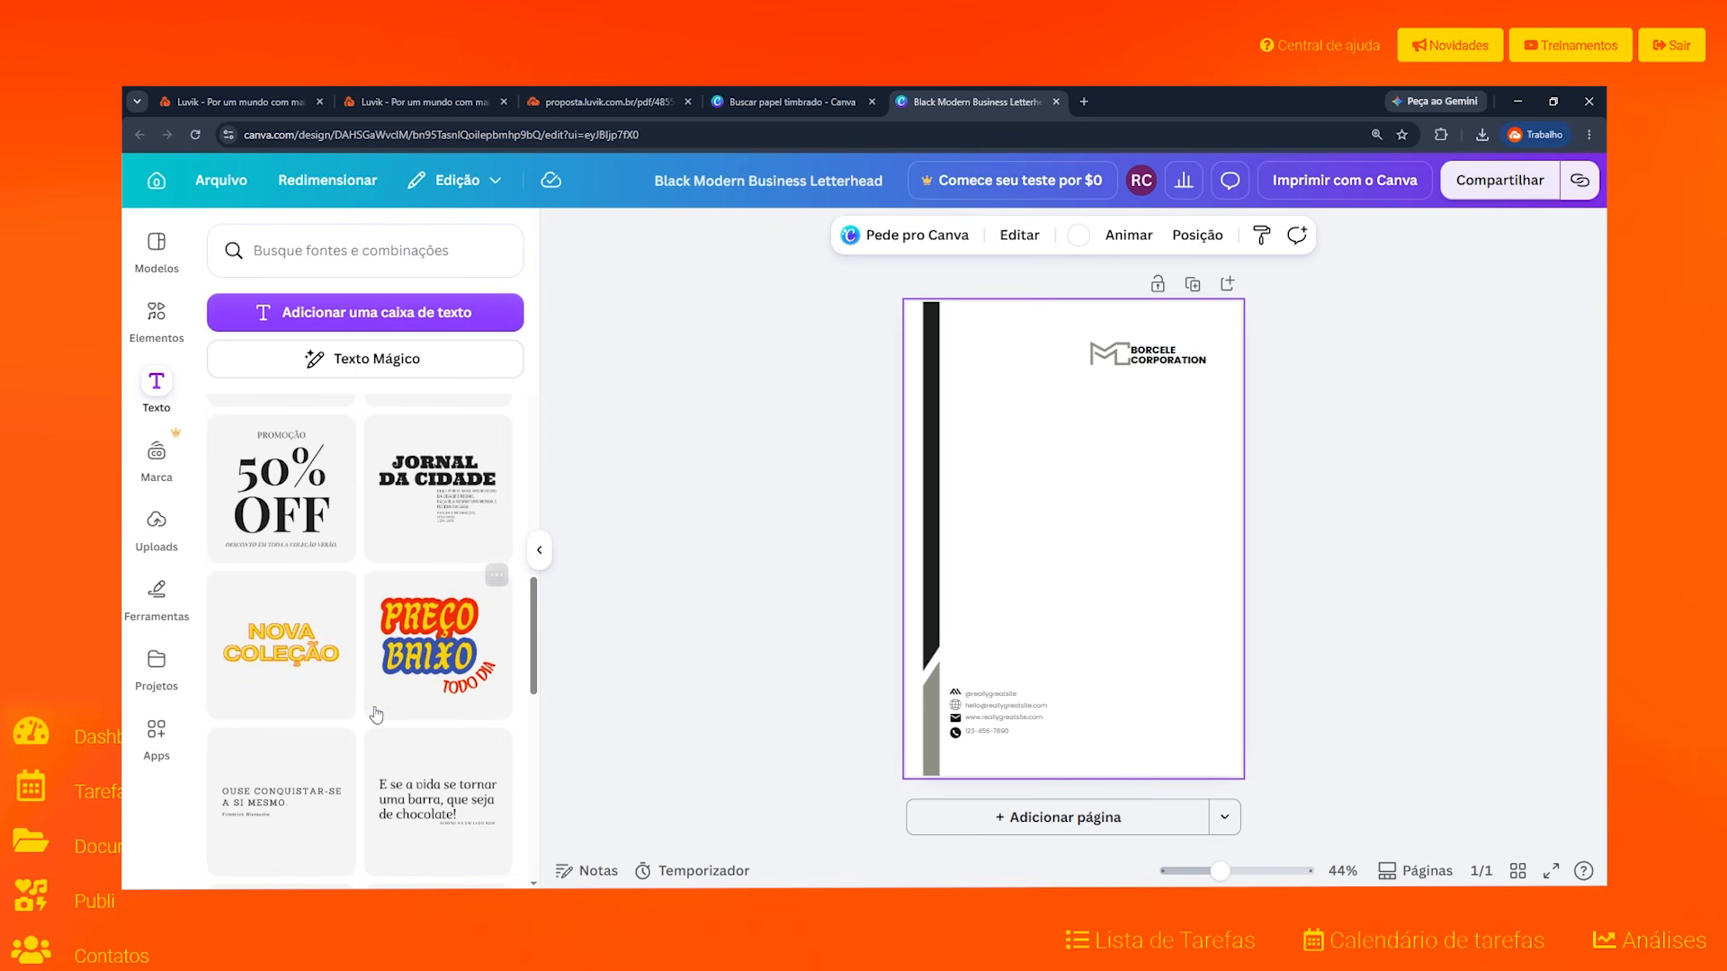
pyautogui.click(160, 526)
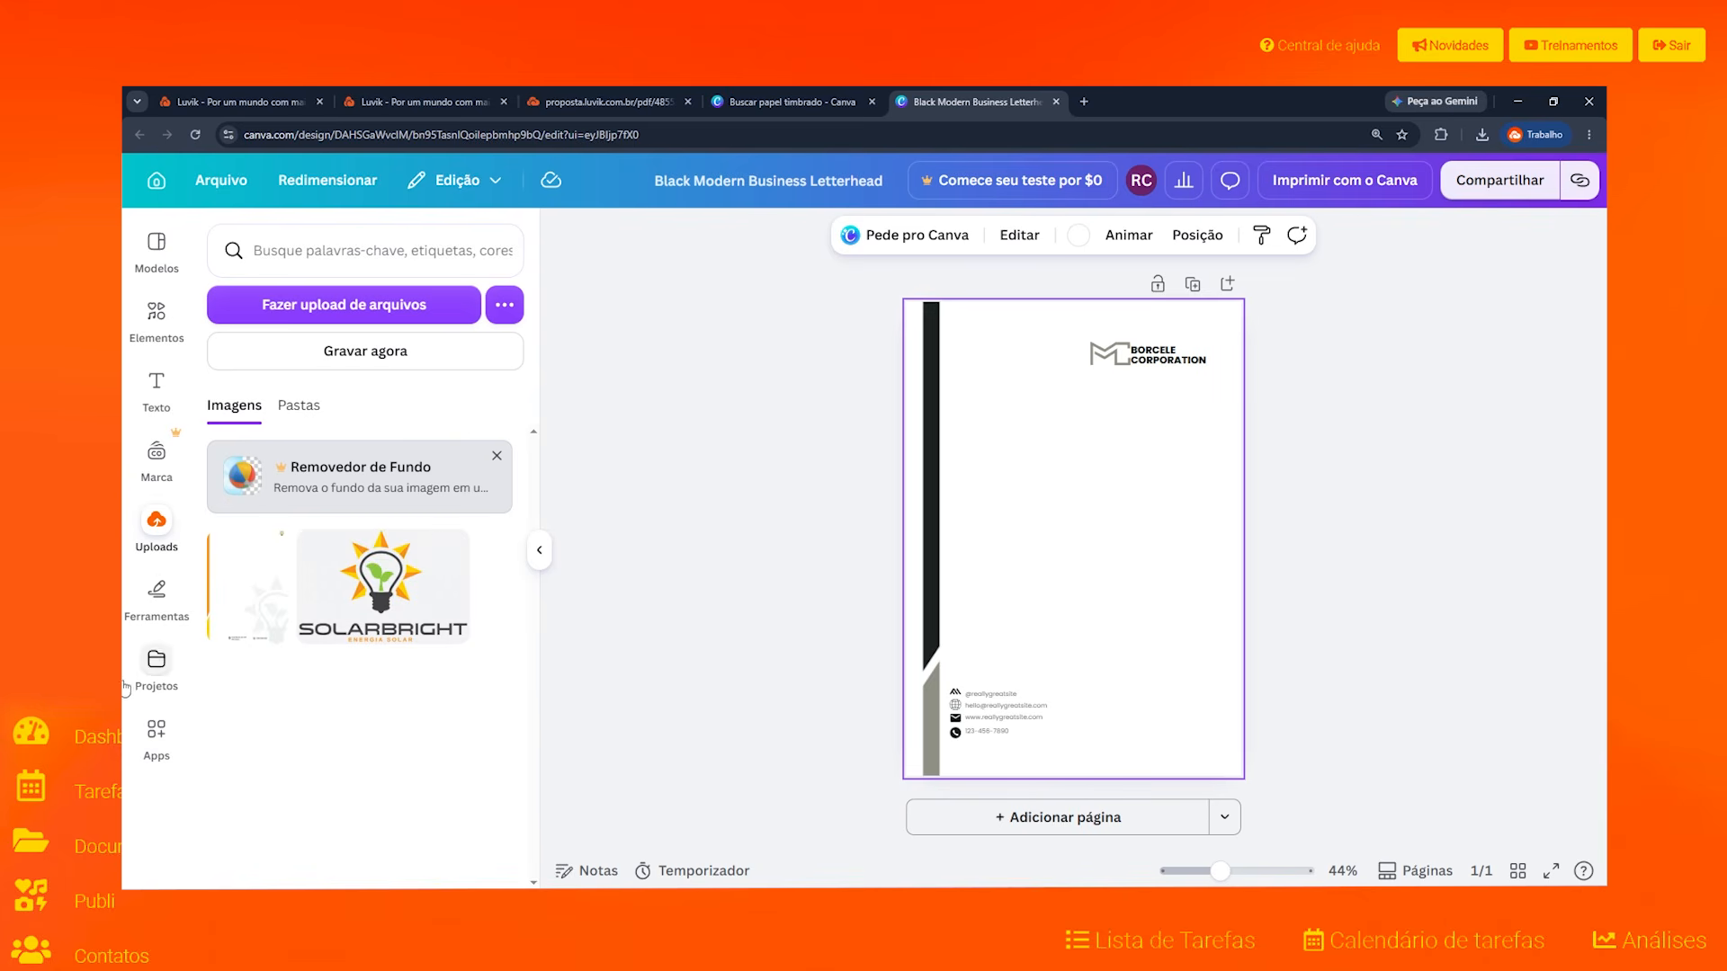
pyautogui.click(156, 590)
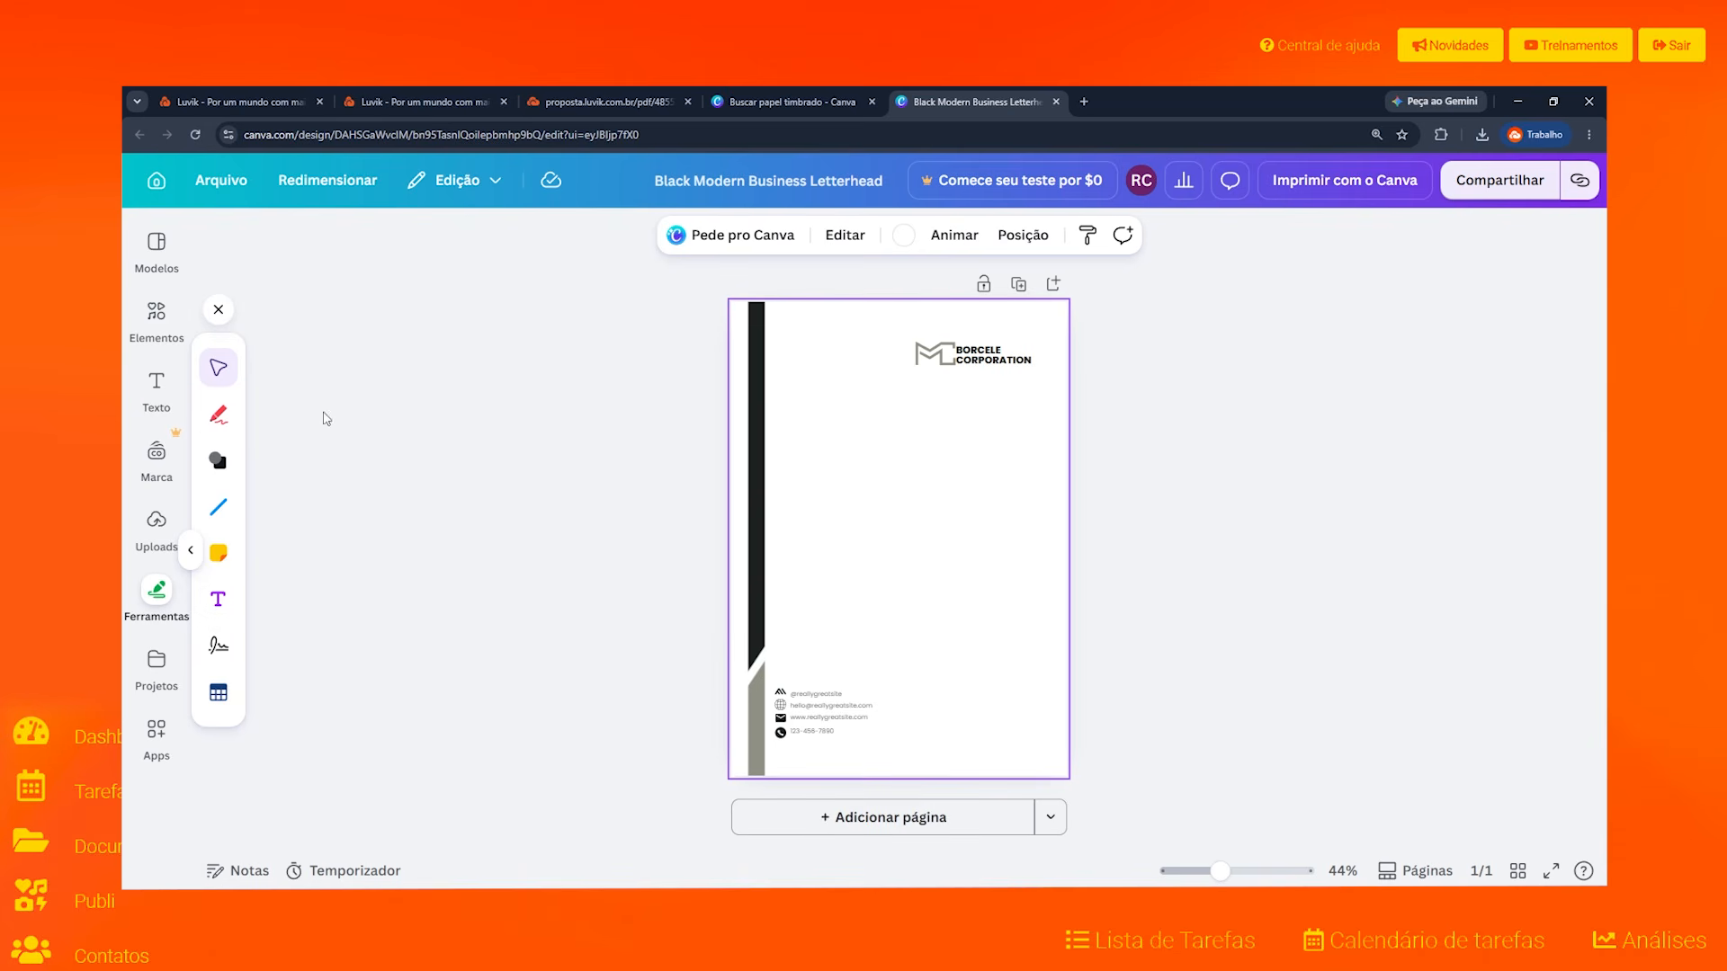
pyautogui.click(156, 315)
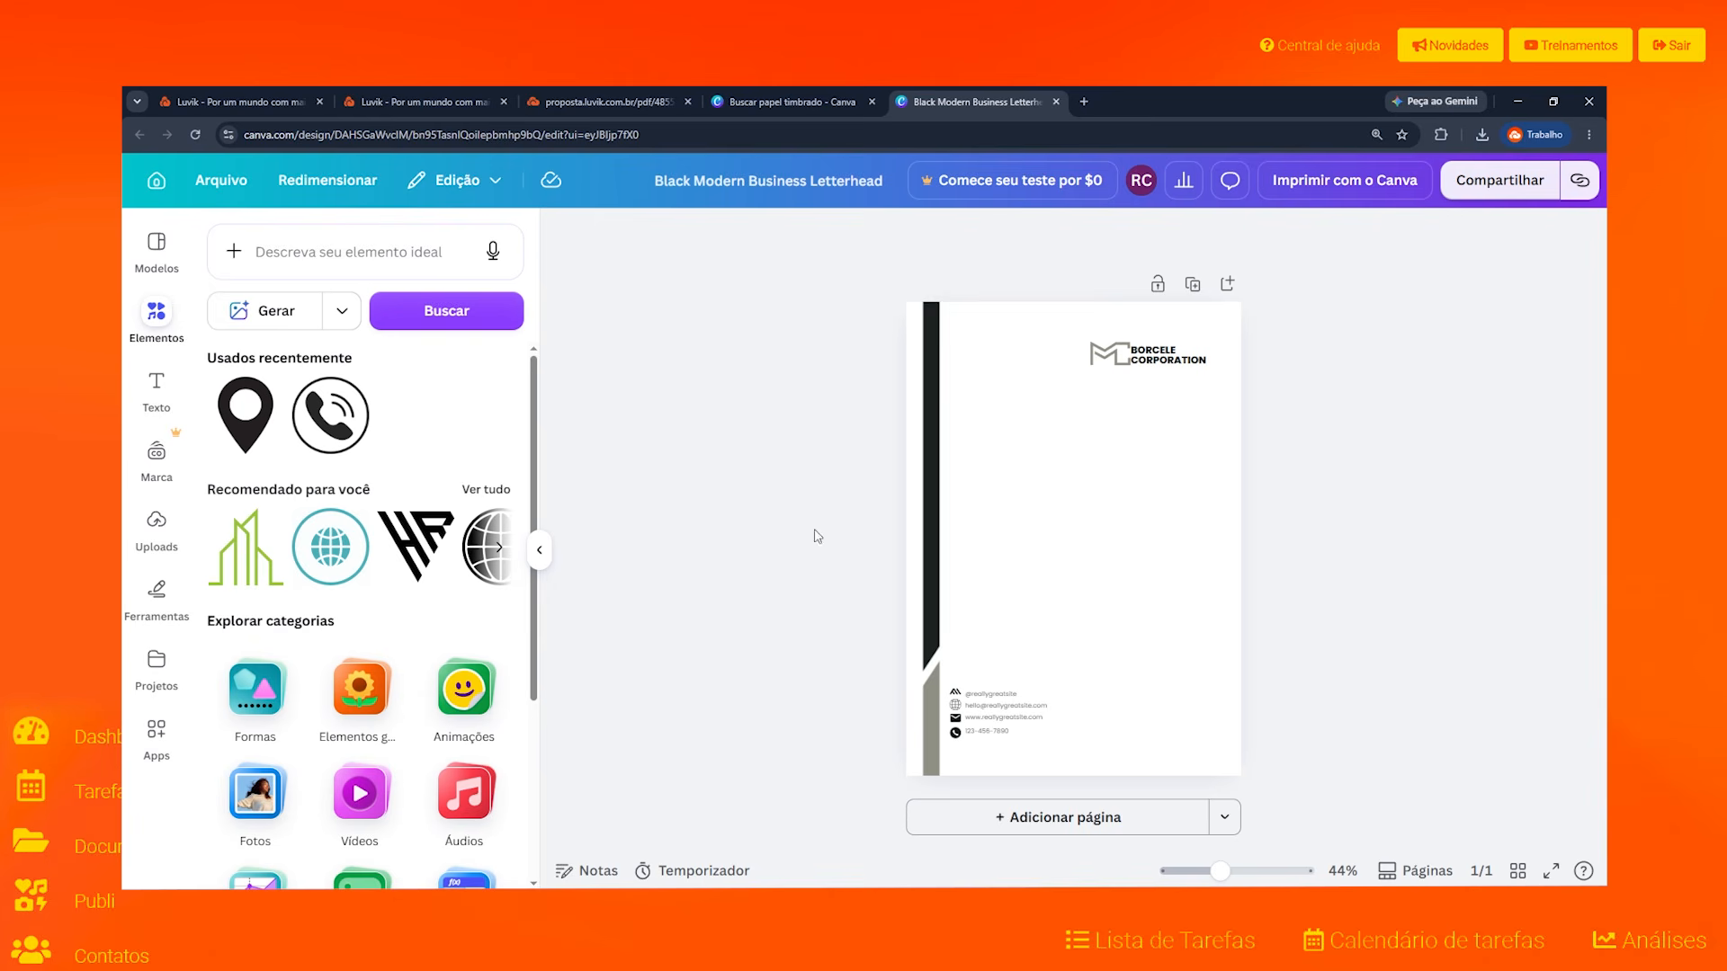
pyautogui.click(1101, 432)
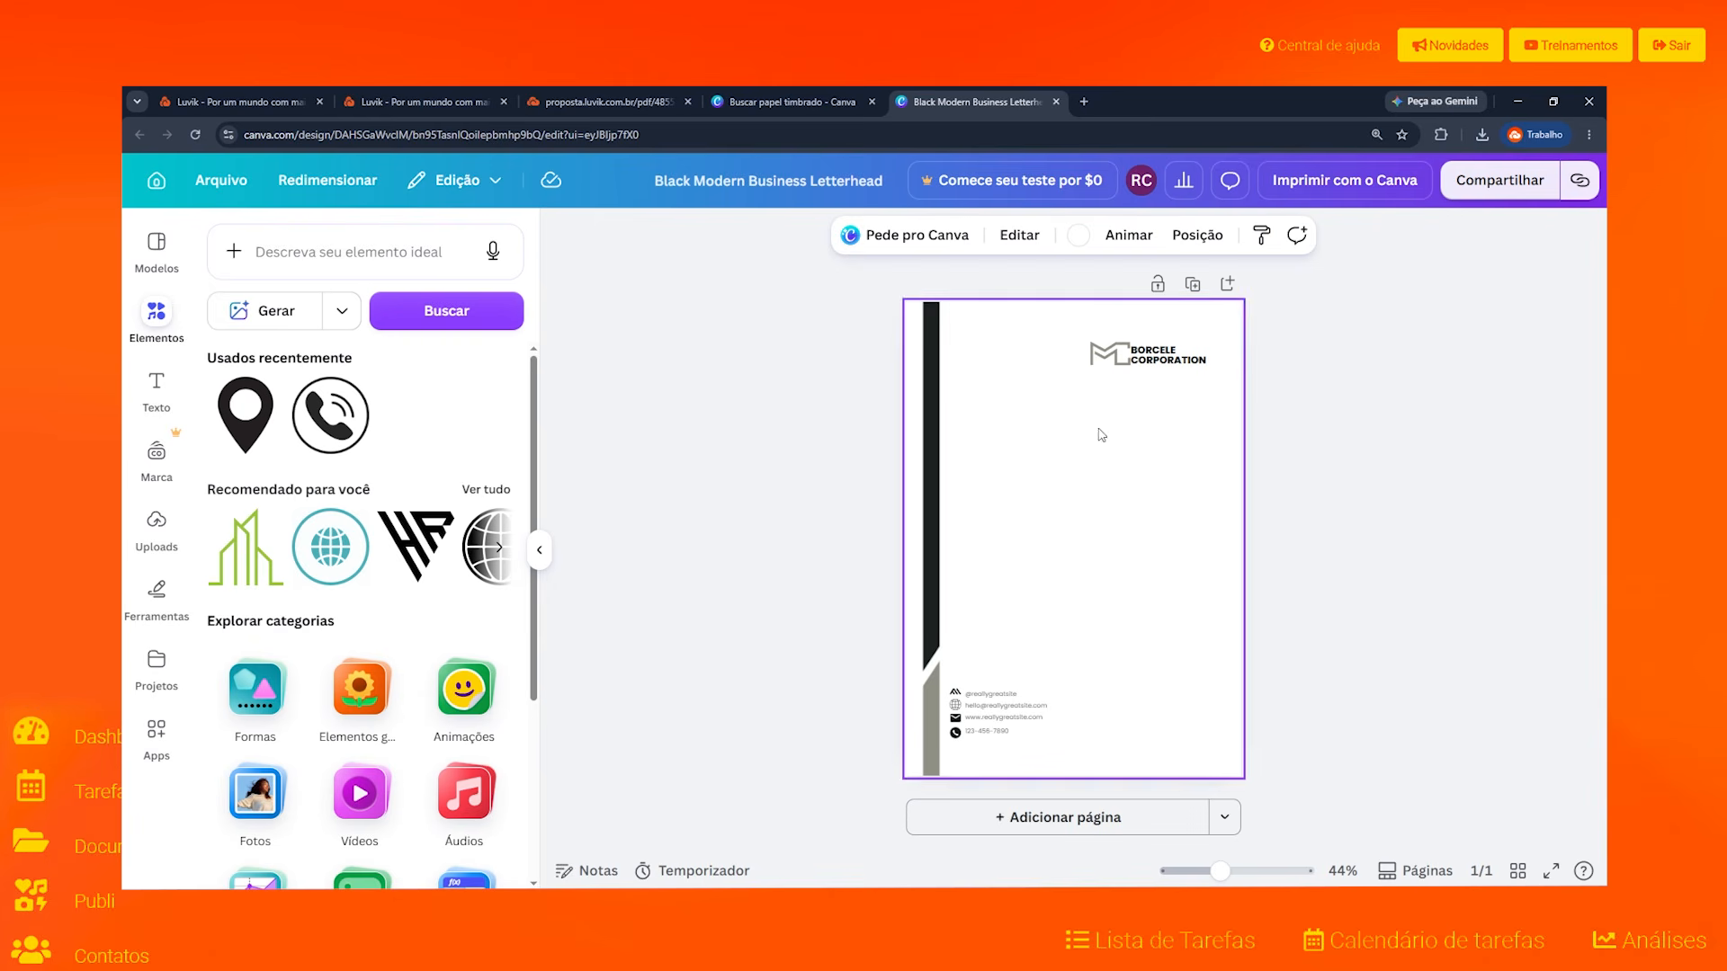
pyautogui.click(157, 315)
# Step: Select the whole Borcele logo and delete it
pyautogui.keyDown('ctrl'); pyautogui.scroll(3, 1060, 460); pyautogui.keyUp('ctrl')
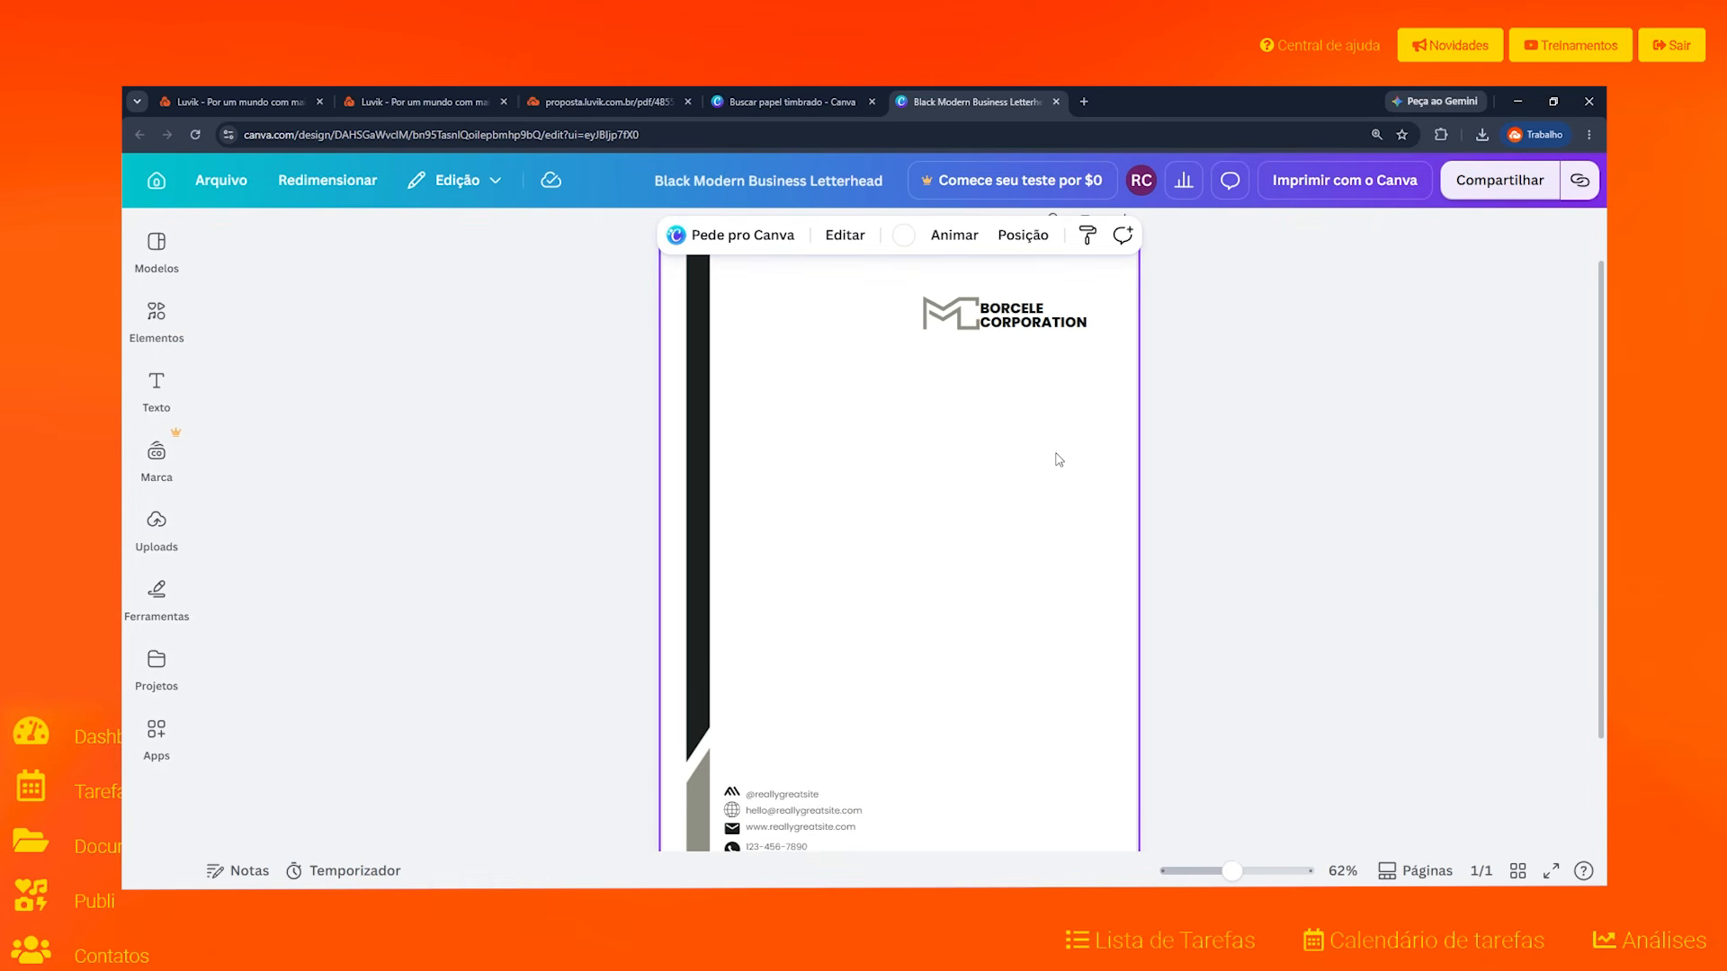
pyautogui.scroll(1, 918, 404)
pyautogui.moveTo(904, 345); pyautogui.dragTo(1109, 421)
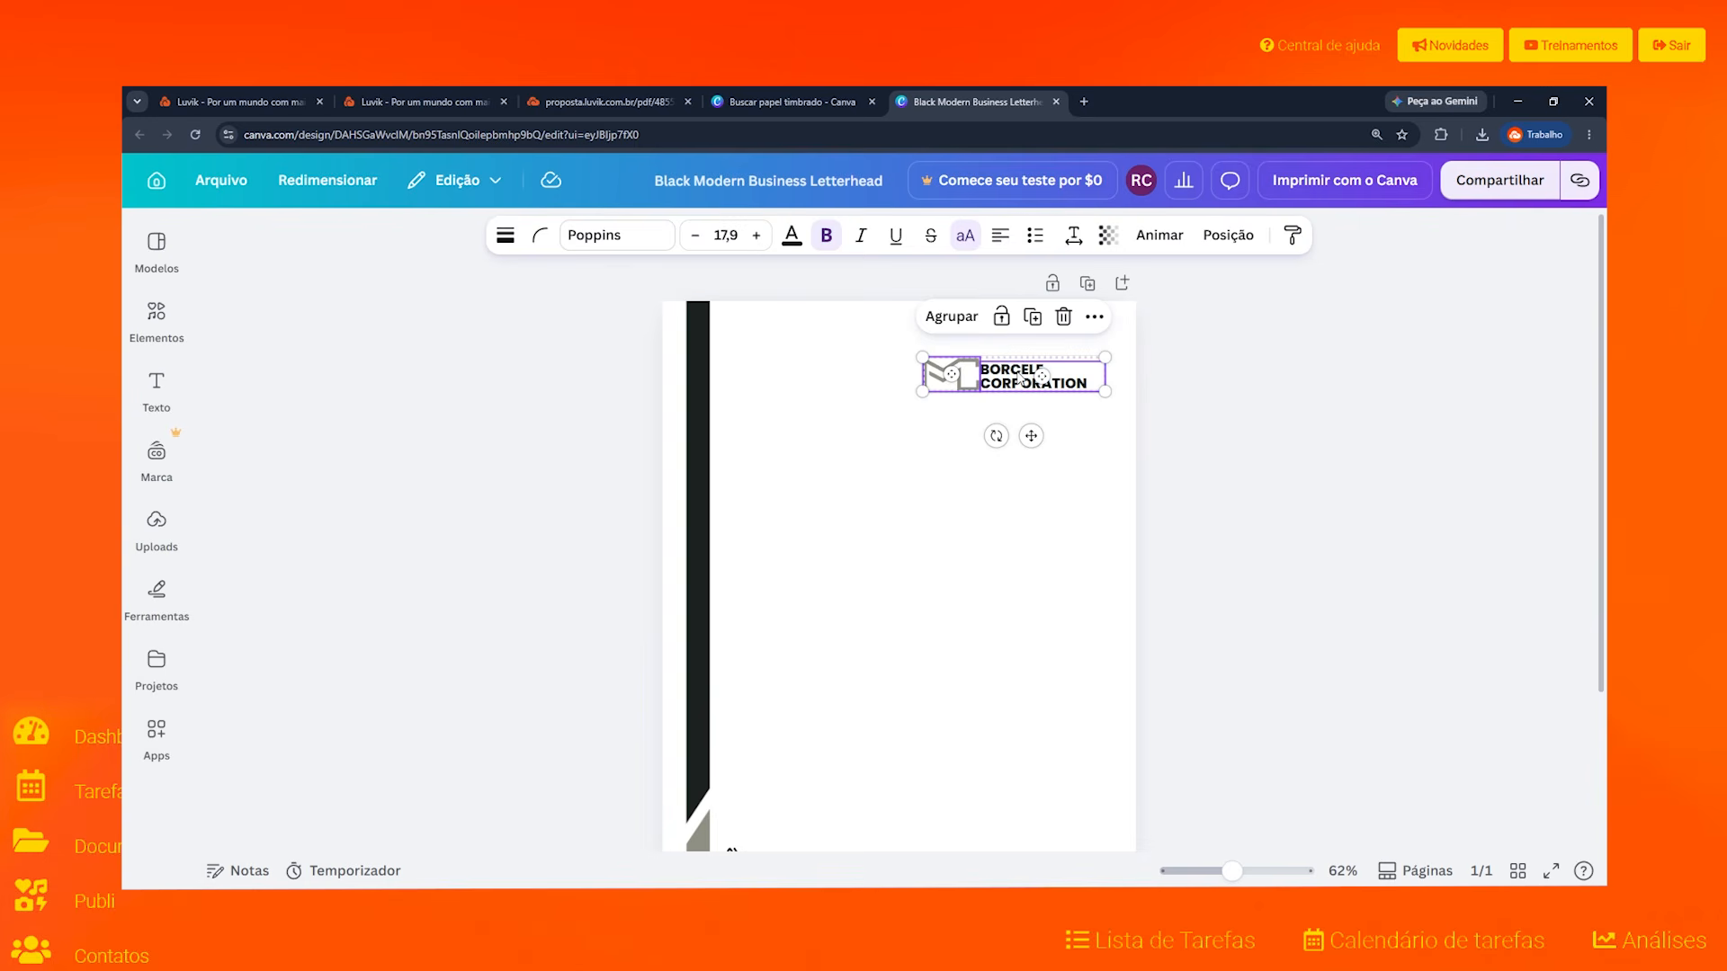
pyautogui.click(1064, 318)
# Step: Select all the contact details text and icons and delete the block
pyautogui.scroll(-3, 925, 413)
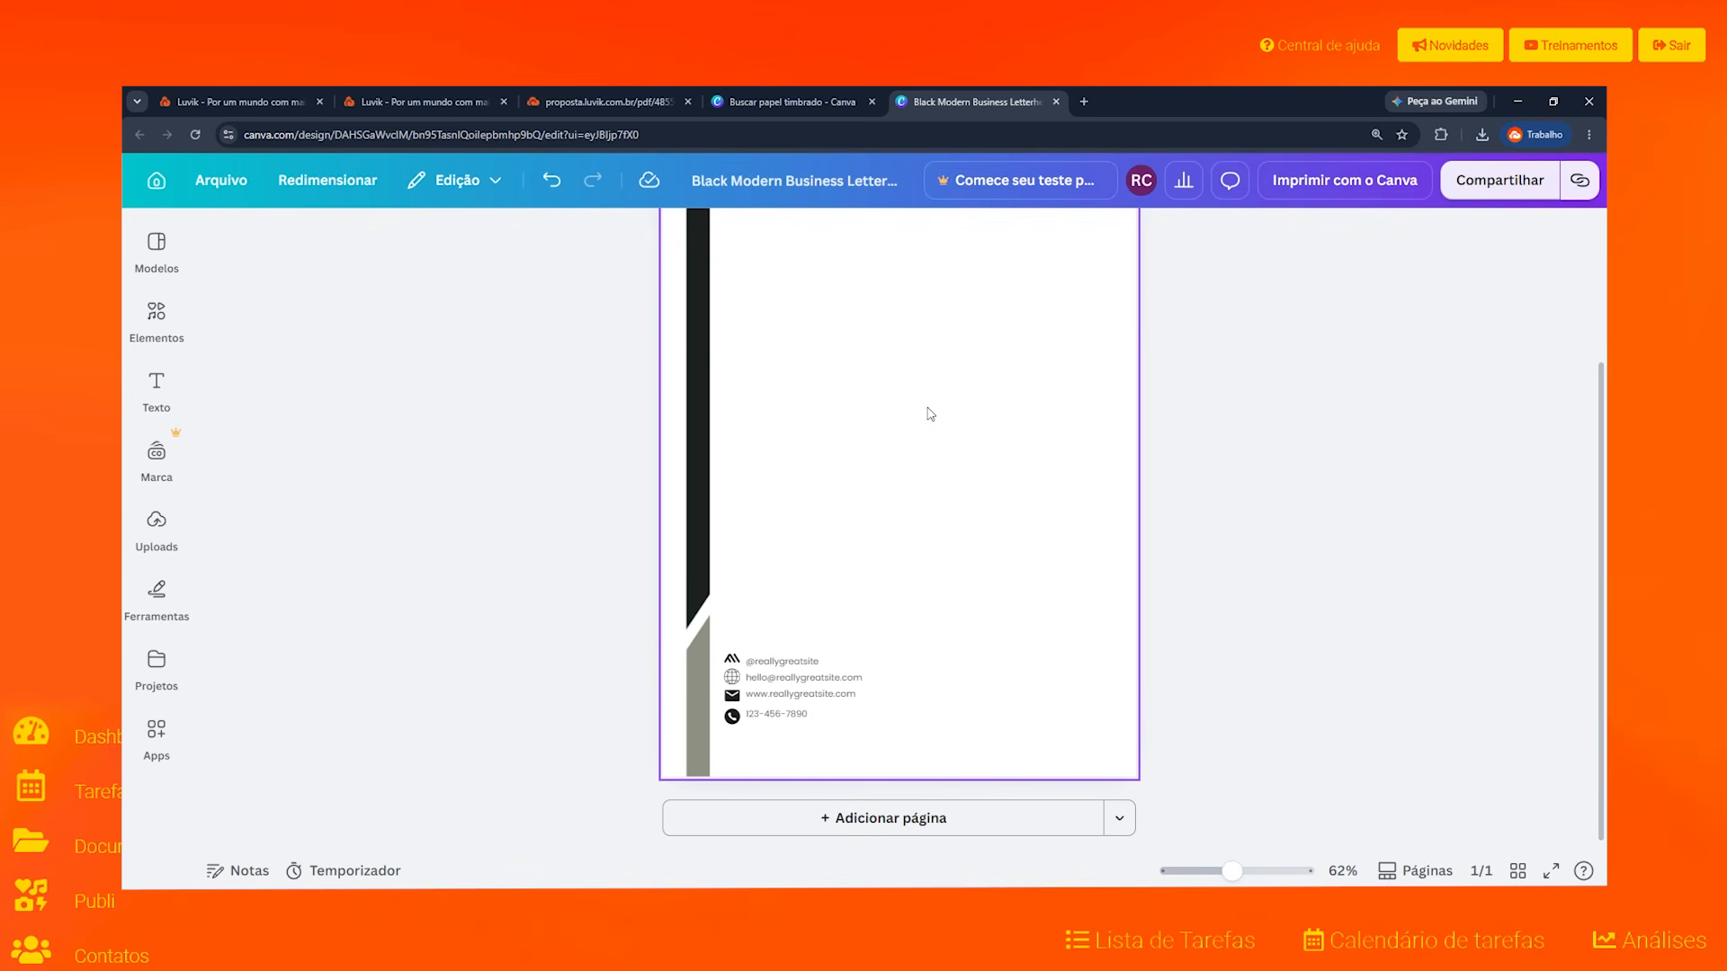
pyautogui.moveTo(843, 733); pyautogui.dragTo(729, 656)
pyautogui.click(806, 548)
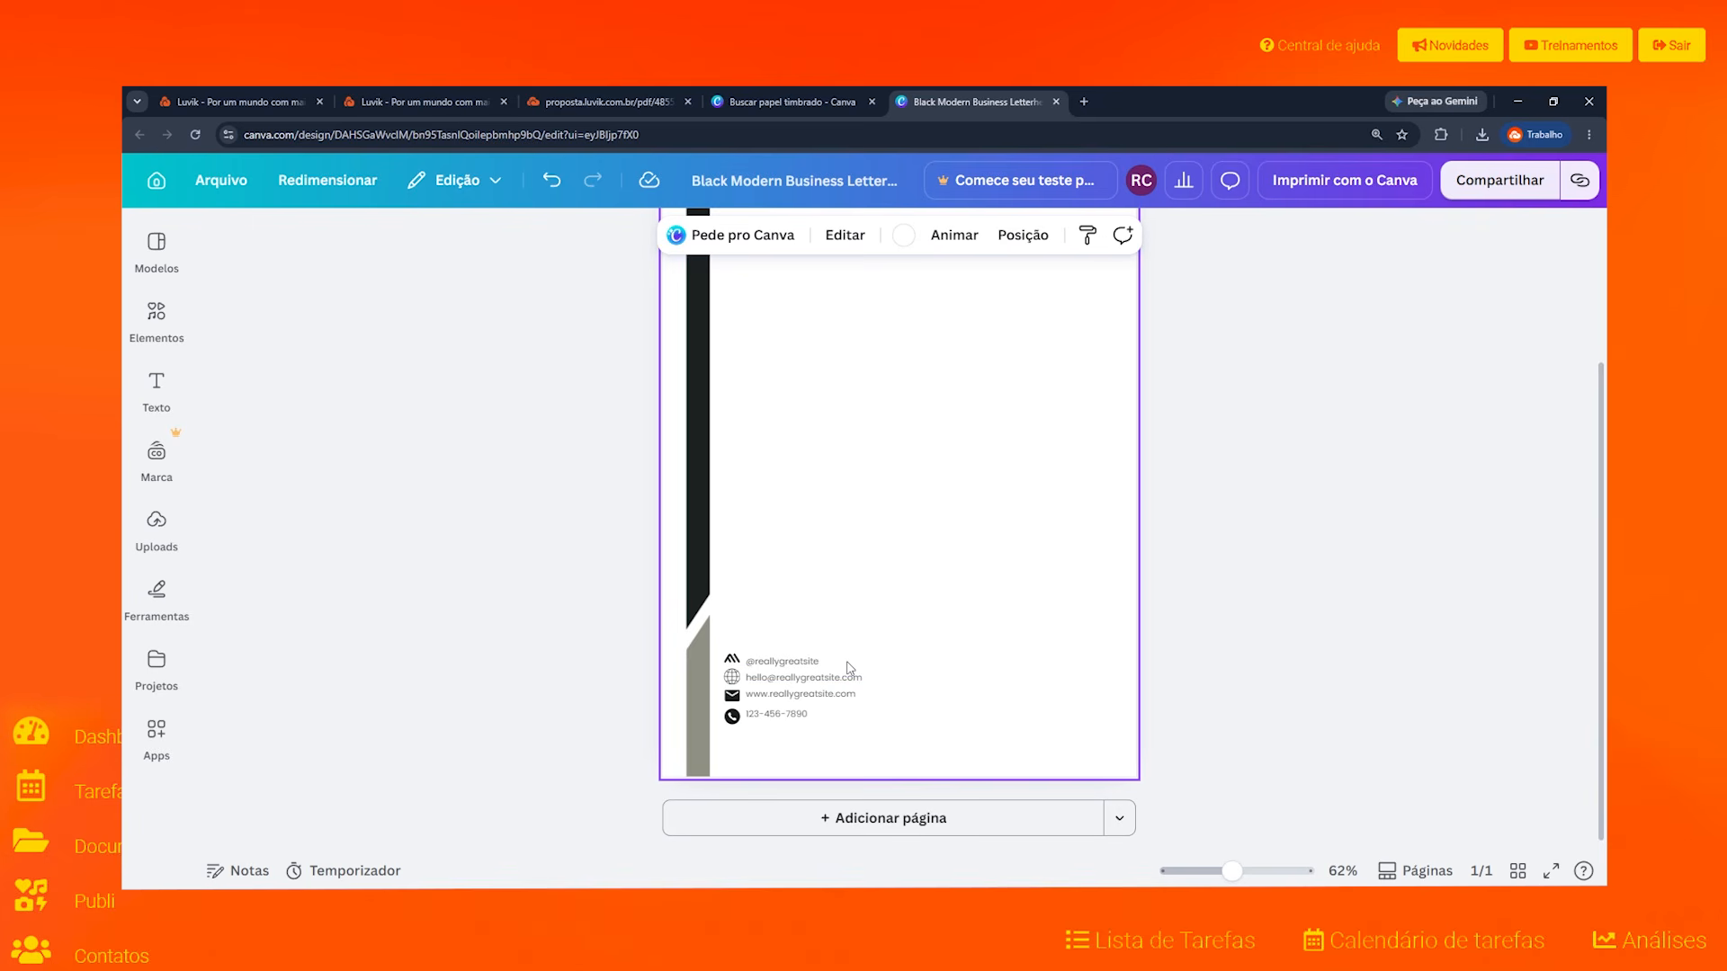
pyautogui.moveTo(832, 754); pyautogui.dragTo(724, 650)
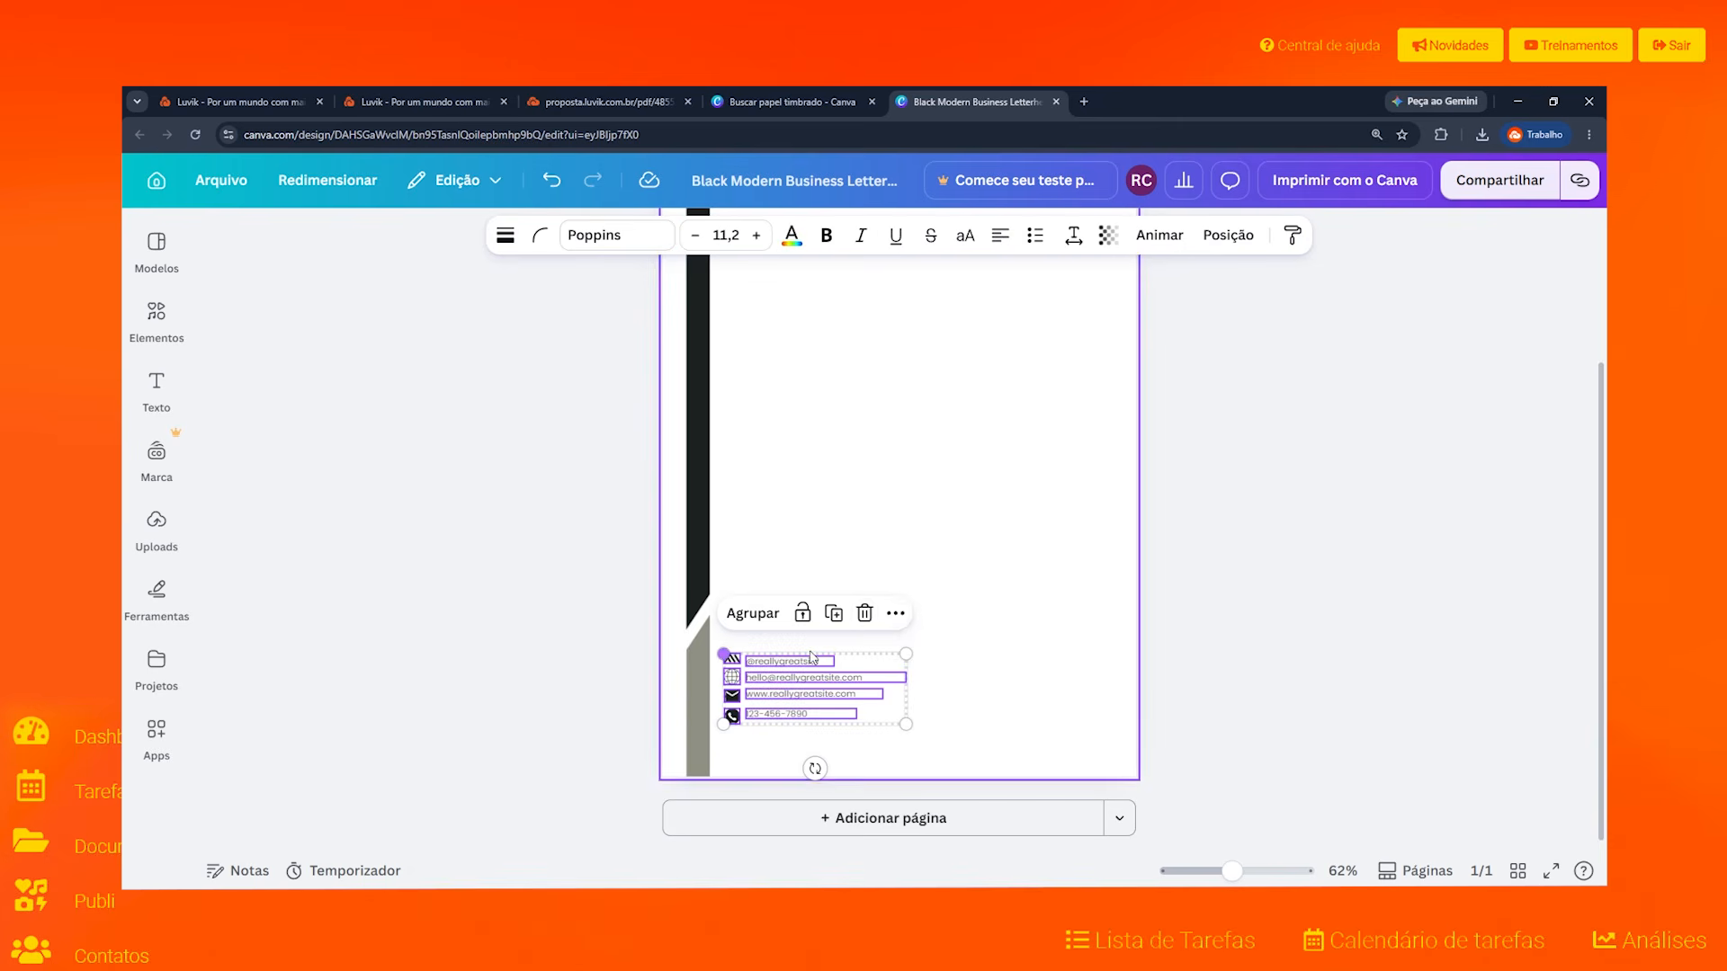
pyautogui.click(864, 613)
# Step: Select the remaining black and grey side bars together, then deselect them
pyautogui.scroll(-2, 922, 631)
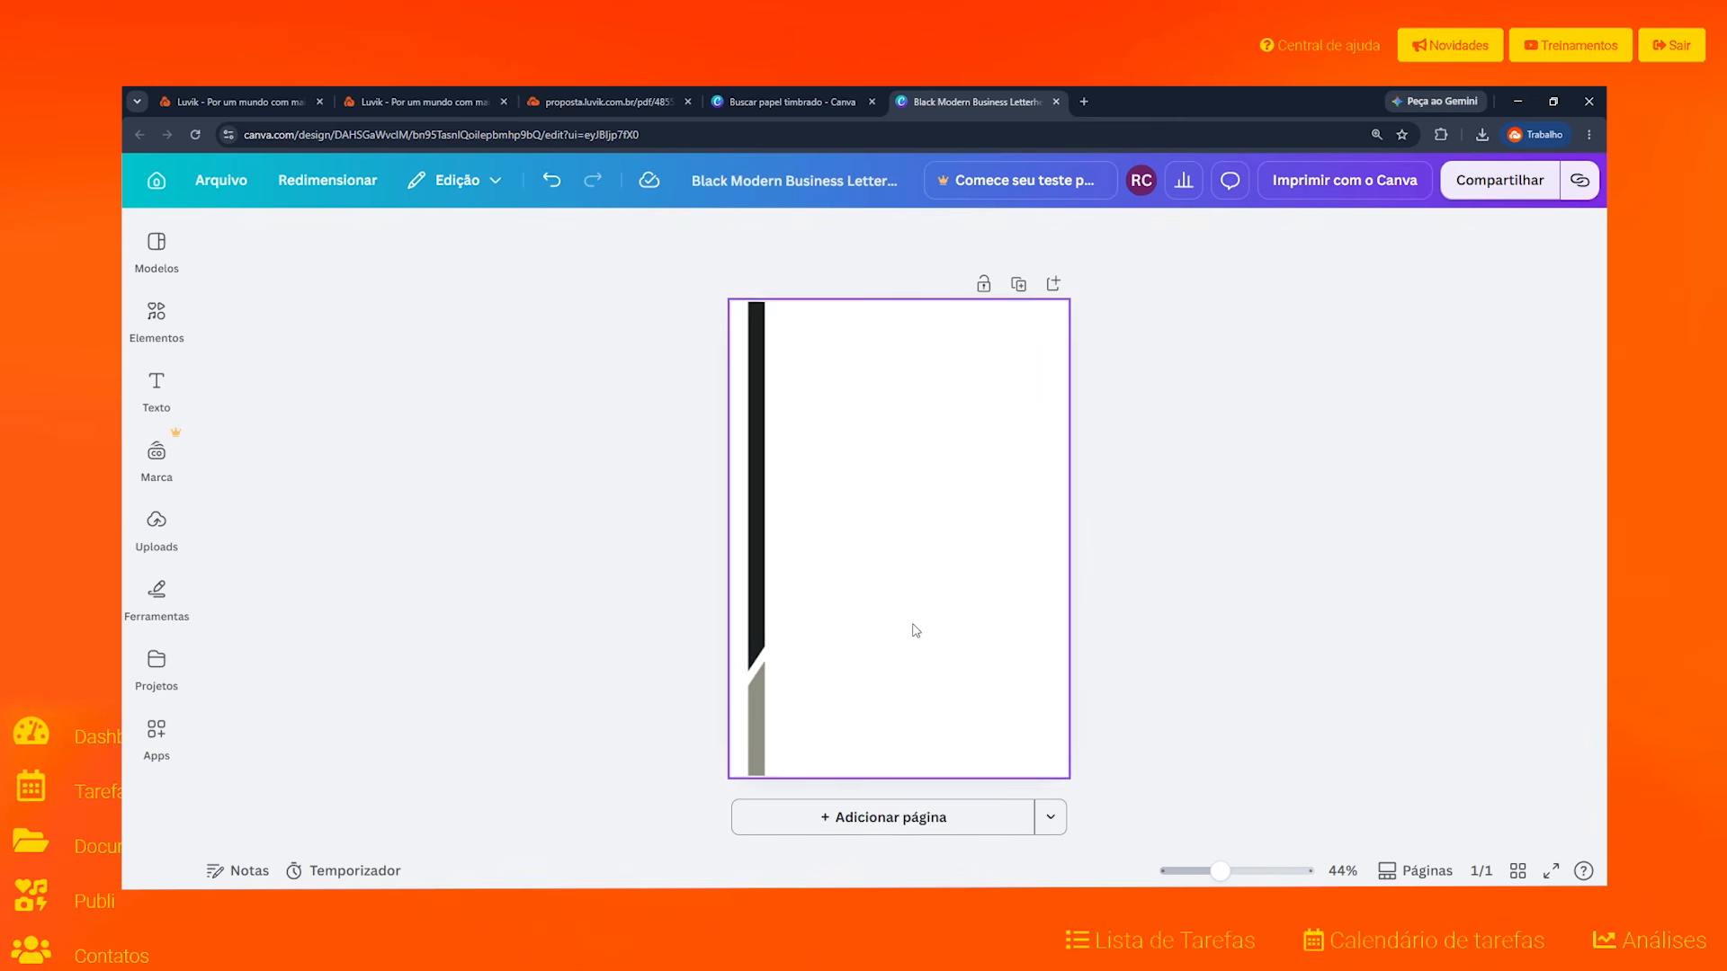
pyautogui.click(754, 657)
pyautogui.keyDown('shift'); pyautogui.click(755, 747); pyautogui.keyUp('shift')
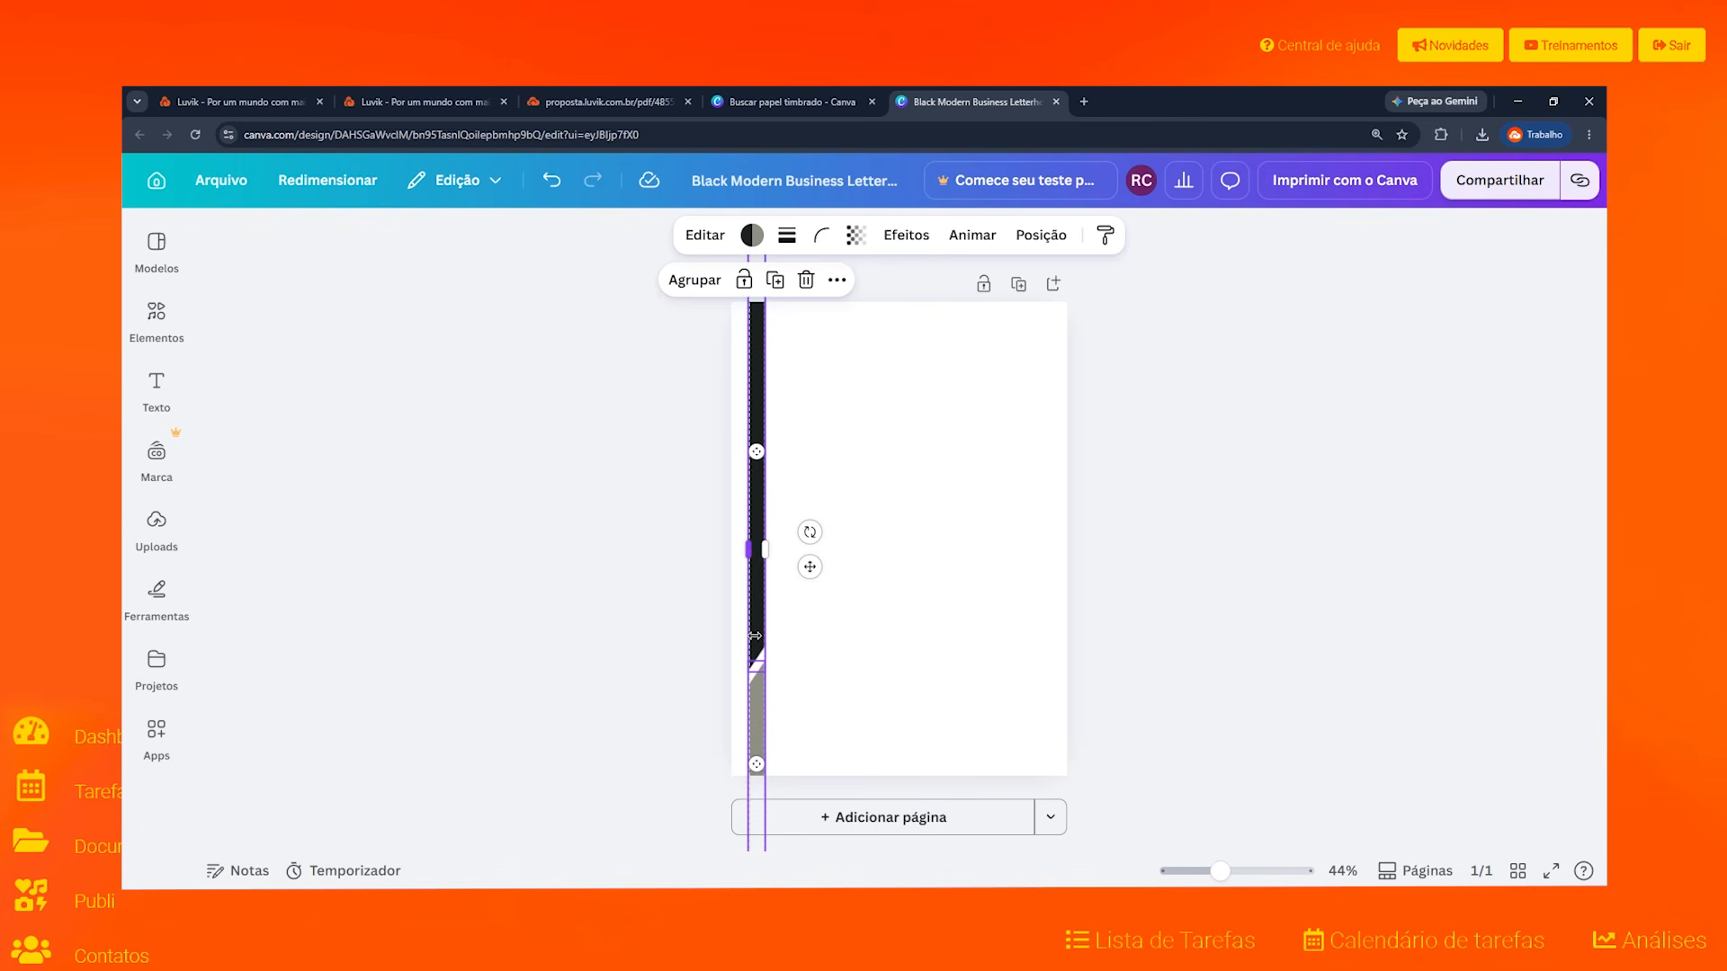
pyautogui.click(835, 633)
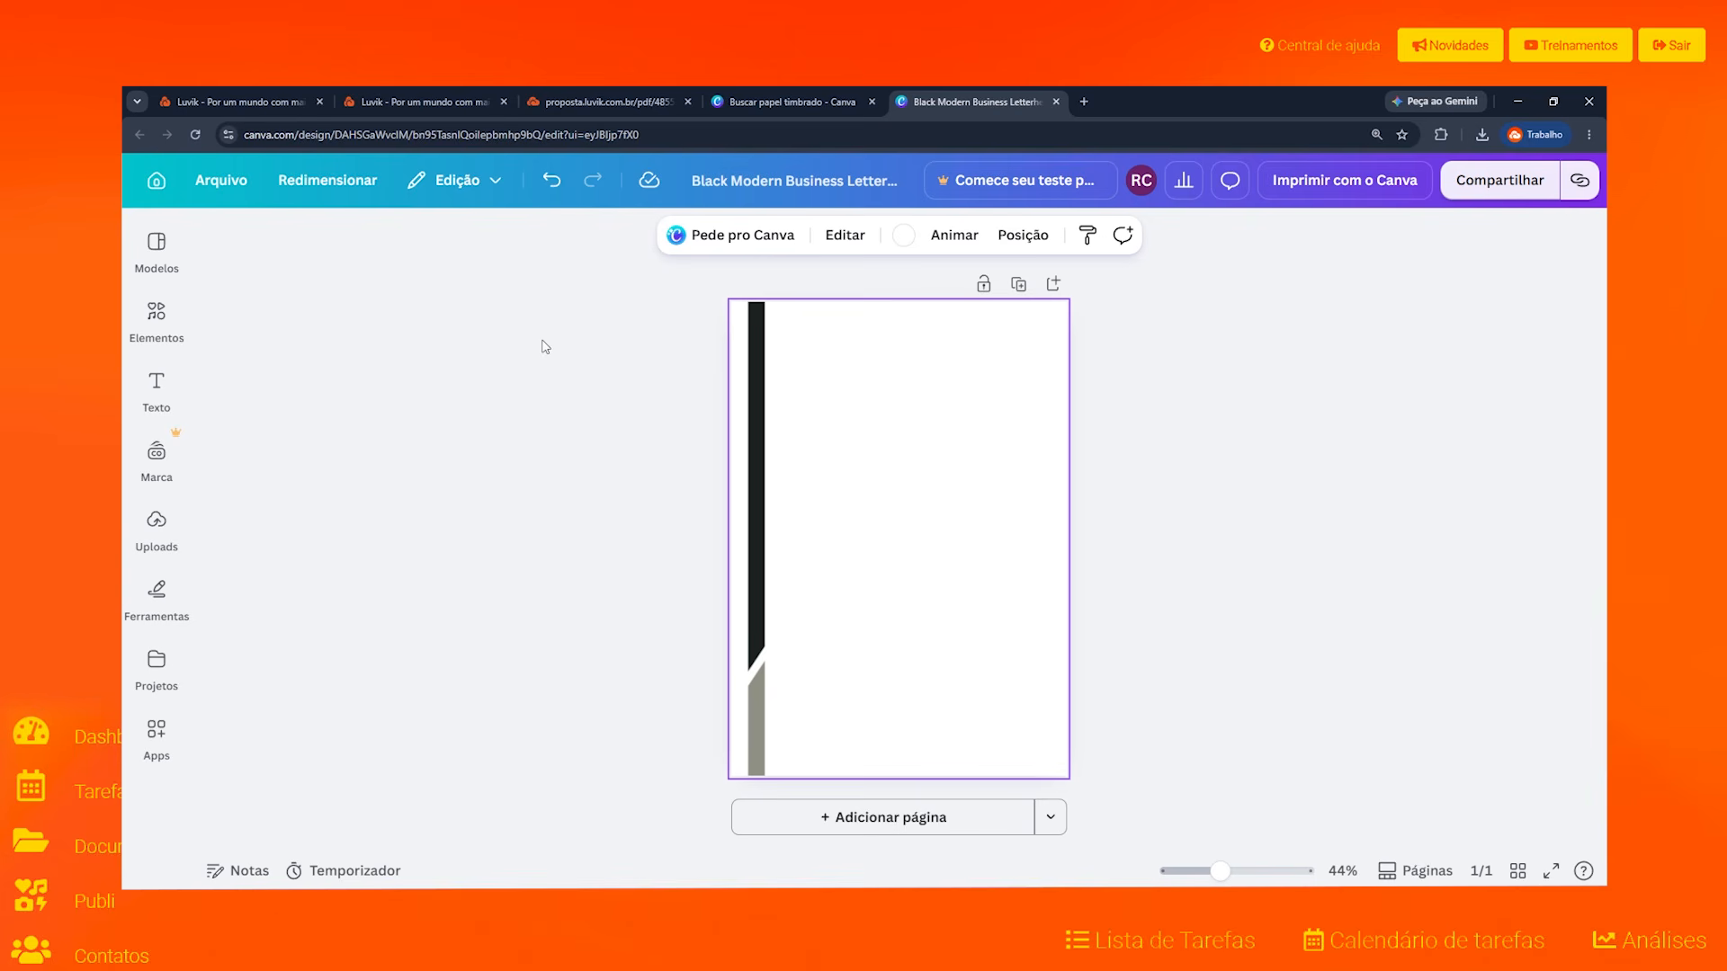
# Step: Switch to the Luvik proposal PDF and scroll to the Geração de energia page
pyautogui.click(607, 97)
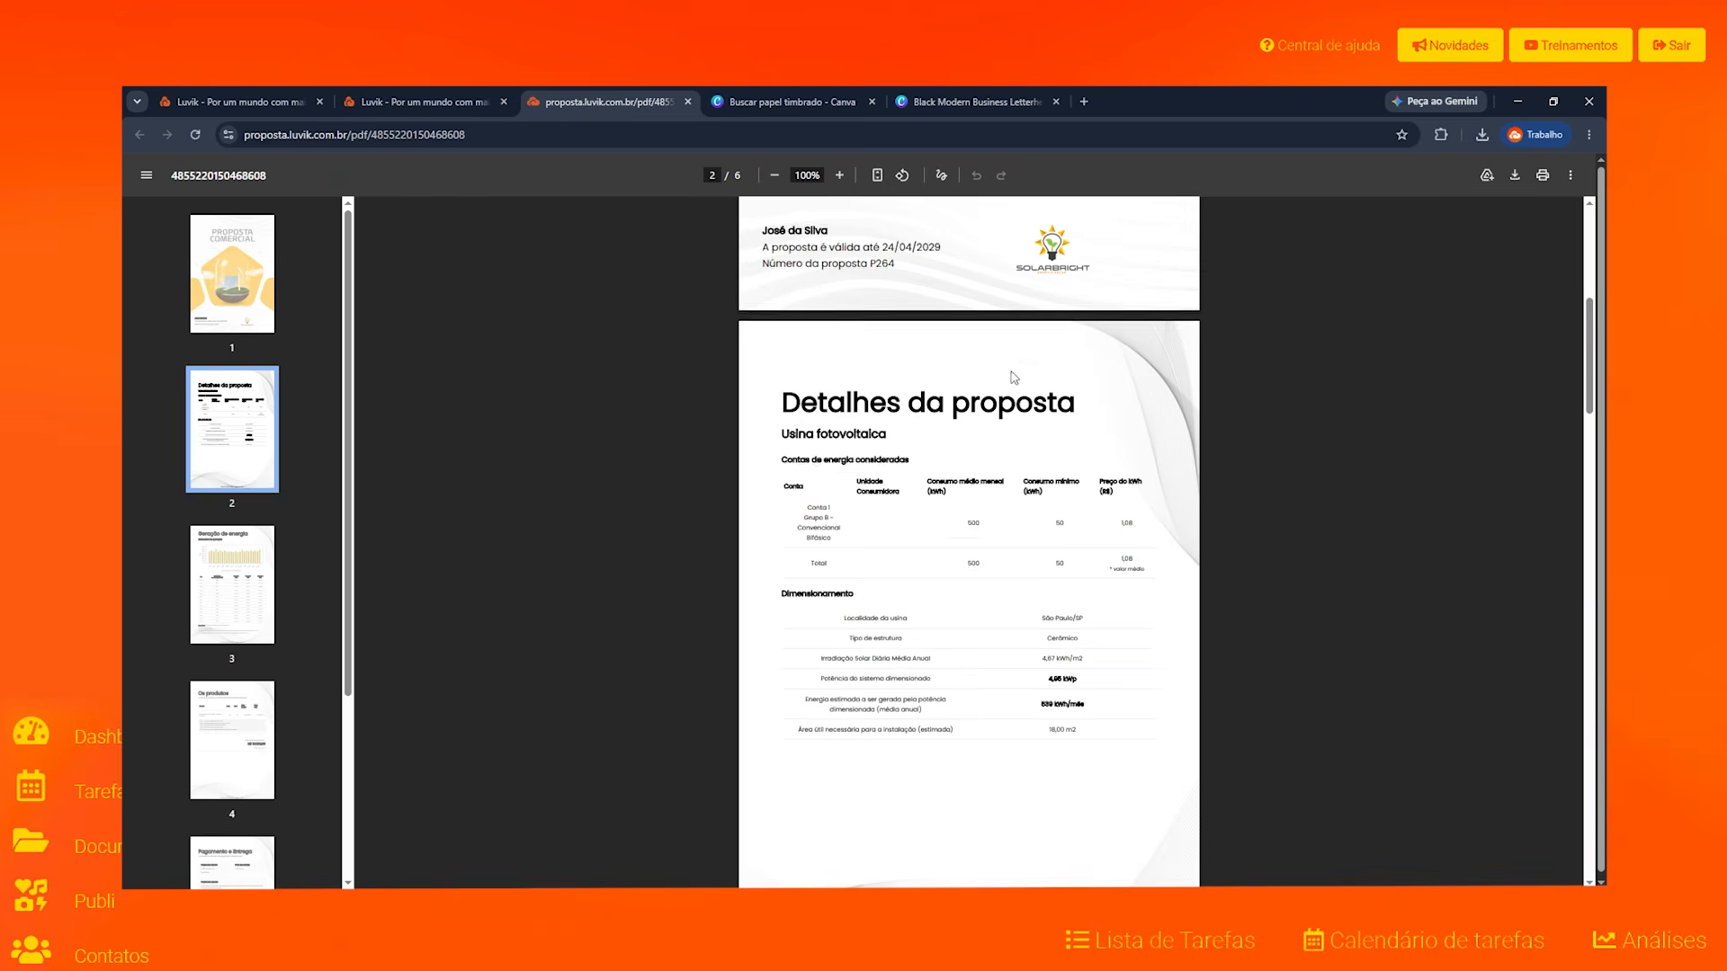
pyautogui.scroll(5, 912, 387)
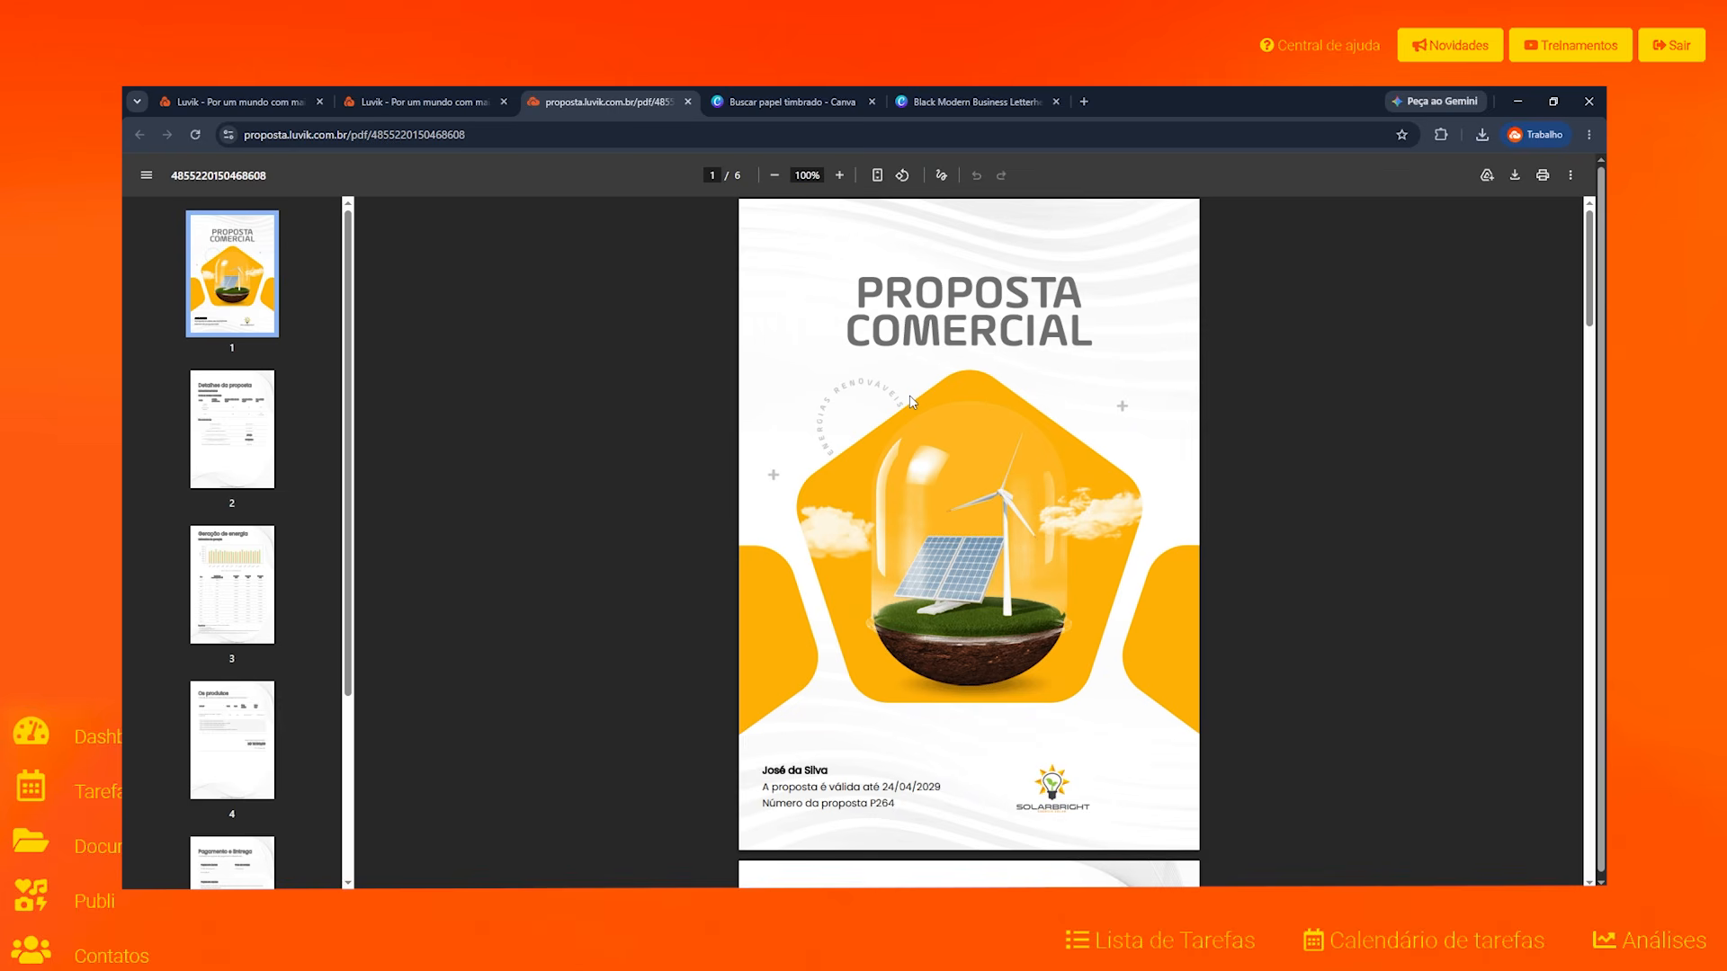
pyautogui.scroll(-5, 871, 366)
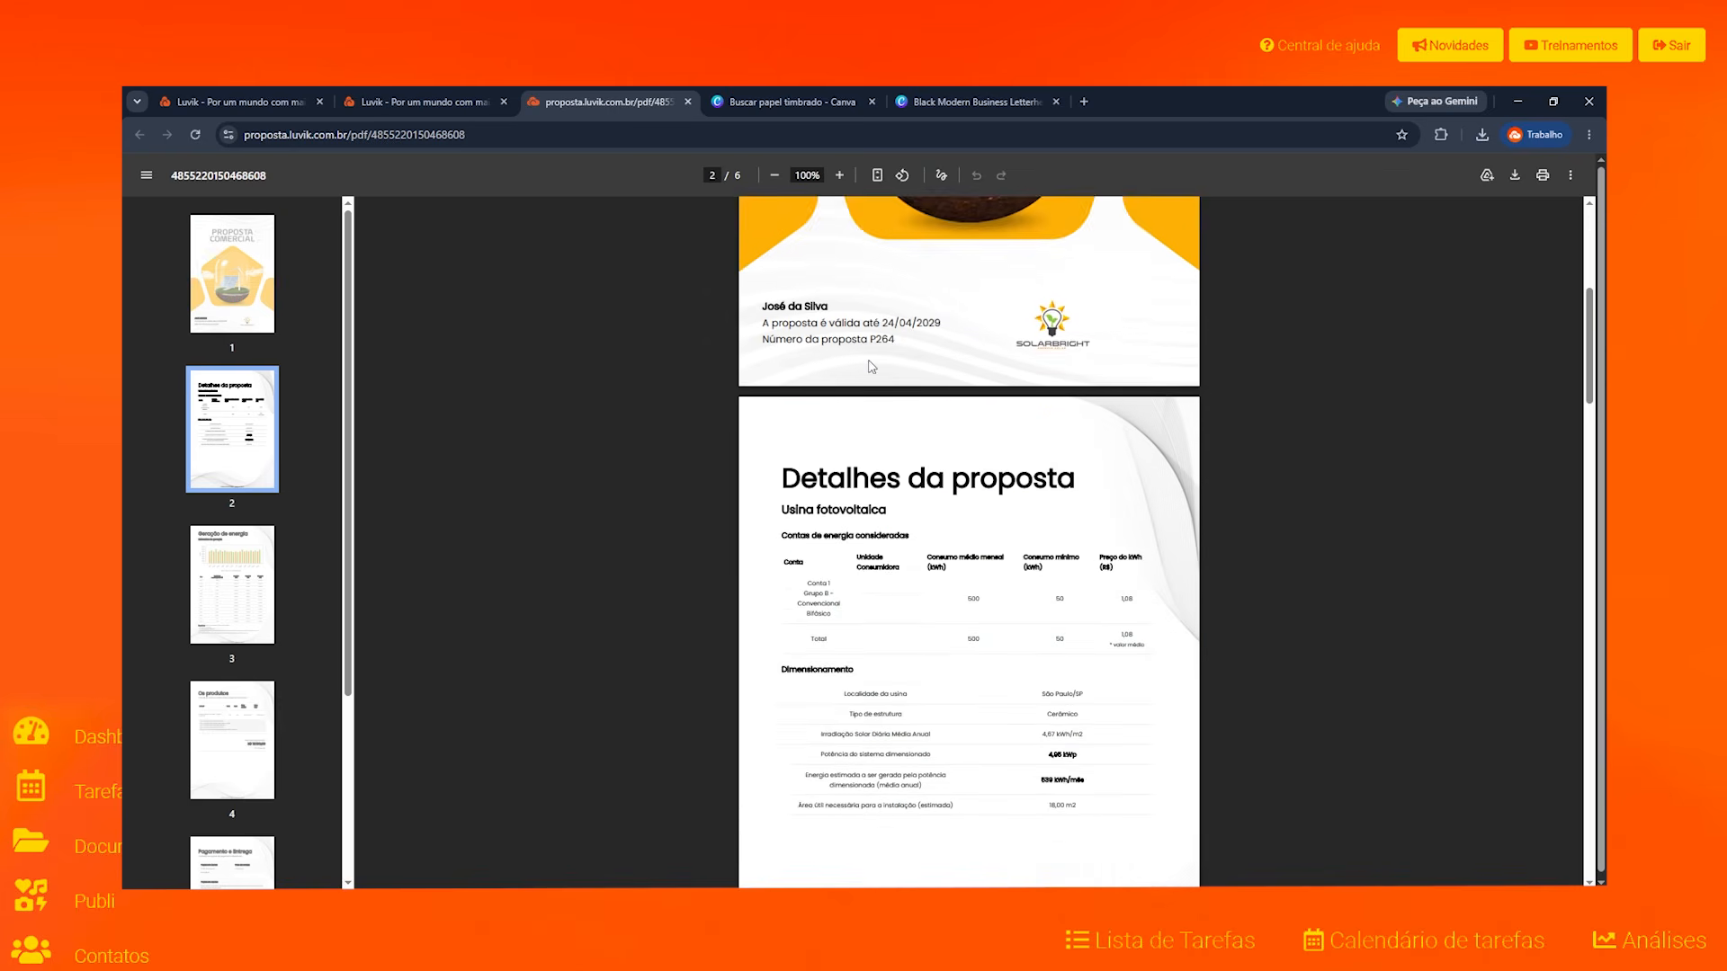
pyautogui.scroll(-2, 871, 366)
pyautogui.scroll(1, 871, 366)
pyautogui.scroll(-3, 846, 360)
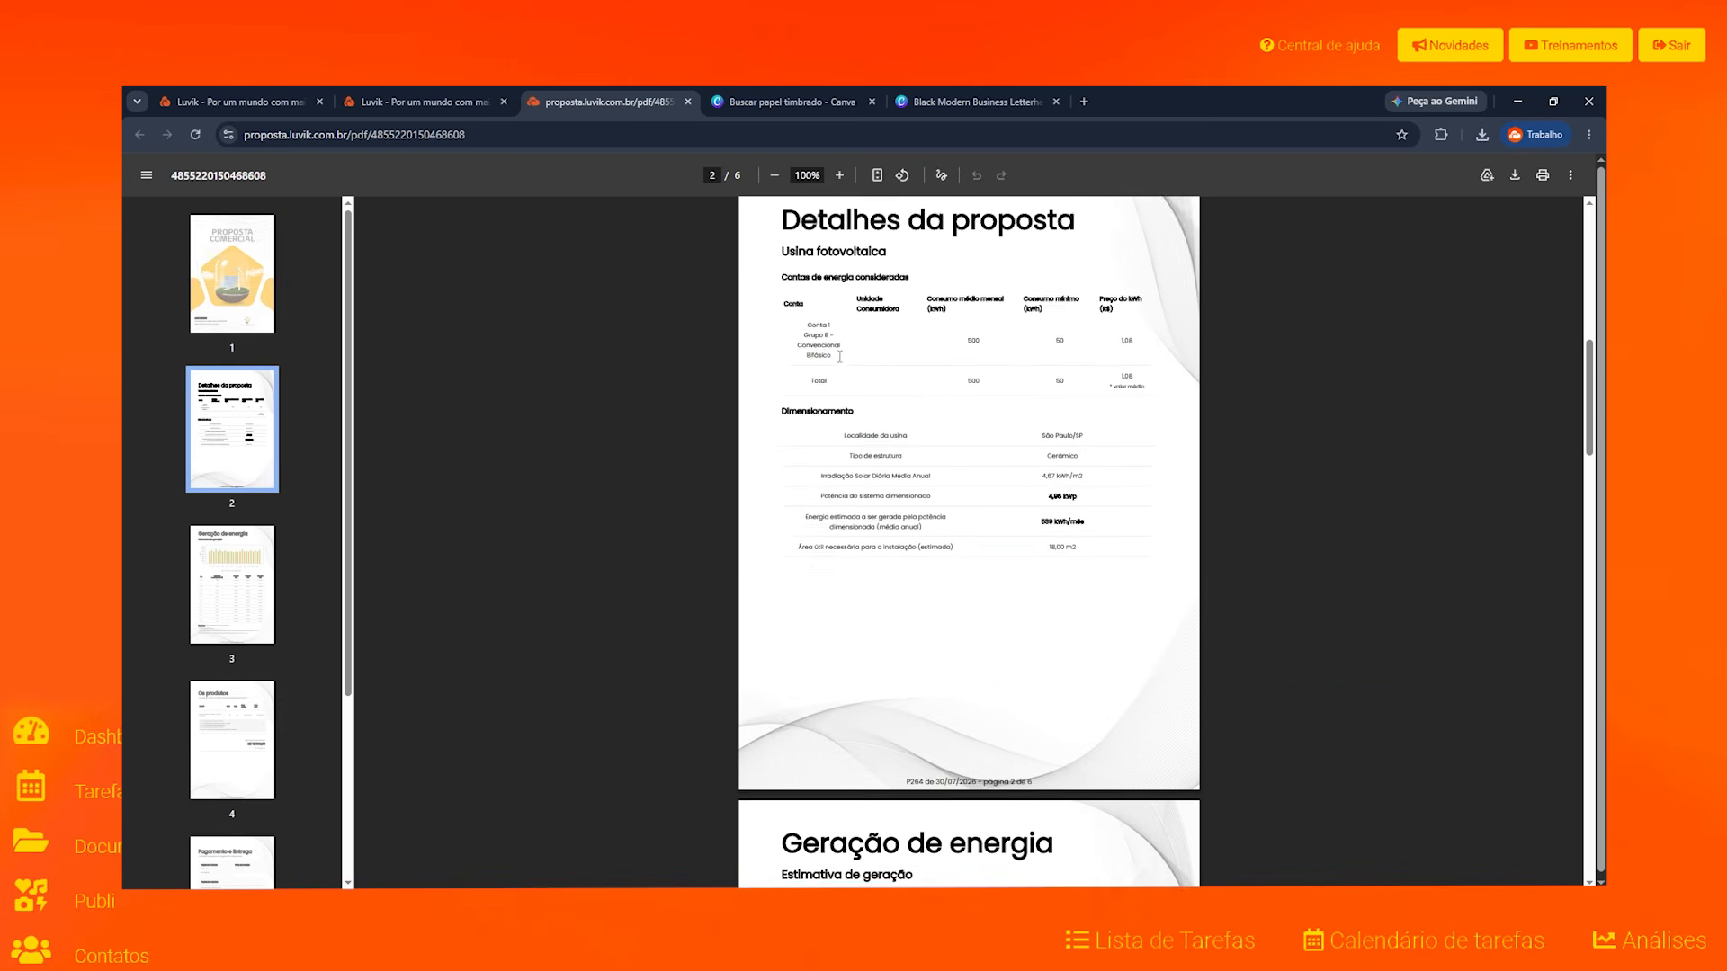
pyautogui.scroll(-1, 839, 356)
pyautogui.scroll(1, 840, 356)
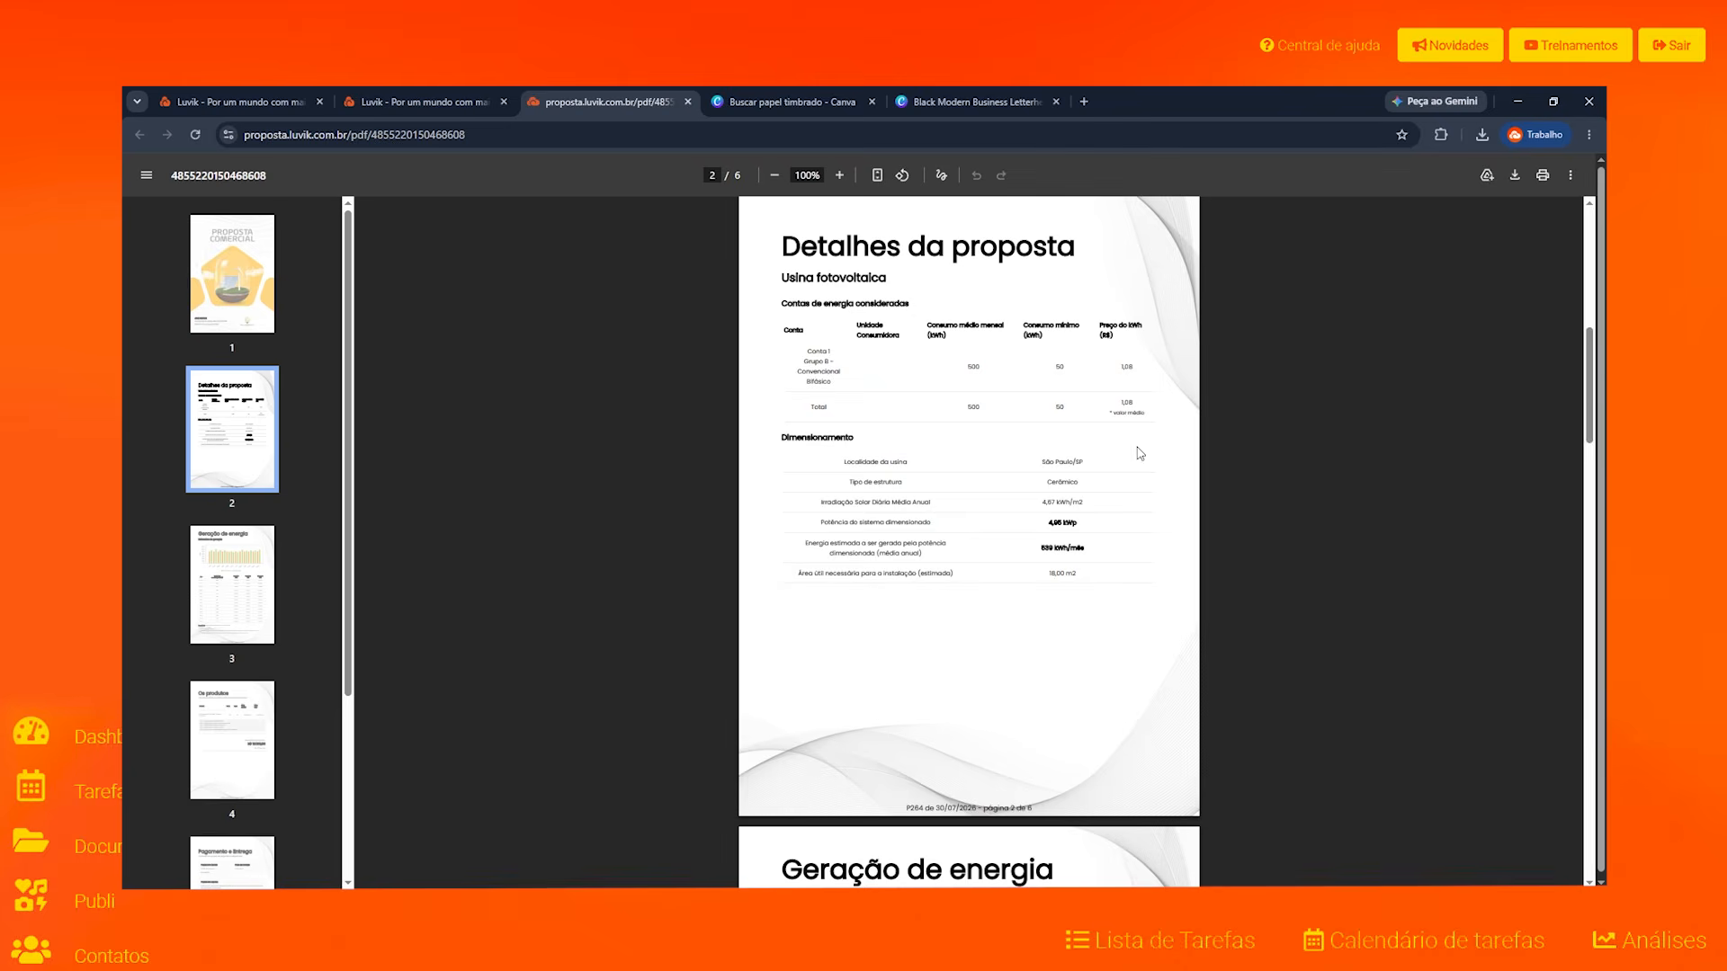
pyautogui.scroll(-5, 990, 558)
pyautogui.scroll(-1, 783, 351)
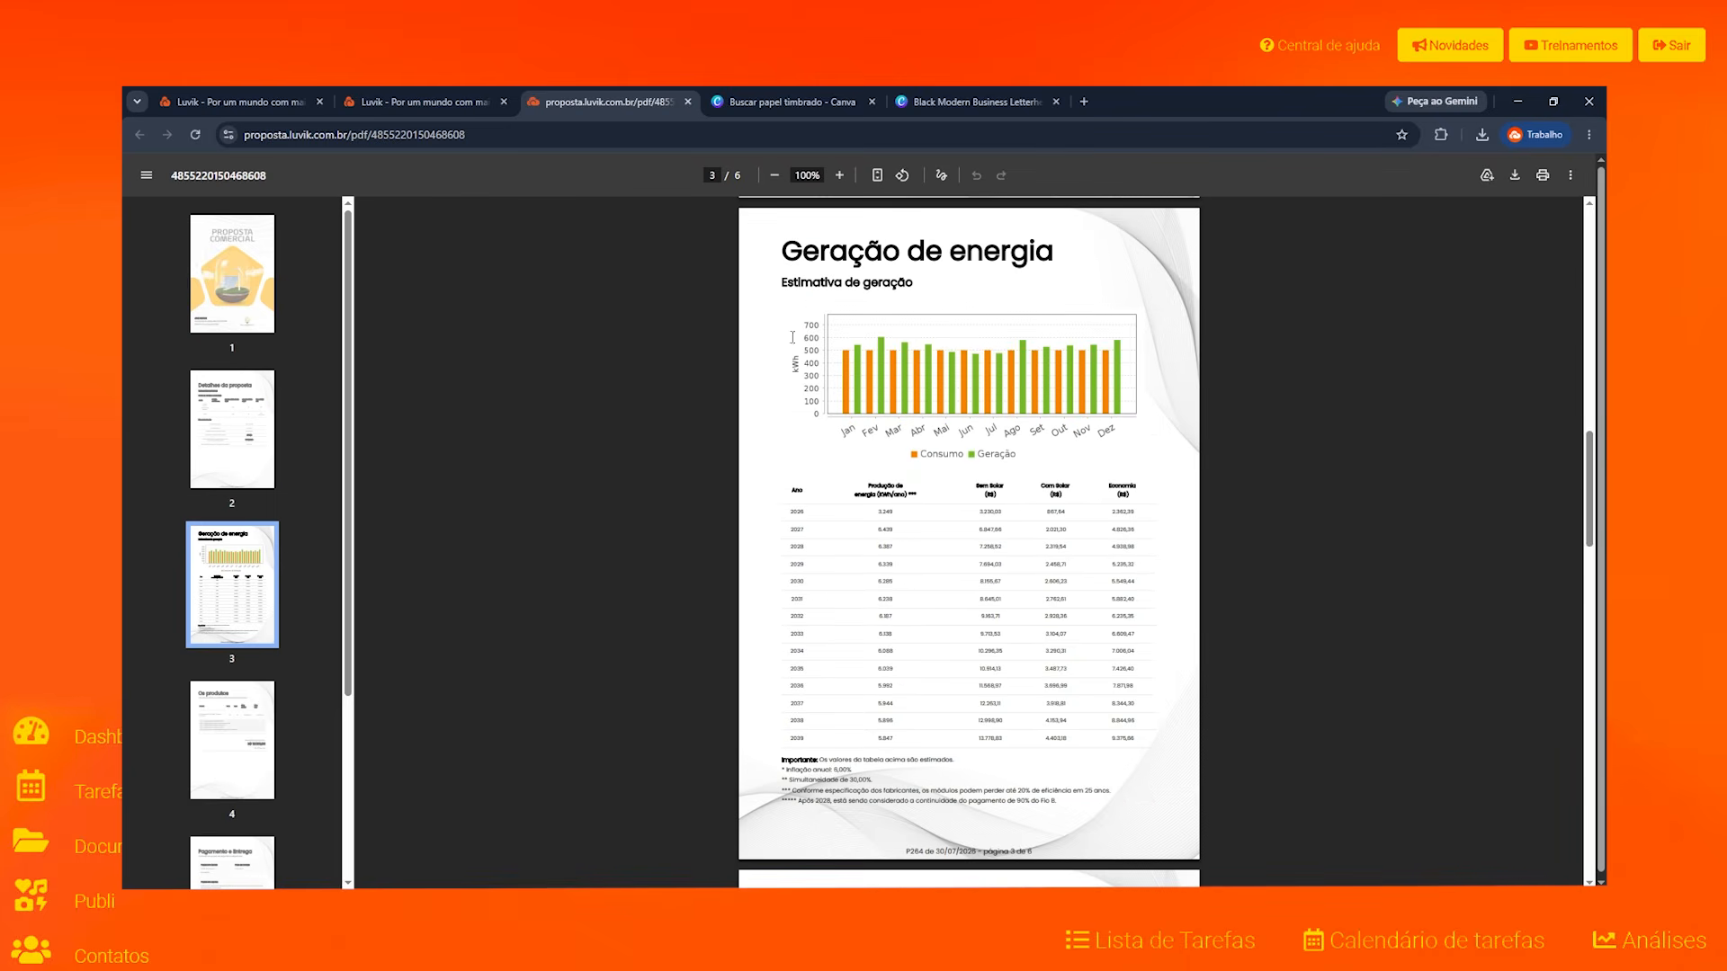
pyautogui.scroll(7, 936, 449)
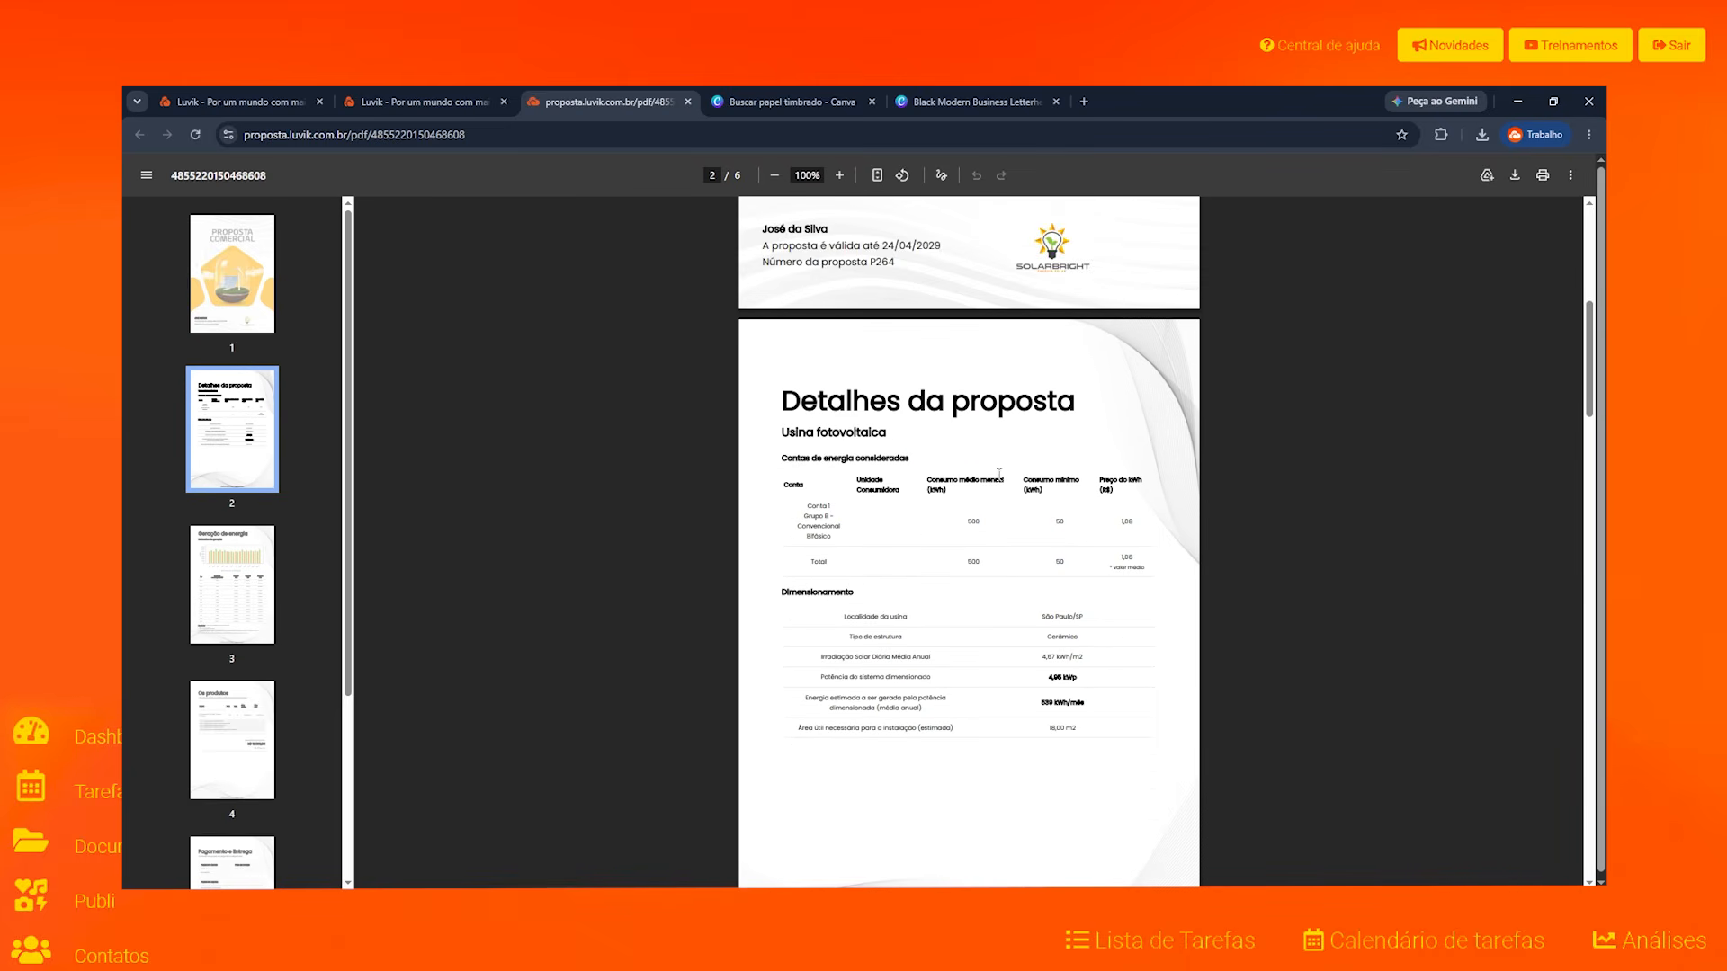
pyautogui.scroll(-1, 935, 441)
pyautogui.scroll(-1, 934, 434)
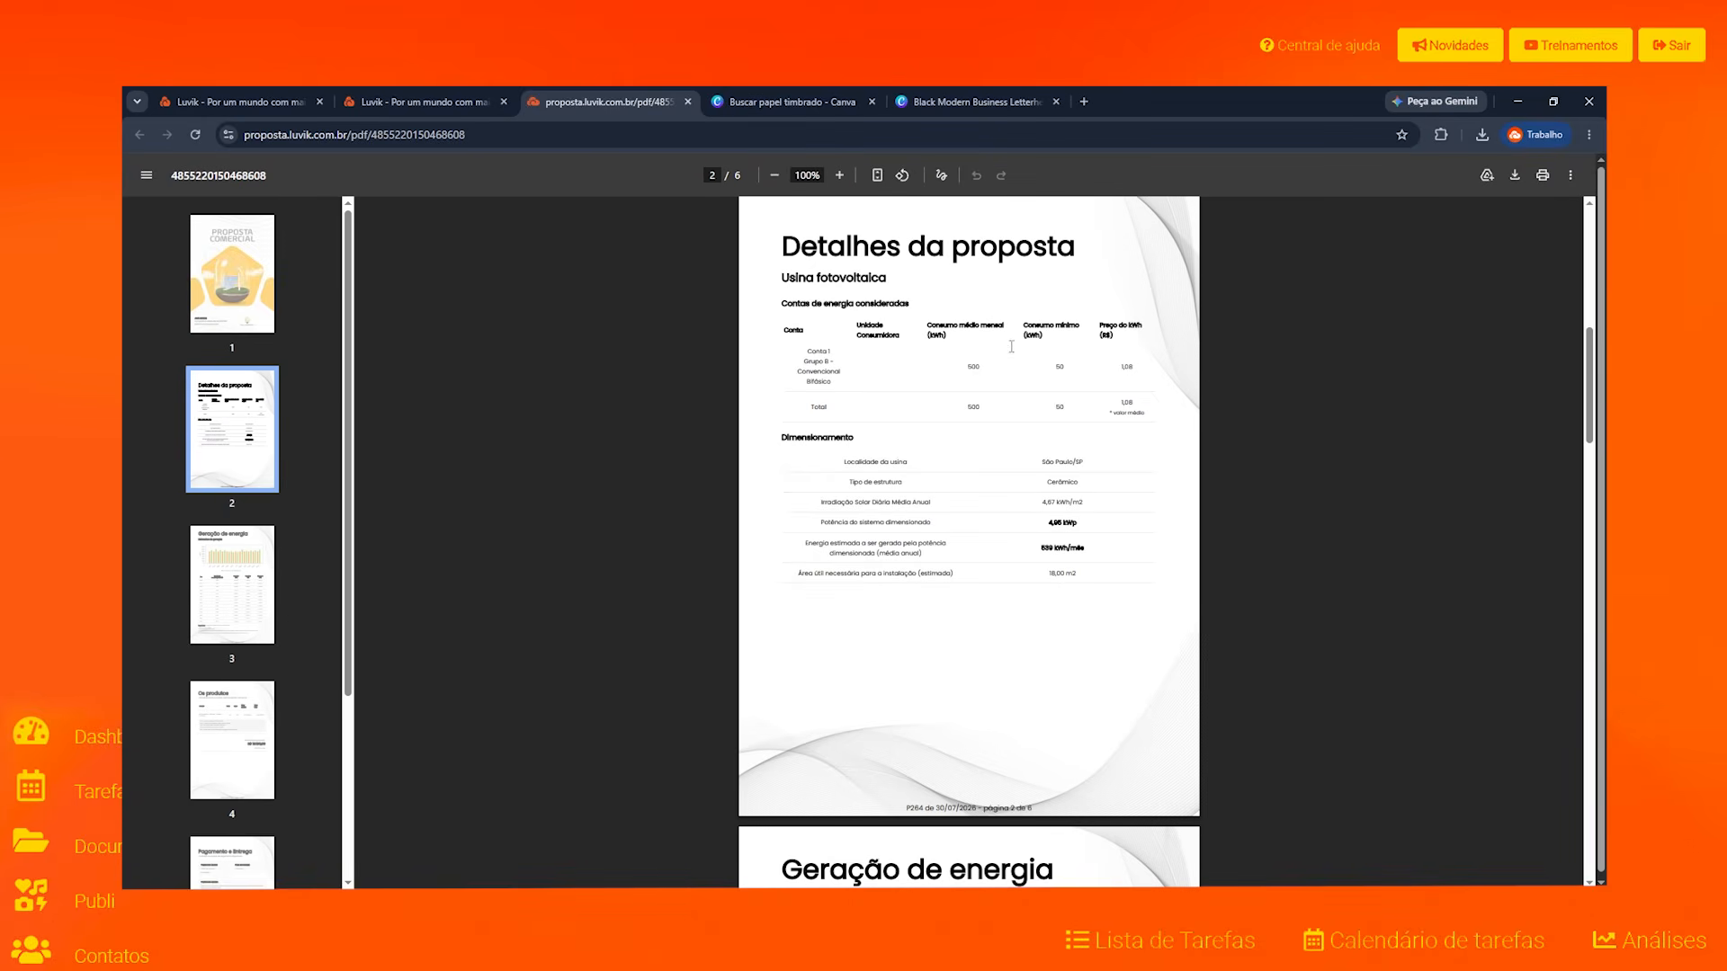
pyautogui.scroll(1, 1052, 612)
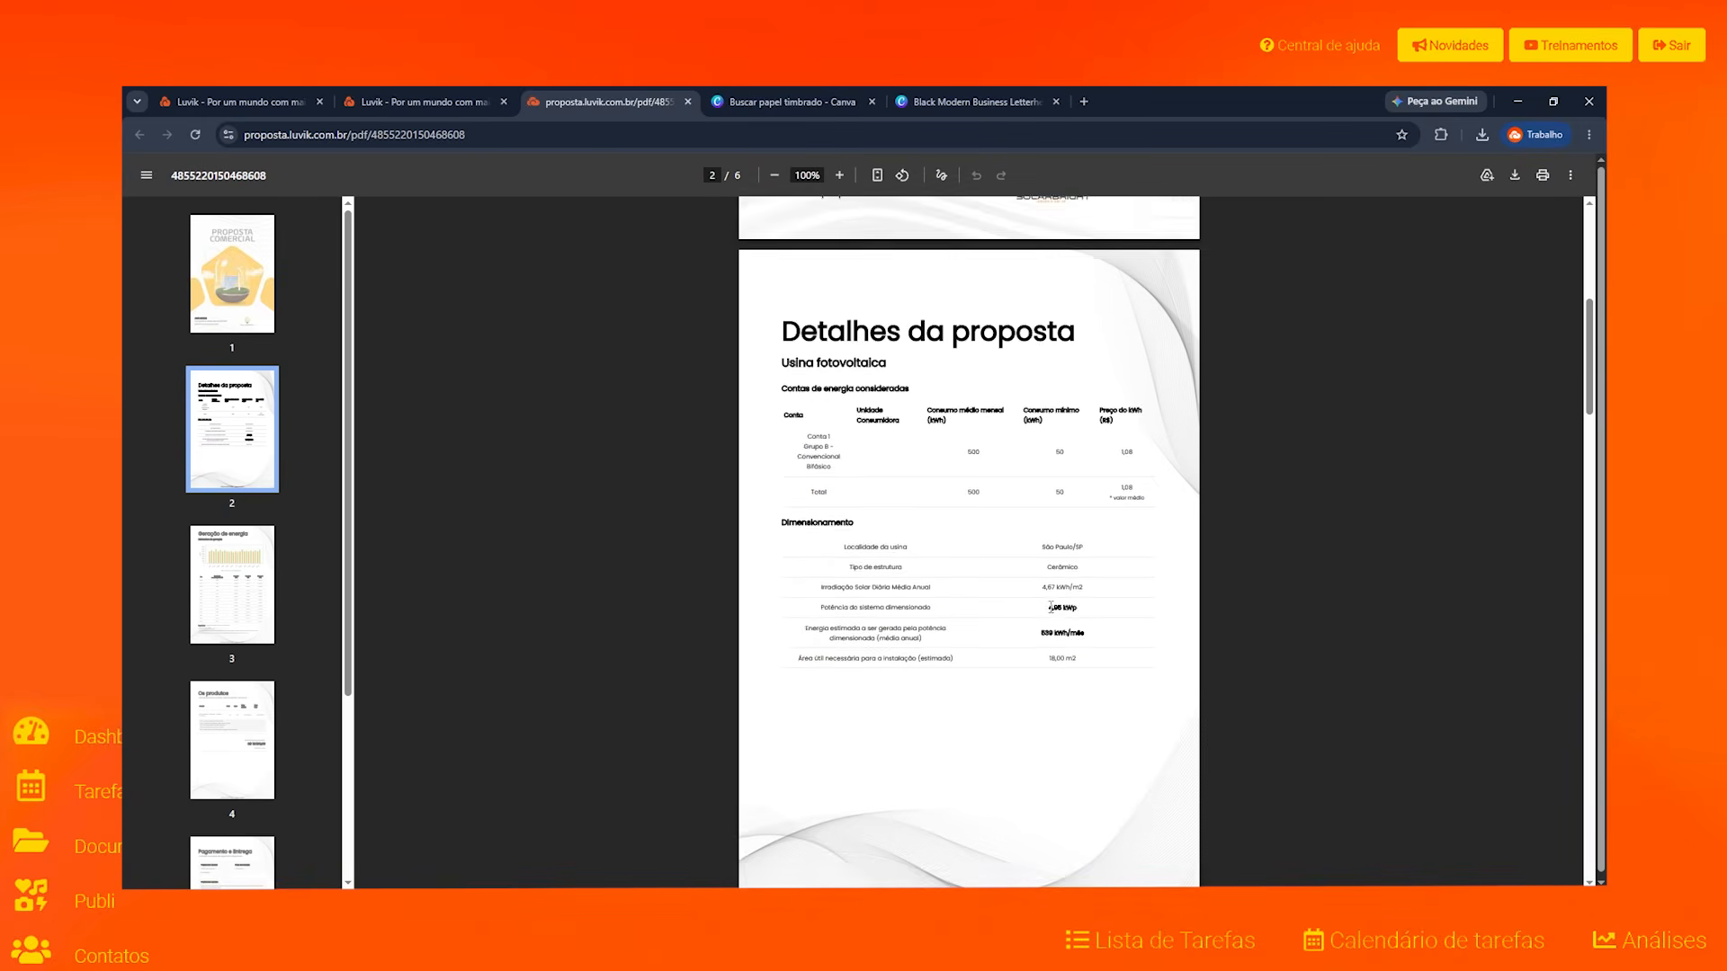
pyautogui.scroll(2, 1050, 608)
pyautogui.scroll(-10, 1035, 653)
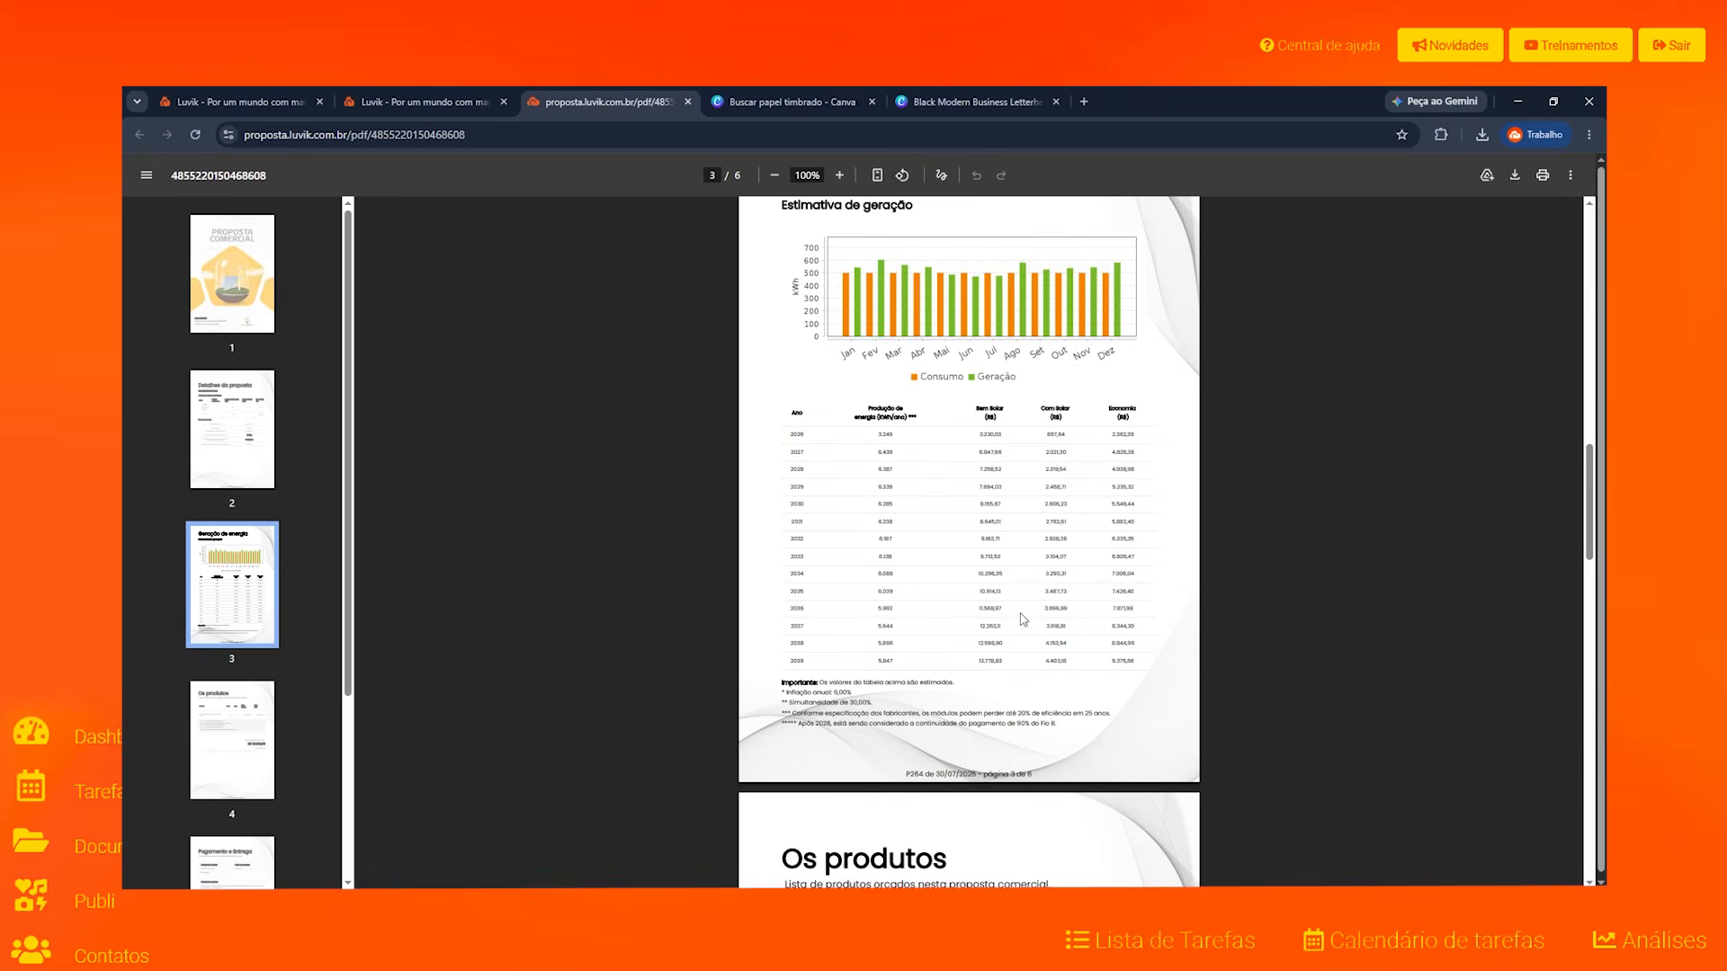
pyautogui.scroll(1, 1021, 619)
# Step: Highlight the 'Geração de energia' title, clear it, and return to the letterhead design
pyautogui.moveTo(802, 255); pyautogui.dragTo(982, 258)
pyautogui.click(977, 260)
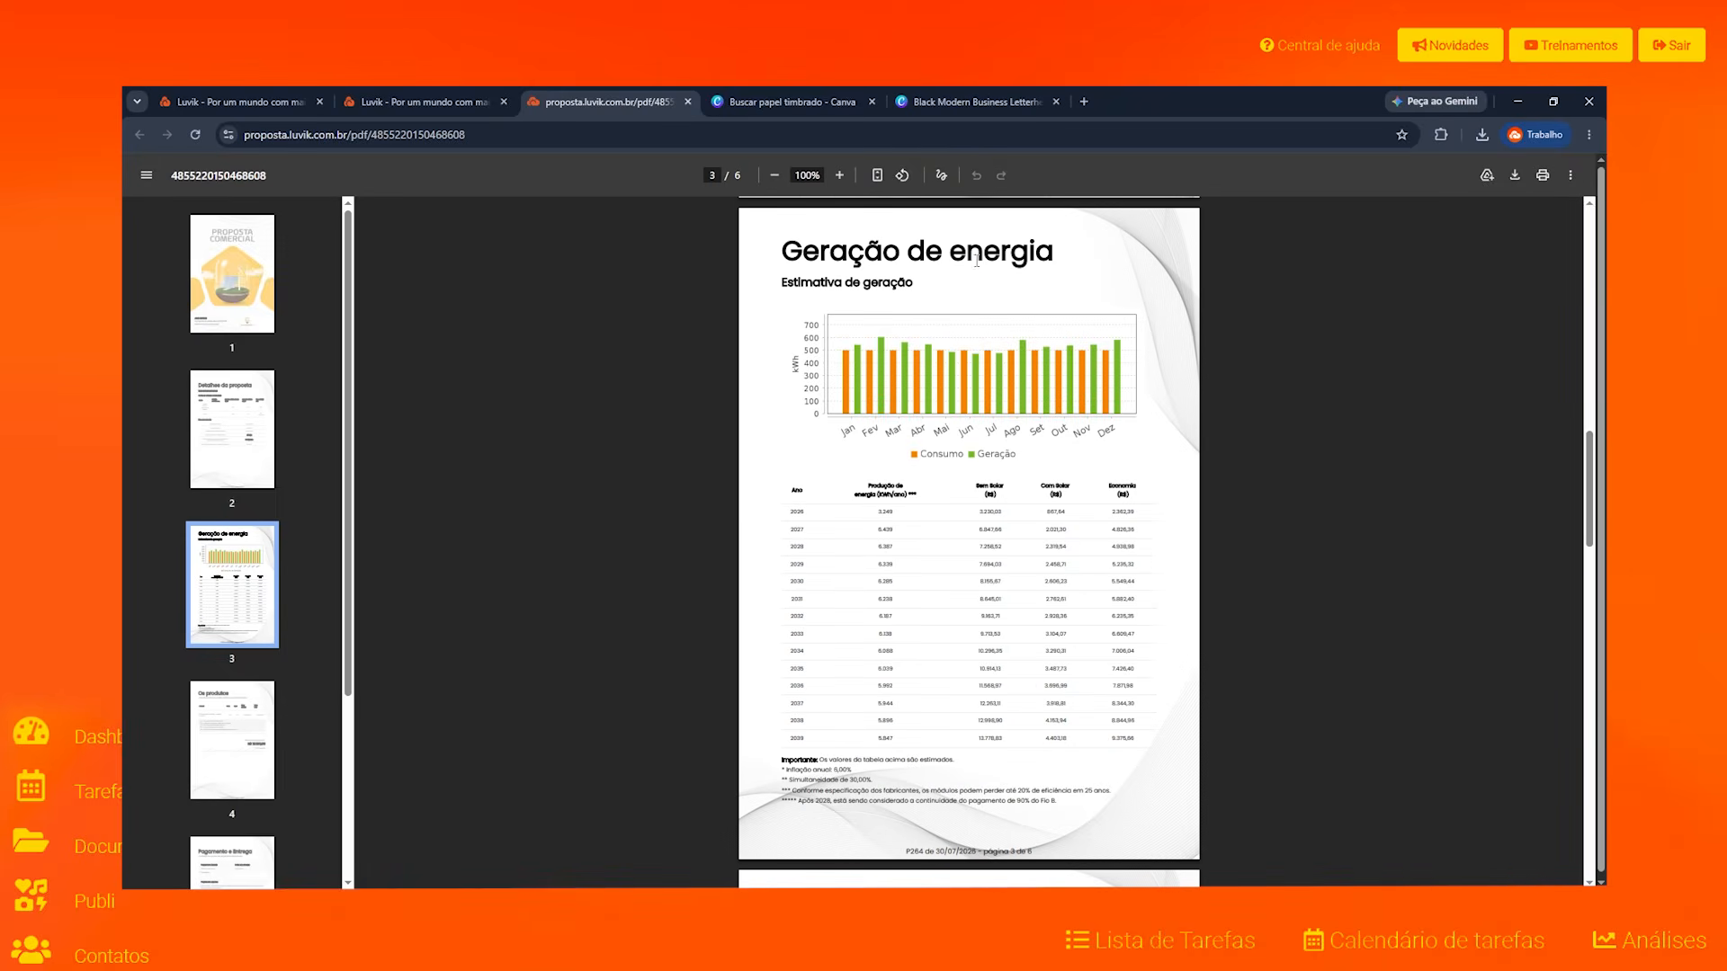
pyautogui.tripleClick(977, 260)
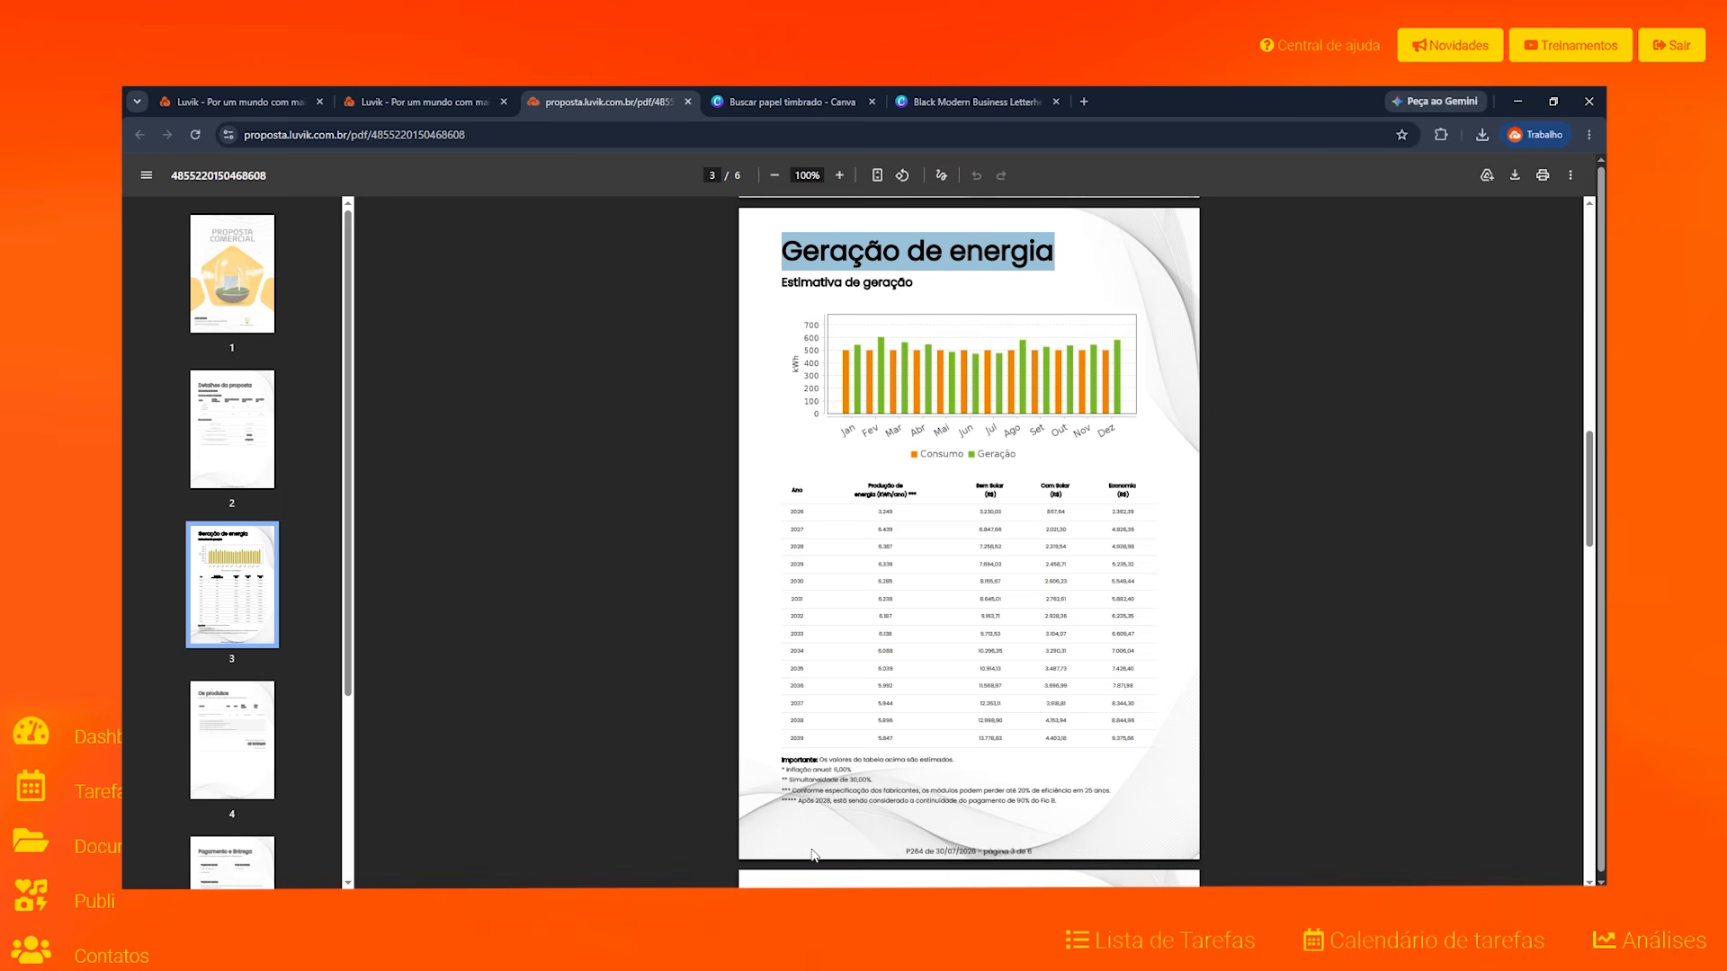
pyautogui.click(787, 769)
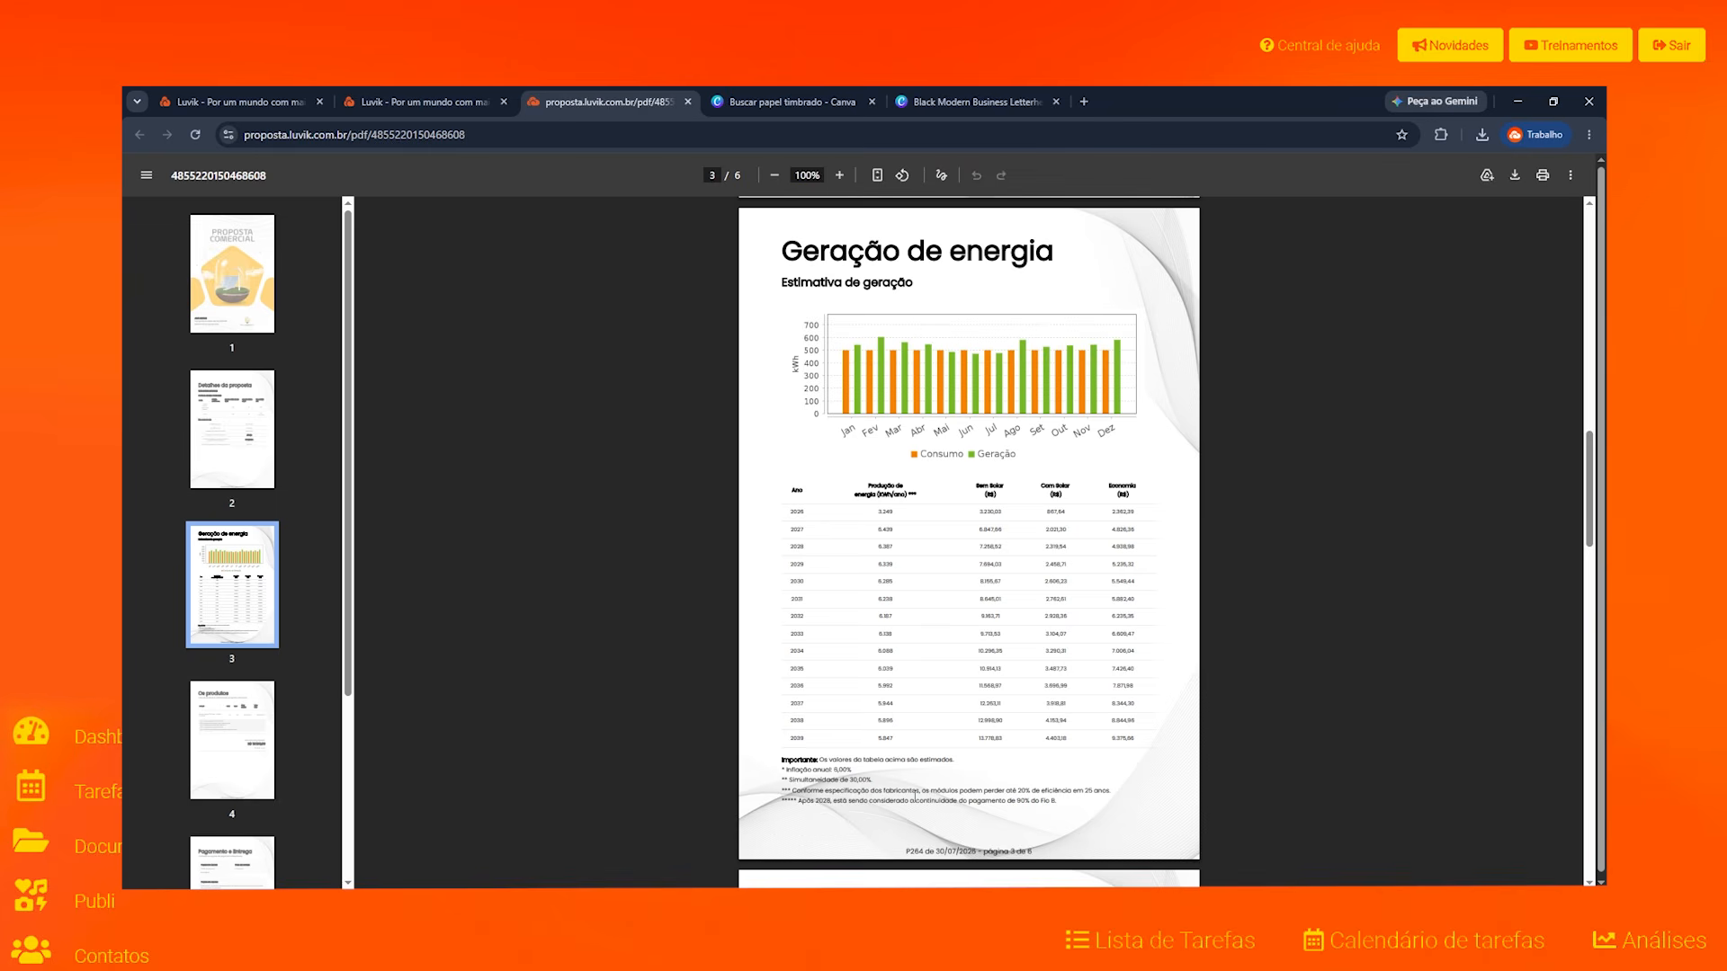
pyautogui.hotkey('ctrl', 'Tab')
pyautogui.hotkey('ctrl', 'Tab')
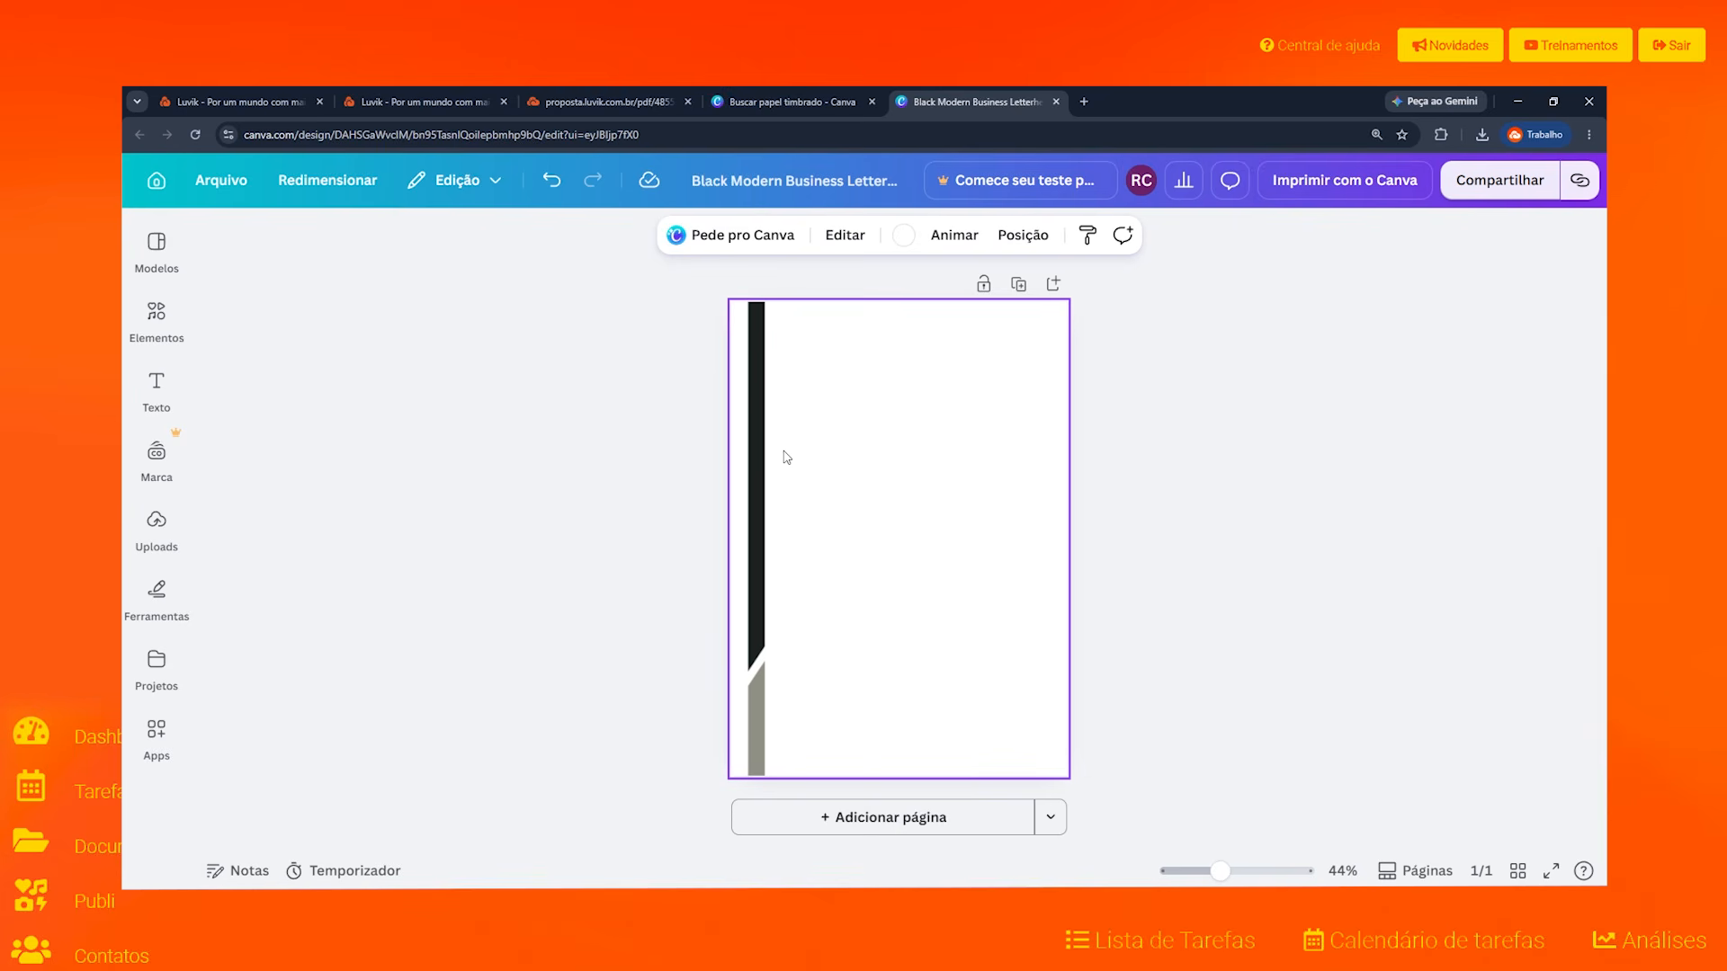
# Step: Move the black and grey bars together flush against the page's left edge
pyautogui.click(756, 477)
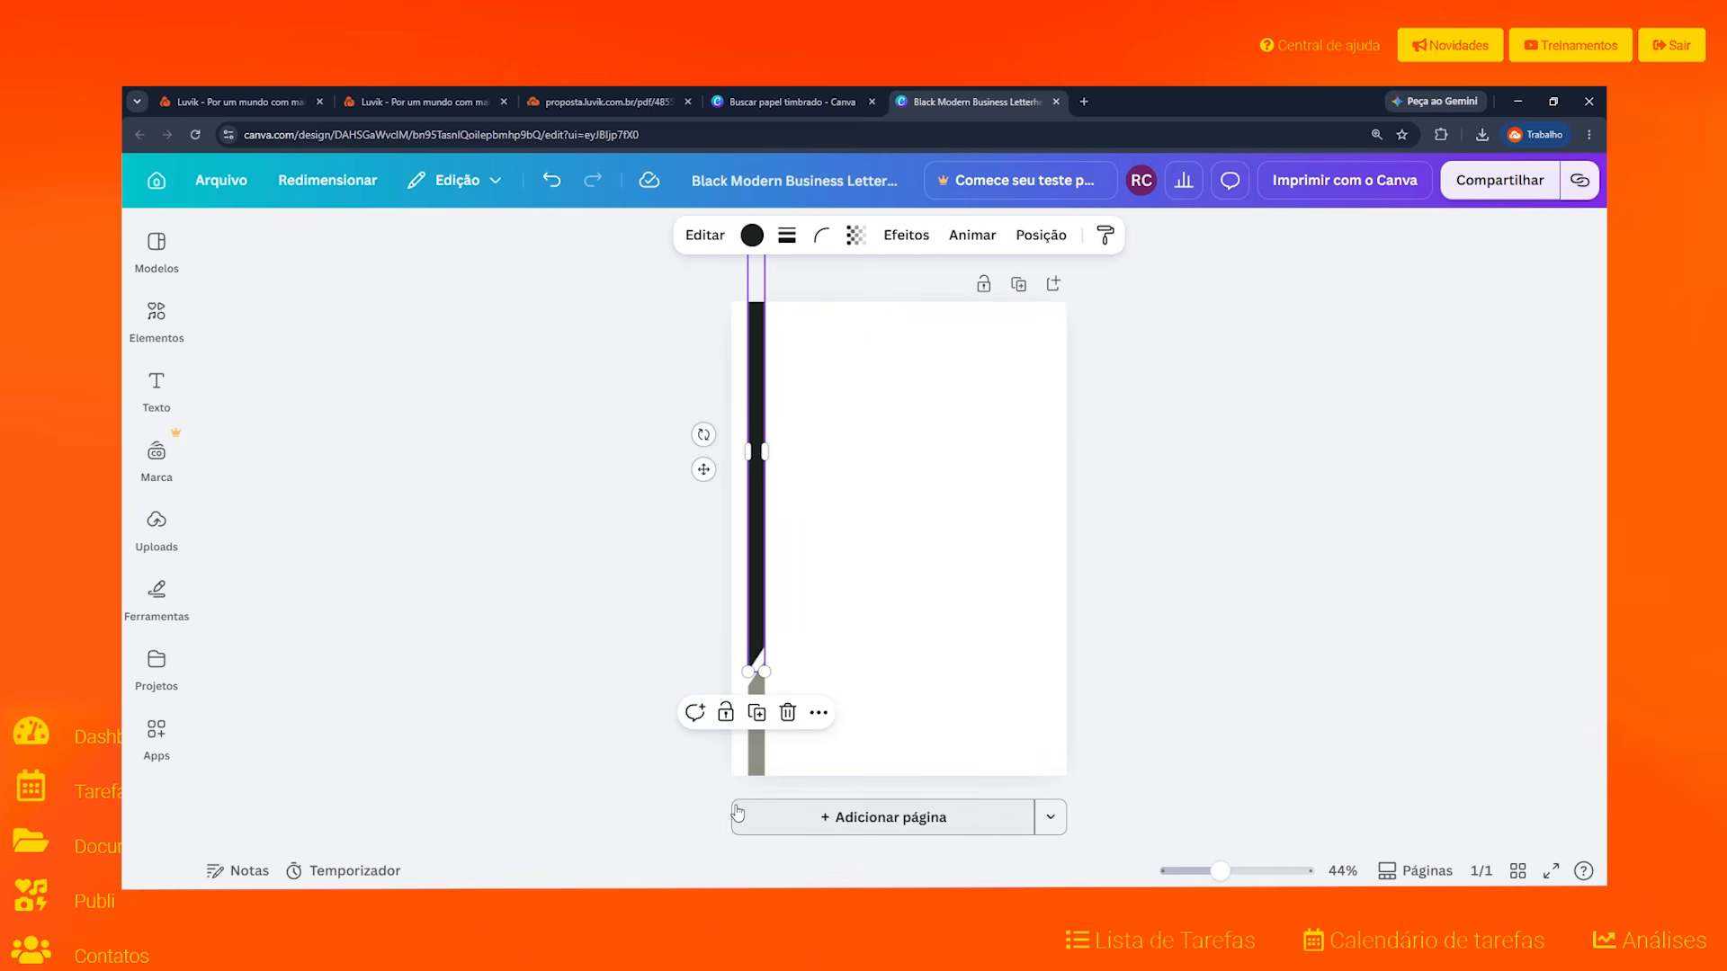
pyautogui.keyDown('shift'); pyautogui.click(757, 766); pyautogui.keyUp('shift')
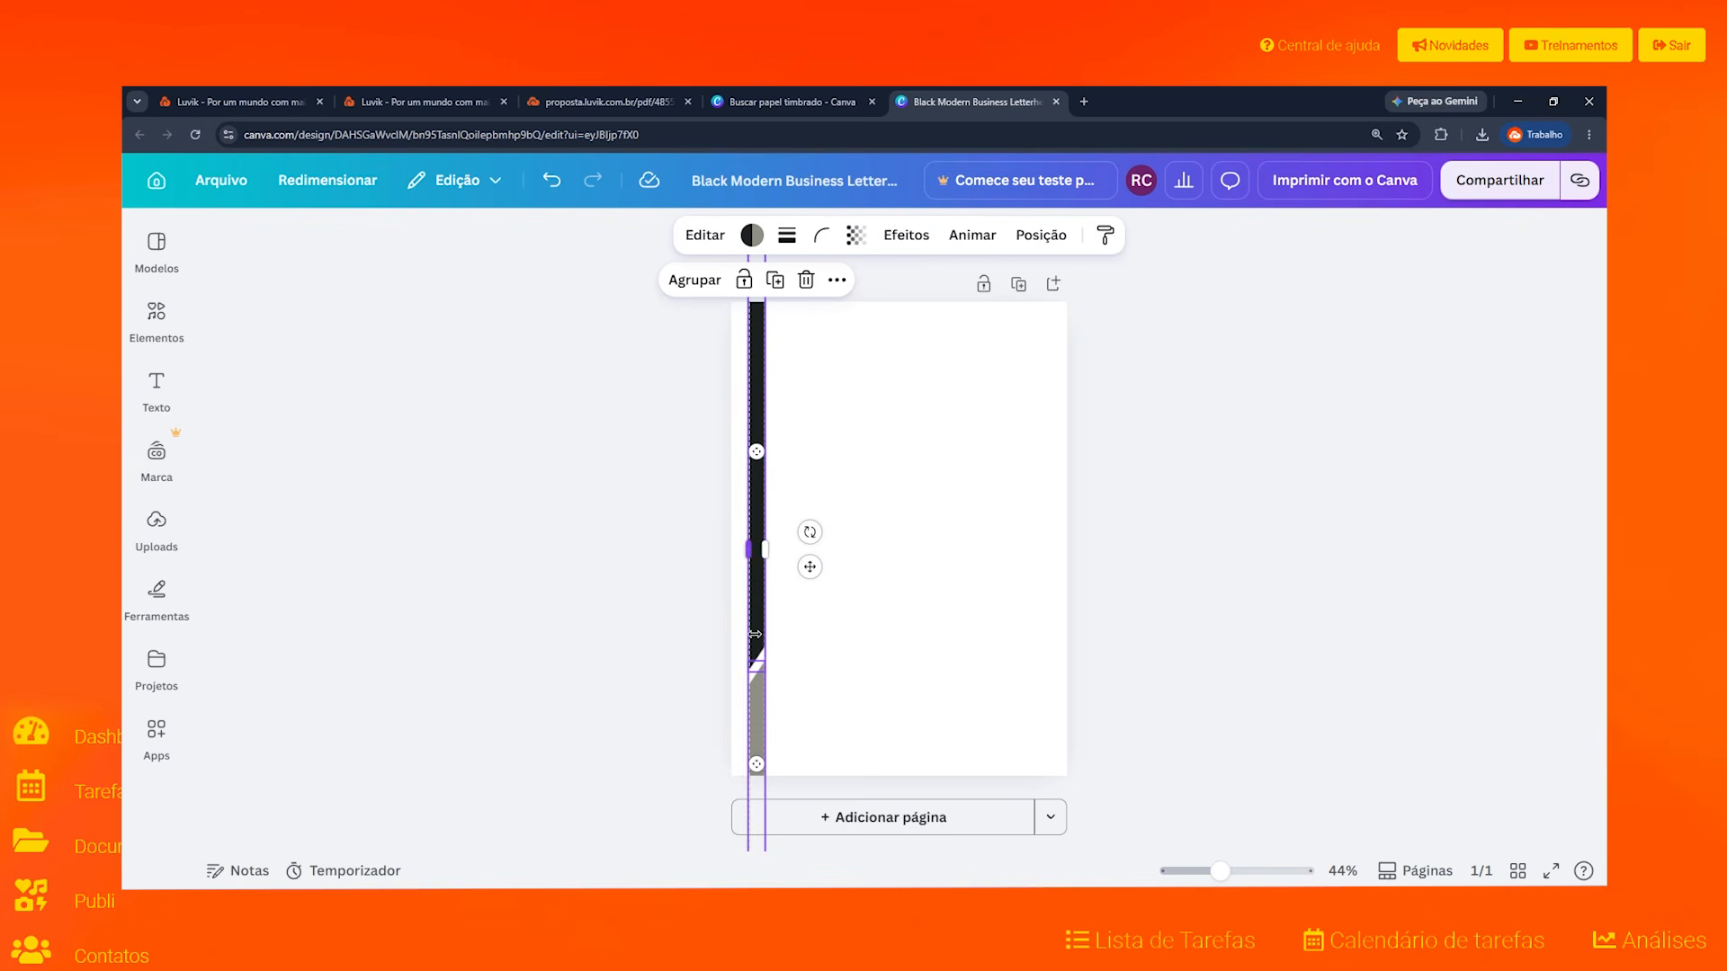
pyautogui.moveTo(755, 634); pyautogui.dragTo(740, 639)
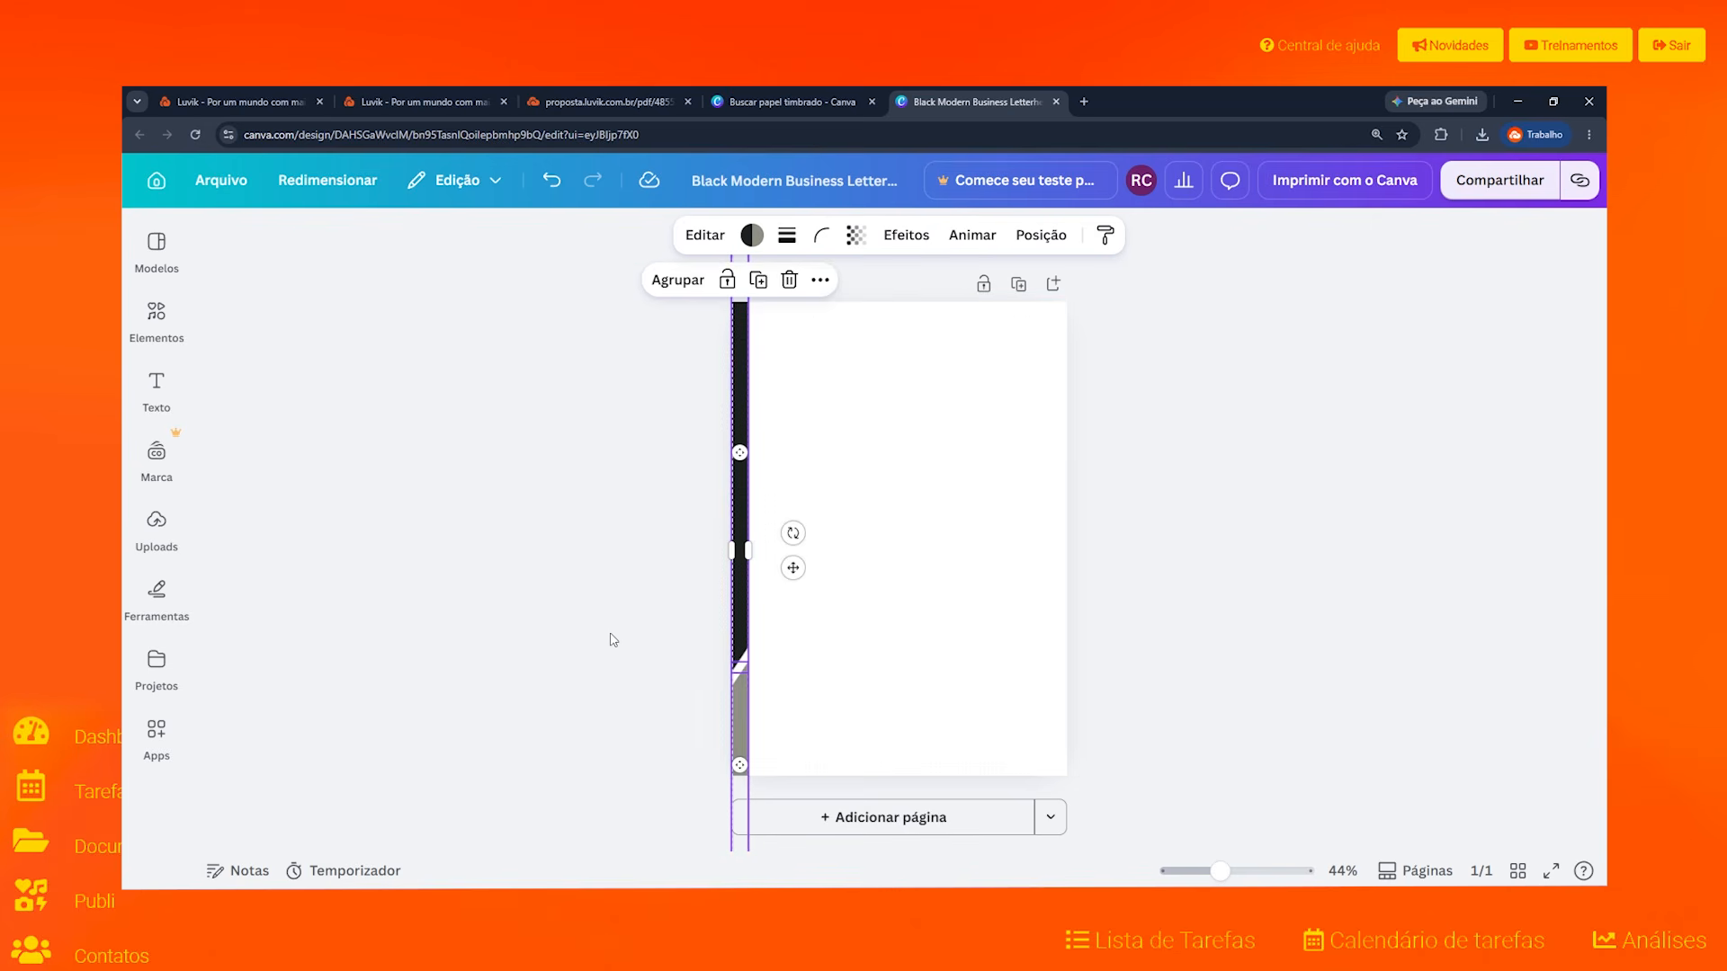
pyautogui.click(603, 636)
# Step: Narrow the left bar by dragging its right handle inward, then deselect
pyautogui.scroll(2, 769, 648)
pyautogui.scroll(-3, 768, 642)
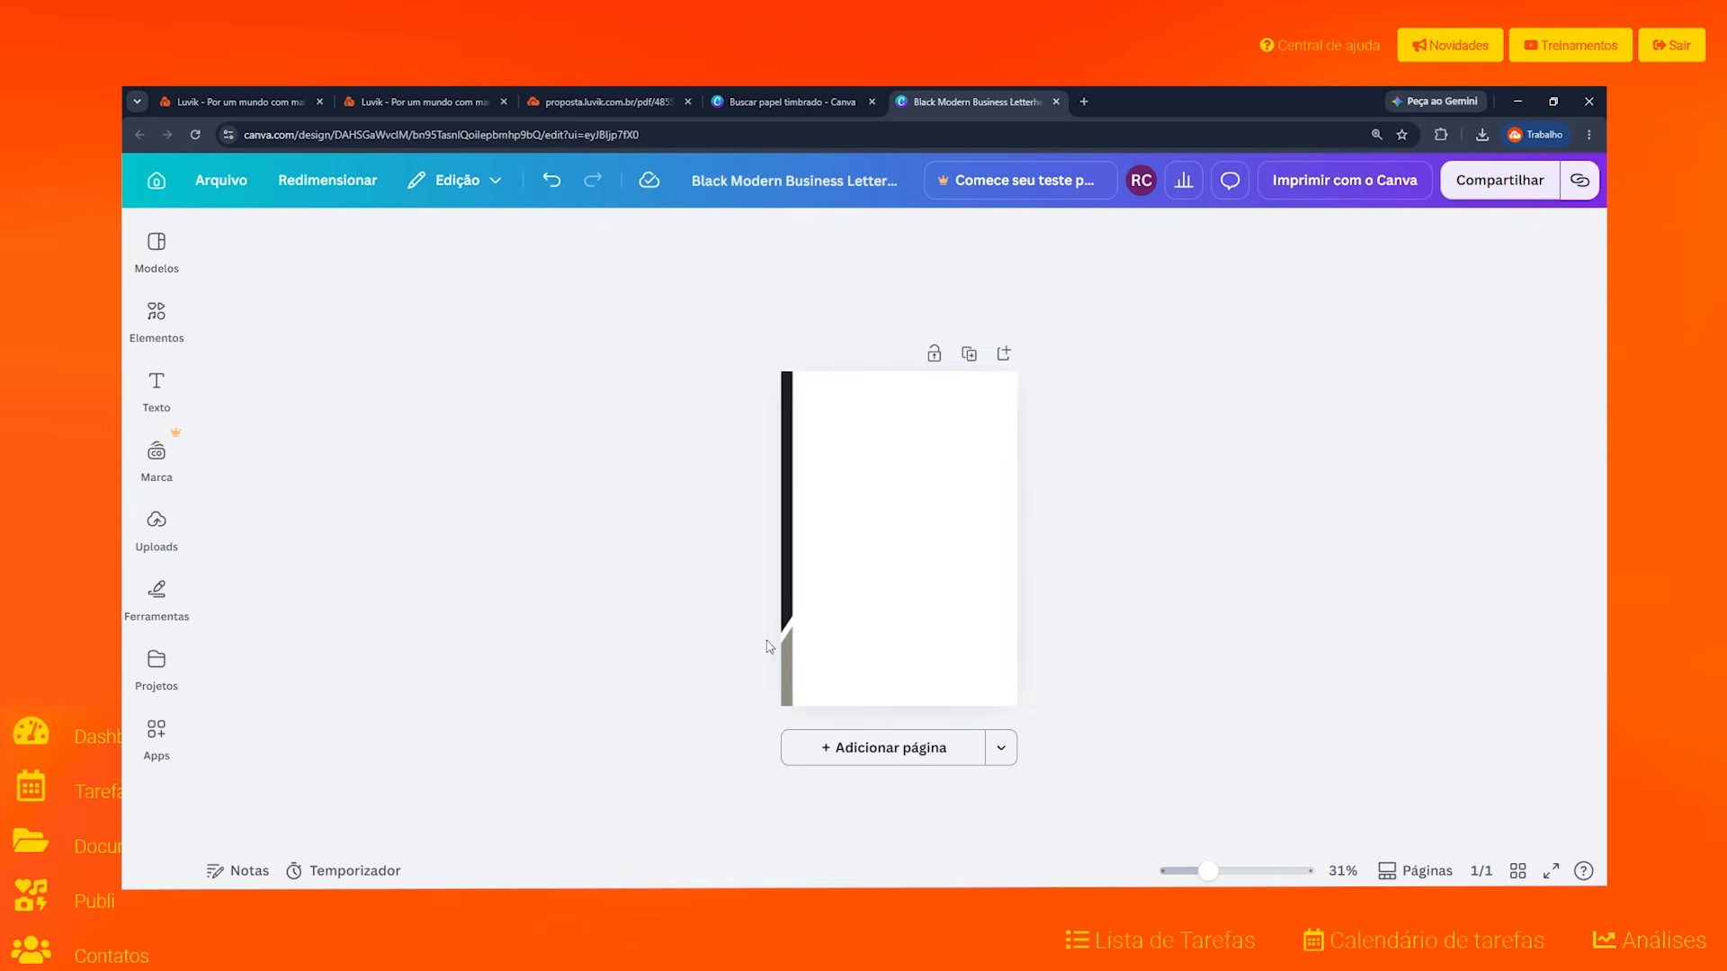
pyautogui.scroll(1, 789, 637)
pyautogui.scroll(5, 772, 618)
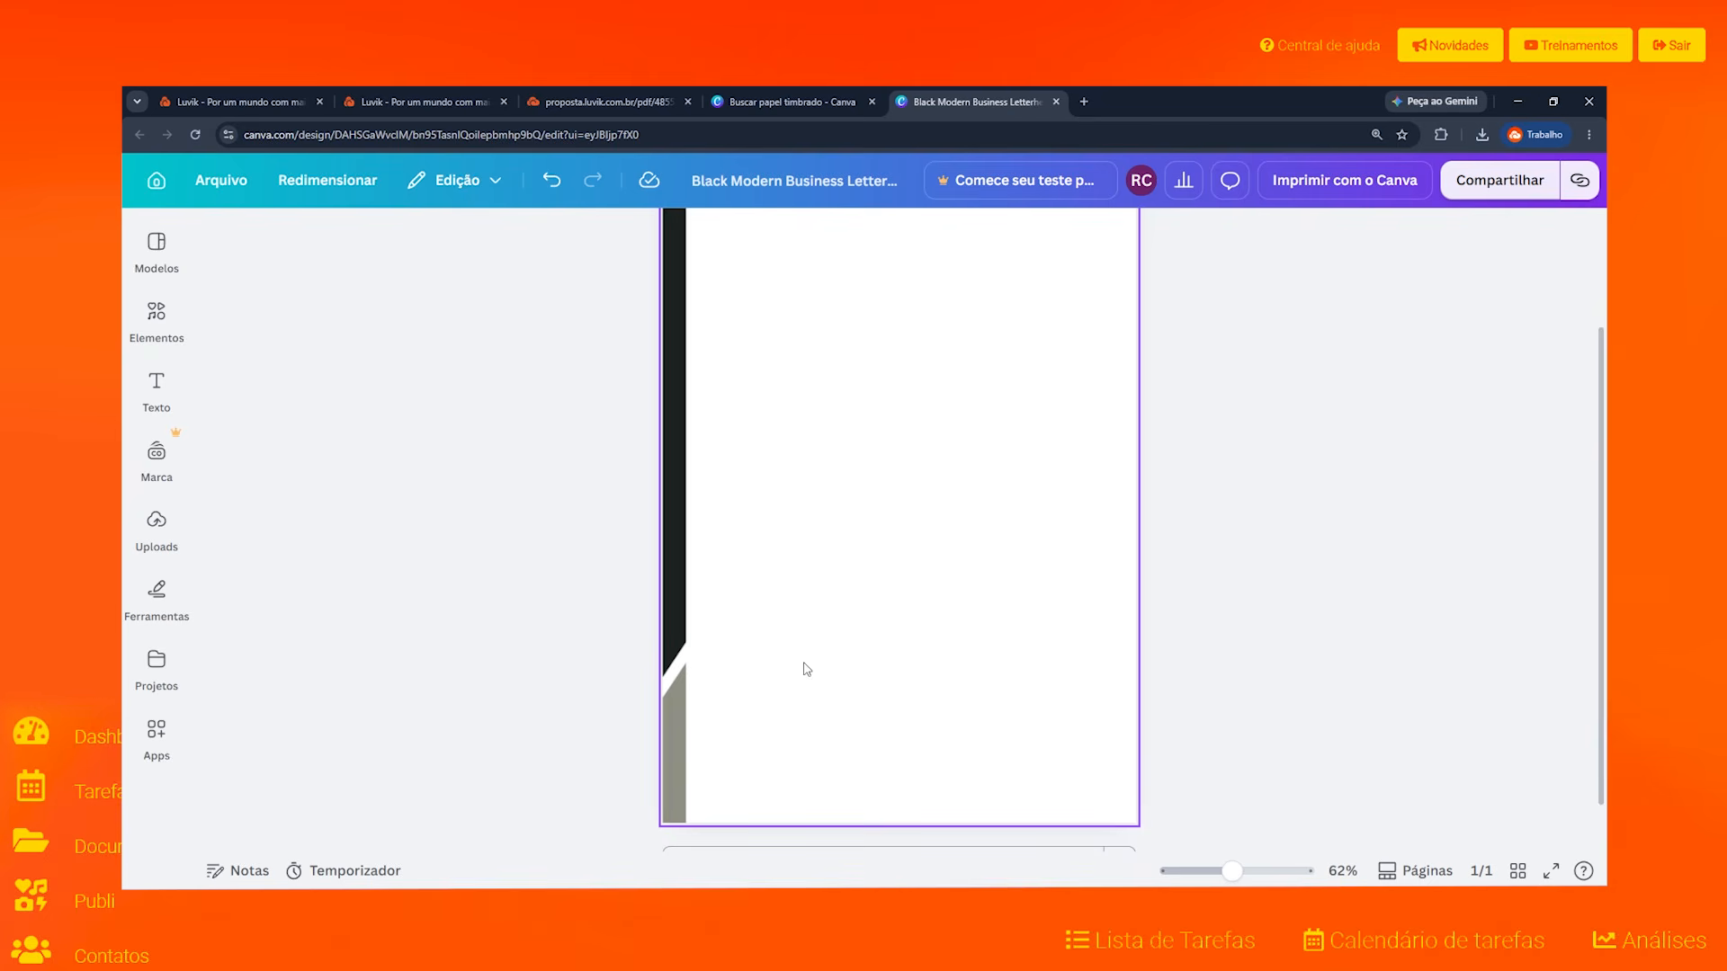
pyautogui.click(675, 638)
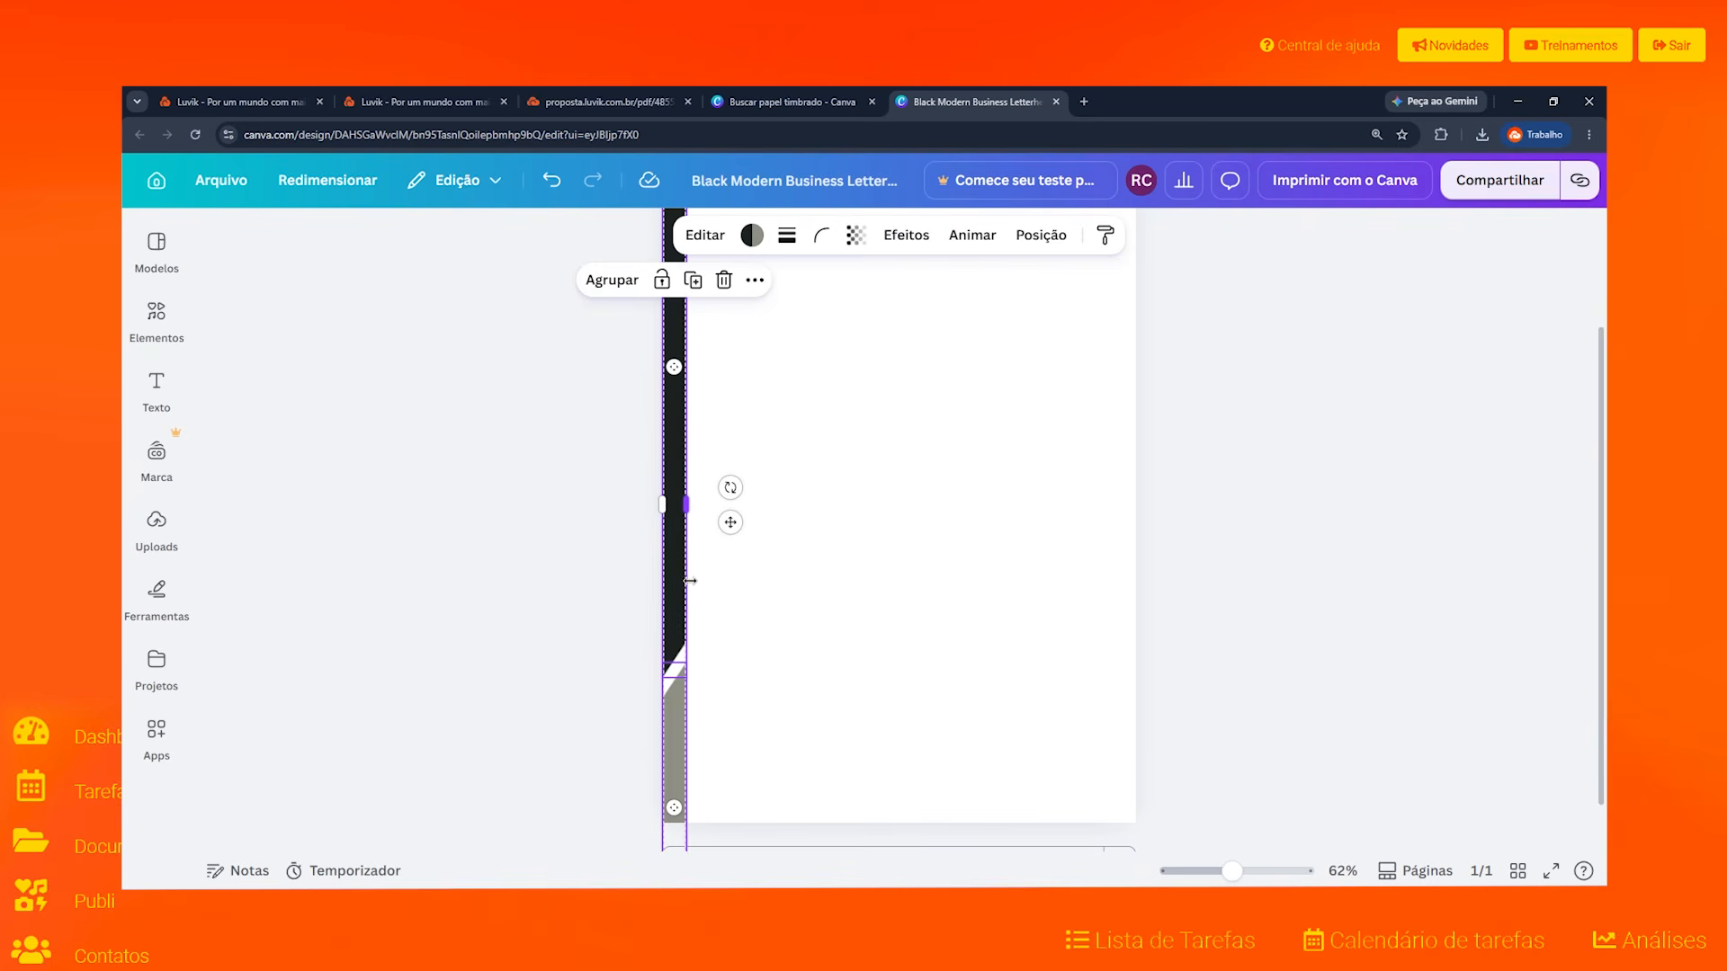
pyautogui.moveTo(687, 580); pyautogui.dragTo(680, 580)
pyautogui.click(855, 632)
pyautogui.scroll(2, 860, 636)
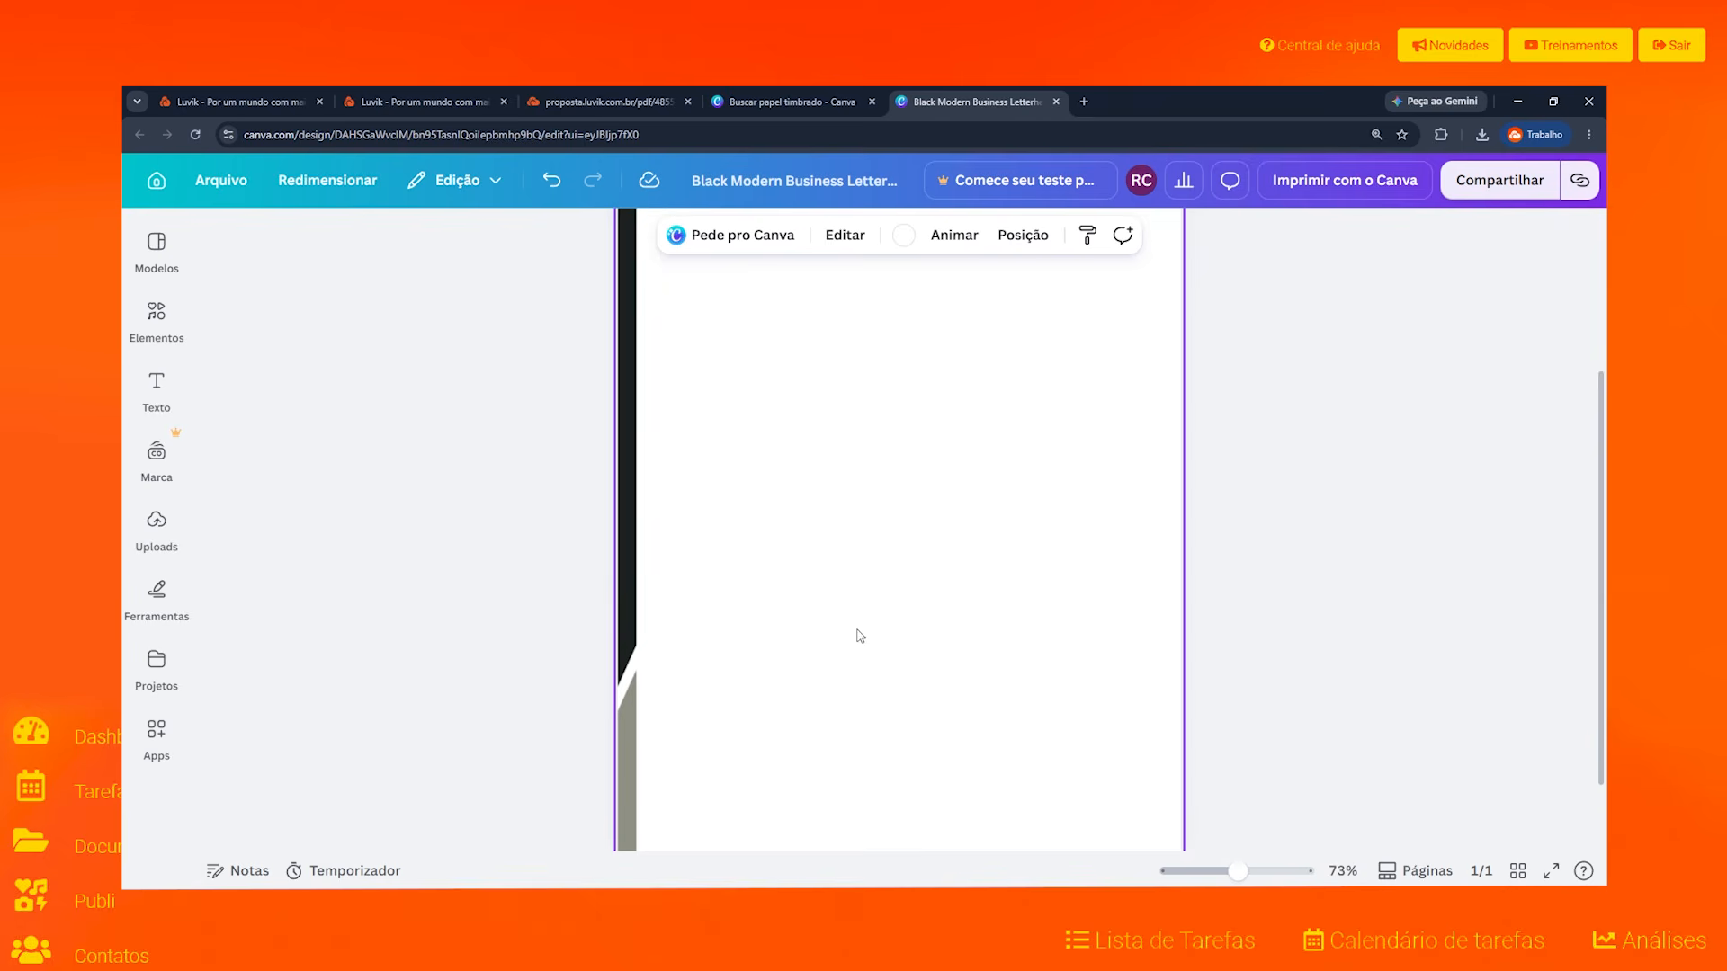
pyautogui.scroll(-2, 719, 601)
pyautogui.click(629, 561)
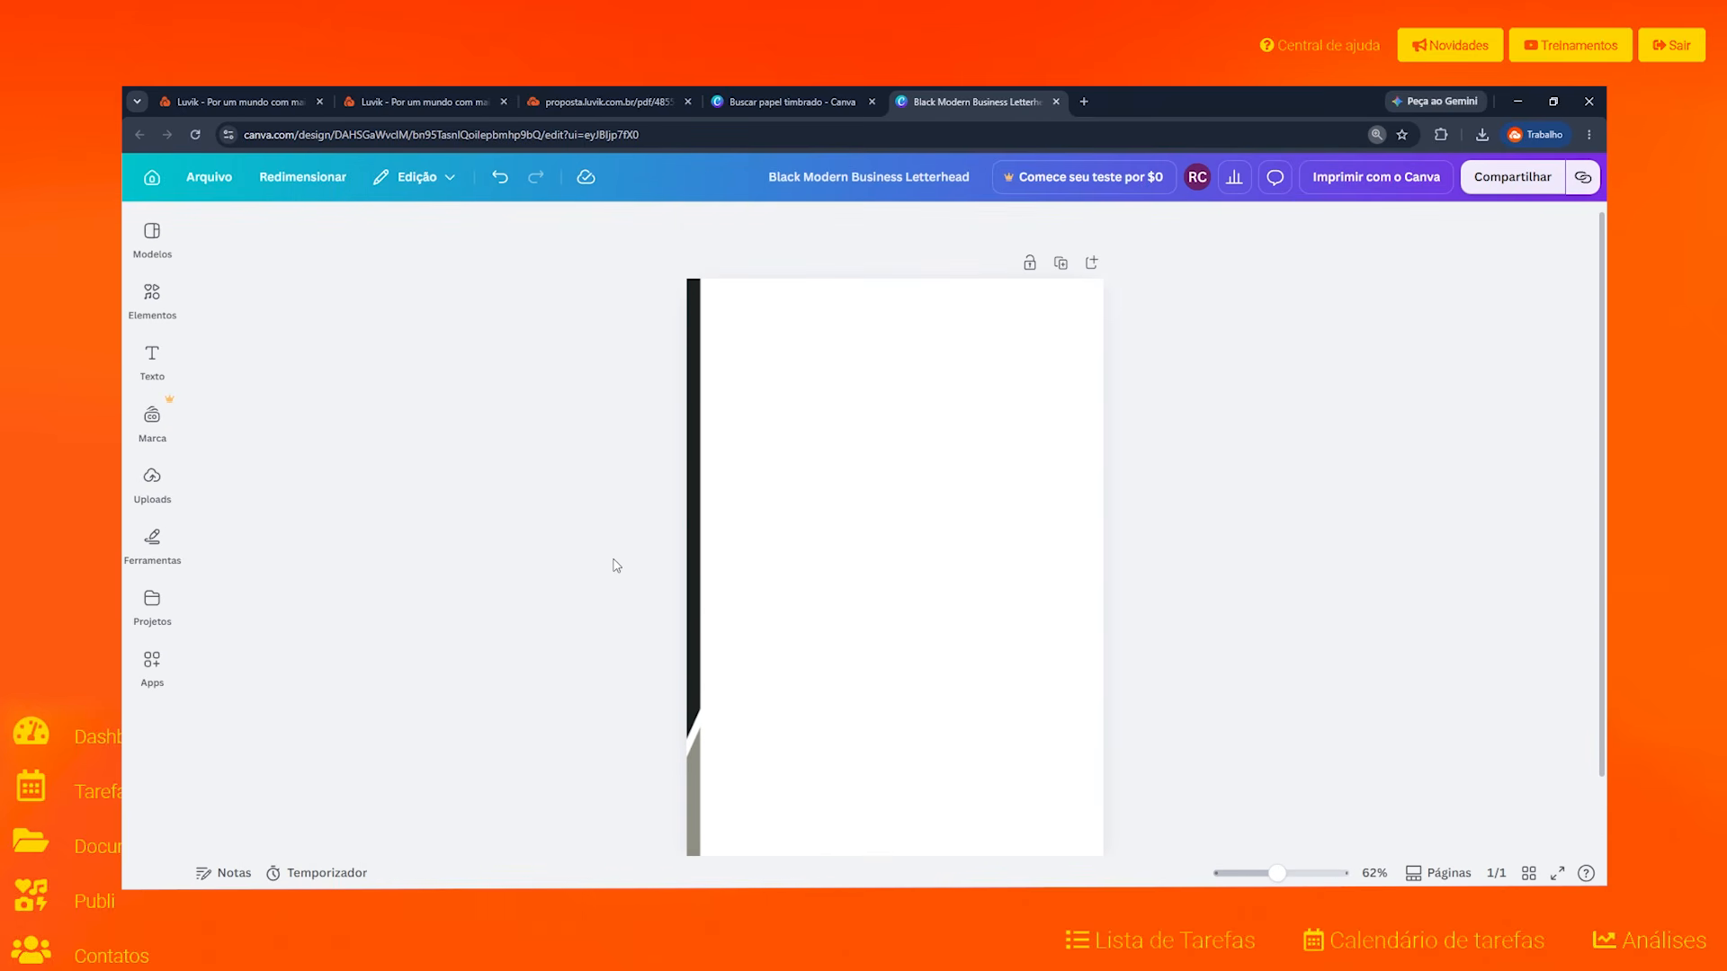
pyautogui.scroll(-1, 616, 564)
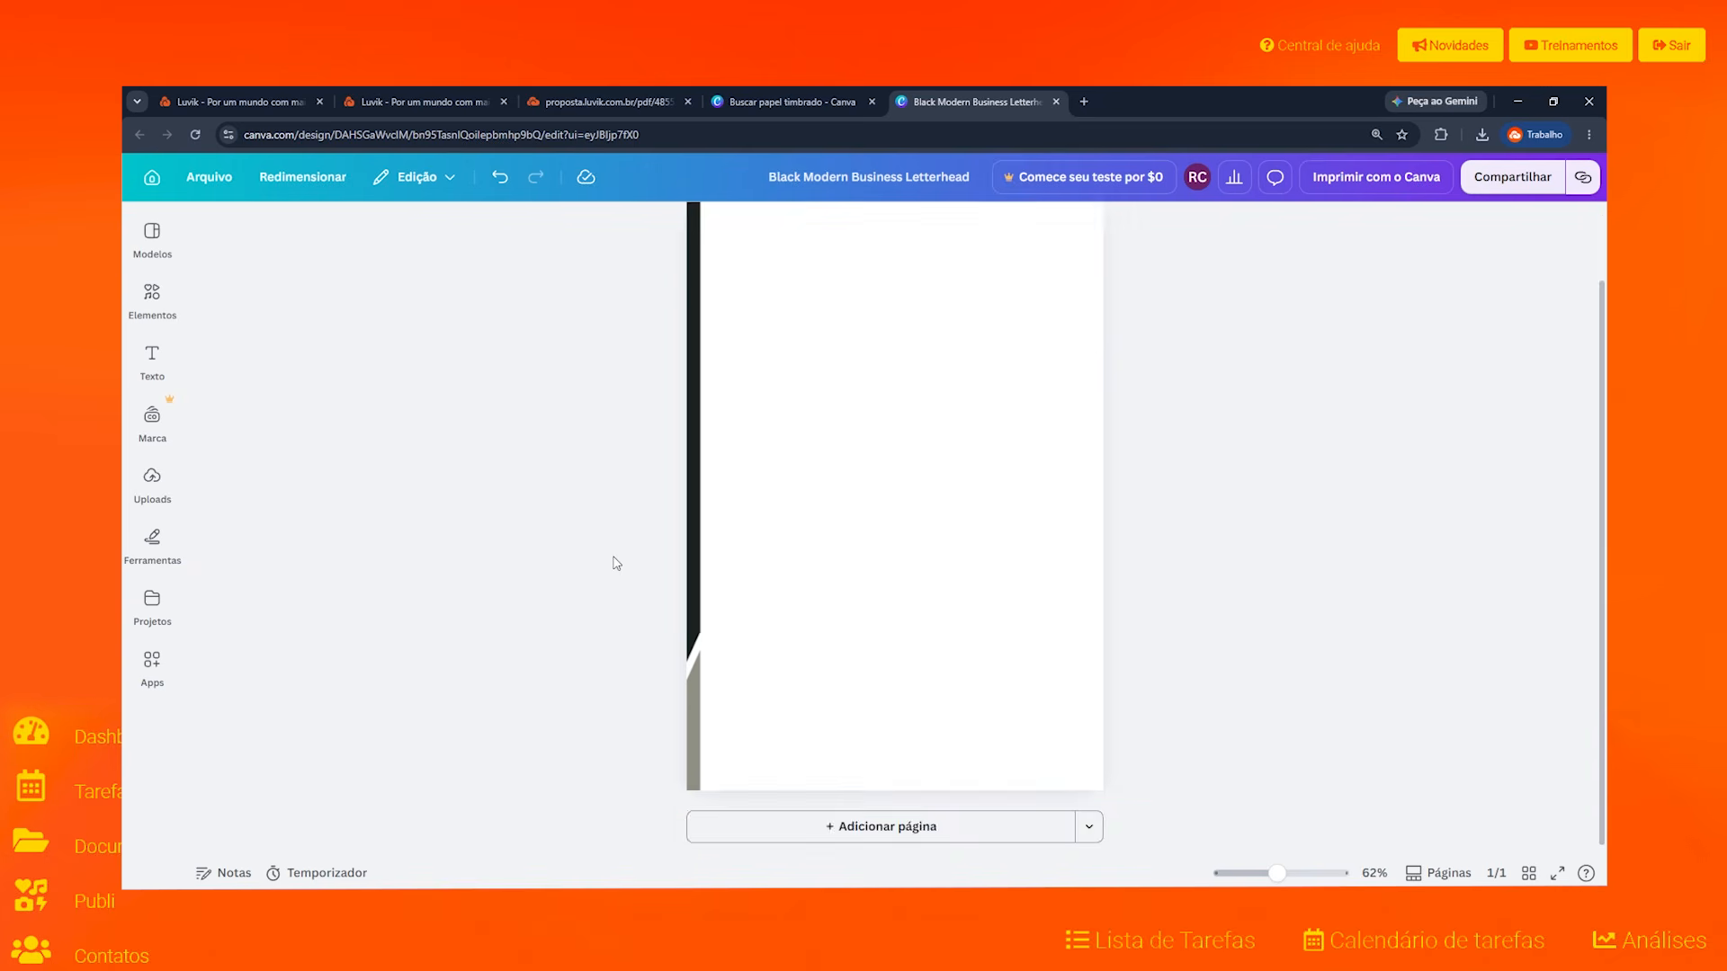
pyautogui.scroll(1, 616, 564)
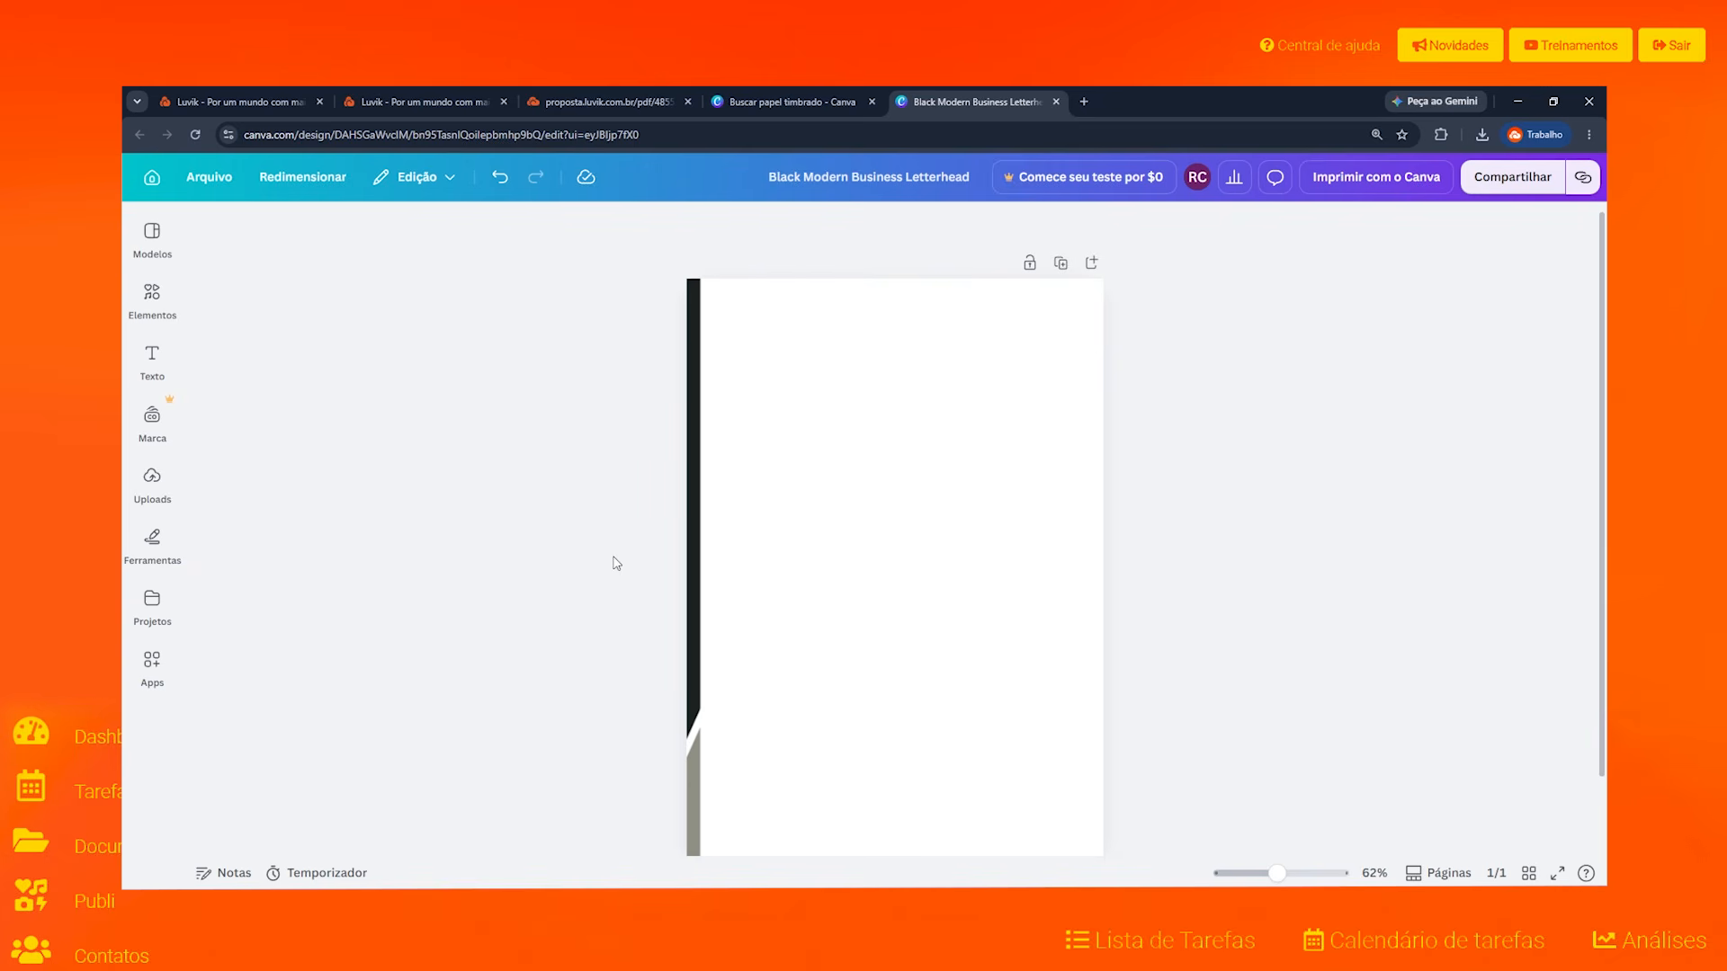
pyautogui.scroll(-1, 670, 469)
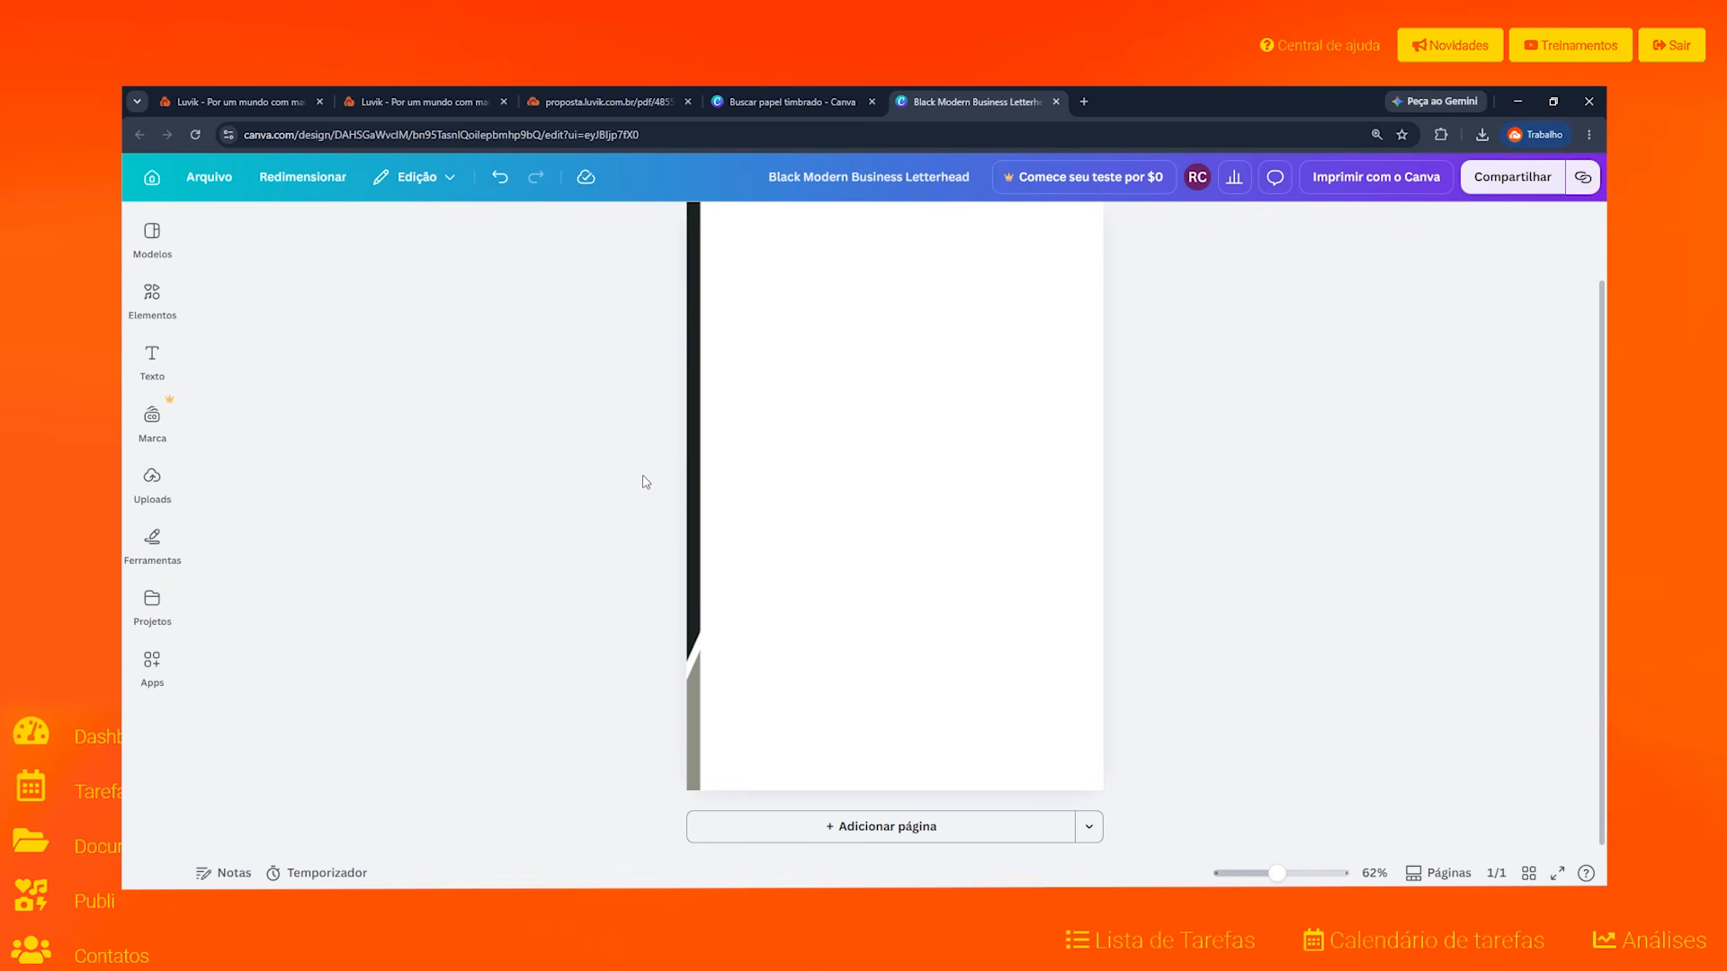
pyautogui.scroll(2, 659, 444)
pyautogui.scroll(-2, 659, 444)
# Step: Upload the SolarBright logo, place it on the letterhead and enlarge it by its corner
pyautogui.click(152, 480)
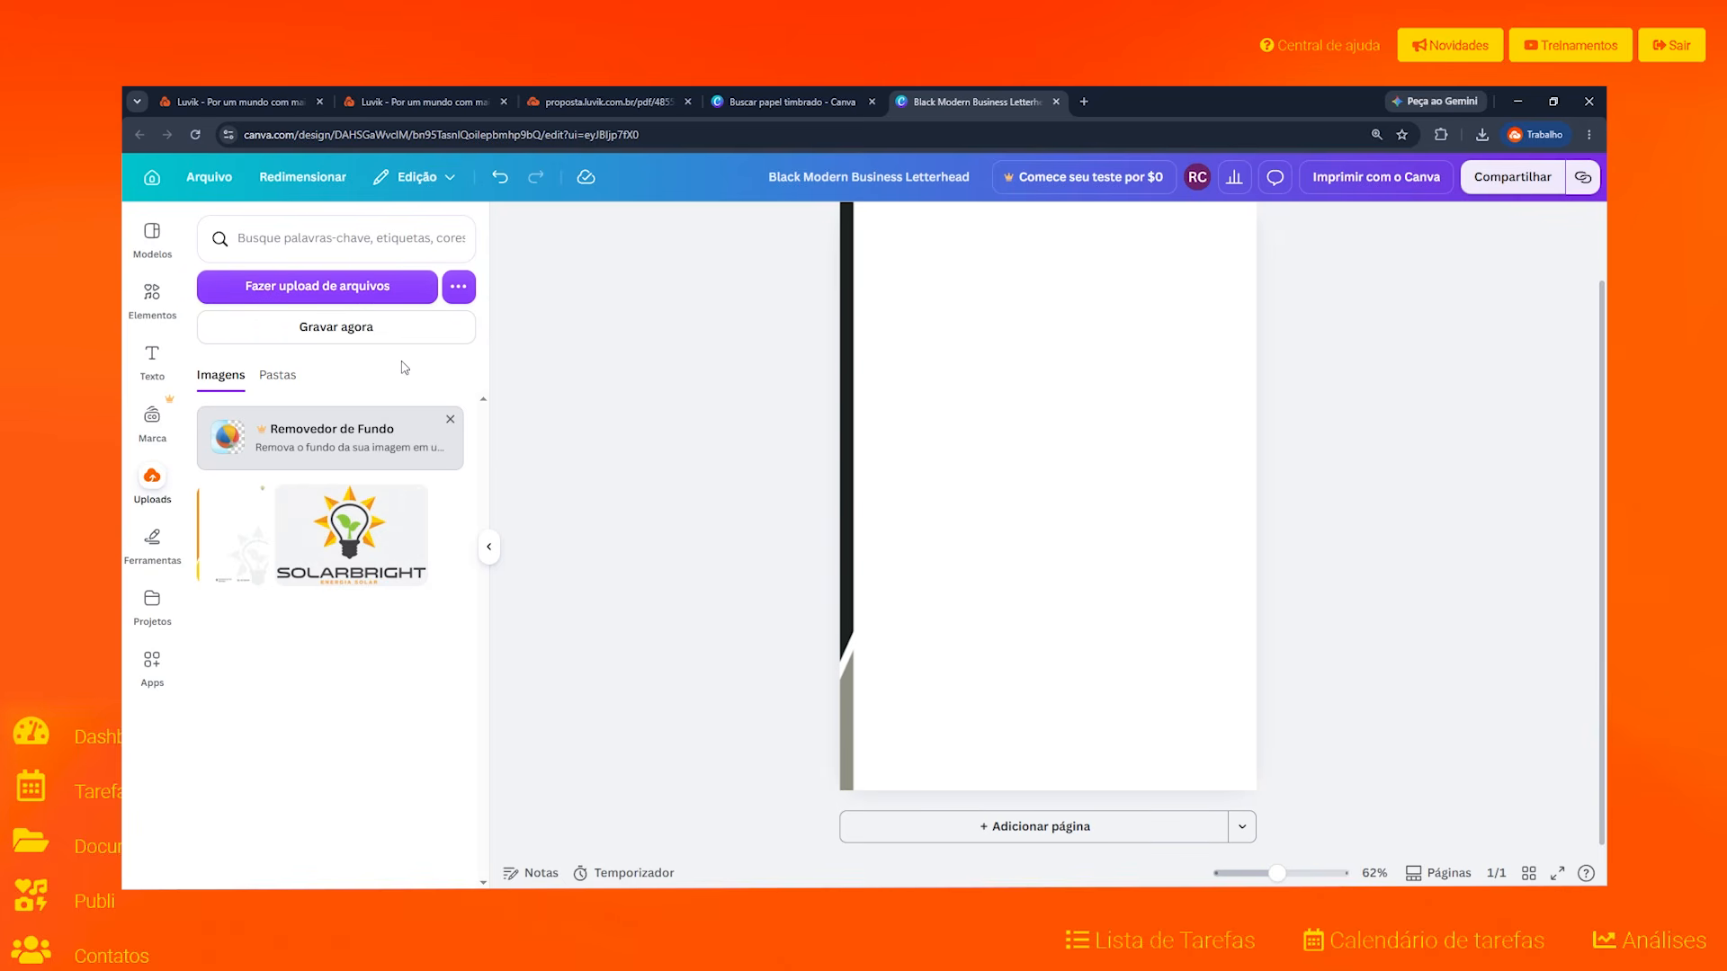
pyautogui.click(295, 290)
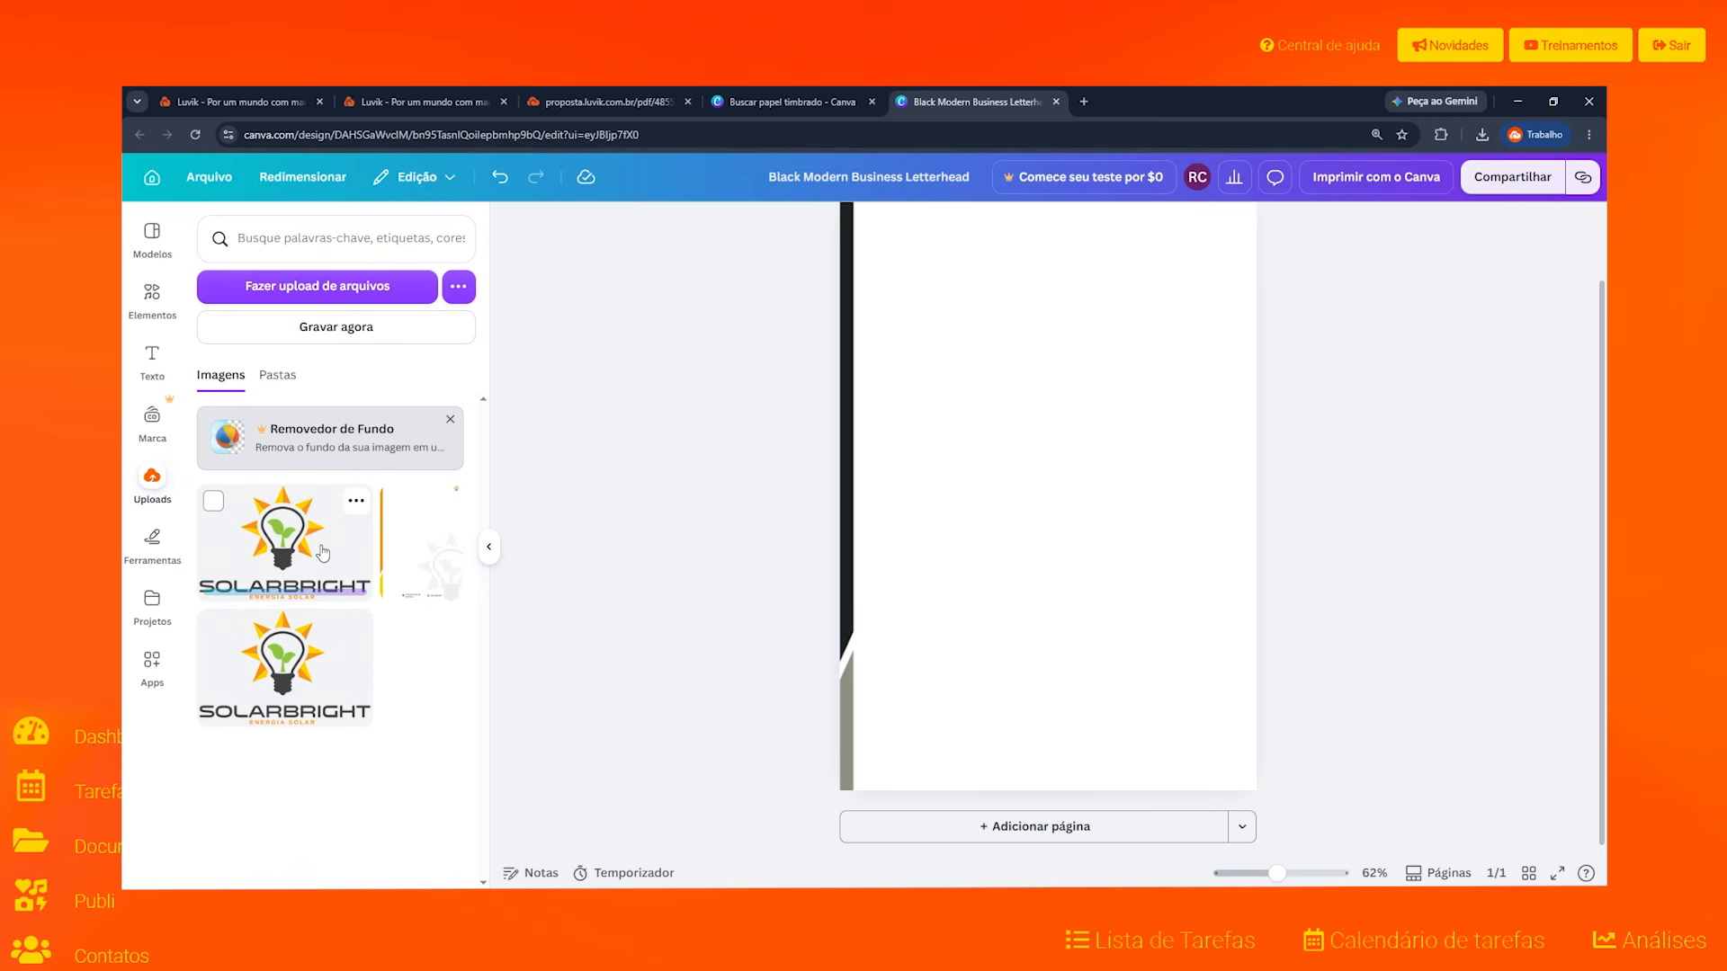
pyautogui.click(323, 552)
pyautogui.scroll(-2, 907, 625)
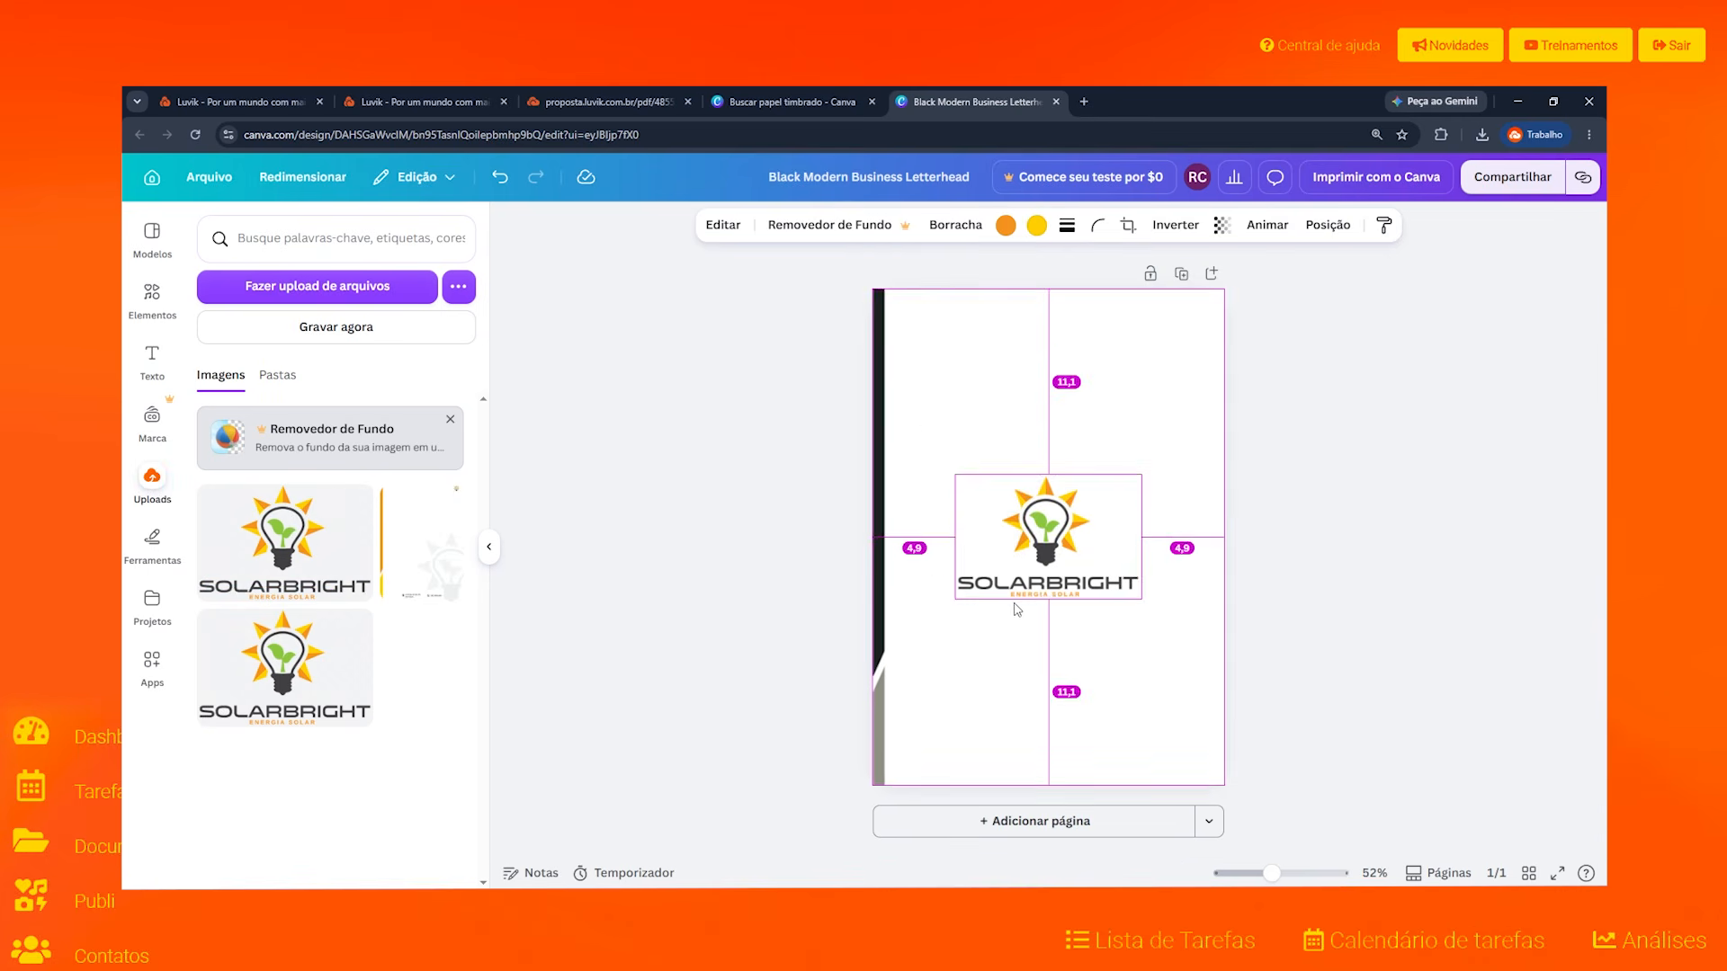
pyautogui.moveTo(1148, 608)
pyautogui.mouseDown()
pyautogui.moveTo(1177, 623)
pyautogui.moveTo(1113, 583)
pyautogui.moveTo(1187, 630)
pyautogui.moveTo(1129, 598)
pyautogui.mouseUp()
pyautogui.click(1133, 679)
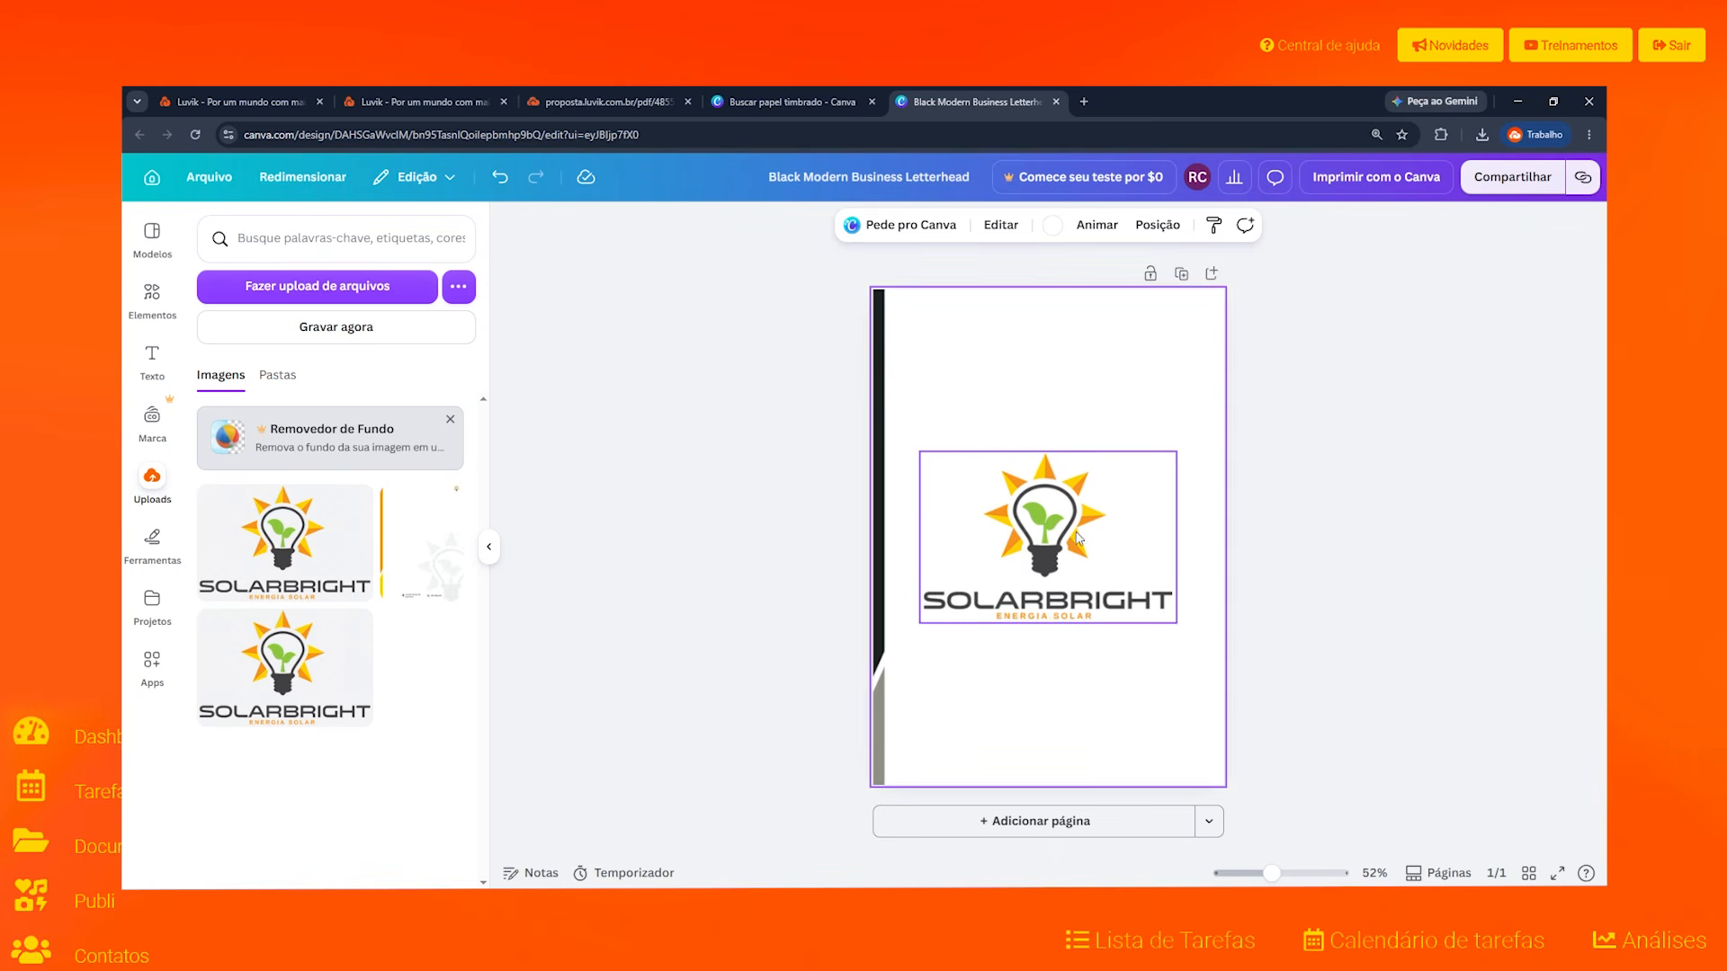
pyautogui.click(1077, 619)
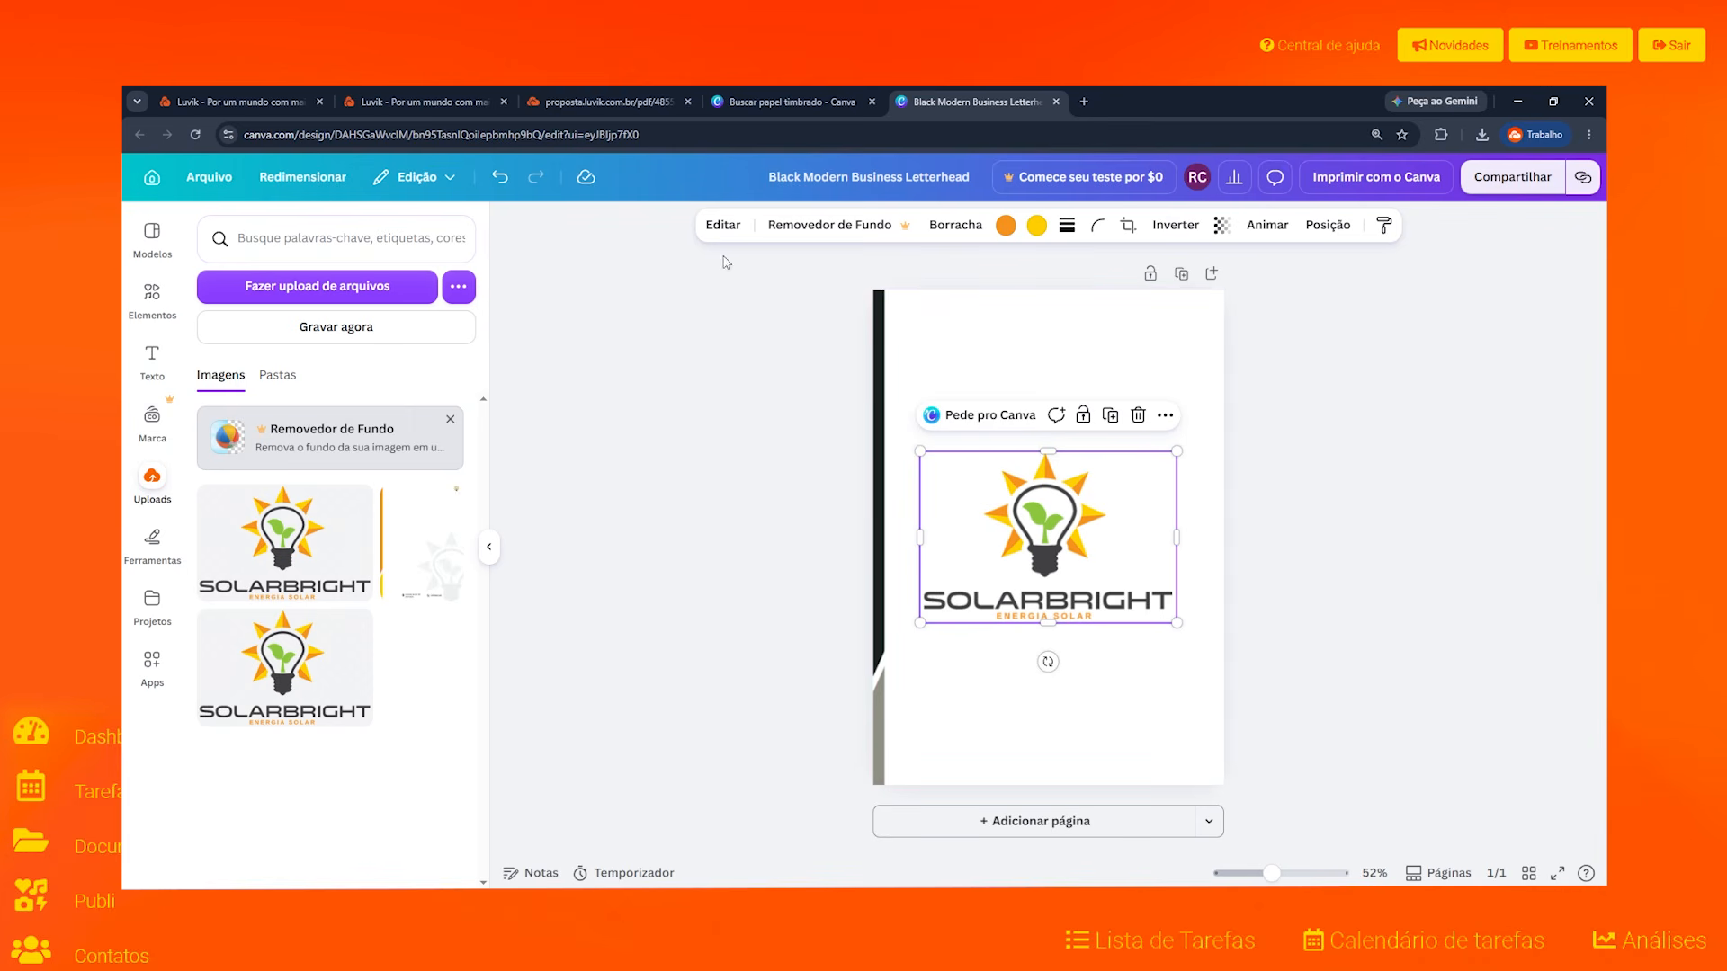
# Step: Apply the Mono filter to the SolarBright logo via Editar > Filtros > Ver tudo
pyautogui.click(725, 226)
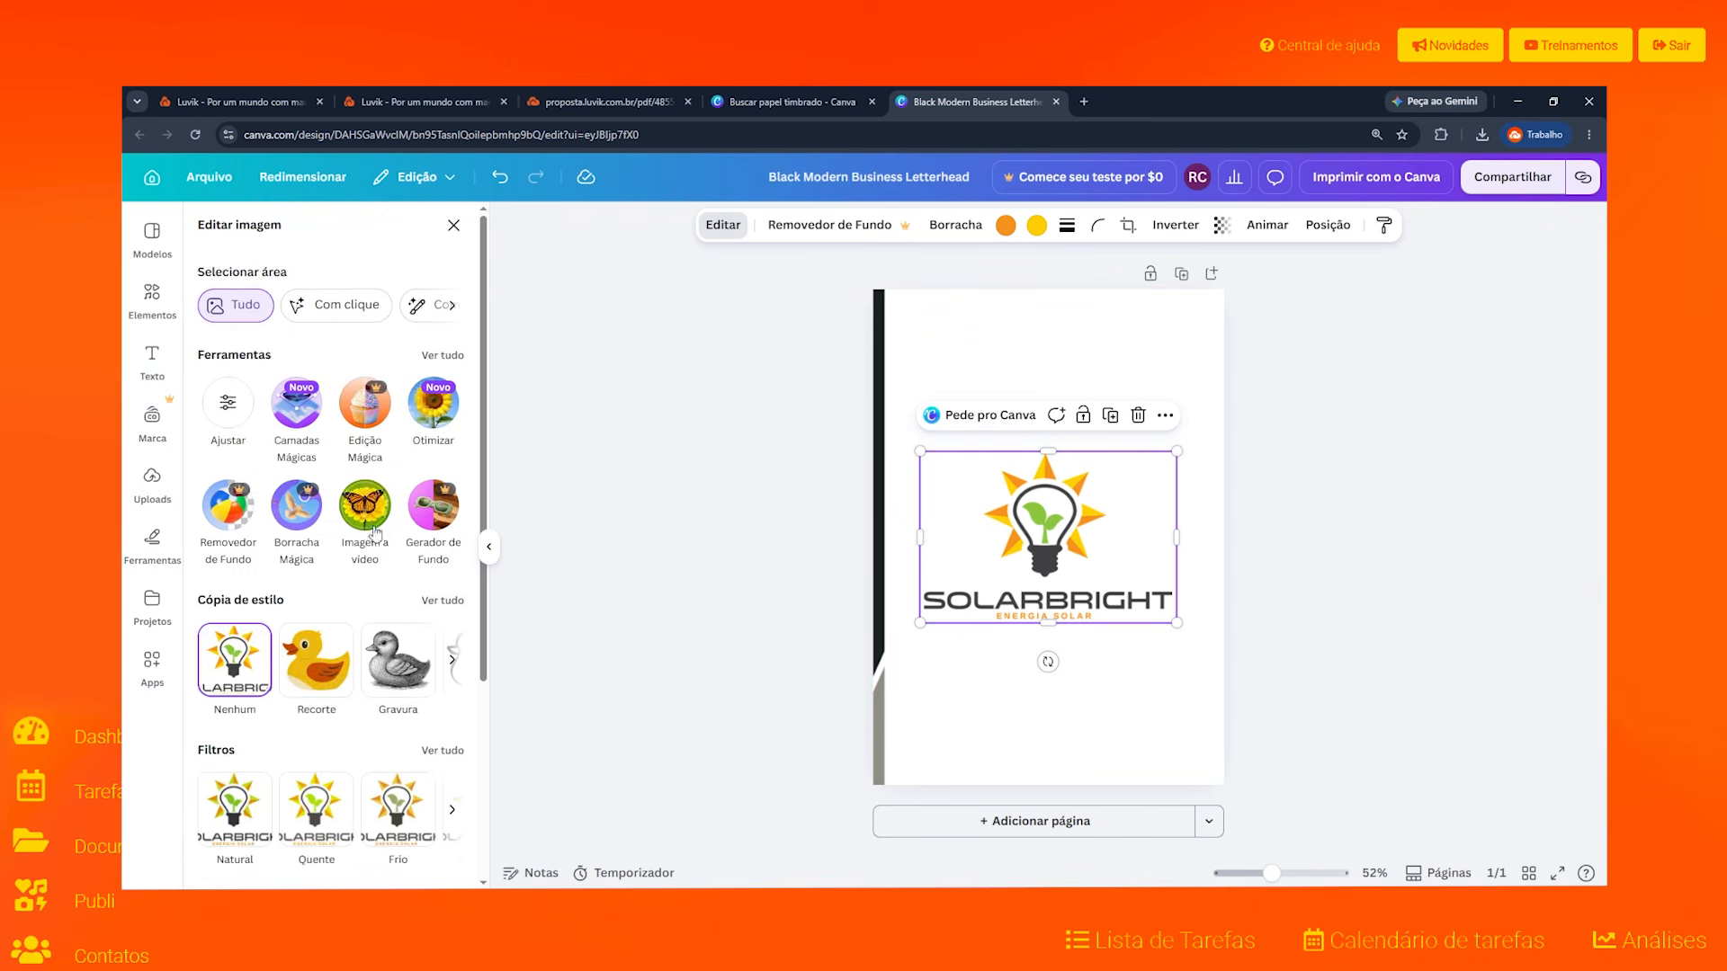
pyautogui.scroll(-3, 363, 549)
pyautogui.click(440, 520)
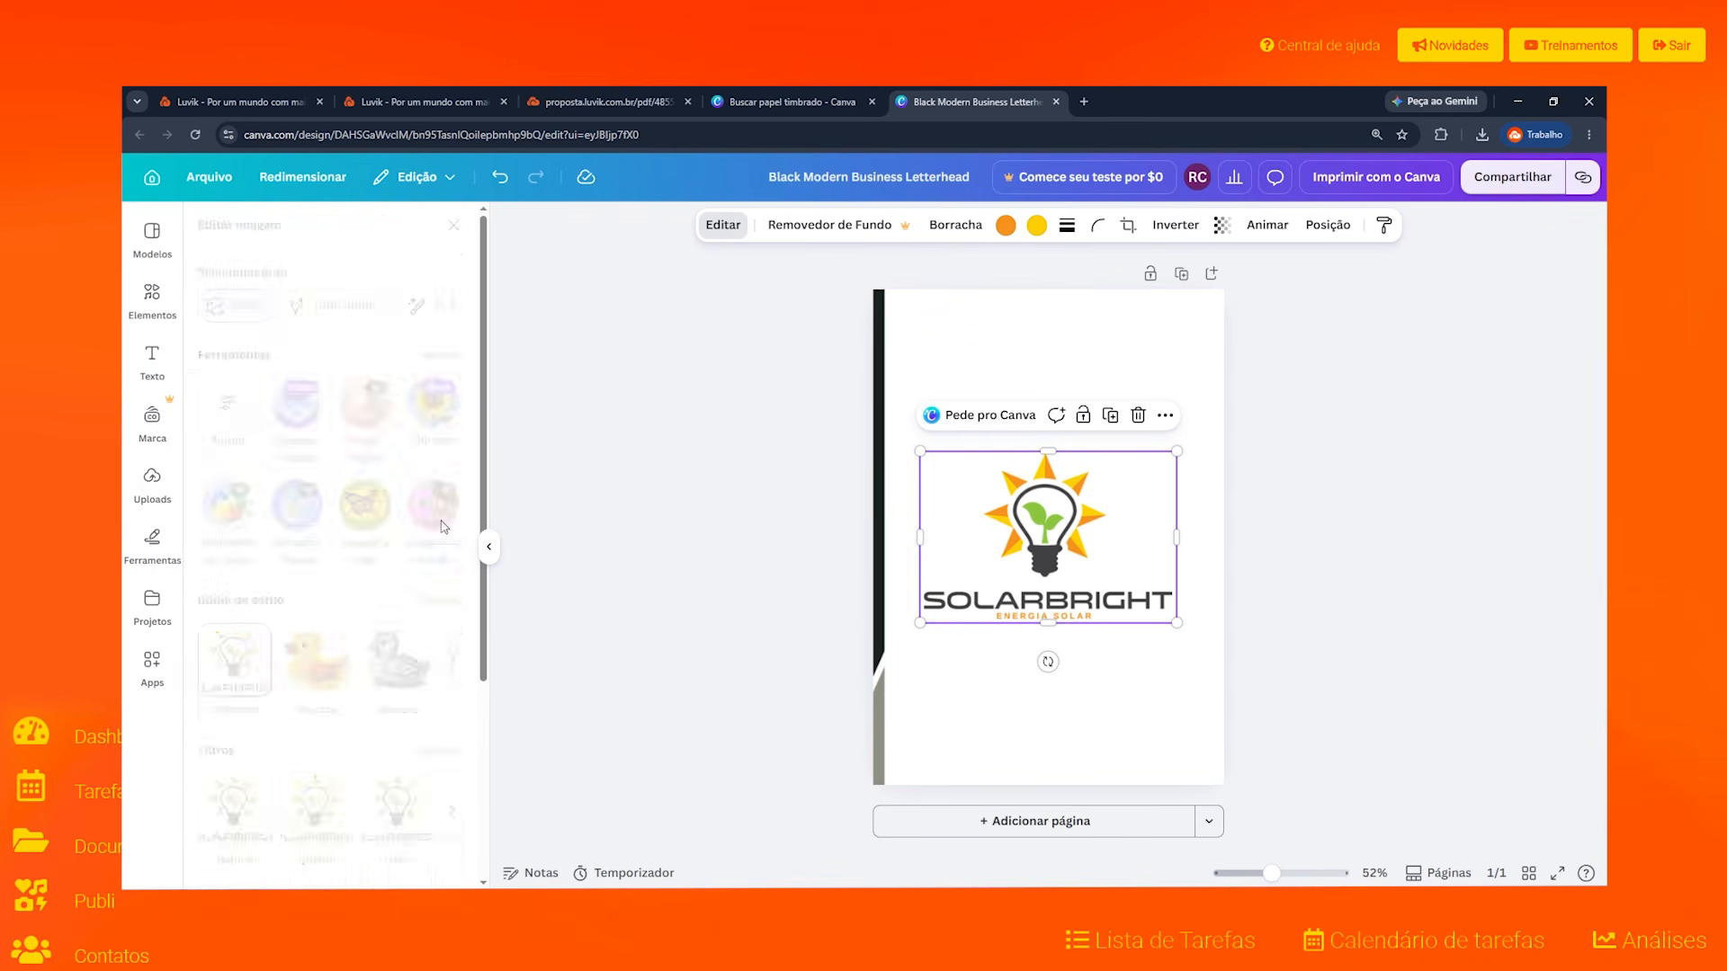
pyautogui.scroll(-5, 436, 531)
pyautogui.scroll(-10, 432, 530)
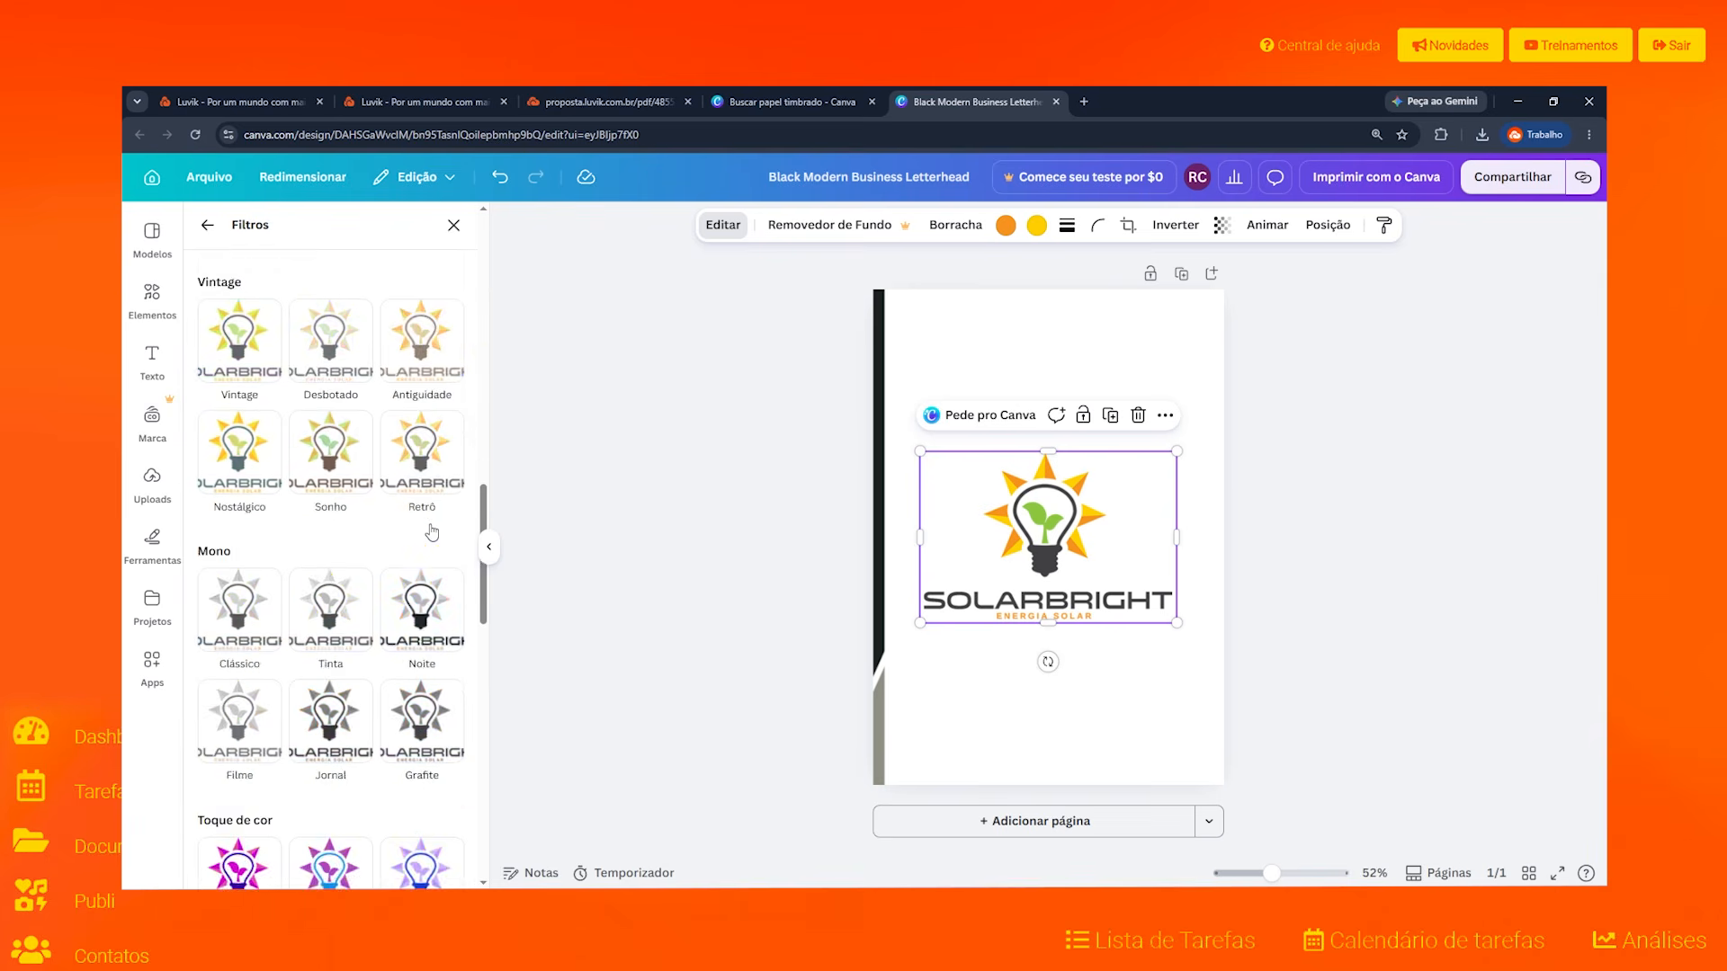
pyautogui.scroll(-5, 432, 532)
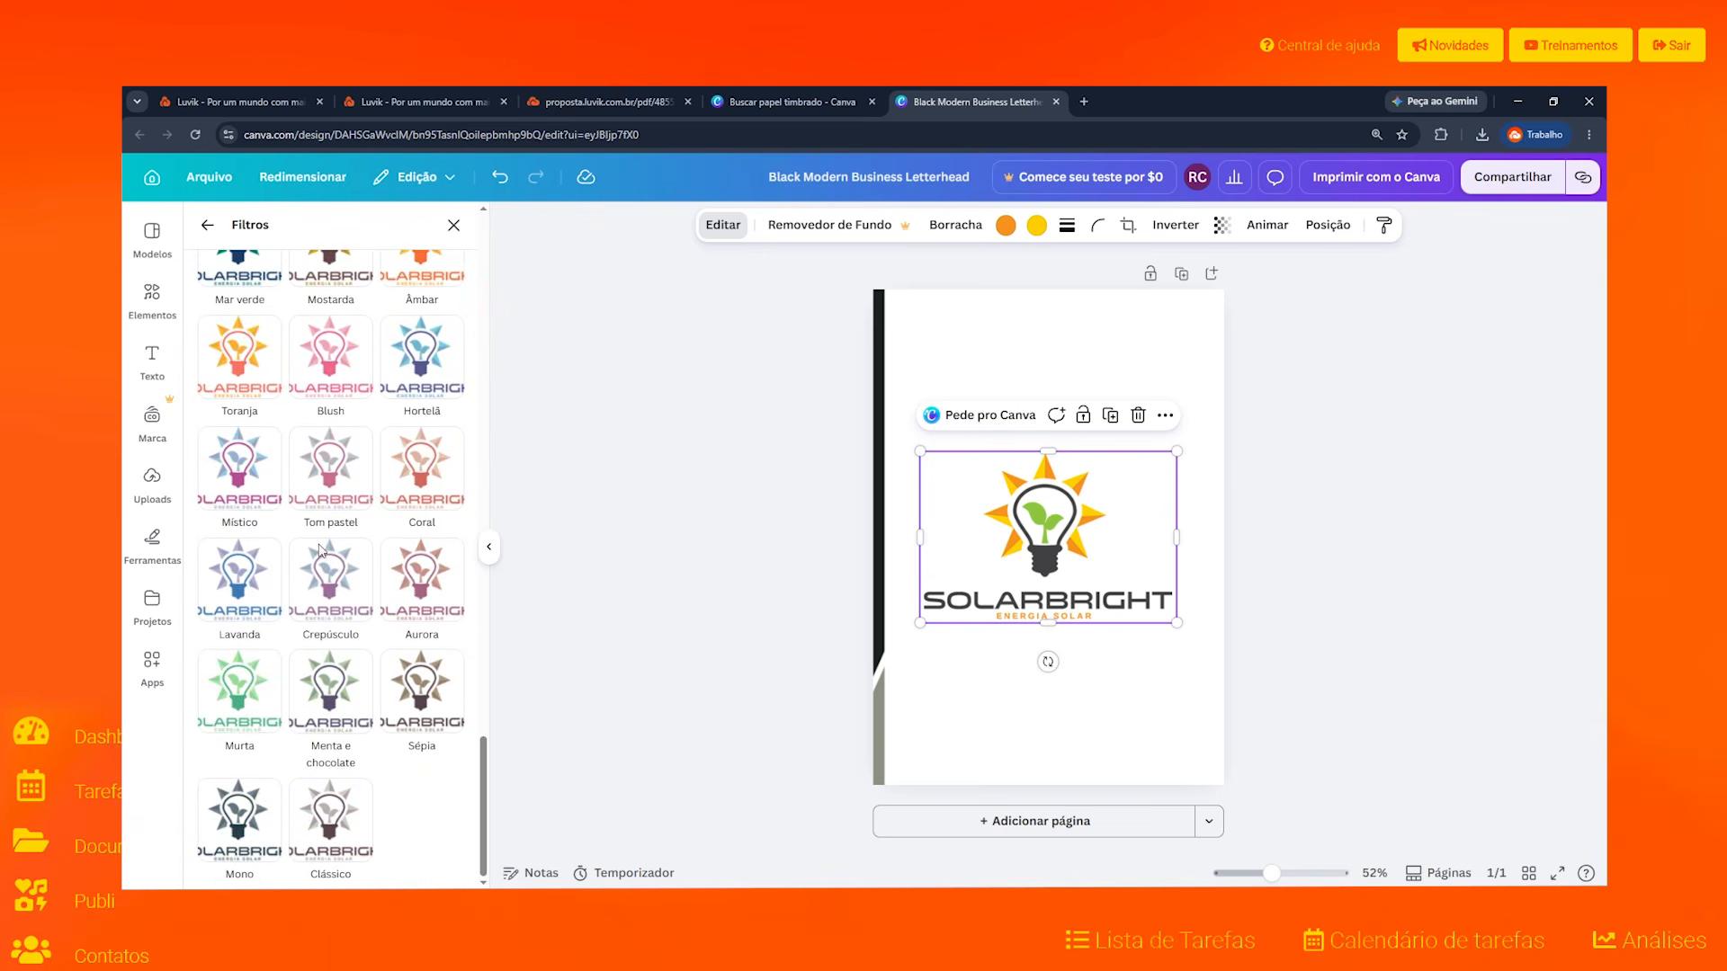
pyautogui.click(244, 835)
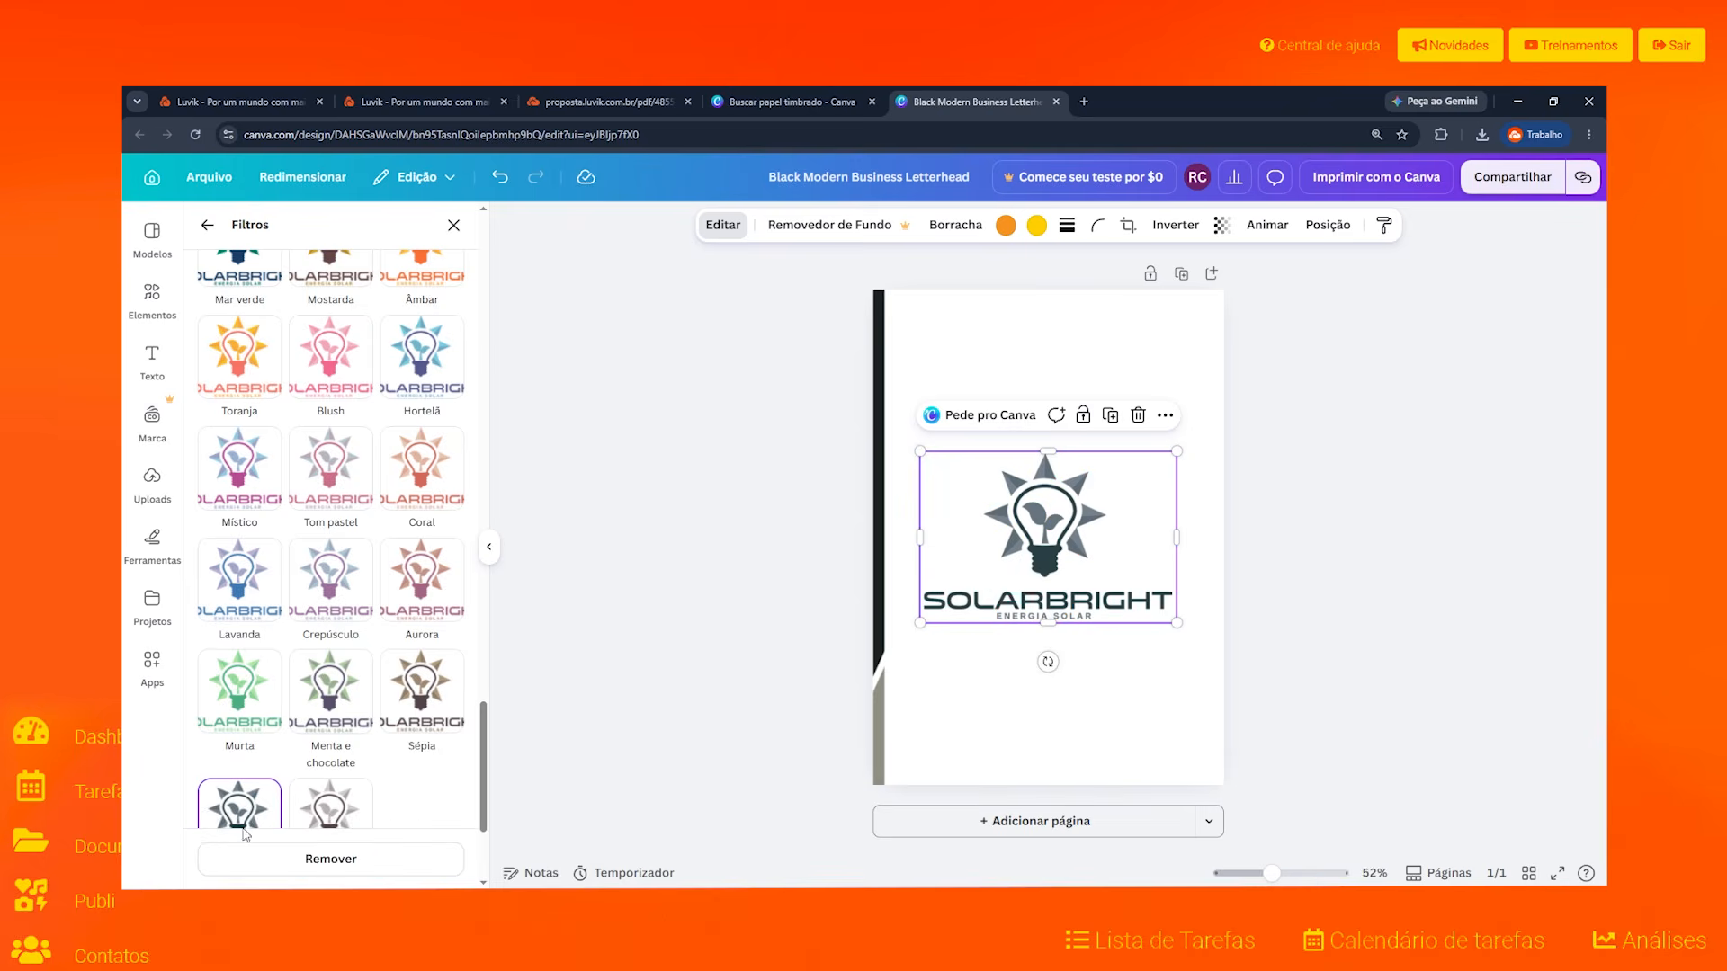
pyautogui.click(977, 721)
pyautogui.click(1071, 504)
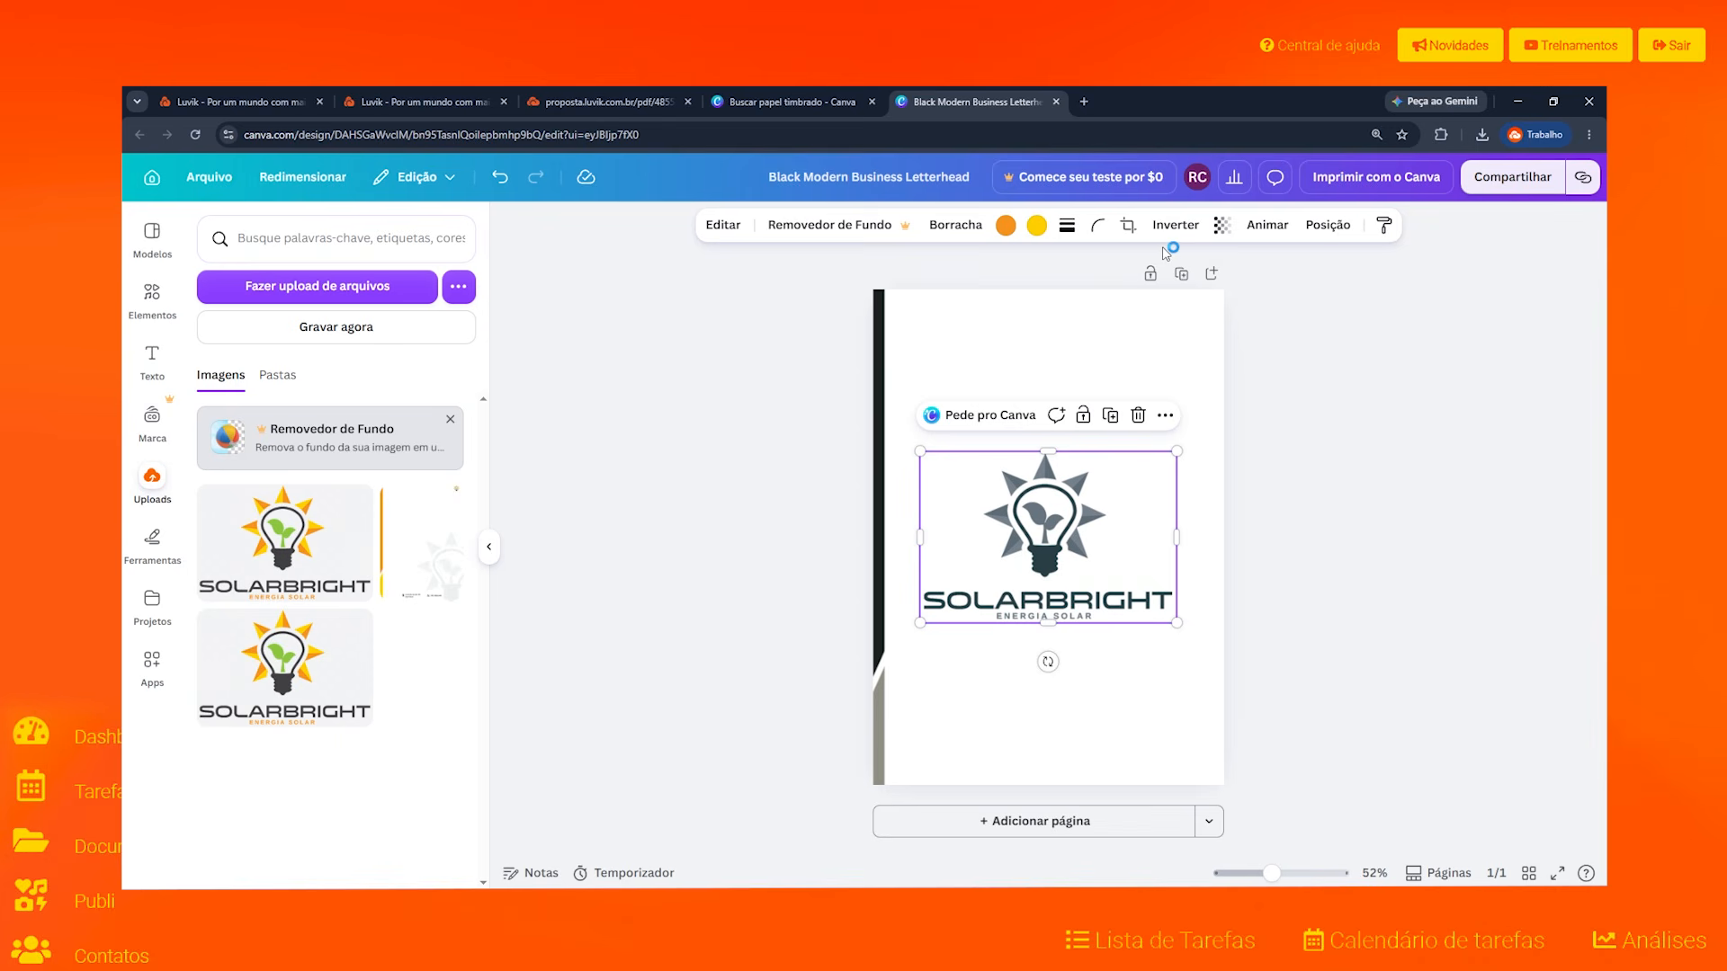
# Step: Fade the SolarBright logo to 18 transparency as a watermark
pyautogui.click(1221, 227)
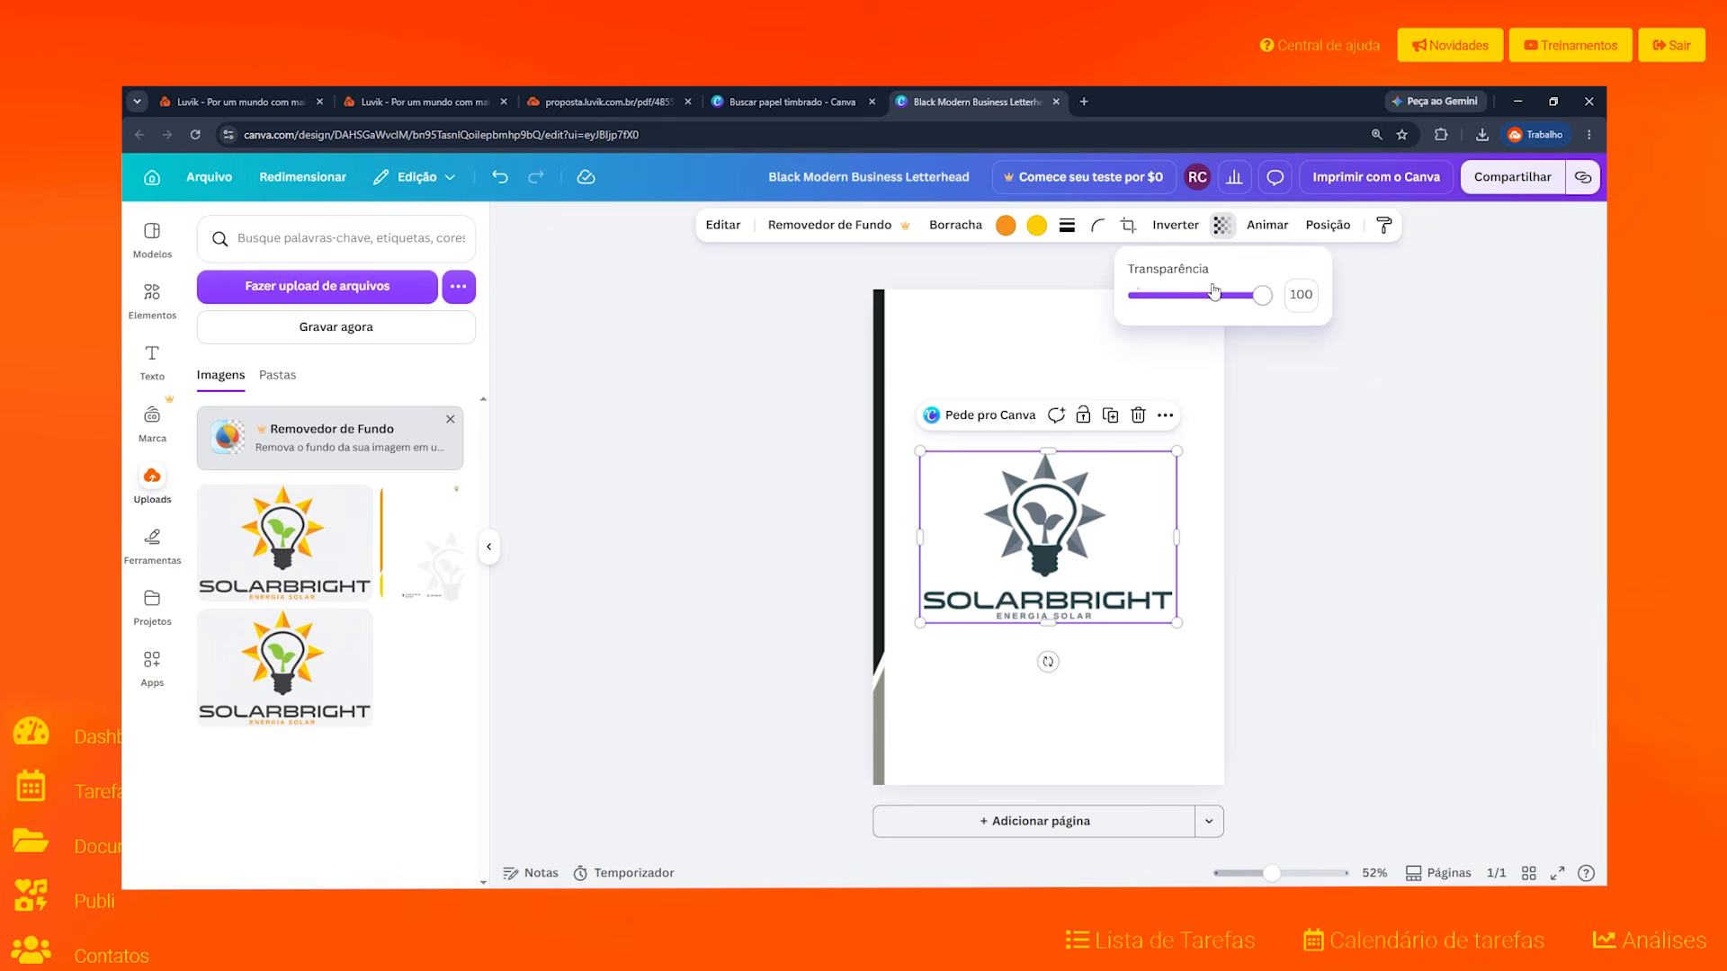
pyautogui.moveTo(1262, 295); pyautogui.dragTo(1148, 324)
pyautogui.click(1151, 329)
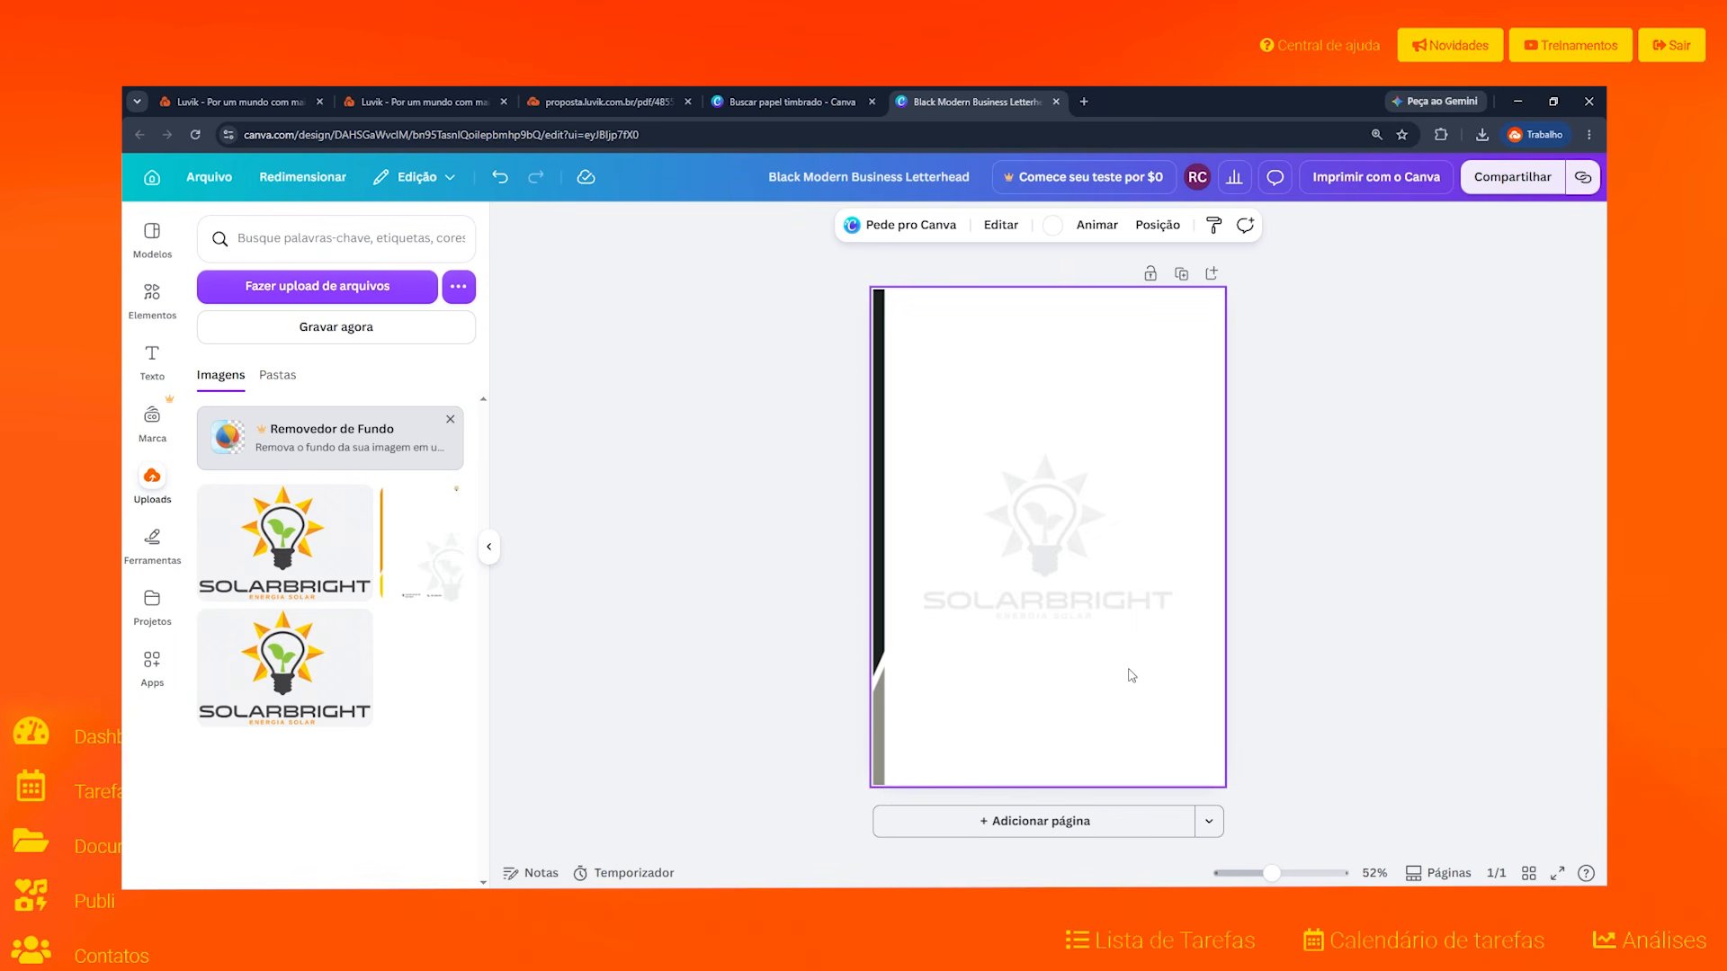
# Step: Reselect the faded watermark logo and move it slightly down, keeping it centred
pyautogui.click(1046, 610)
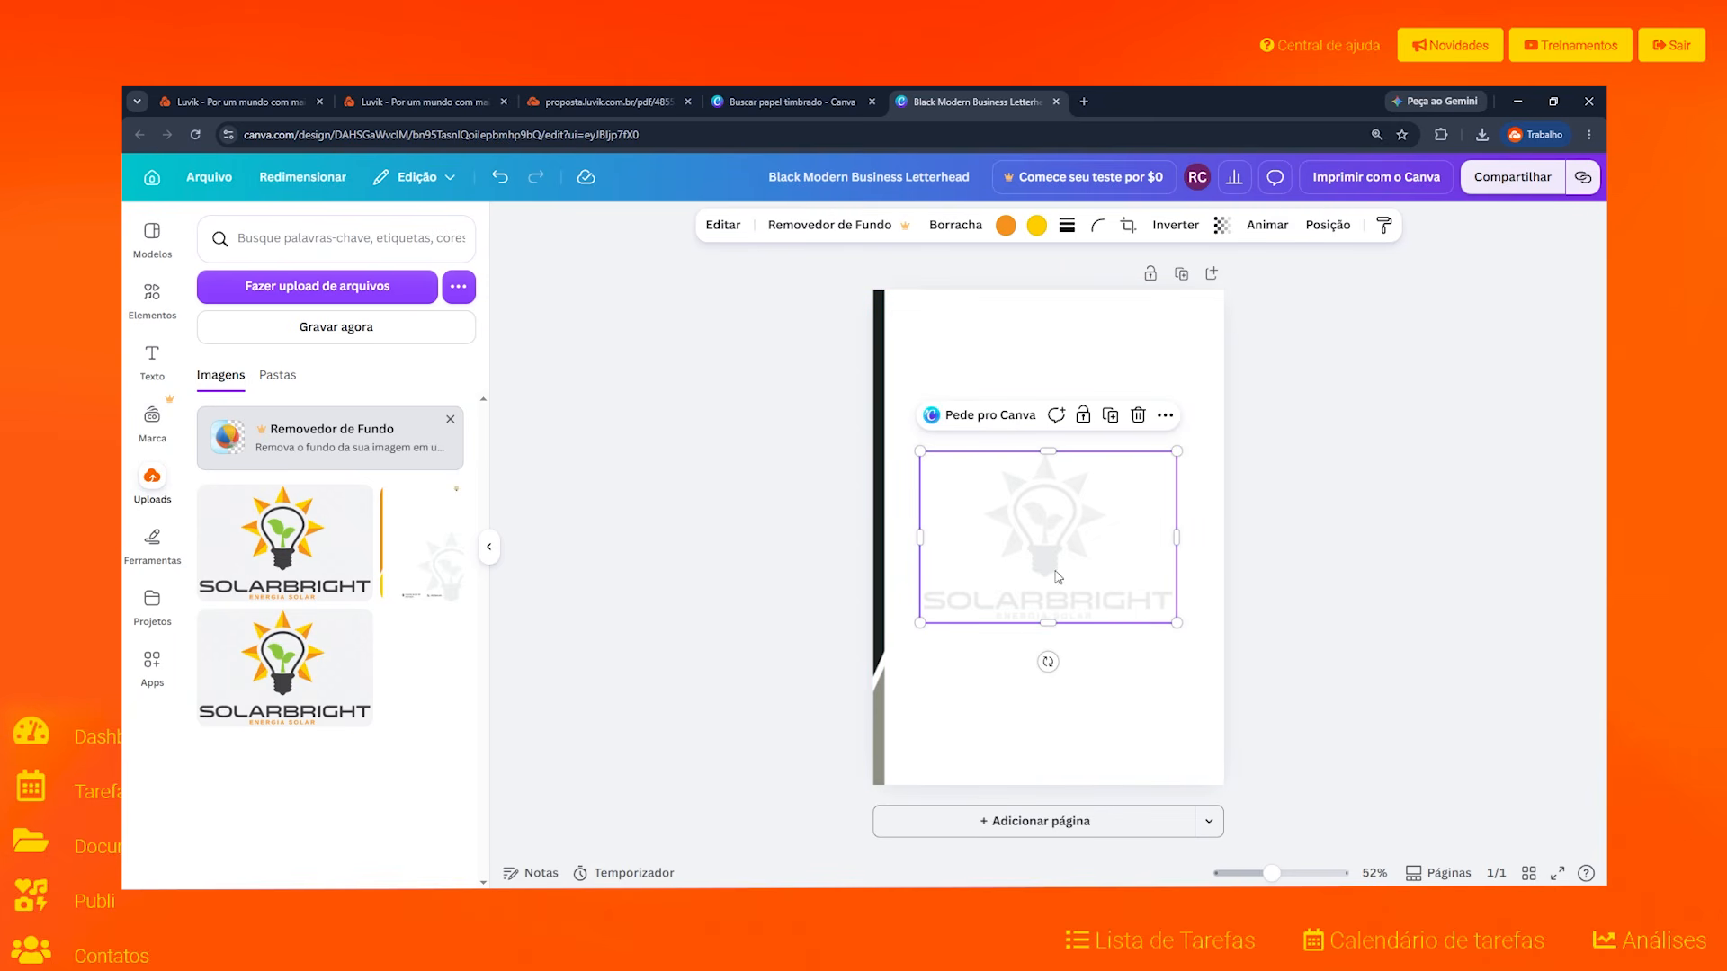
pyautogui.moveTo(1036, 516); pyautogui.dragTo(1039, 517)
pyautogui.click(1024, 343)
pyautogui.click(1053, 536)
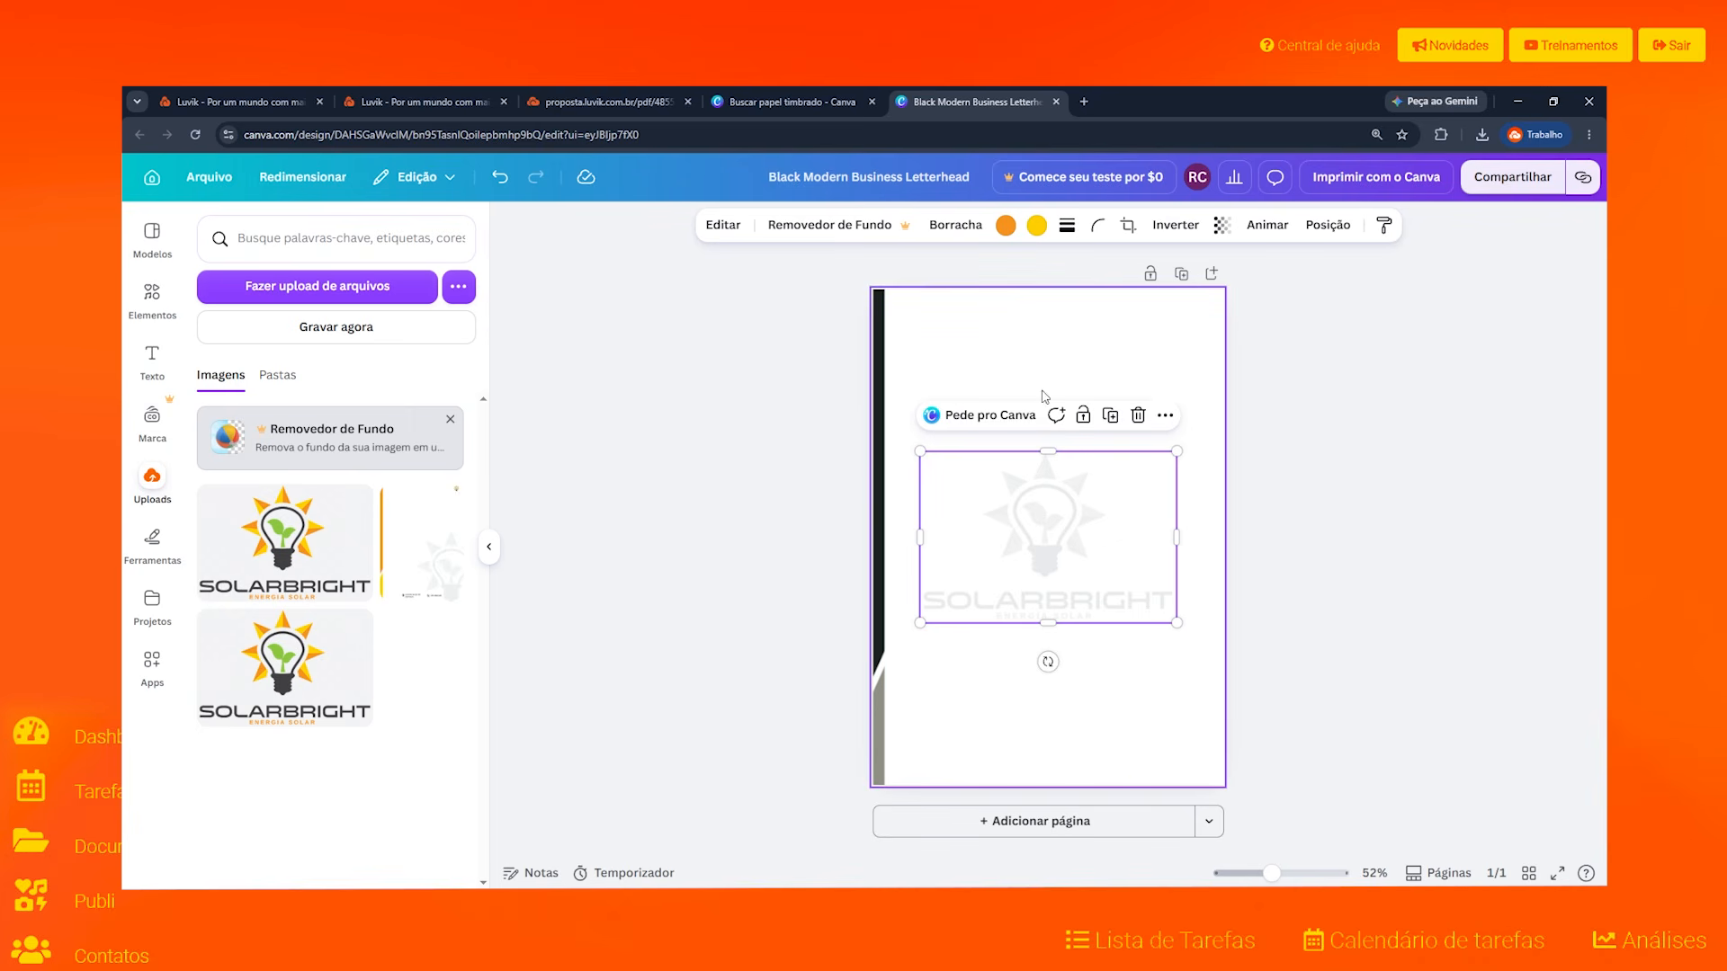
pyautogui.click(1044, 386)
pyautogui.click(1058, 553)
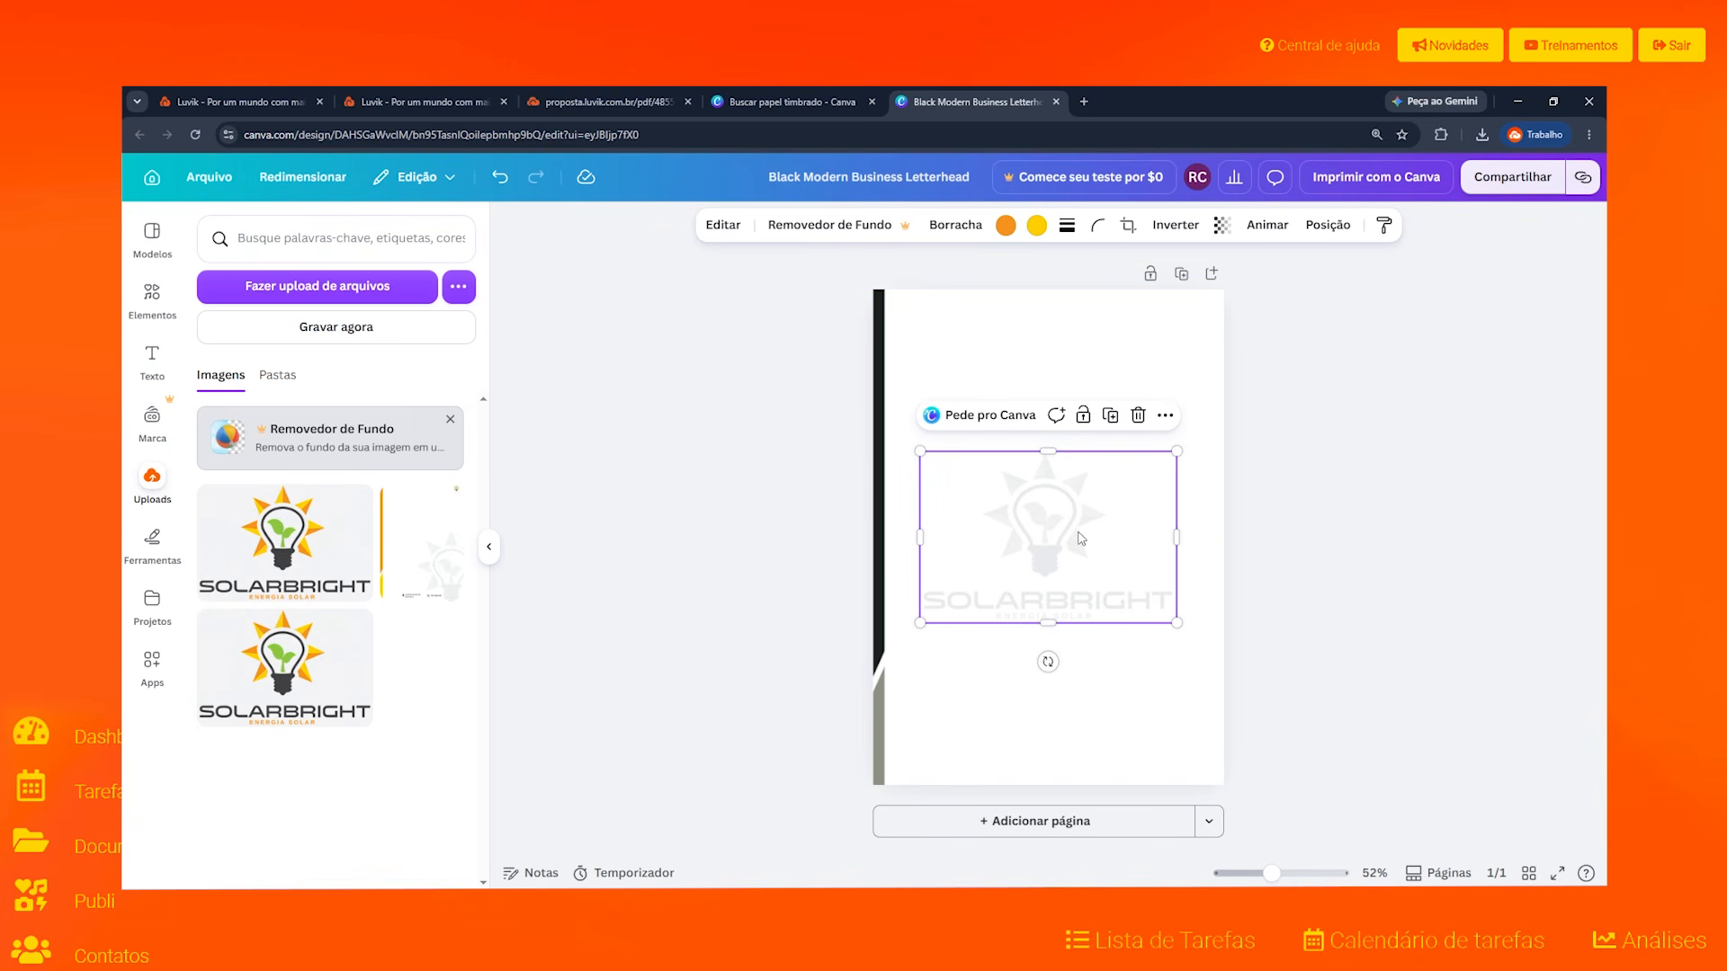
pyautogui.moveTo(1085, 543); pyautogui.dragTo(1077, 535)
# Step: Use the Position panel's align-to-page centre and middle options to centre the watermark logo
pyautogui.click(1325, 231)
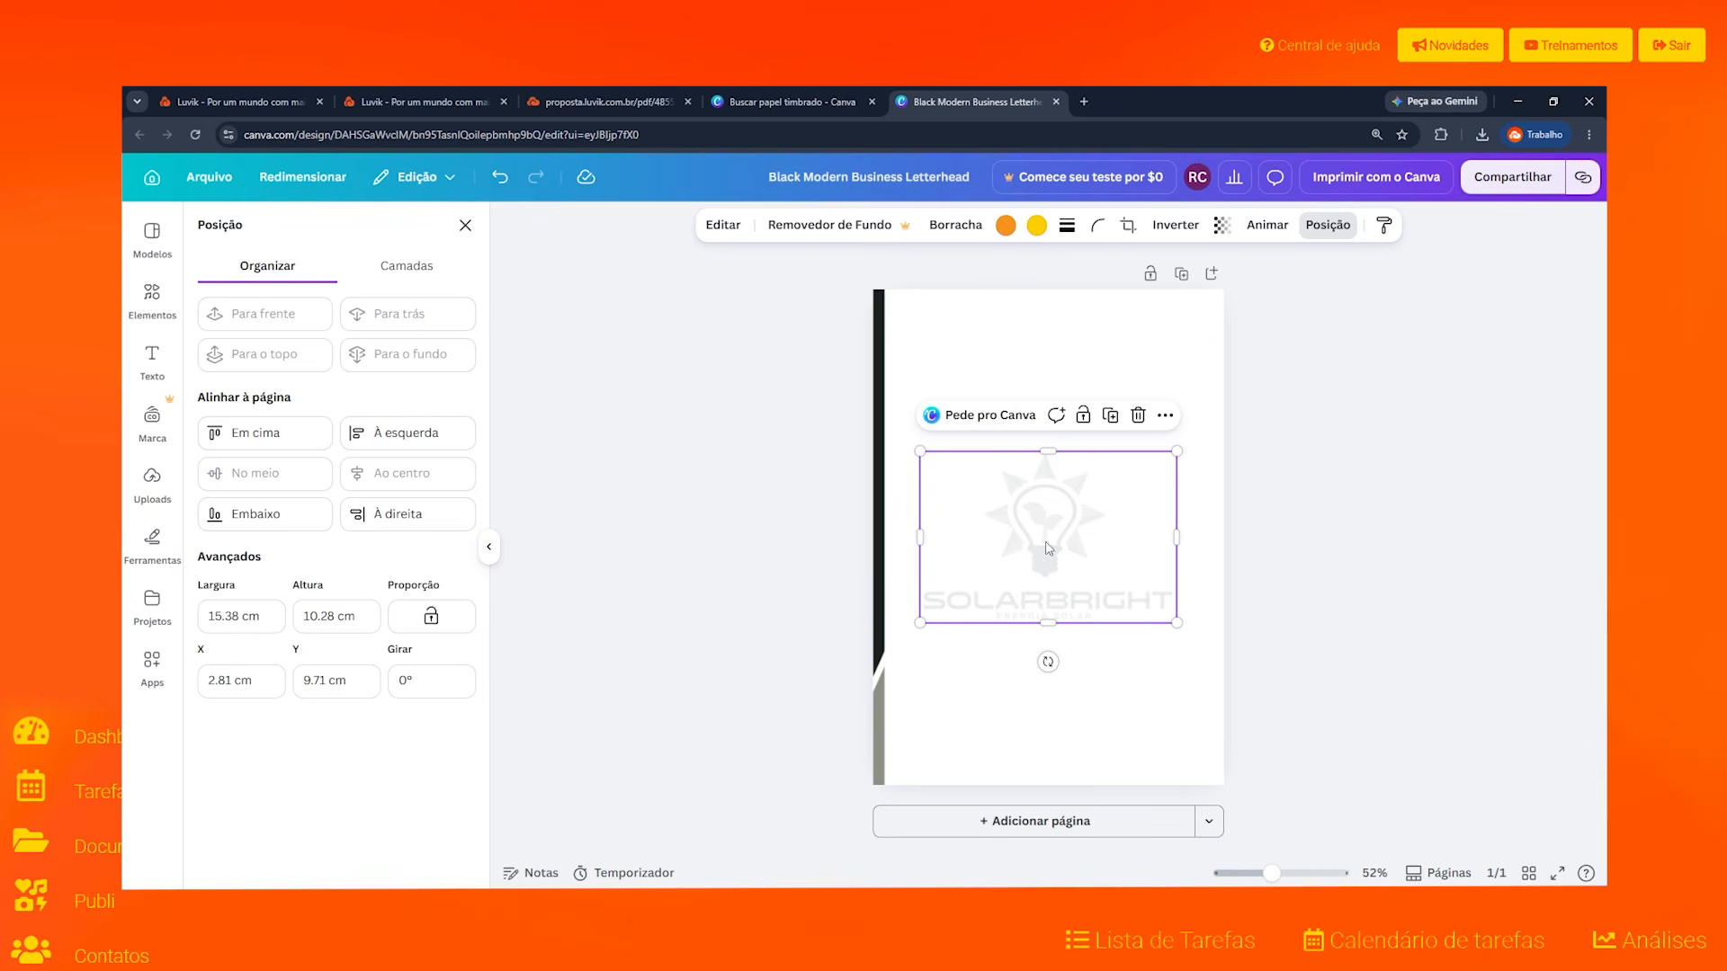
pyautogui.click(270, 422)
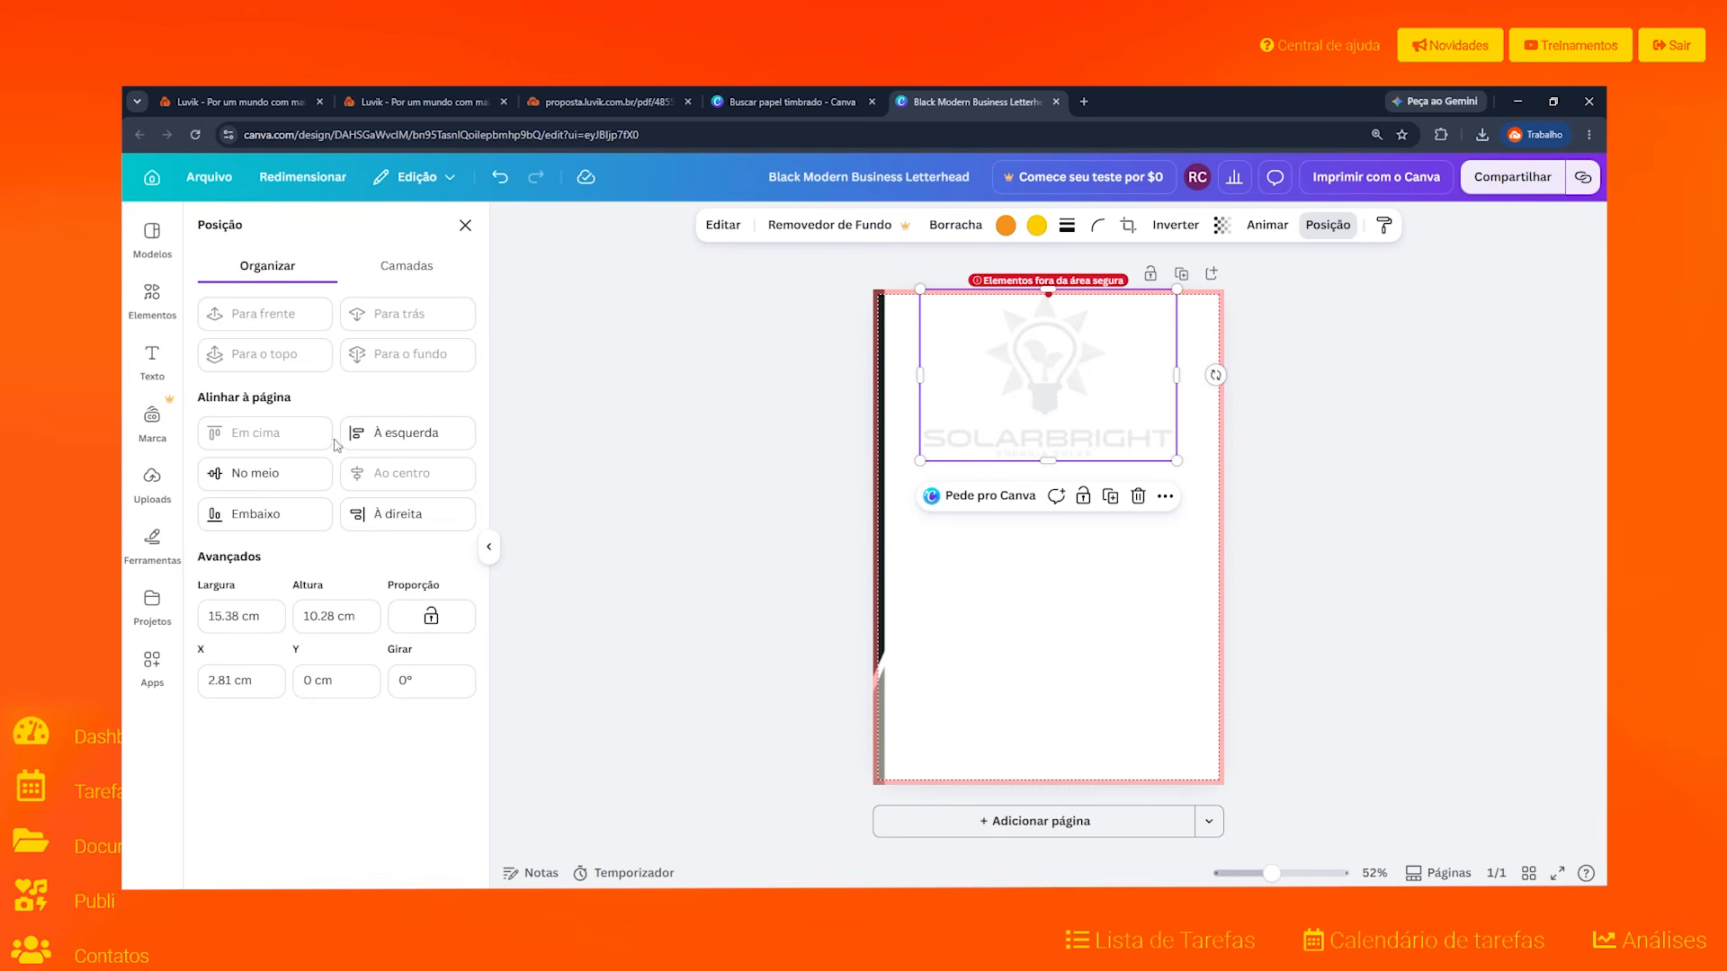
pyautogui.click(399, 443)
pyautogui.click(398, 473)
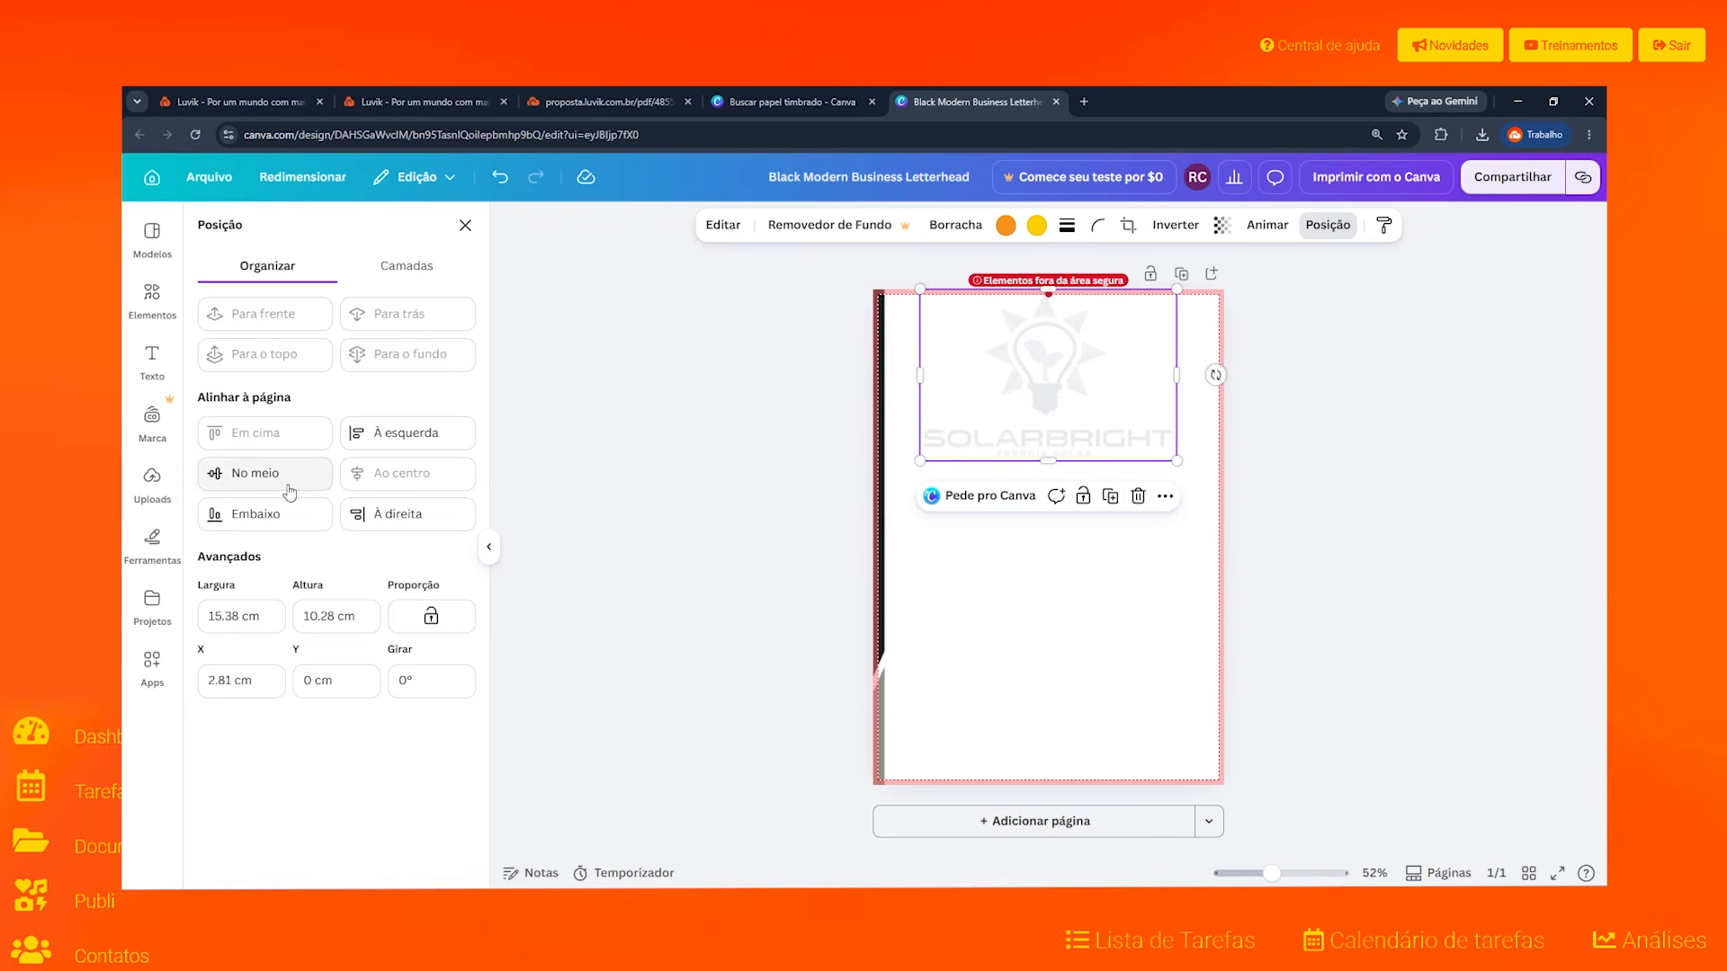
pyautogui.click(284, 477)
pyautogui.click(1080, 710)
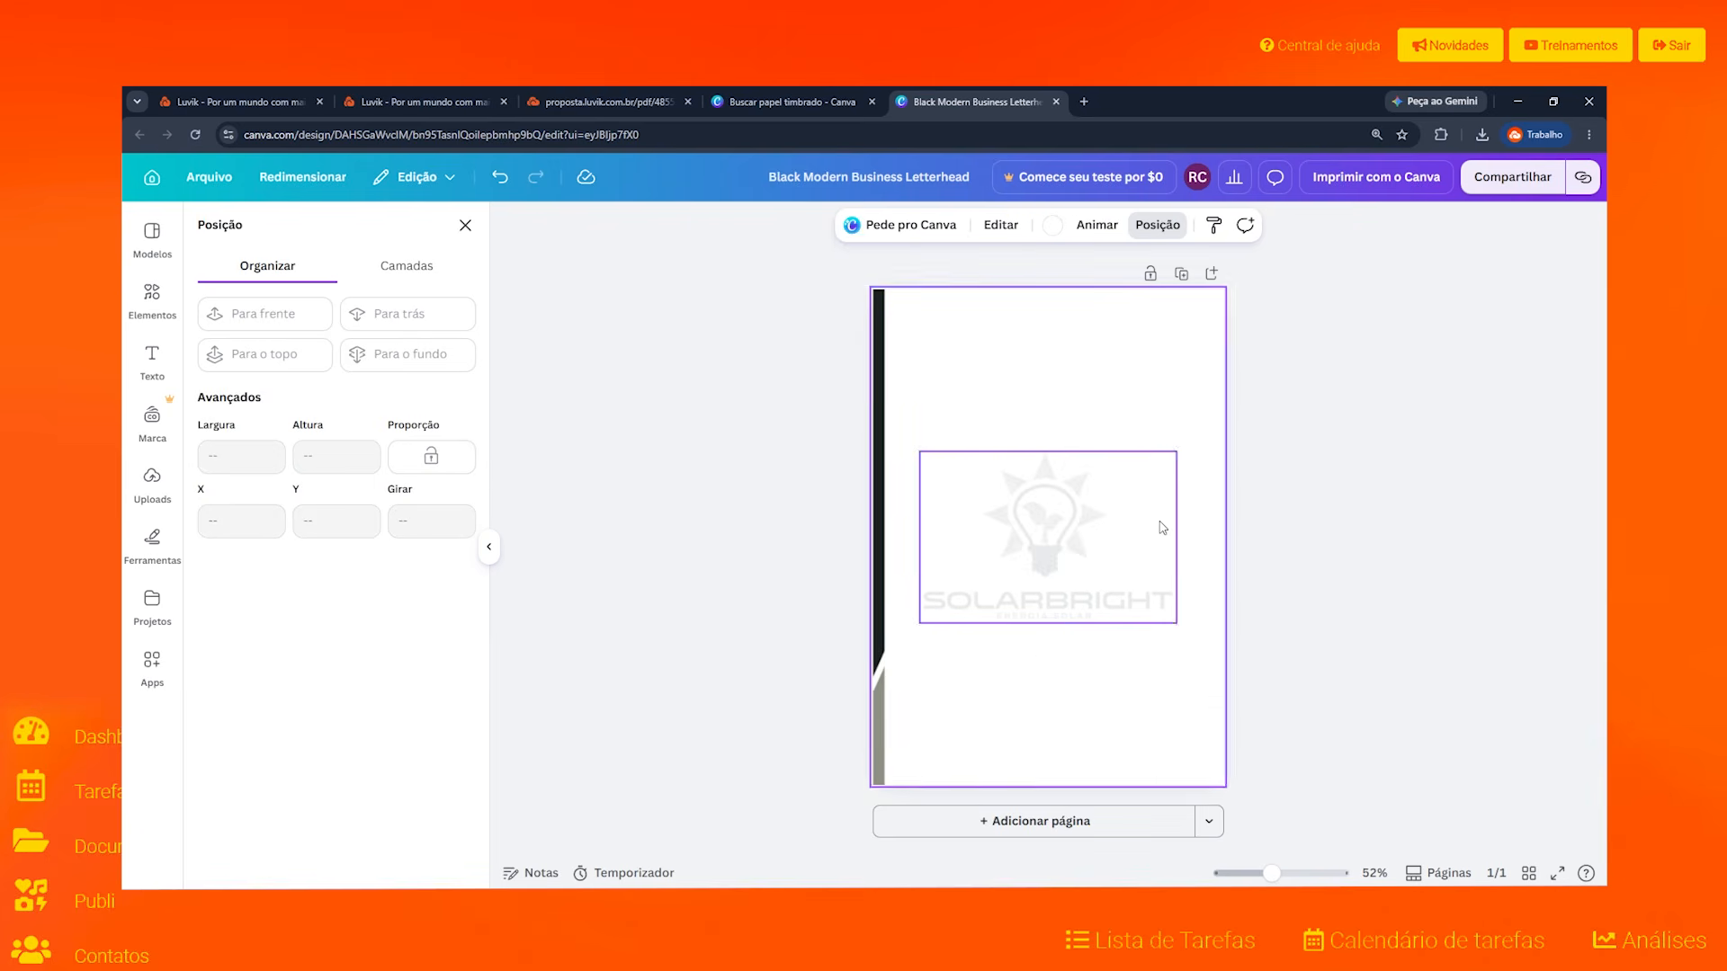
pyautogui.click(1069, 688)
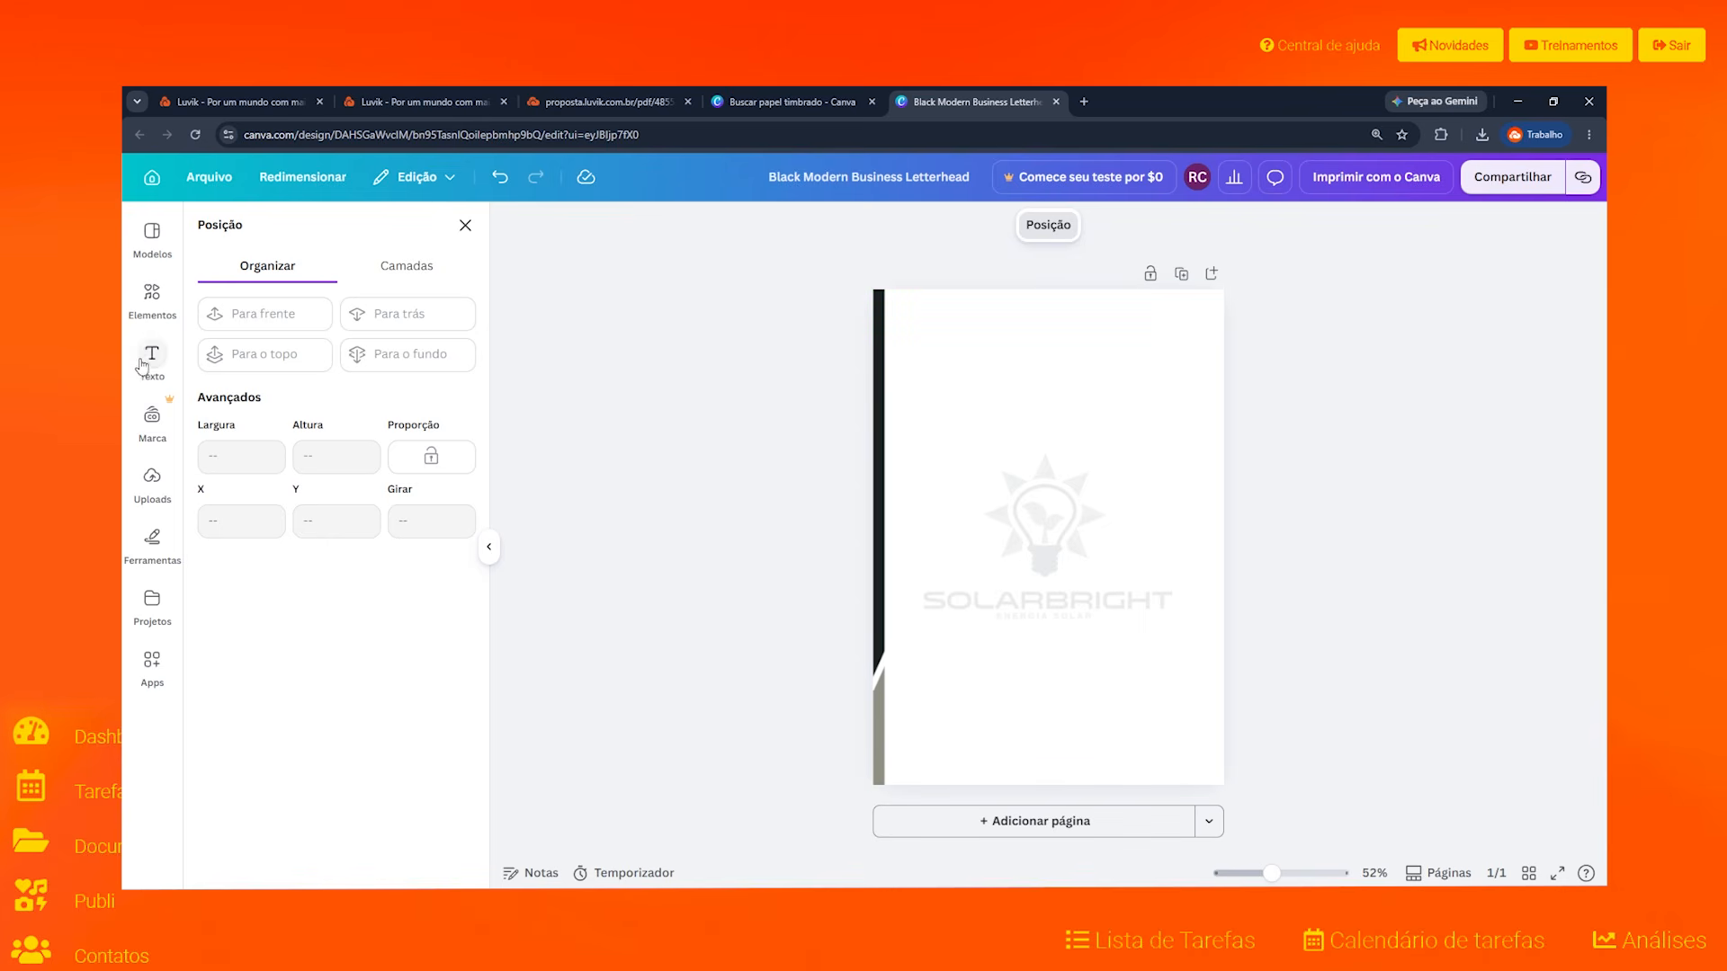
# Step: Add the full-colour SOLARBRIGHT logo from Uploads and crop it down to the bulb icon
pyautogui.click(153, 492)
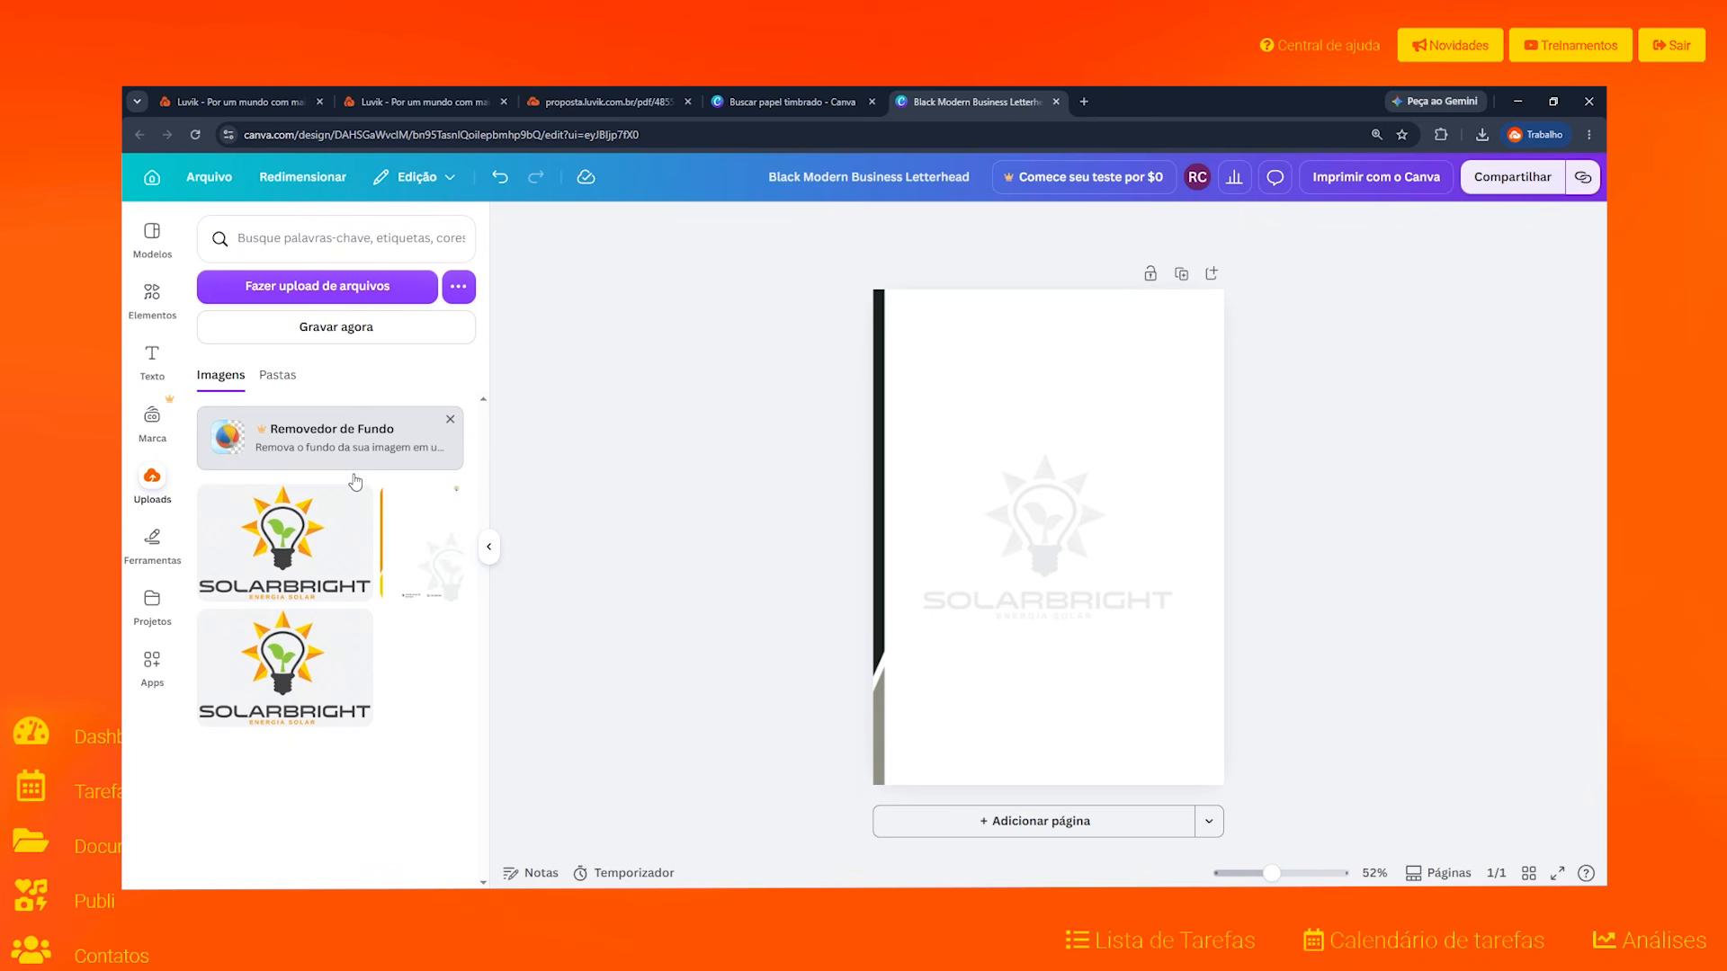
pyautogui.click(306, 553)
pyautogui.moveTo(1016, 529); pyautogui.dragTo(1021, 602)
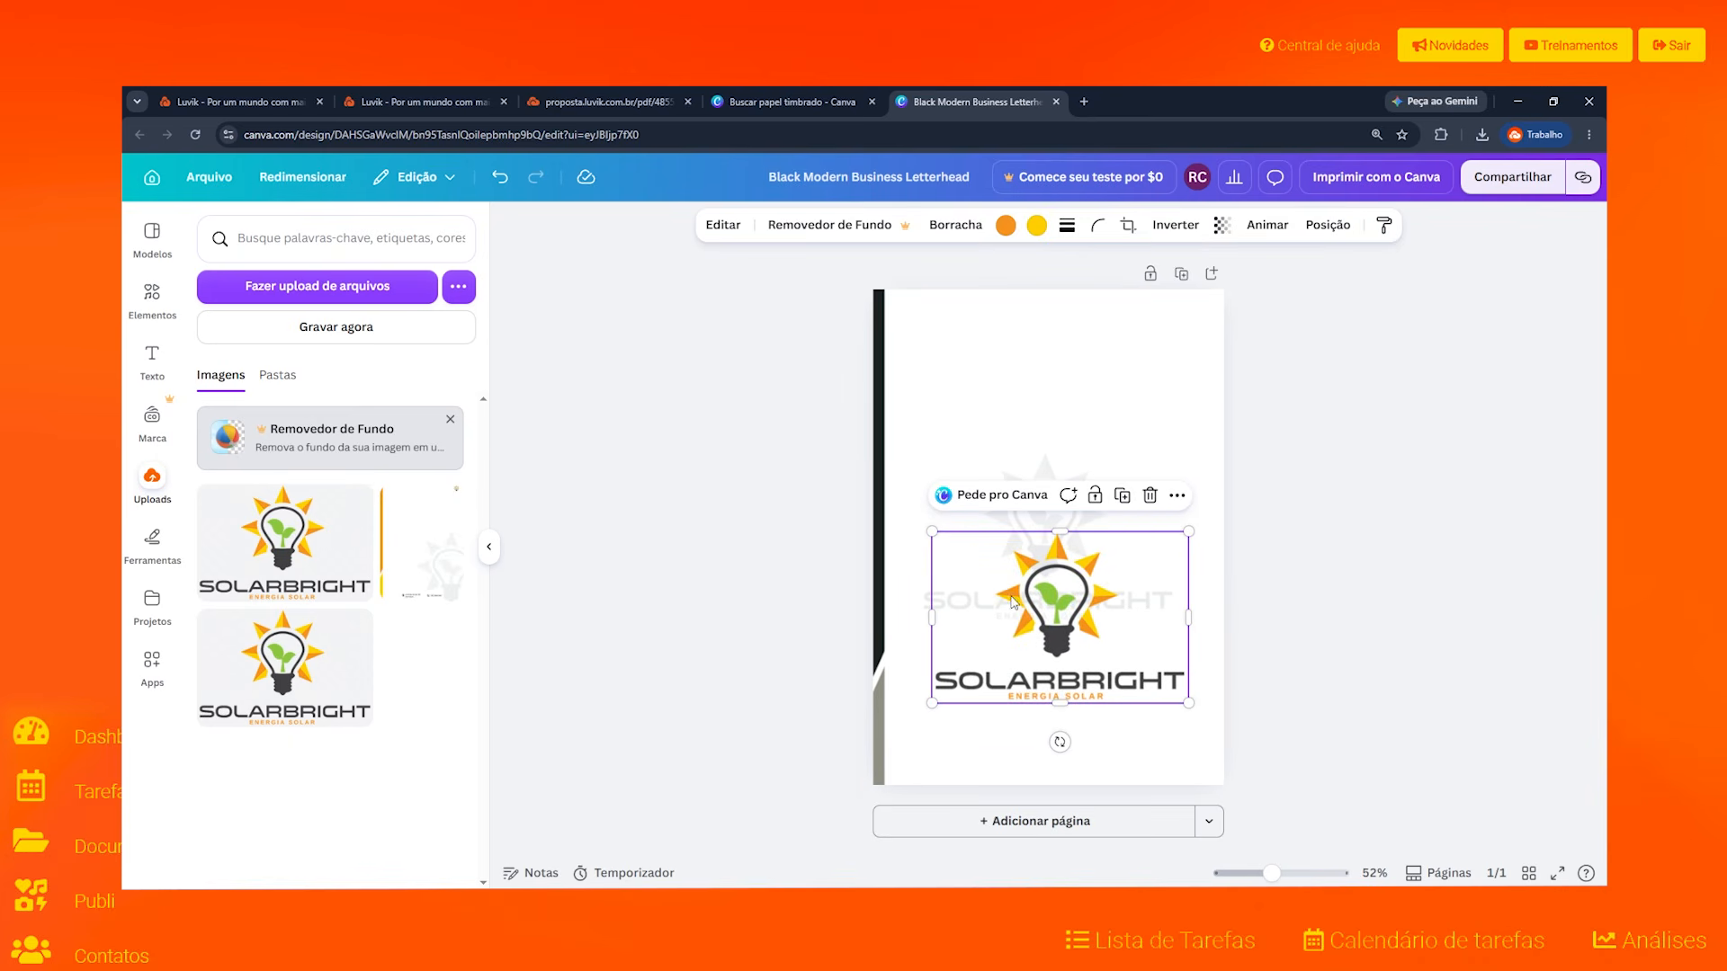
pyautogui.click(1128, 225)
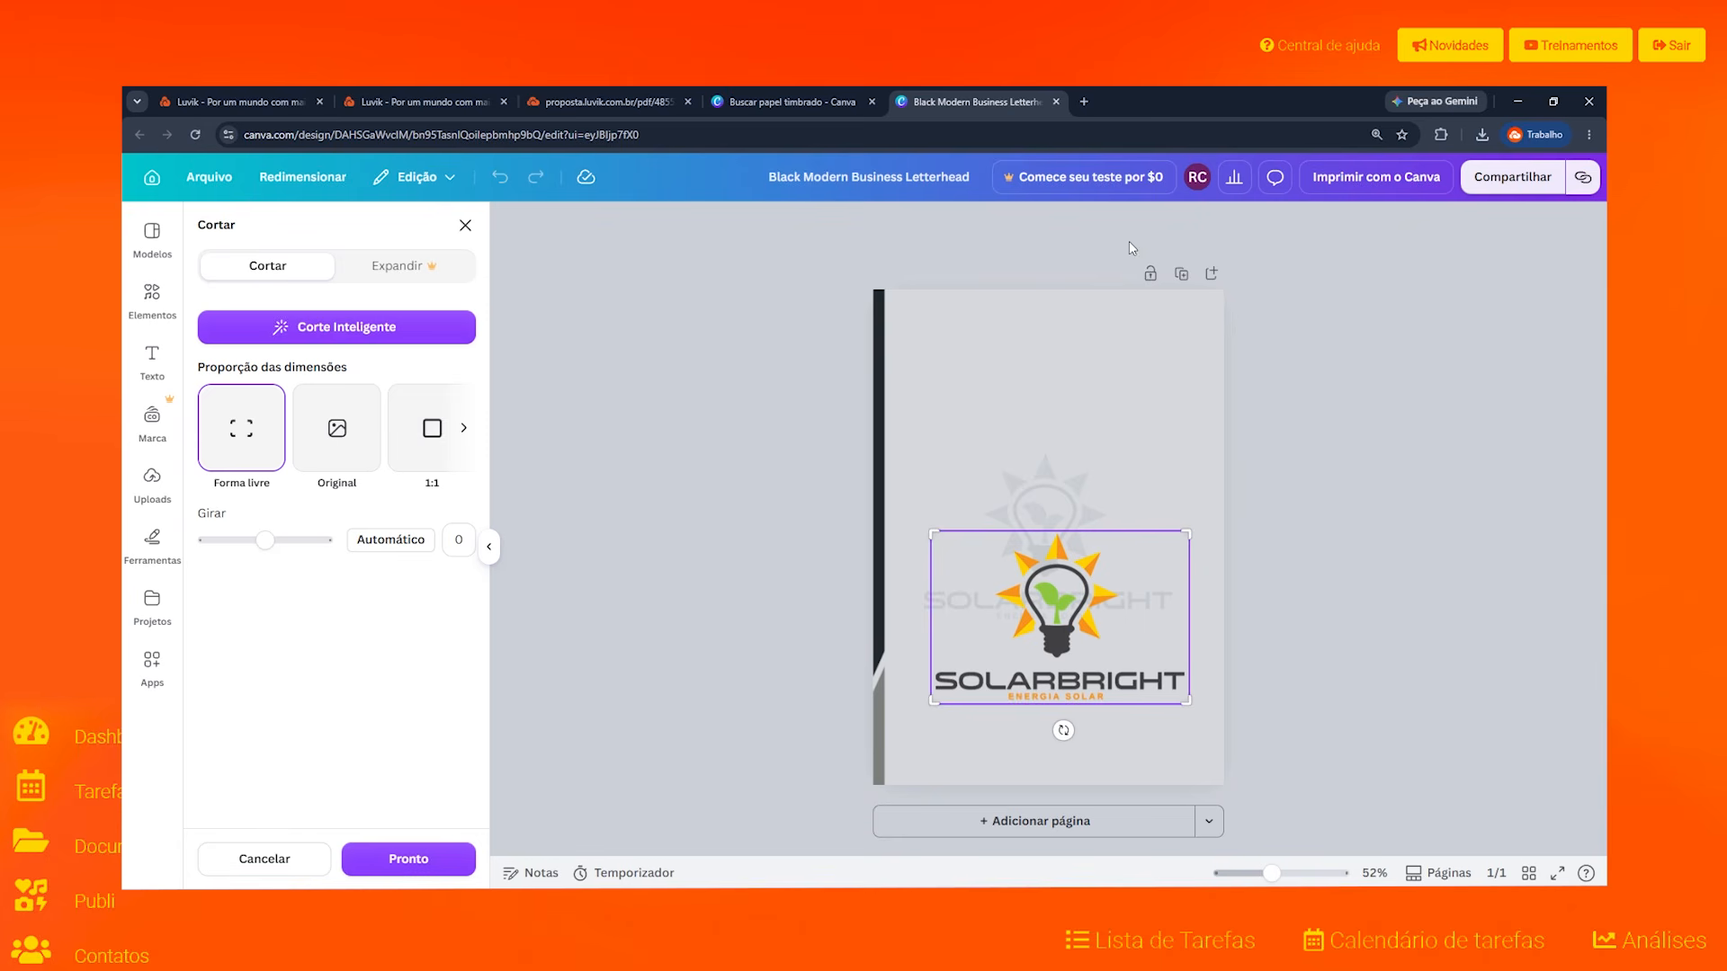
pyautogui.moveTo(1188, 700); pyautogui.dragTo(1120, 659)
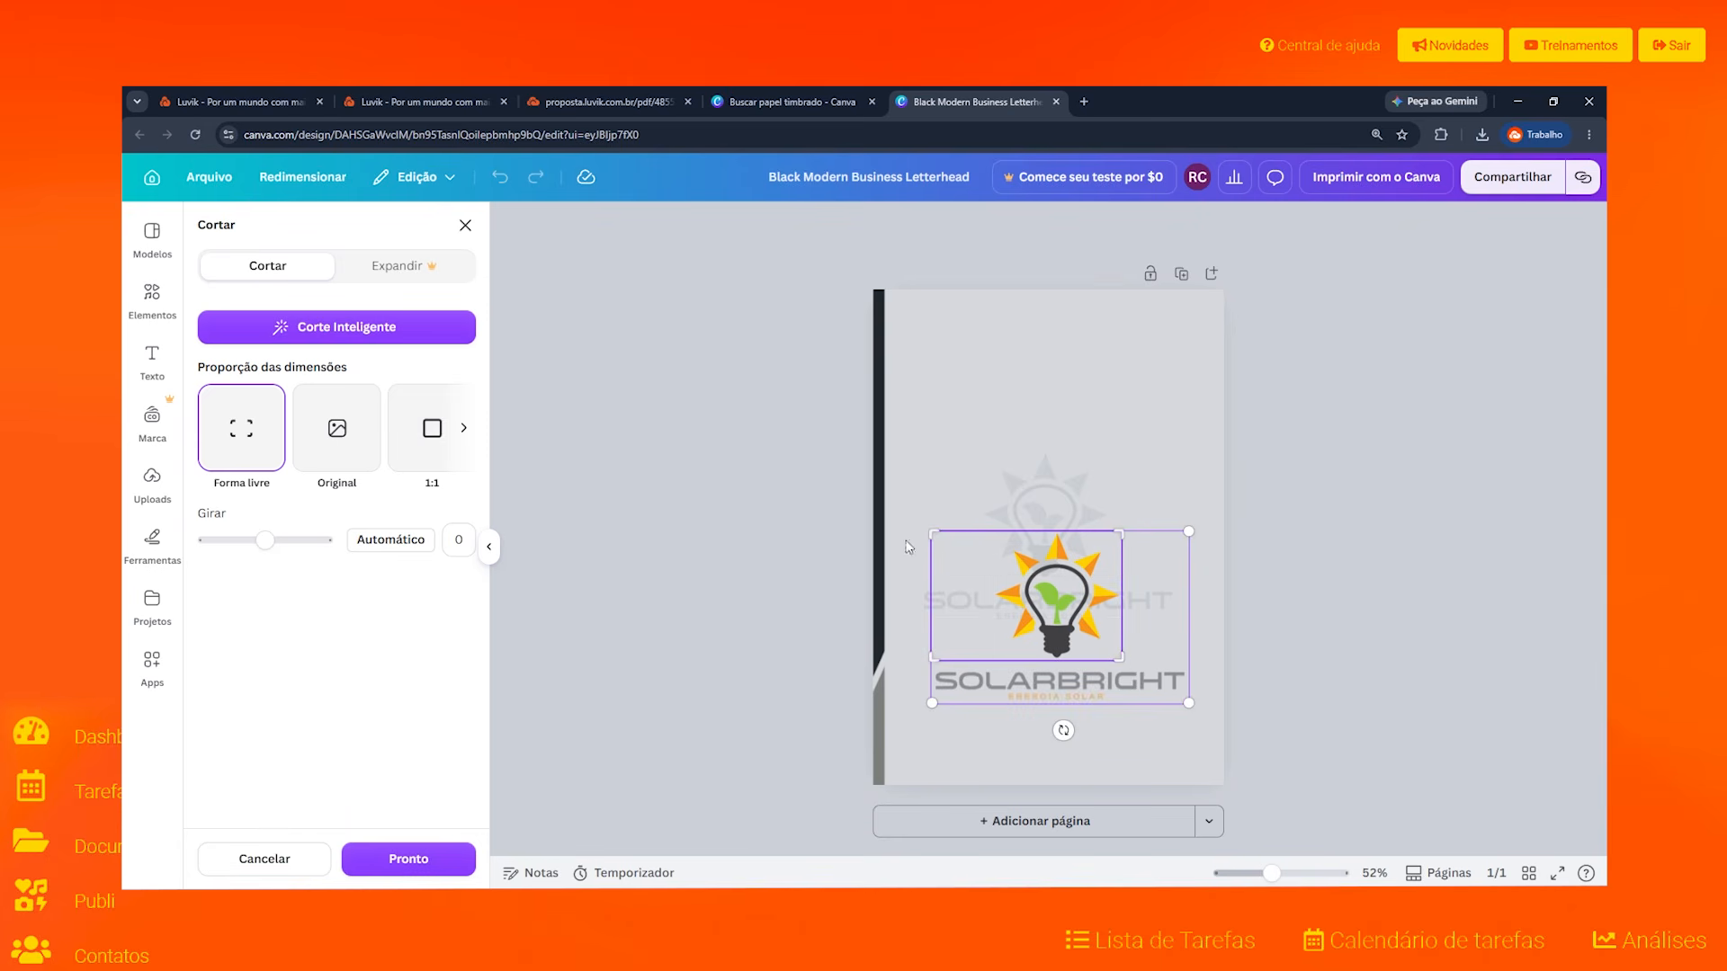
pyautogui.moveTo(931, 532); pyautogui.dragTo(994, 533)
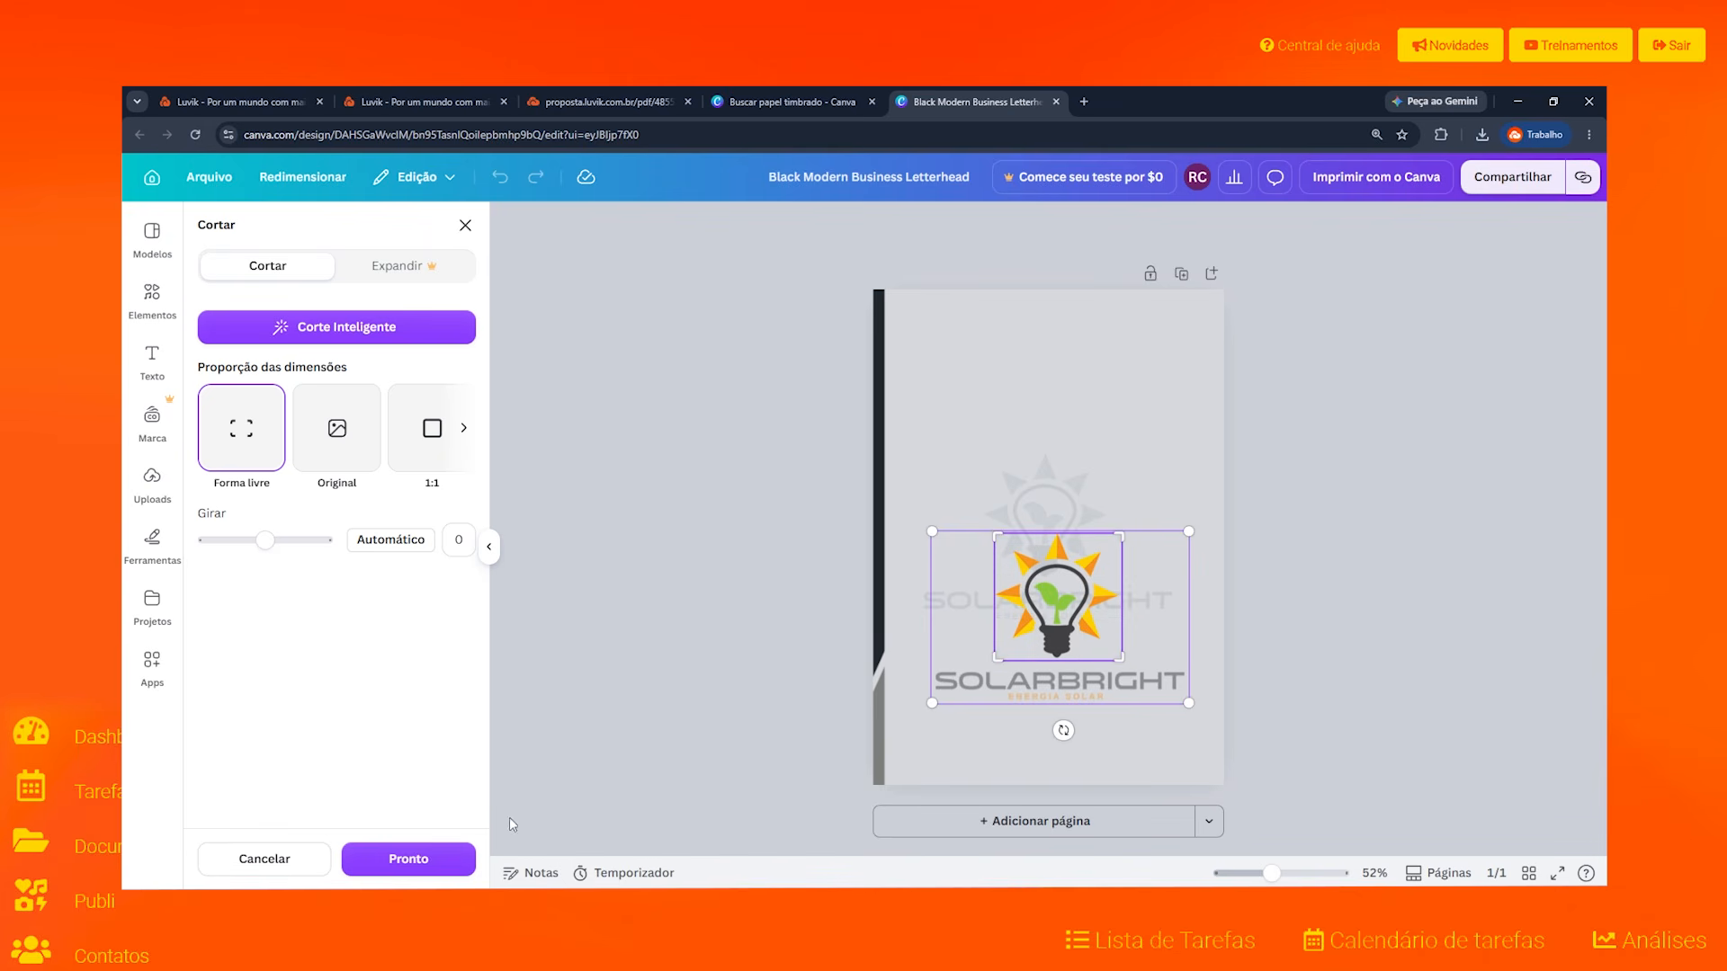
pyautogui.click(432, 868)
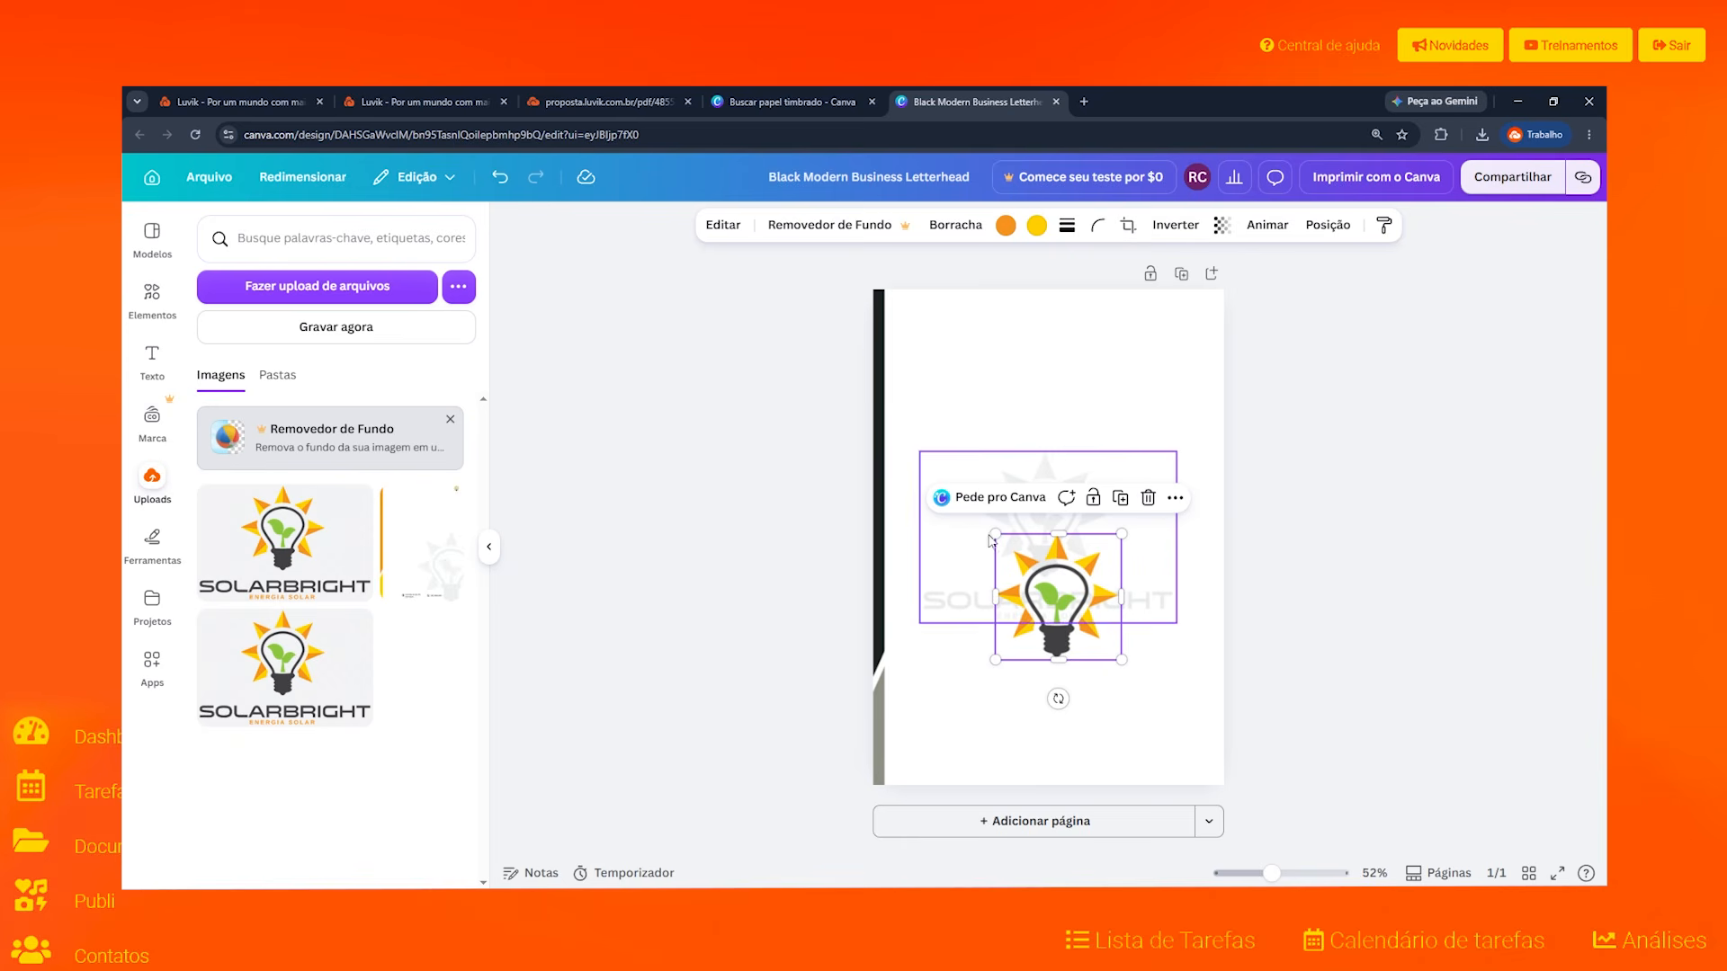
# Step: Shrink the bulb icon and place it in the page's top-right corner, inside the safe area
pyautogui.moveTo(995, 533); pyautogui.dragTo(1203, 308)
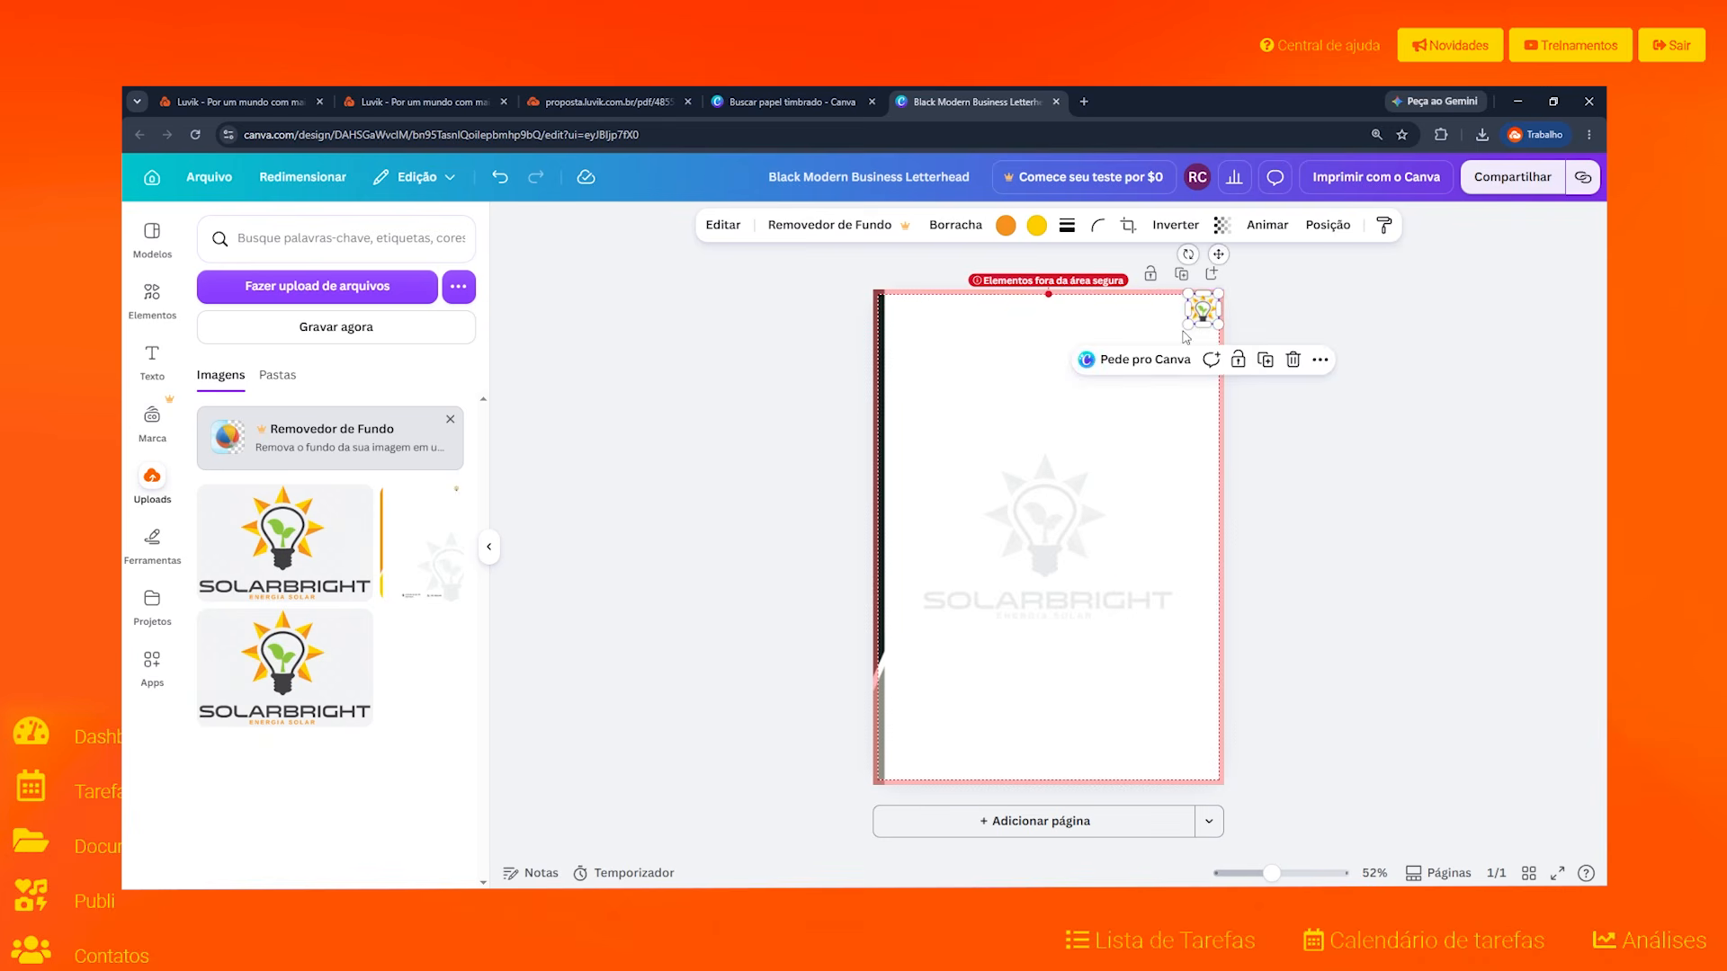
pyautogui.click(1131, 386)
pyautogui.click(1380, 405)
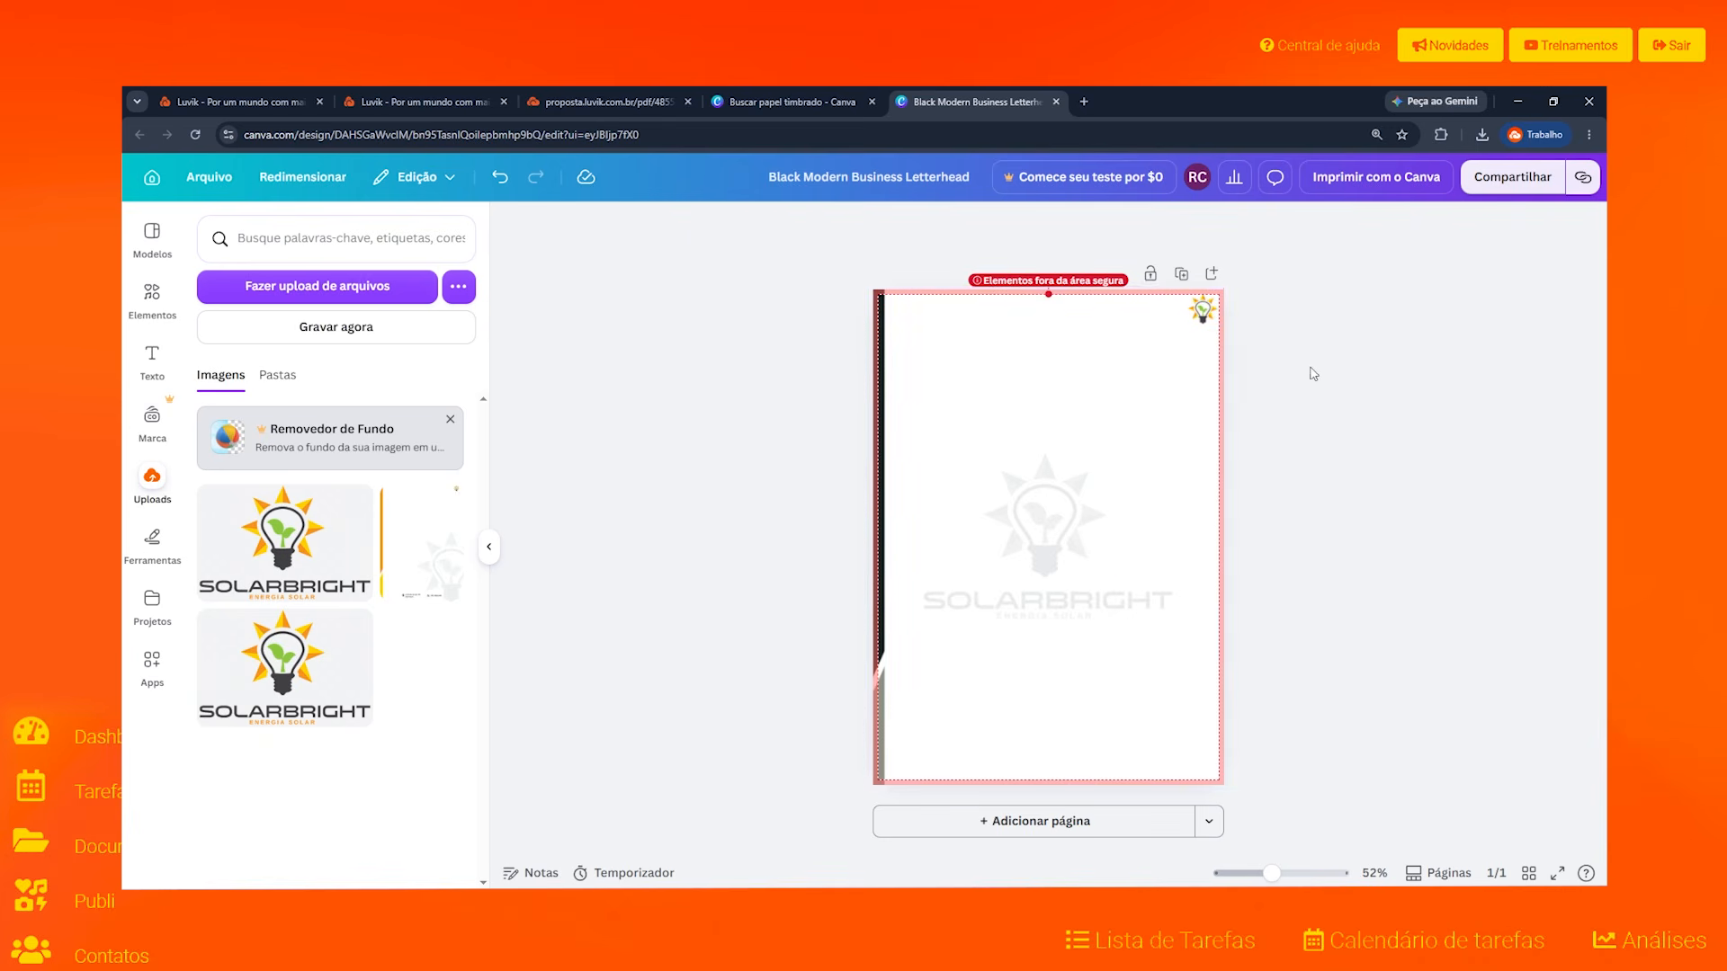
pyautogui.scroll(1, 1246, 343)
pyautogui.click(1103, 392)
pyautogui.click(771, 366)
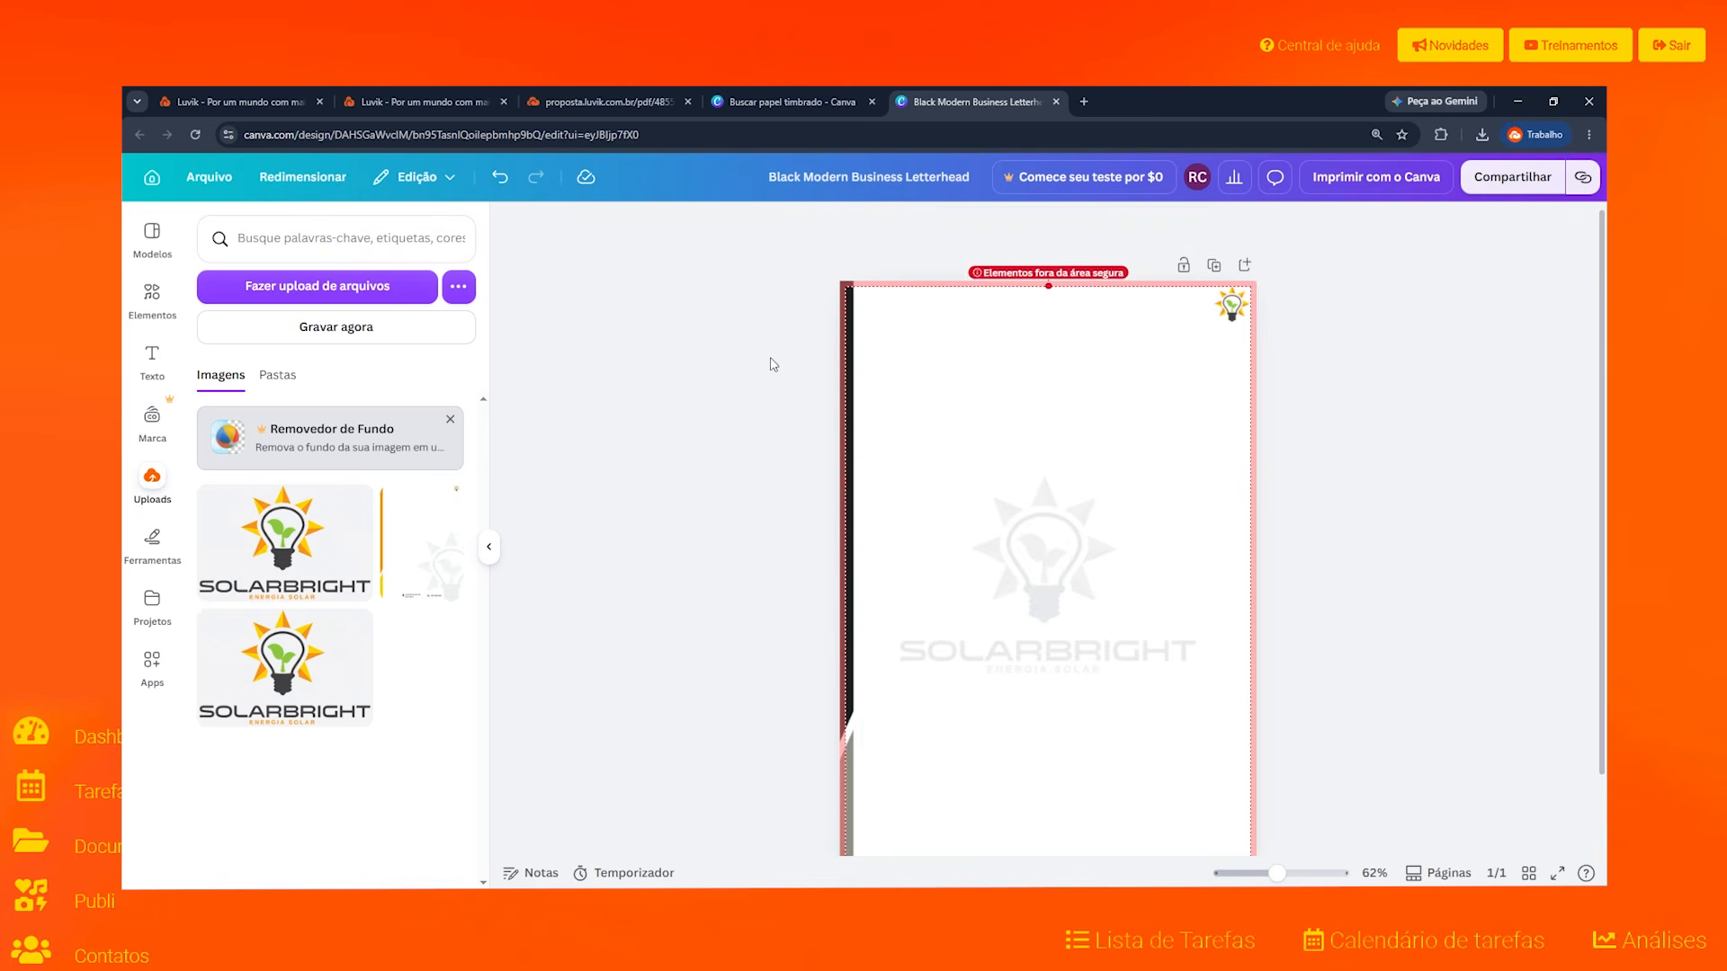
pyautogui.click(936, 353)
pyautogui.click(1231, 310)
pyautogui.moveTo(1231, 310); pyautogui.dragTo(1225, 308)
pyautogui.click(1022, 351)
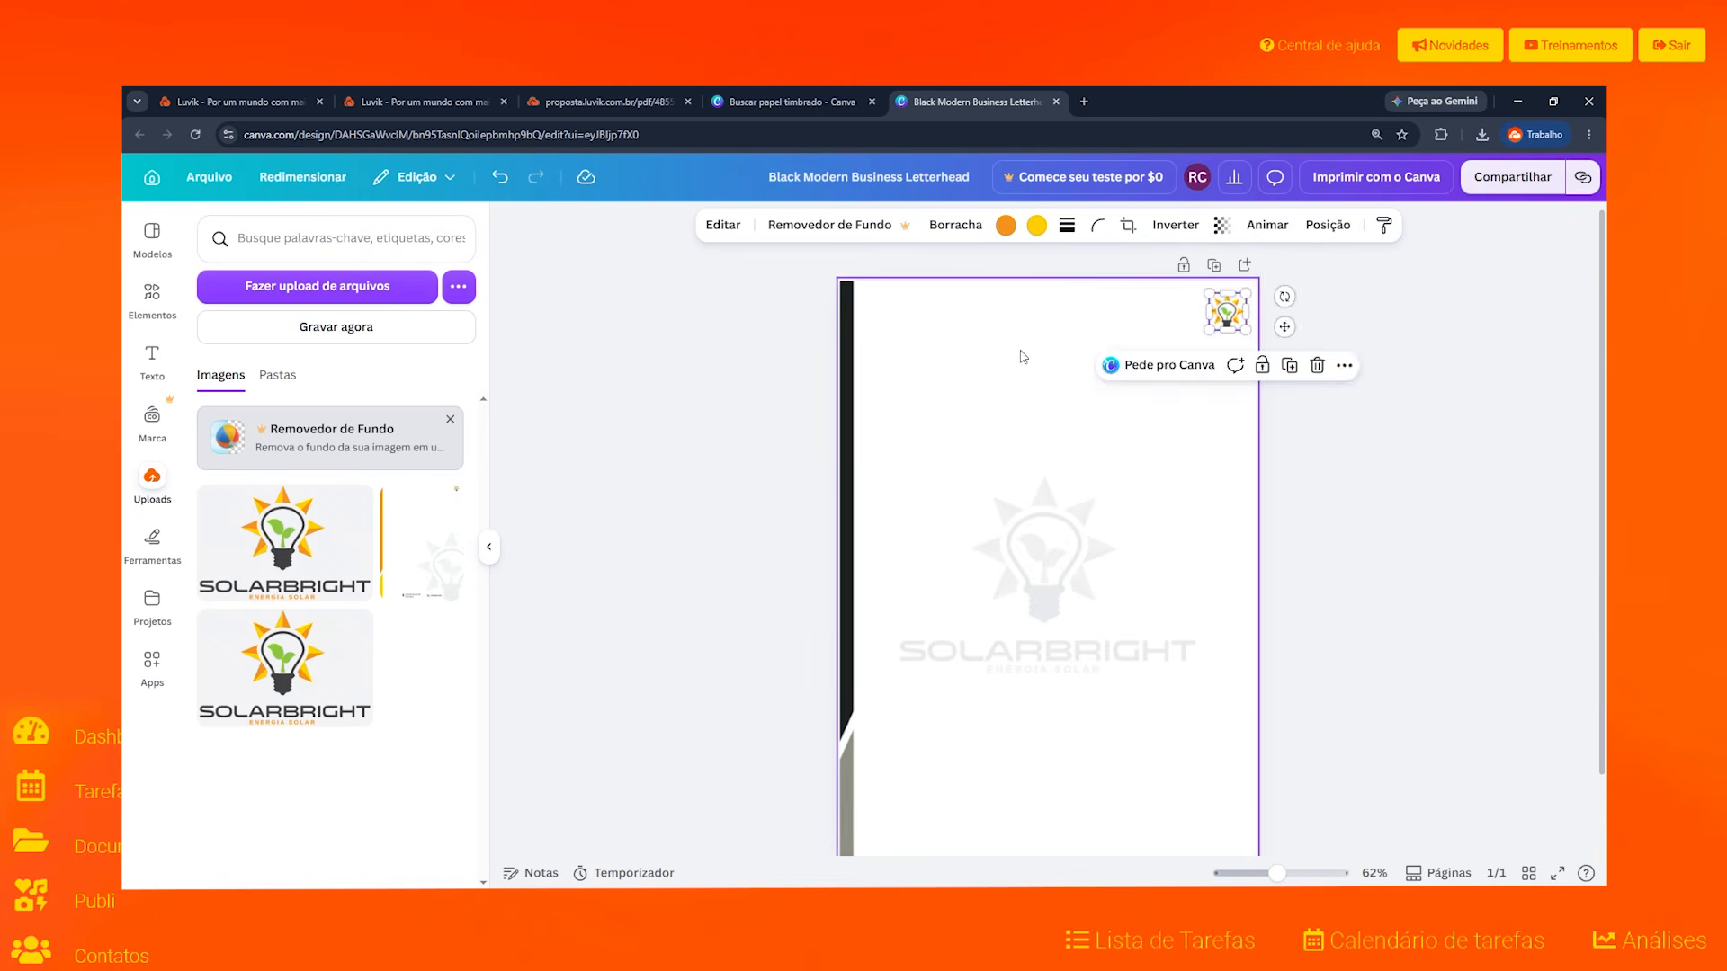
pyautogui.scroll(-1, 1153, 532)
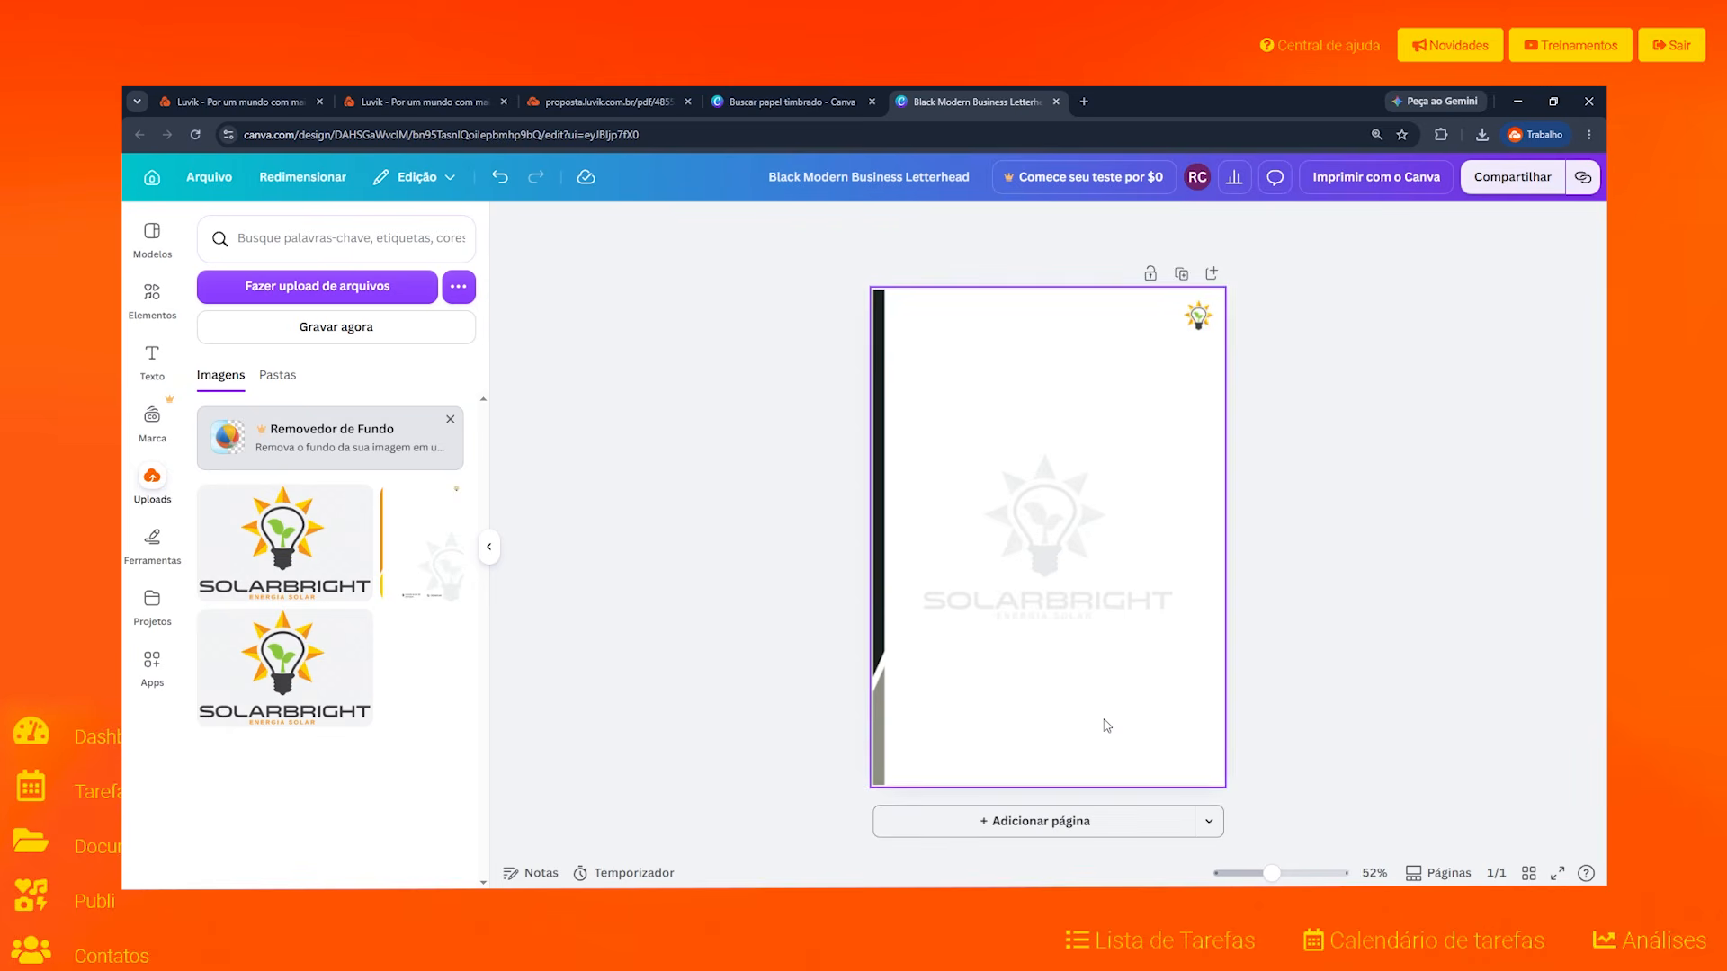
pyautogui.scroll(1, 1132, 485)
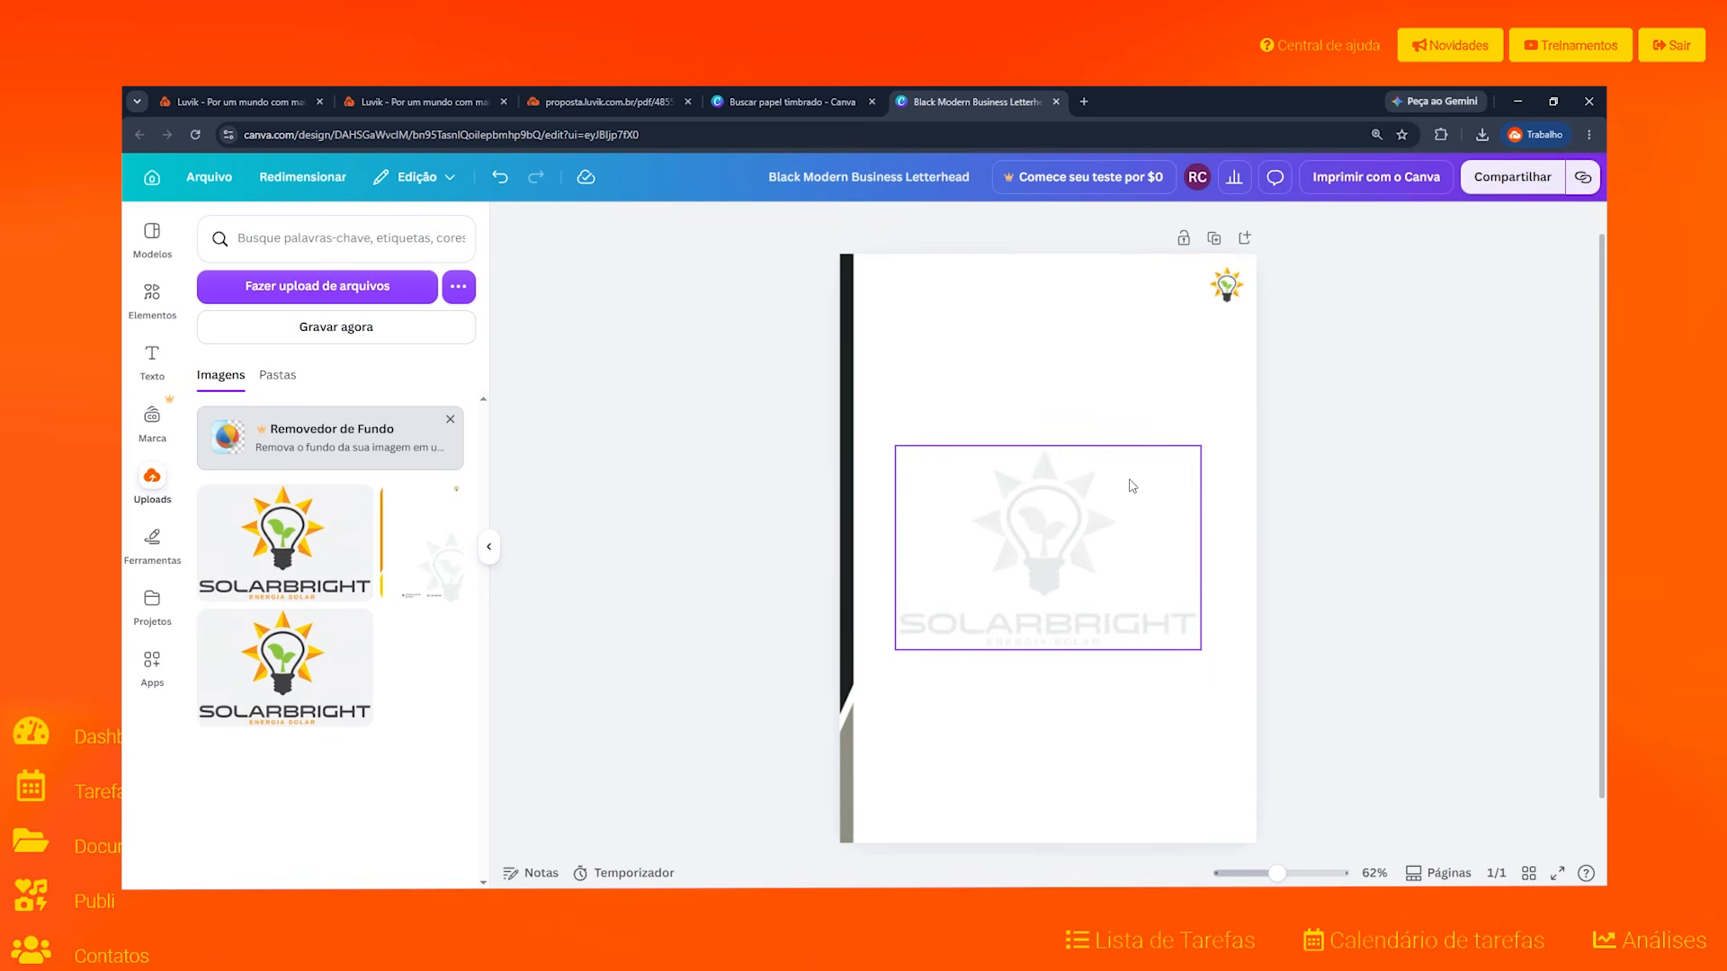
# Step: Recolour the dark left vertical bar orange using the logo's photo colours
pyautogui.click(844, 567)
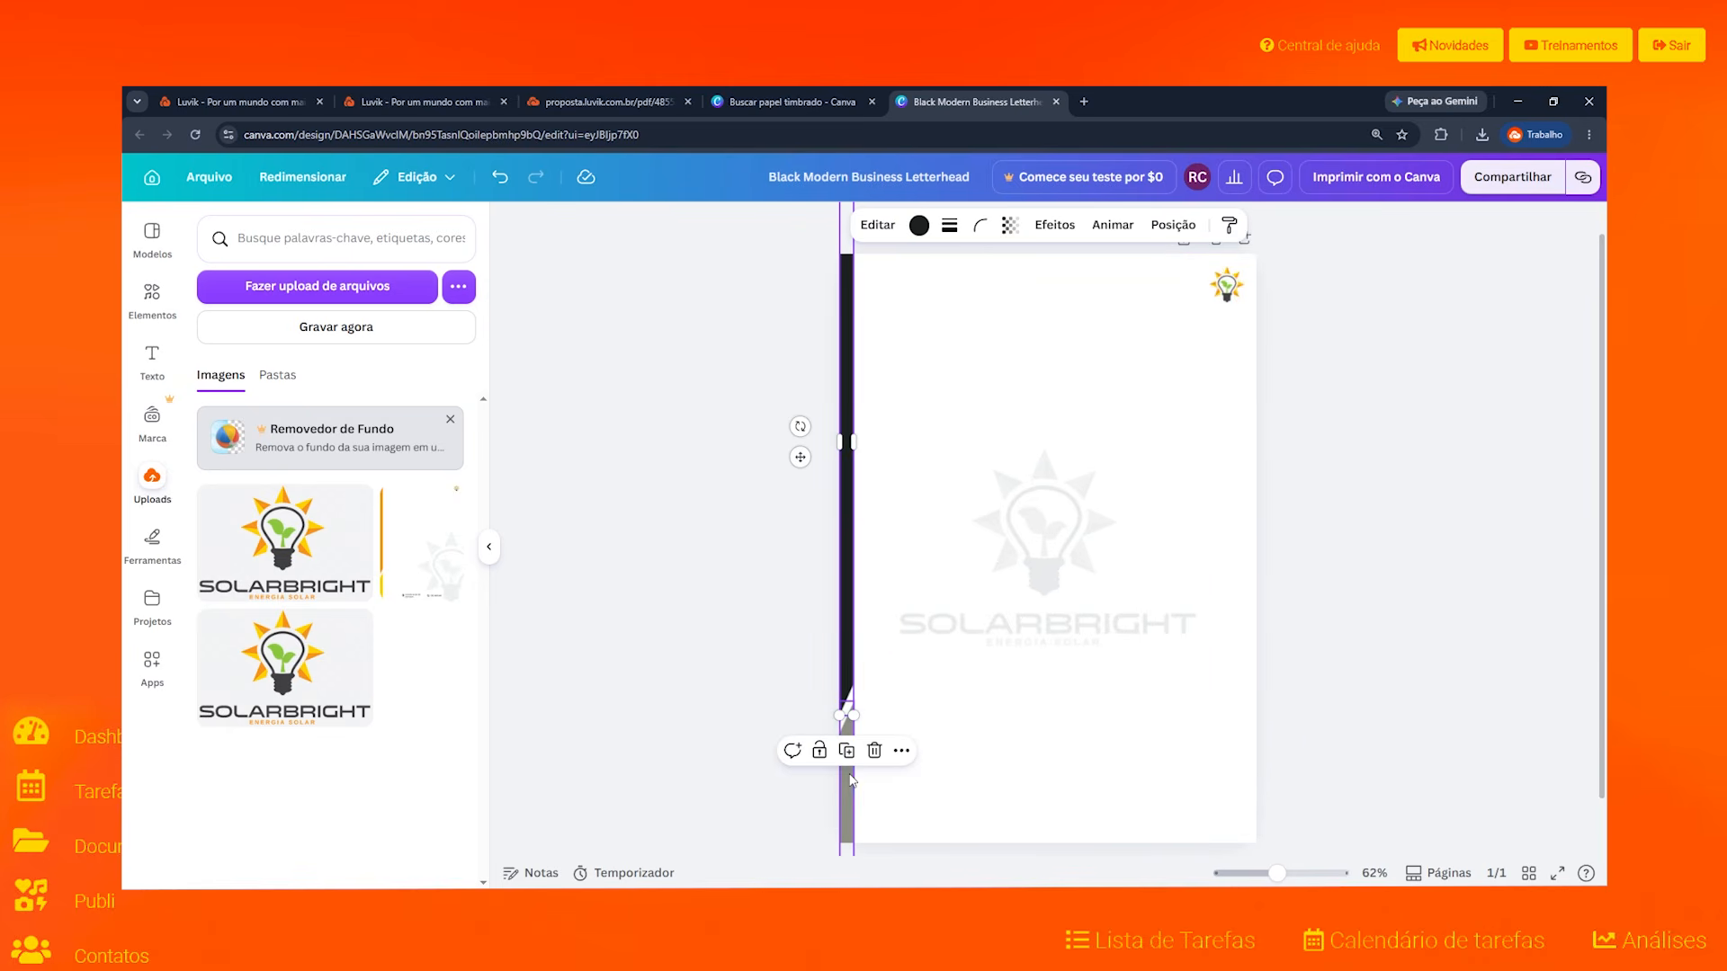
pyautogui.click(1226, 285)
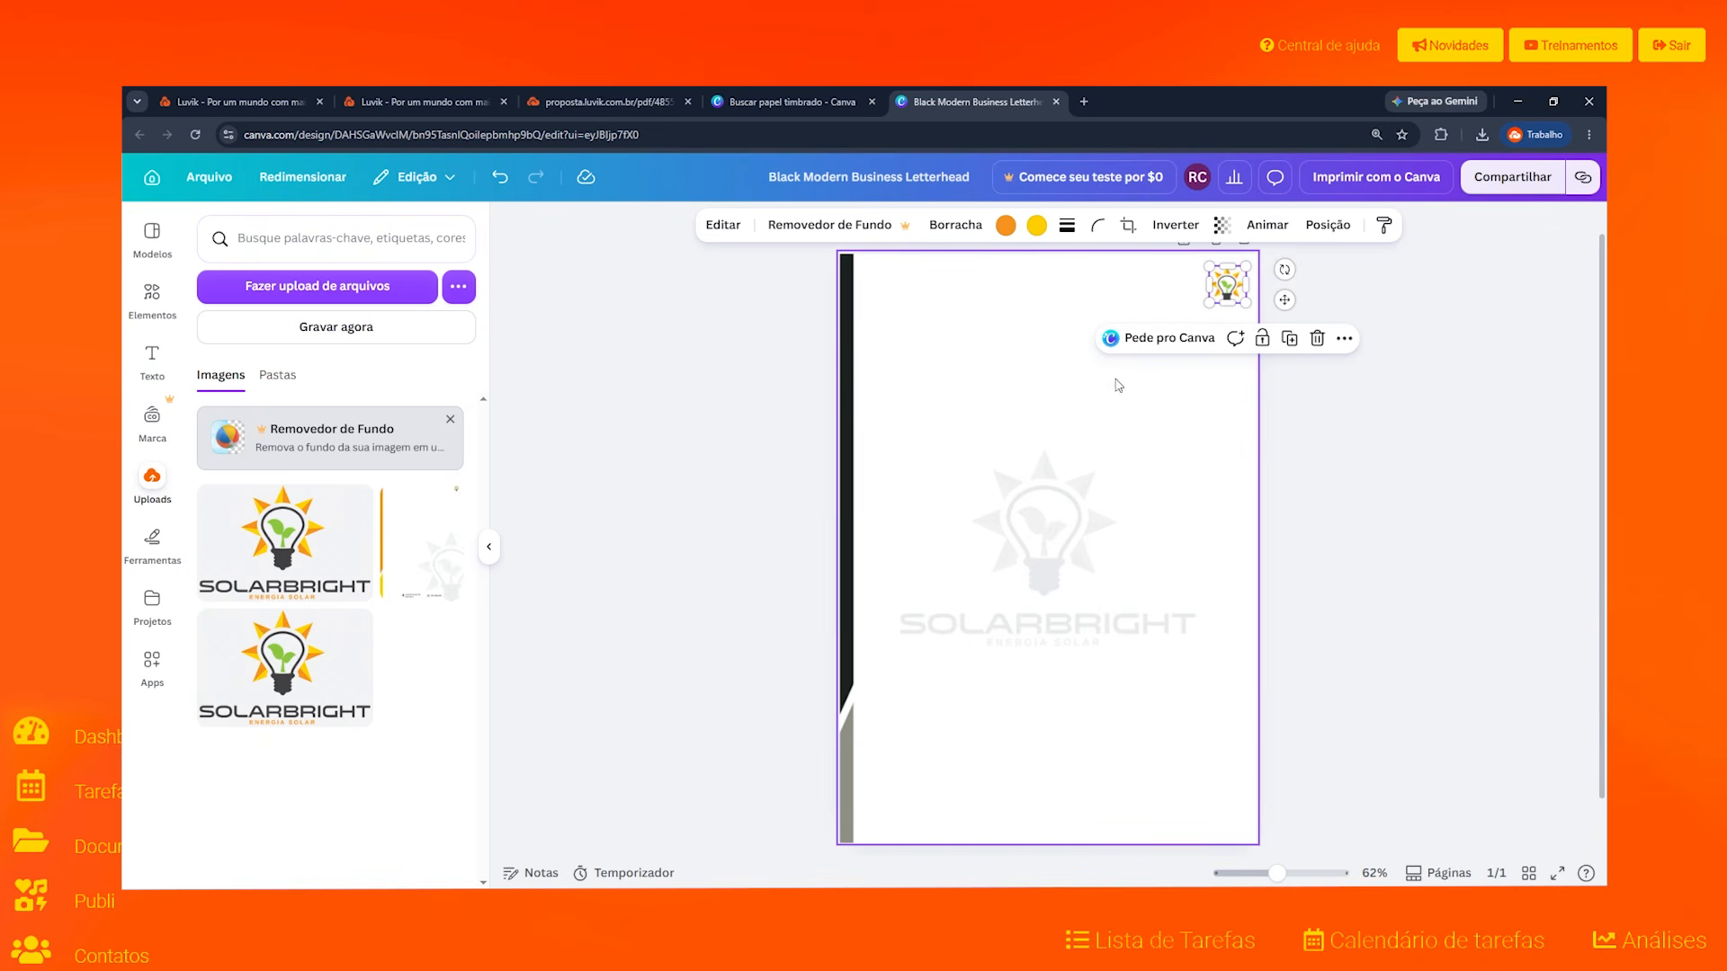
pyautogui.click(850, 520)
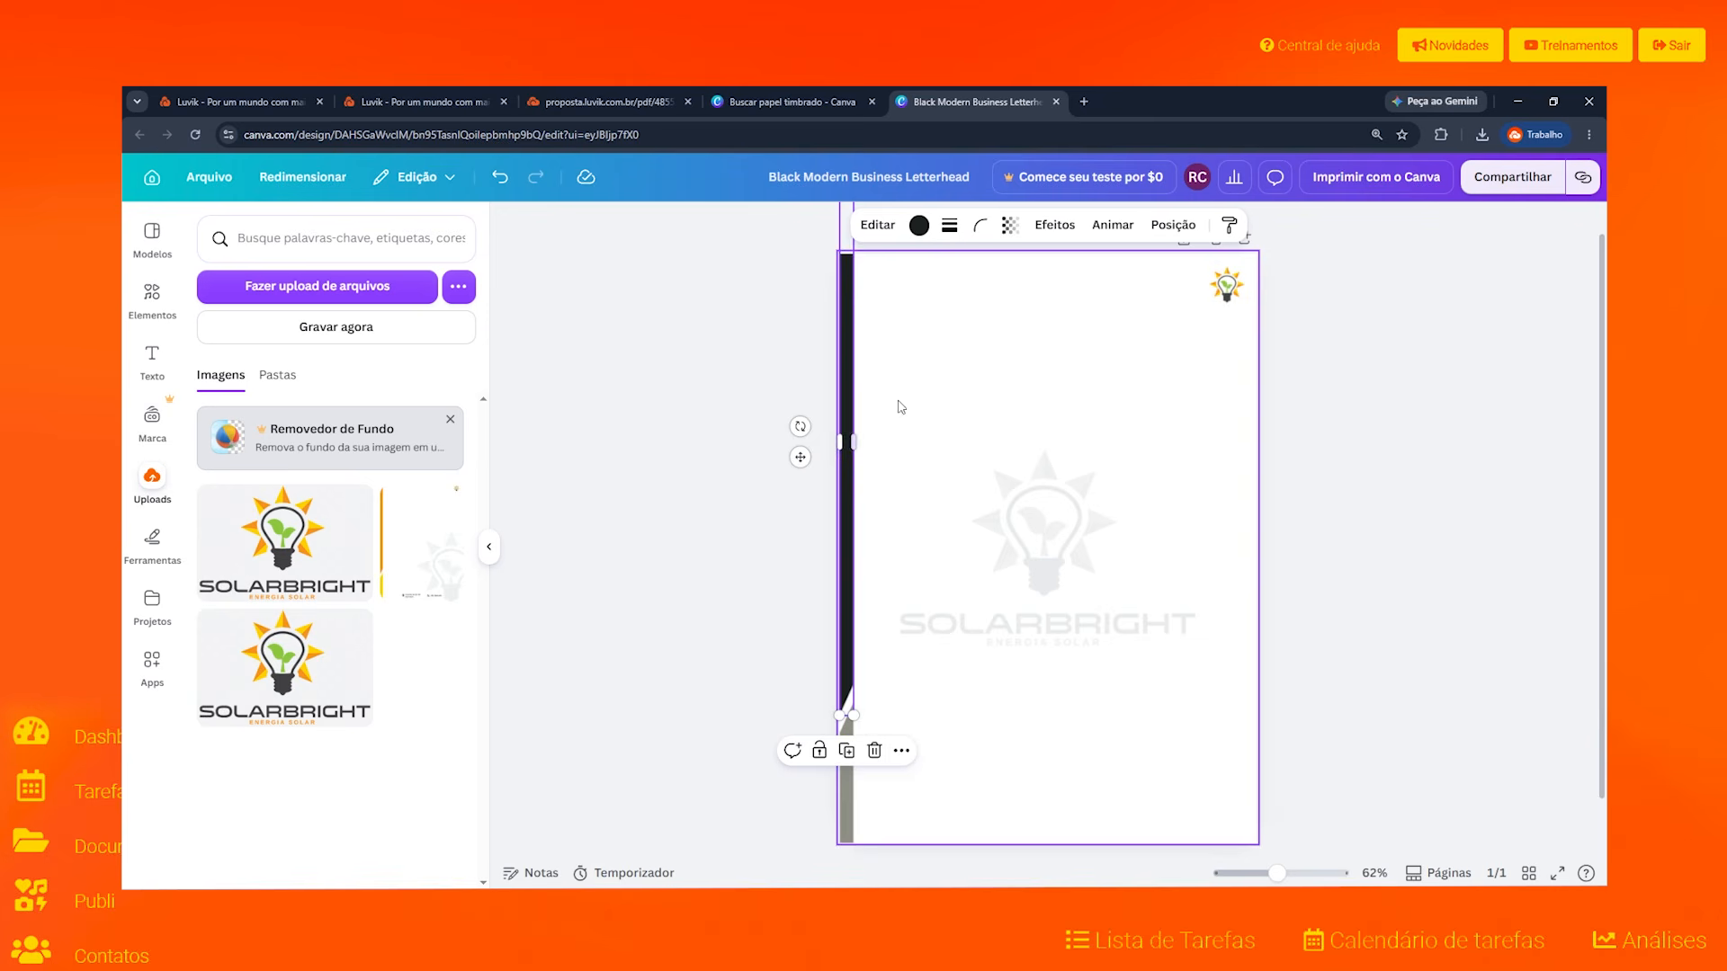
pyautogui.click(919, 226)
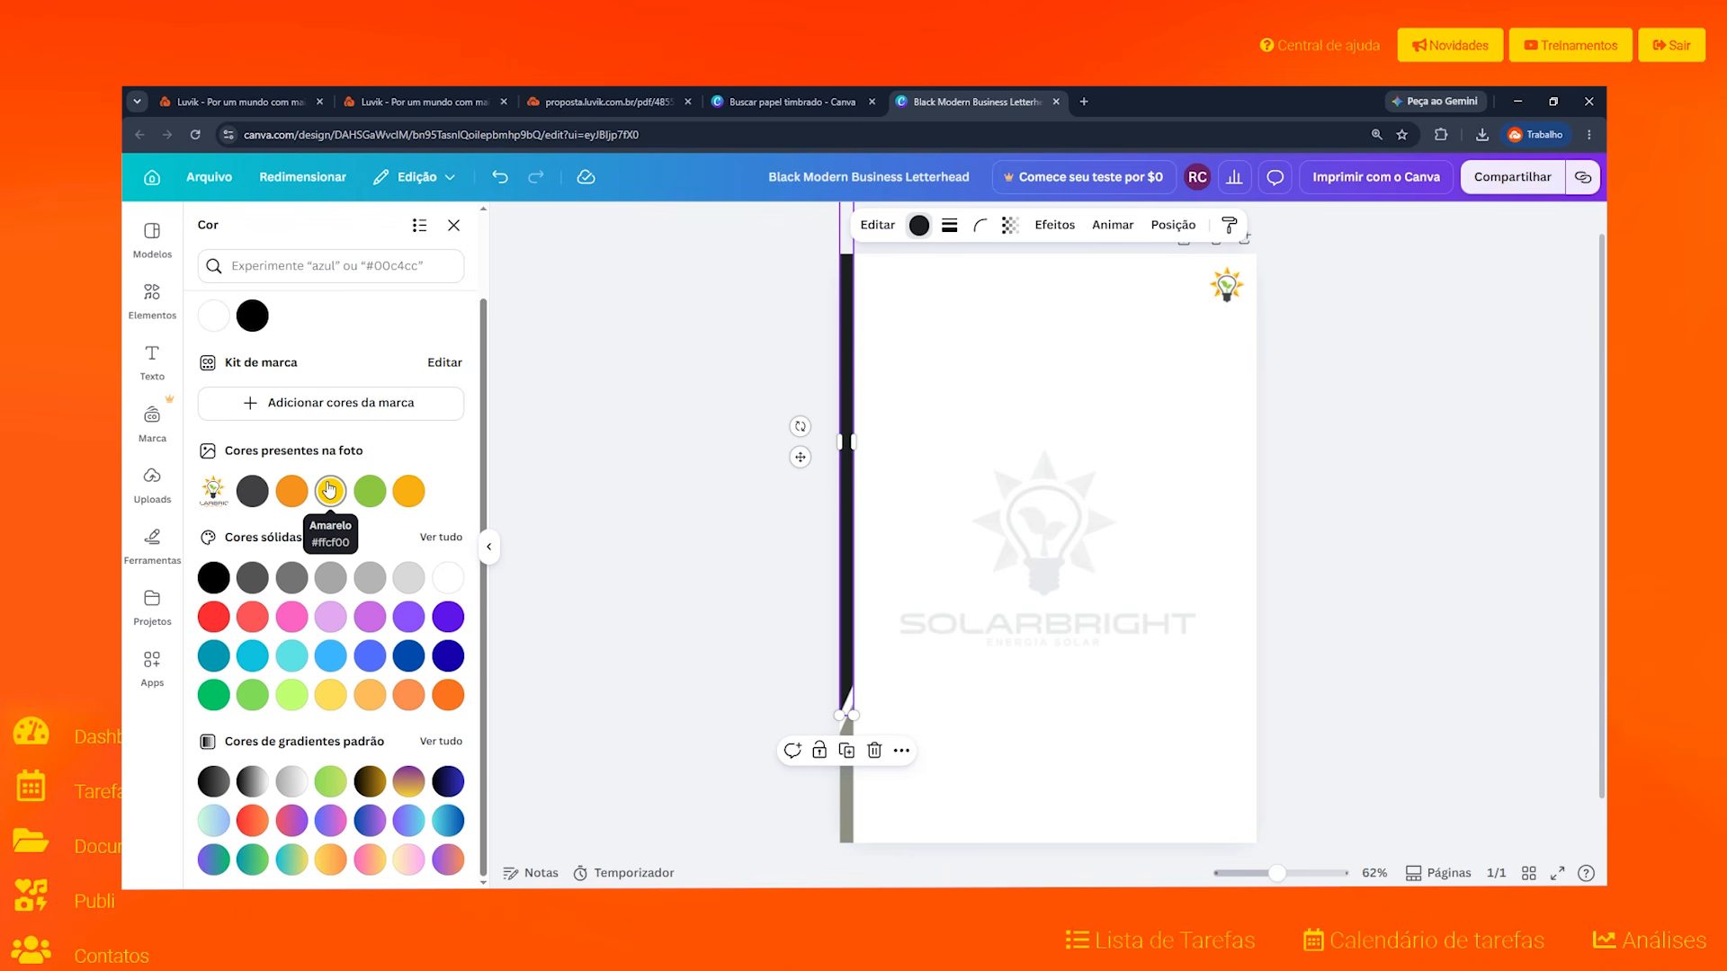
pyautogui.click(408, 490)
pyautogui.click(935, 443)
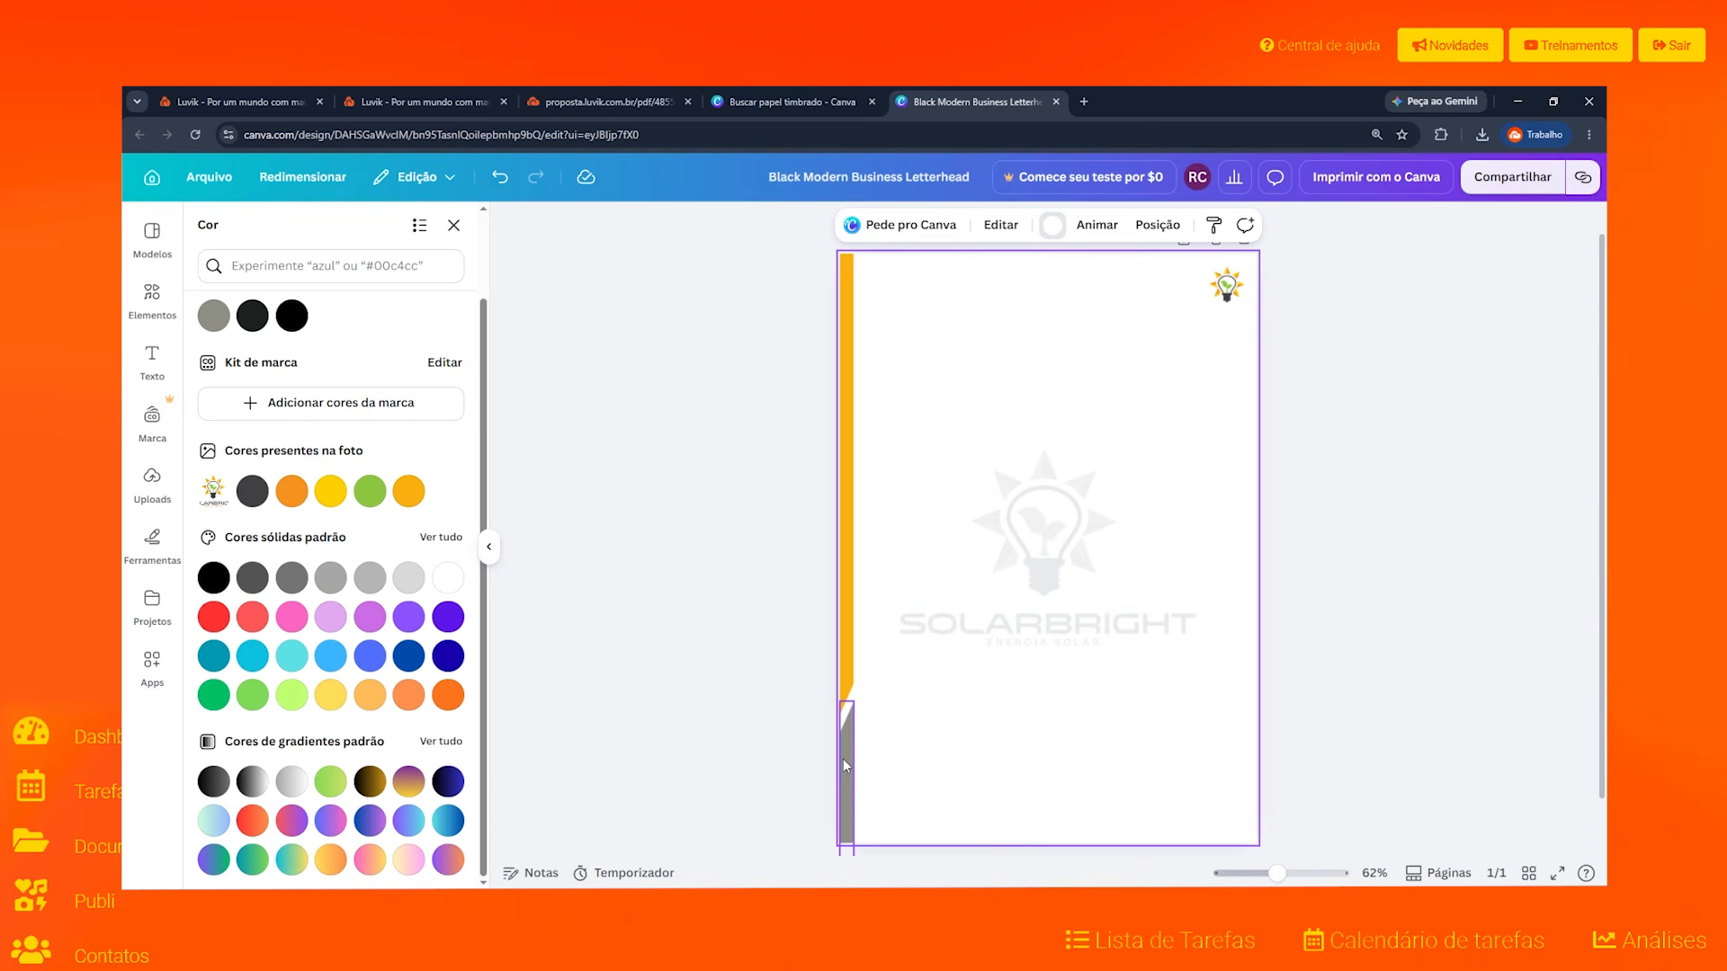
# Step: Recolour the gray lower strip yellow from the logo's colours
pyautogui.click(846, 540)
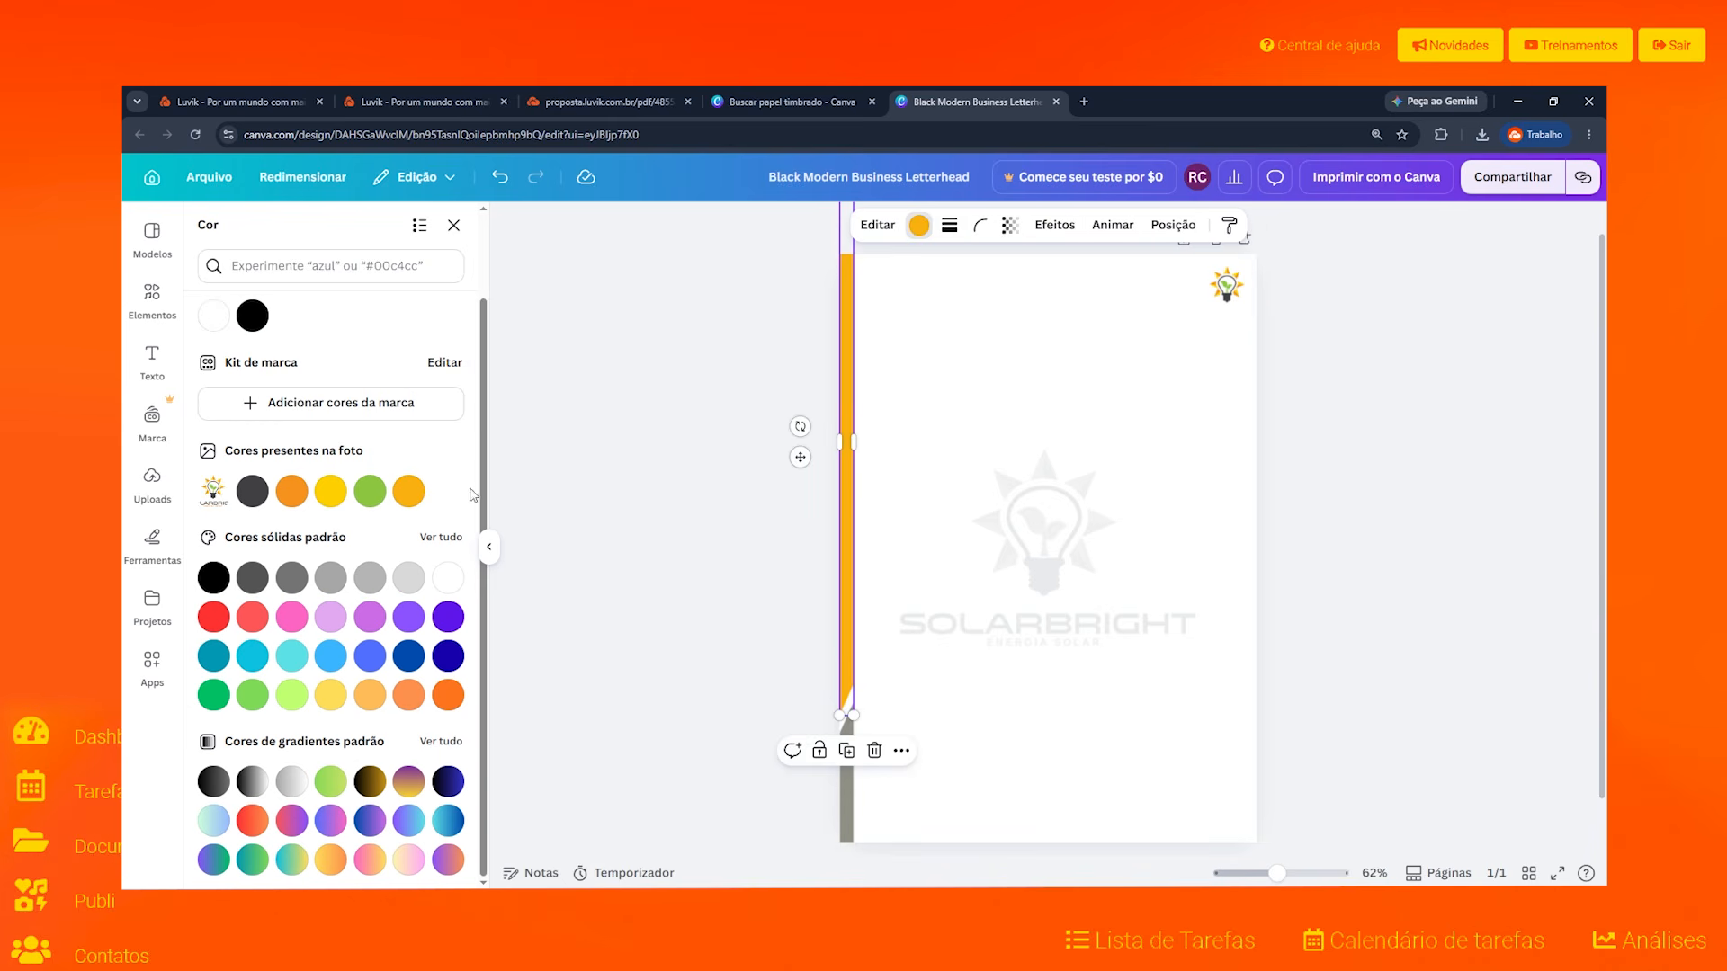
pyautogui.click(846, 812)
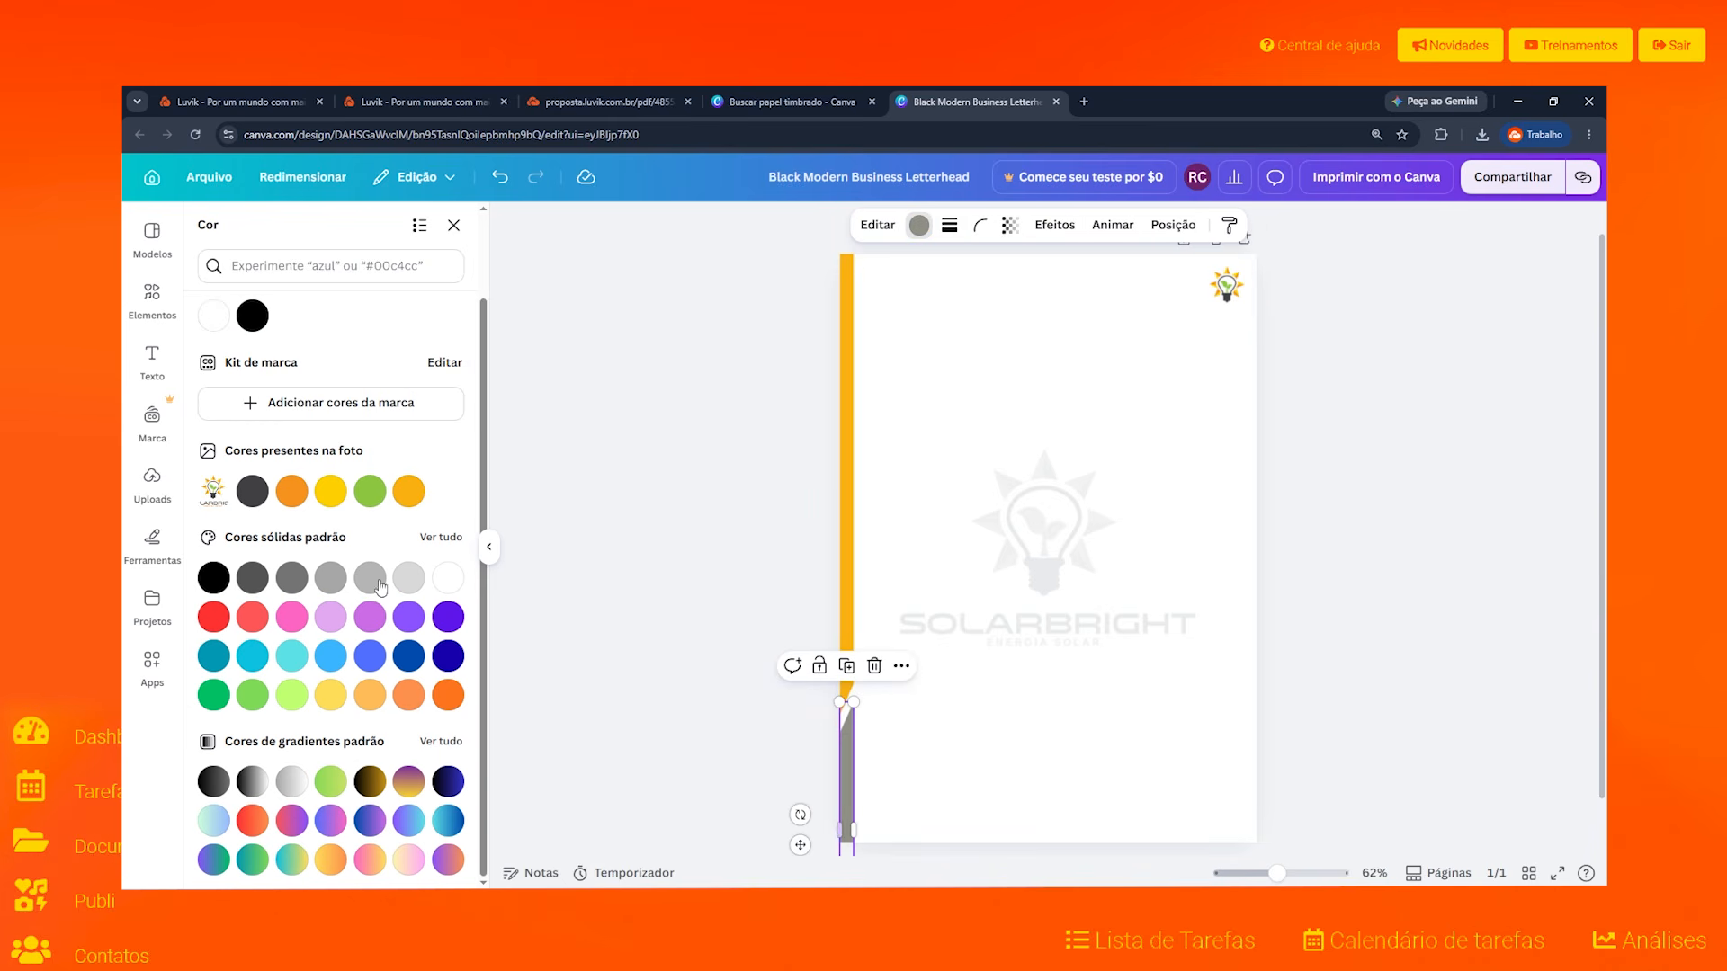
pyautogui.click(330, 491)
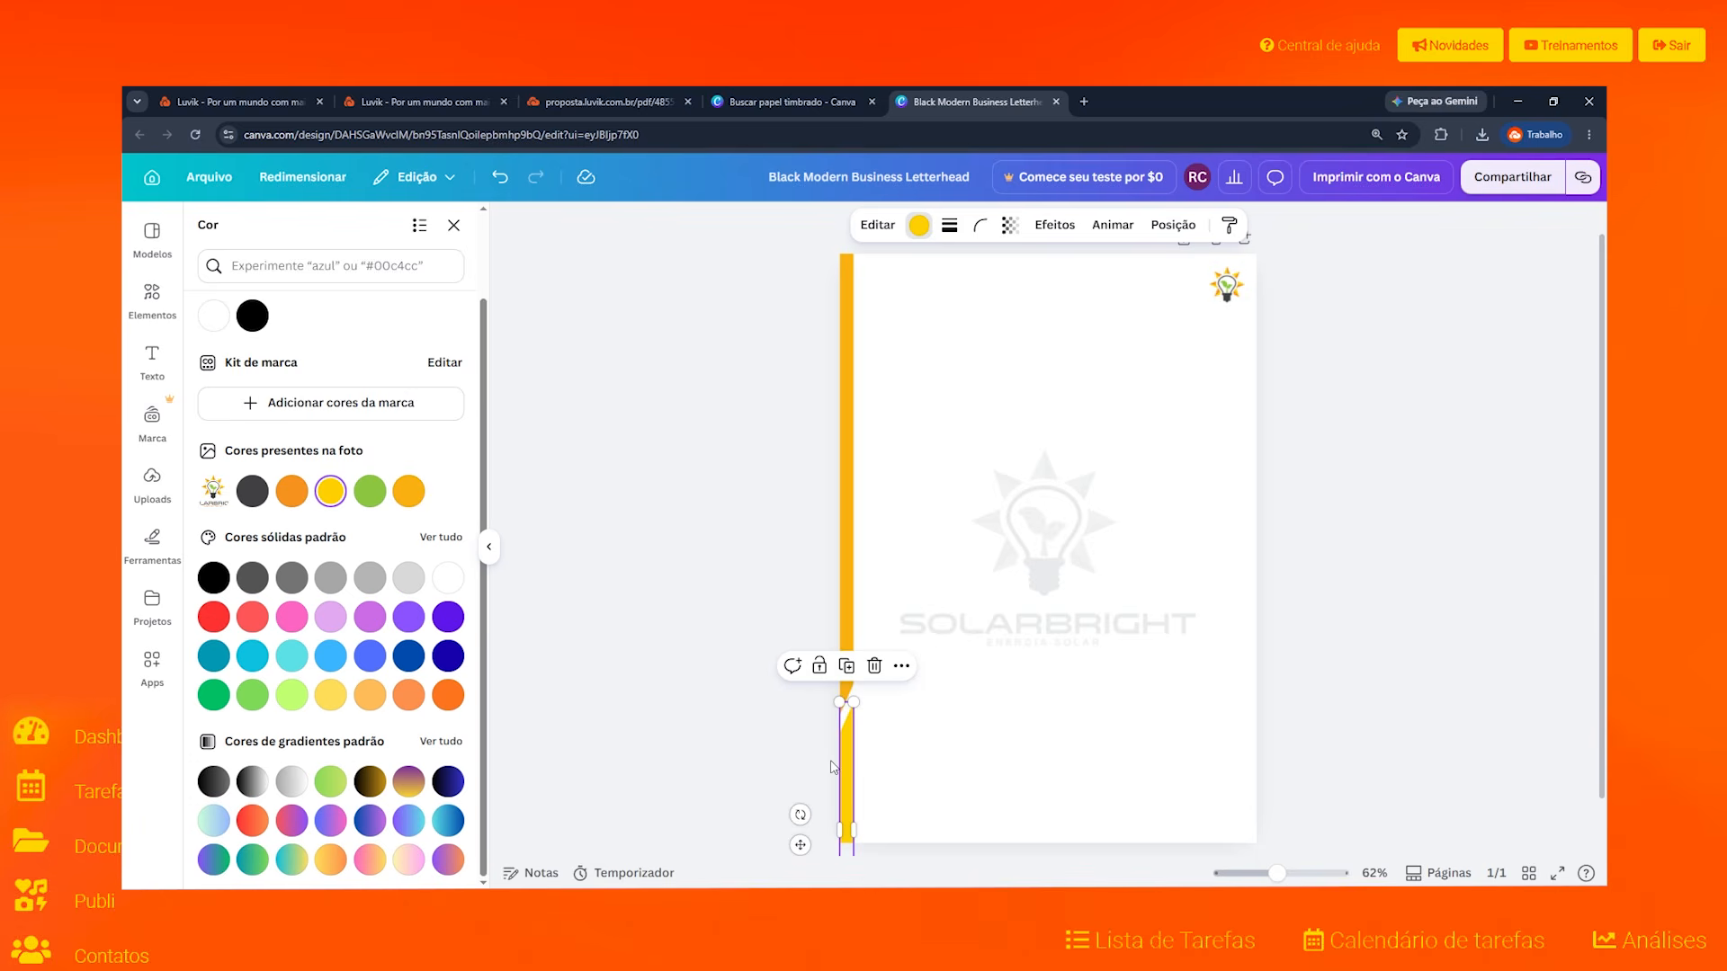
pyautogui.click(960, 732)
pyautogui.click(695, 635)
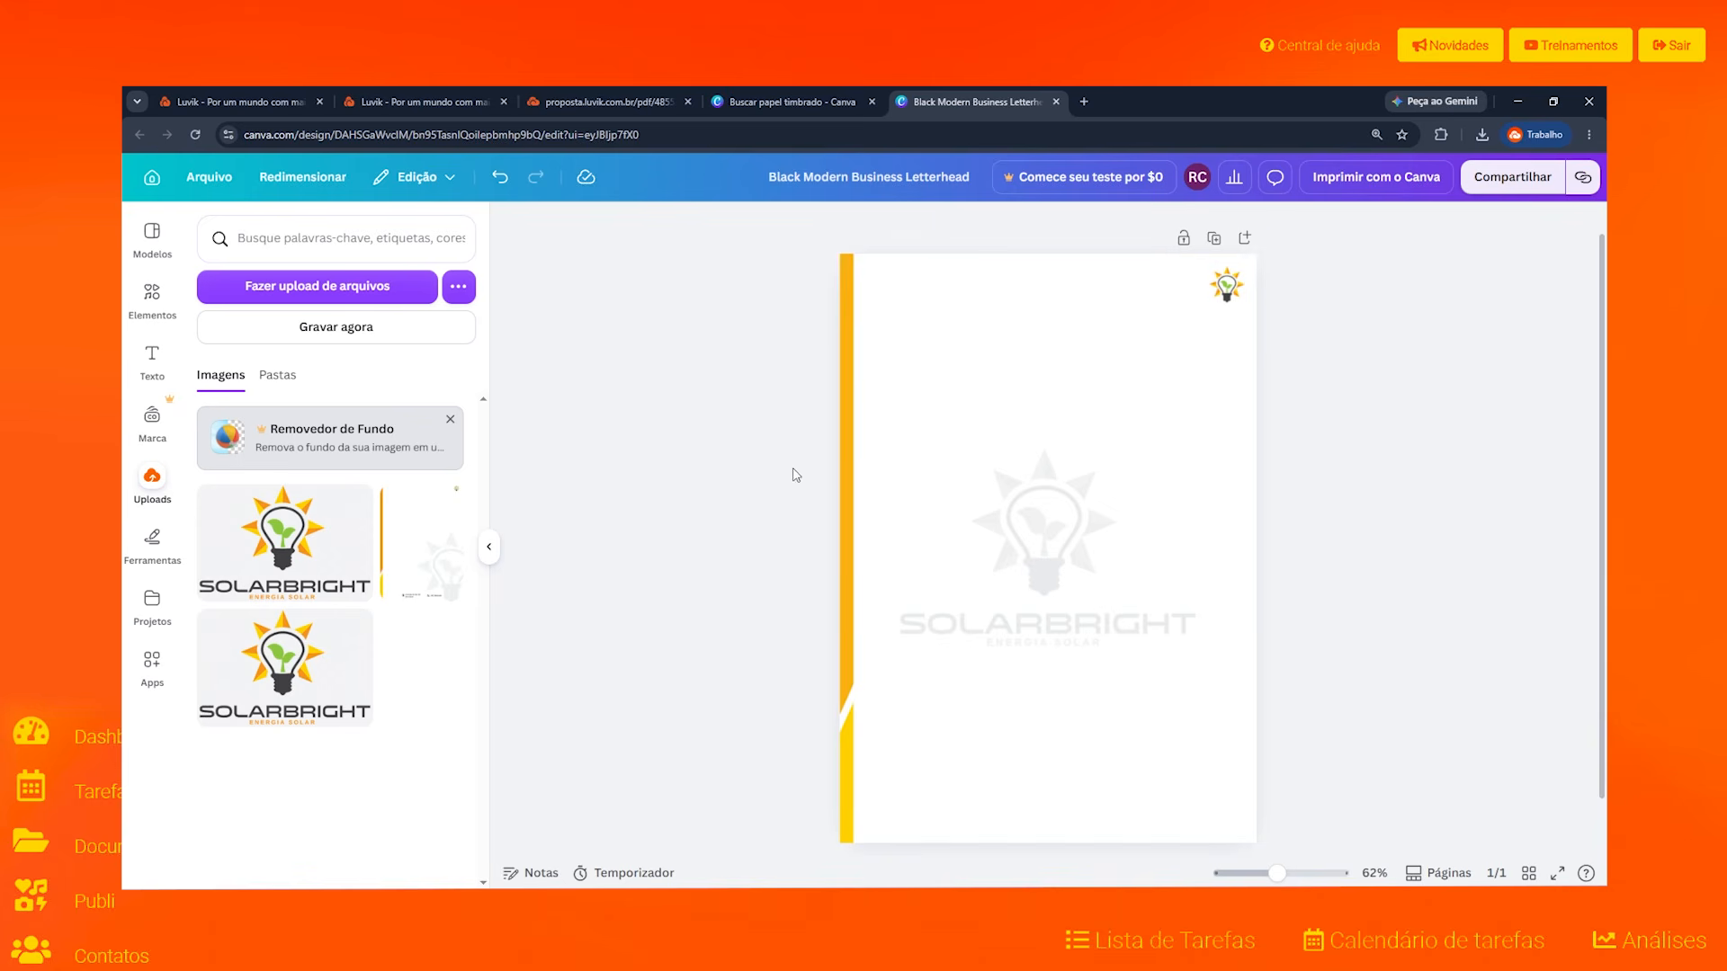
# Step: Try an orange gradient and a custom solid olive on the bar, then settle on the logo's orange
pyautogui.click(847, 460)
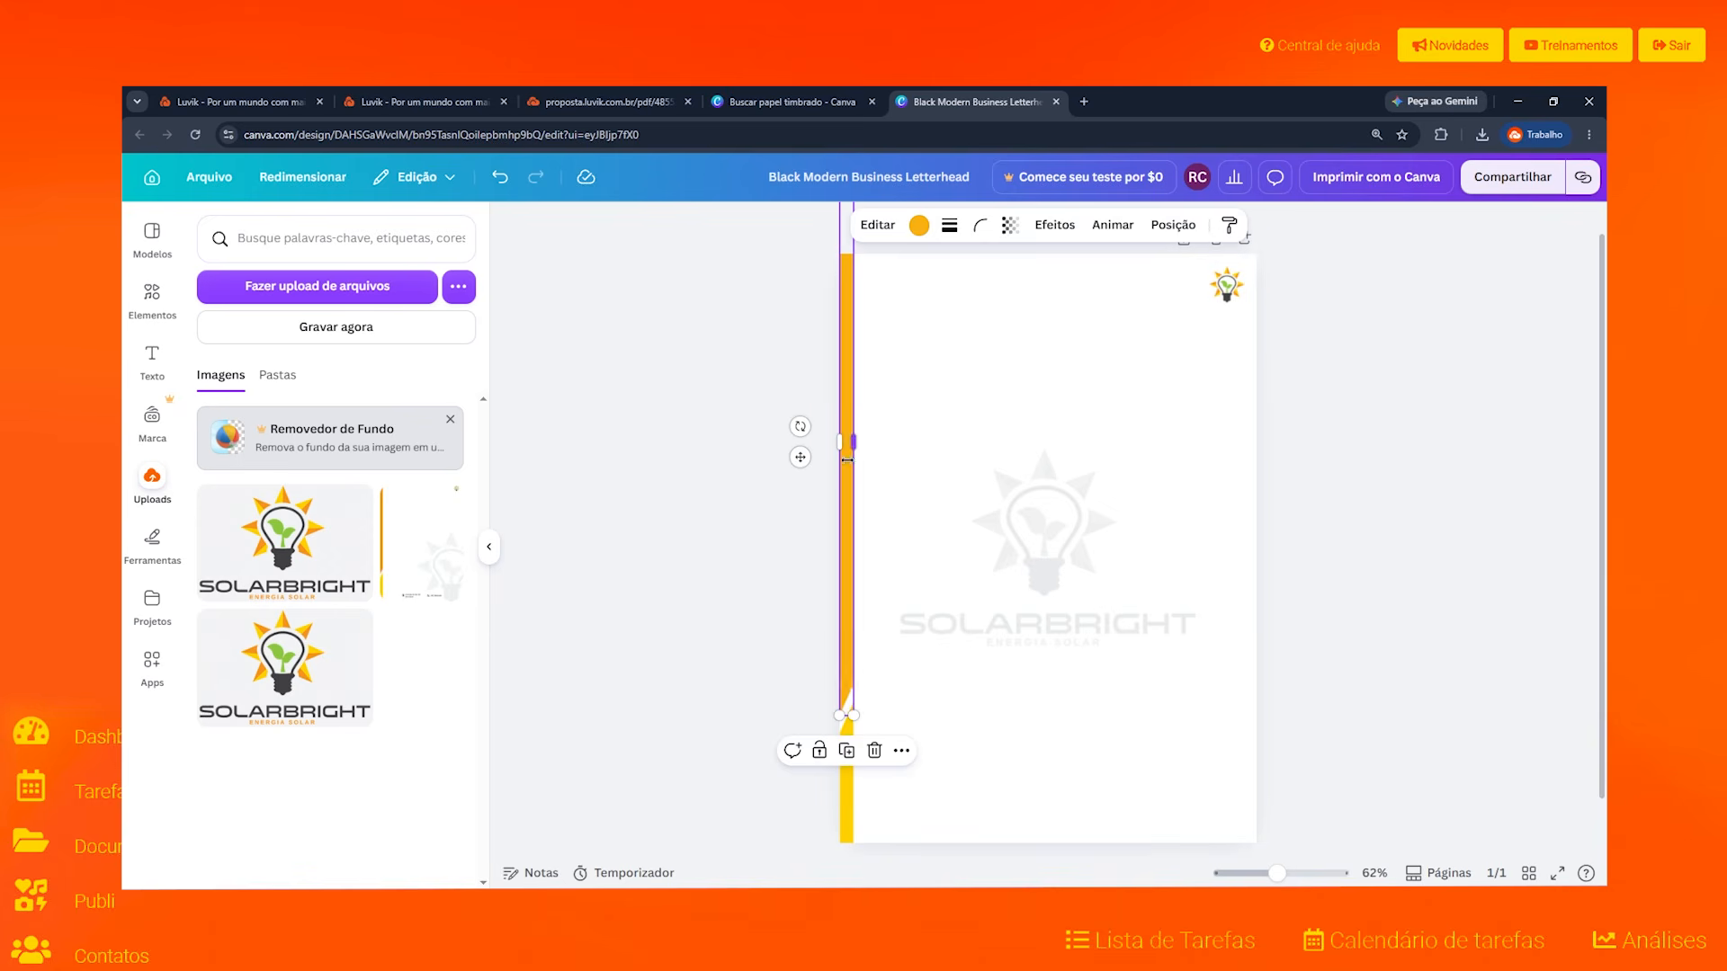
pyautogui.click(919, 224)
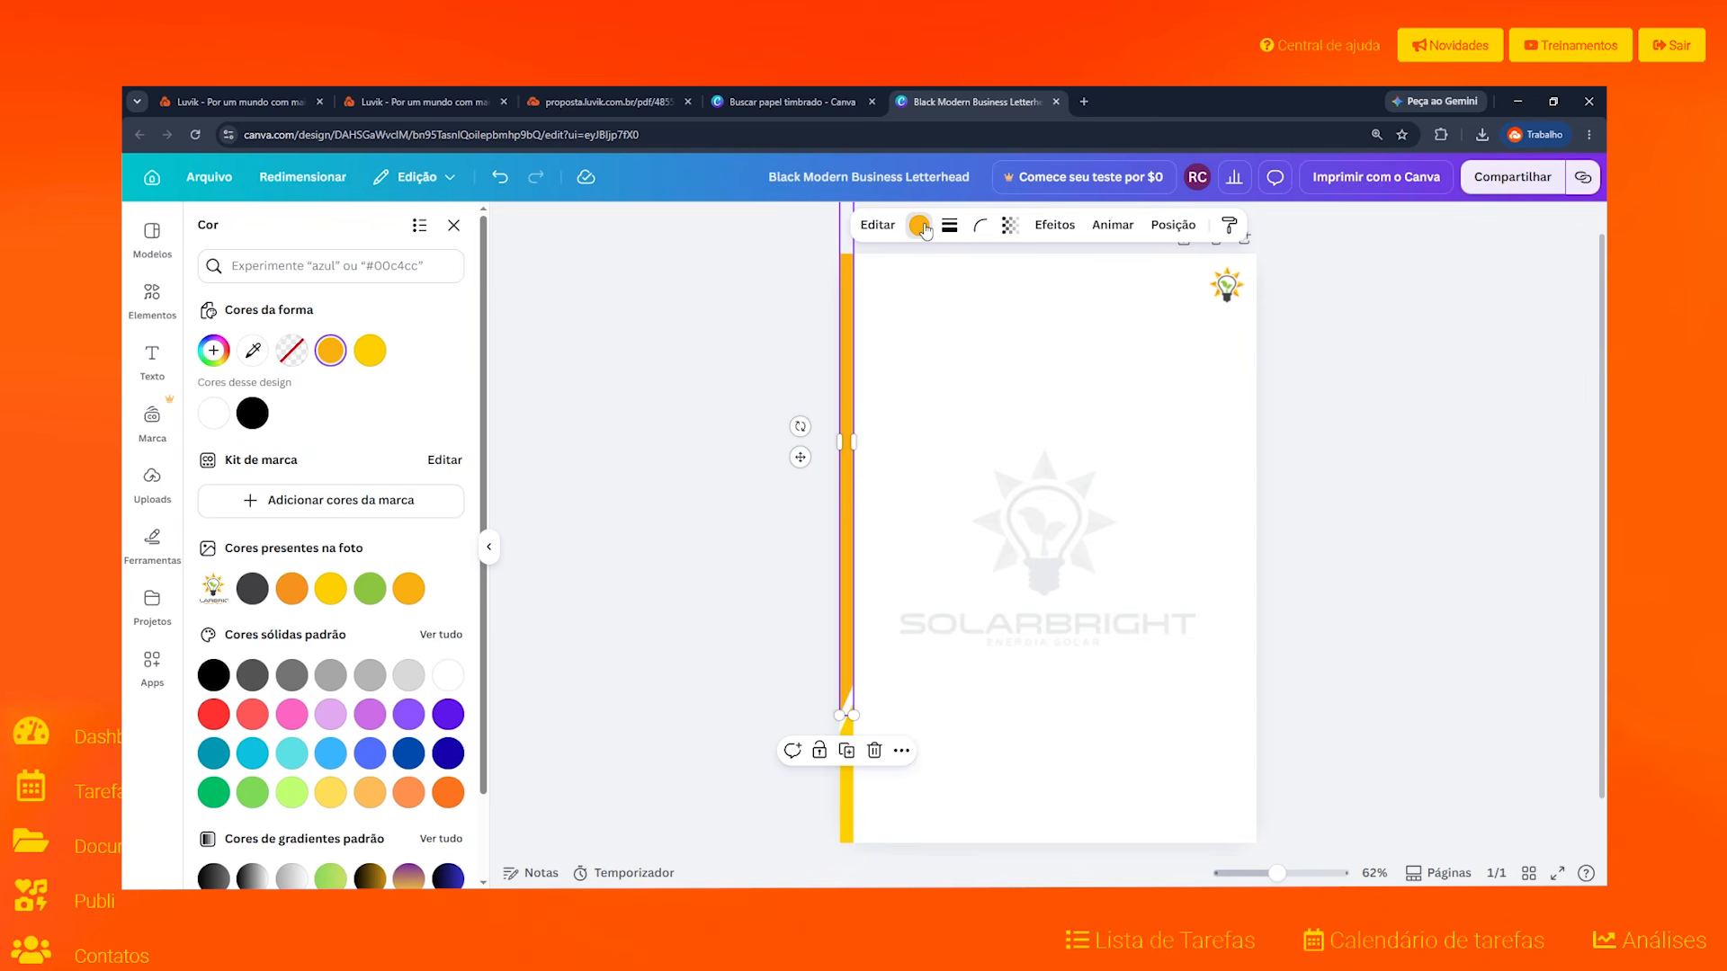
pyautogui.scroll(-1, 412, 544)
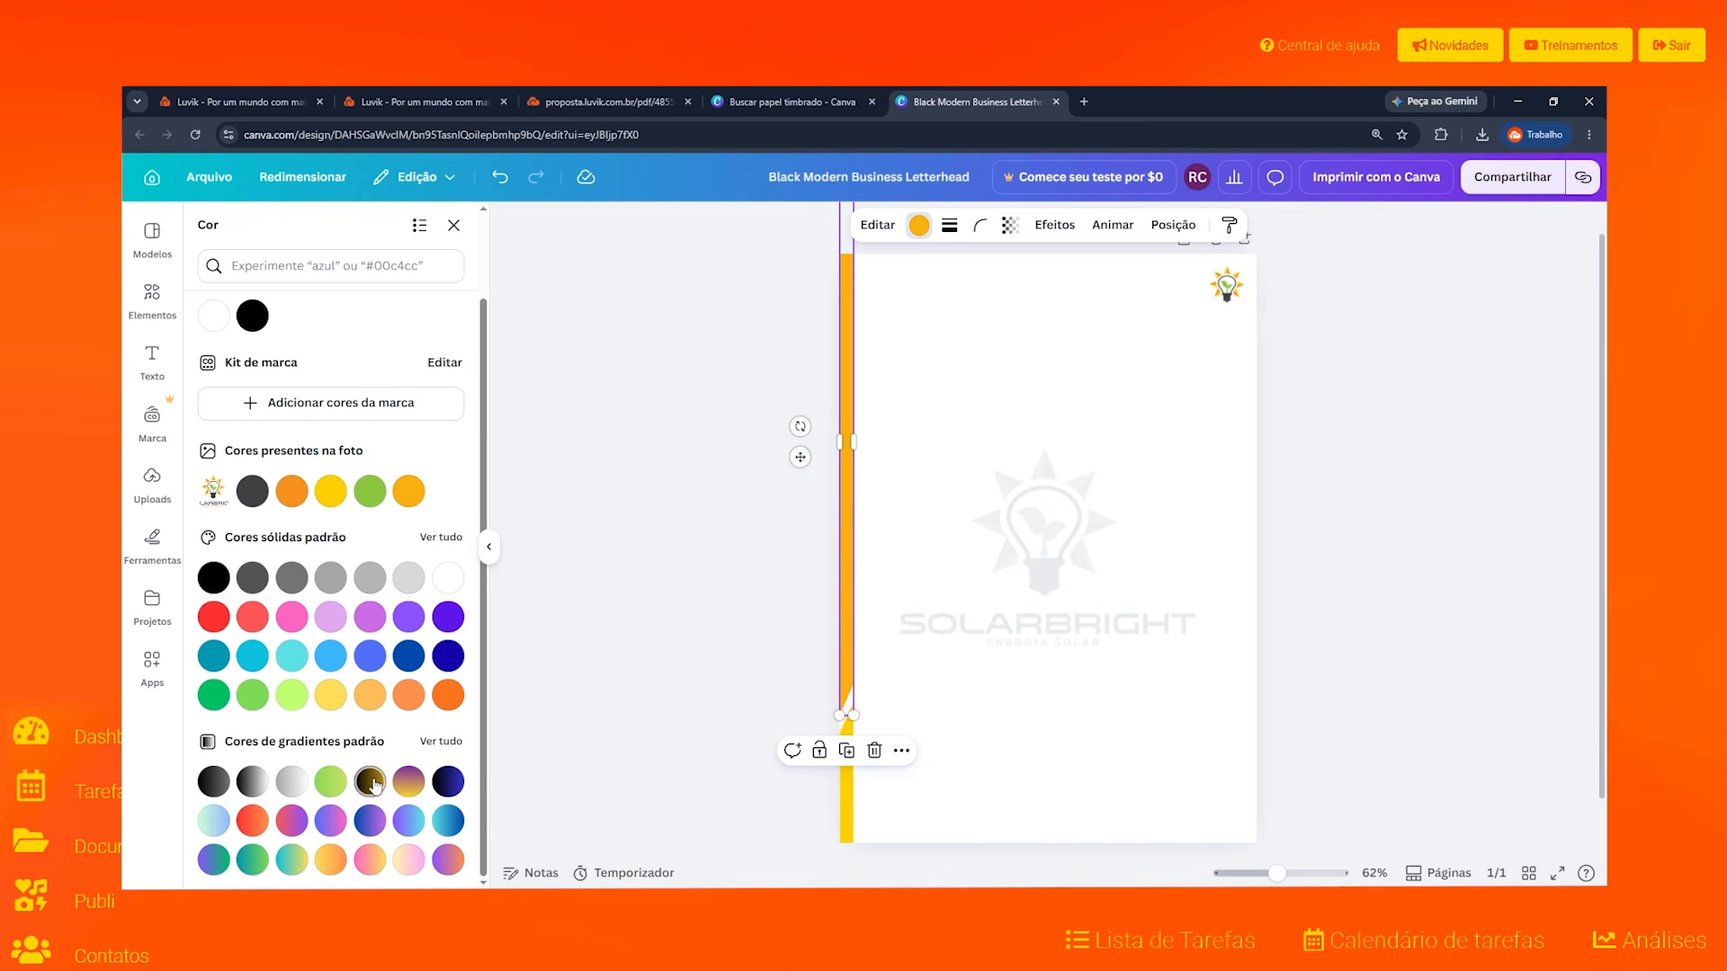
pyautogui.click(343, 862)
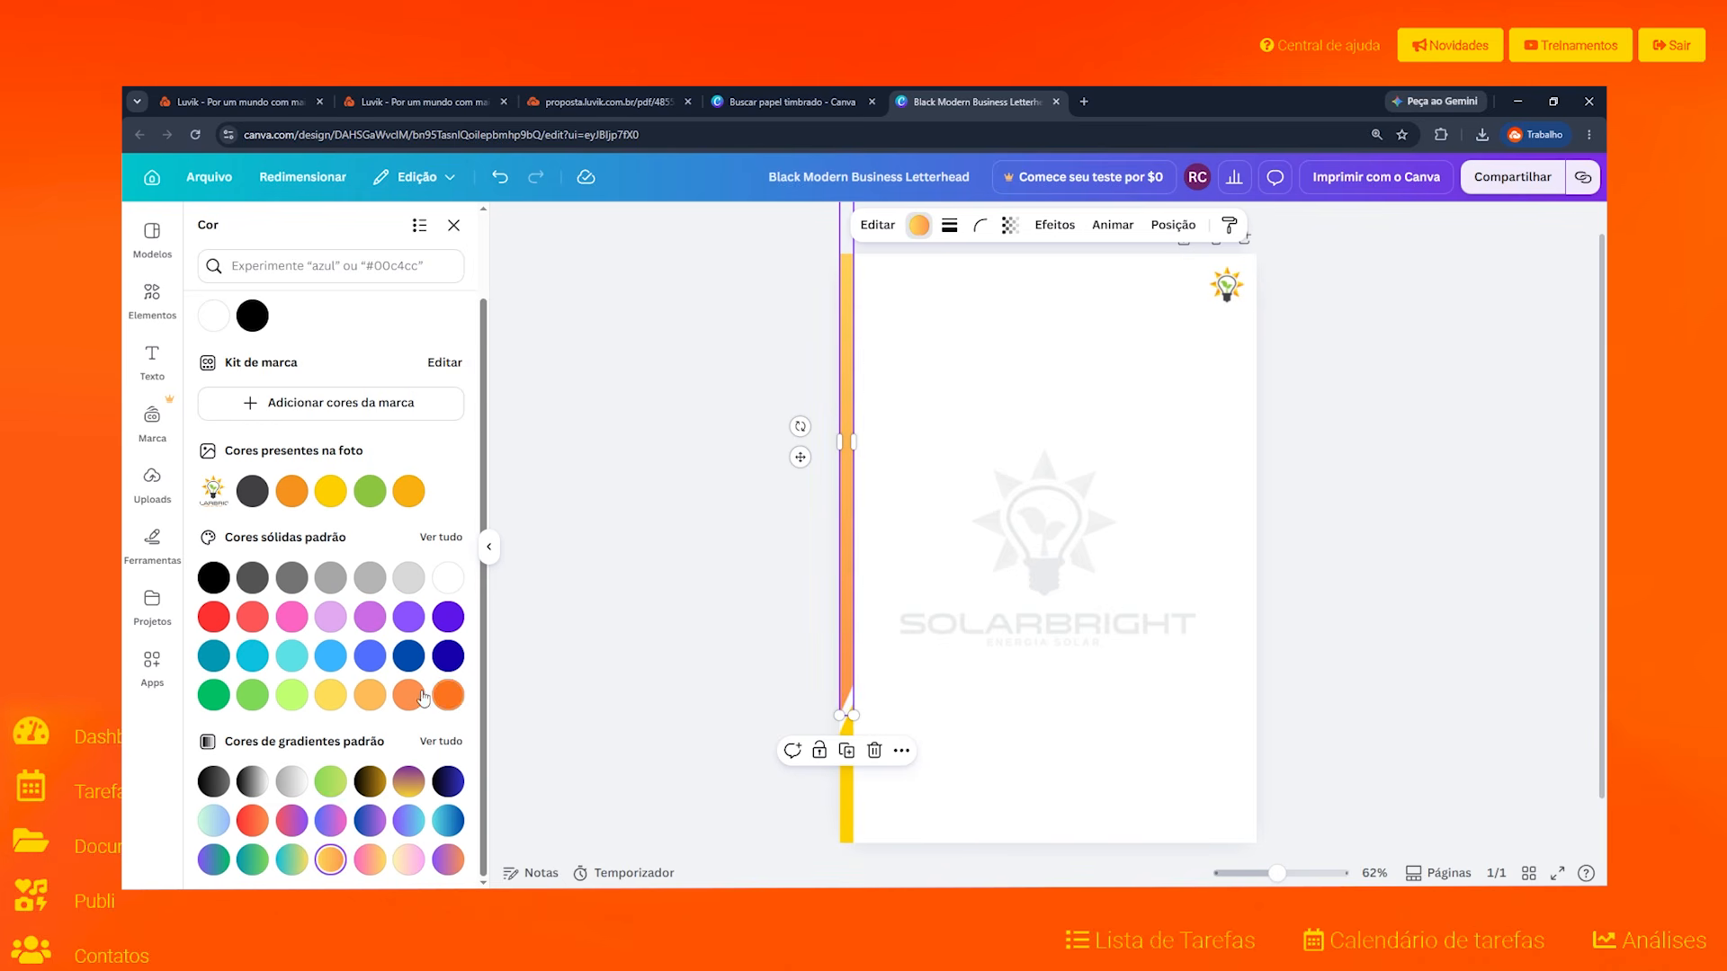
pyautogui.scroll(1, 288, 540)
pyautogui.click(215, 348)
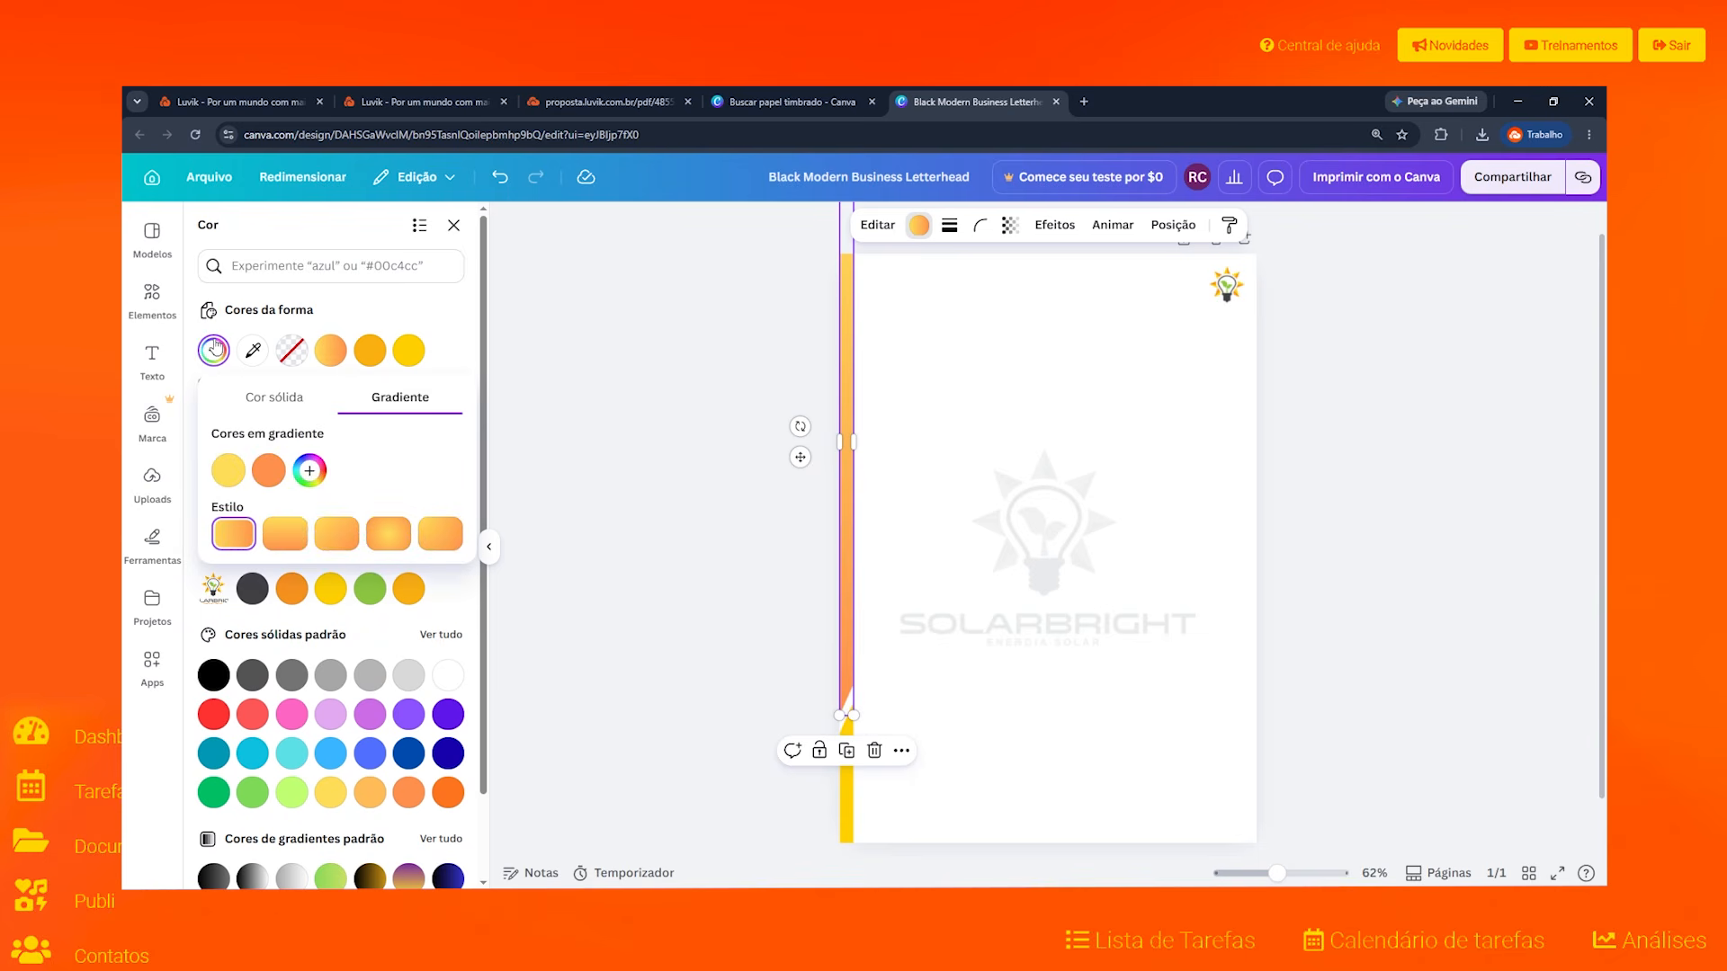
pyautogui.click(275, 397)
pyautogui.moveTo(384, 477)
pyautogui.mouseDown()
pyautogui.moveTo(369, 429)
pyautogui.moveTo(270, 467)
pyautogui.moveTo(386, 471)
pyautogui.moveTo(381, 455)
pyautogui.moveTo(462, 485)
pyautogui.moveTo(424, 432)
pyautogui.moveTo(414, 470)
pyautogui.moveTo(363, 450)
pyautogui.moveTo(394, 468)
pyautogui.mouseUp()
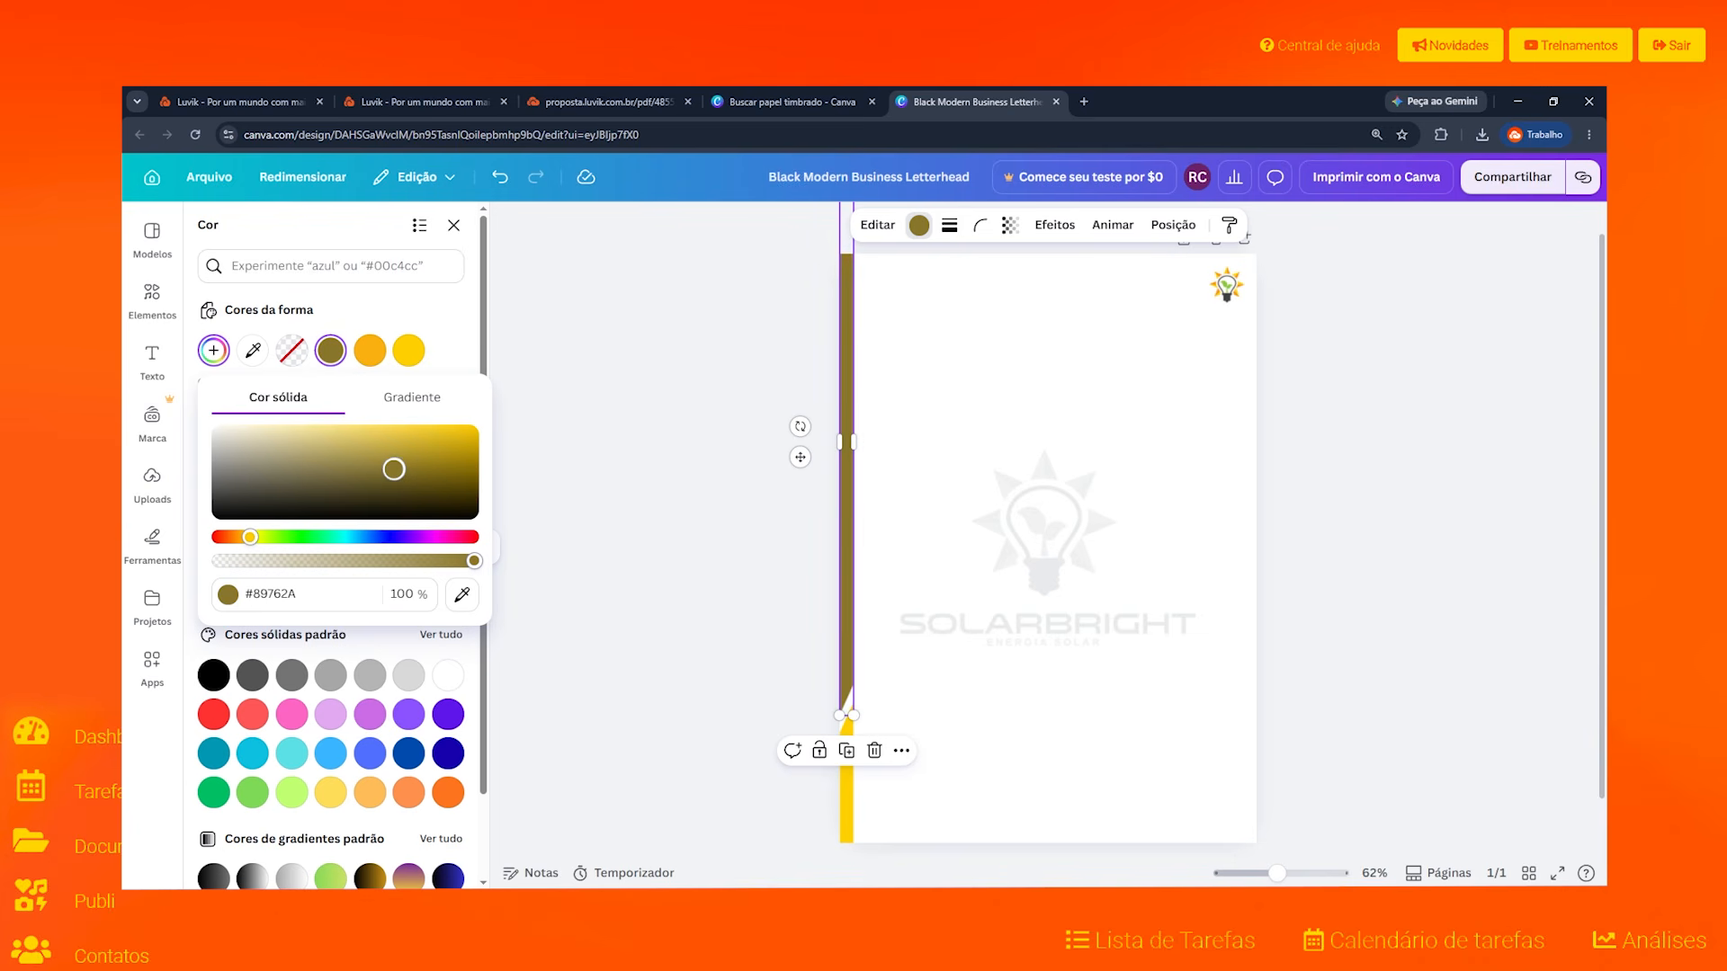
pyautogui.click(458, 338)
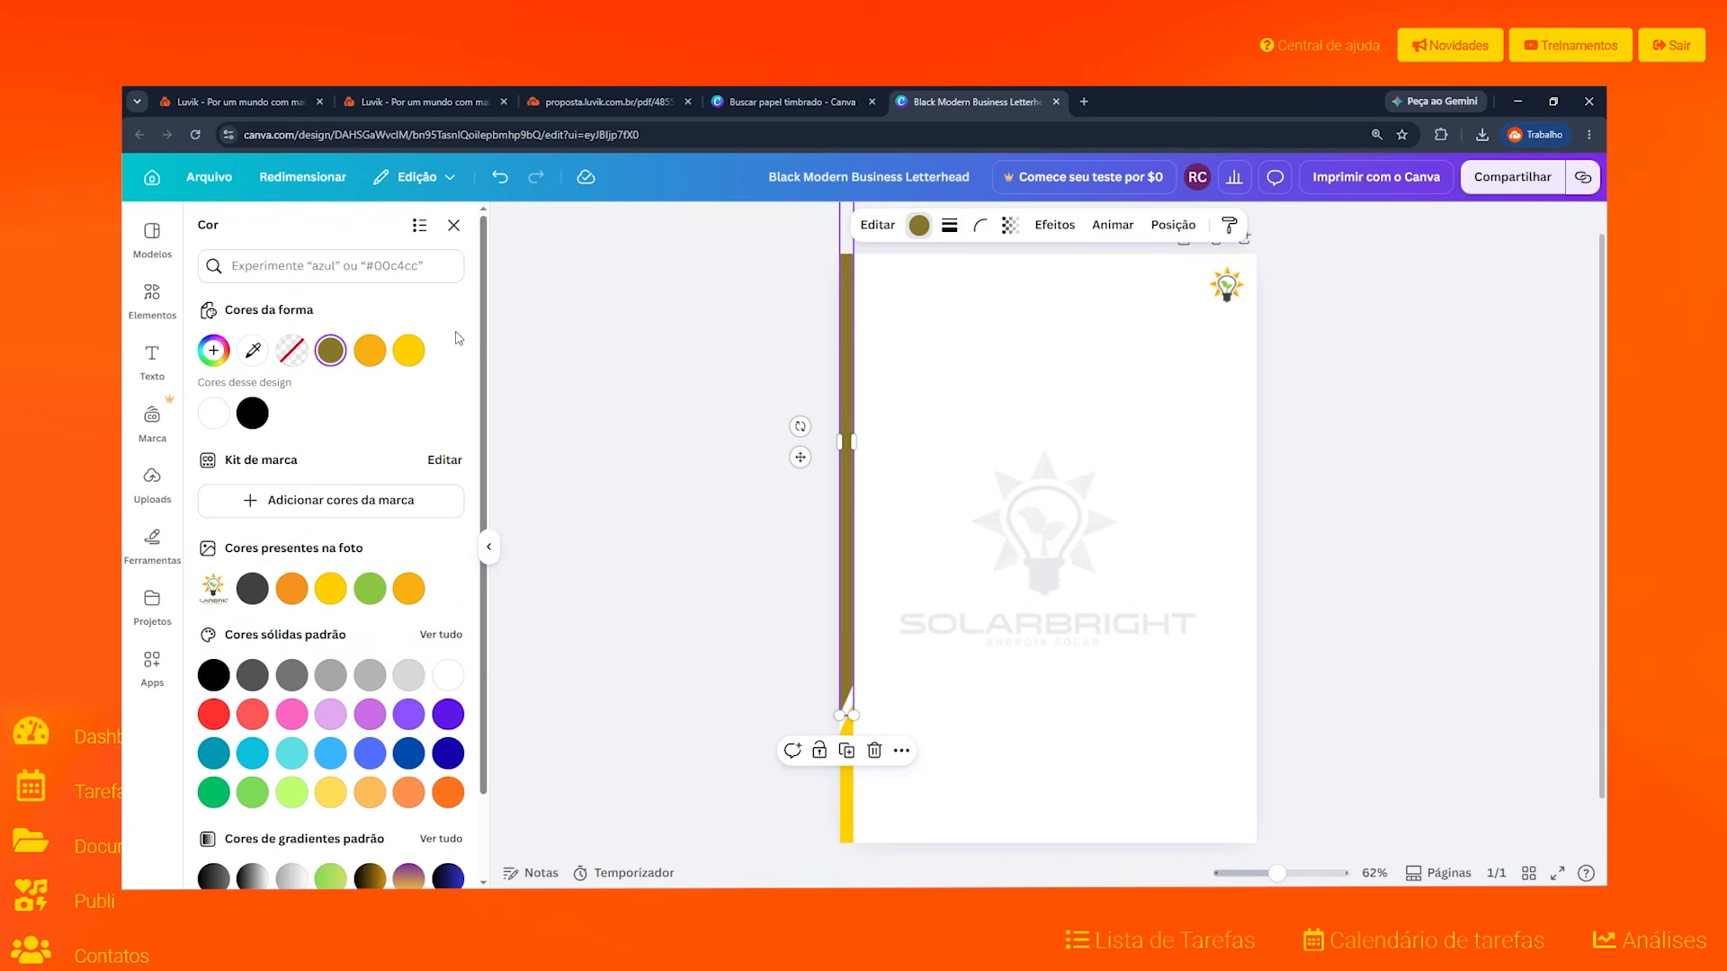
pyautogui.click(409, 589)
pyautogui.click(644, 527)
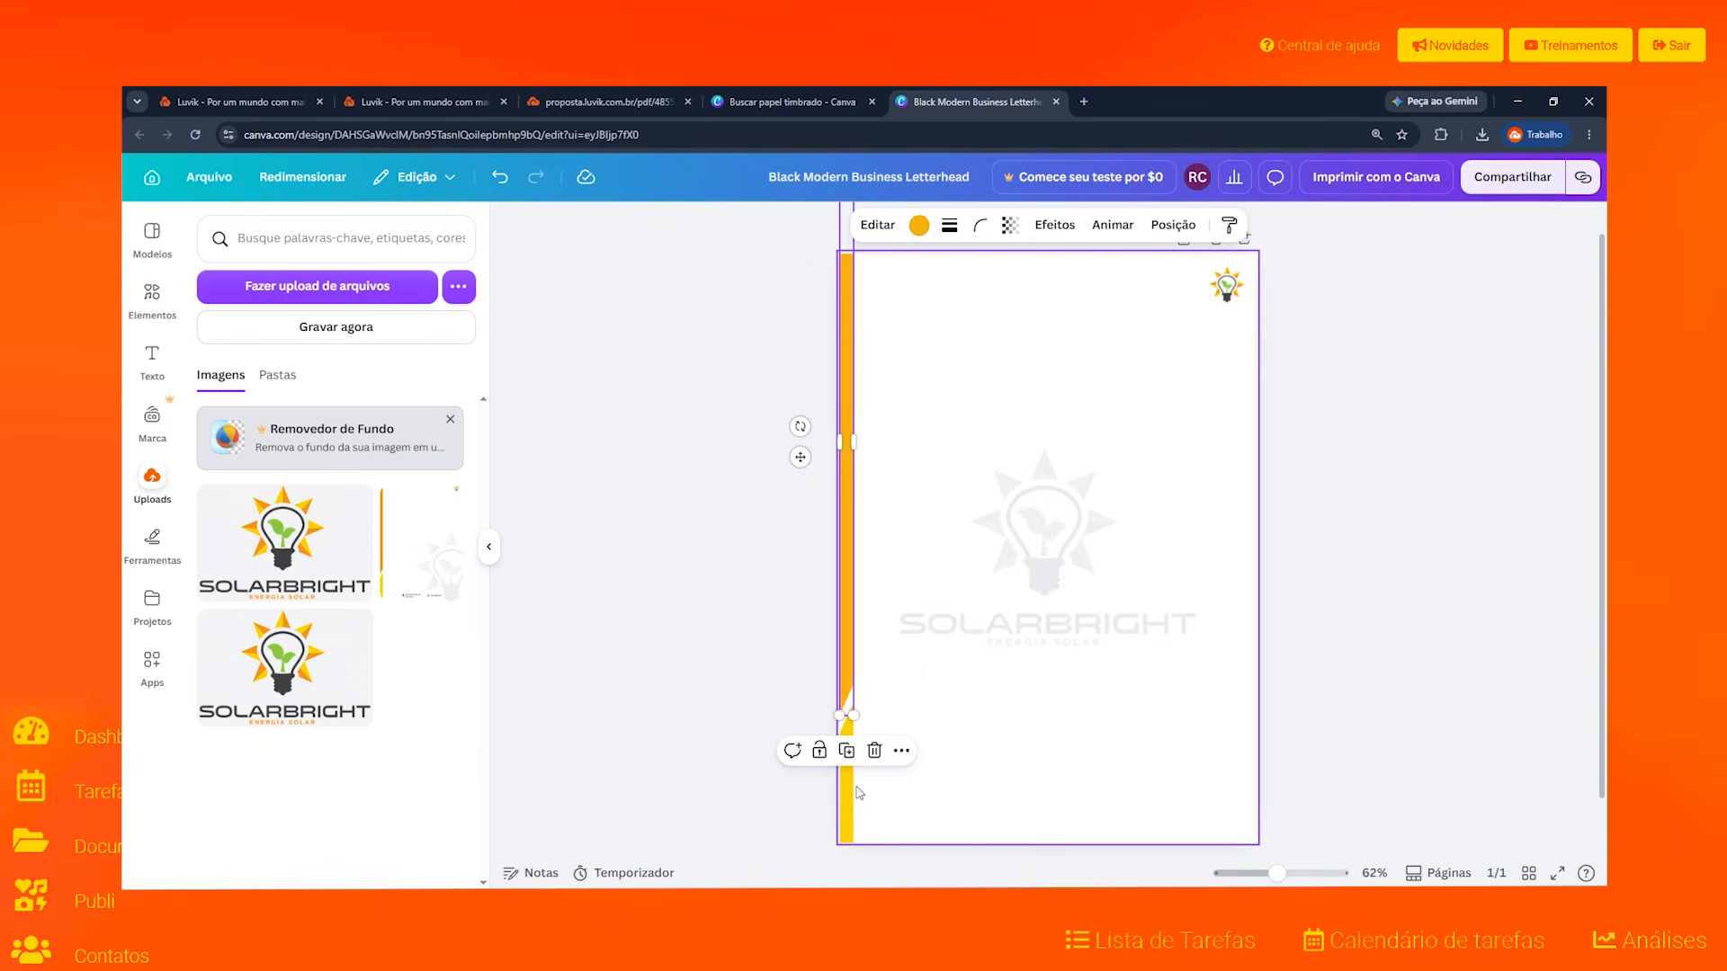
pyautogui.click(847, 790)
pyautogui.click(692, 623)
pyautogui.click(1041, 588)
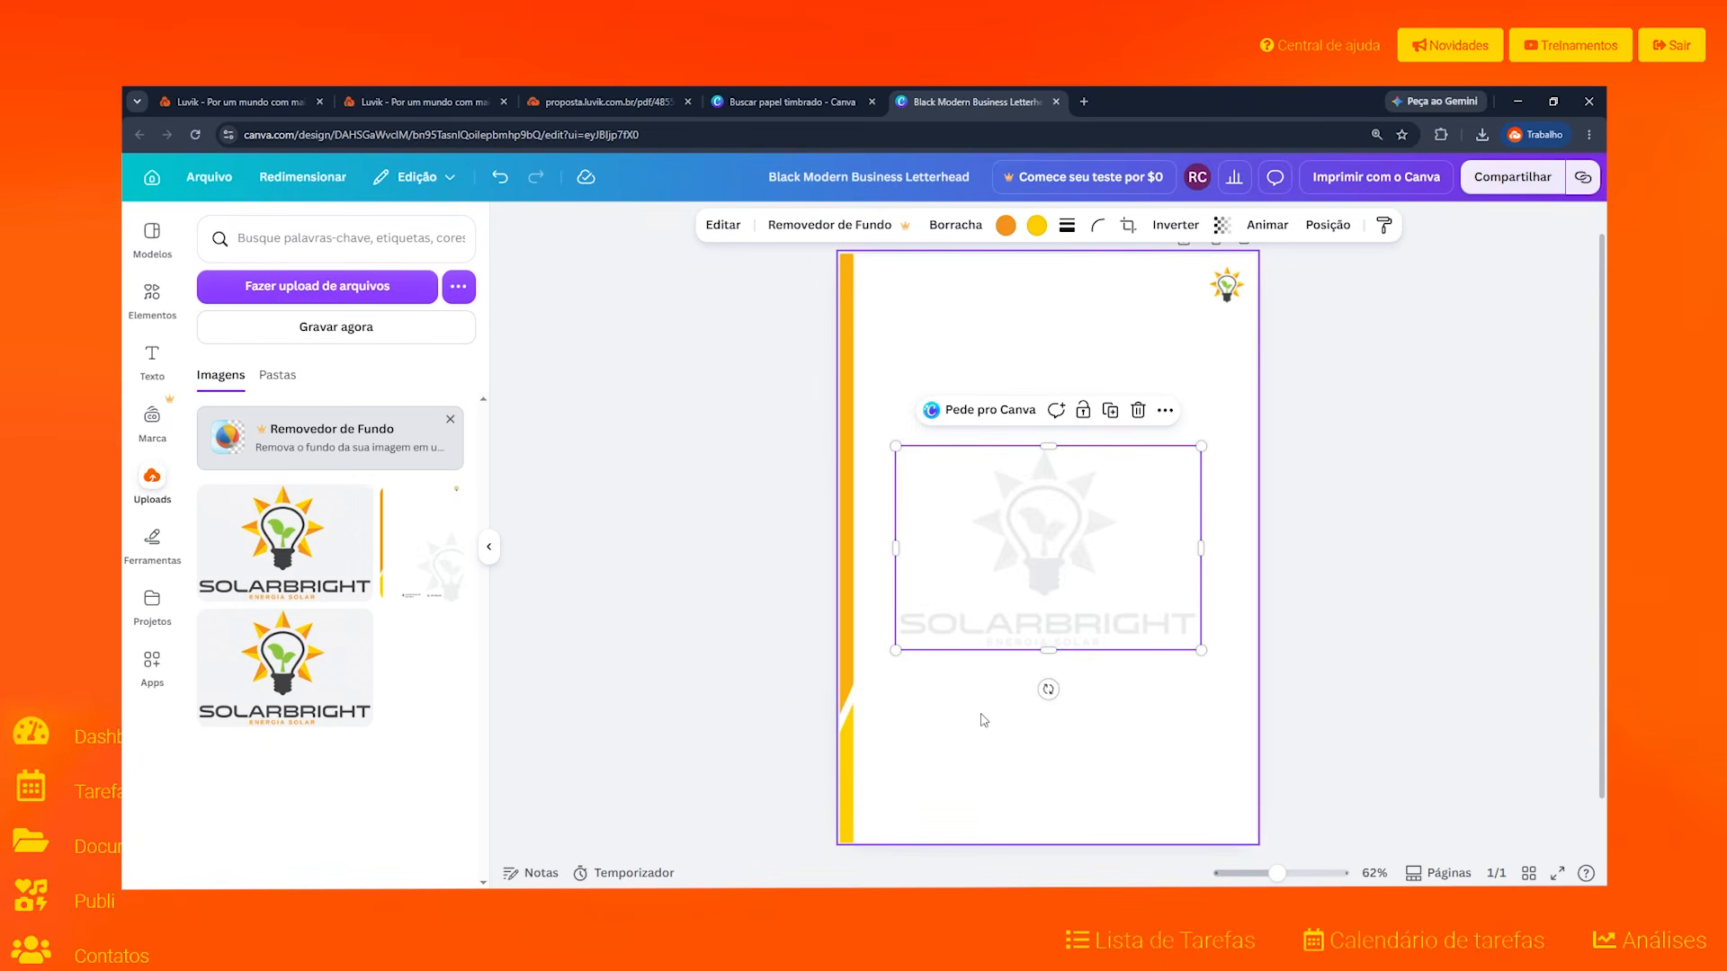
pyautogui.click(506, 407)
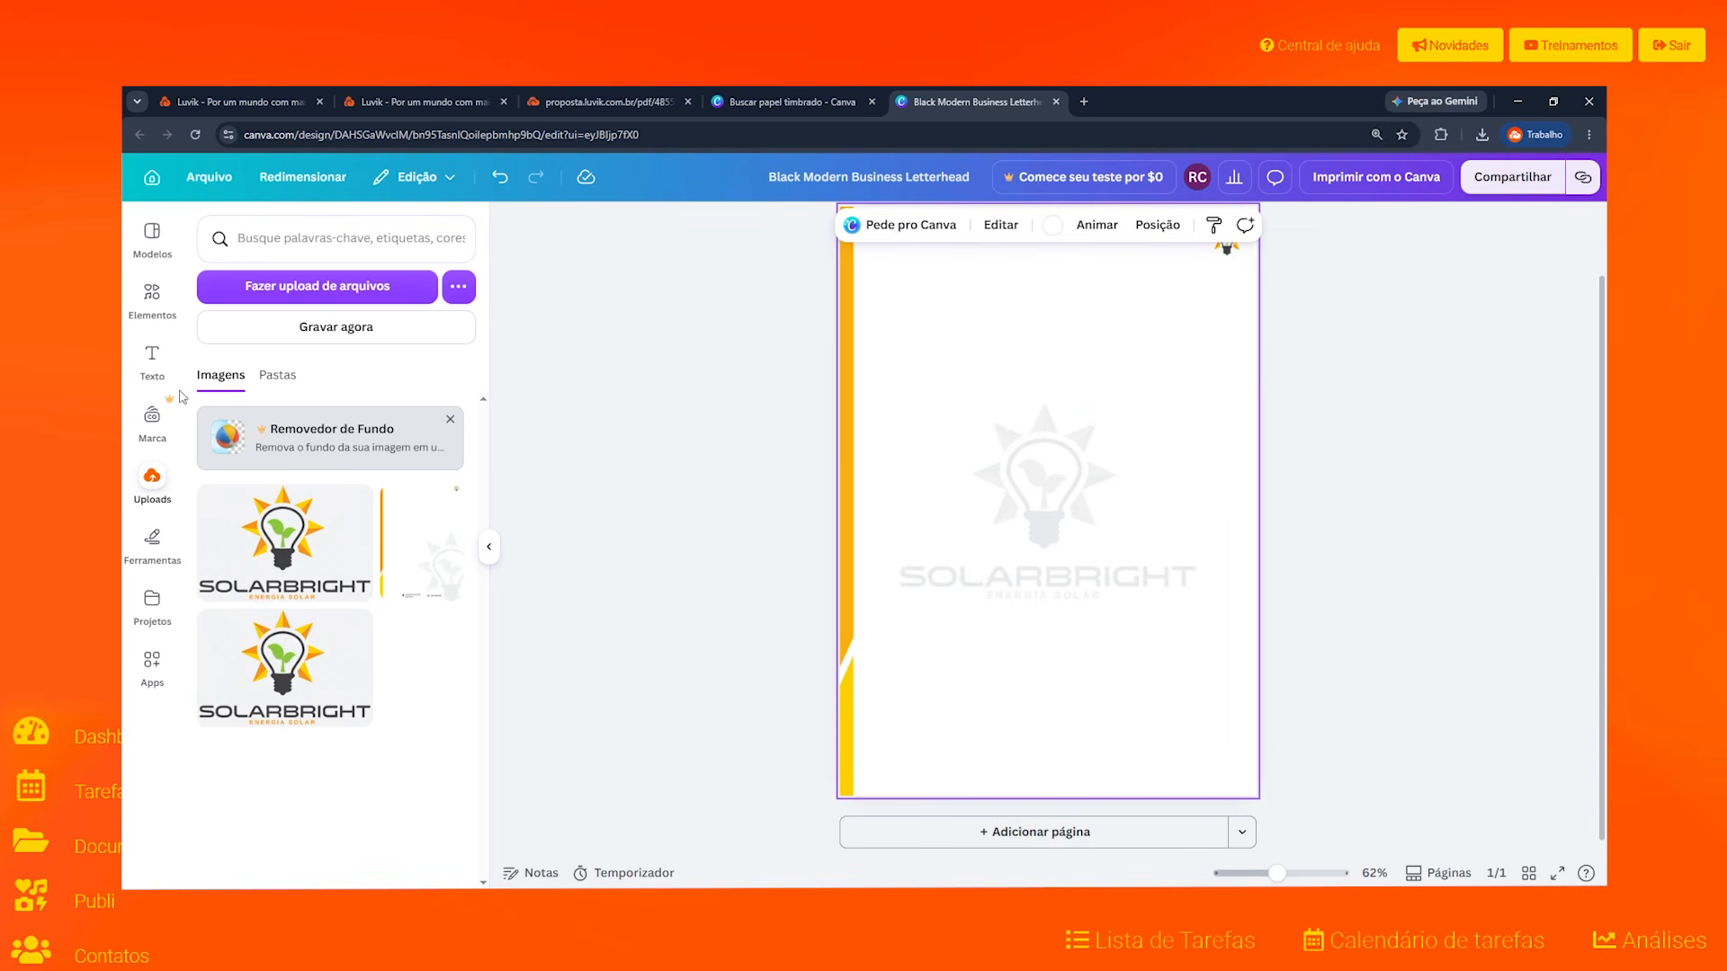
# Step: Add a paragraph text box and move it below the watermark logo
pyautogui.click(150, 360)
pyautogui.scroll(5, 327, 428)
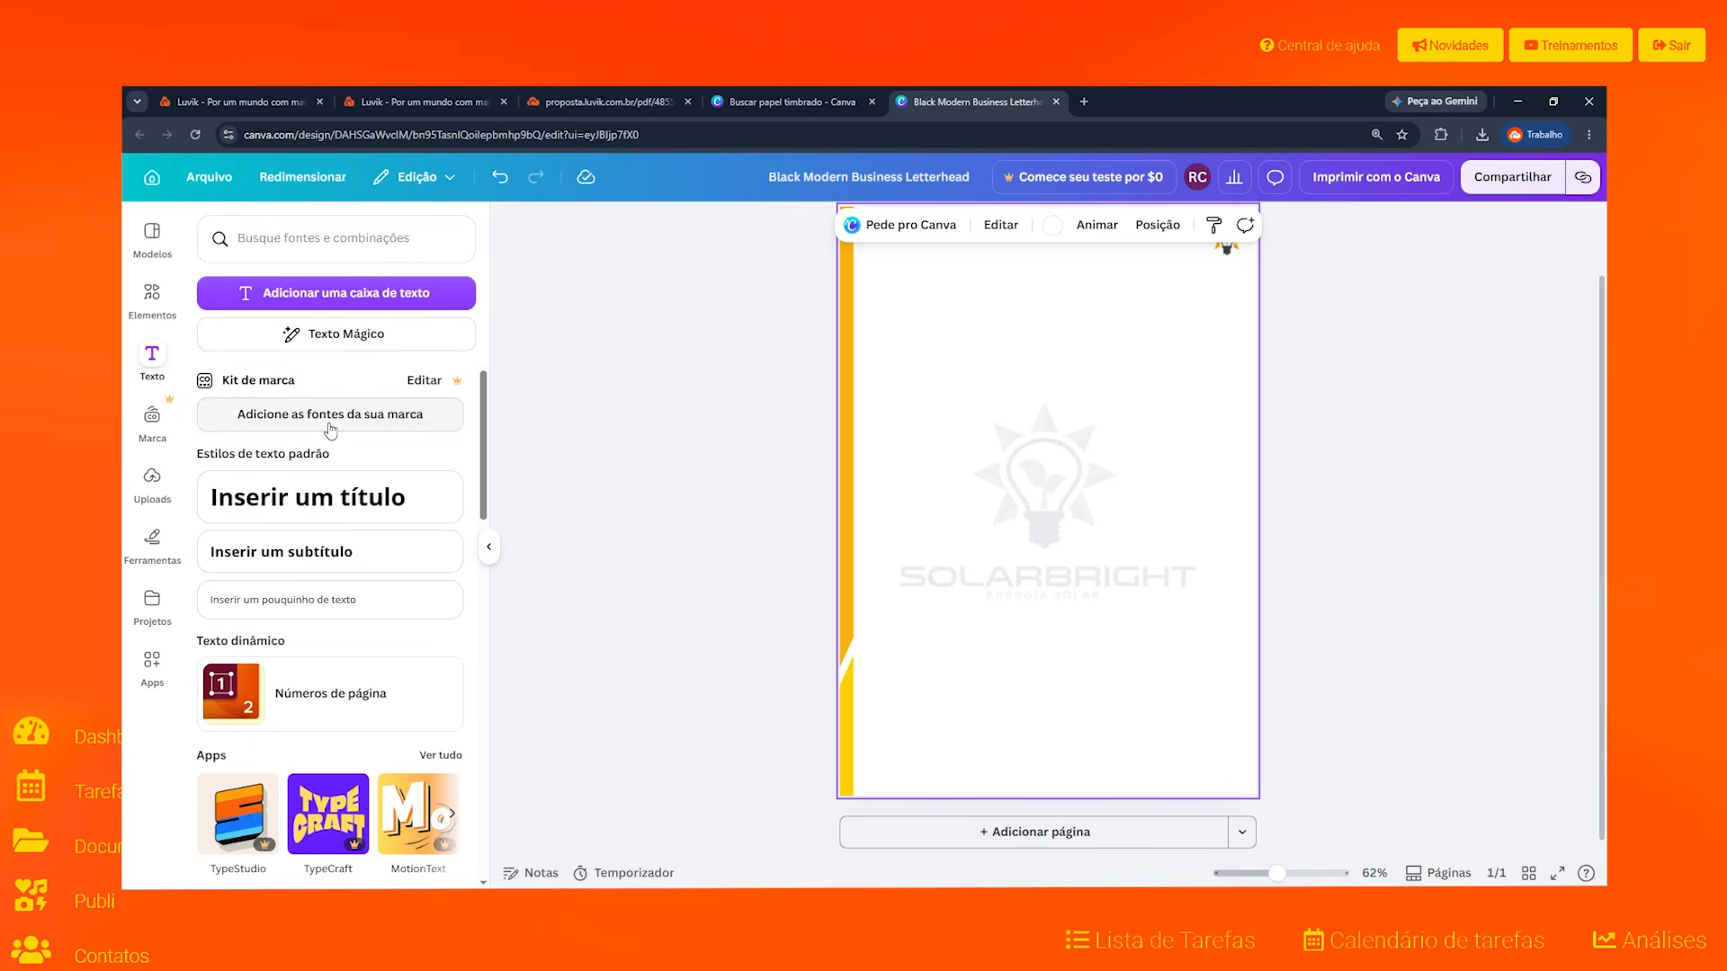
pyautogui.click(316, 293)
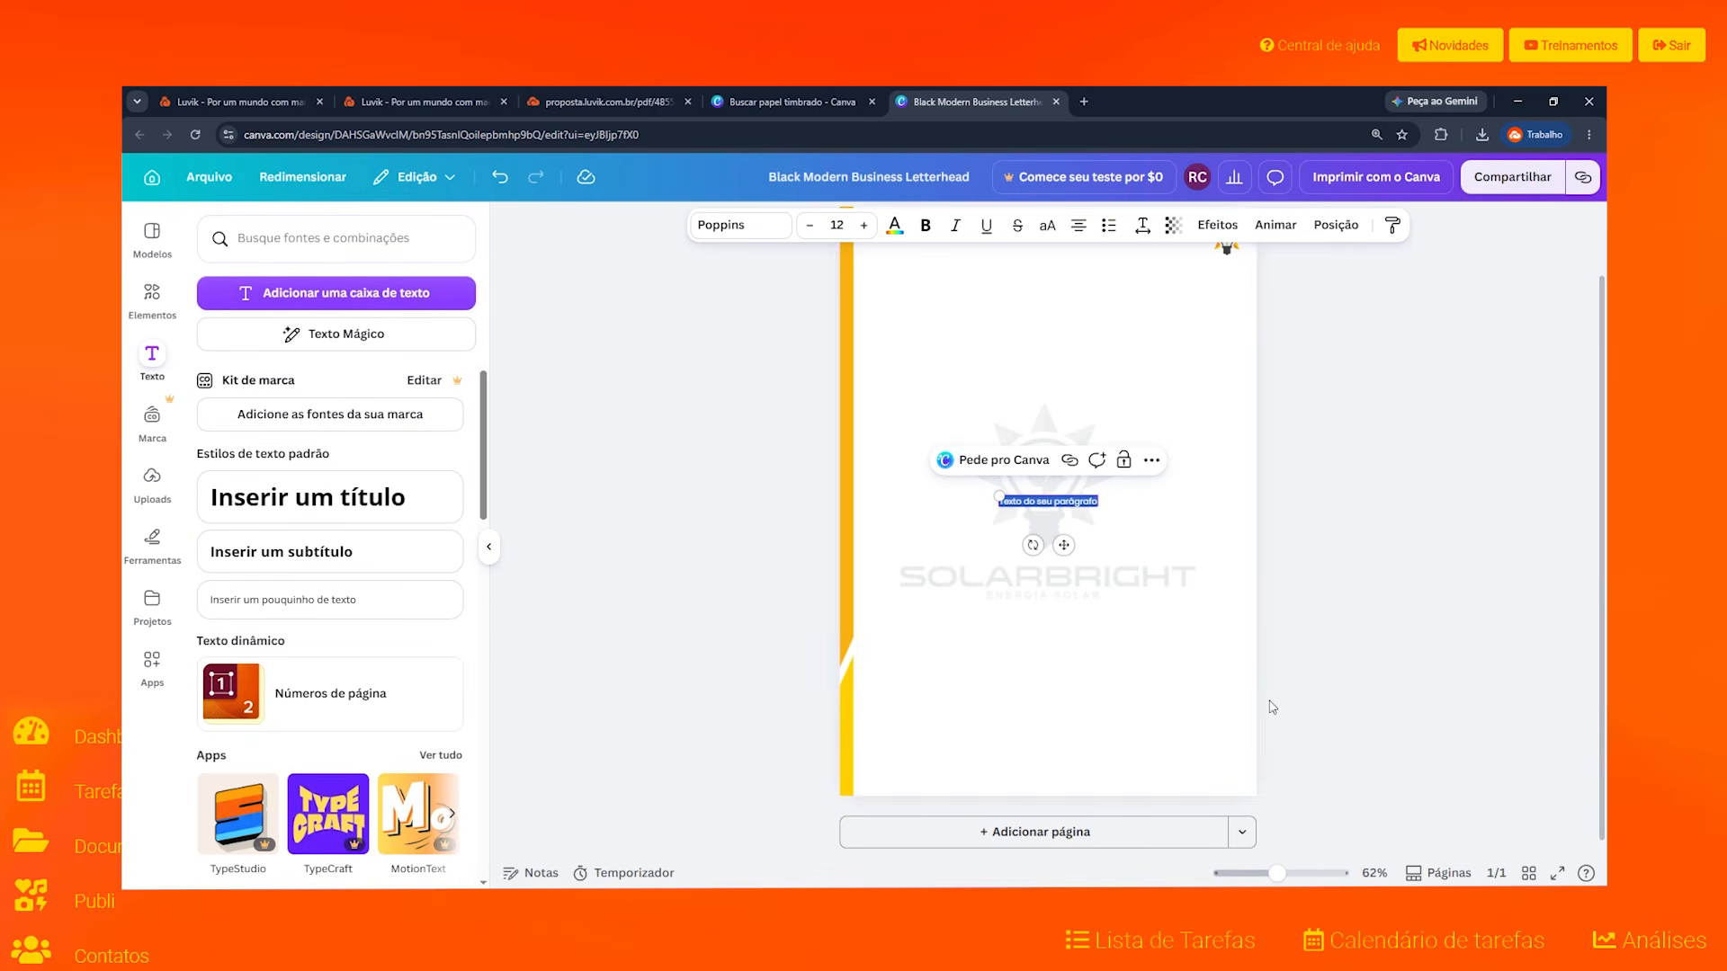
pyautogui.scroll(3, 1059, 661)
pyautogui.click(1064, 426)
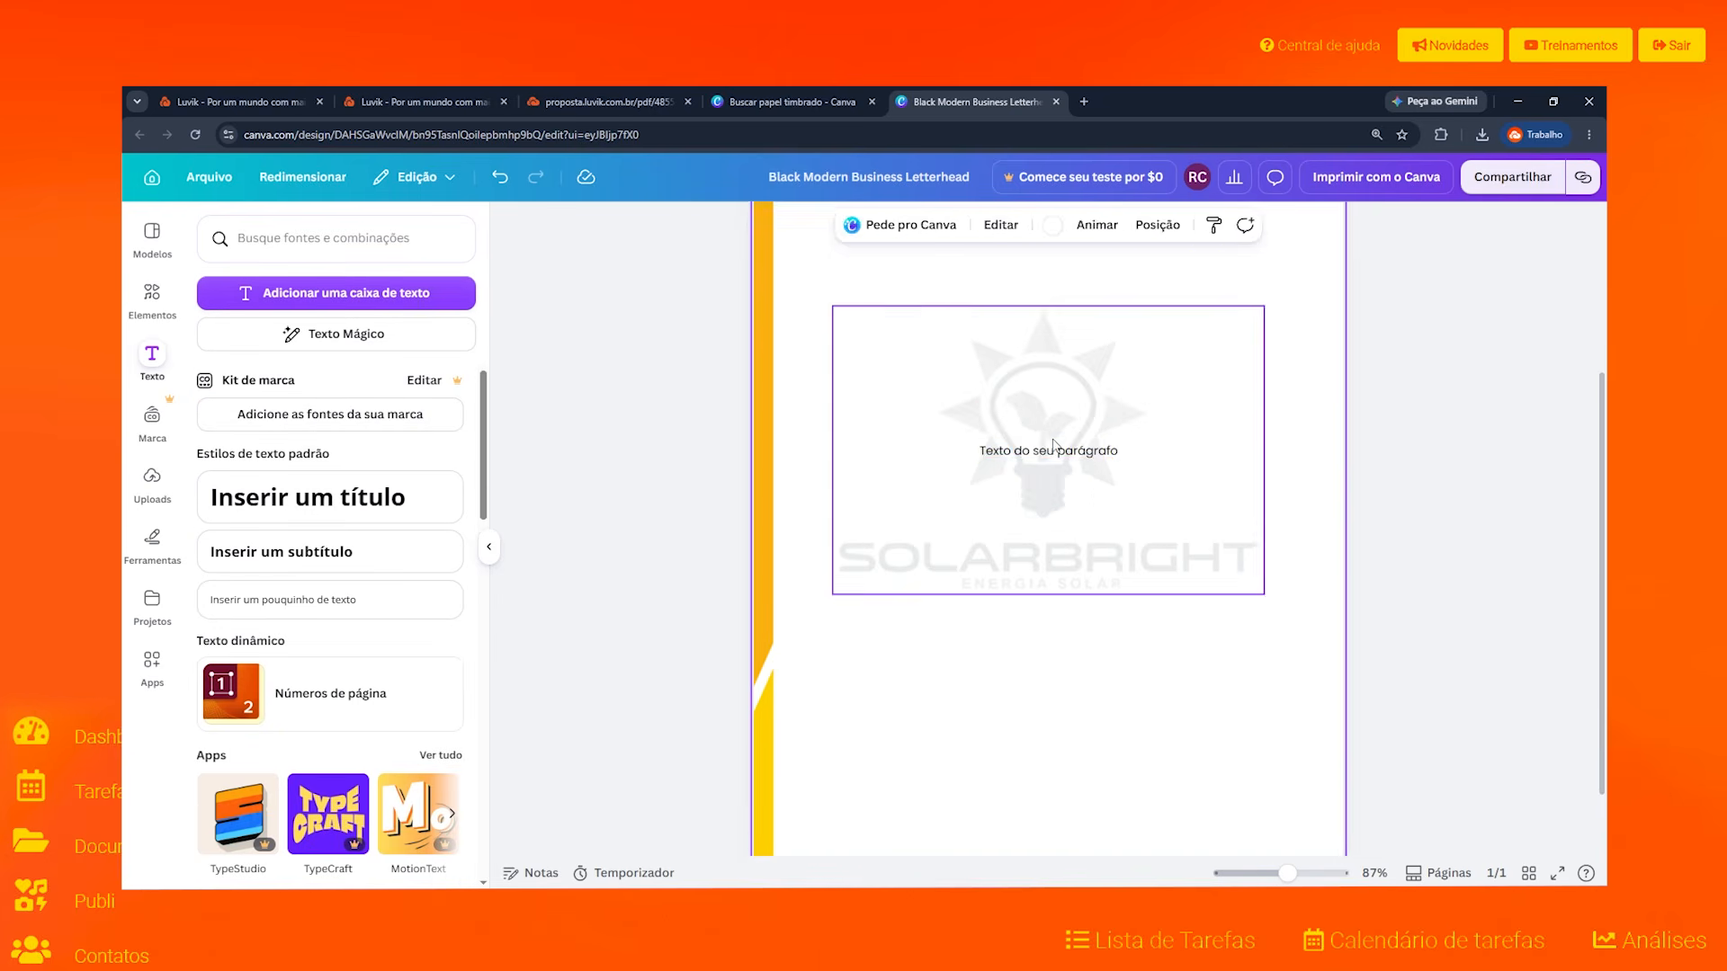
pyautogui.moveTo(1044, 449); pyautogui.dragTo(1031, 649)
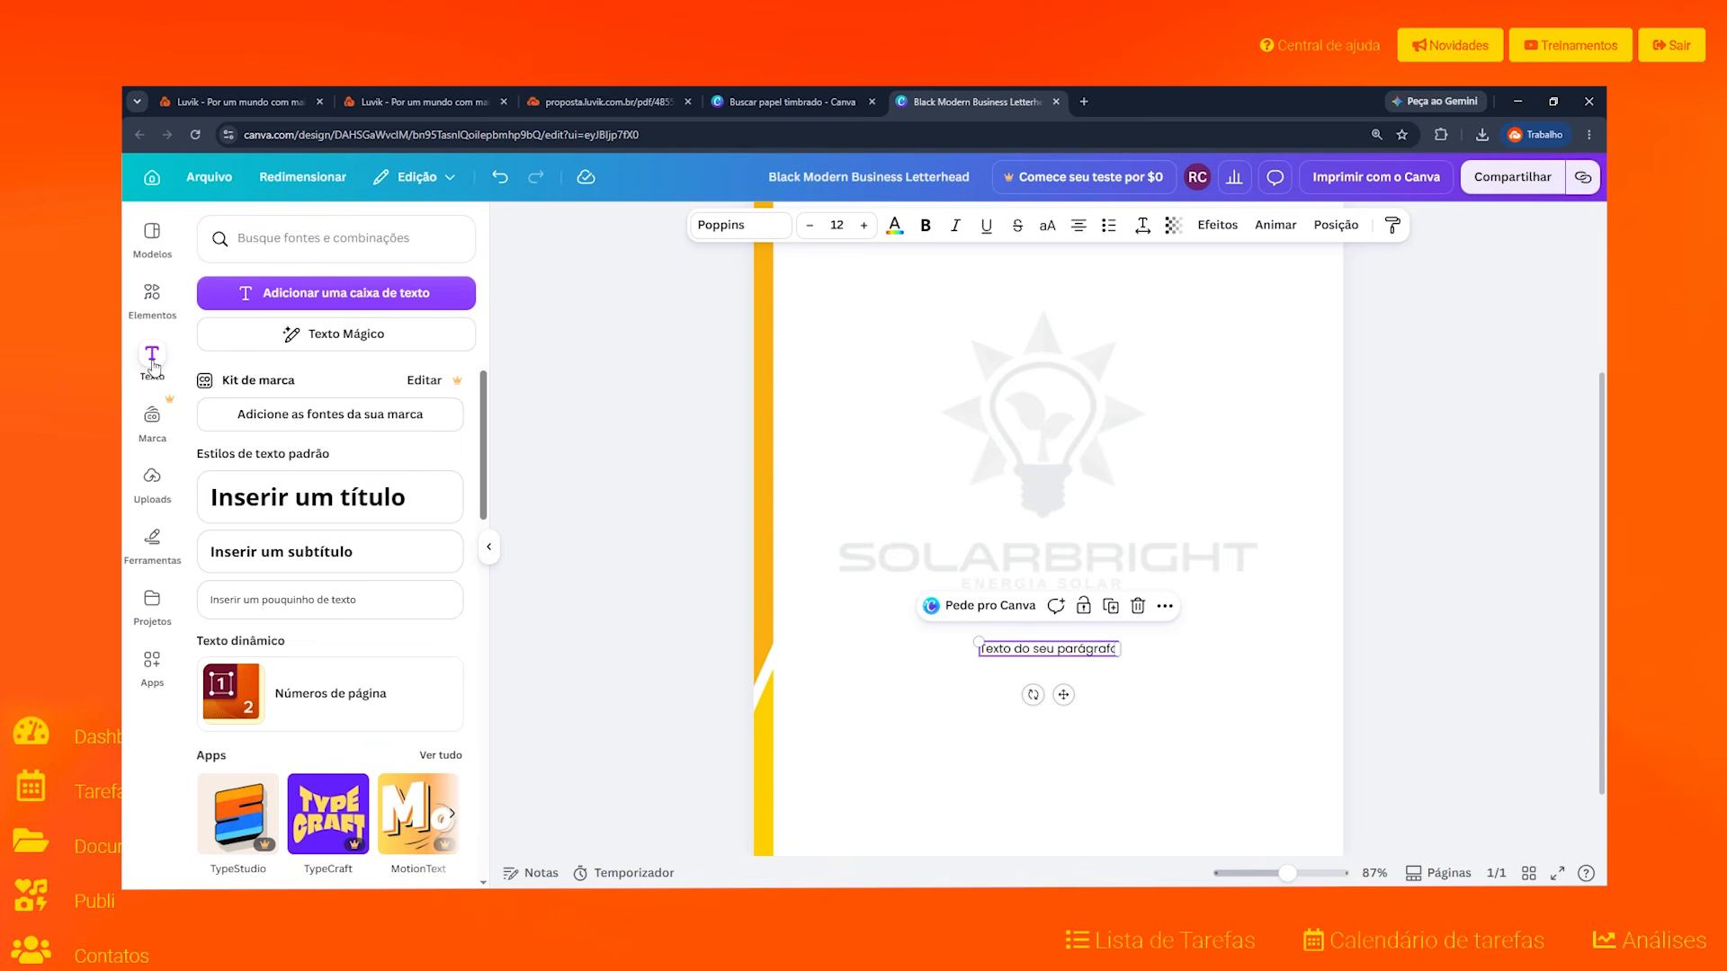
pyautogui.scroll(-2, 892, 607)
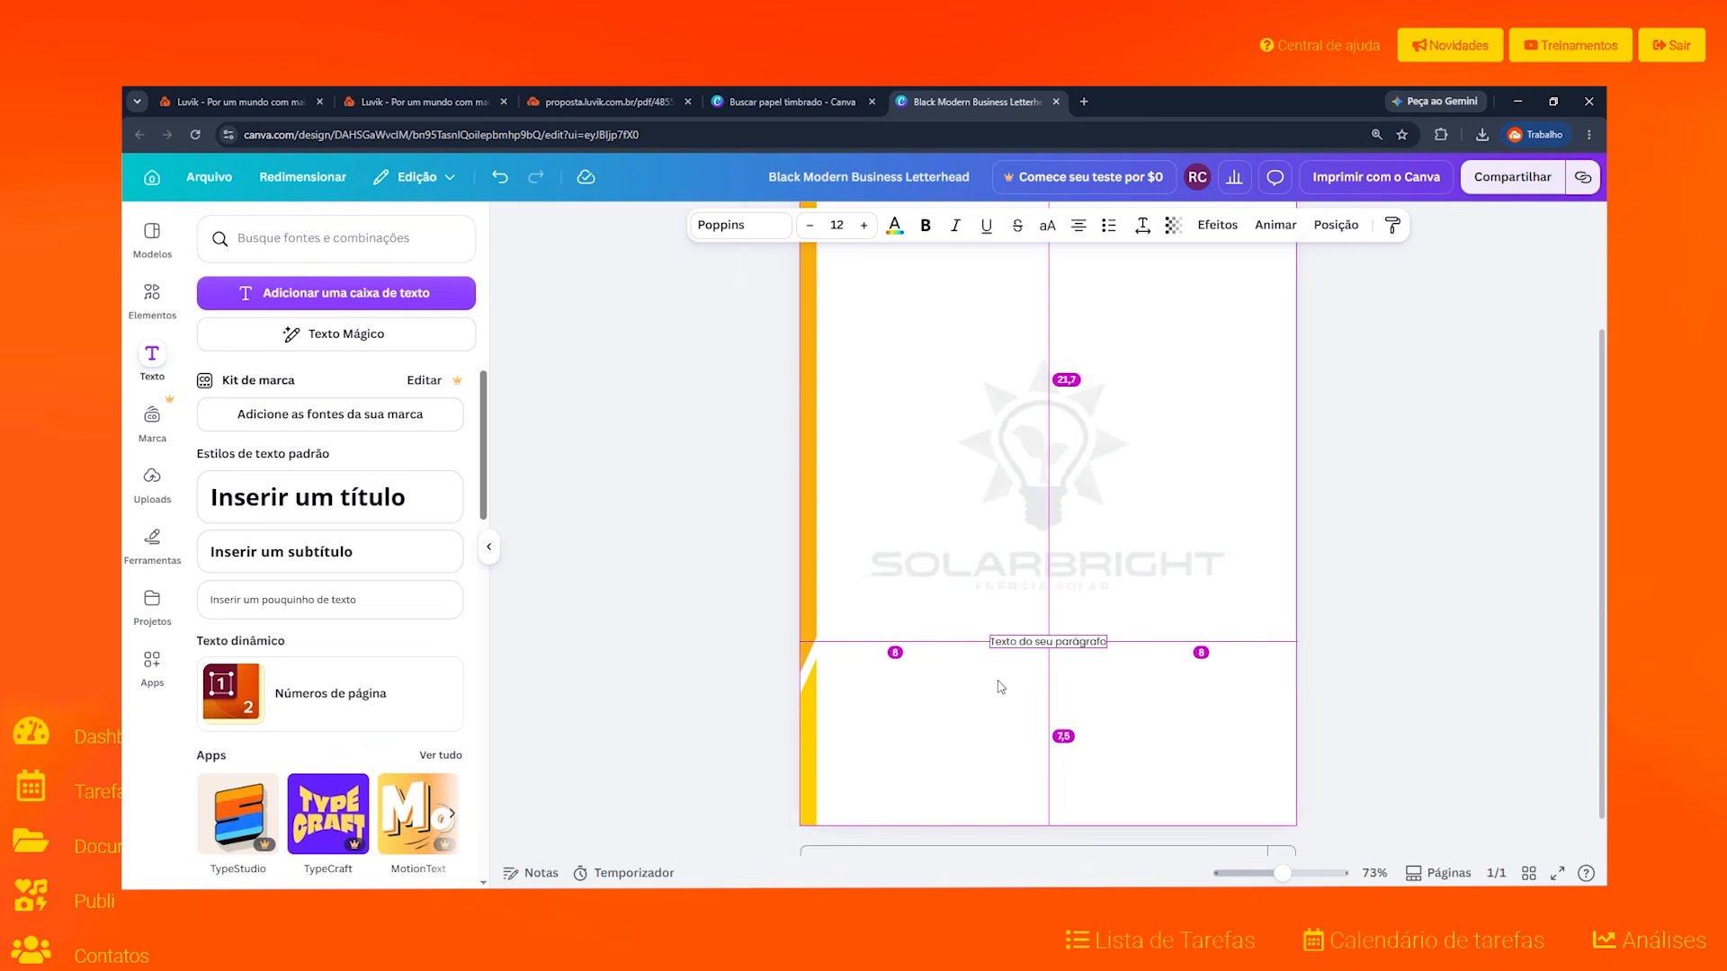
pyautogui.scroll(5, 1001, 687)
pyautogui.scroll(2, 1087, 704)
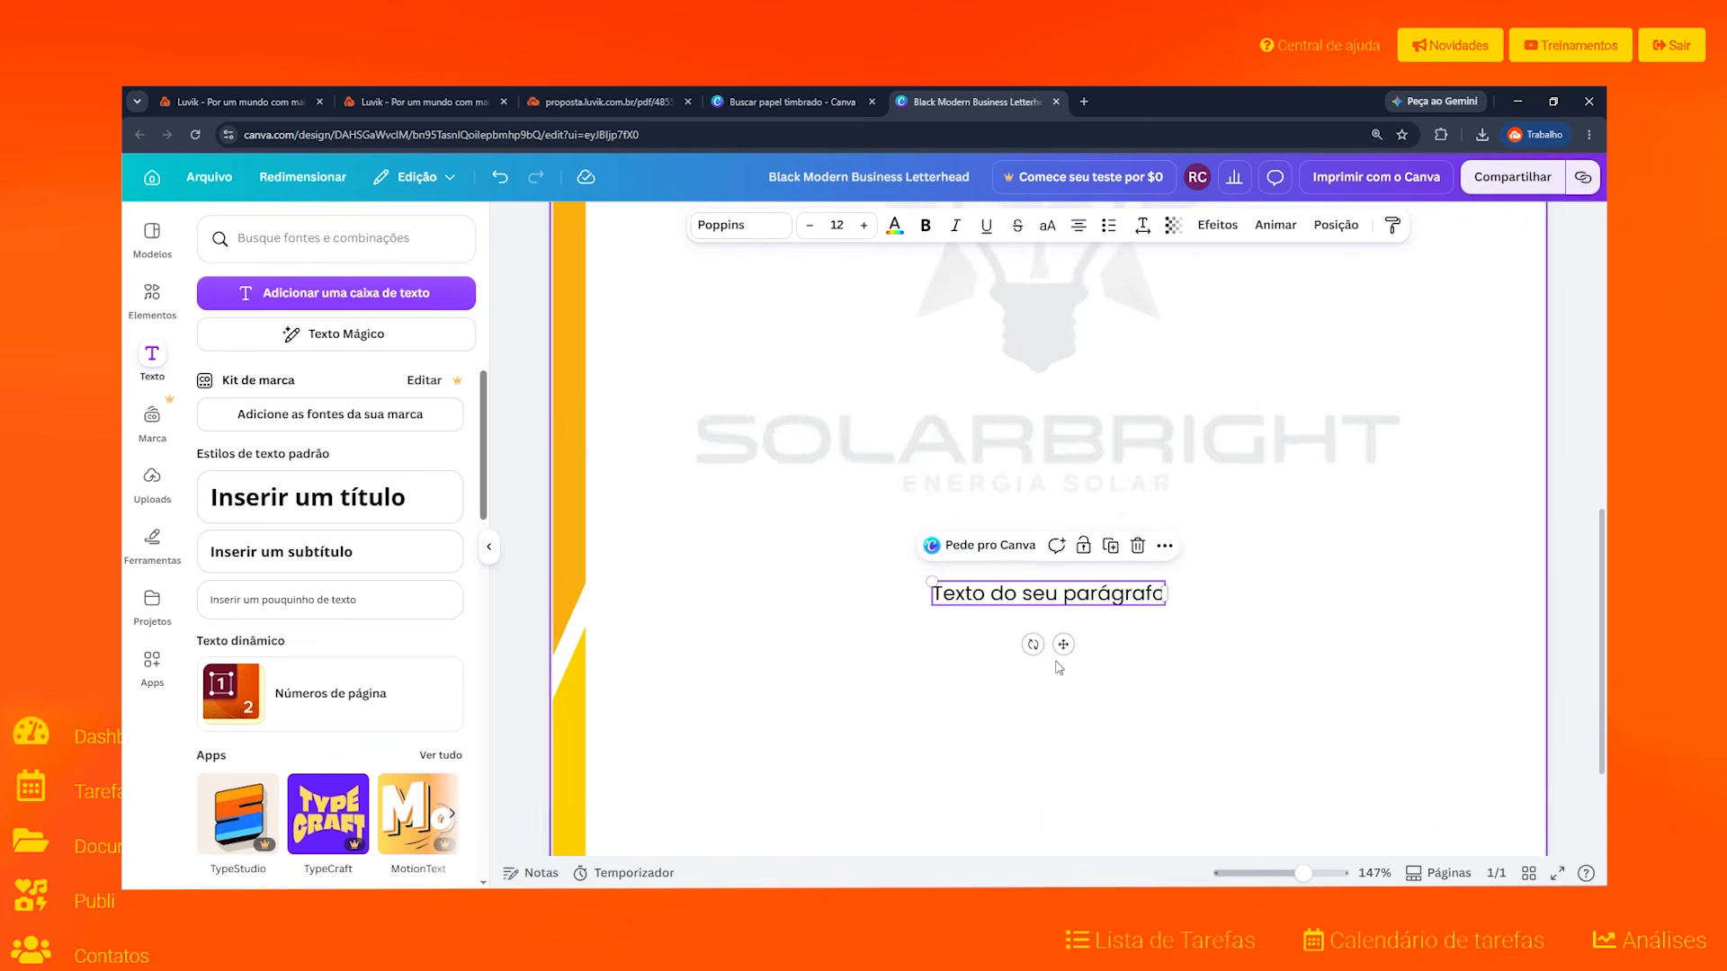
pyautogui.scroll(-2, 1034, 629)
pyautogui.moveTo(989, 435); pyautogui.dragTo(986, 677)
# Step: Type the two-line company address, widen the box, and tighten line spacing to 1.01
pyautogui.doubleClick(987, 676)
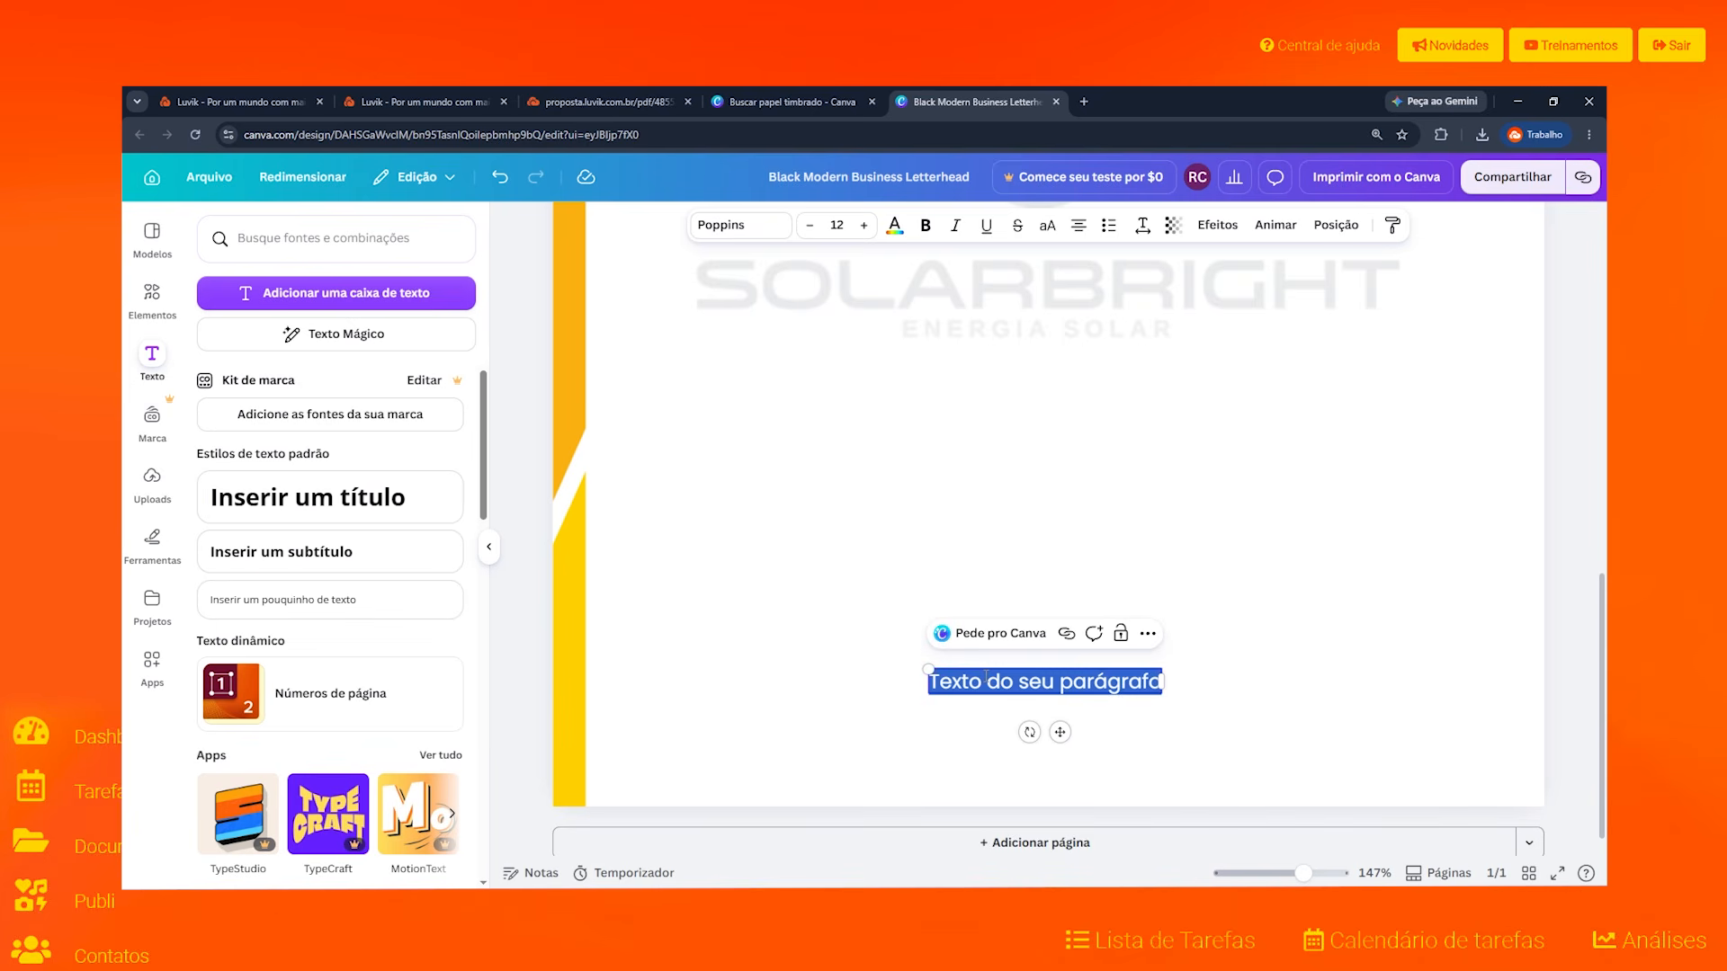
pyautogui.write('Ave')
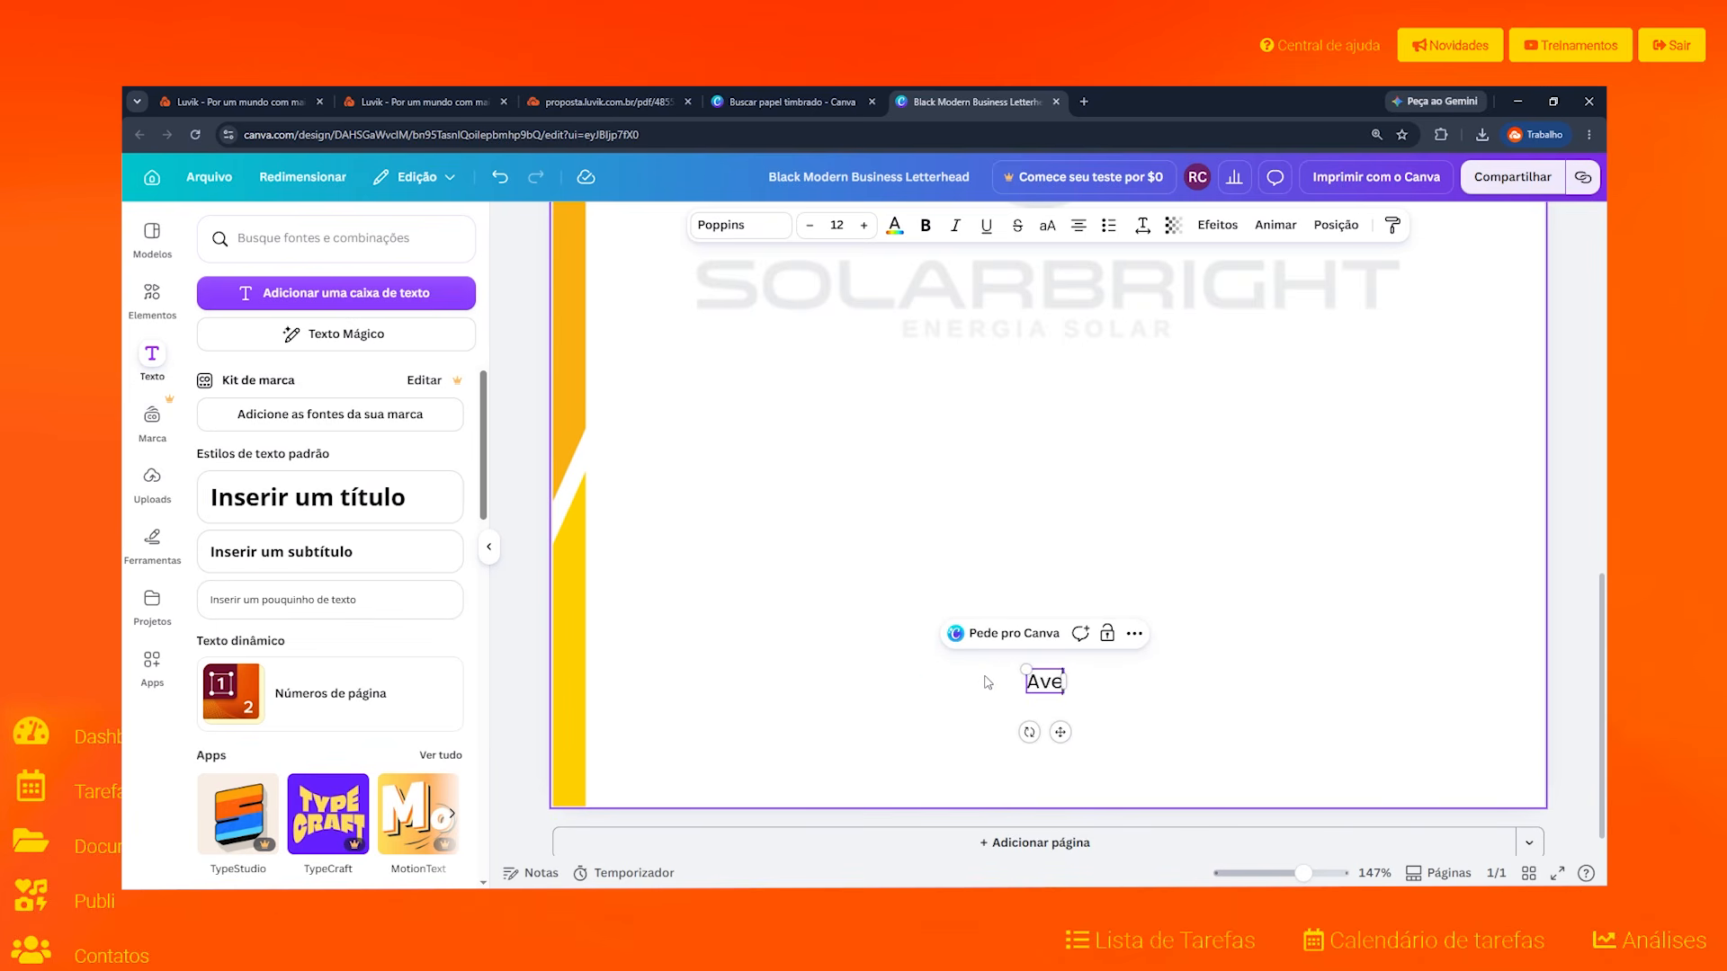
pyautogui.write('nida doi S')
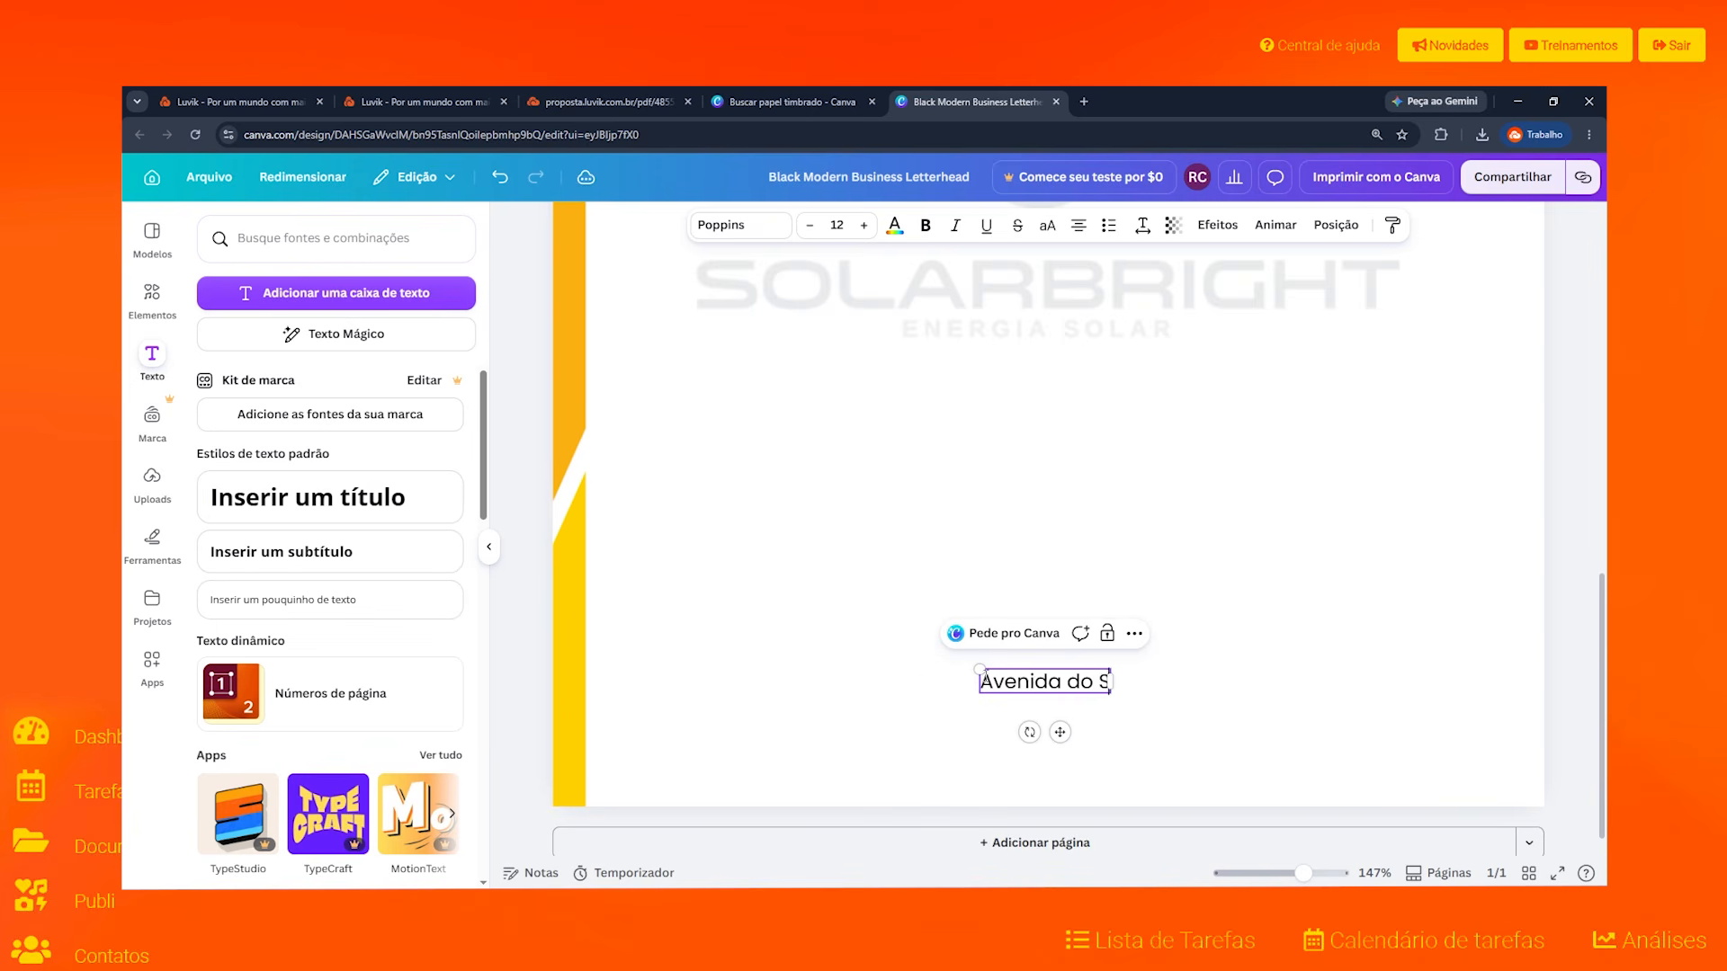
pyautogui.write('ol, 164')
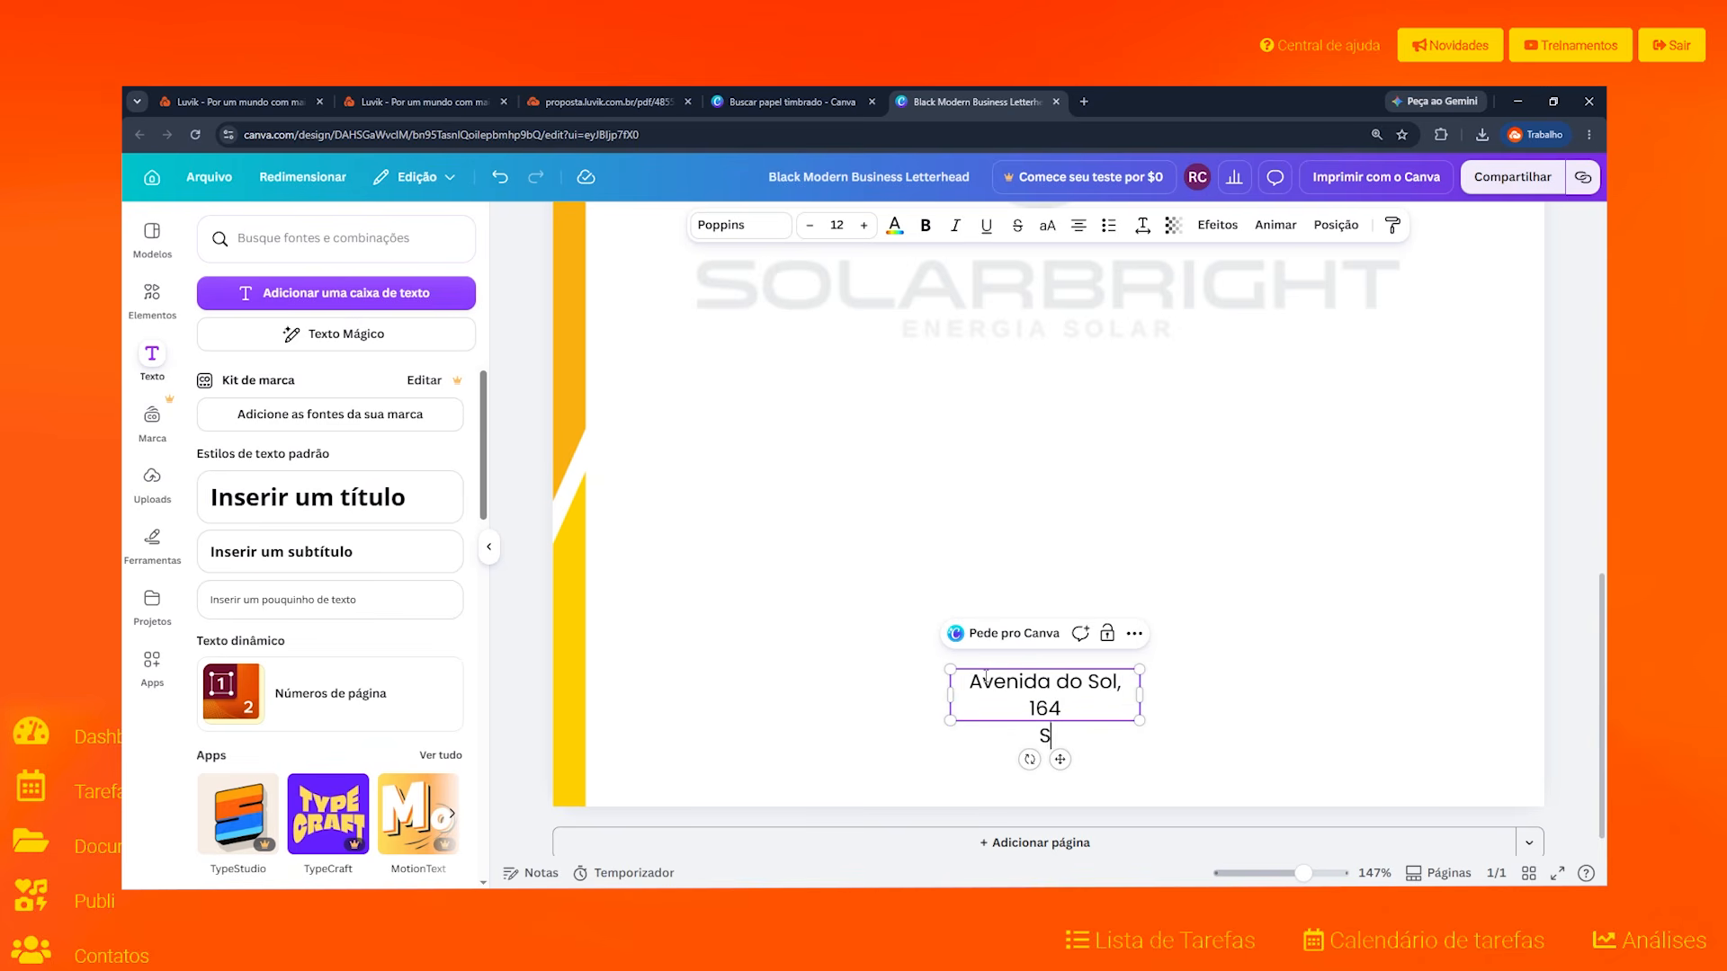
pyautogui.write('São Paulo')
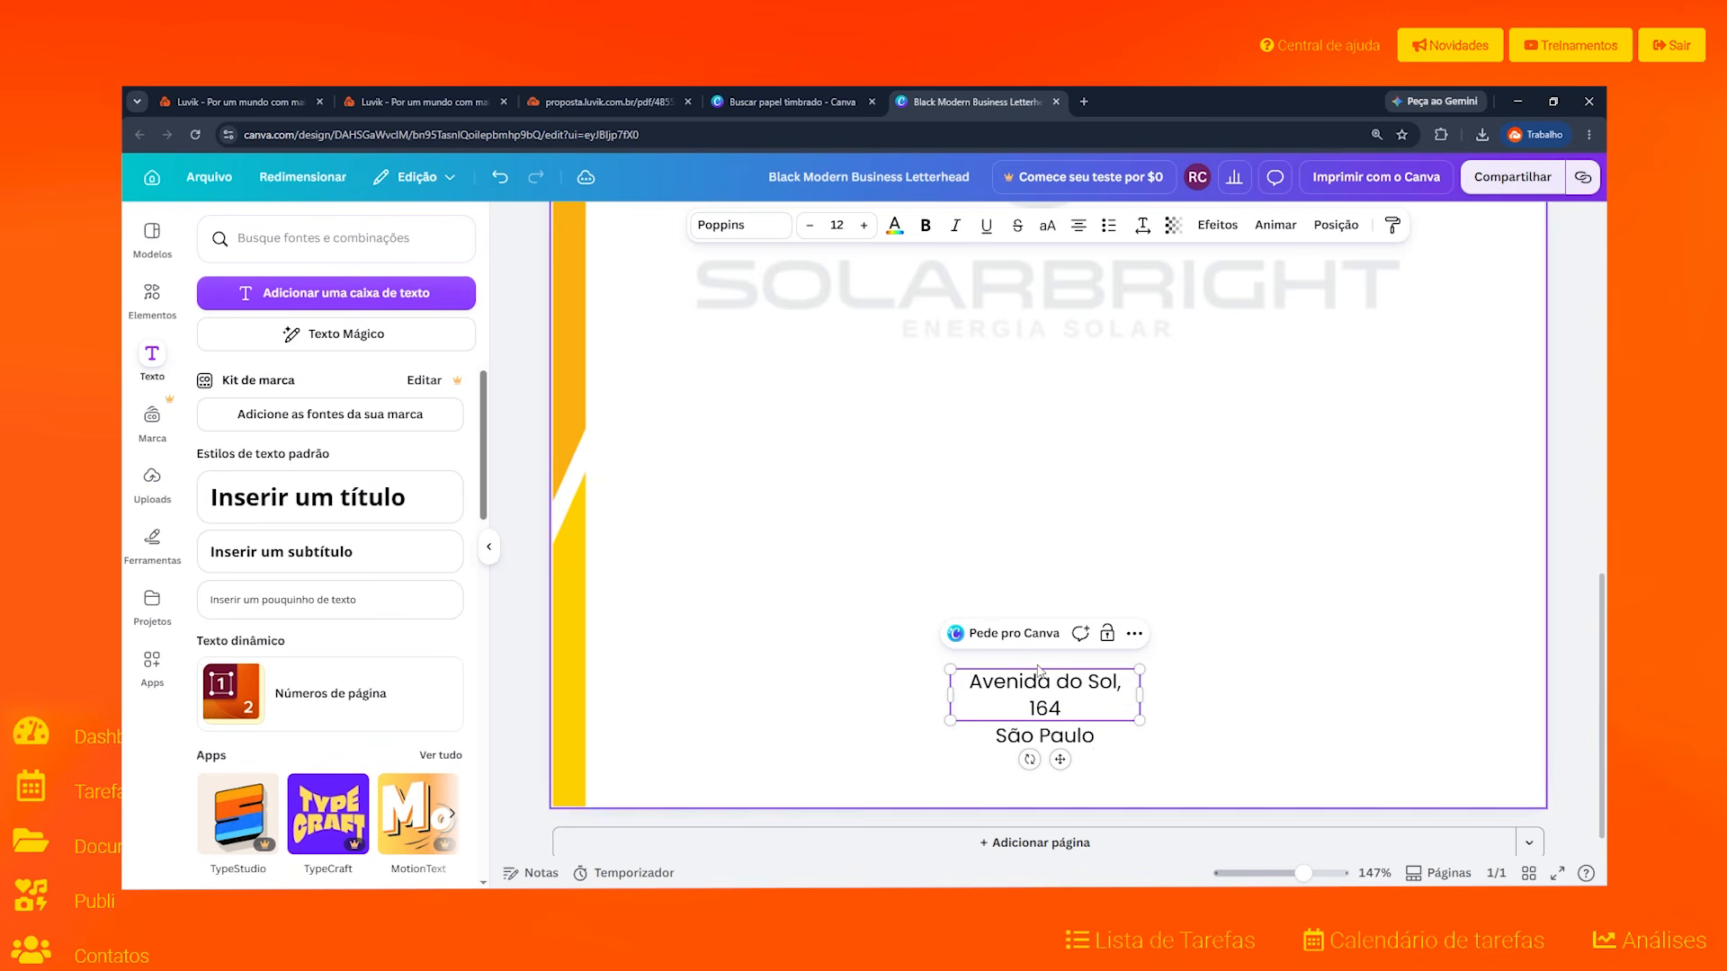
pyautogui.moveTo(1140, 695); pyautogui.dragTo(959, 679)
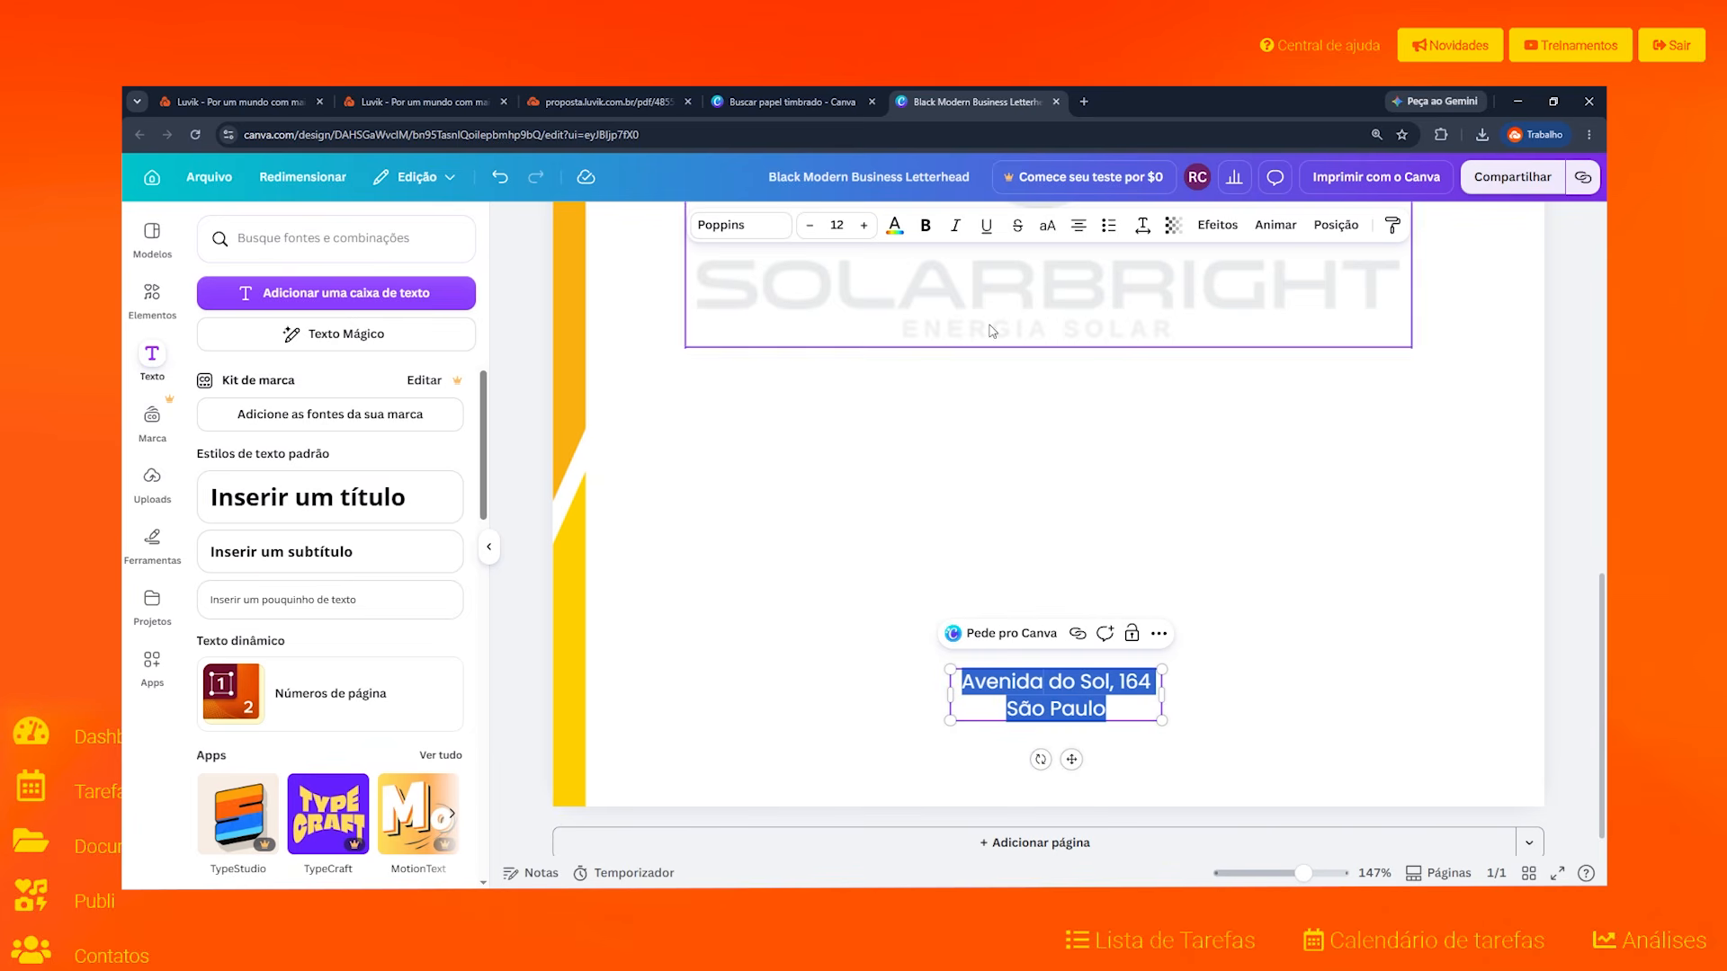
pyautogui.click(1142, 225)
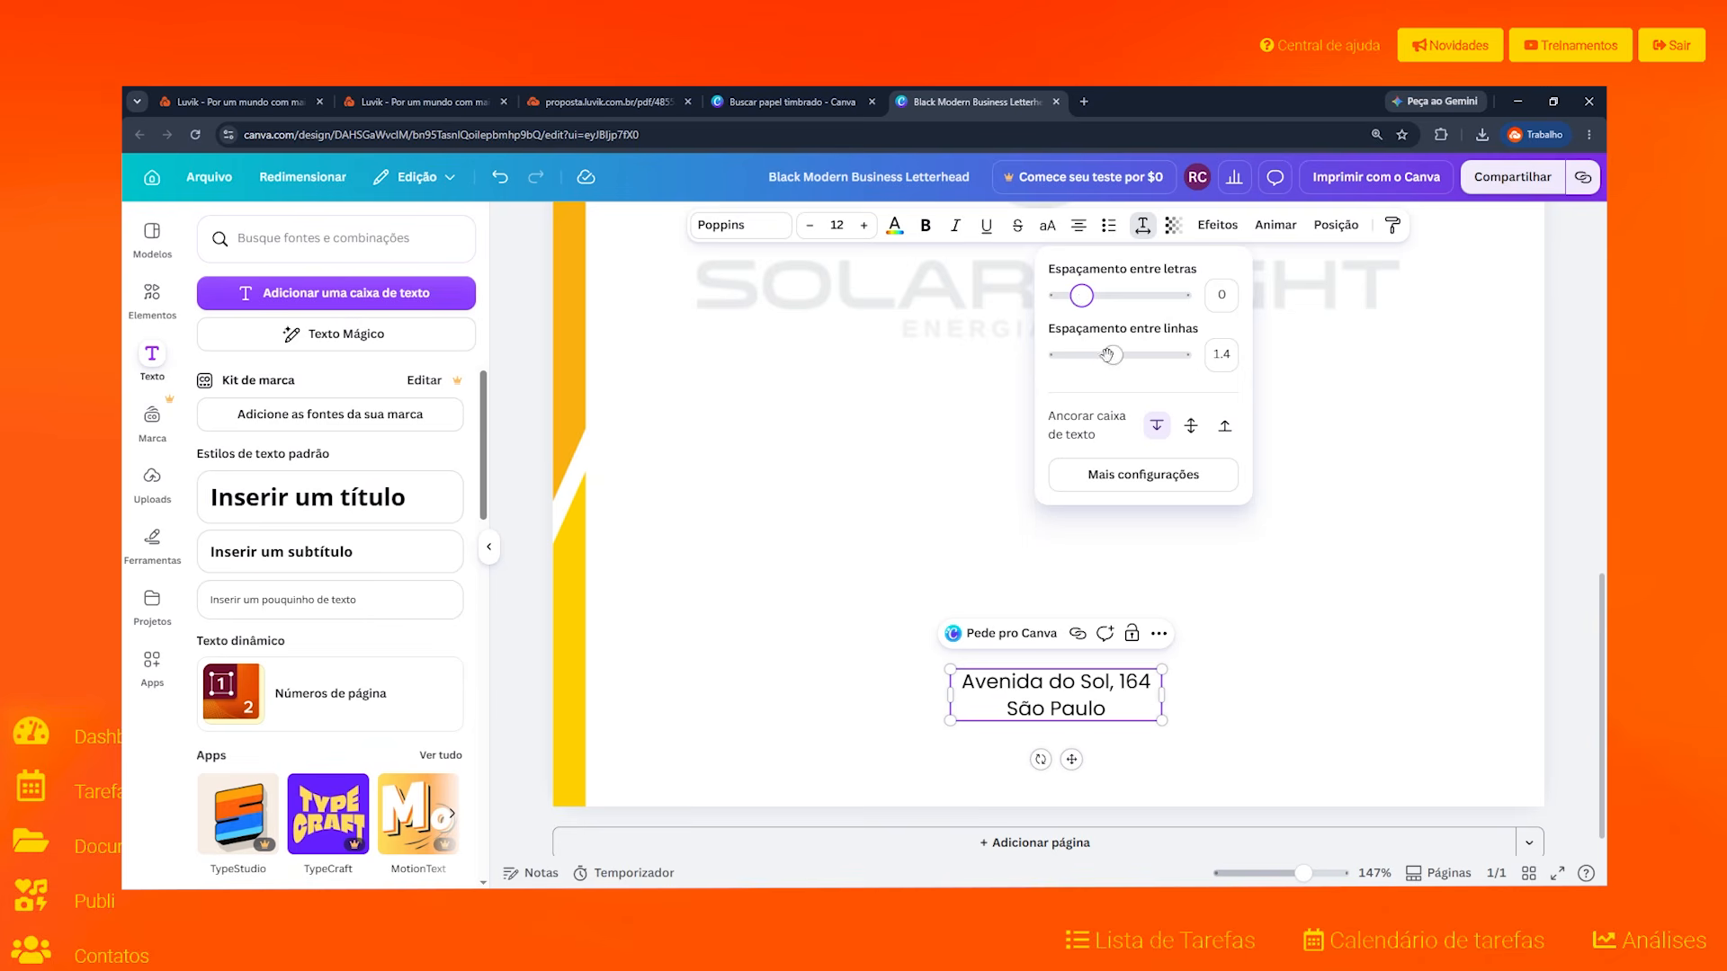
pyautogui.moveTo(1108, 354); pyautogui.dragTo(1087, 359)
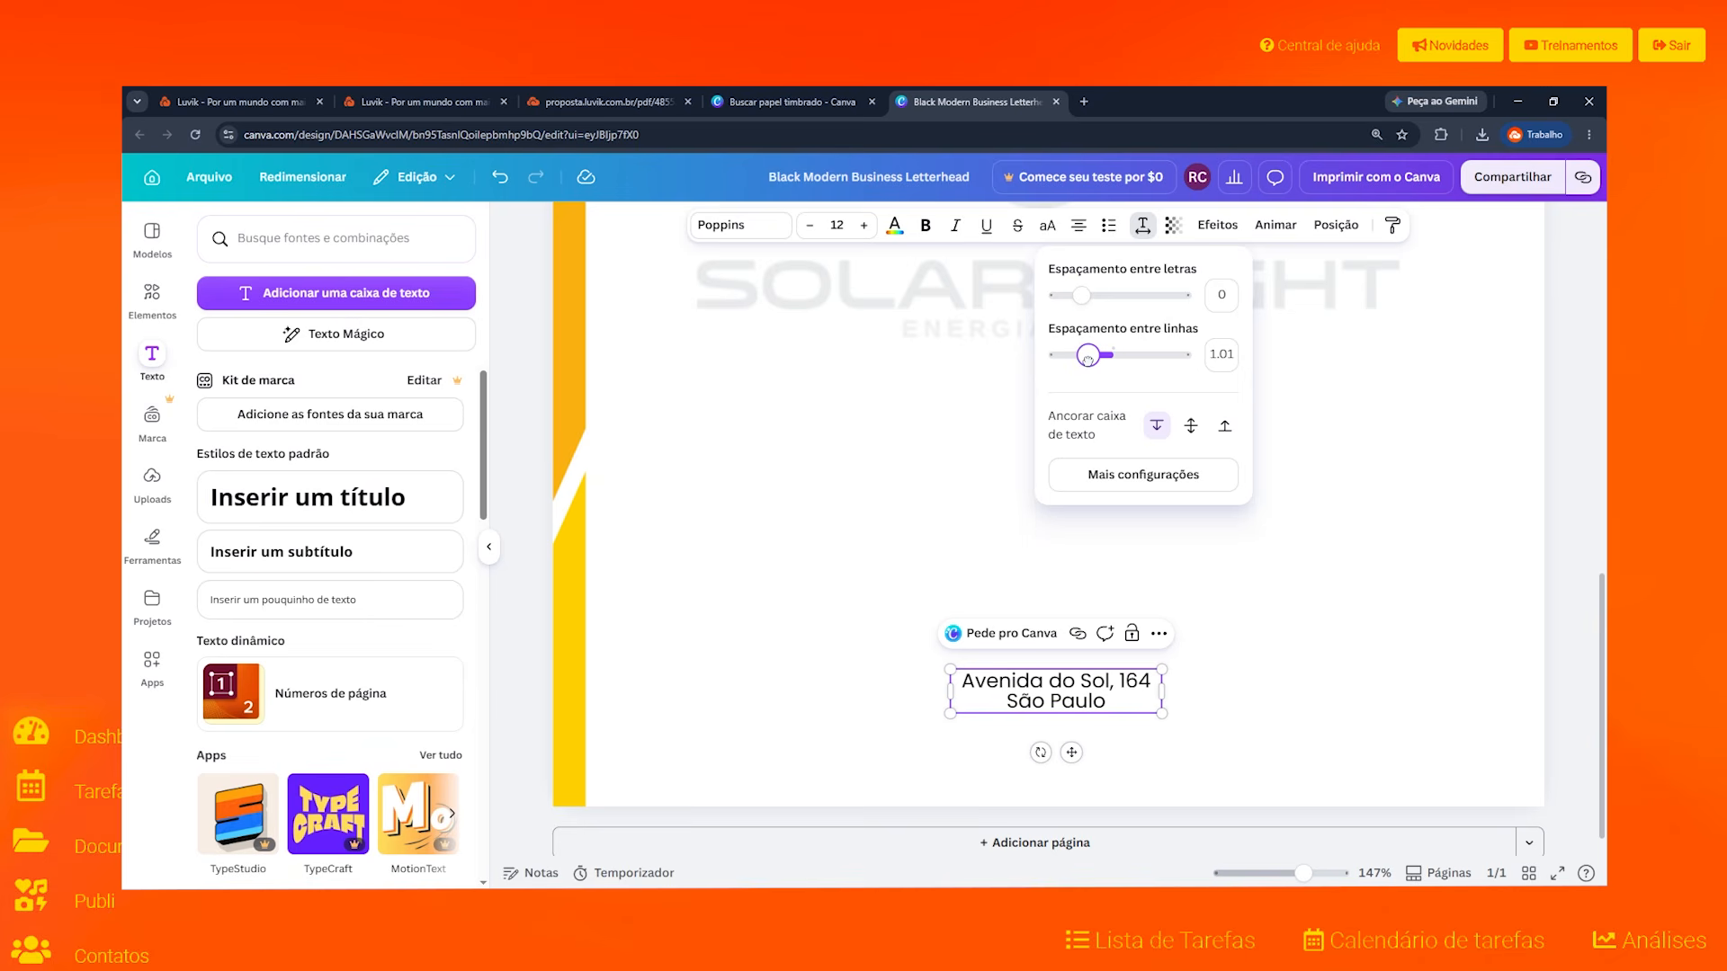
# Step: Try bold and italic on the address text, then turn both back off
pyautogui.click(926, 227)
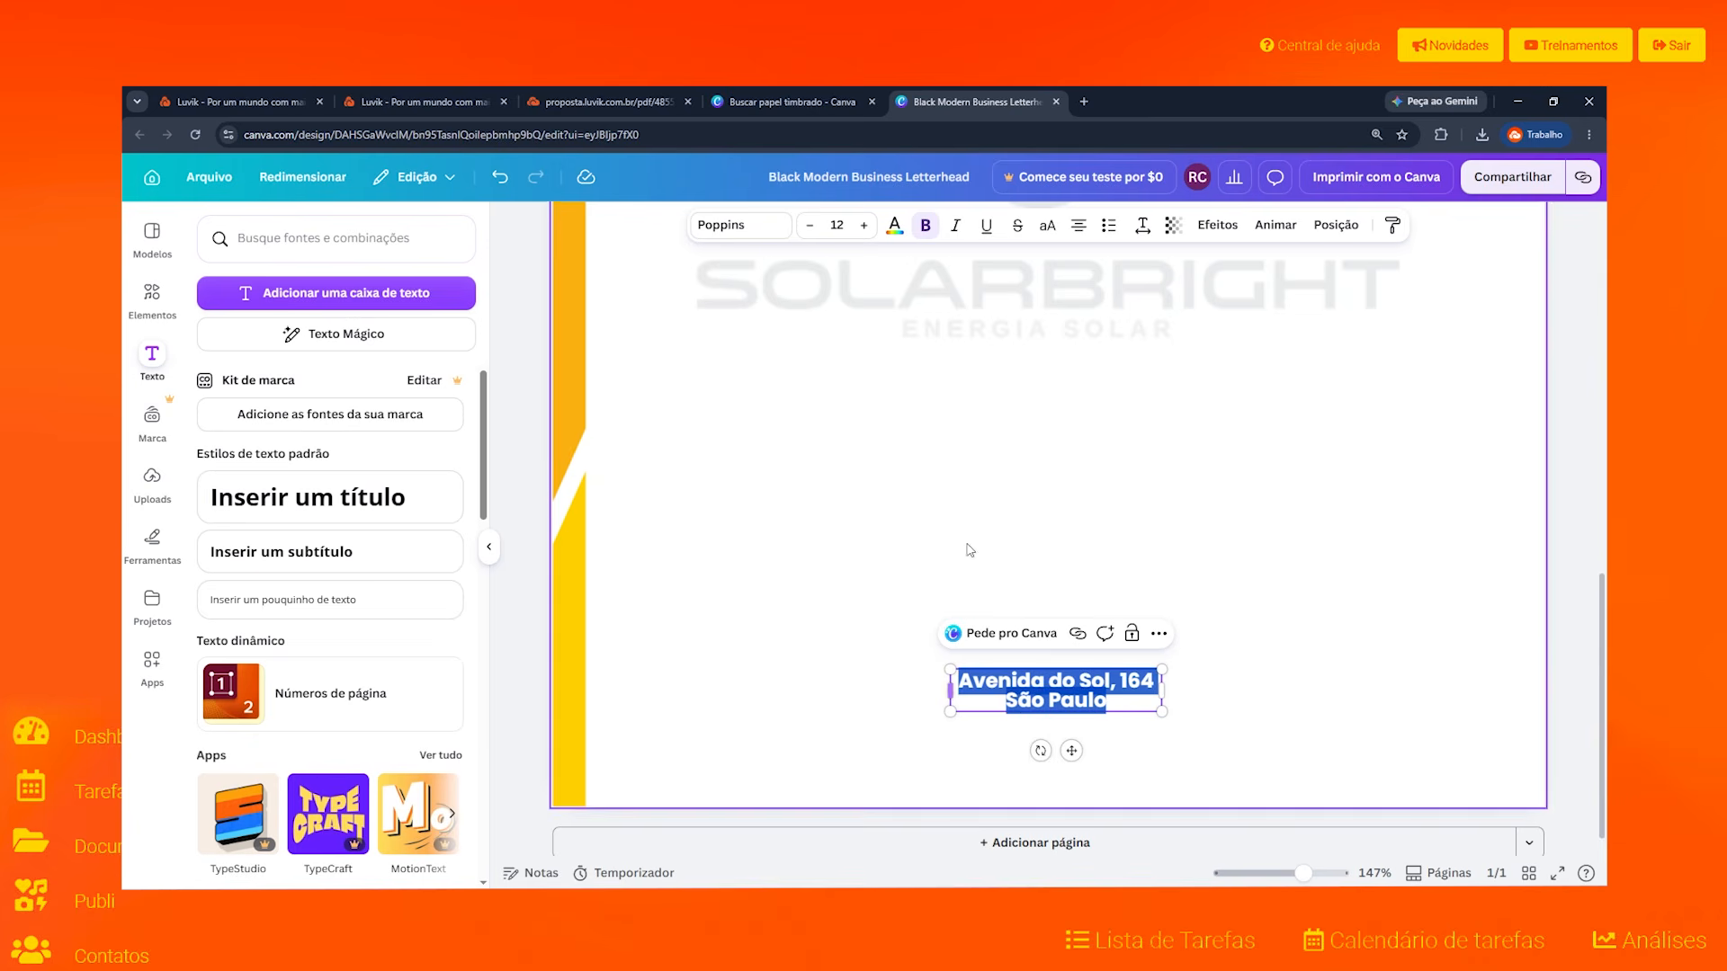
pyautogui.click(955, 225)
pyautogui.click(894, 225)
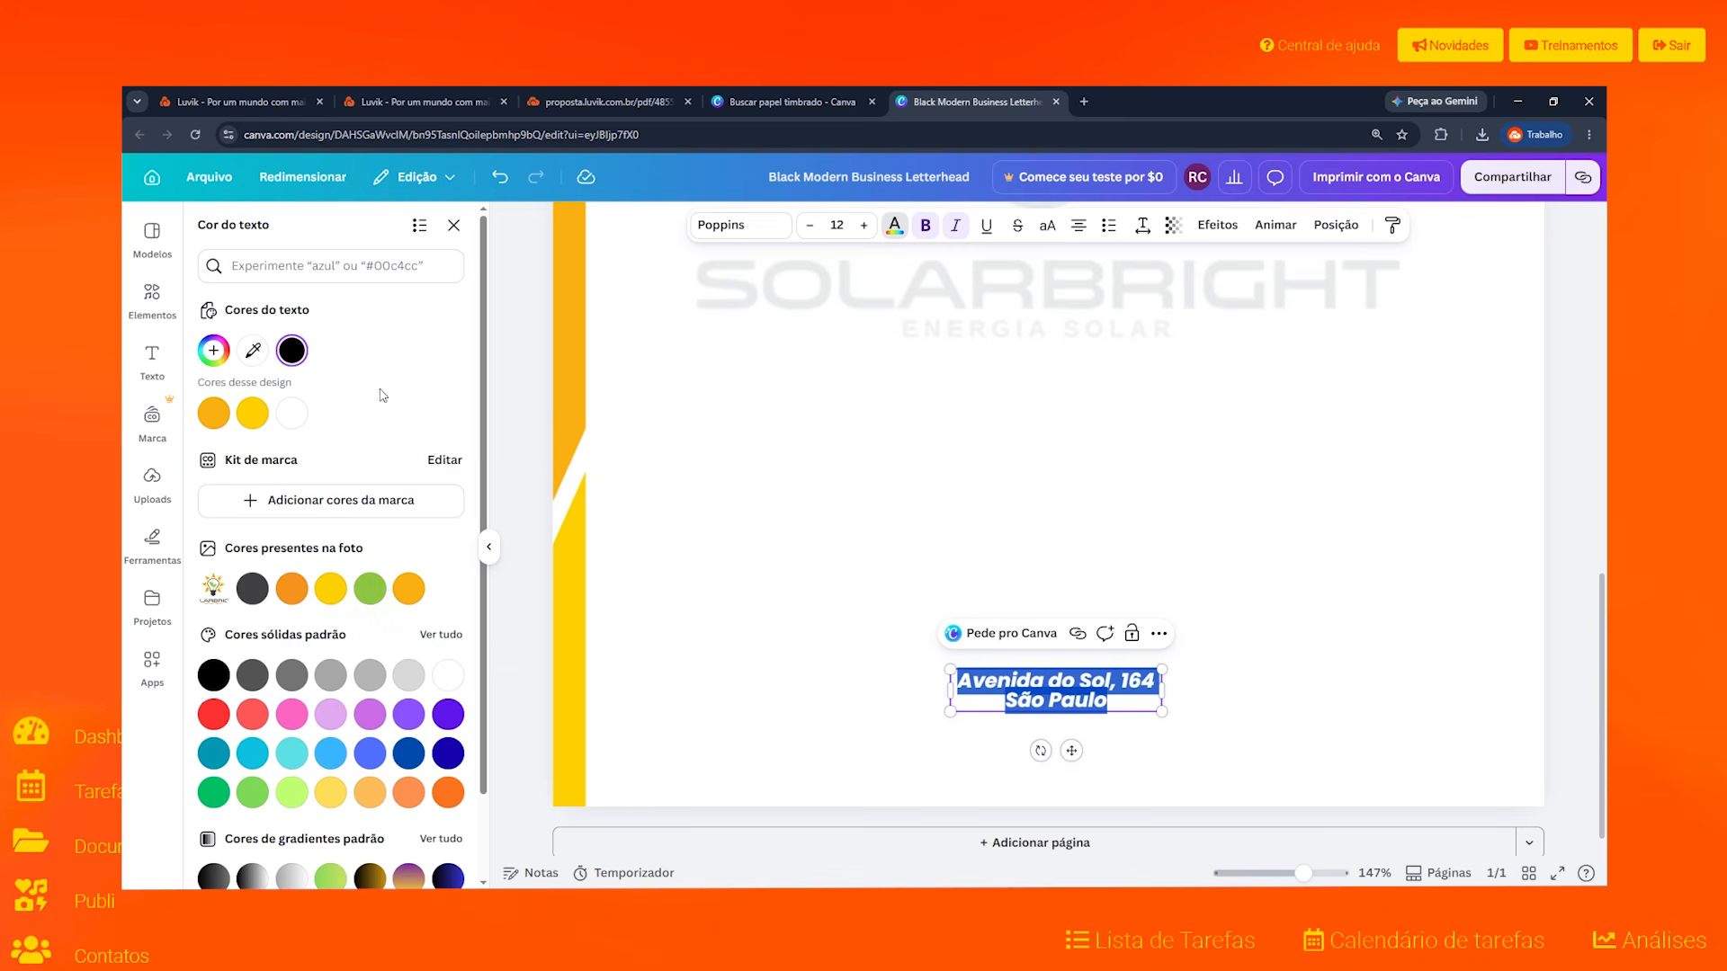
pyautogui.click(926, 227)
pyautogui.click(957, 226)
pyautogui.click(708, 670)
# Step: Left-align the address and position it near the bottom-left of the page
pyautogui.click(1055, 699)
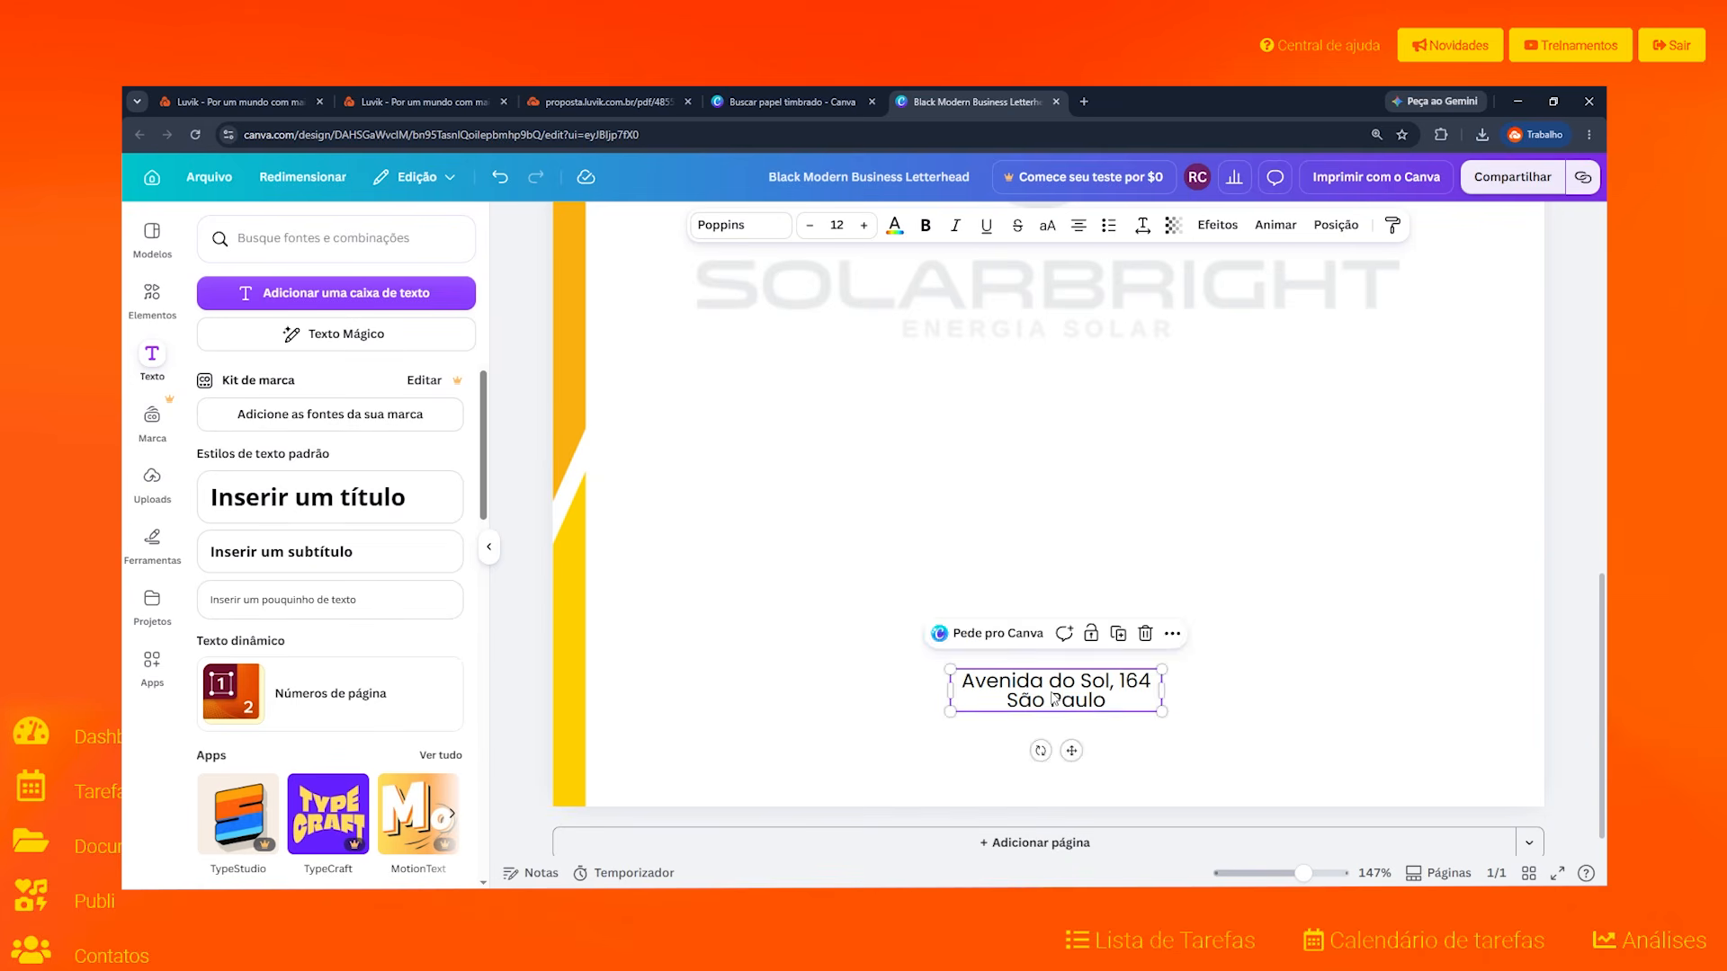
pyautogui.moveTo(1055, 699); pyautogui.dragTo(995, 746)
pyautogui.click(943, 743)
pyautogui.click(850, 725)
pyautogui.click(1078, 225)
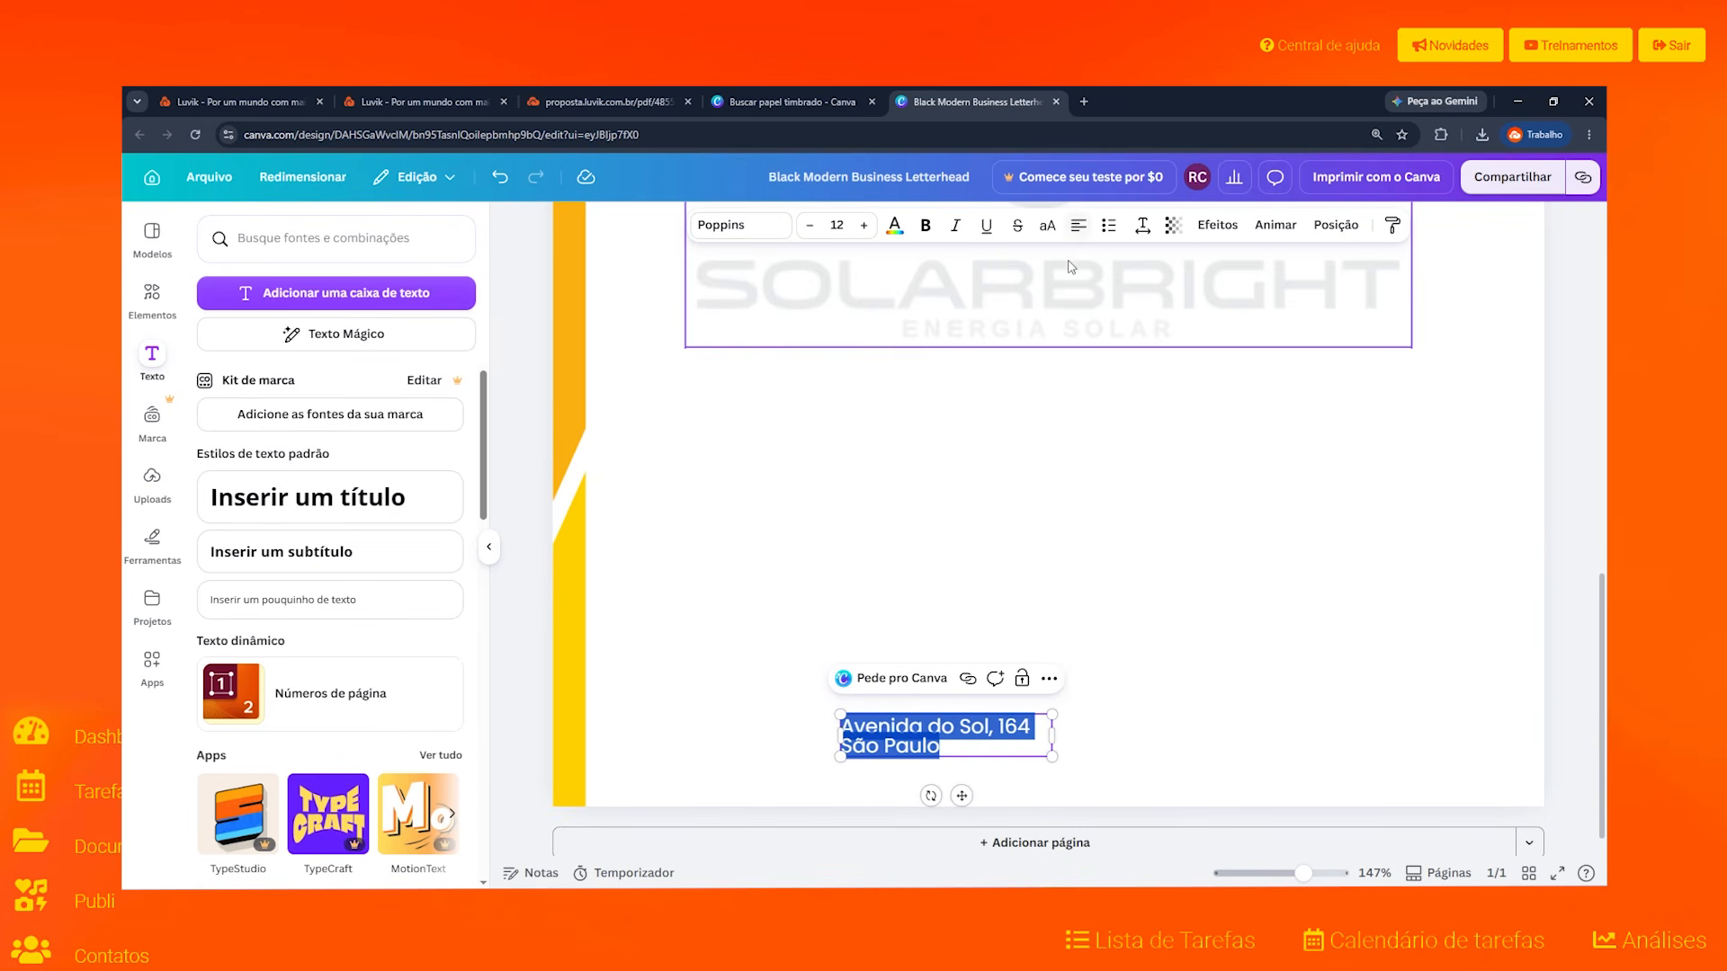
pyautogui.click(1007, 562)
pyautogui.click(900, 745)
pyautogui.moveTo(895, 742); pyautogui.dragTo(887, 718)
pyautogui.click(717, 558)
# Step: Duplicate the address box, replace its text with the phone number, and fit it to one line
pyautogui.scroll(-2, 1037, 693)
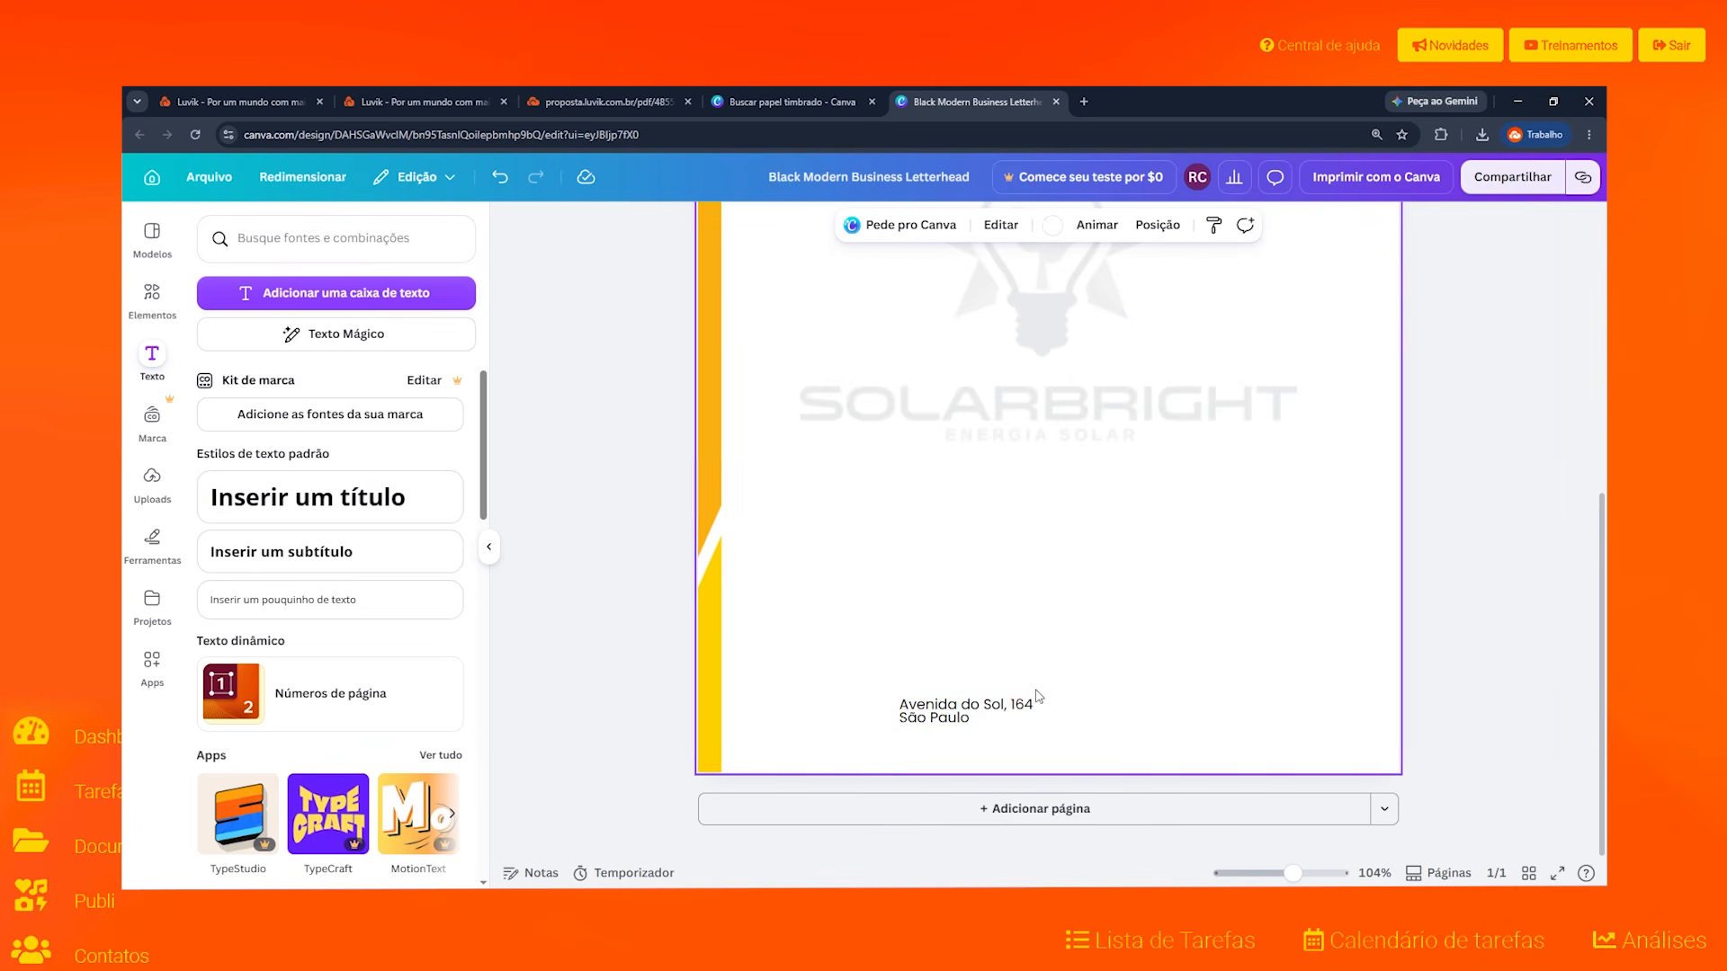
pyautogui.click(1031, 707)
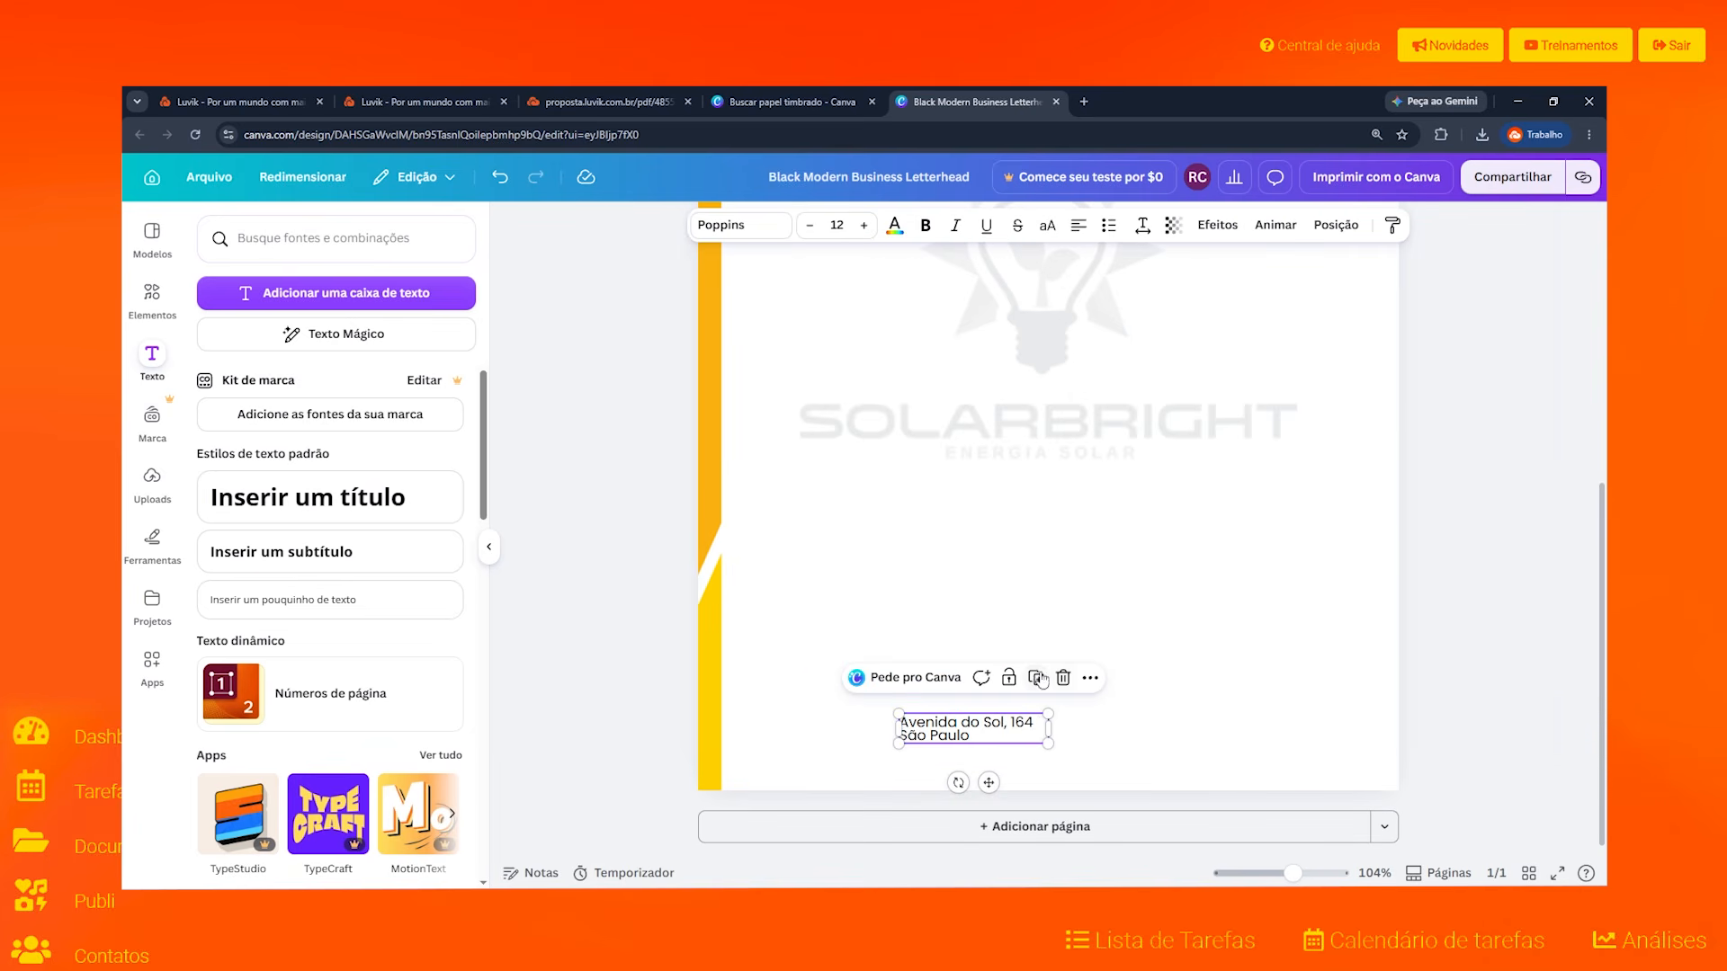
pyautogui.click(1036, 679)
pyautogui.doubleClick(1052, 648)
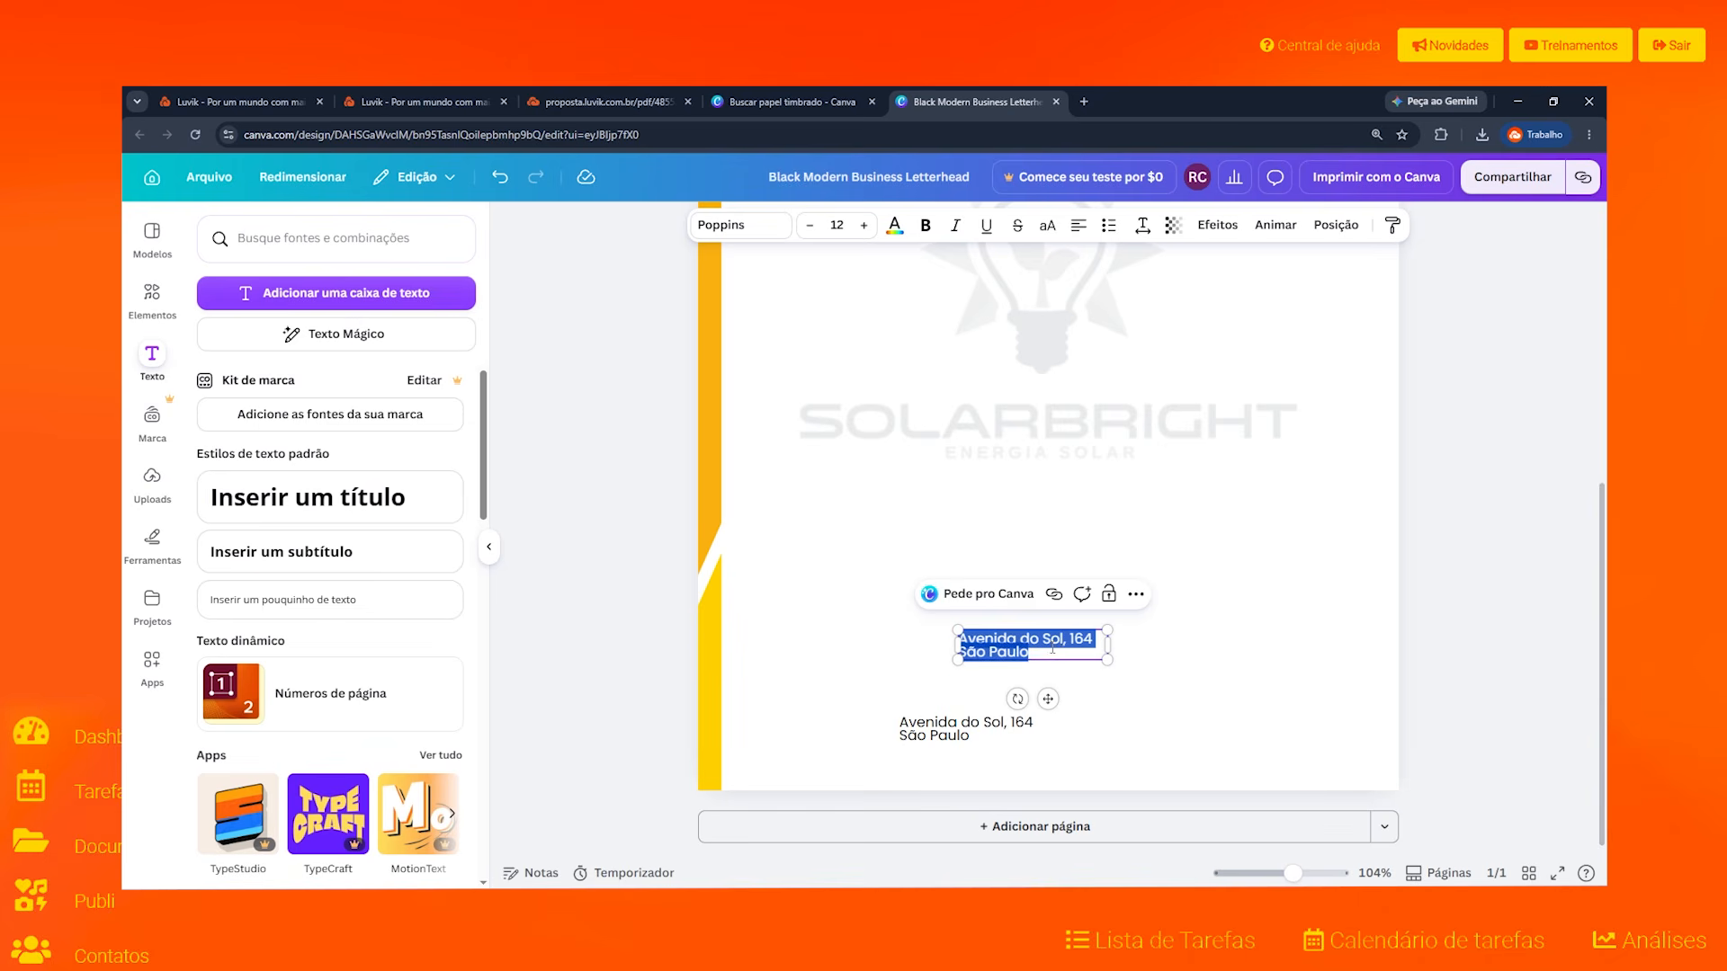
pyautogui.press('BackSpace')
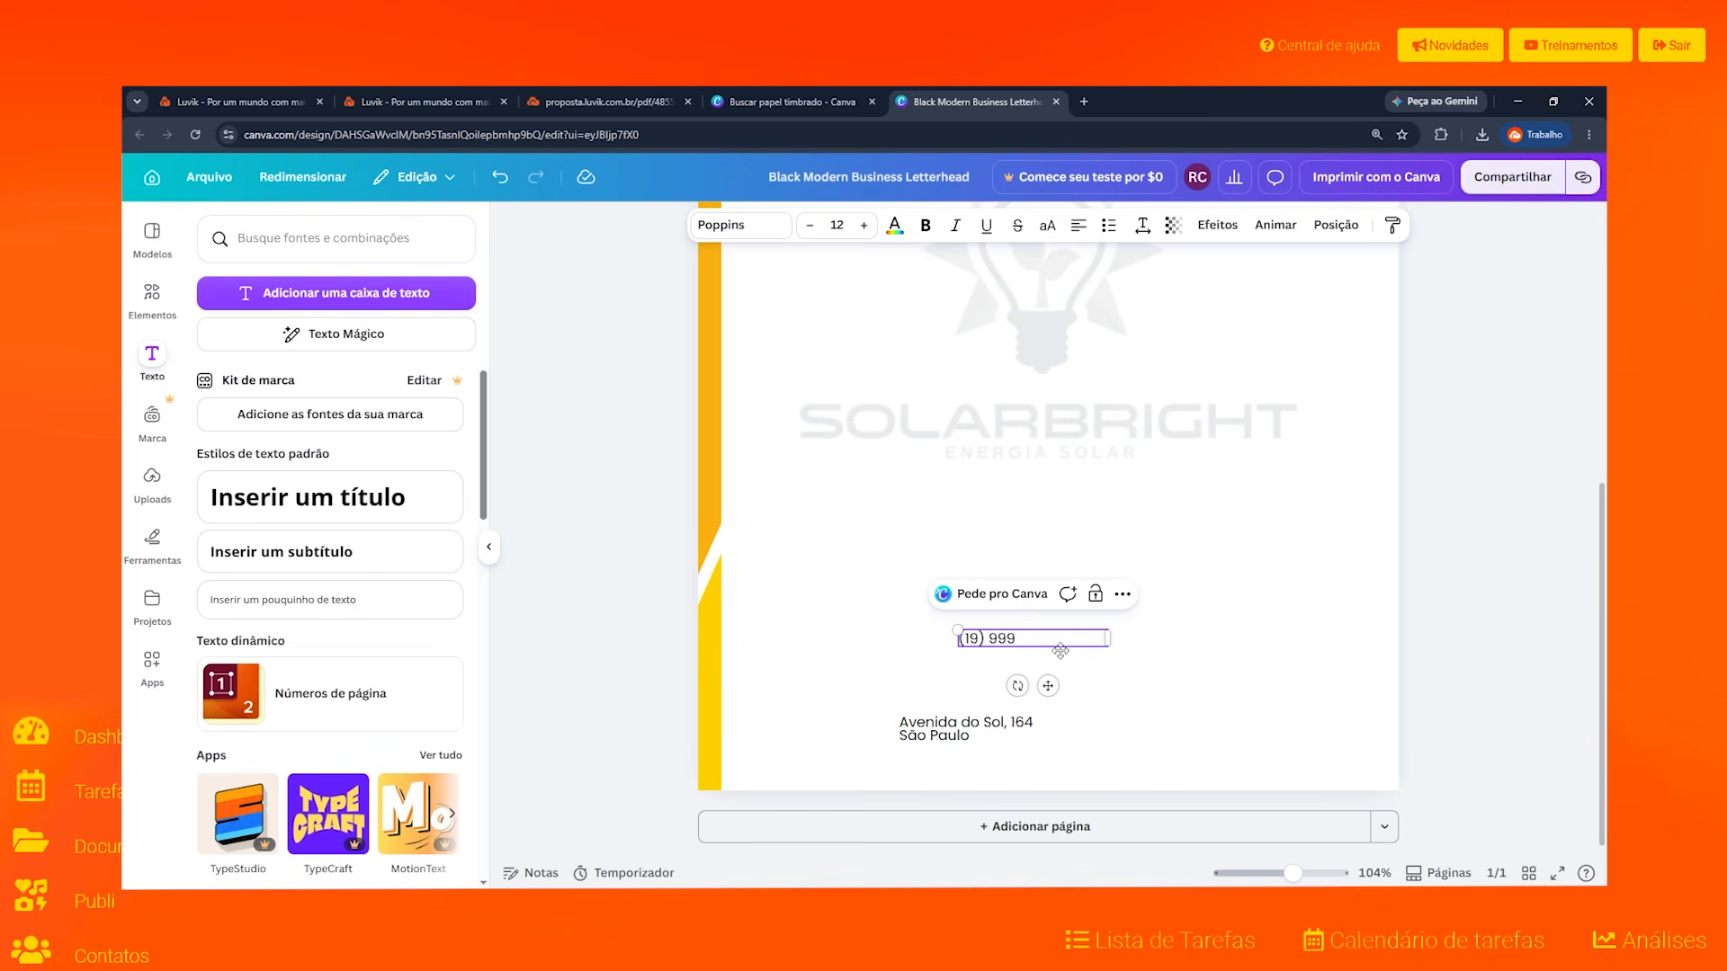
pyautogui.click(1130, 669)
pyautogui.scroll(3, 1098, 724)
pyautogui.click(1043, 614)
pyautogui.moveTo(1135, 609); pyautogui.dragTo(1216, 733)
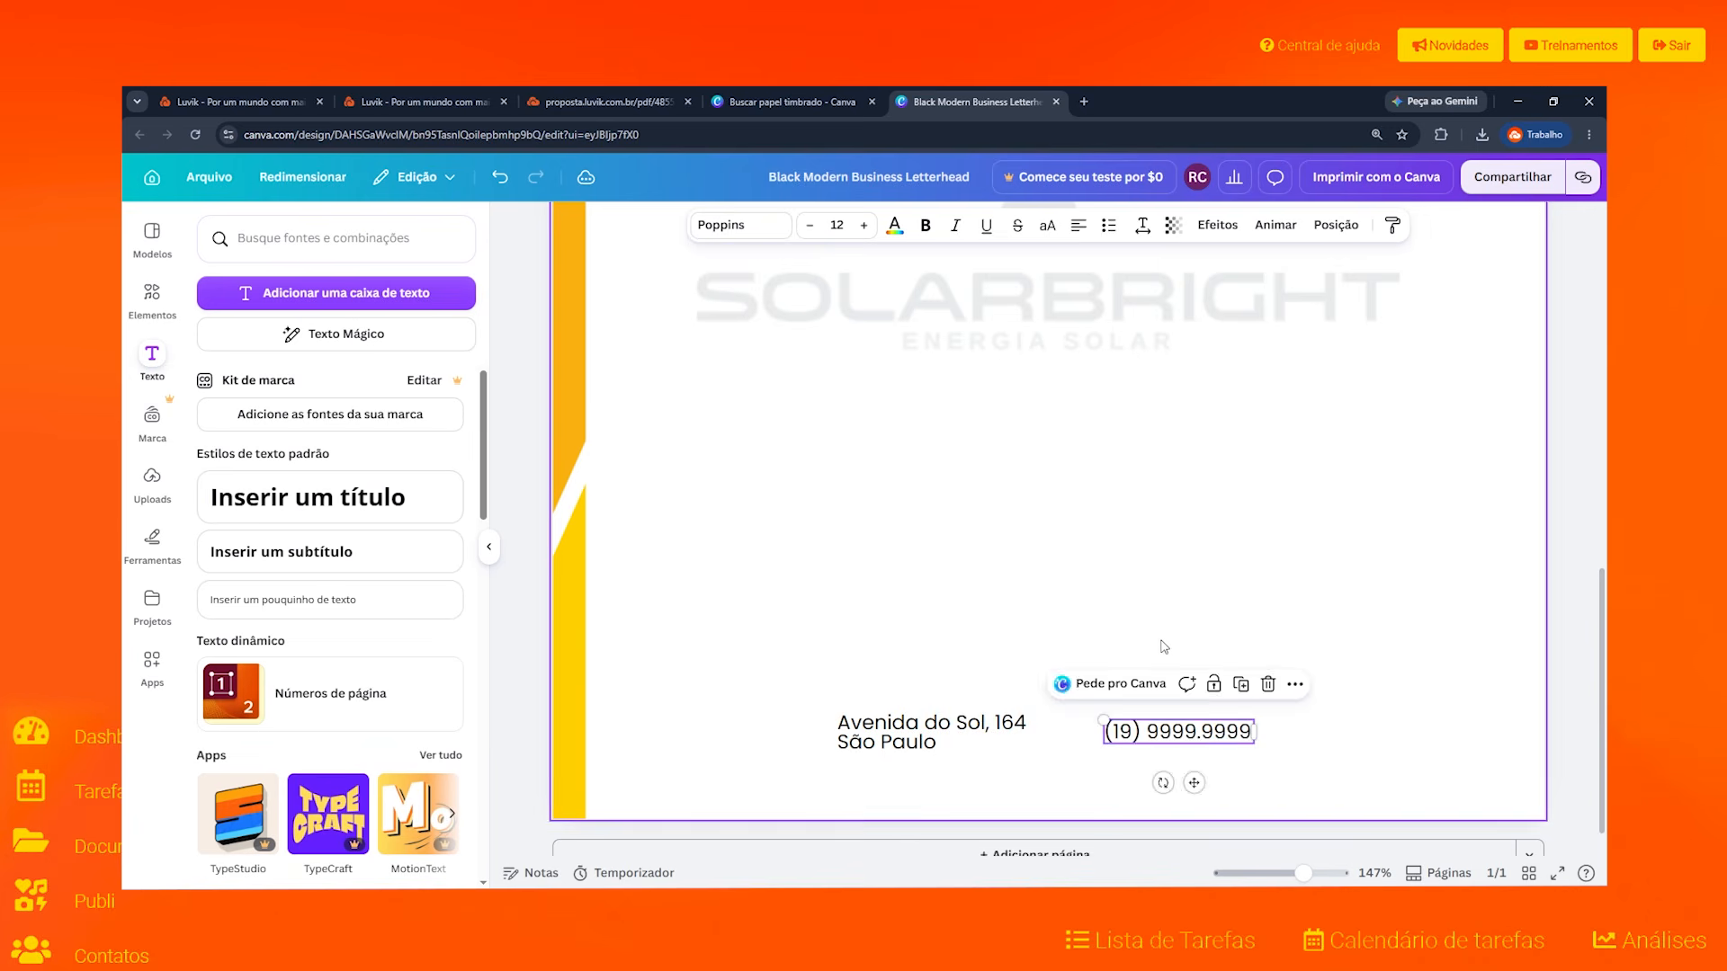
pyautogui.click(1106, 609)
pyautogui.scroll(-3, 1107, 614)
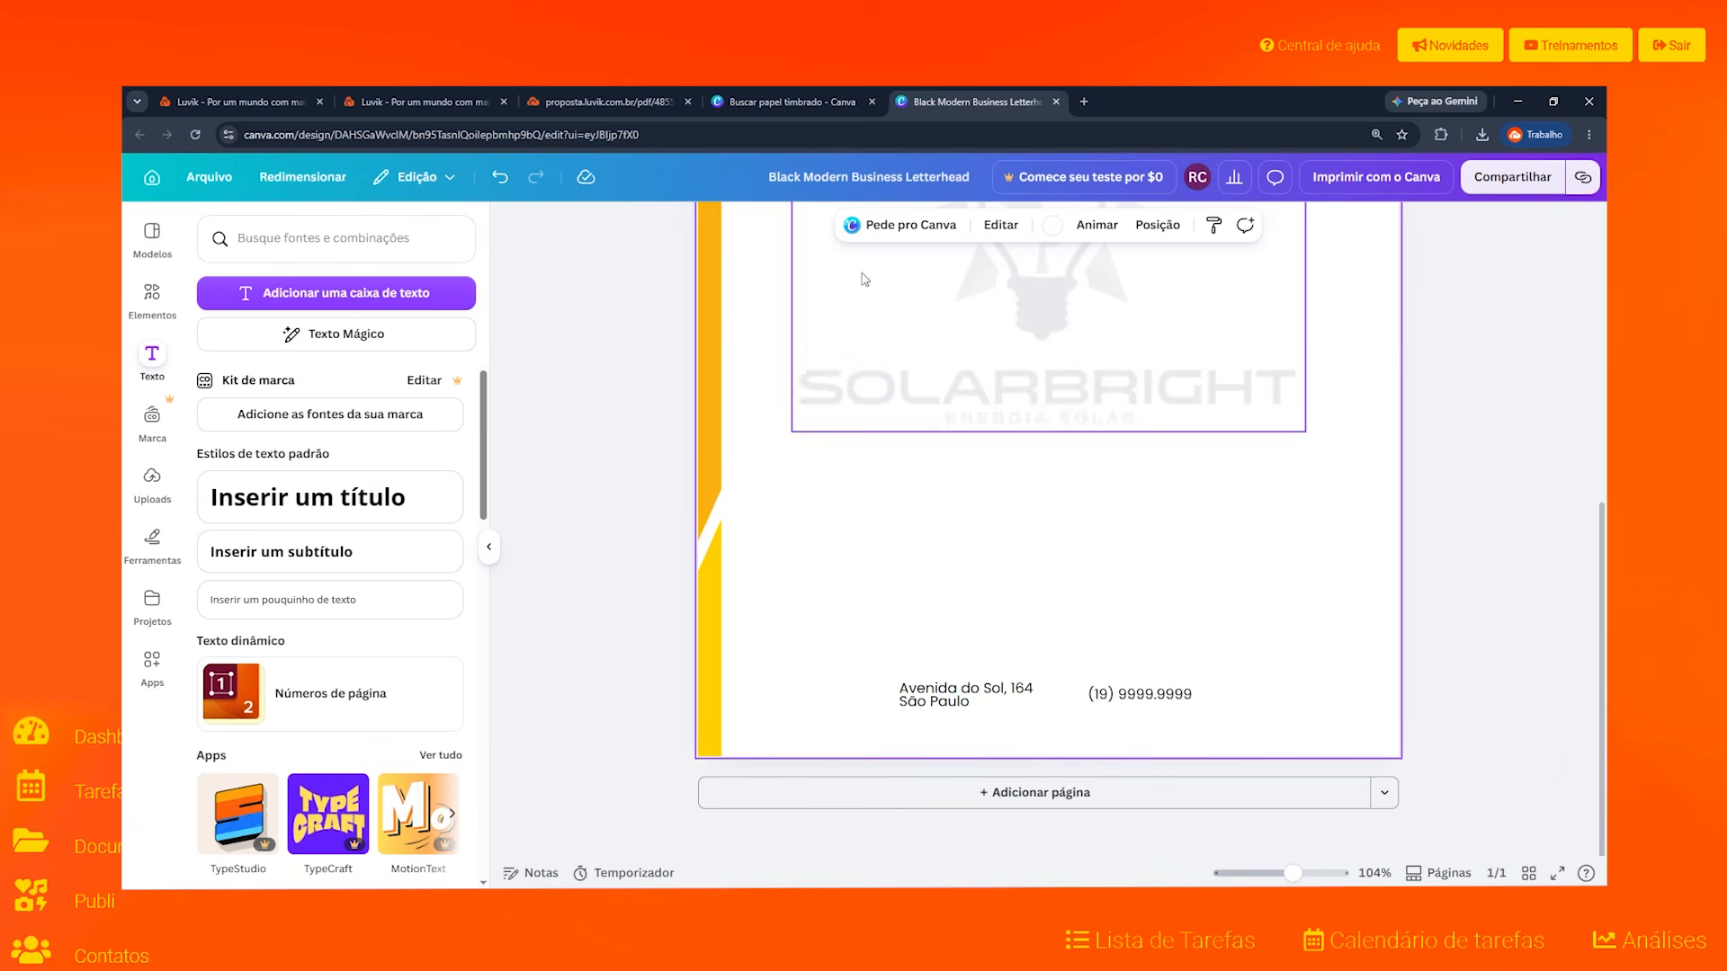
# Step: Search Elements for 'telefone' graphics, then search 'whatsapp' for icon results
pyautogui.click(151, 297)
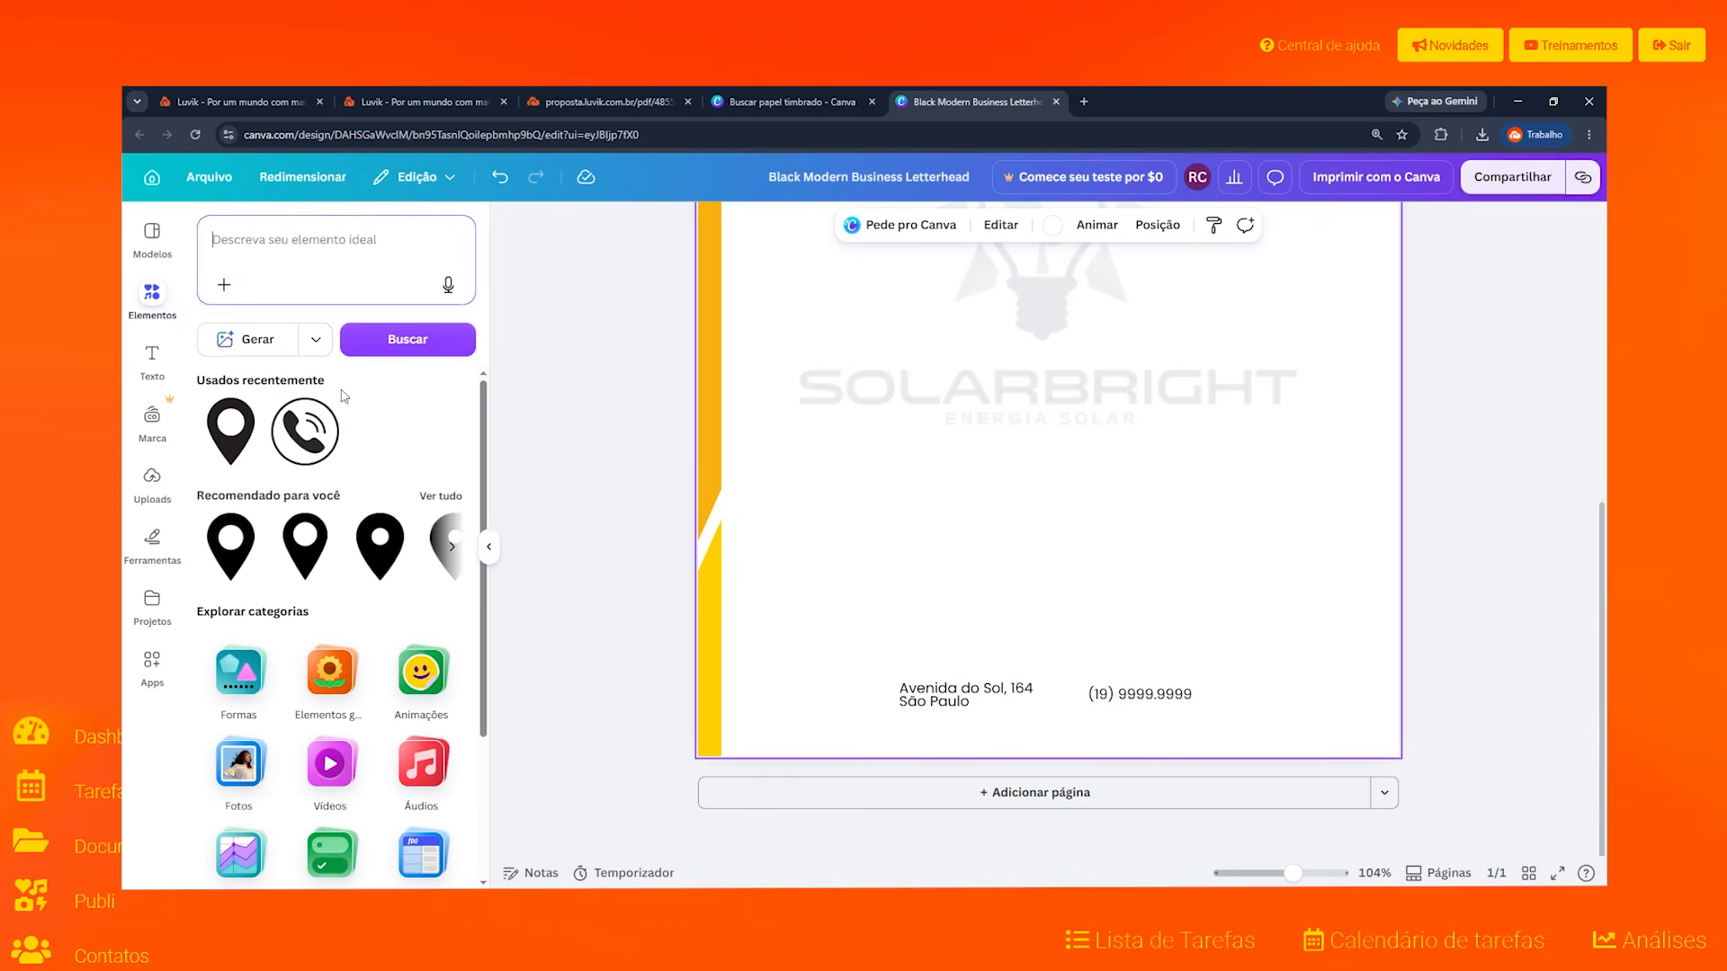
pyautogui.click(286, 295)
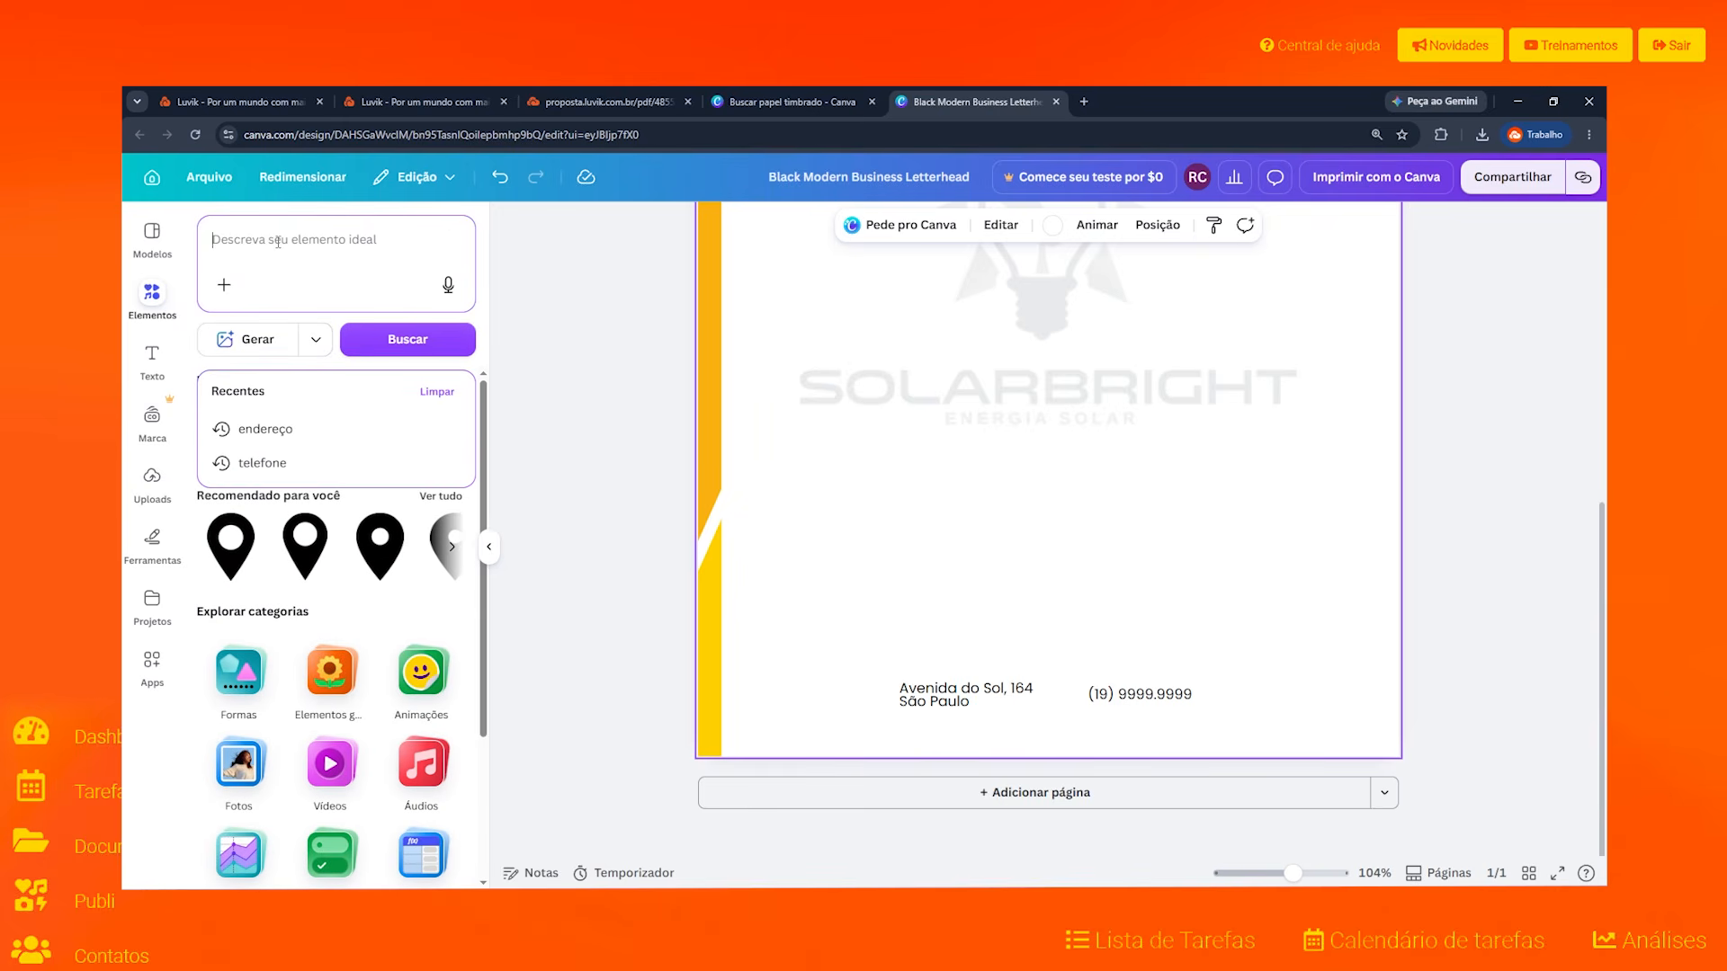
pyautogui.write('telefone')
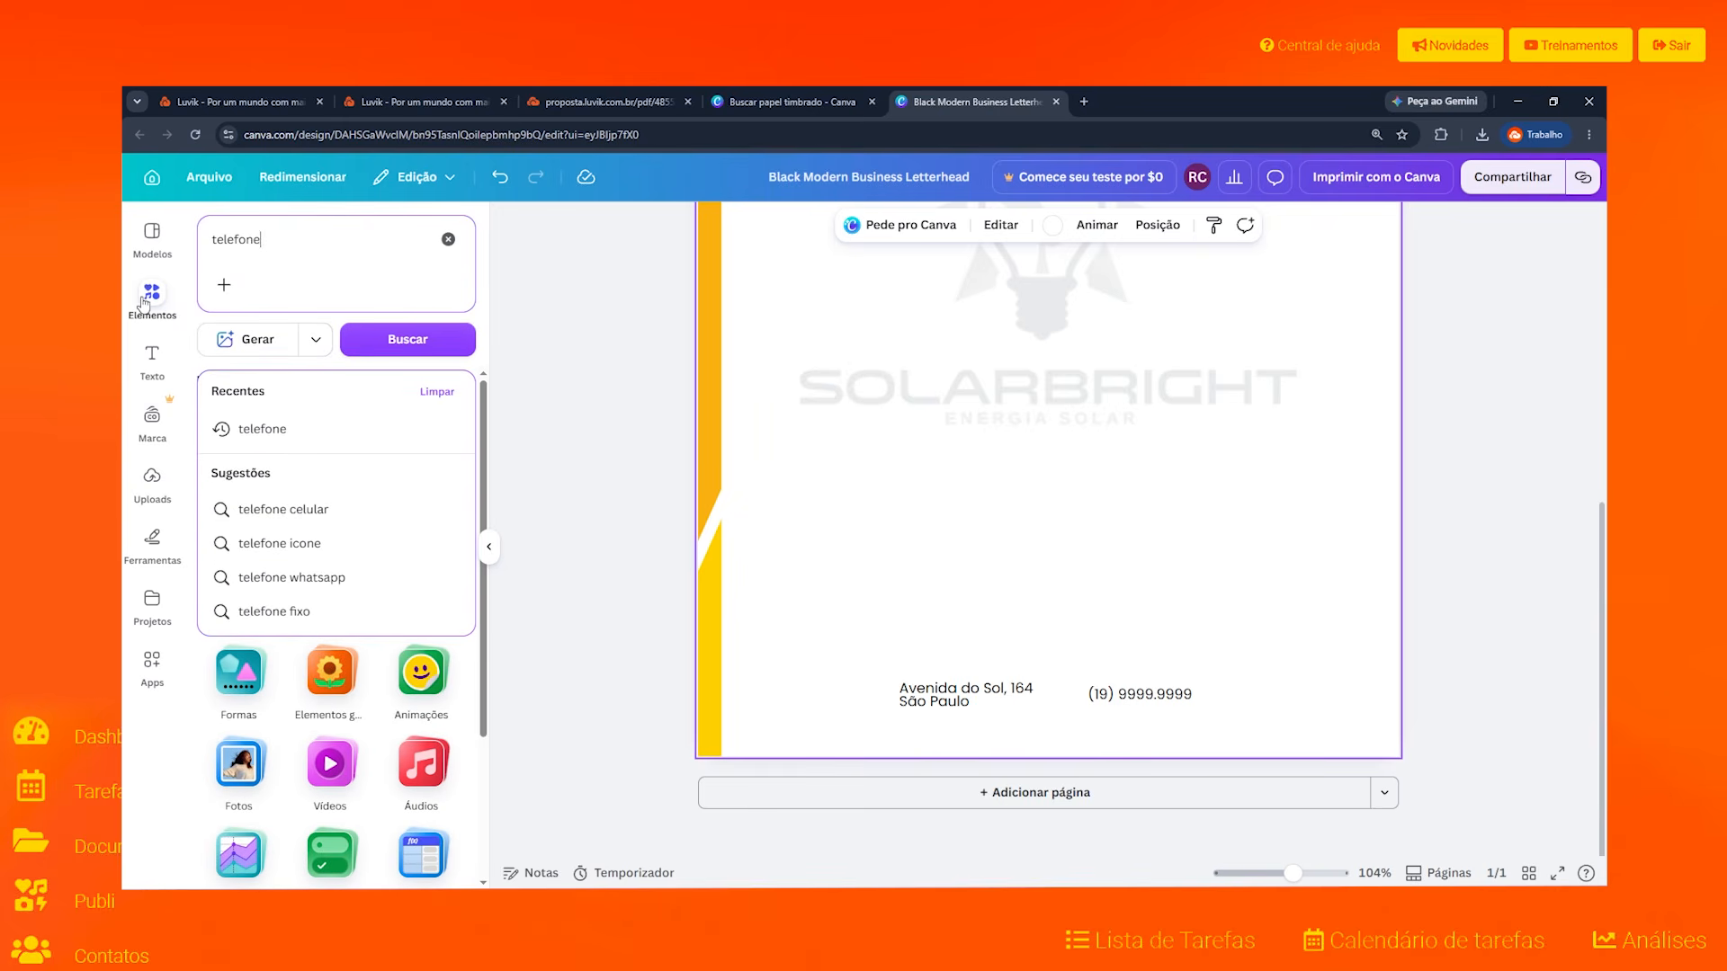
pyautogui.click(262, 428)
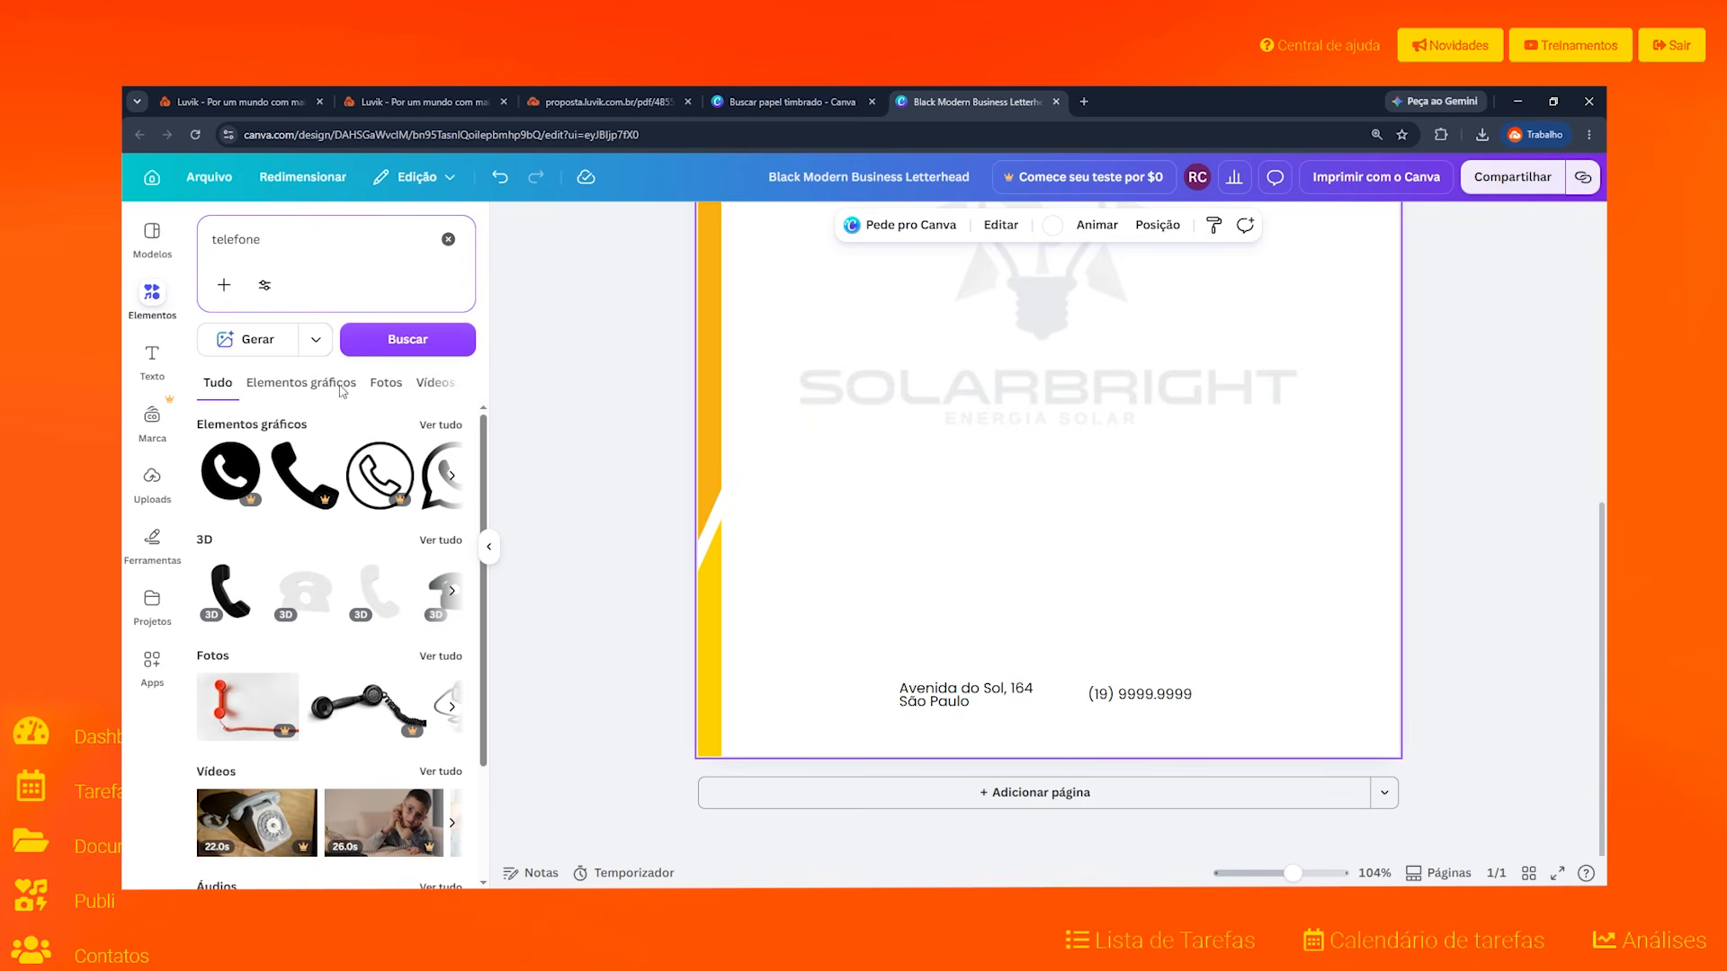
pyautogui.doubleClick(248, 239)
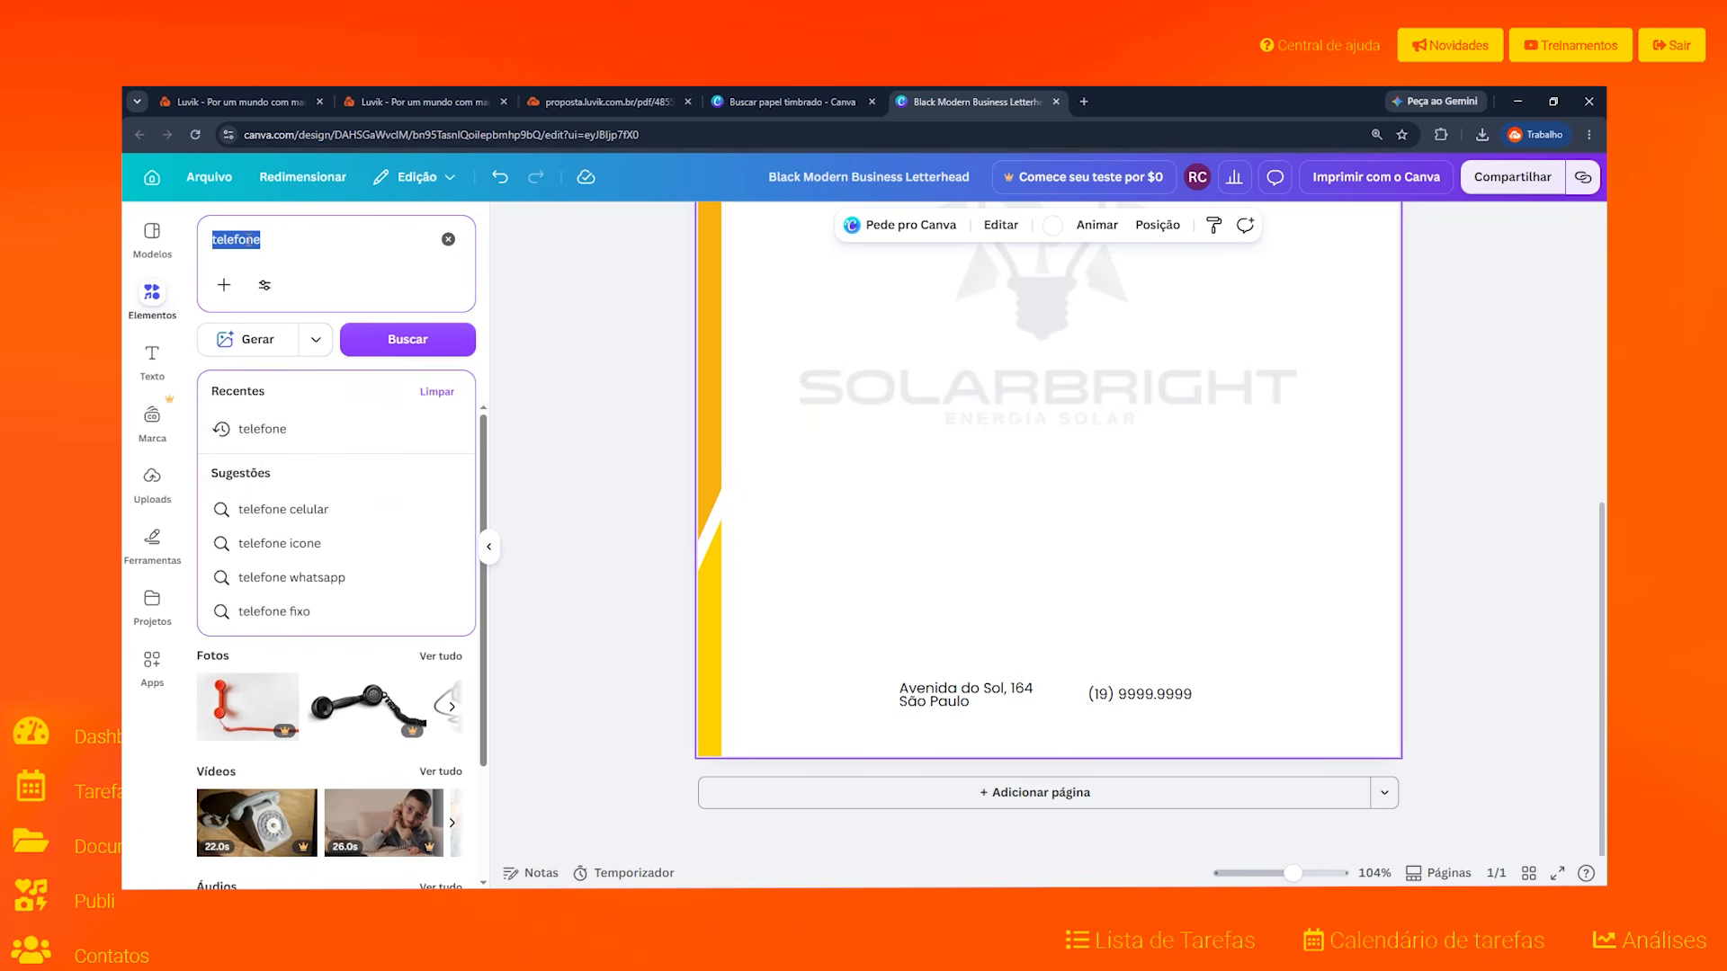
pyautogui.click(396, 351)
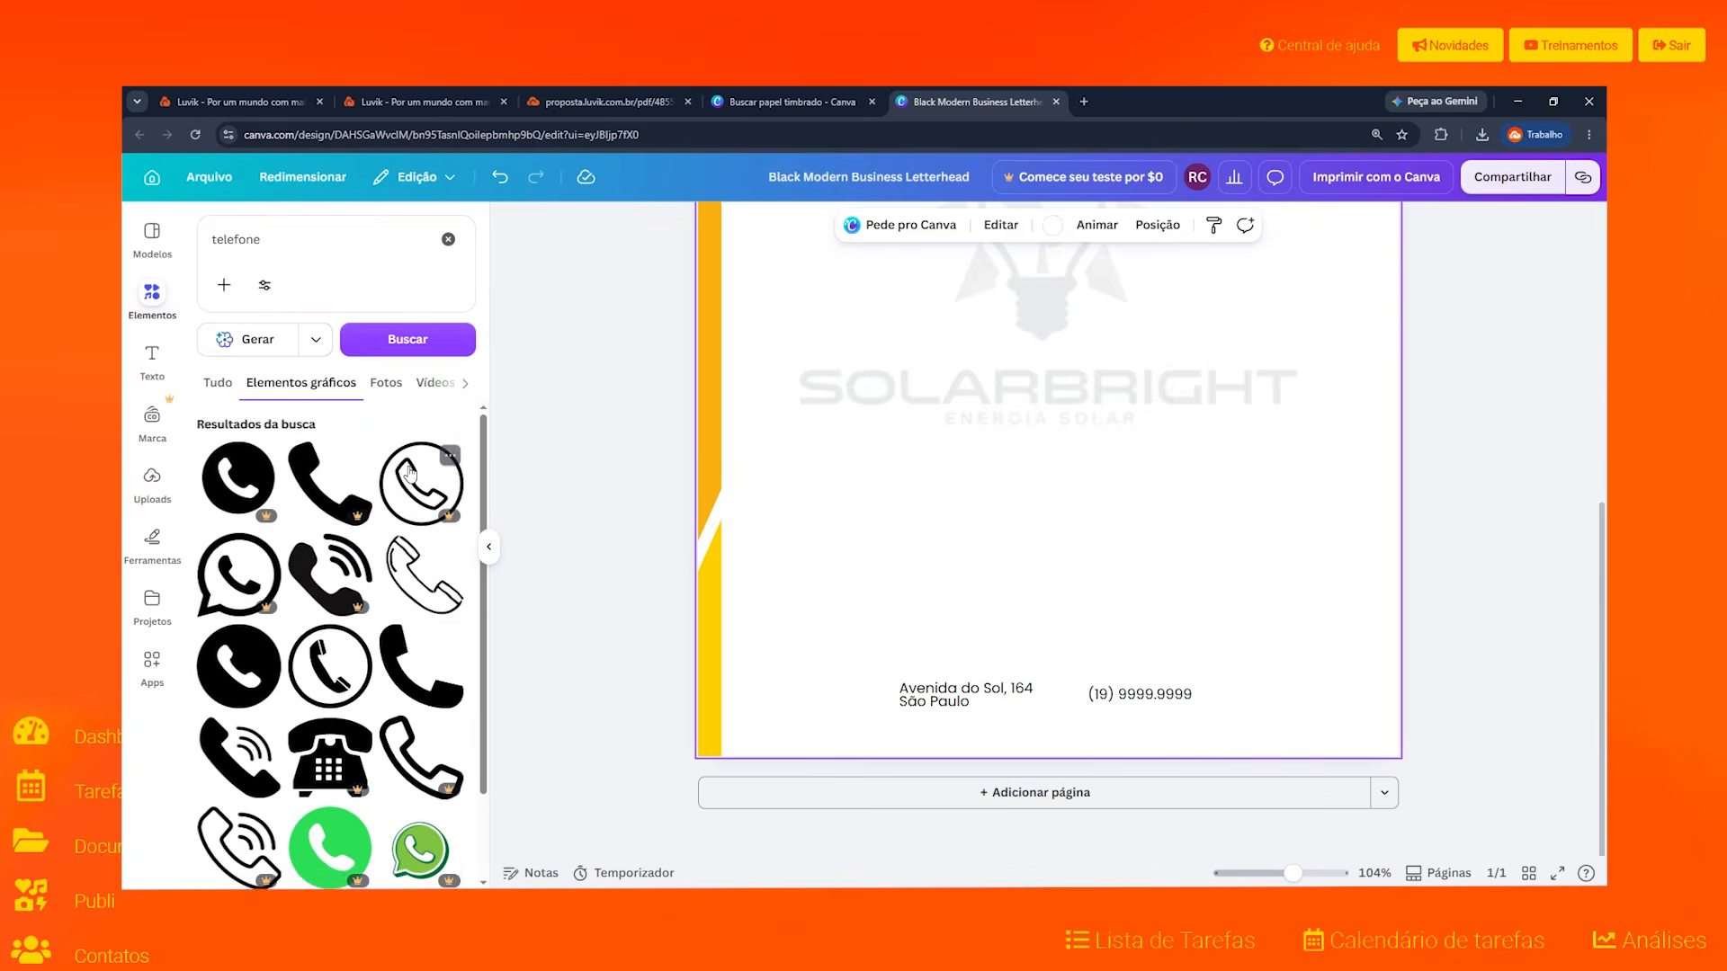
pyautogui.scroll(-5, 399, 483)
pyautogui.scroll(5, 400, 483)
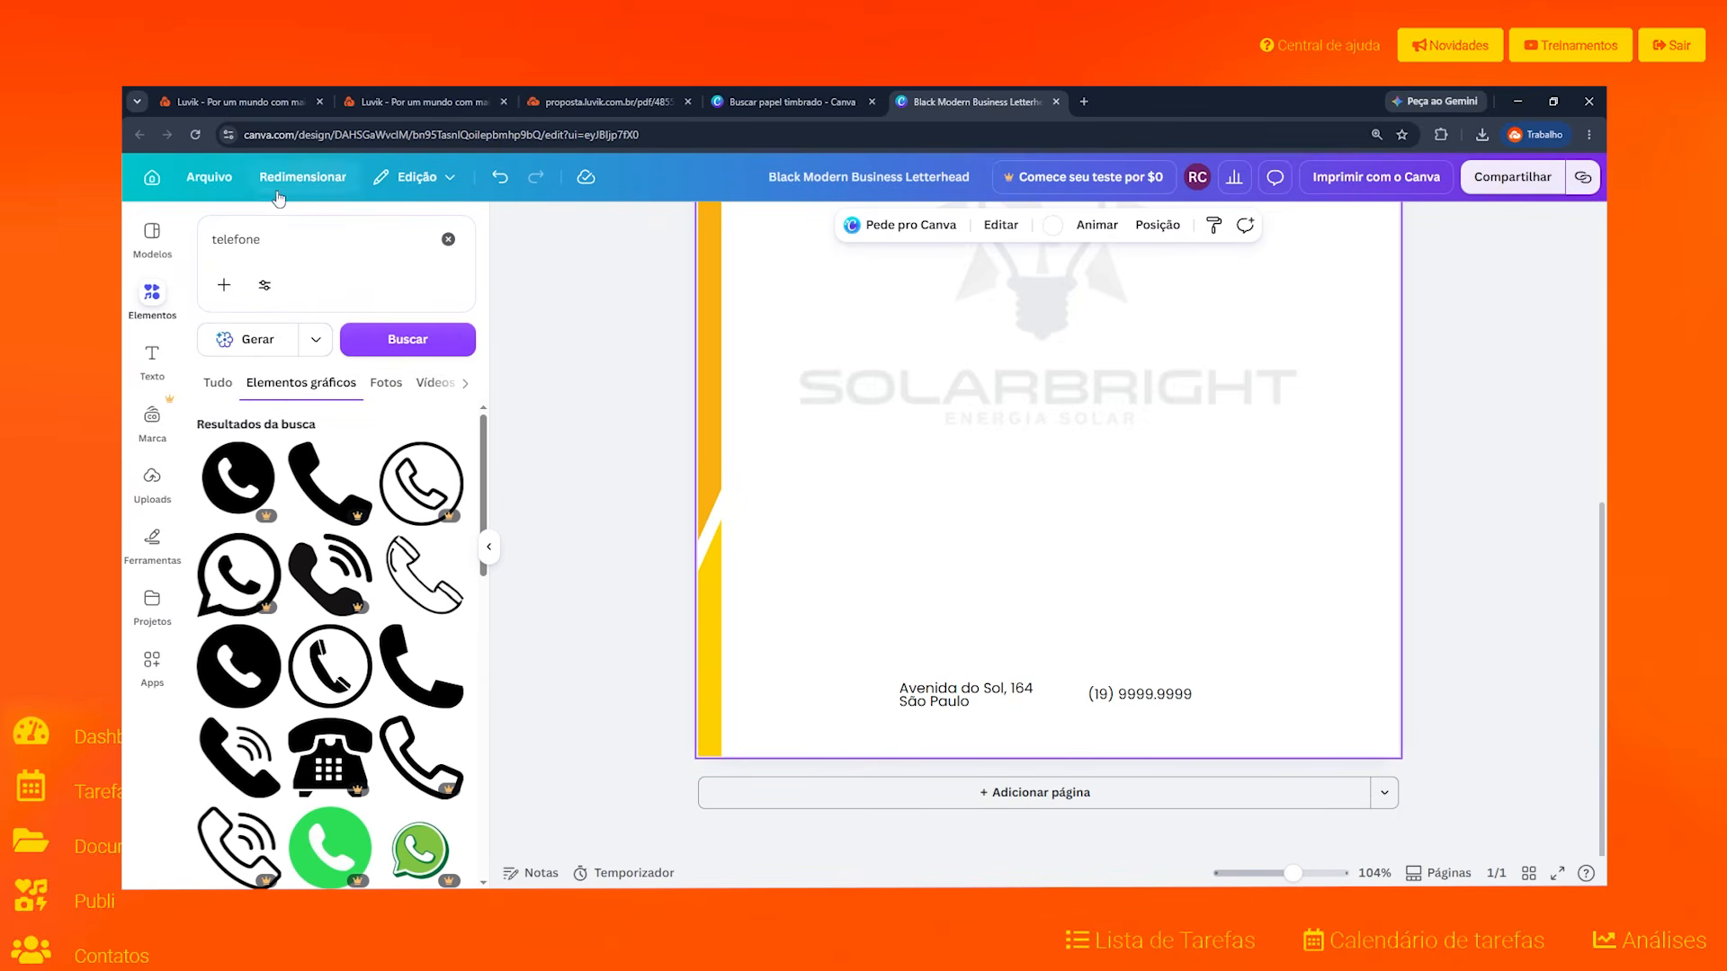
pyautogui.doubleClick(241, 241)
pyautogui.write('whatsapp')
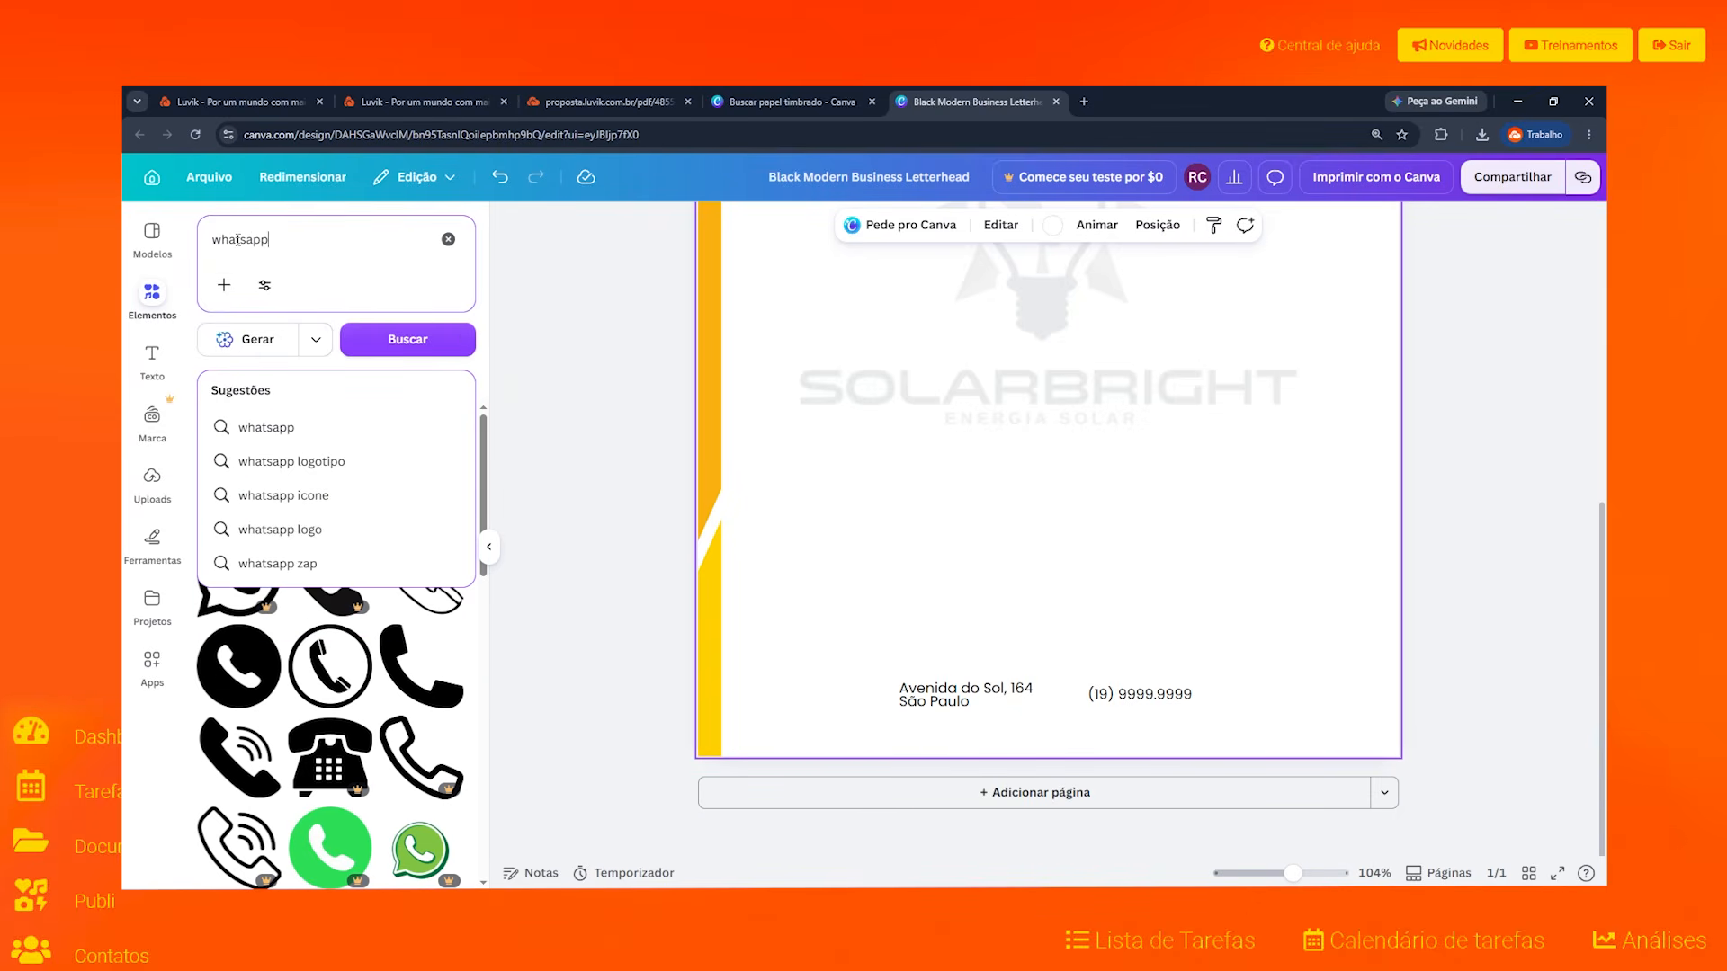
pyautogui.press('Return')
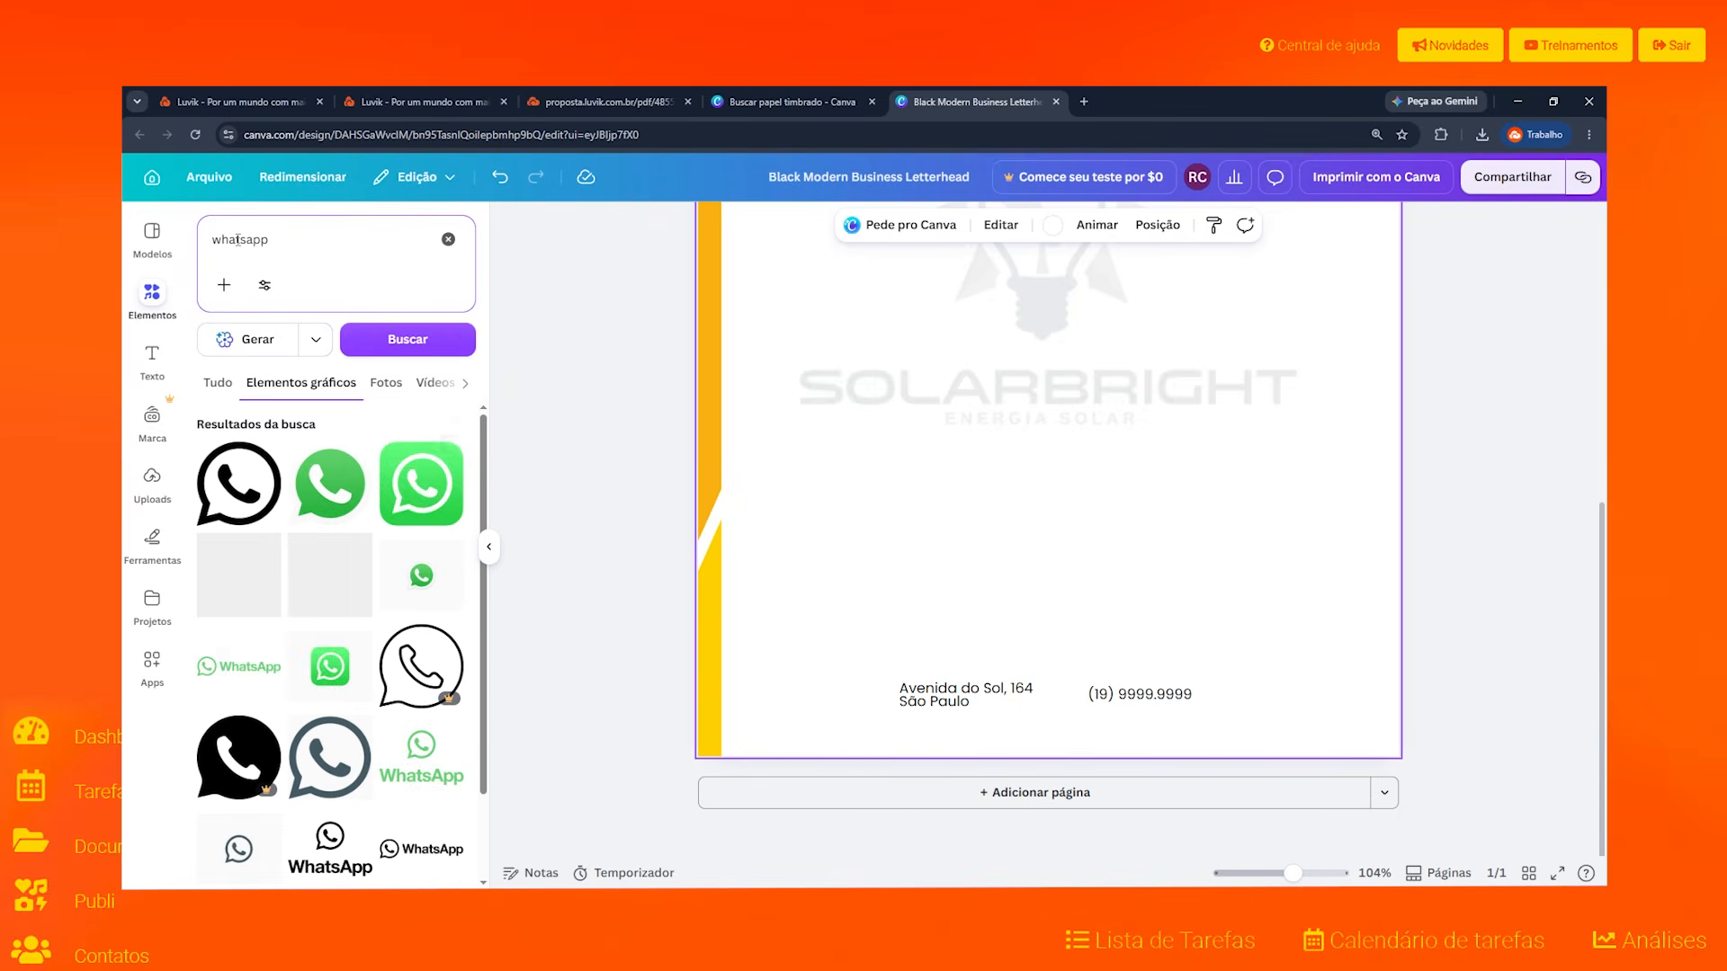
# Step: Add the black WhatsApp icon, shrink it, place it left of the phone number, and start an 'endereço' search
pyautogui.click(236, 508)
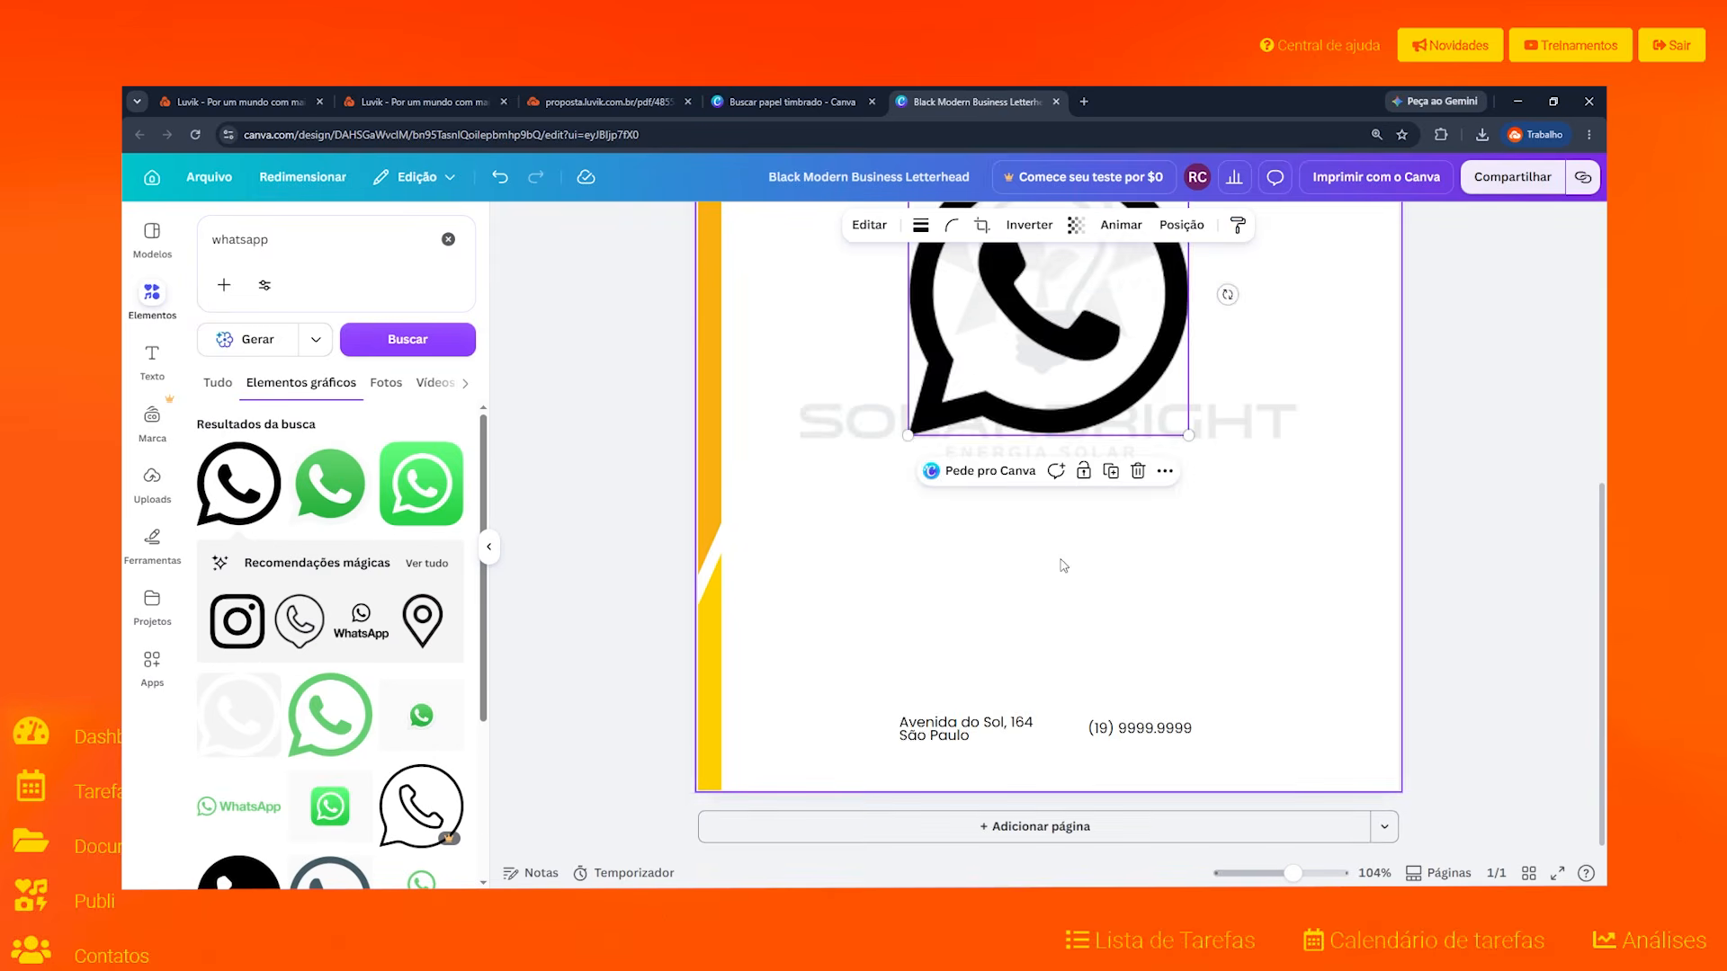
pyautogui.moveTo(960, 334); pyautogui.dragTo(1118, 514)
pyautogui.scroll(5, 1146, 658)
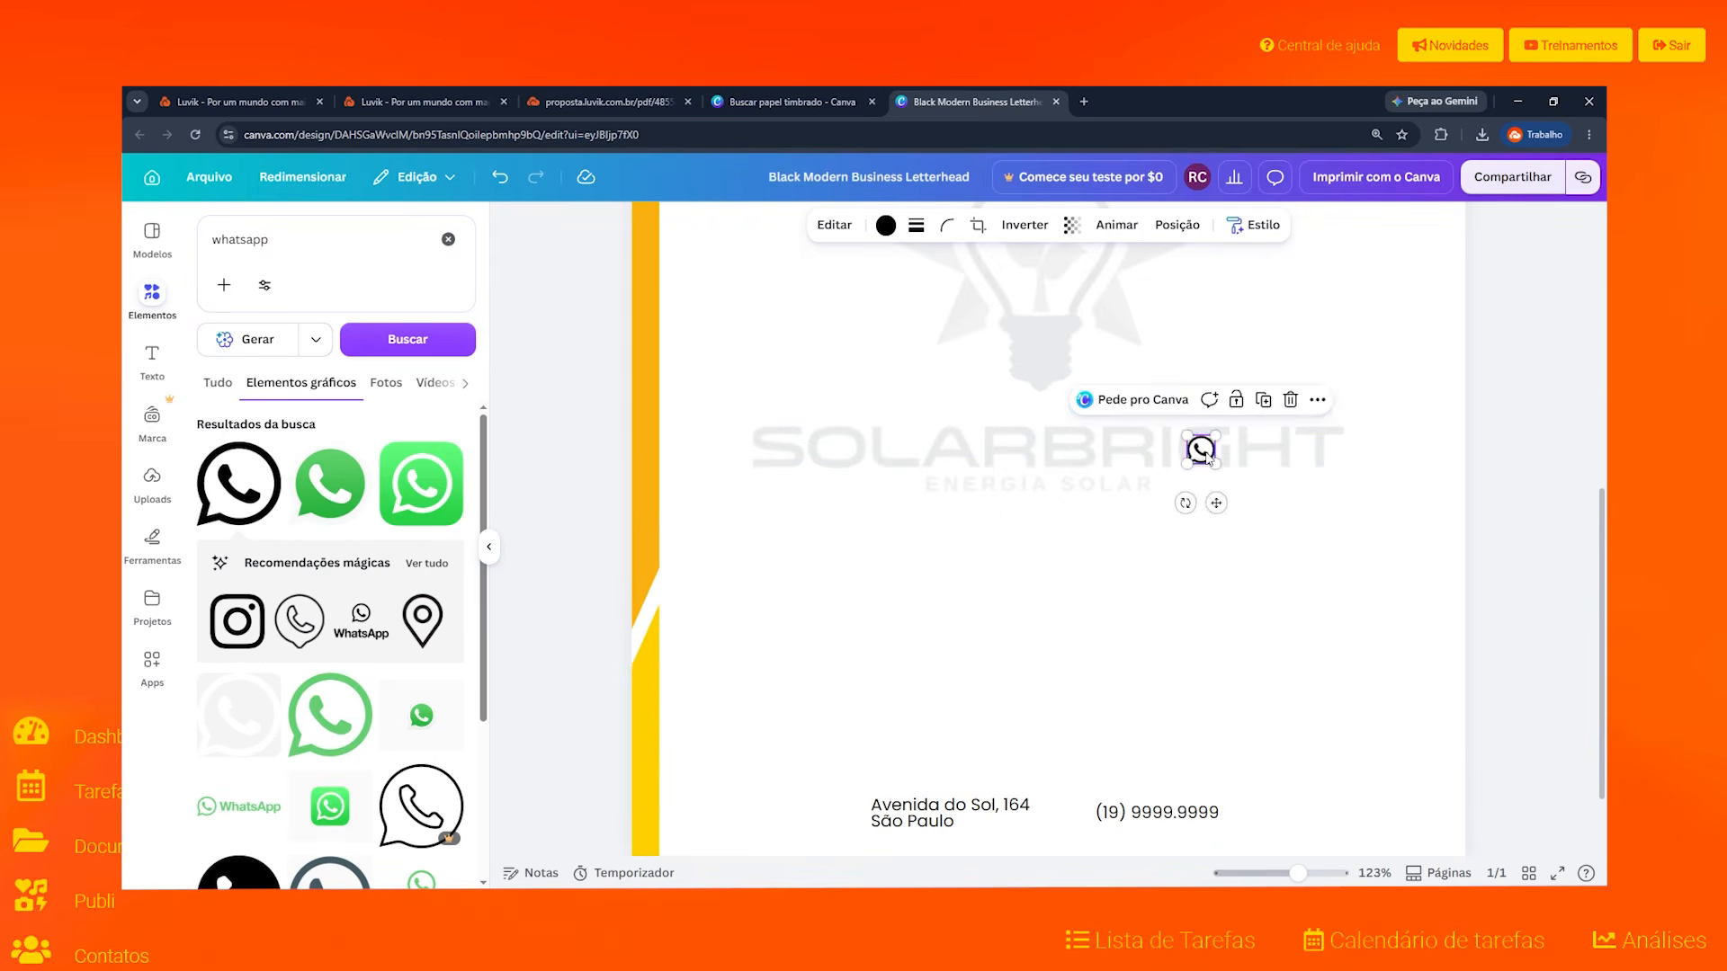
pyautogui.moveTo(1200, 449); pyautogui.dragTo(1073, 775)
pyautogui.scroll(5, 1032, 645)
pyautogui.scroll(-2, 1032, 645)
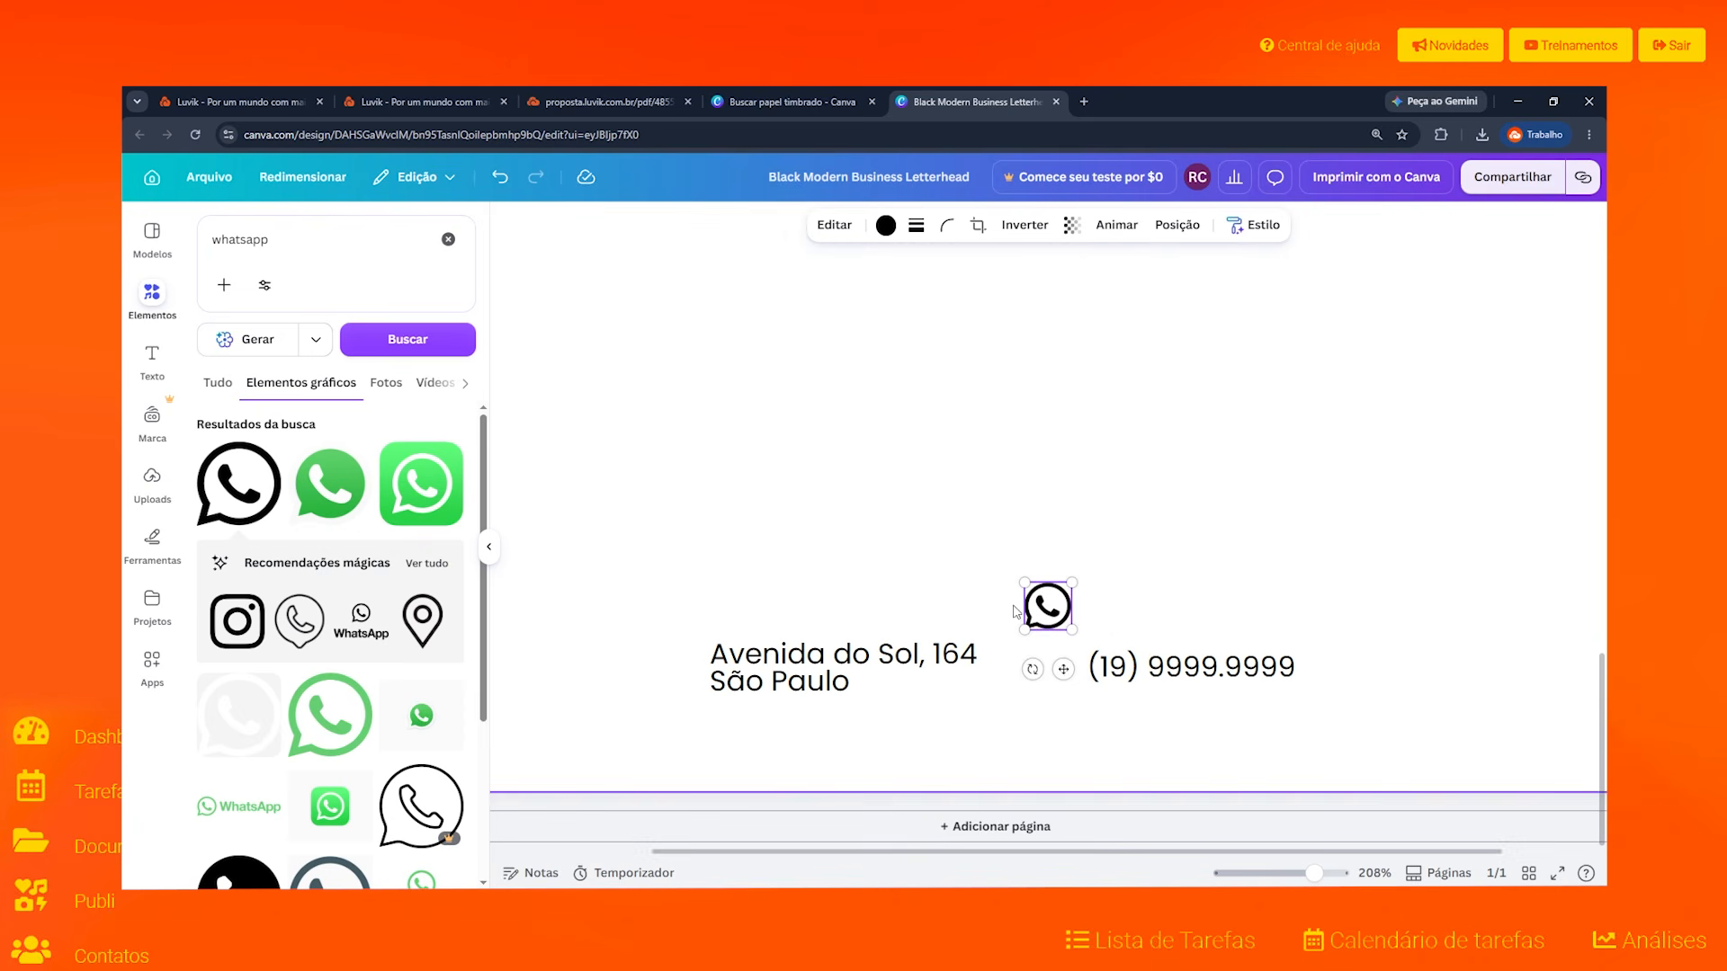
pyautogui.moveTo(1047, 608); pyautogui.dragTo(1051, 666)
pyautogui.click(1002, 536)
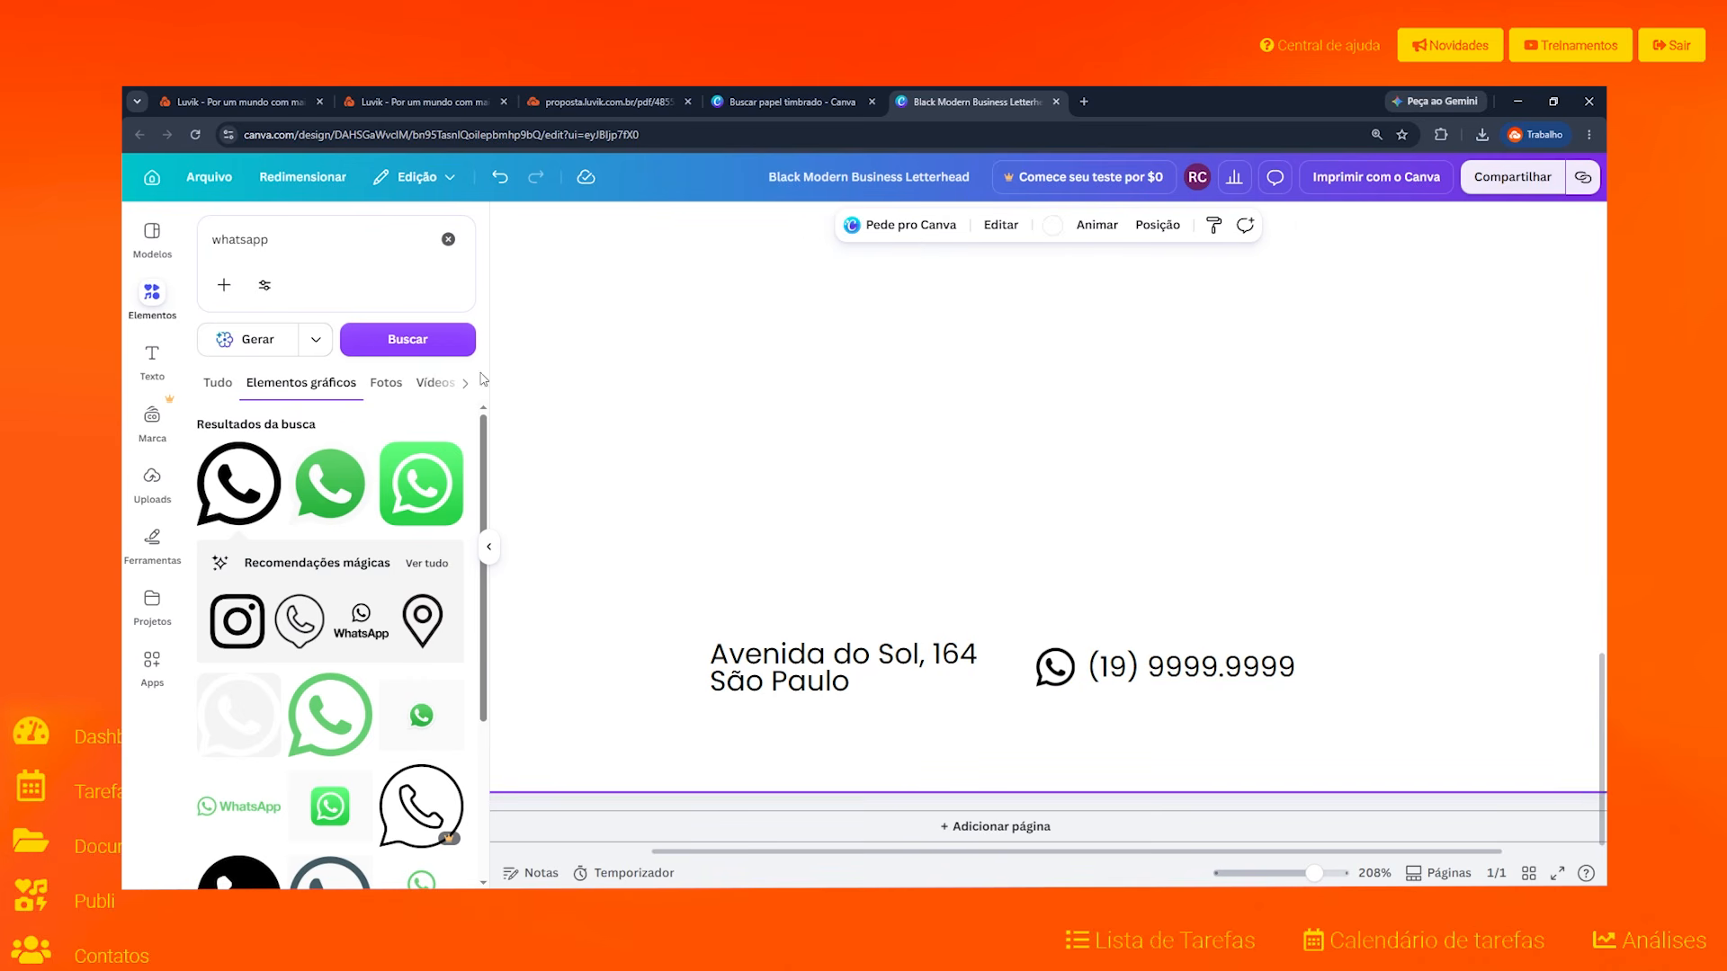
pyautogui.doubleClick(265, 250)
pyautogui.write('endereço')
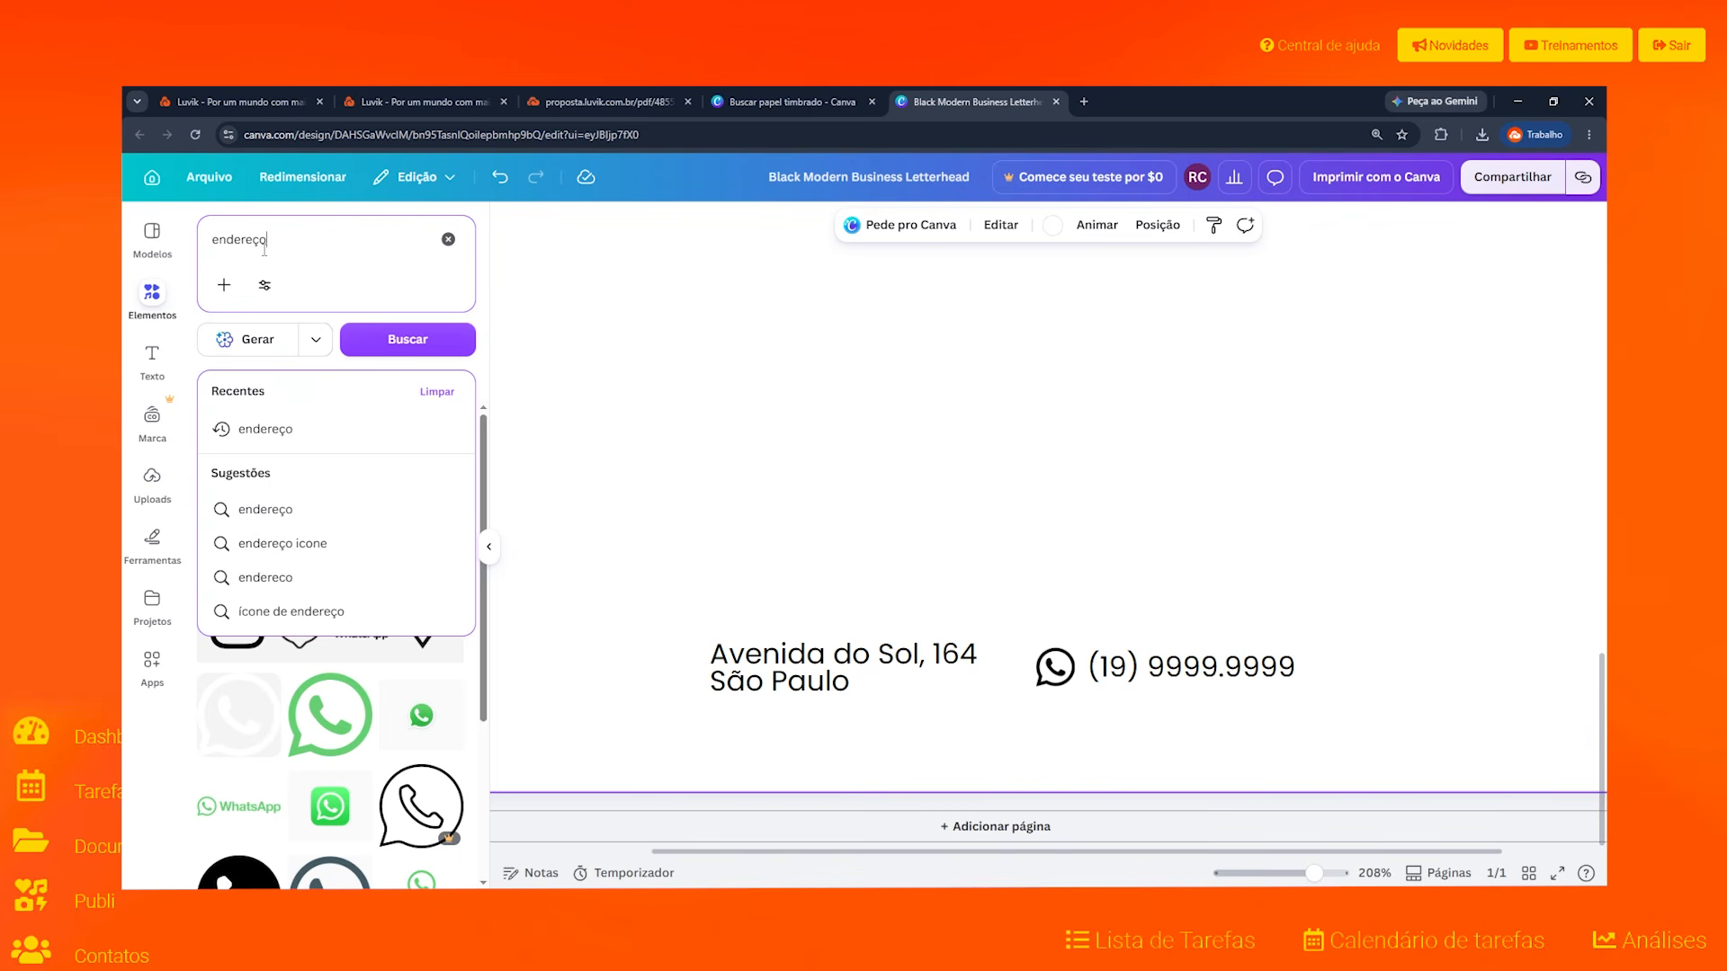
# Step: Run the 'endereço' search, add the black location pin, shrink it and move it to the footer
pyautogui.press('Return')
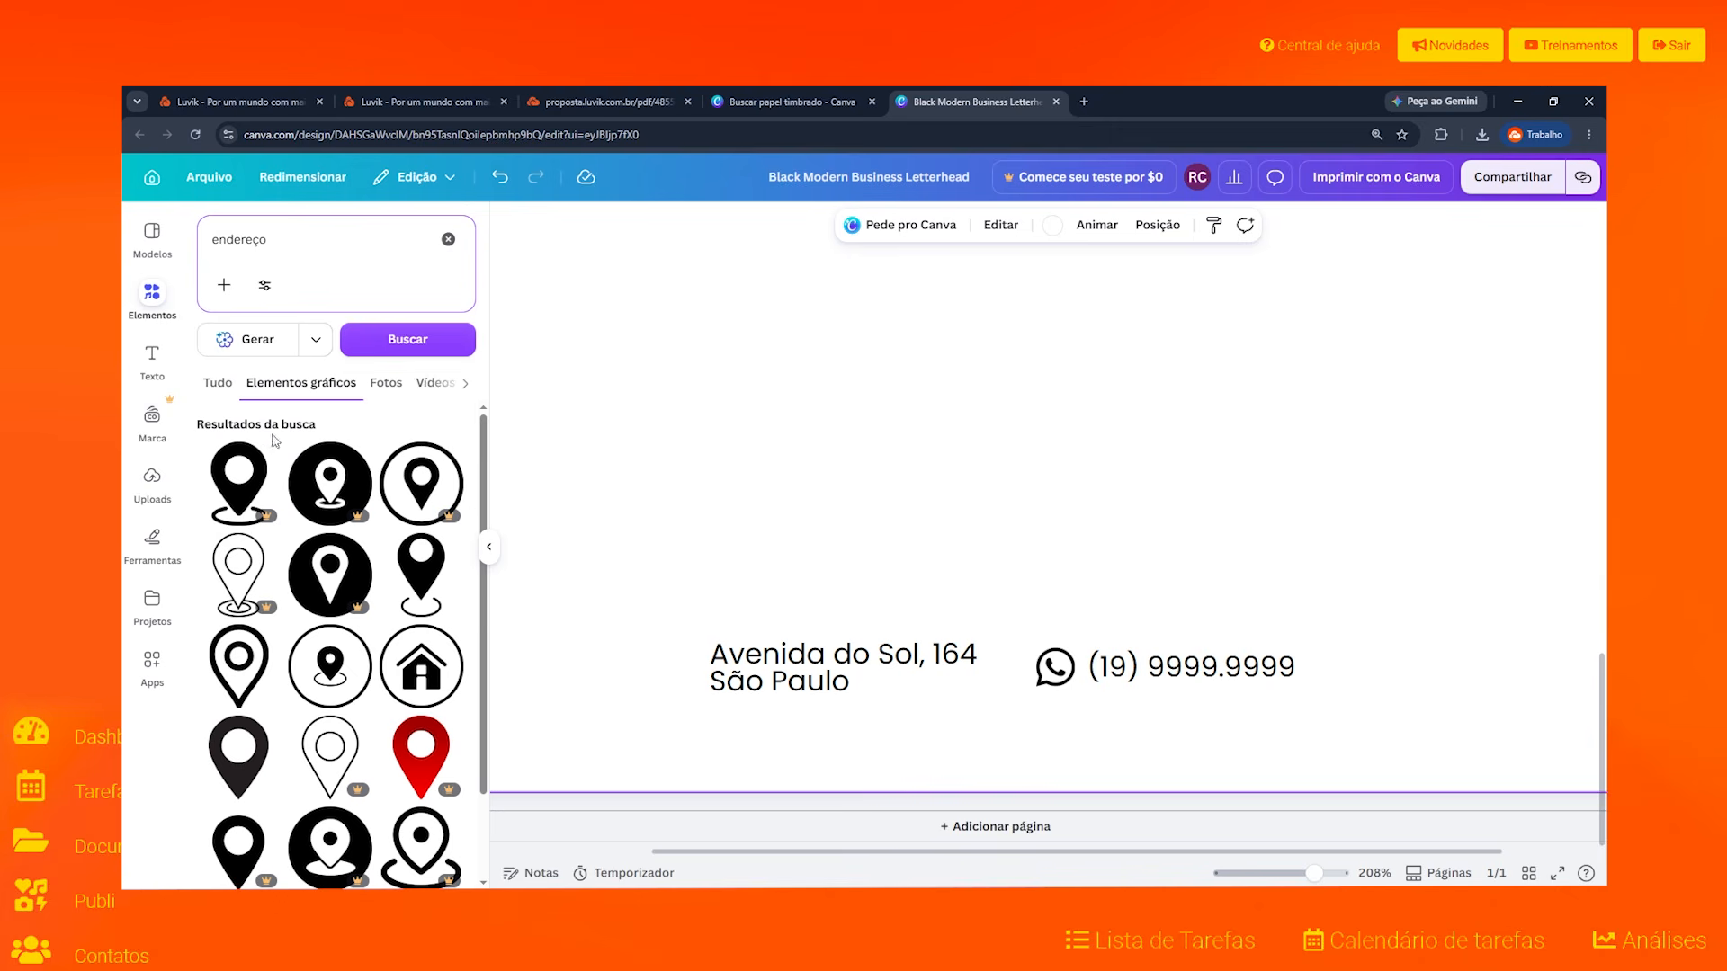
pyautogui.scroll(-2, 250, 660)
pyautogui.click(250, 660)
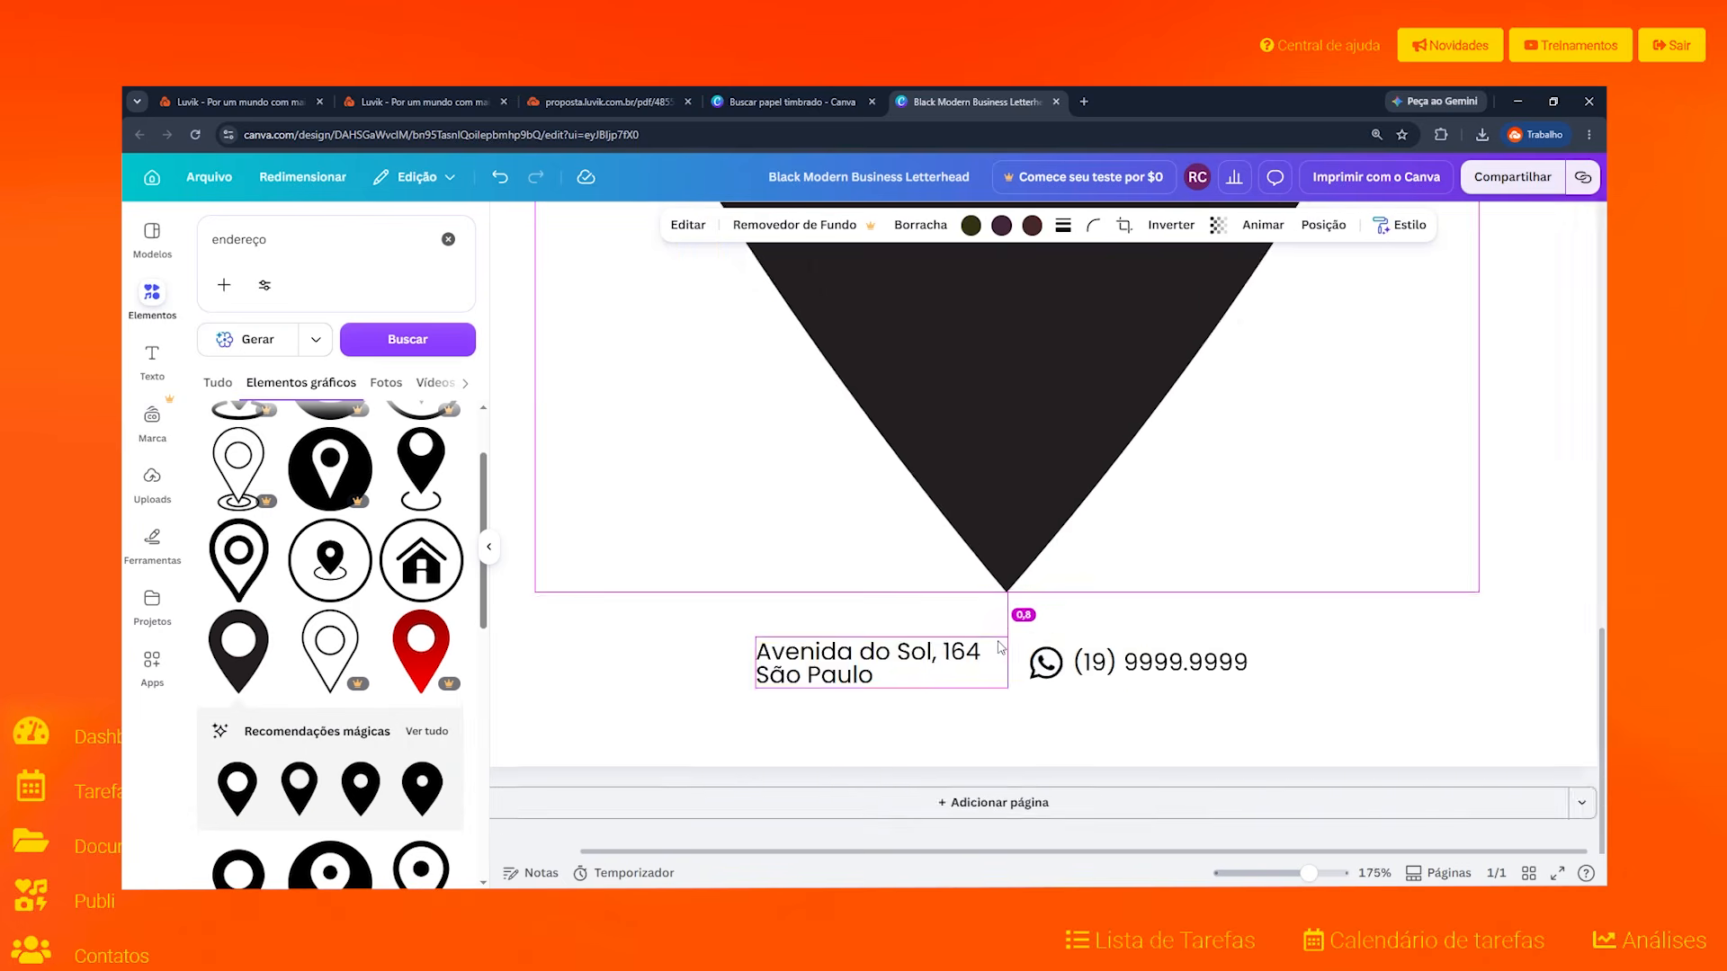
pyautogui.scroll(-5, 978, 481)
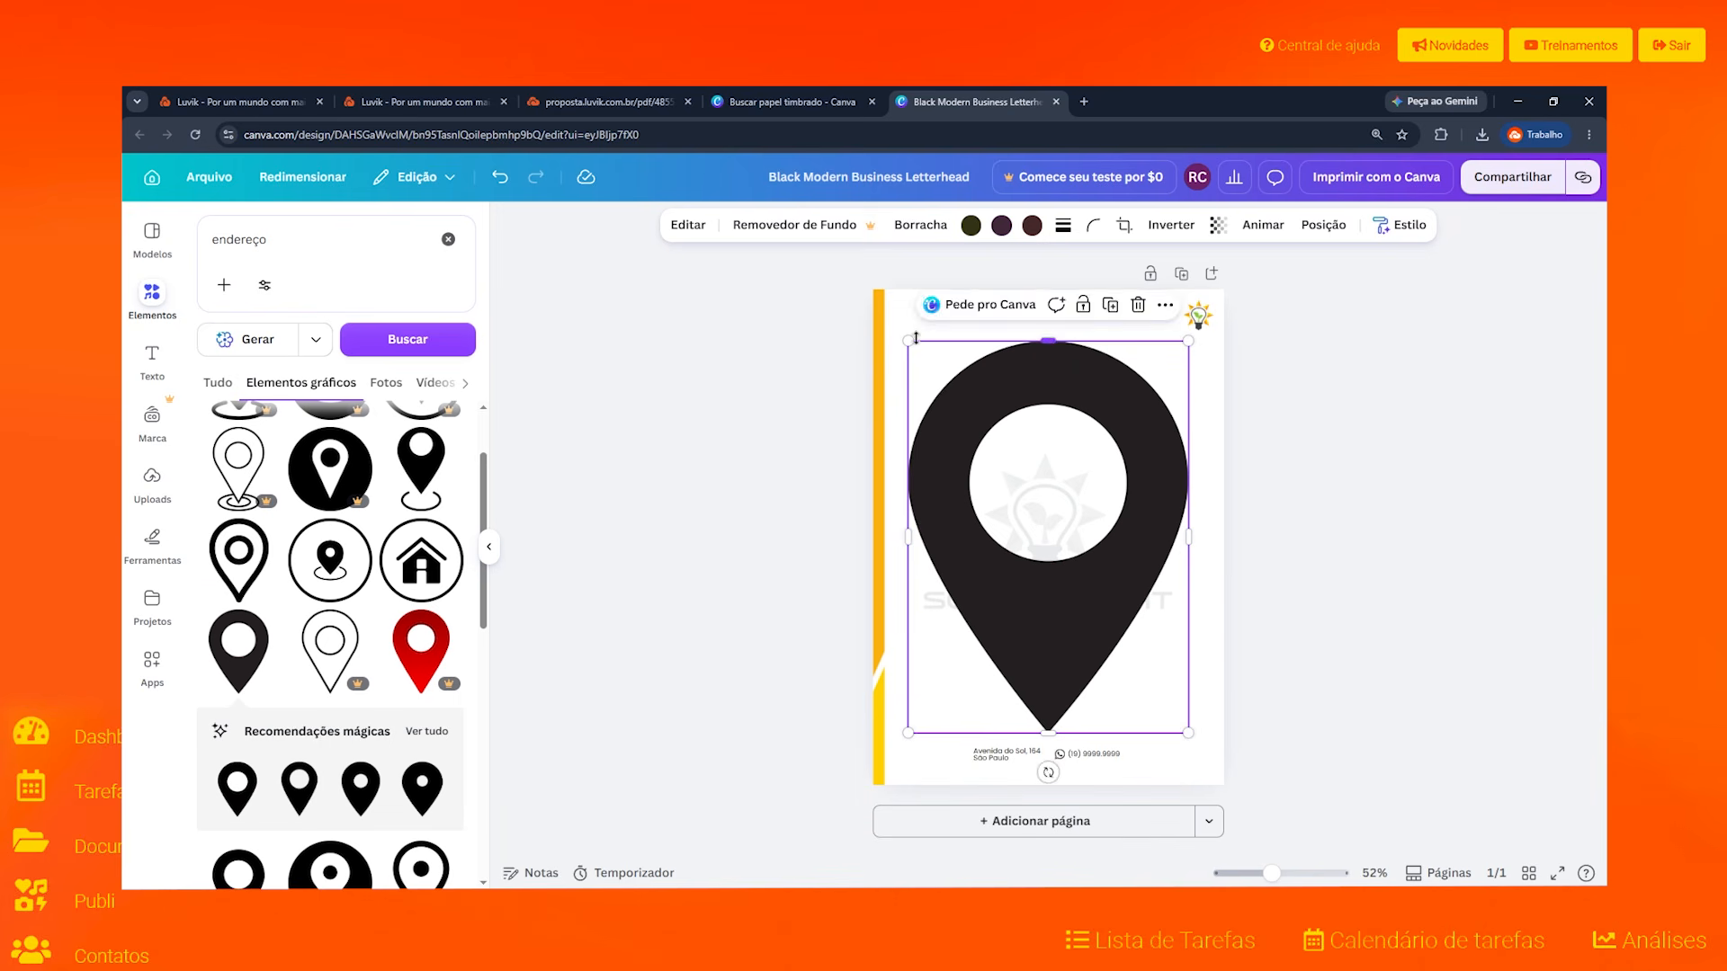
pyautogui.moveTo(909, 341); pyautogui.dragTo(1176, 717)
pyautogui.scroll(5, 1127, 784)
pyautogui.moveTo(1475, 613); pyautogui.dragTo(1031, 705)
pyautogui.scroll(5, 1086, 770)
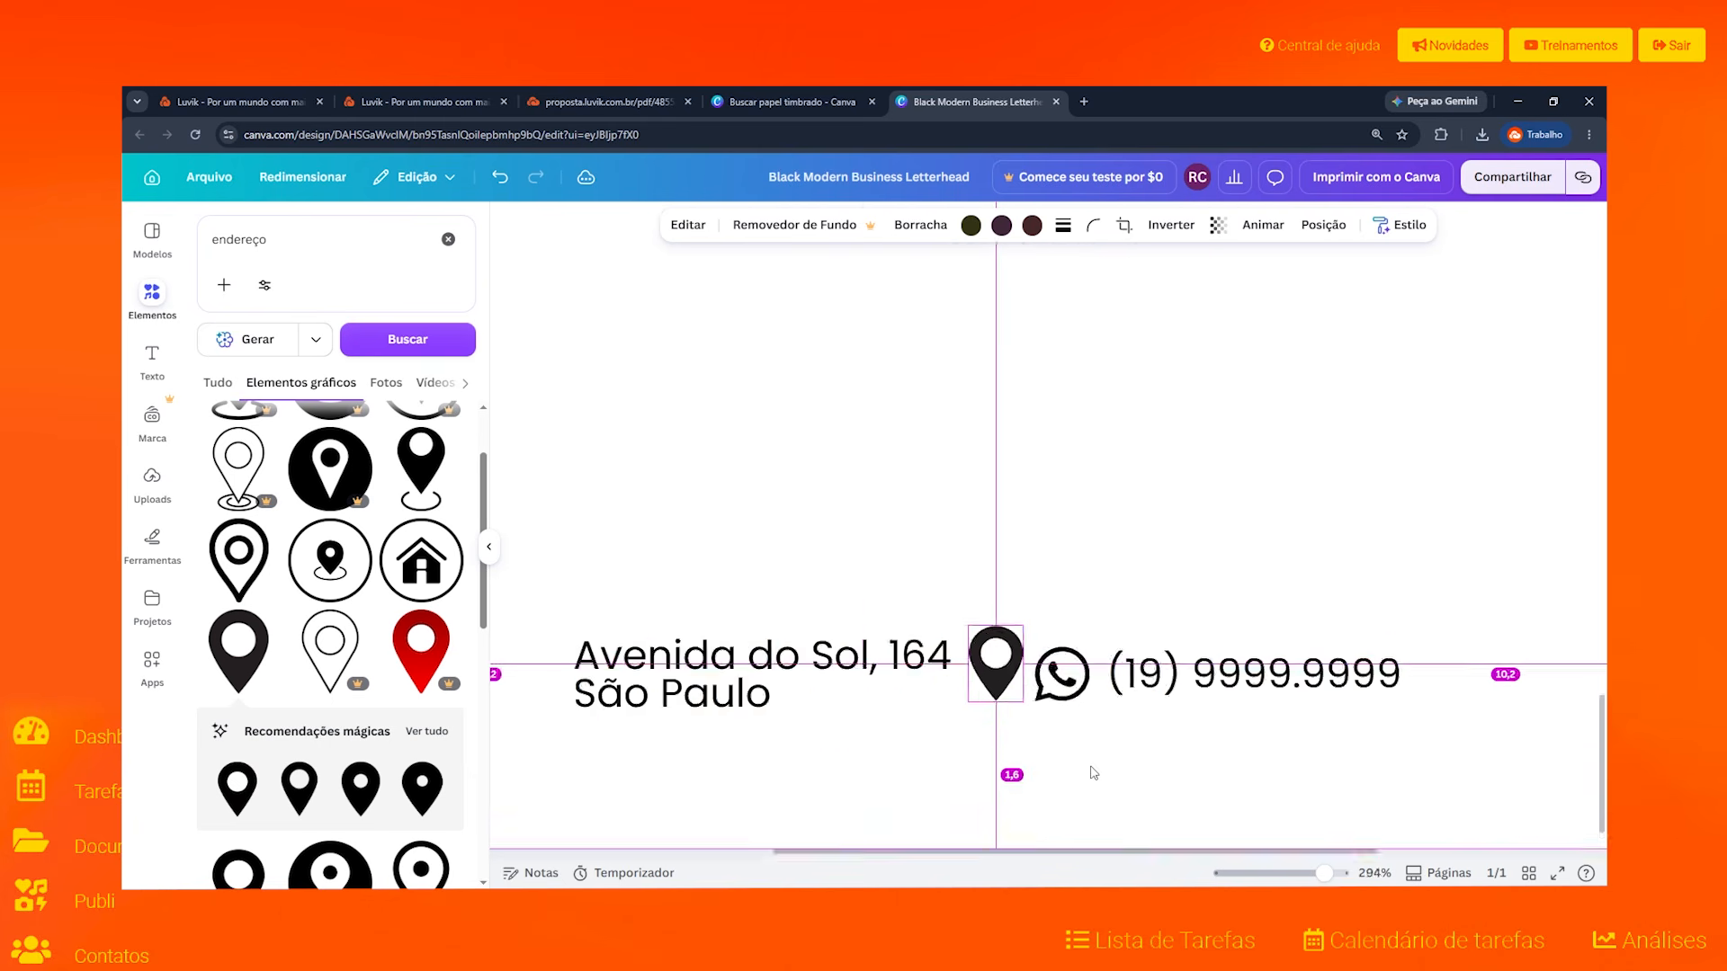
# Step: Shrink the pin further, place it left of the address, and adjust the WhatsApp icon's spacing
pyautogui.moveTo(918, 568); pyautogui.dragTo(939, 589)
pyautogui.moveTo(995, 675); pyautogui.dragTo(993, 668)
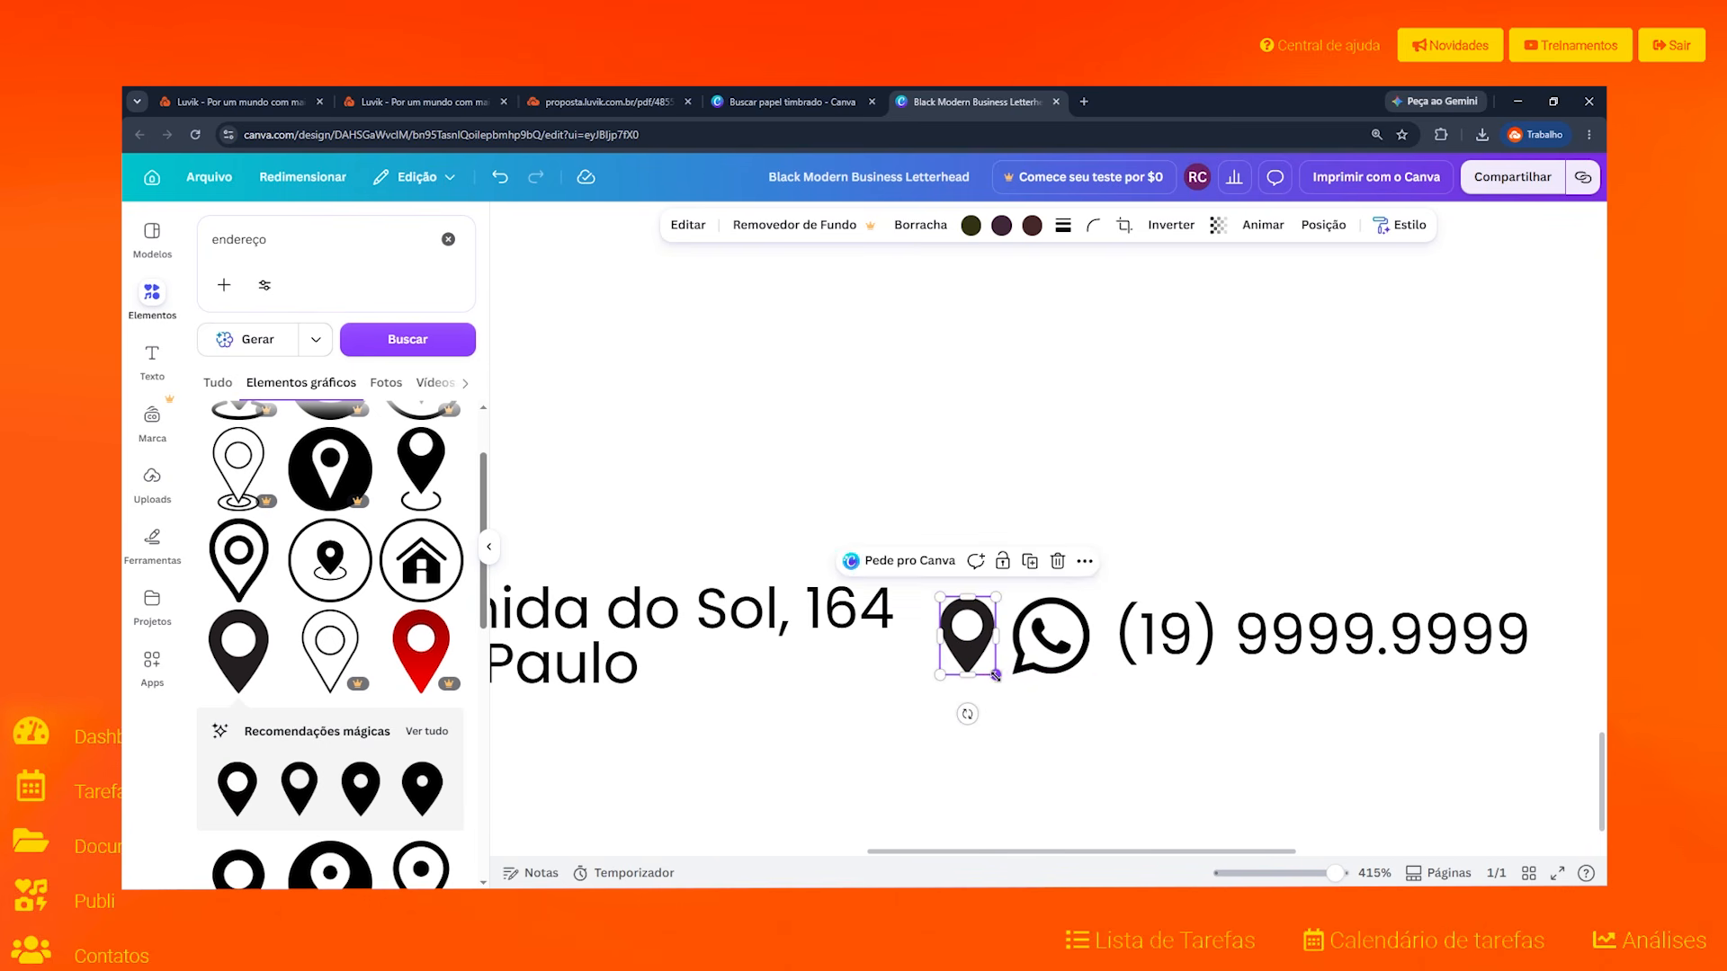
pyautogui.scroll(-5, 1188, 705)
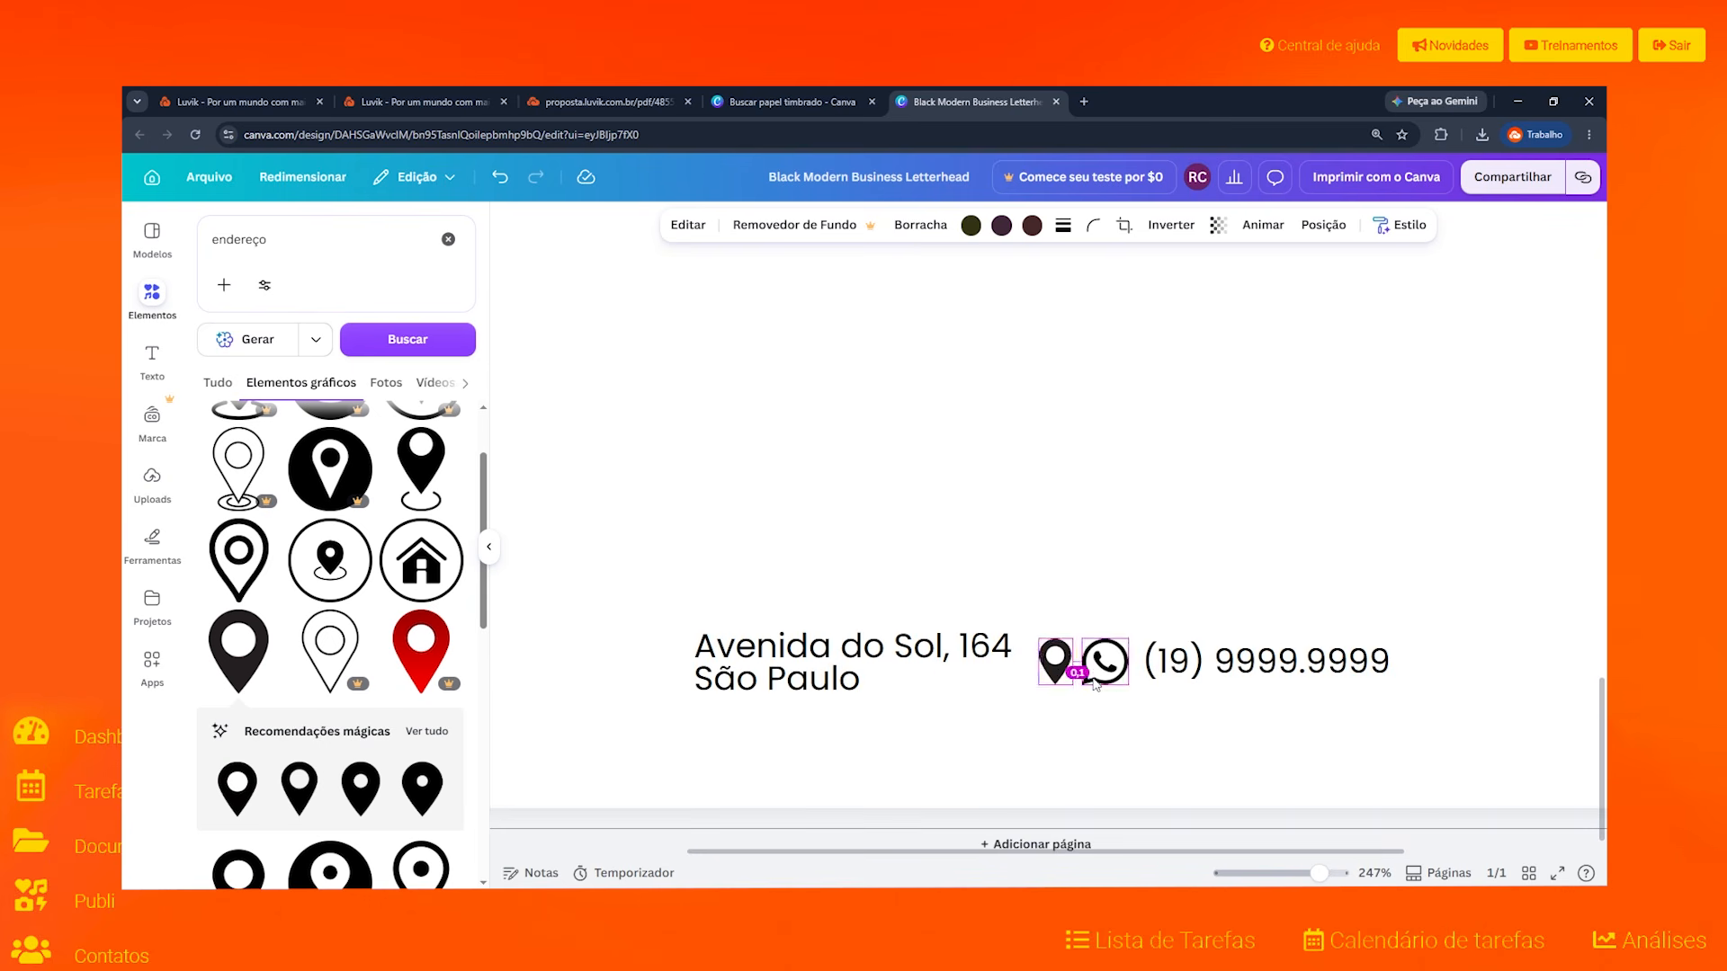
pyautogui.scroll(-2, 1105, 695)
pyautogui.moveTo(1063, 673); pyautogui.dragTo(720, 666)
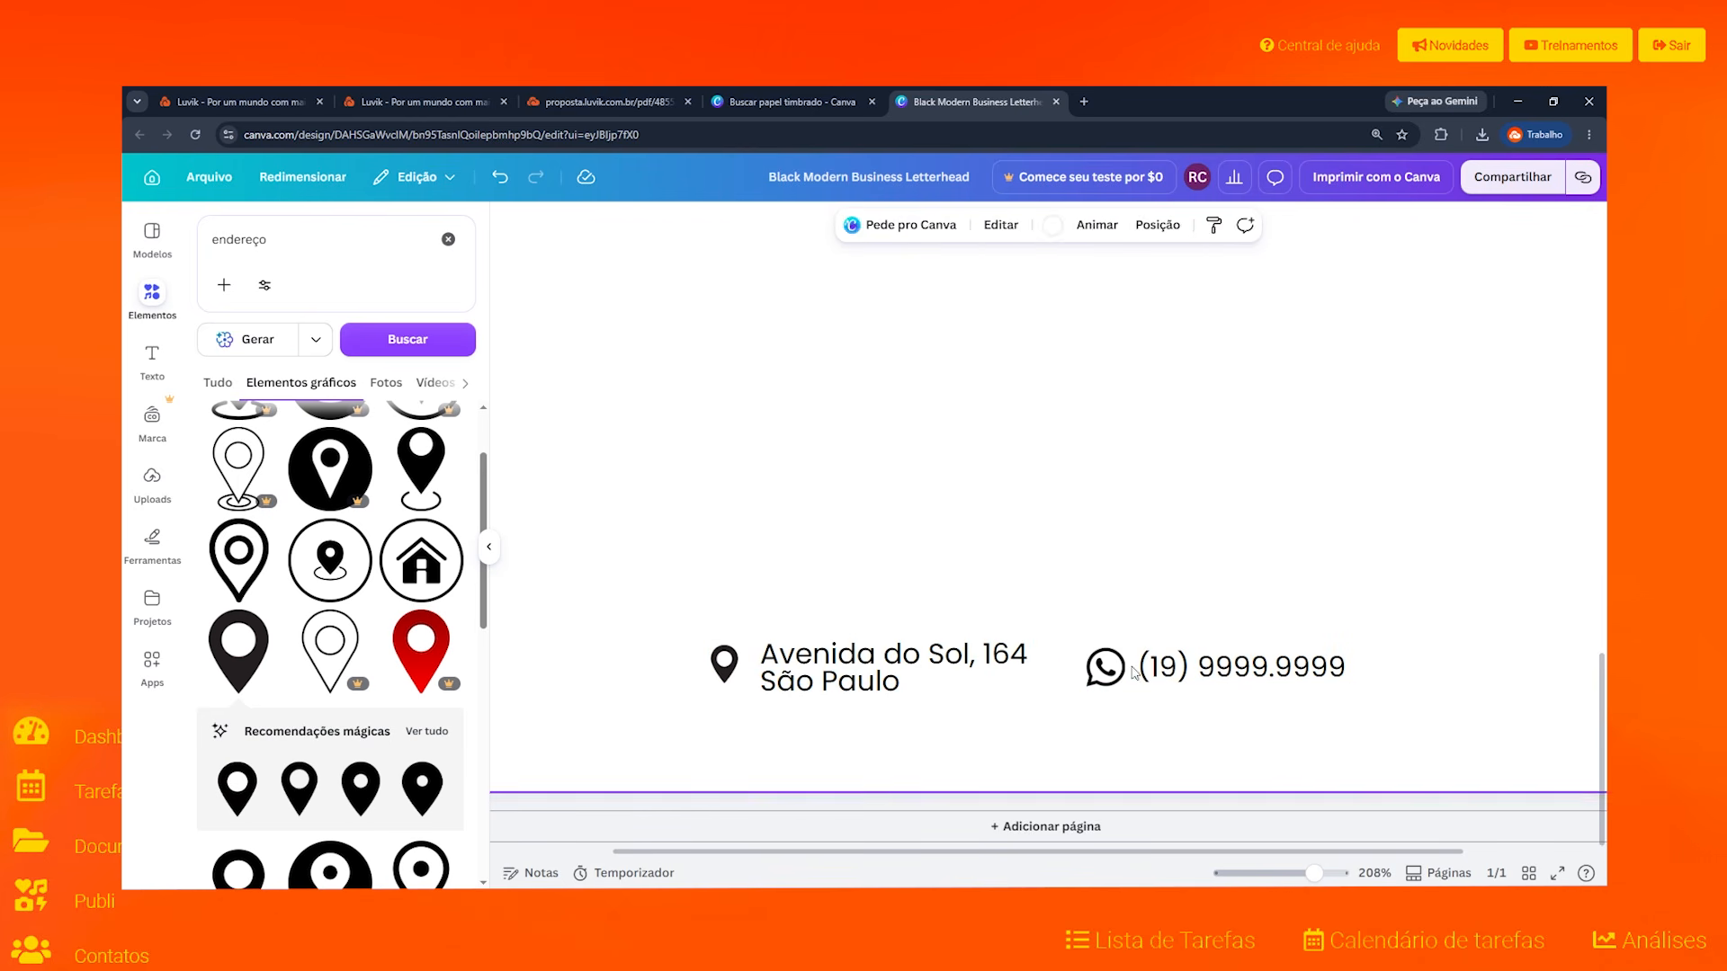
pyautogui.click(1097, 675)
pyautogui.moveTo(1093, 677); pyautogui.dragTo(1207, 667)
# Step: Nudge the address text slightly left with the arrow key
pyautogui.click(911, 627)
pyautogui.scroll(-4, 930, 631)
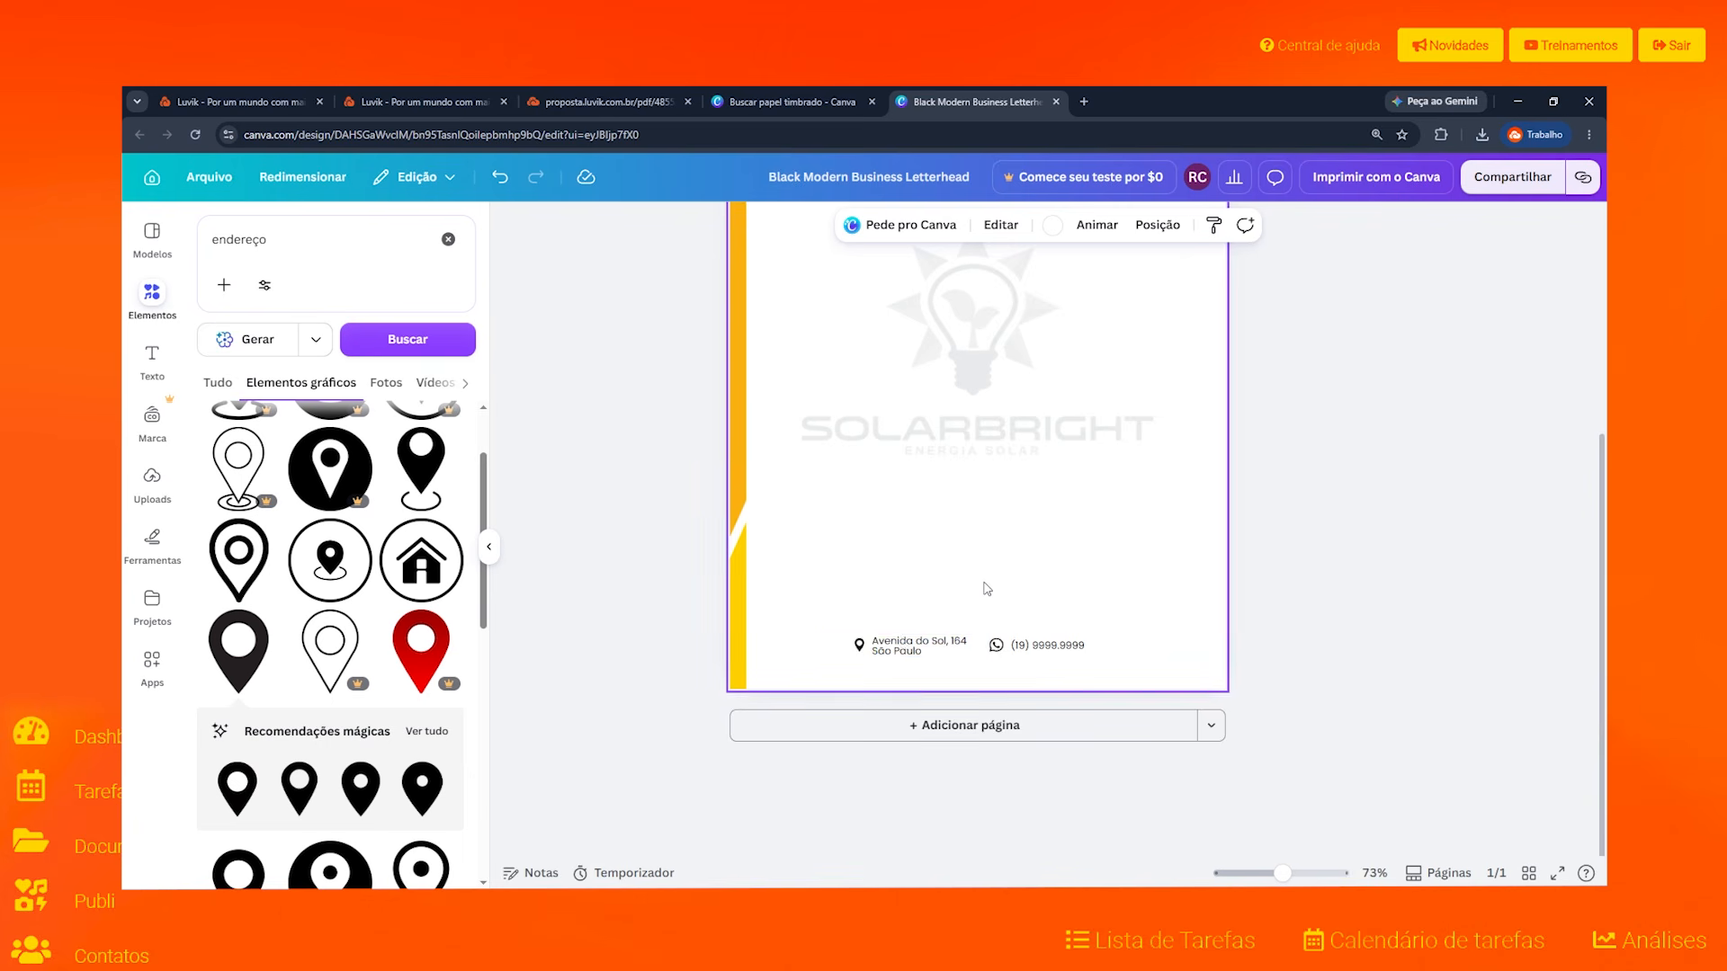
pyautogui.scroll(3, 987, 589)
pyautogui.click(1095, 689)
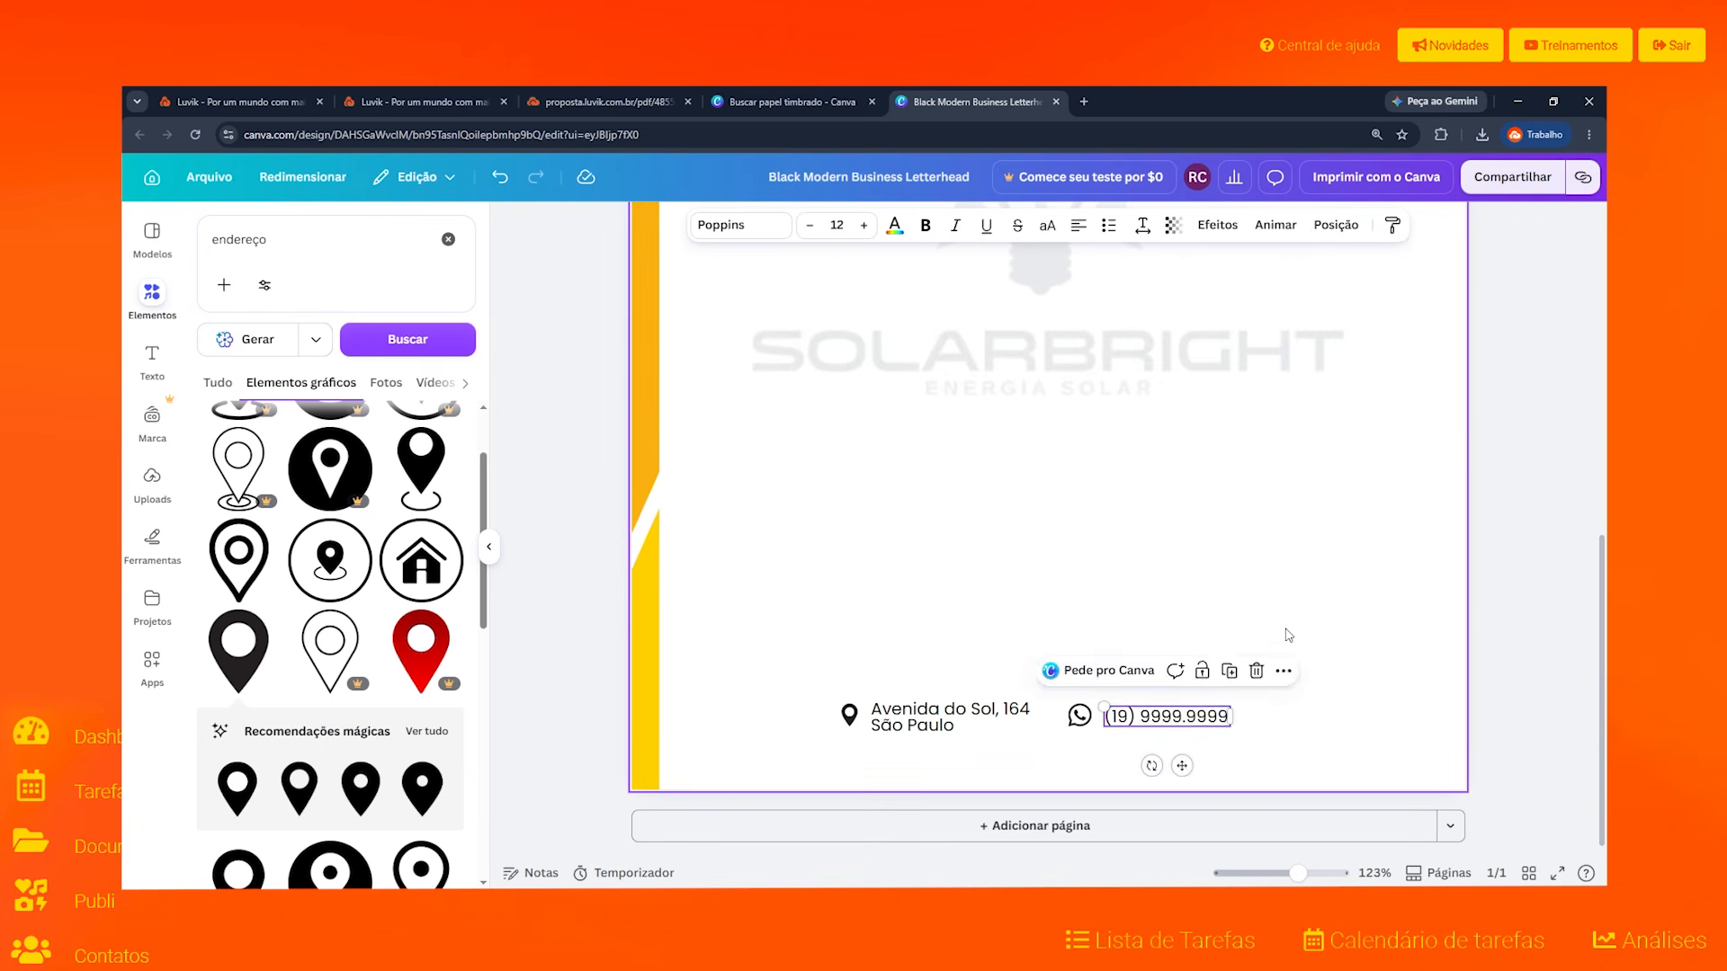
pyautogui.click(936, 725)
pyautogui.press('Left')
pyautogui.press('Left')
pyautogui.press('Left')
pyautogui.press('Left')
pyautogui.click(979, 772)
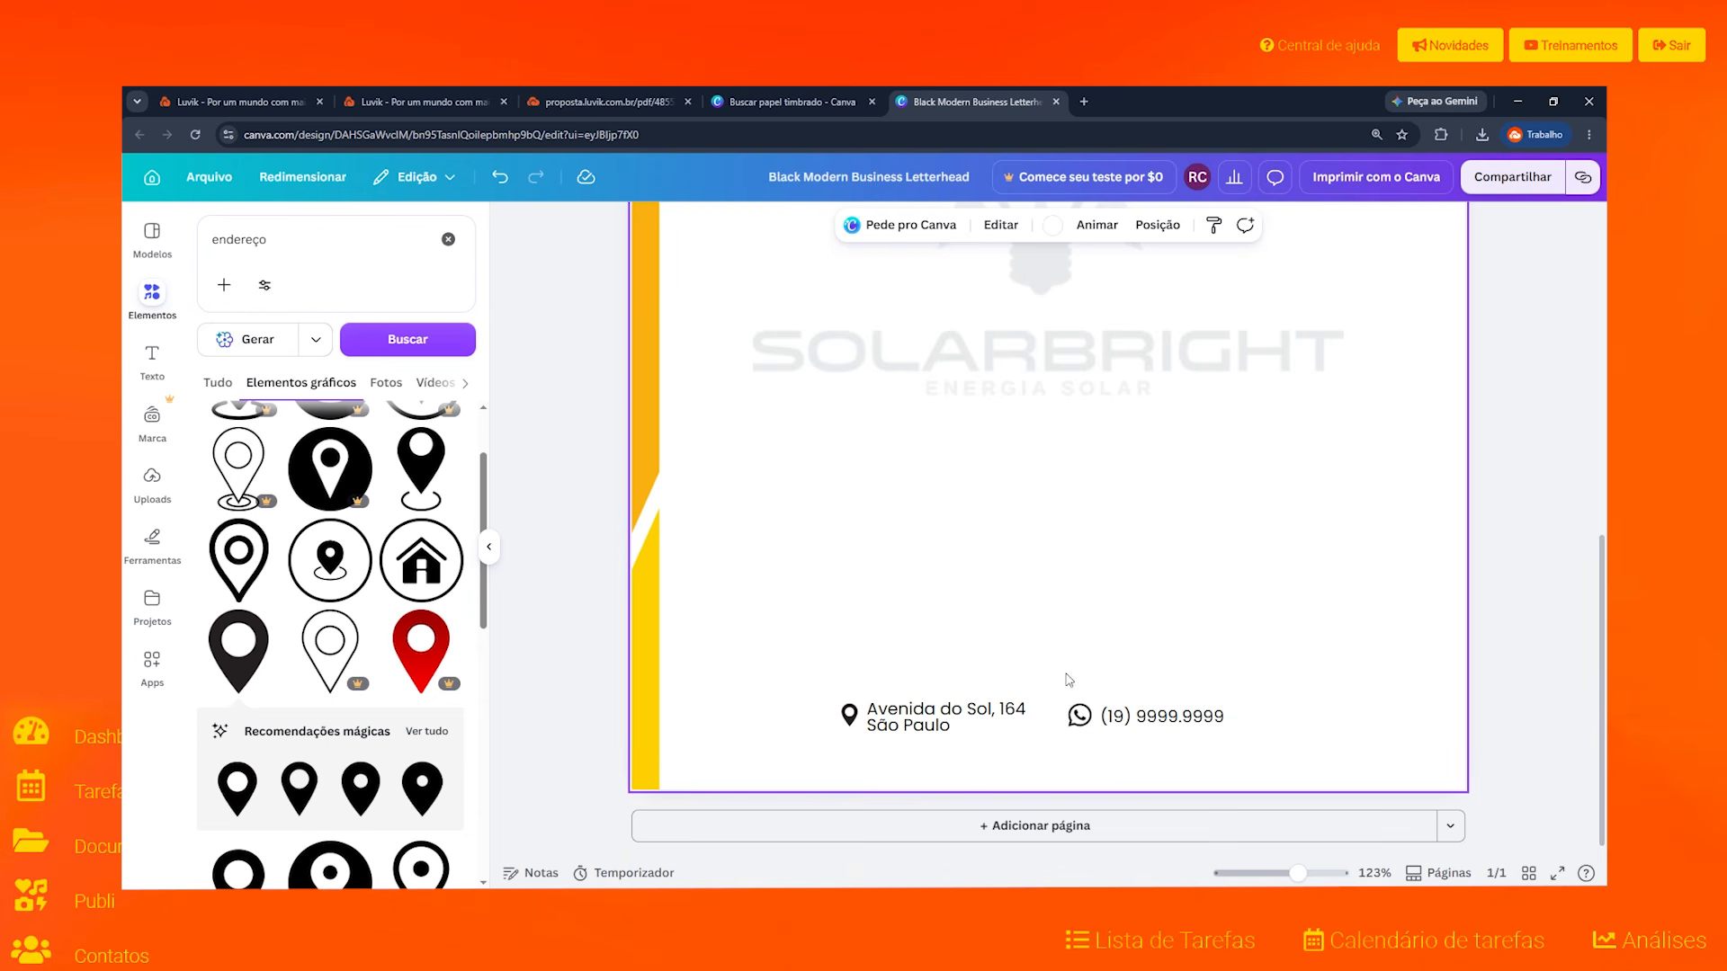
# Step: Select both address and phone lines together and shift them slightly right and down
pyautogui.moveTo(799, 676); pyautogui.dragTo(1262, 756)
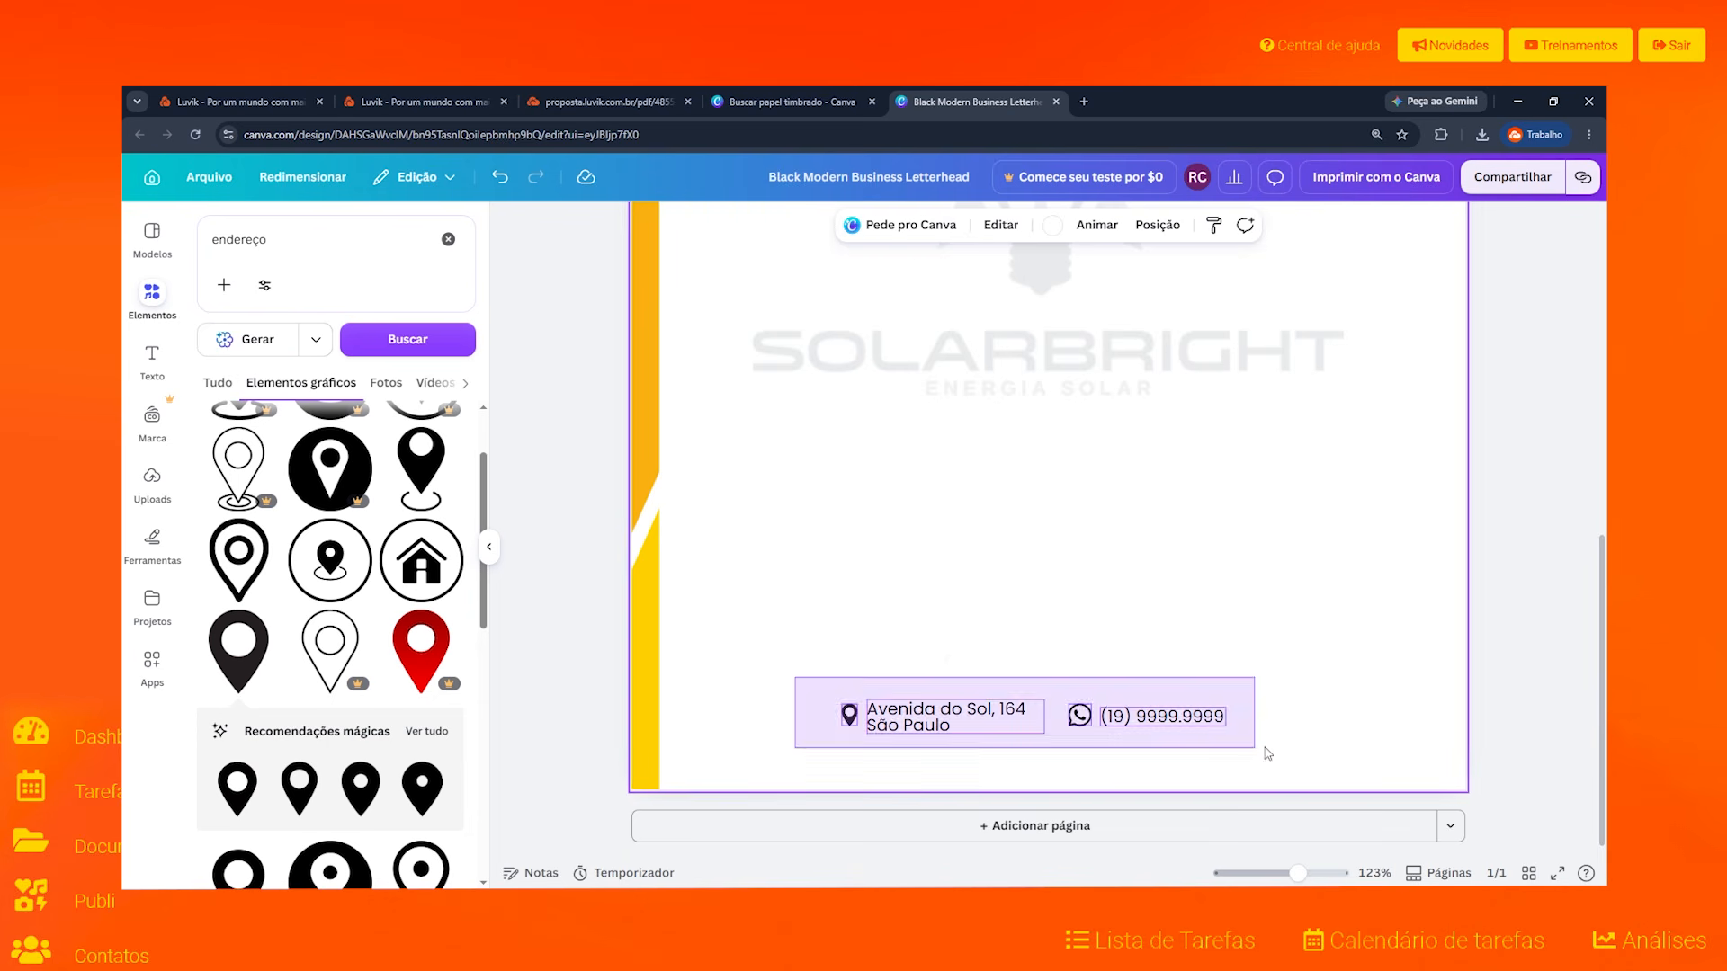
pyautogui.scroll(-2, 949, 781)
pyautogui.moveTo(1021, 722); pyautogui.dragTo(1032, 730)
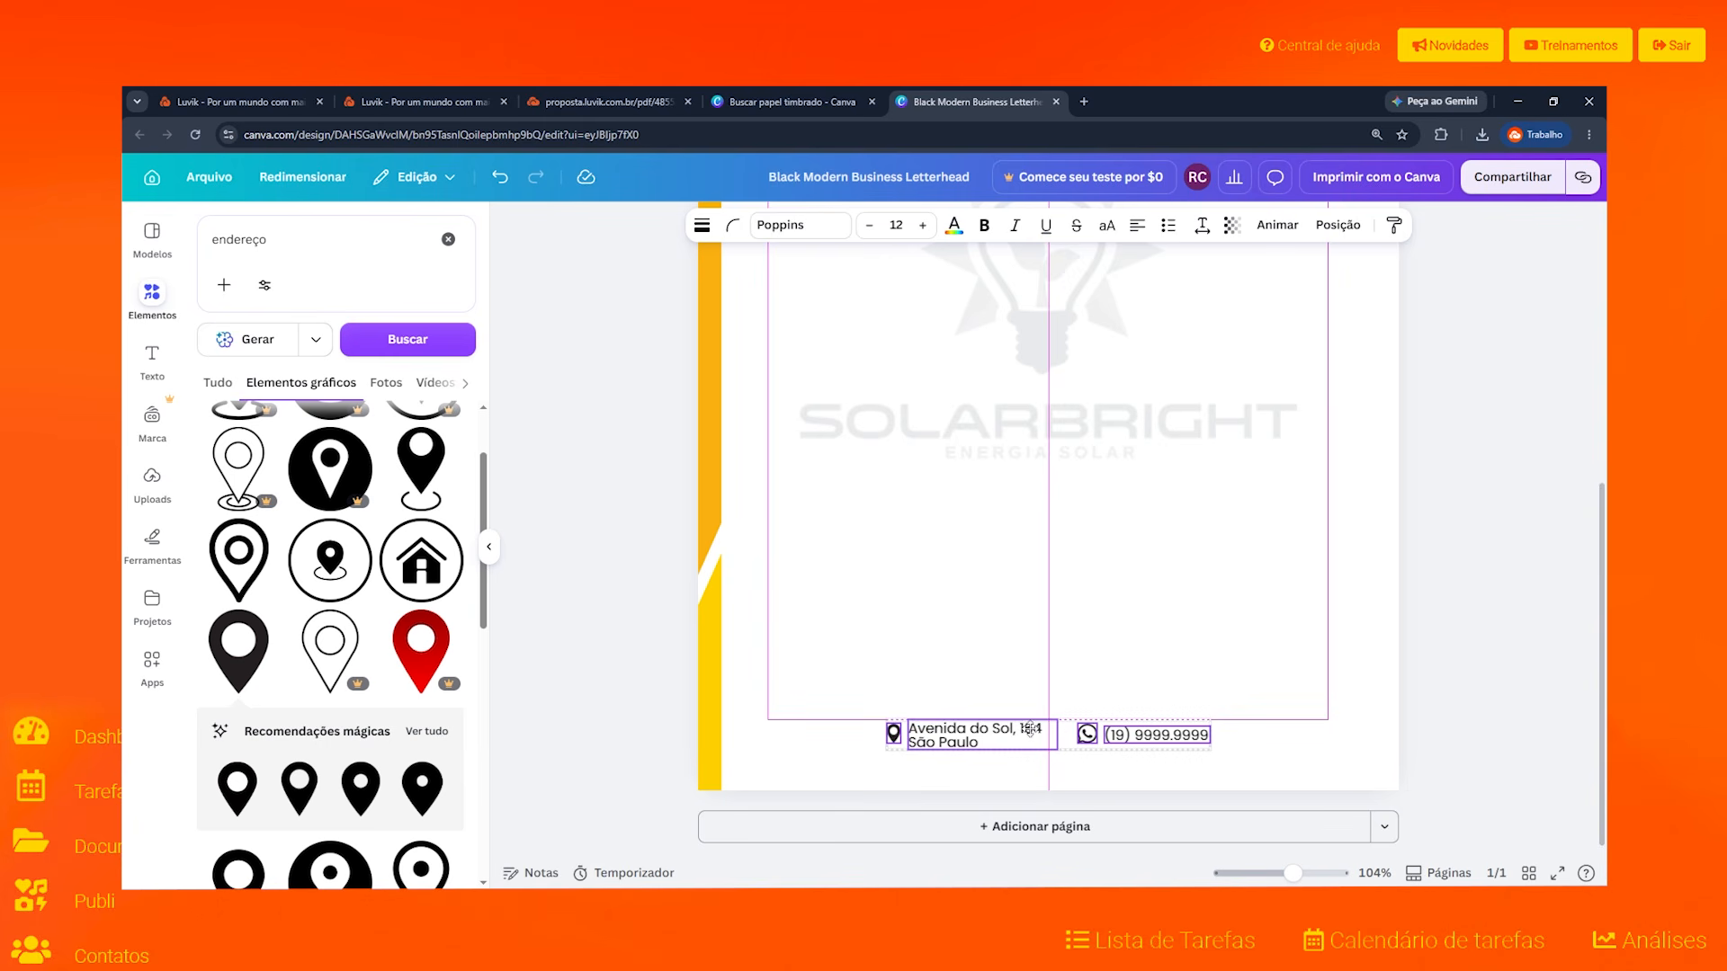
pyautogui.click(879, 570)
pyautogui.scroll(-3, 878, 571)
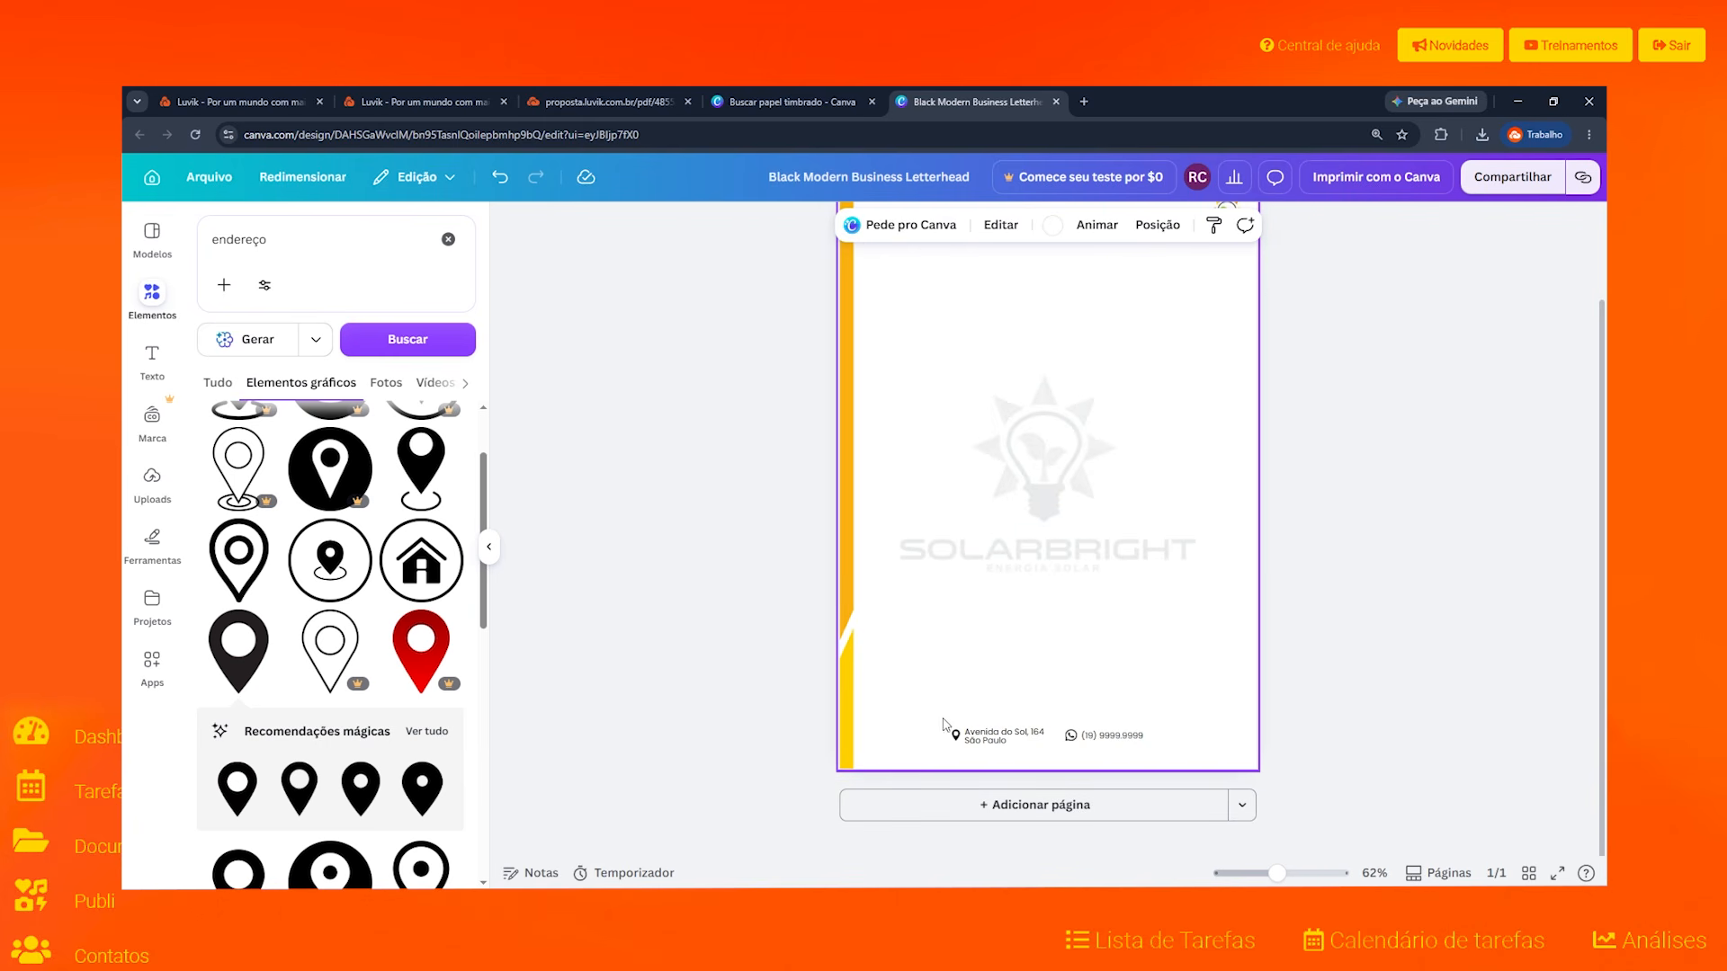
pyautogui.scroll(5, 1148, 736)
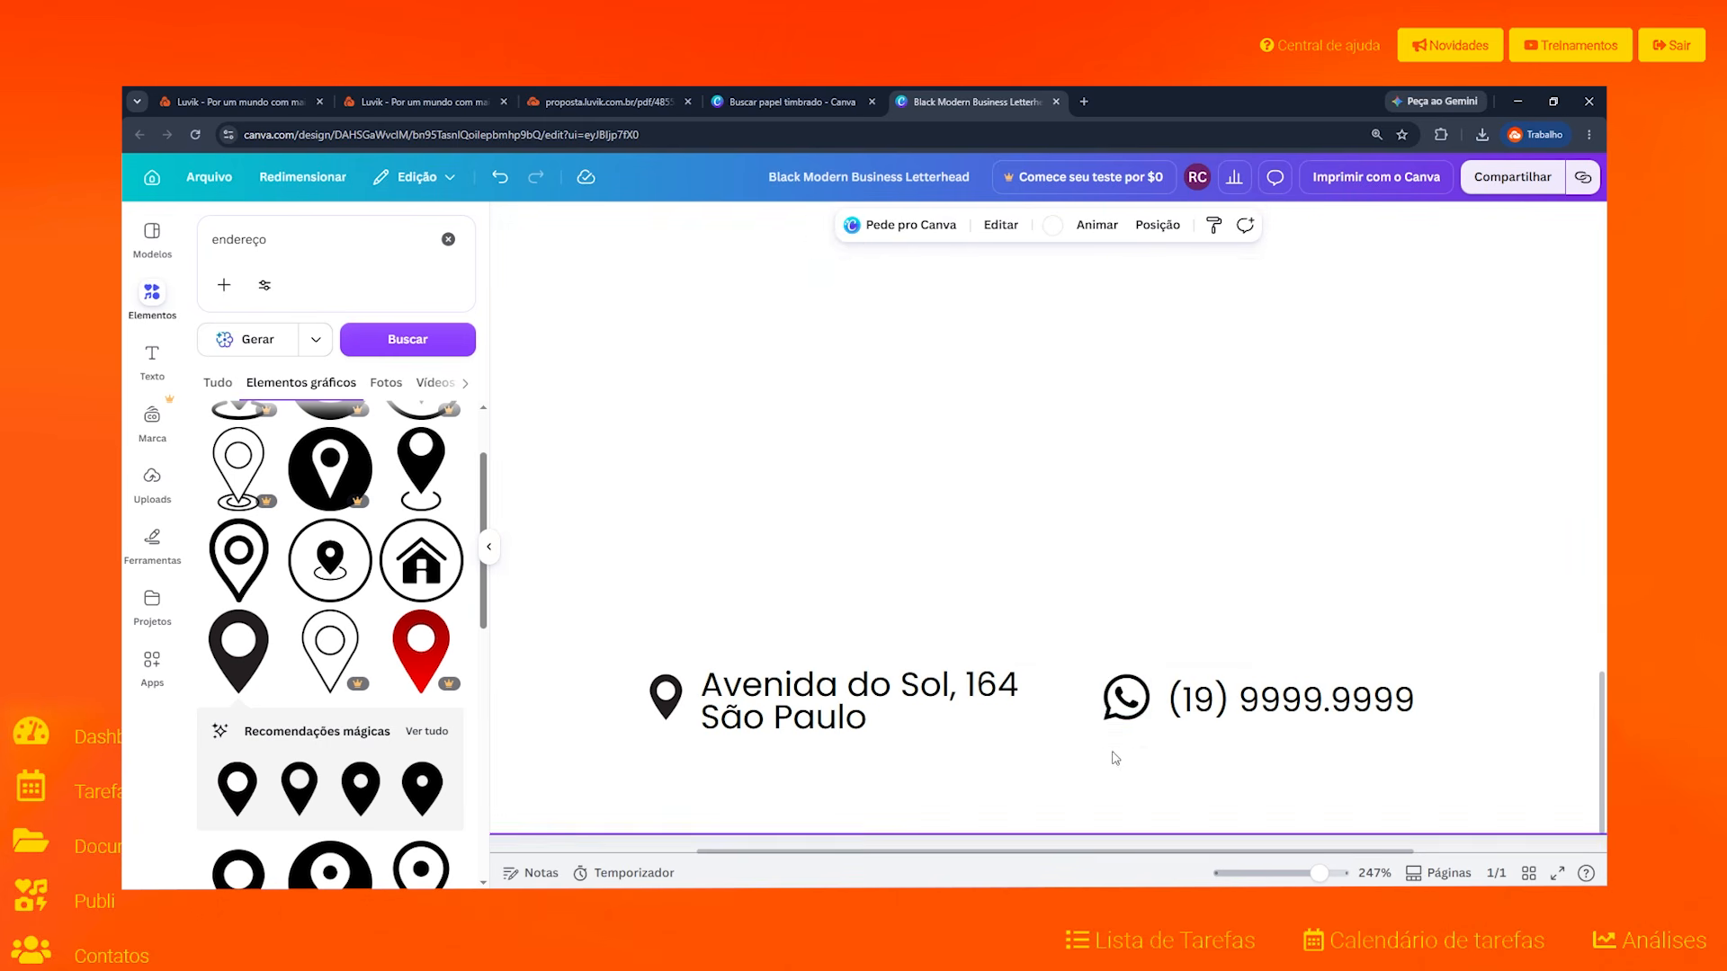
pyautogui.click(1120, 706)
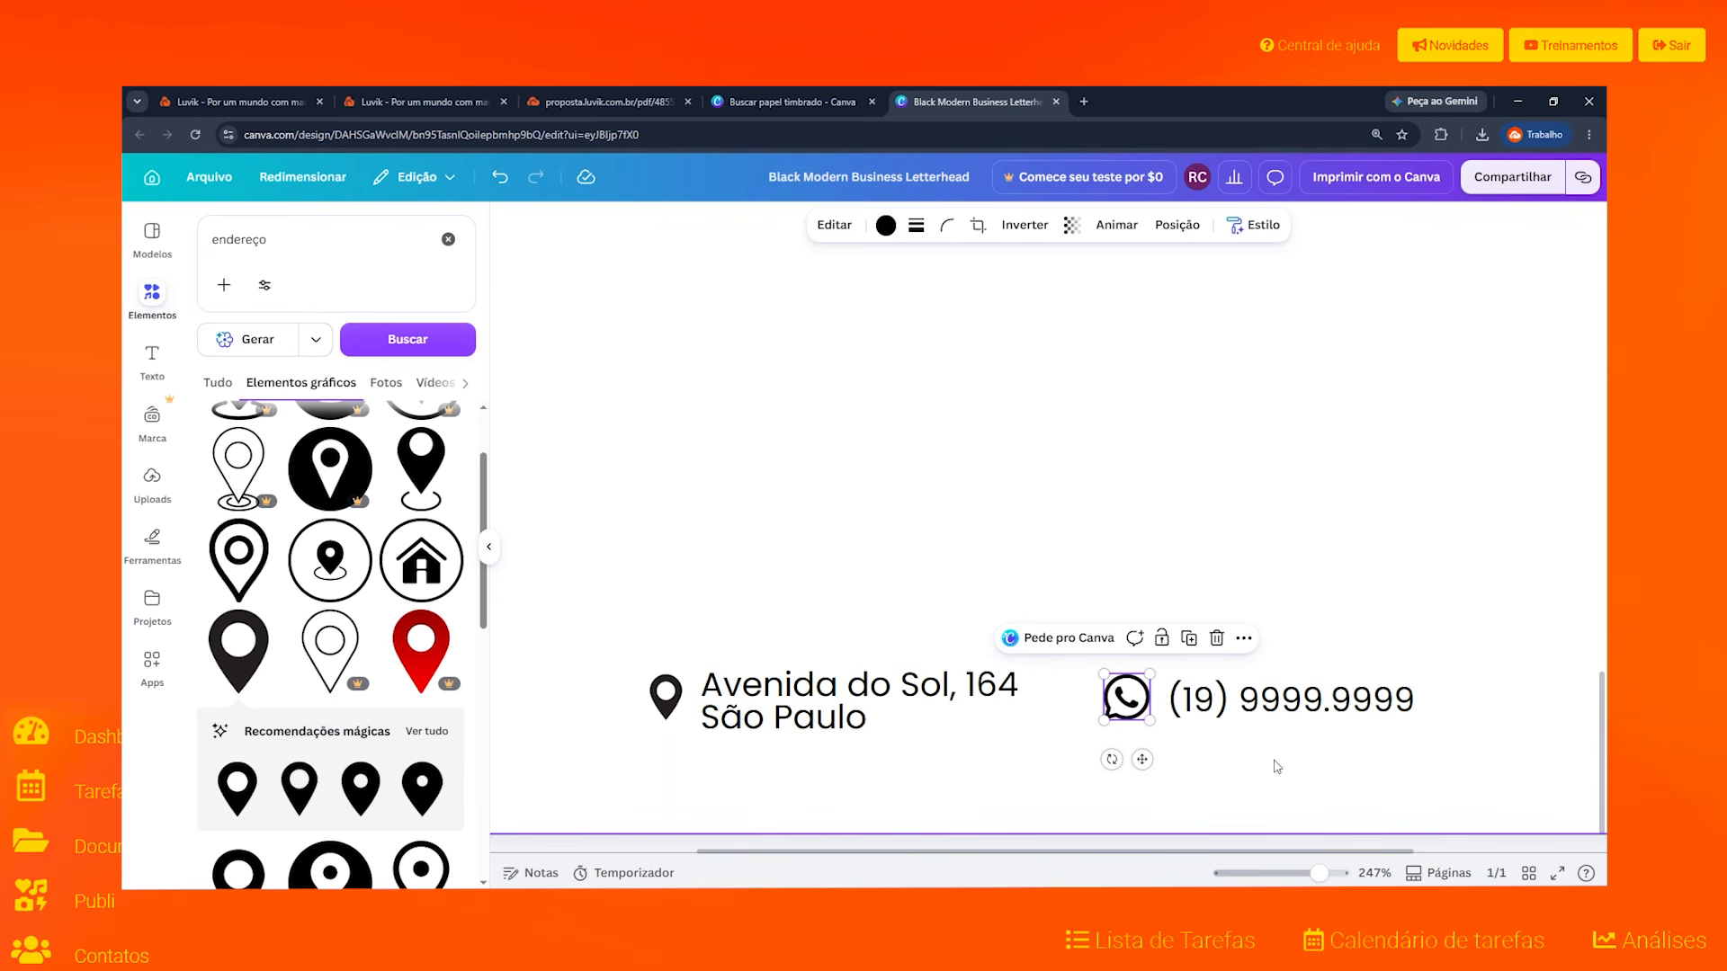
# Step: Try colouring the footer's WhatsApp icon green
pyautogui.click(886, 226)
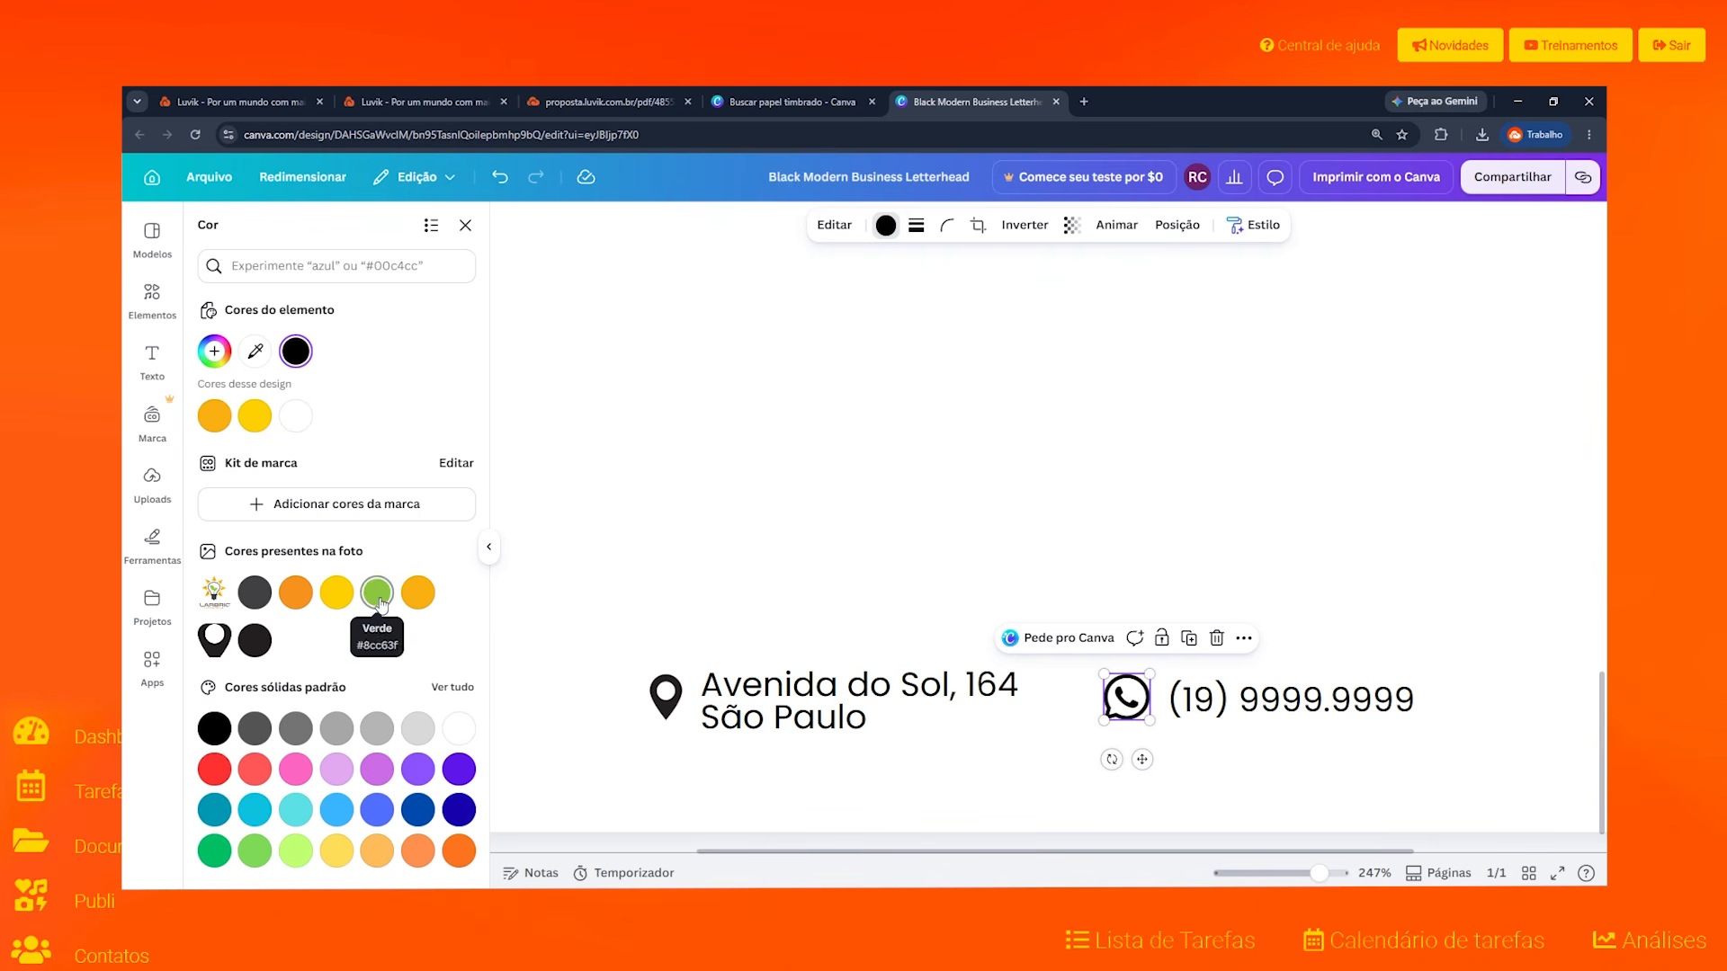
pyautogui.click(254, 850)
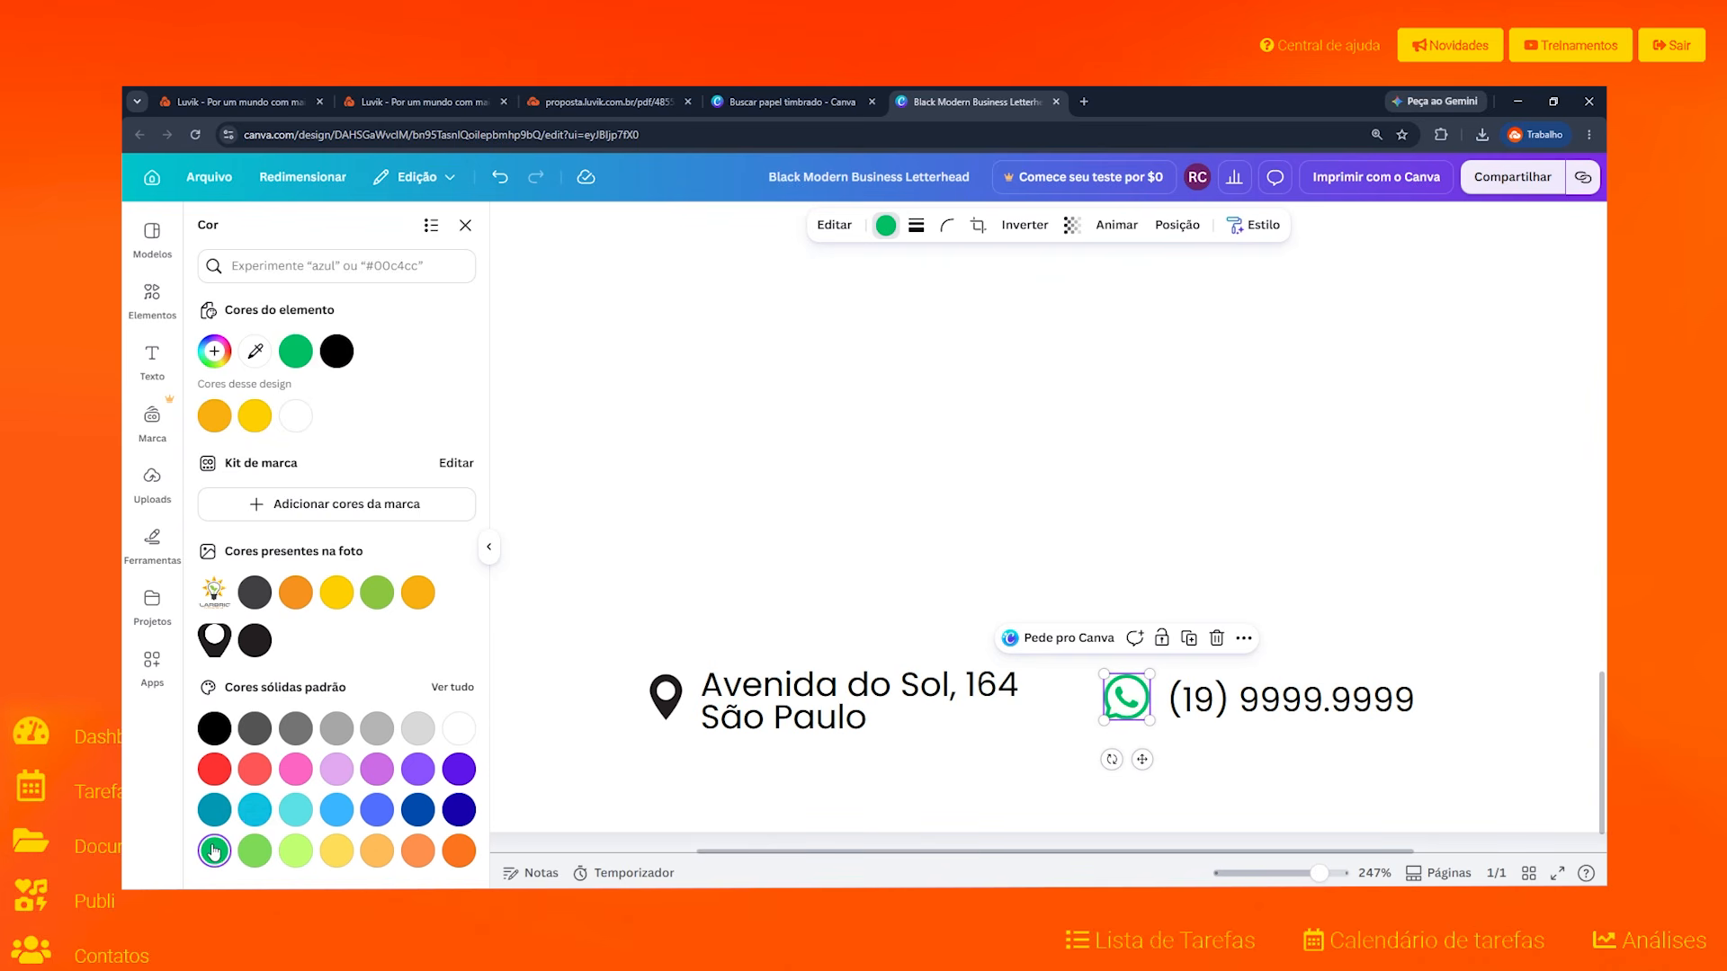
pyautogui.click(938, 474)
# Step: Recolour the location pin orange, then undo that change
pyautogui.click(666, 699)
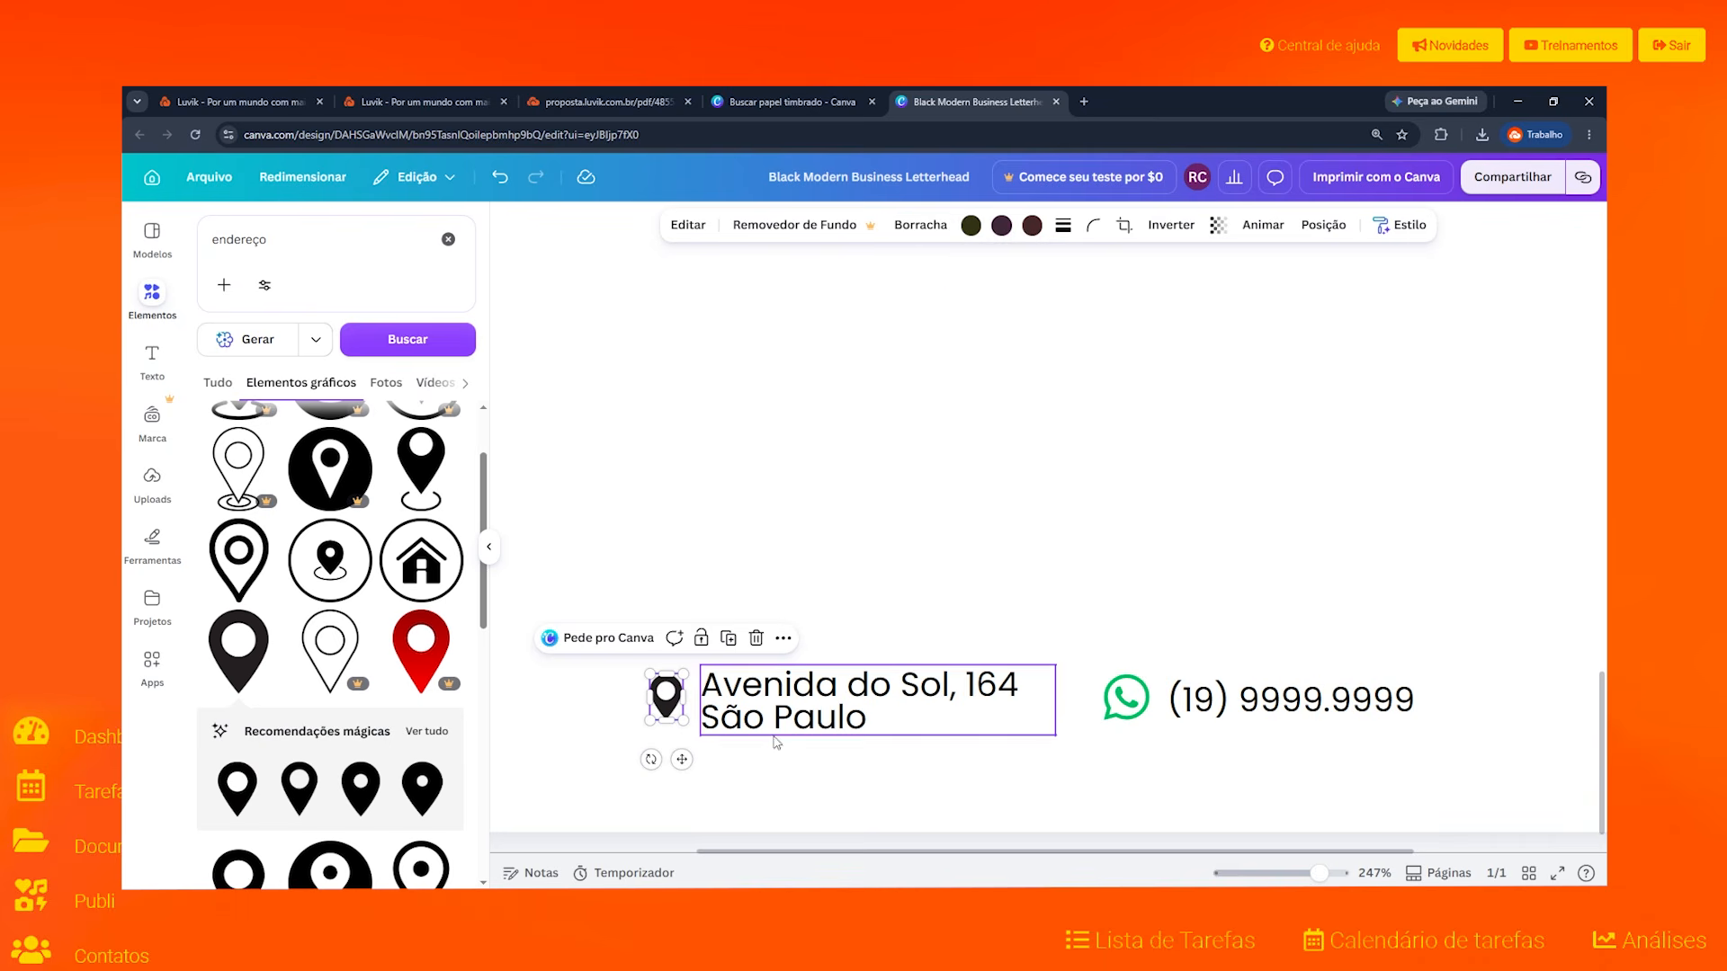
pyautogui.doubleClick(663, 708)
pyautogui.click(791, 522)
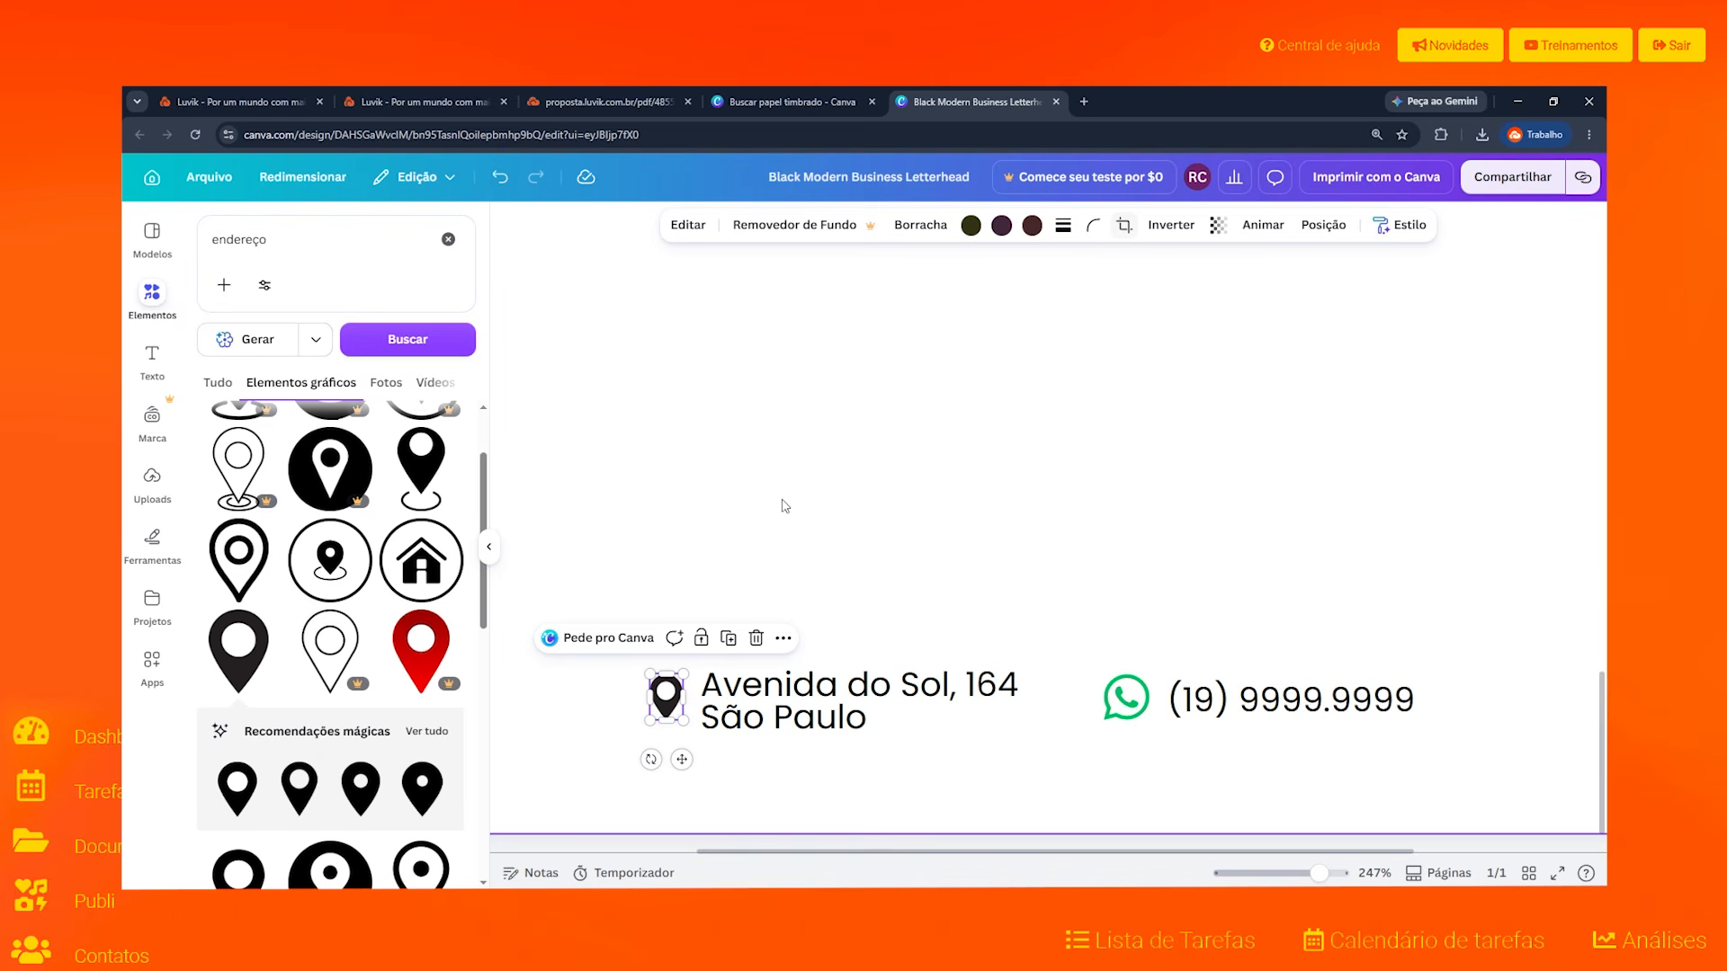
pyautogui.click(971, 226)
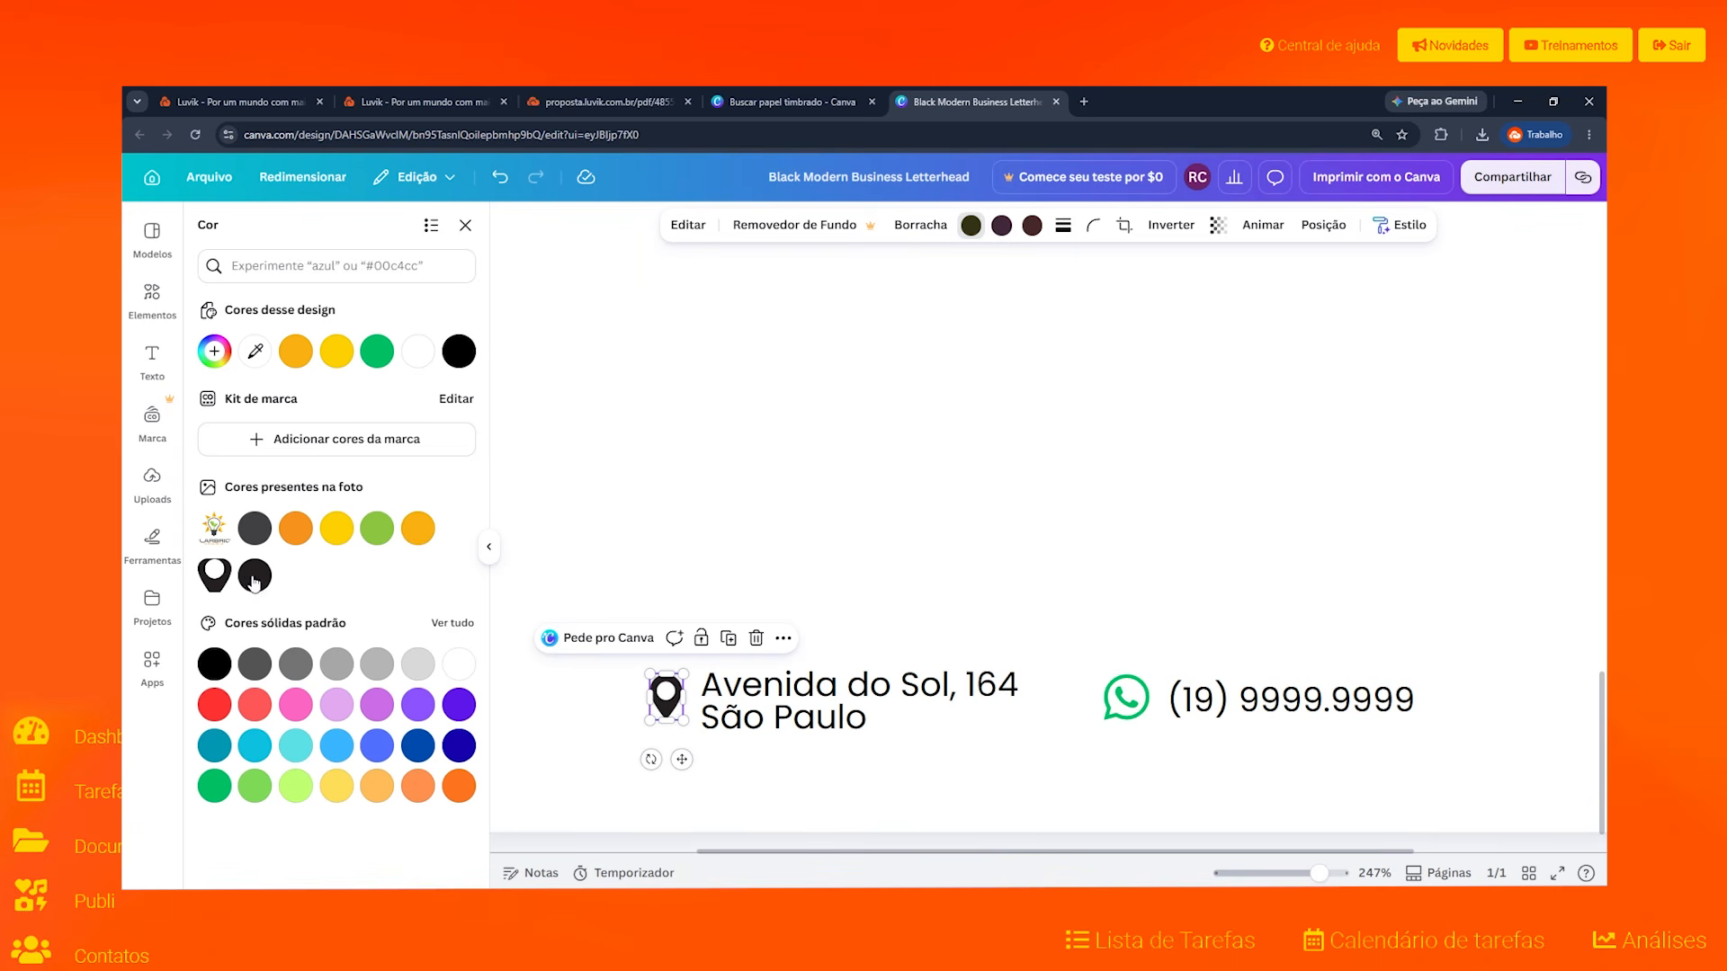
pyautogui.click(302, 534)
pyautogui.click(617, 469)
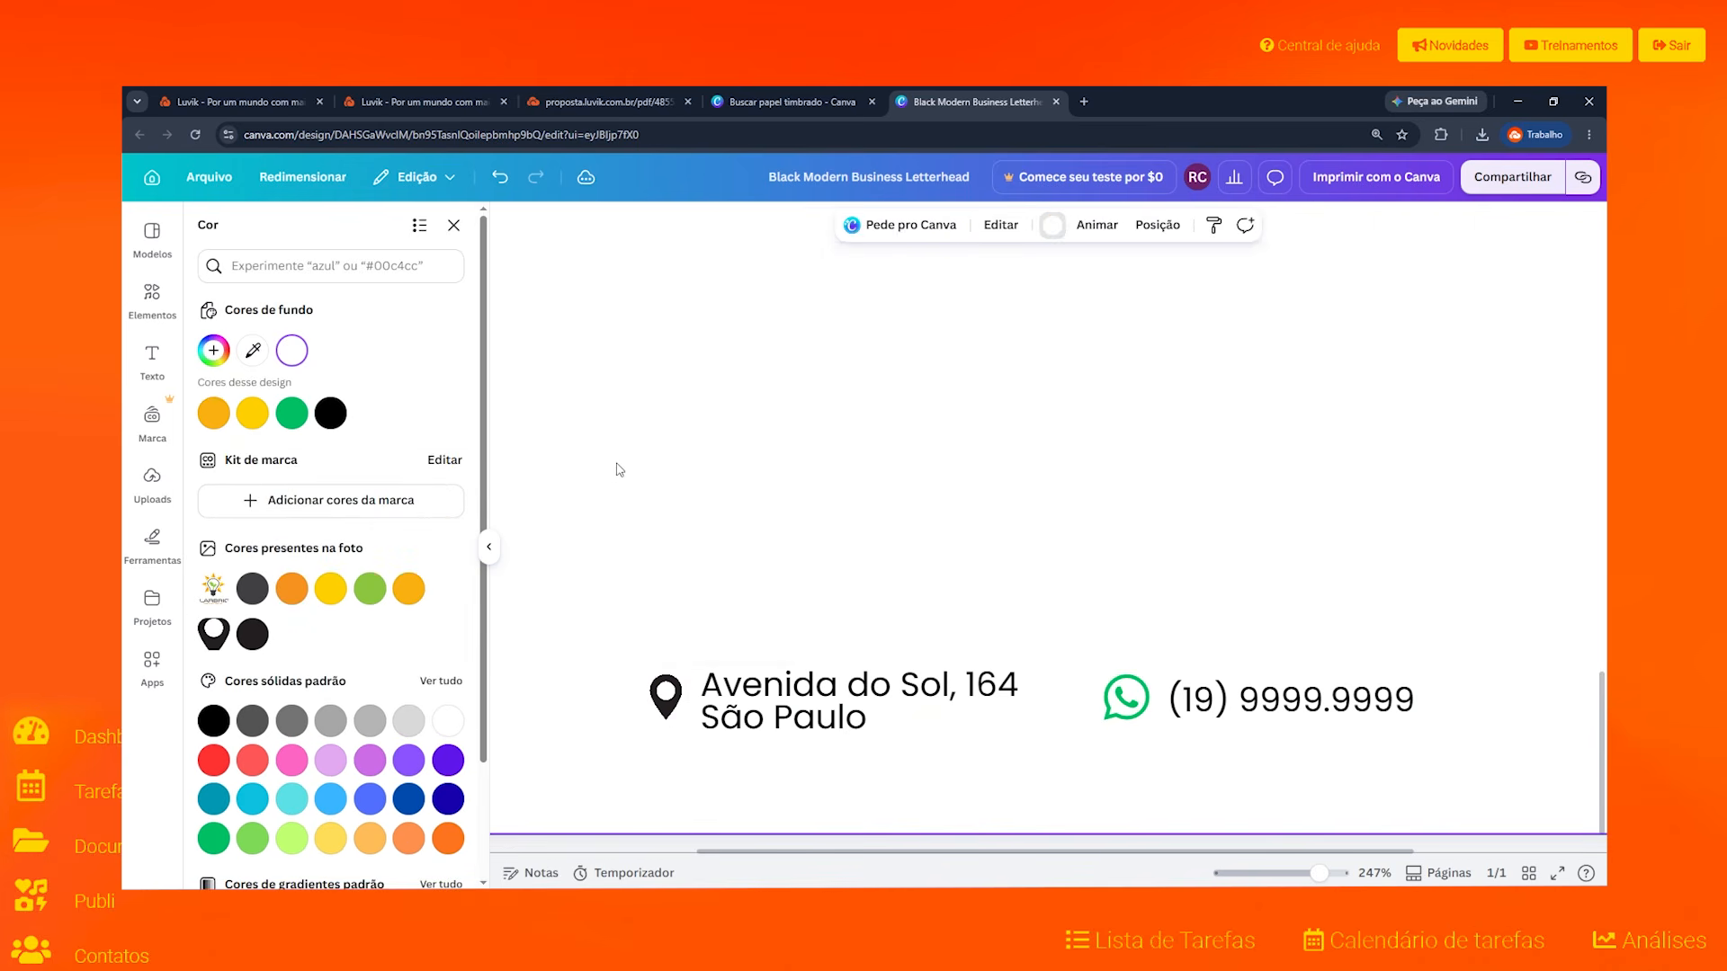
pyautogui.scroll(-5, 790, 671)
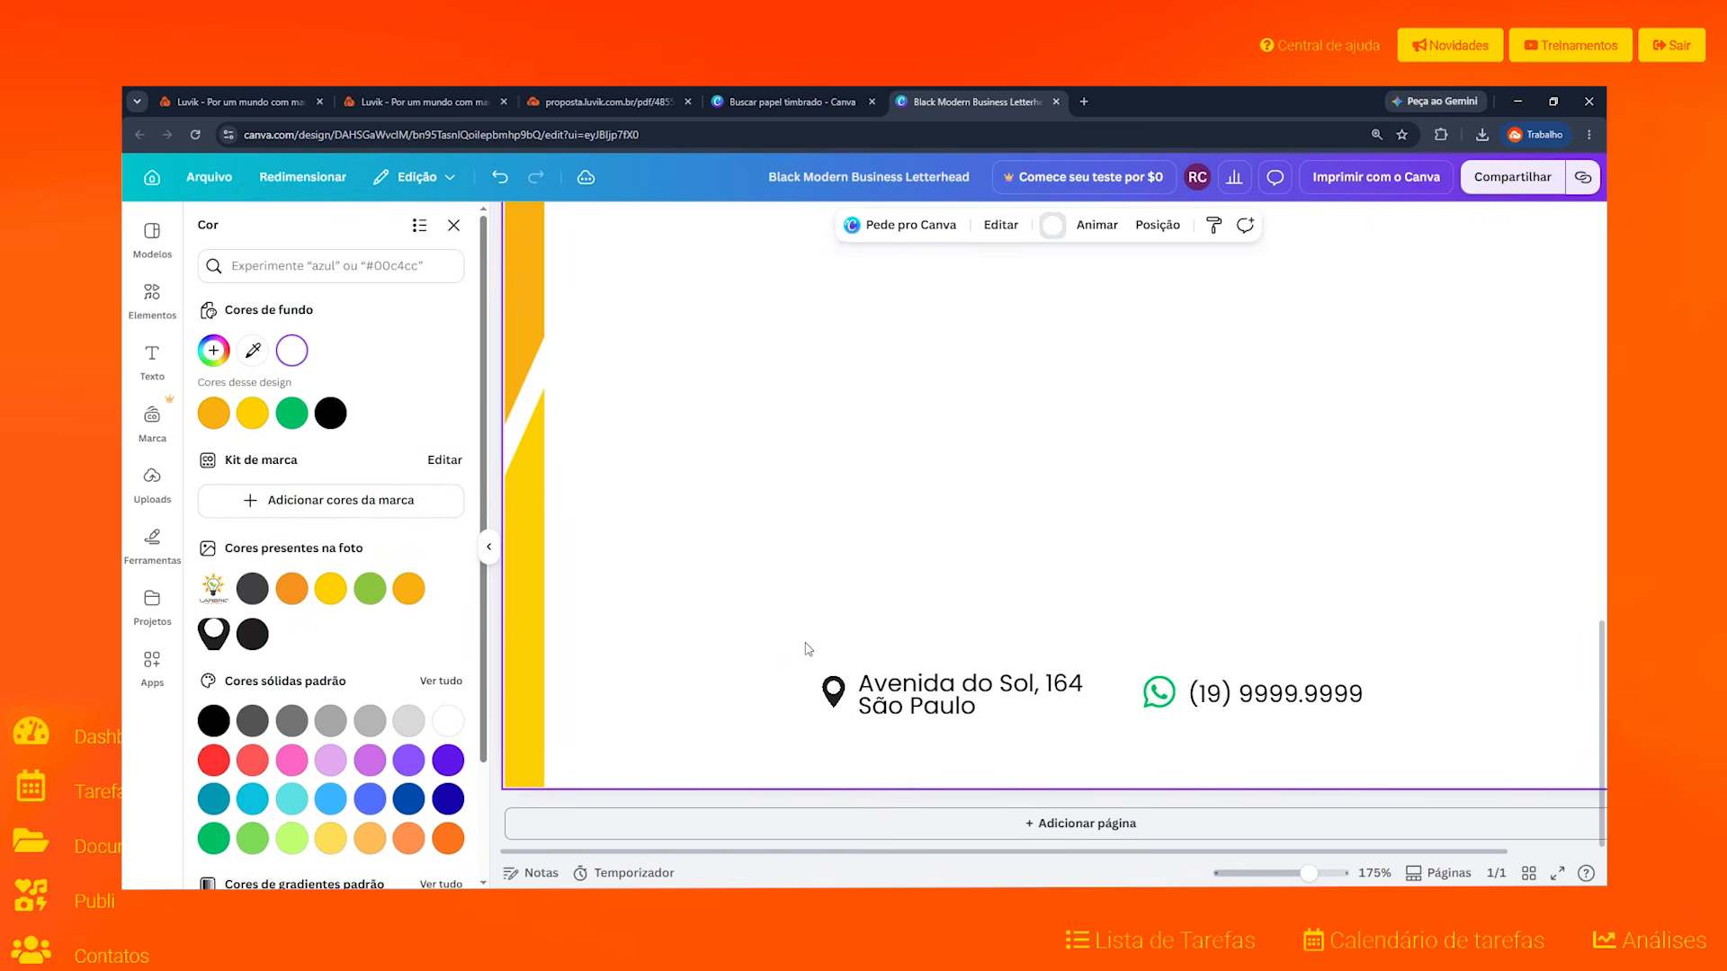
pyautogui.scroll(6, 805, 648)
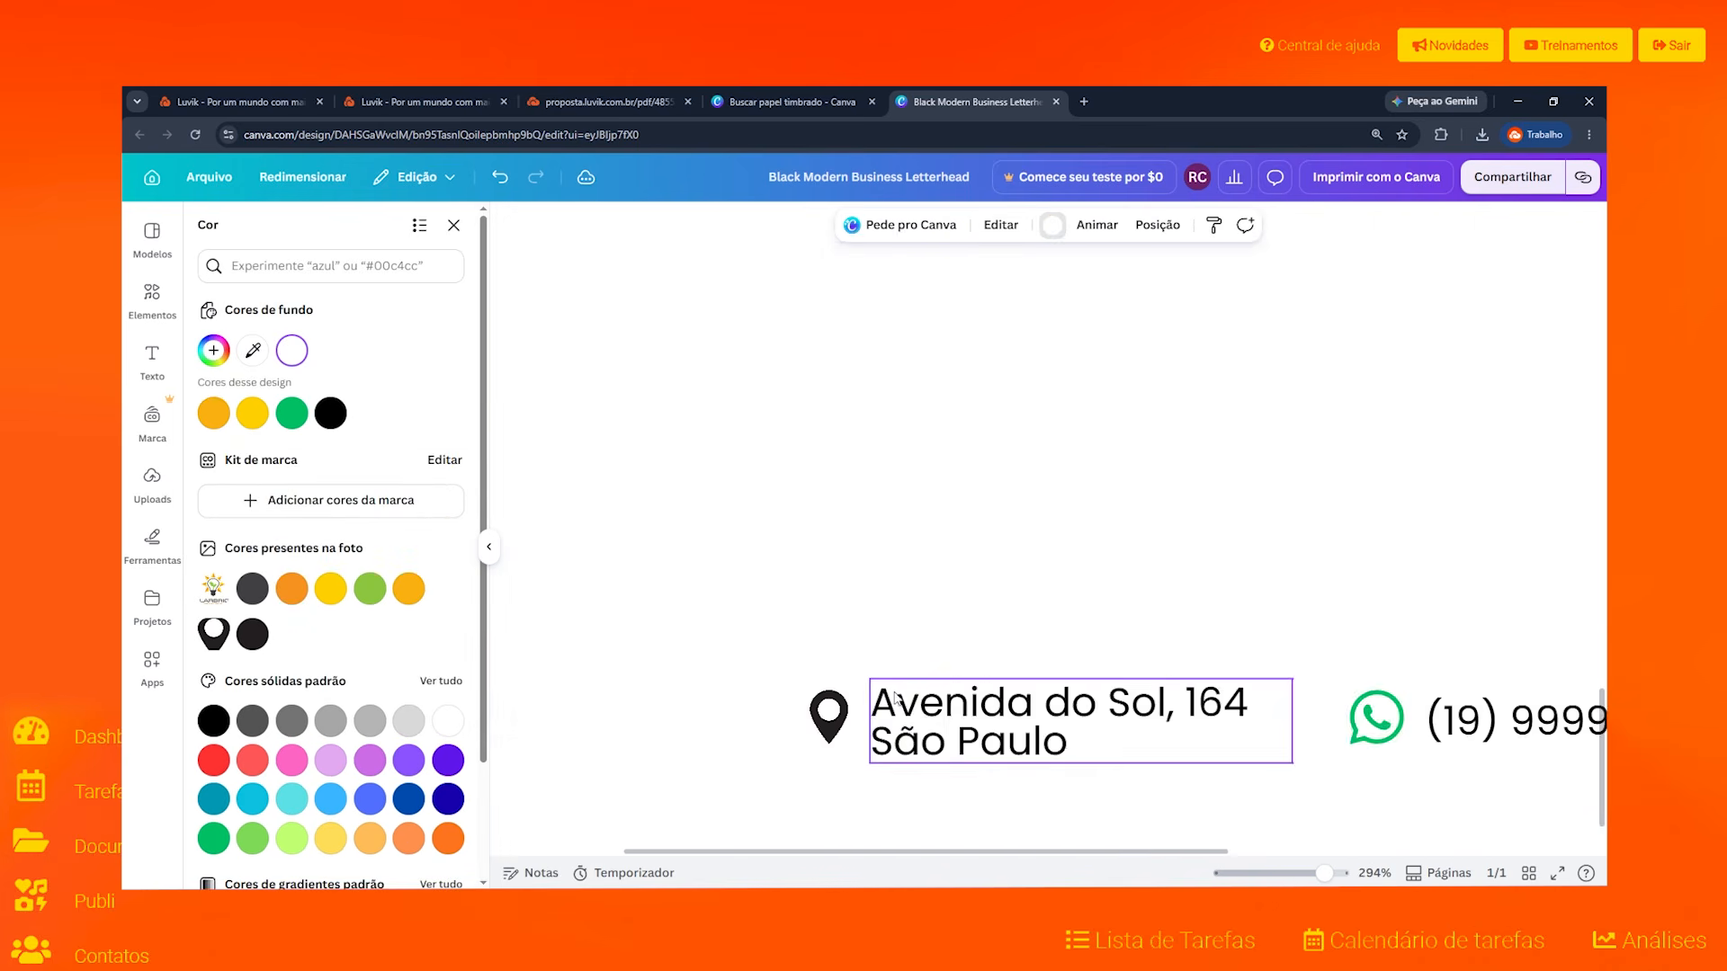
pyautogui.click(508, 184)
# Step: Make the WhatsApp icon black to match the location pin
pyautogui.scroll(-7, 790, 590)
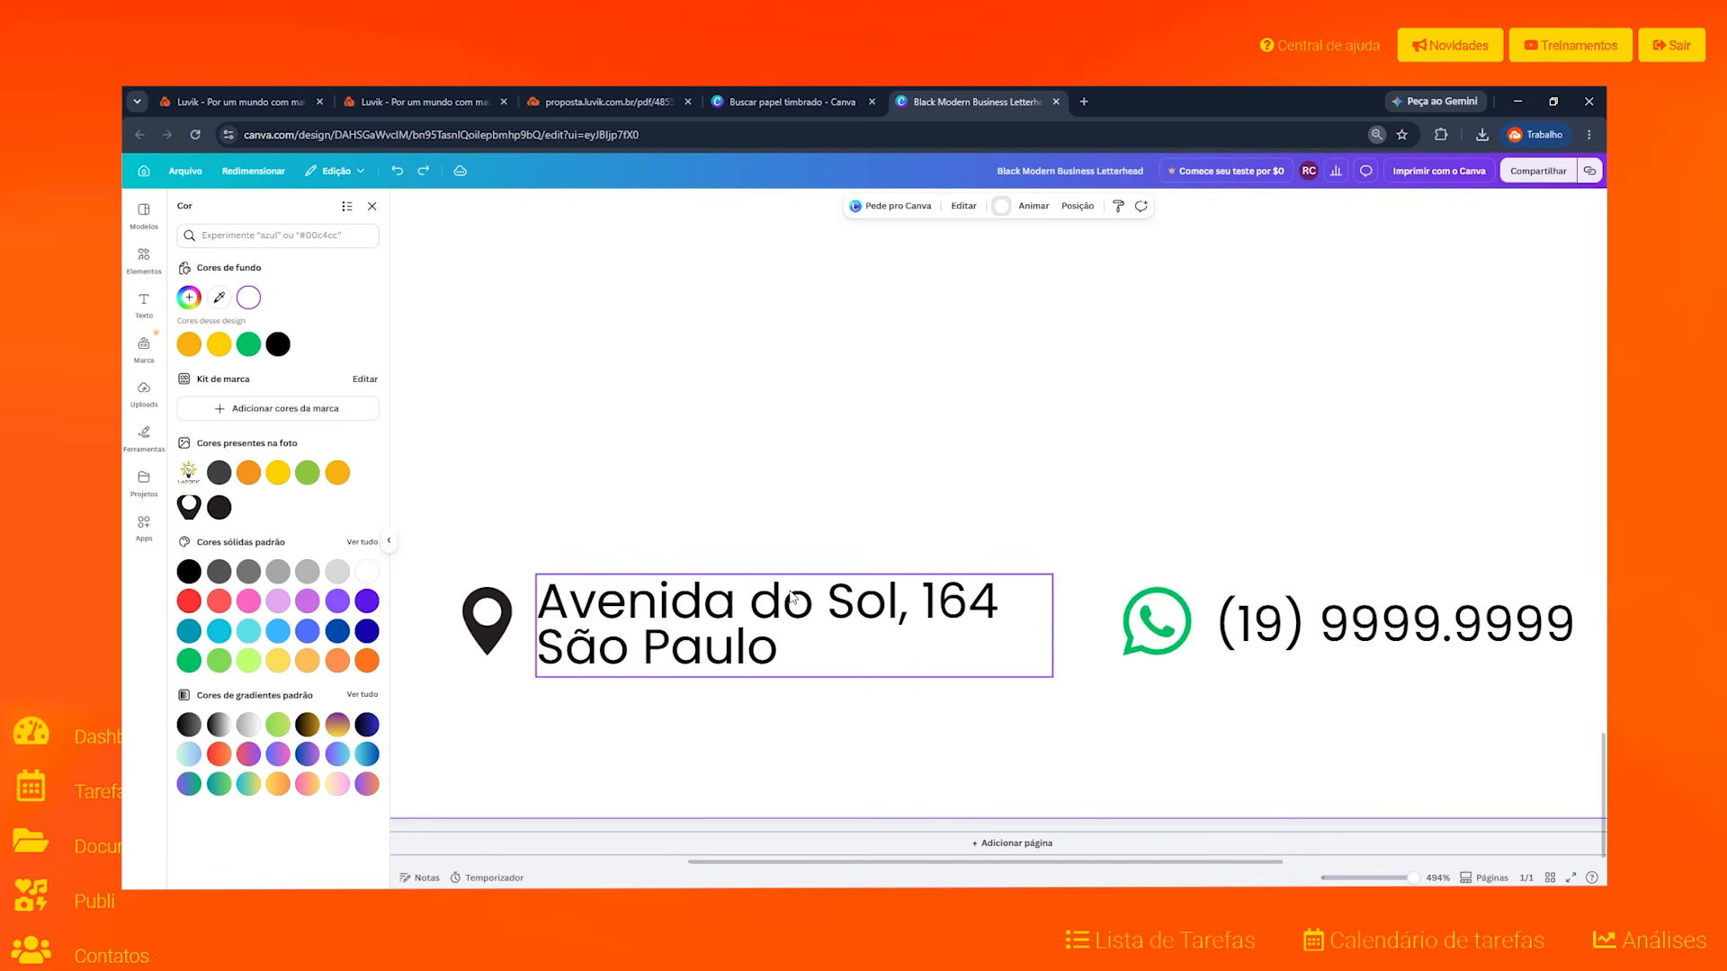
pyautogui.scroll(-3, 927, 651)
pyautogui.click(1034, 684)
pyautogui.scroll(1, 983, 725)
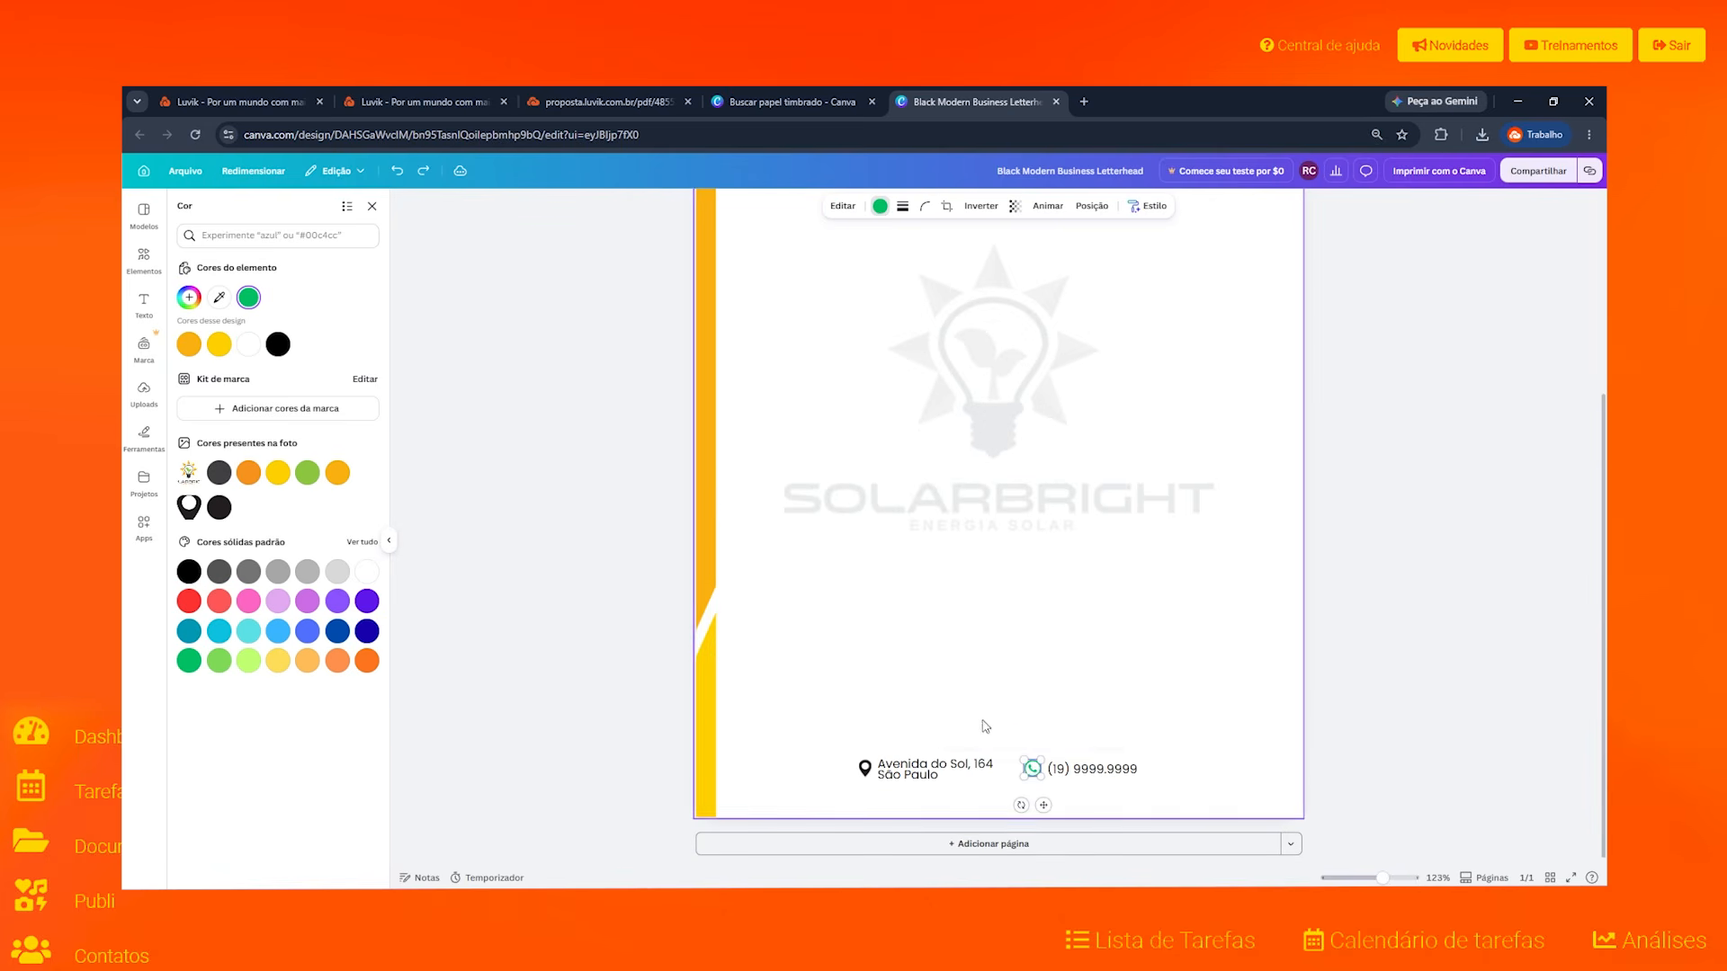
pyautogui.click(278, 345)
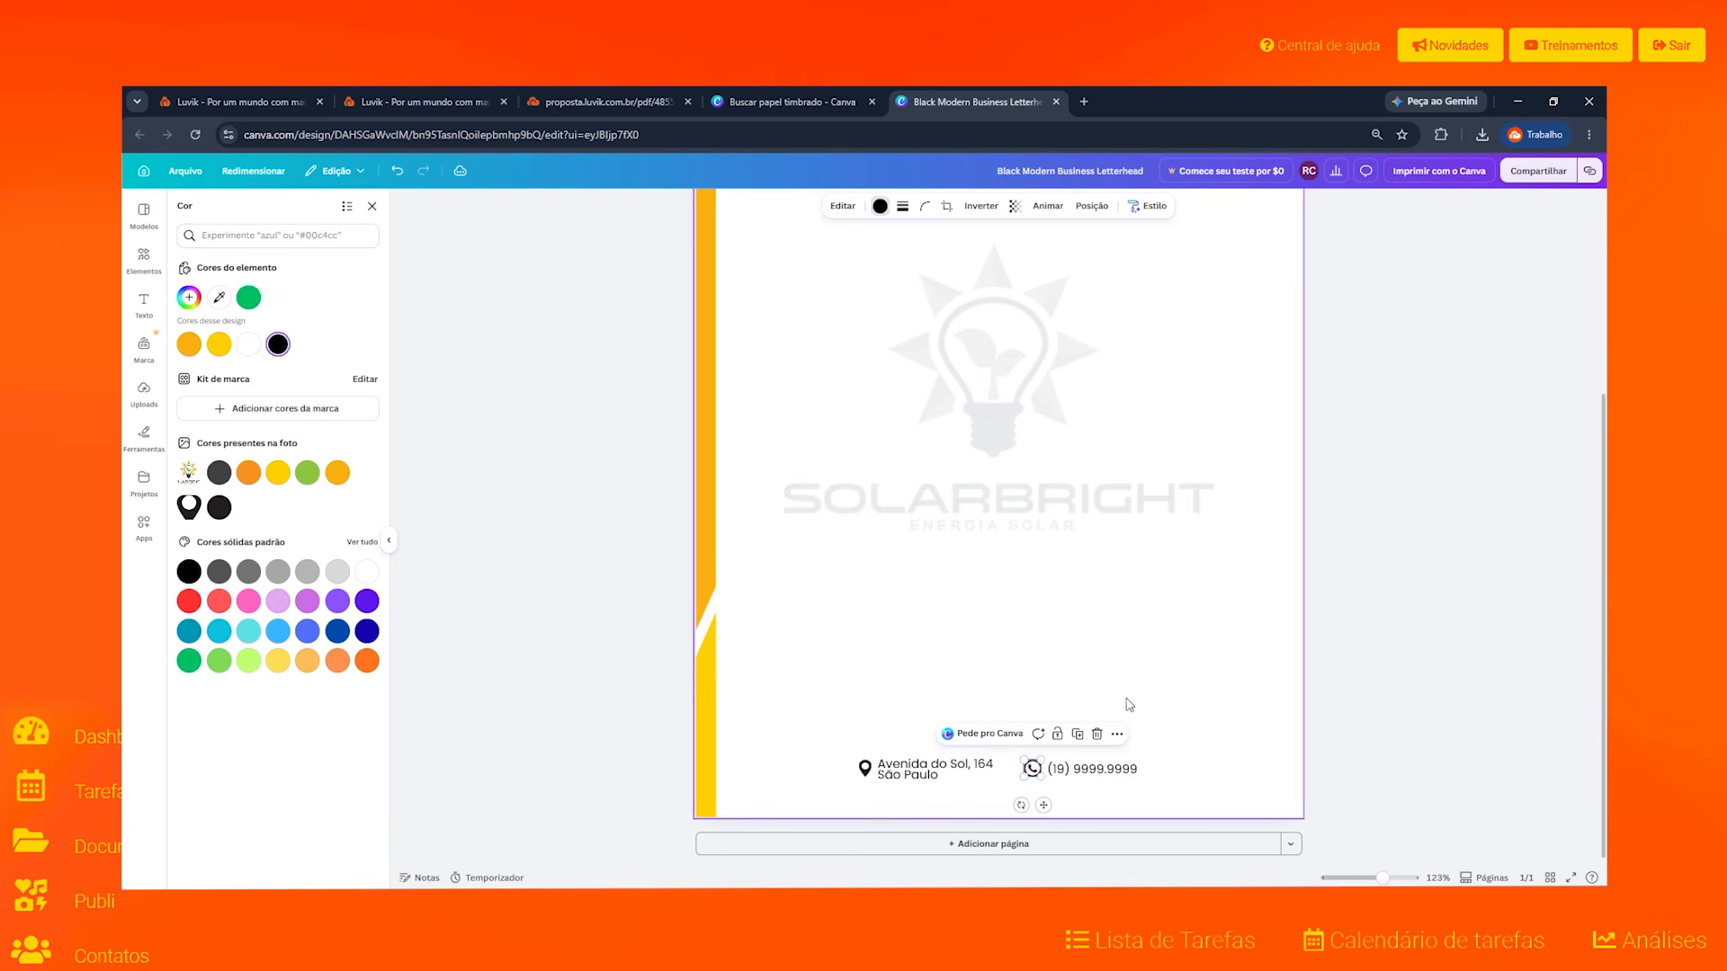
pyautogui.click(1176, 748)
pyautogui.scroll(-2, 1174, 744)
pyautogui.scroll(2, 1166, 743)
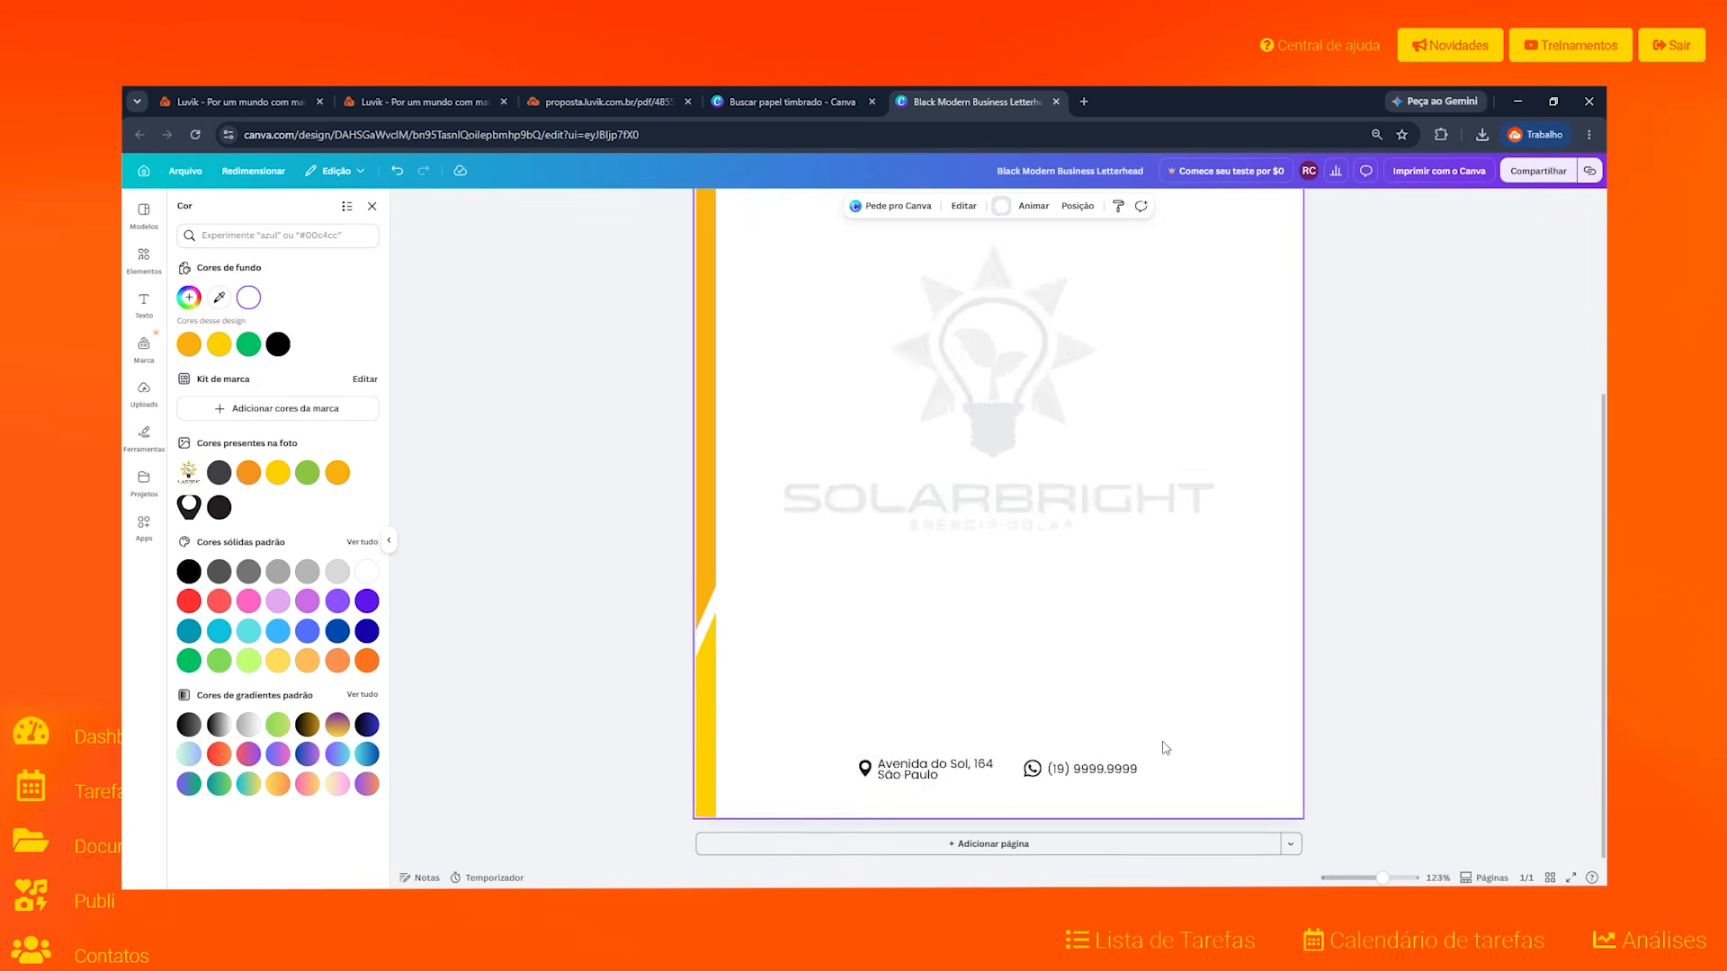
pyautogui.scroll(-3, 1163, 743)
pyautogui.scroll(1, 1163, 743)
pyautogui.scroll(-1, 1163, 742)
pyautogui.click(1291, 709)
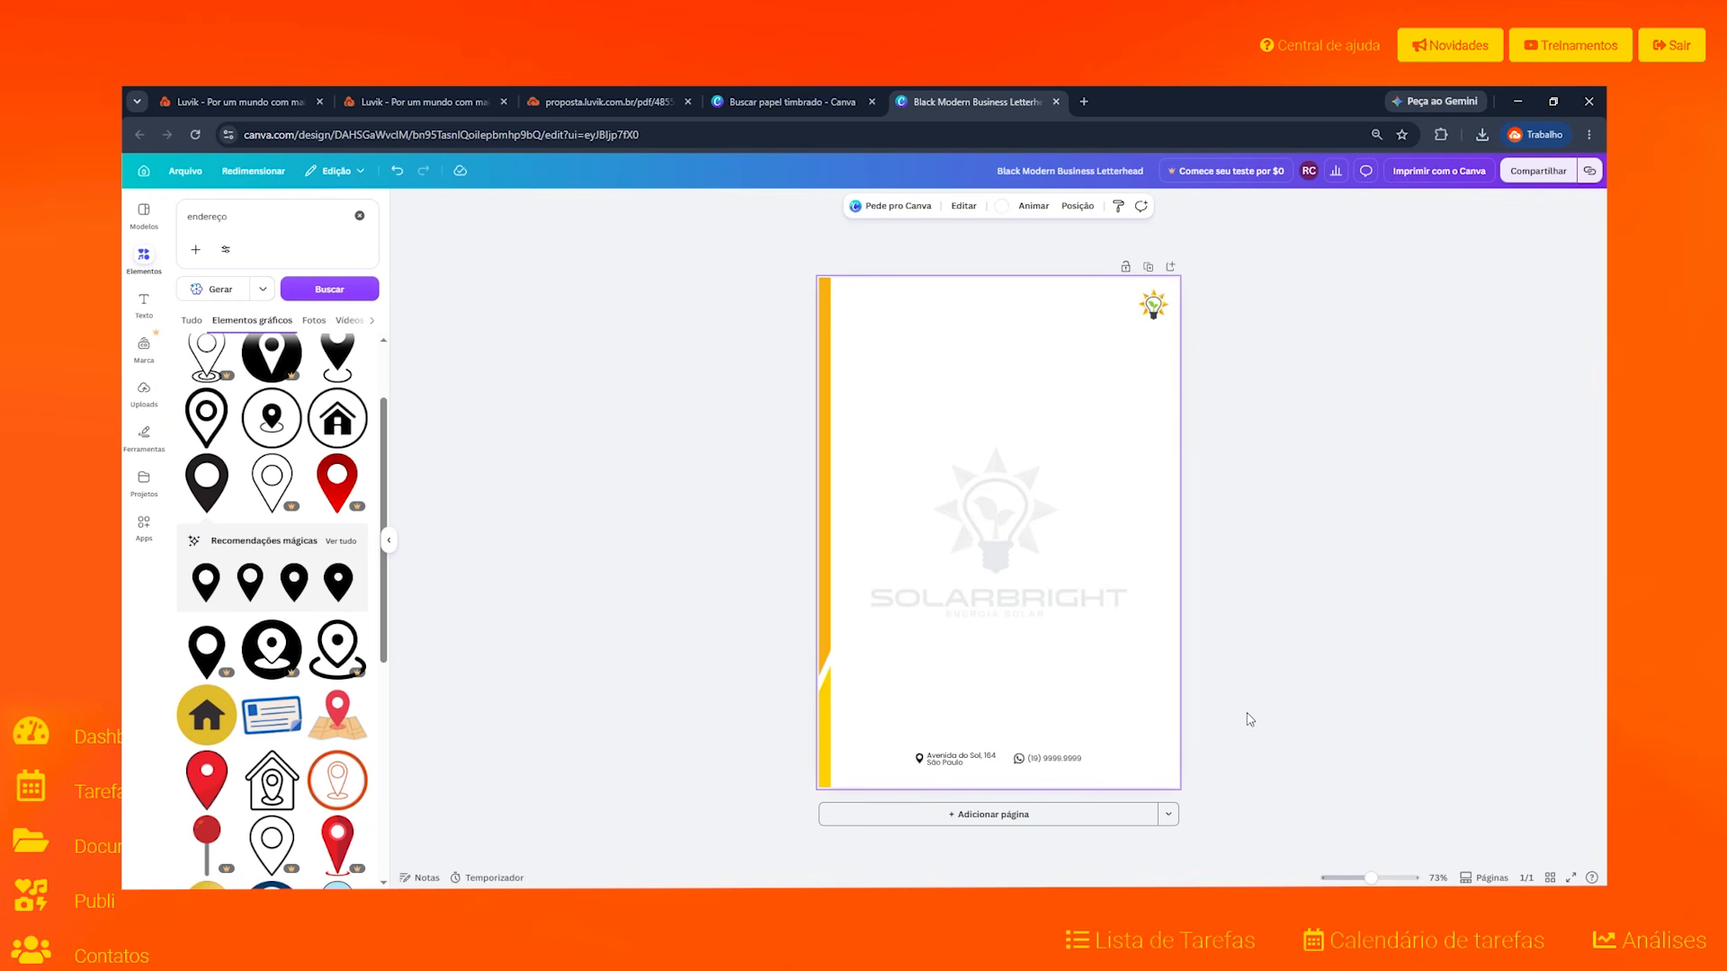
# Step: Change the design title at the top to 'Papel timbrado - Solar Bright'
pyautogui.click(1074, 667)
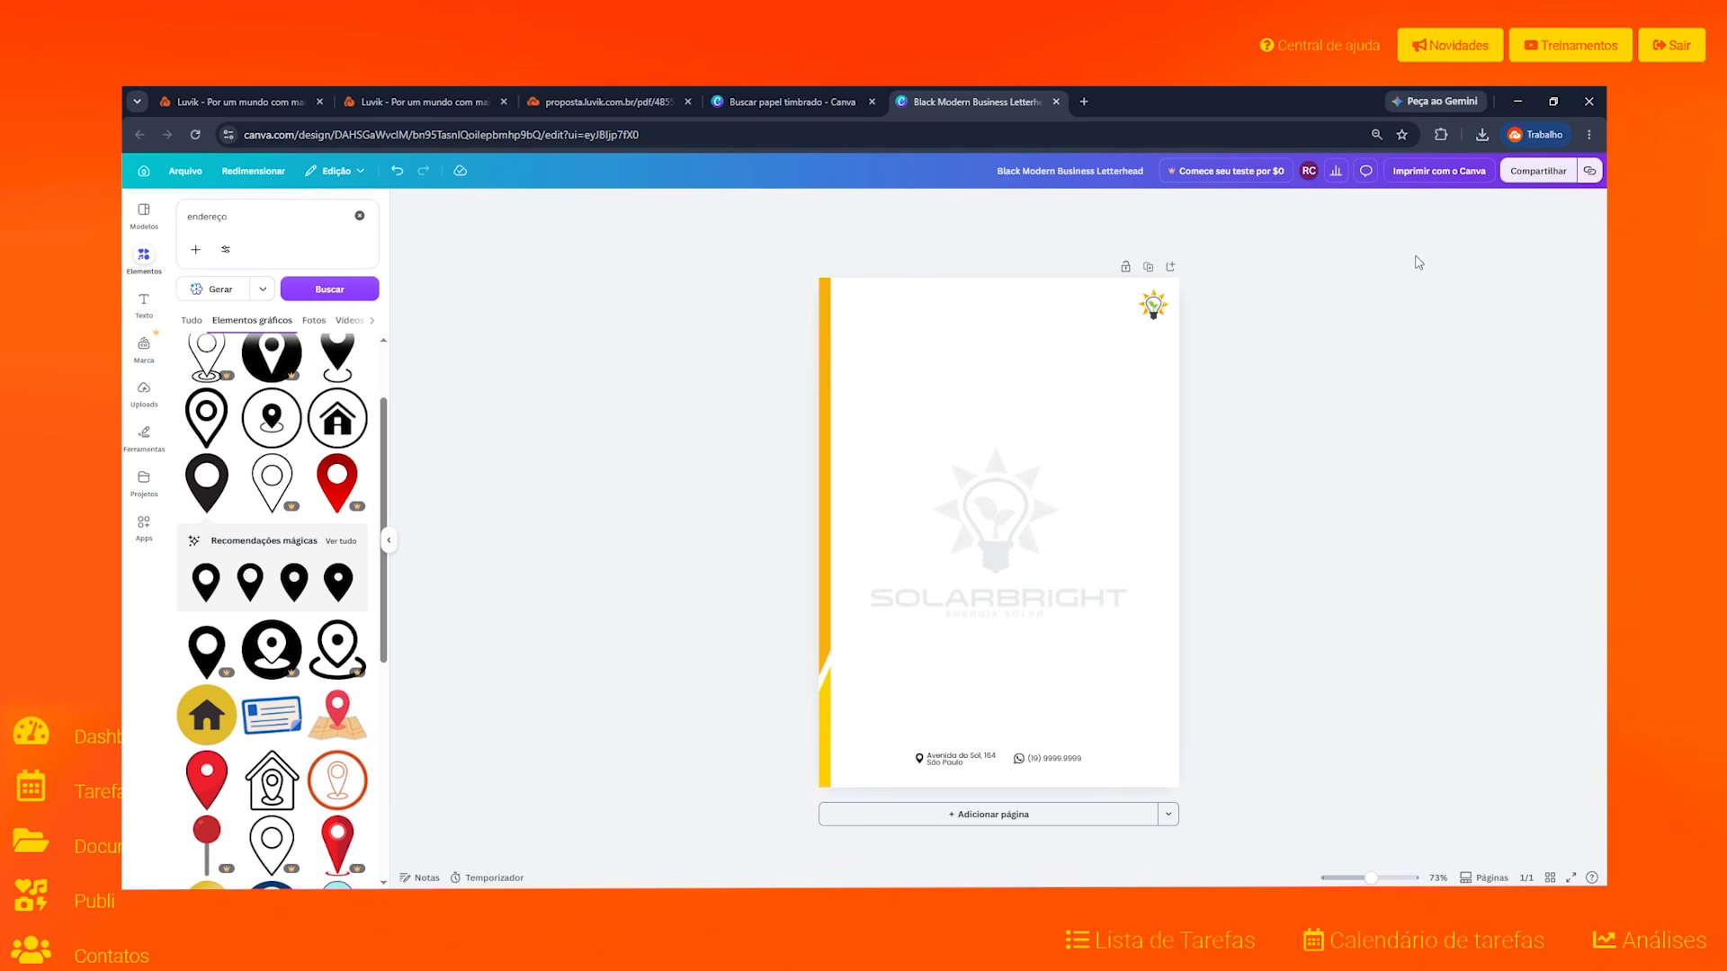
pyautogui.click(1079, 179)
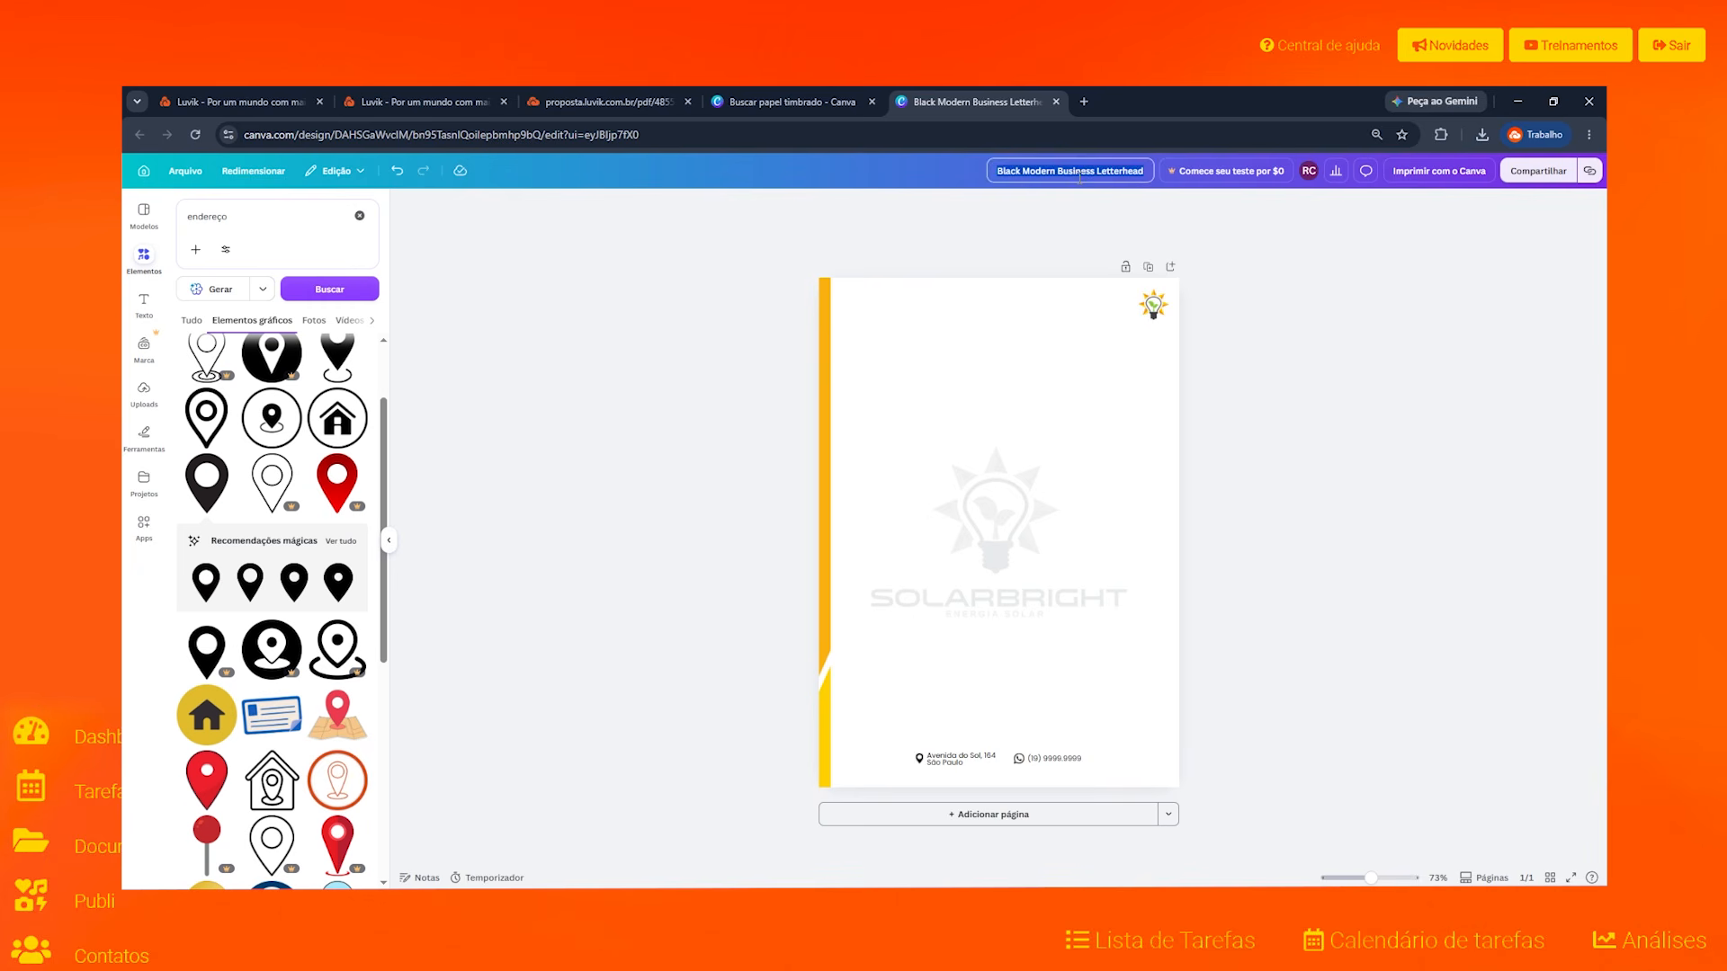
pyautogui.write('Papel timbrado - Solar')
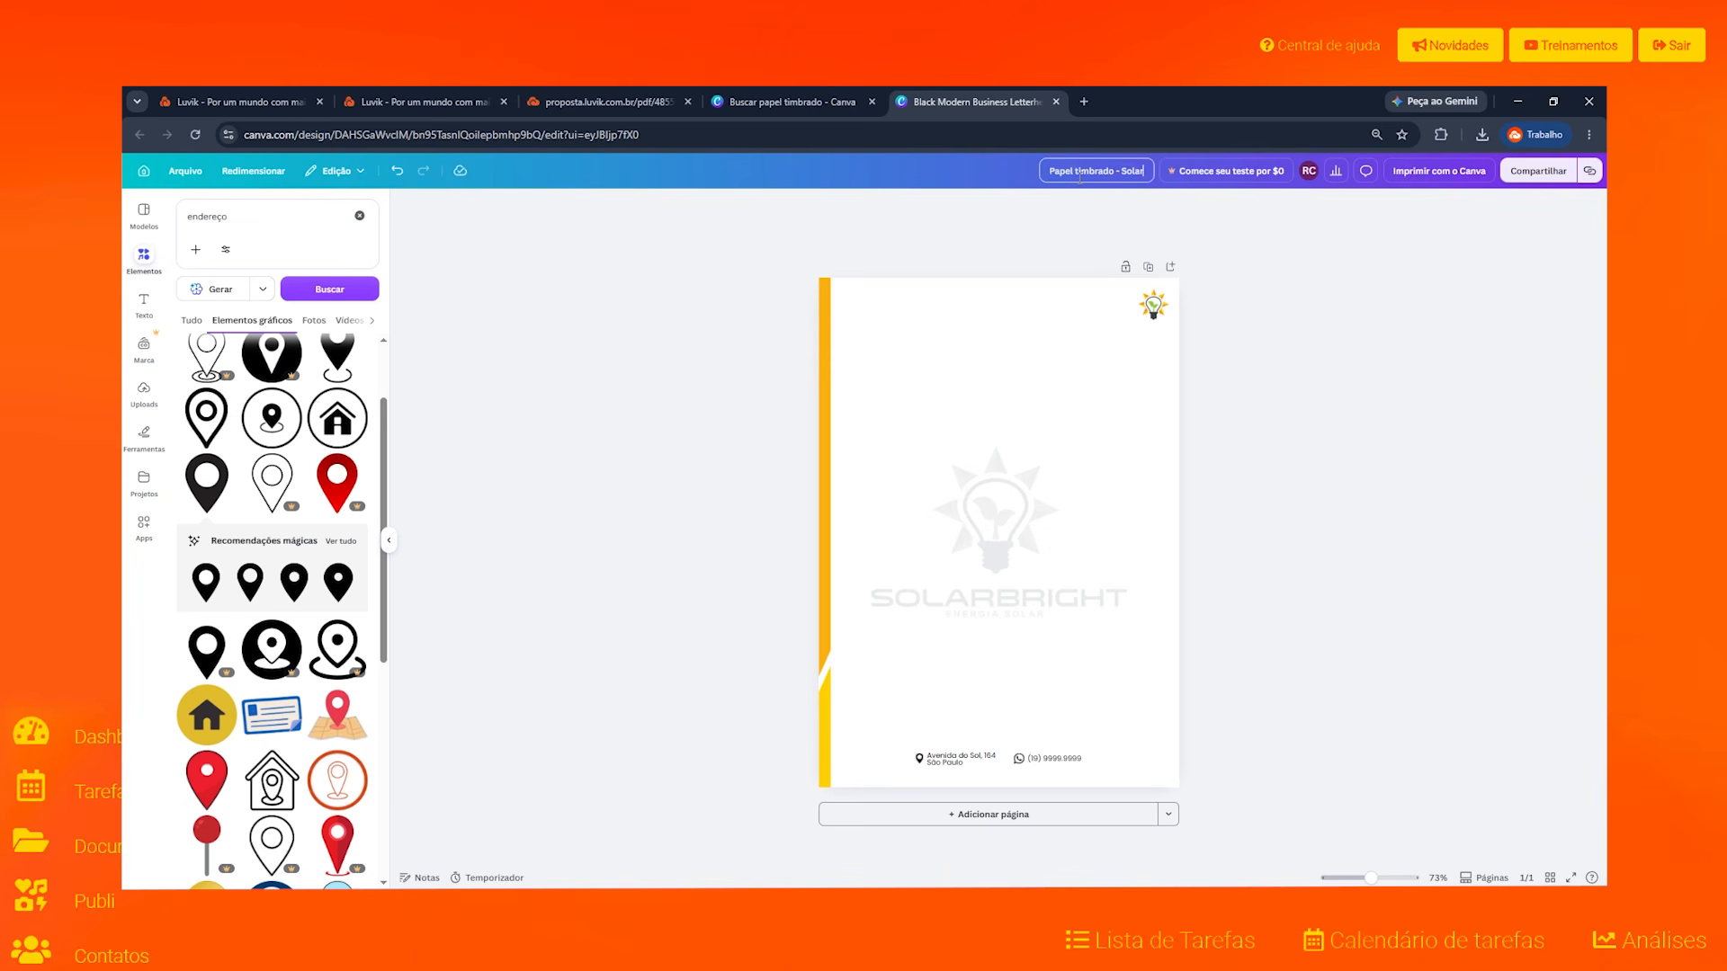
pyautogui.write(' Bright')
pyautogui.click(1079, 255)
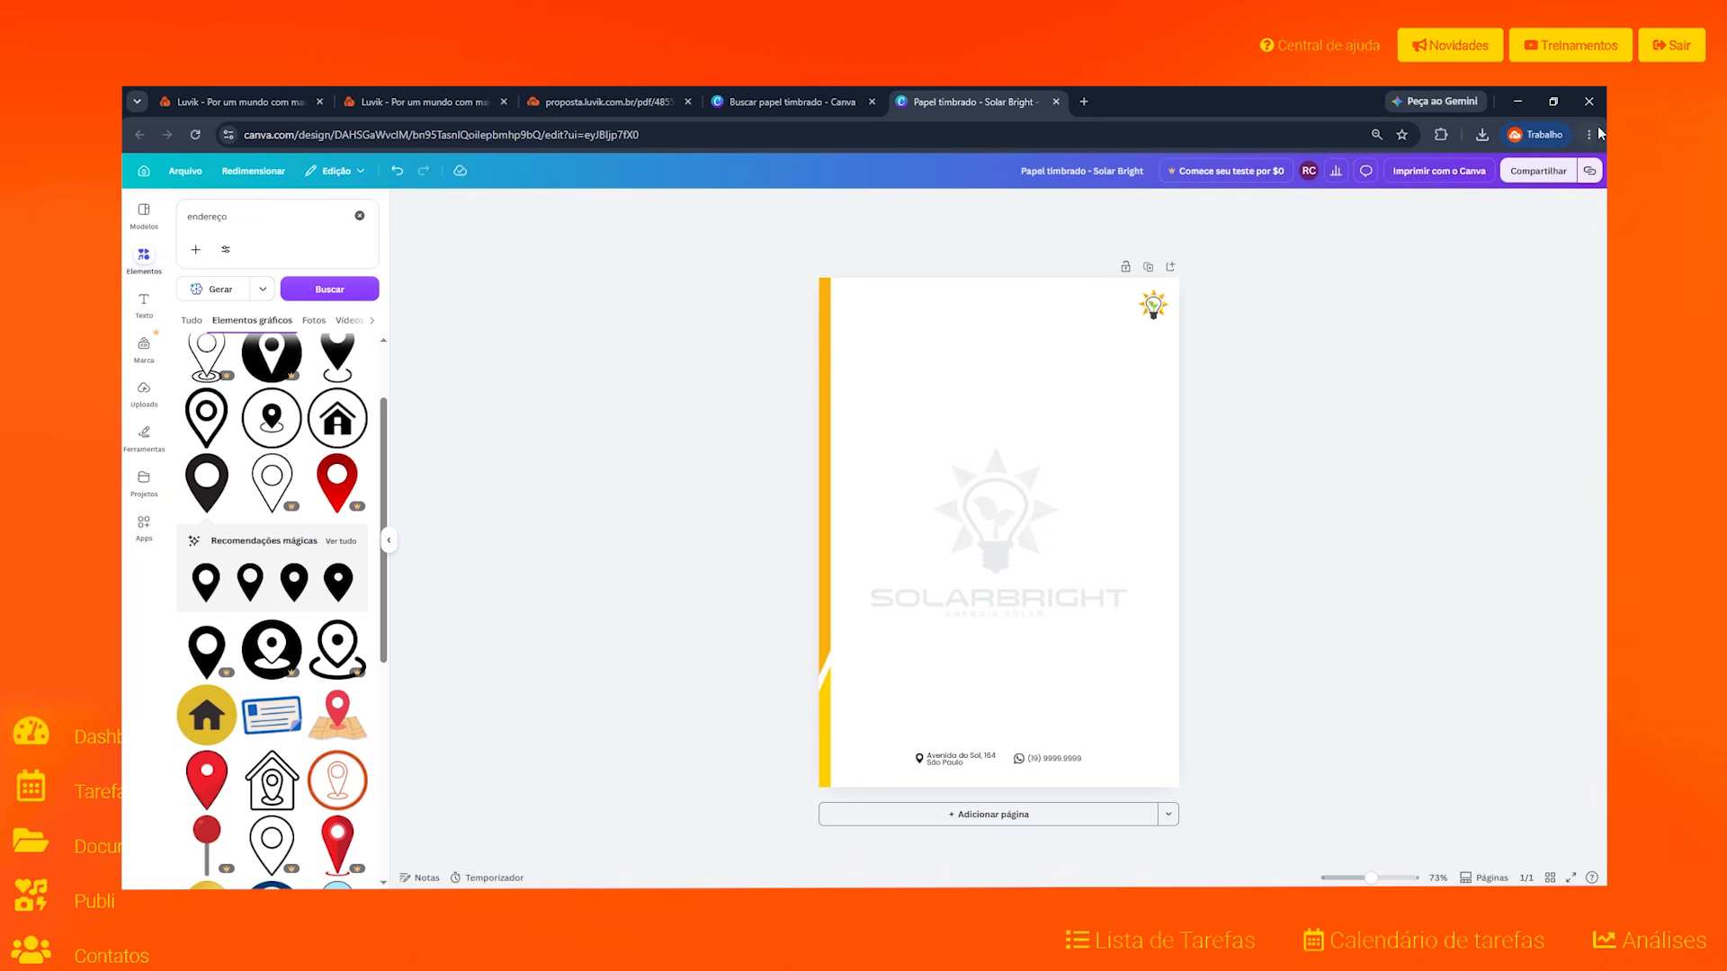
# Step: Download 'Papel timbrado - Solar Bright' from Compartilhar > Baixar, switching the format from PDF to PNG
pyautogui.click(1541, 179)
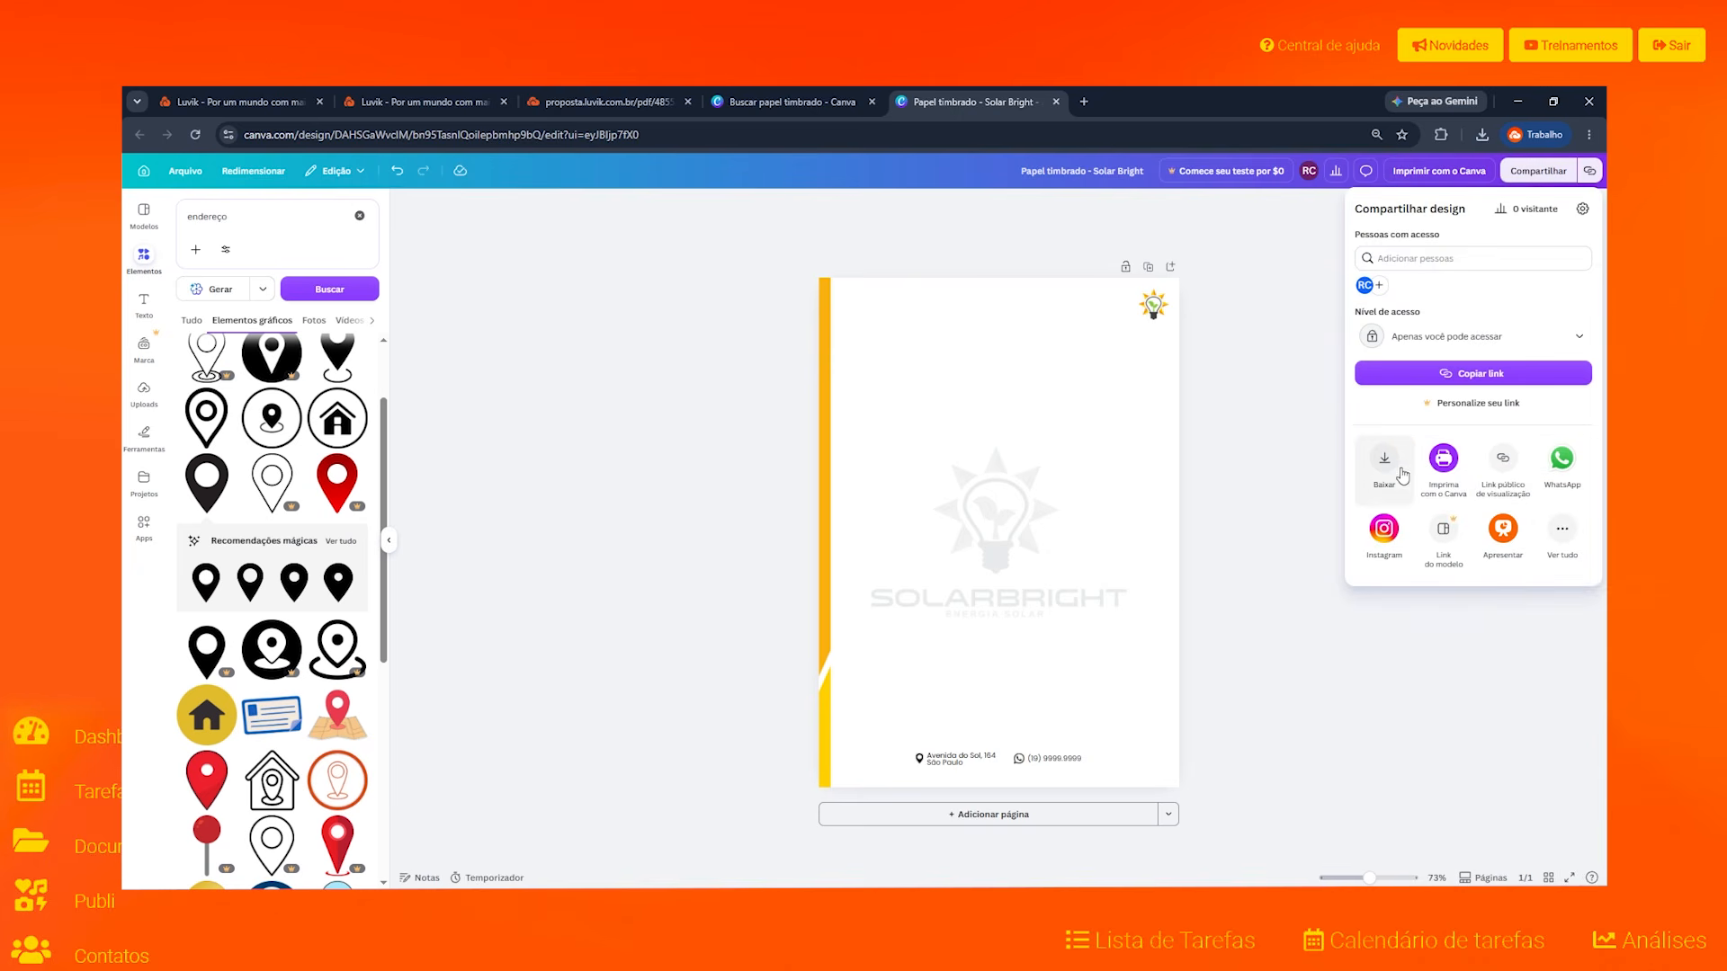
pyautogui.click(1383, 461)
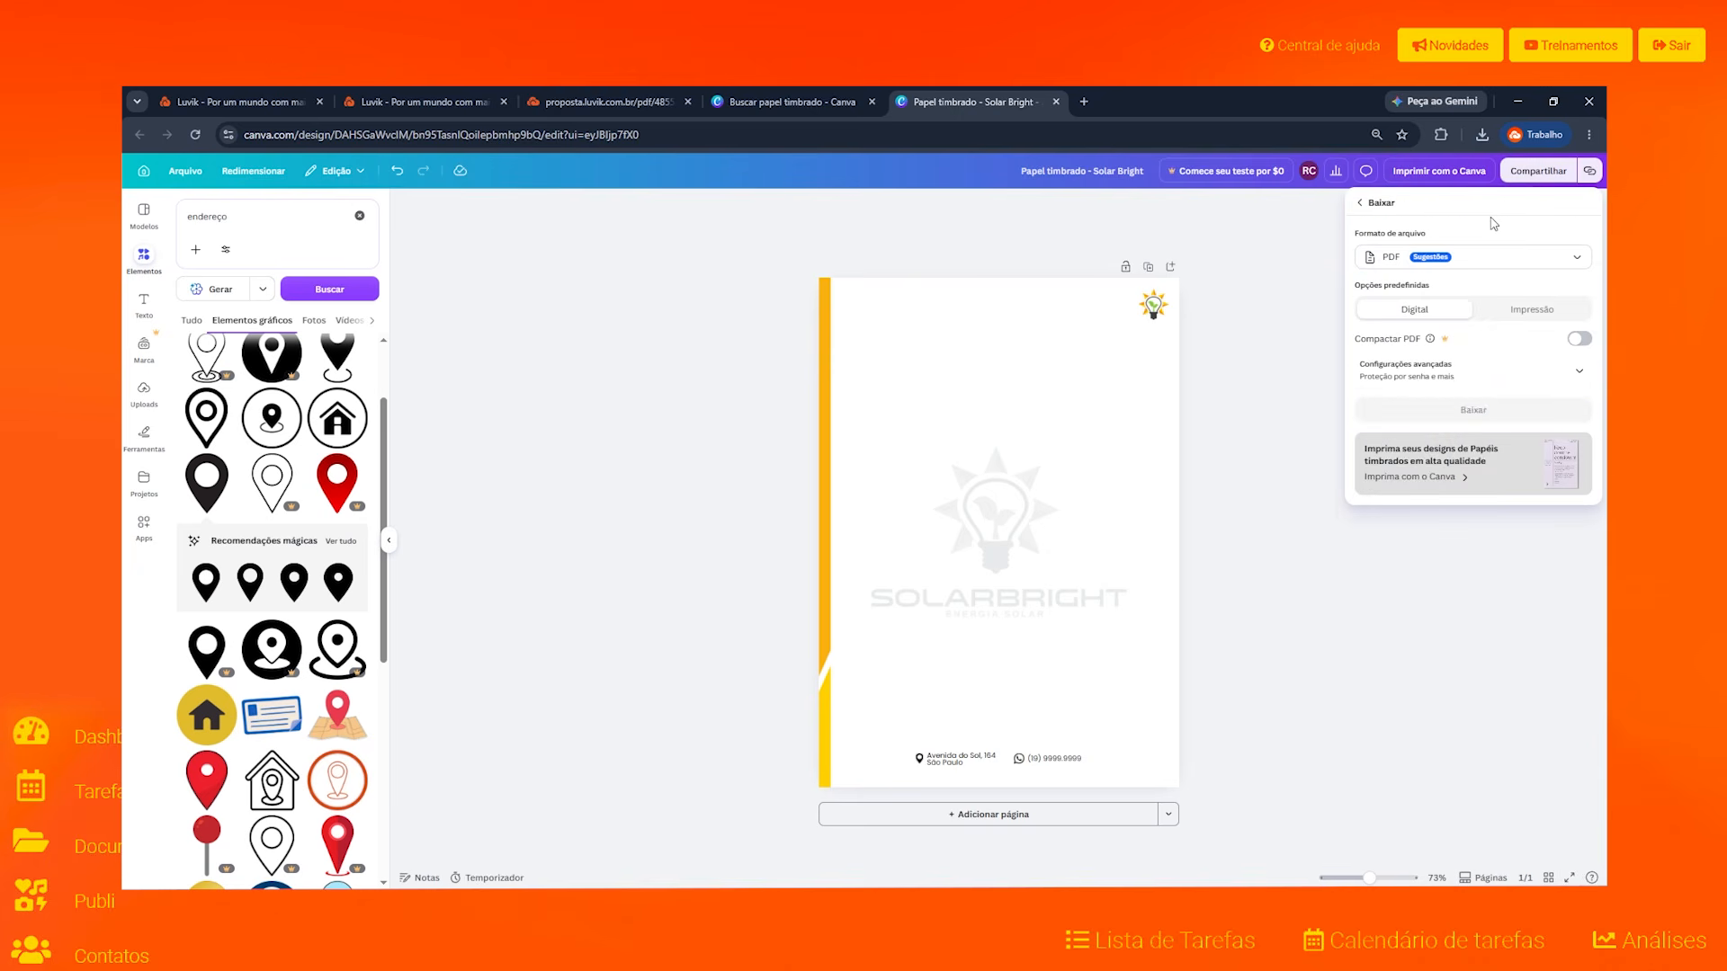
pyautogui.click(1464, 261)
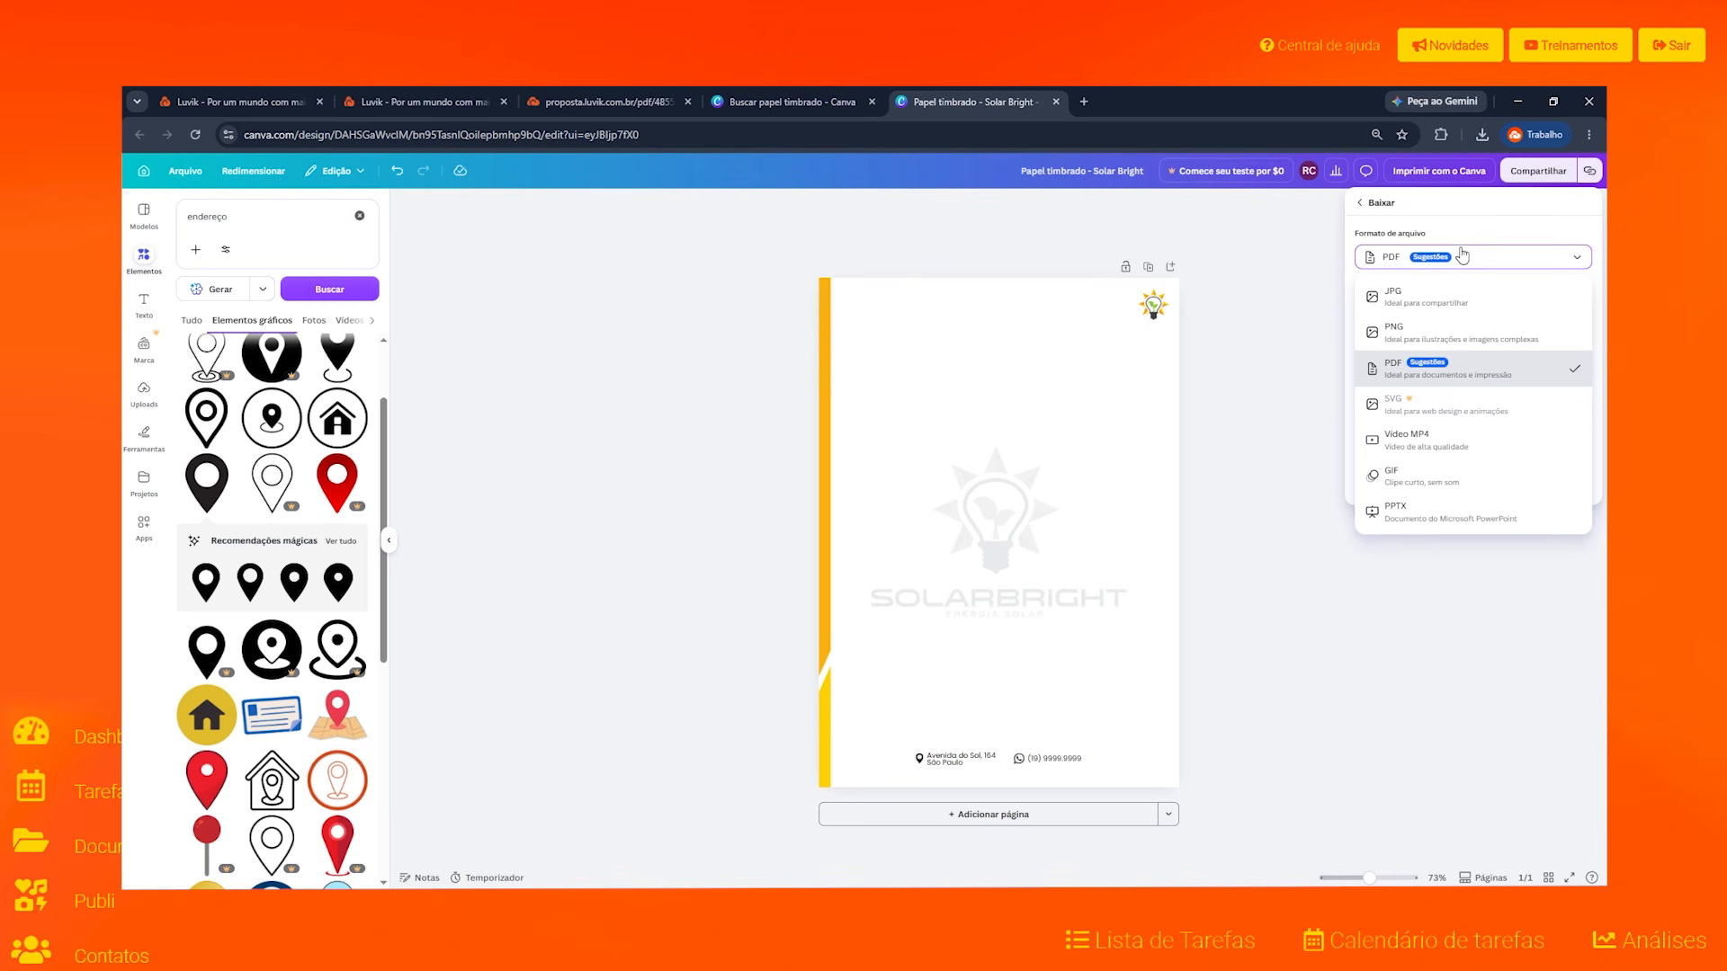
pyautogui.click(1417, 337)
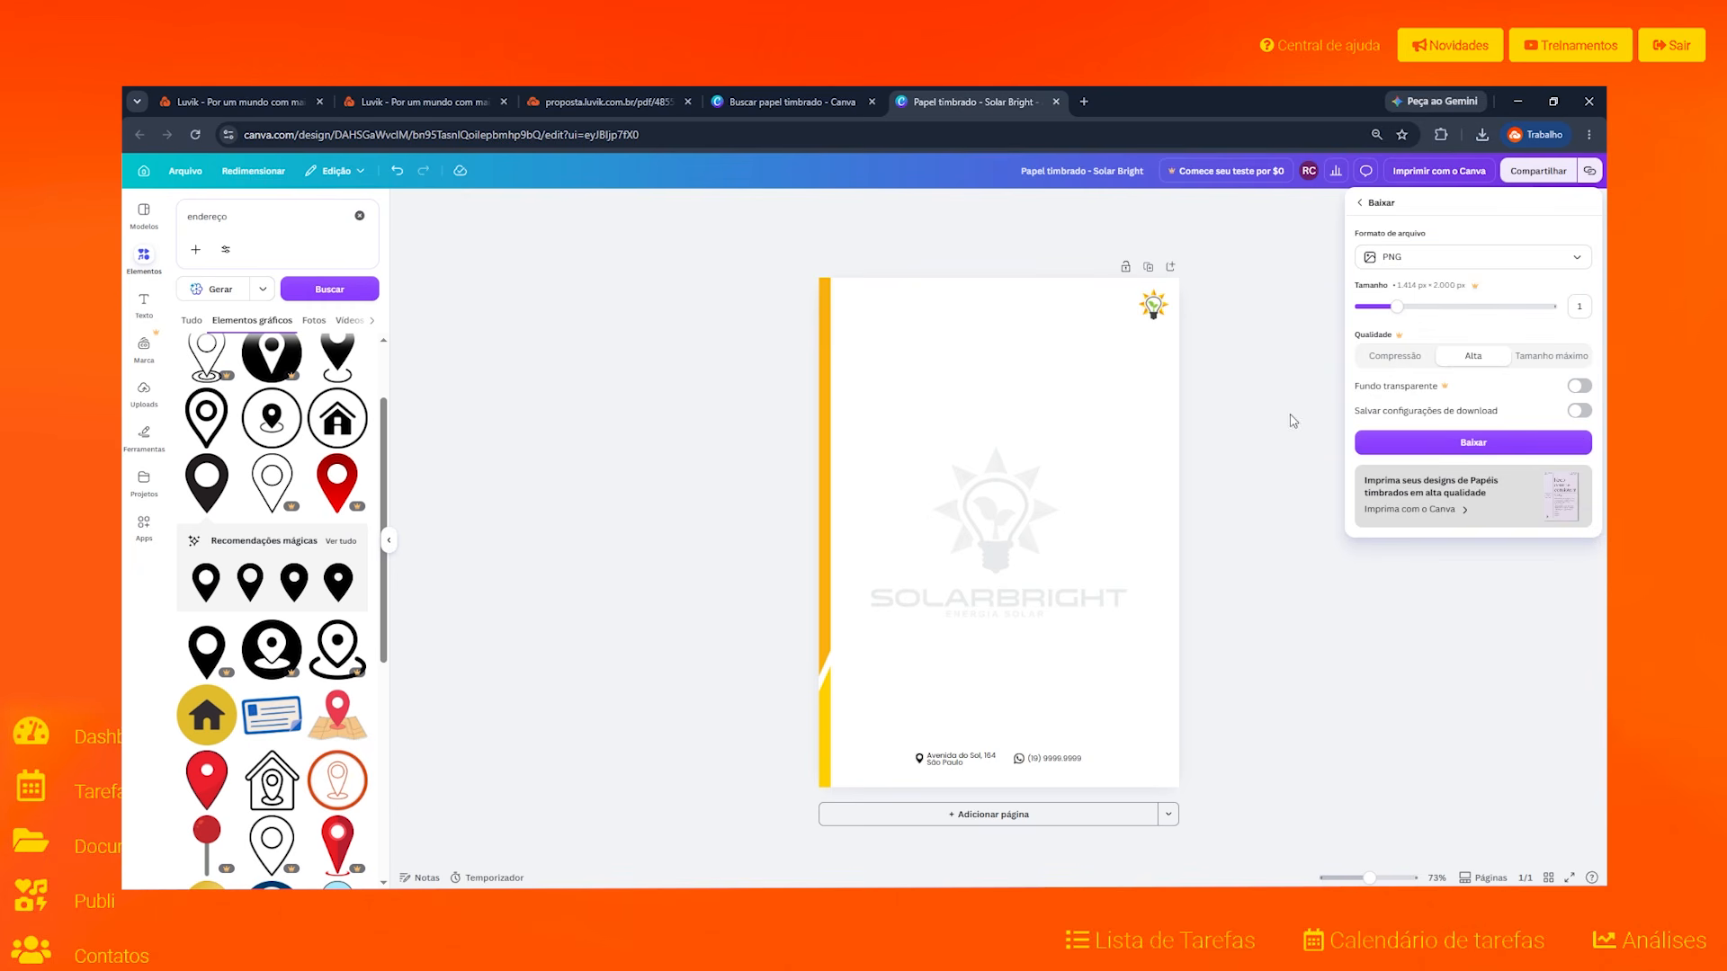
pyautogui.click(1474, 445)
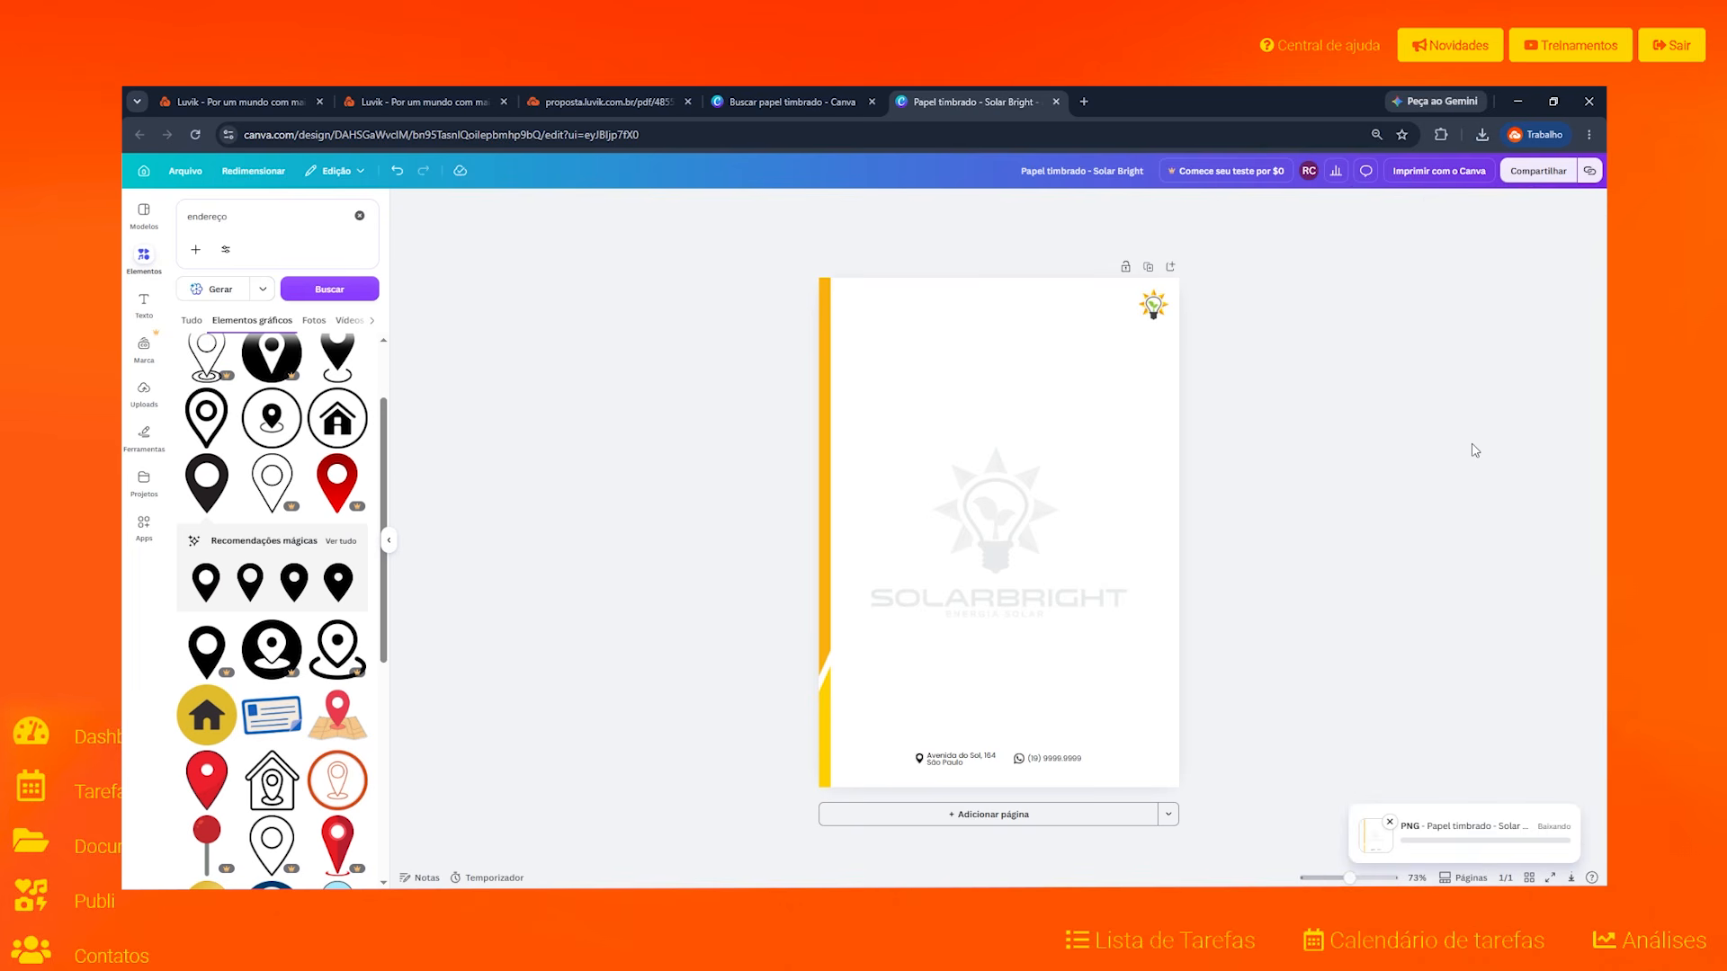
# Step: Open the downloaded letterhead PNG, then show the Luvik proposal PDF's cover page
pyautogui.click(1334, 168)
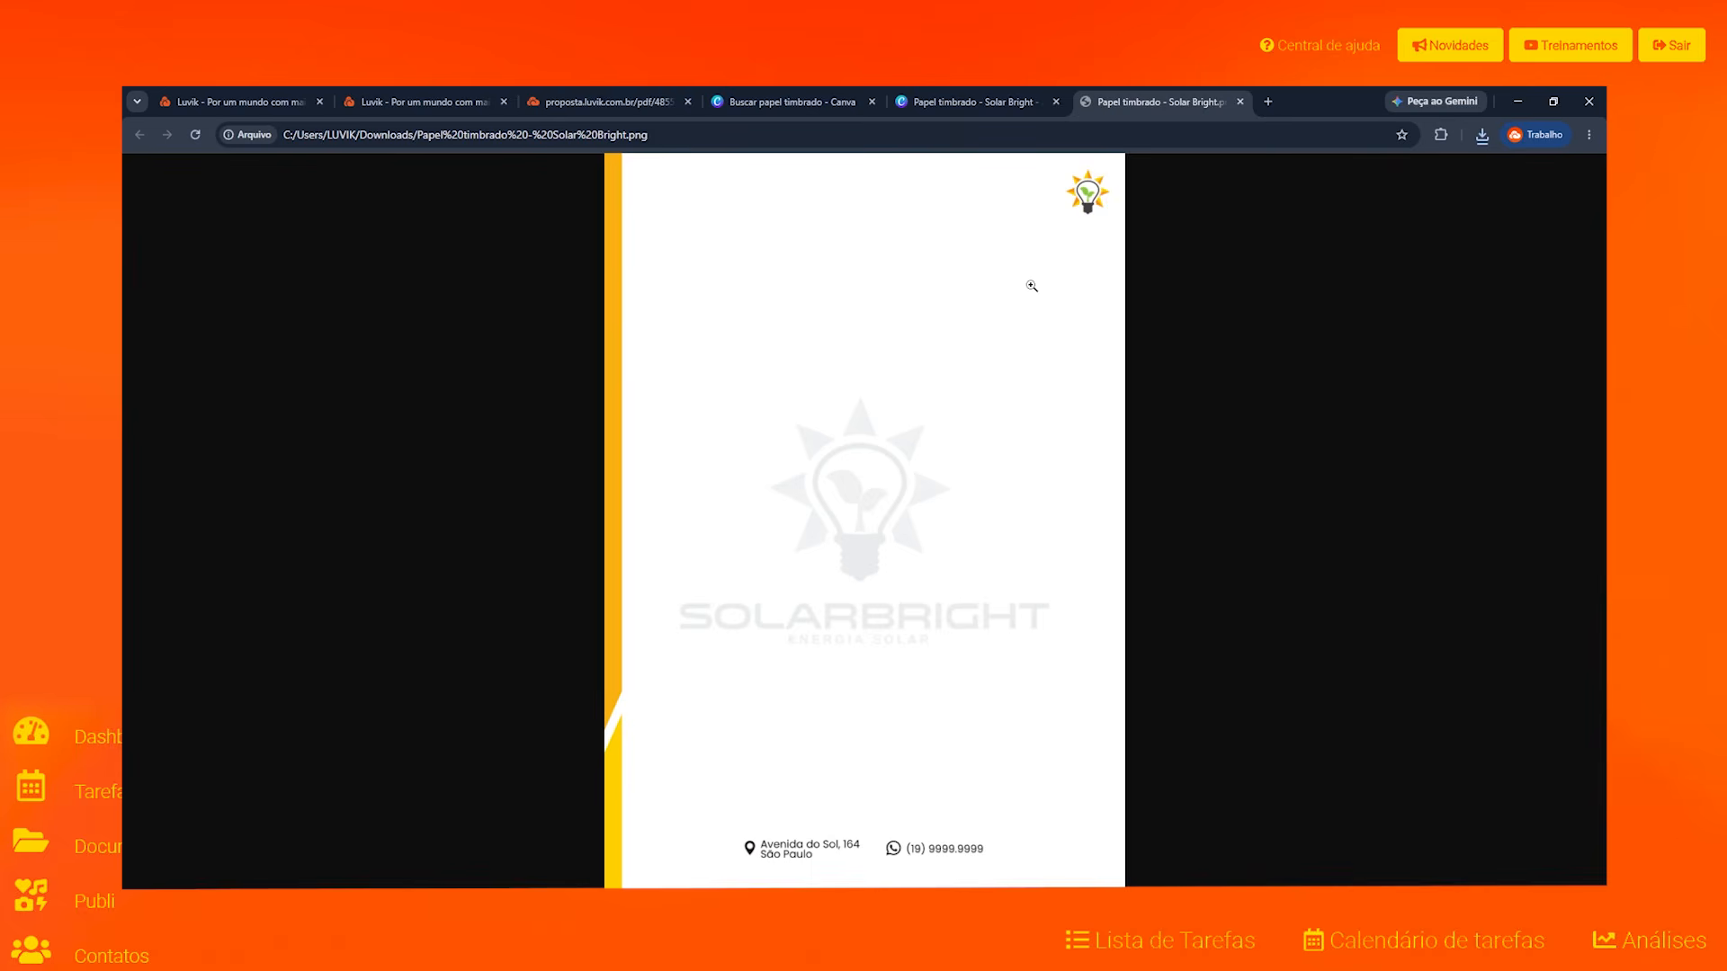
pyautogui.click(606, 98)
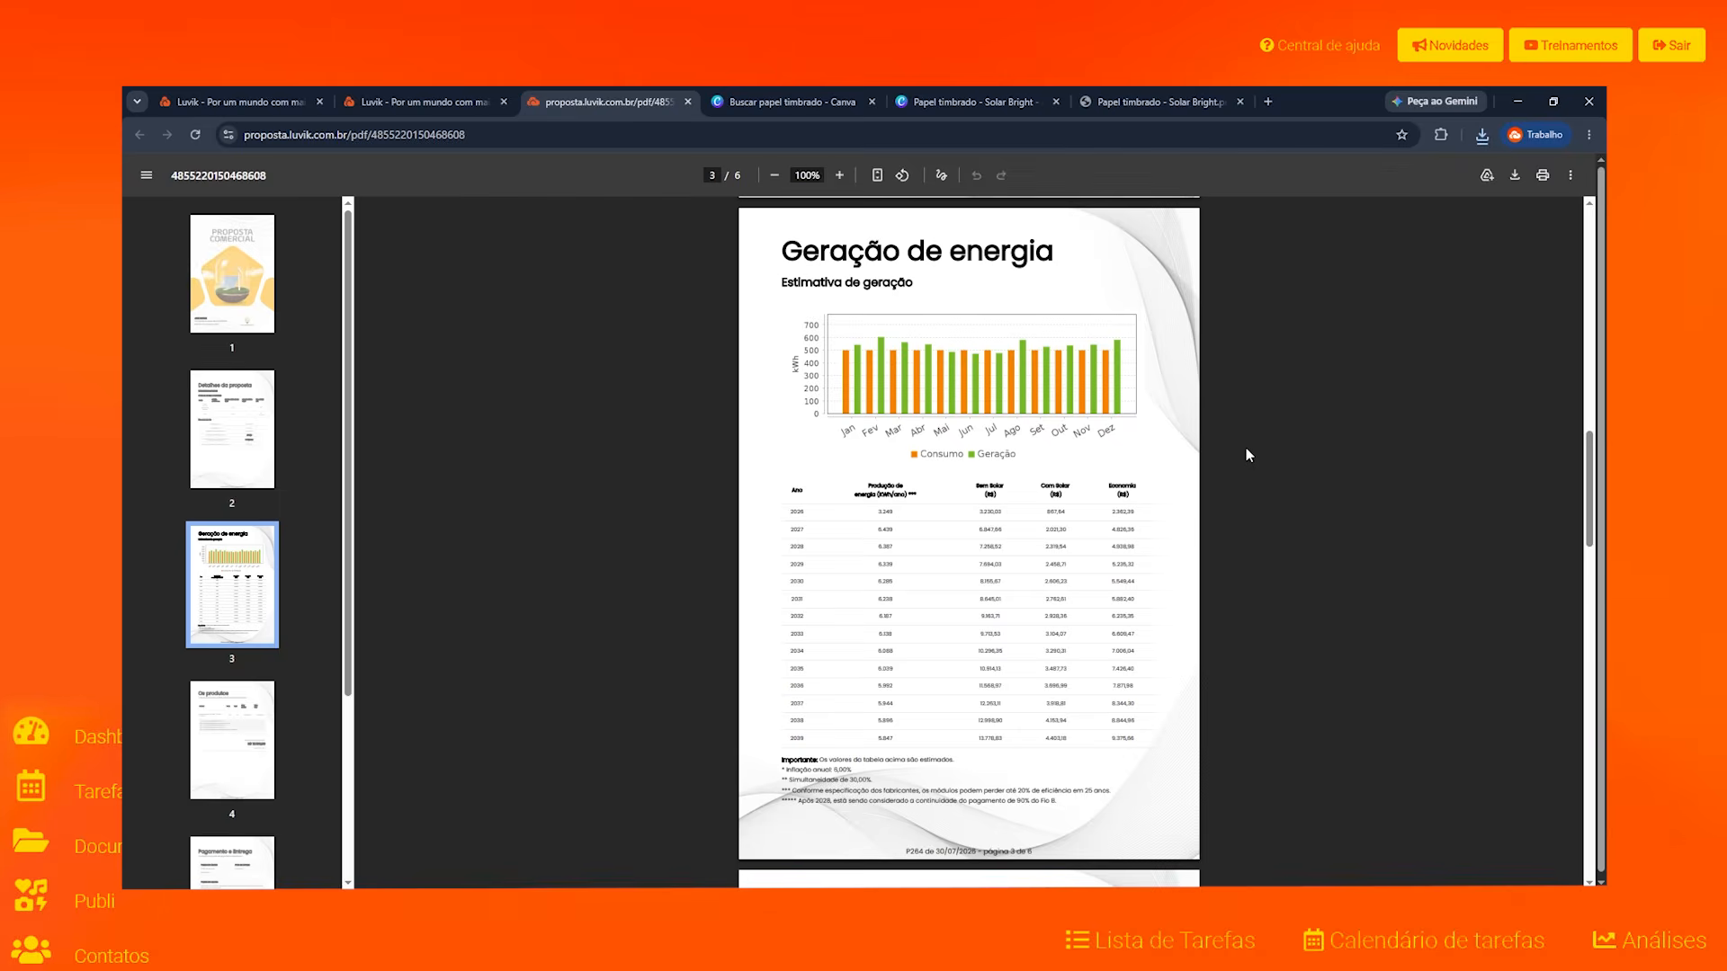
pyautogui.scroll(15, 1246, 448)
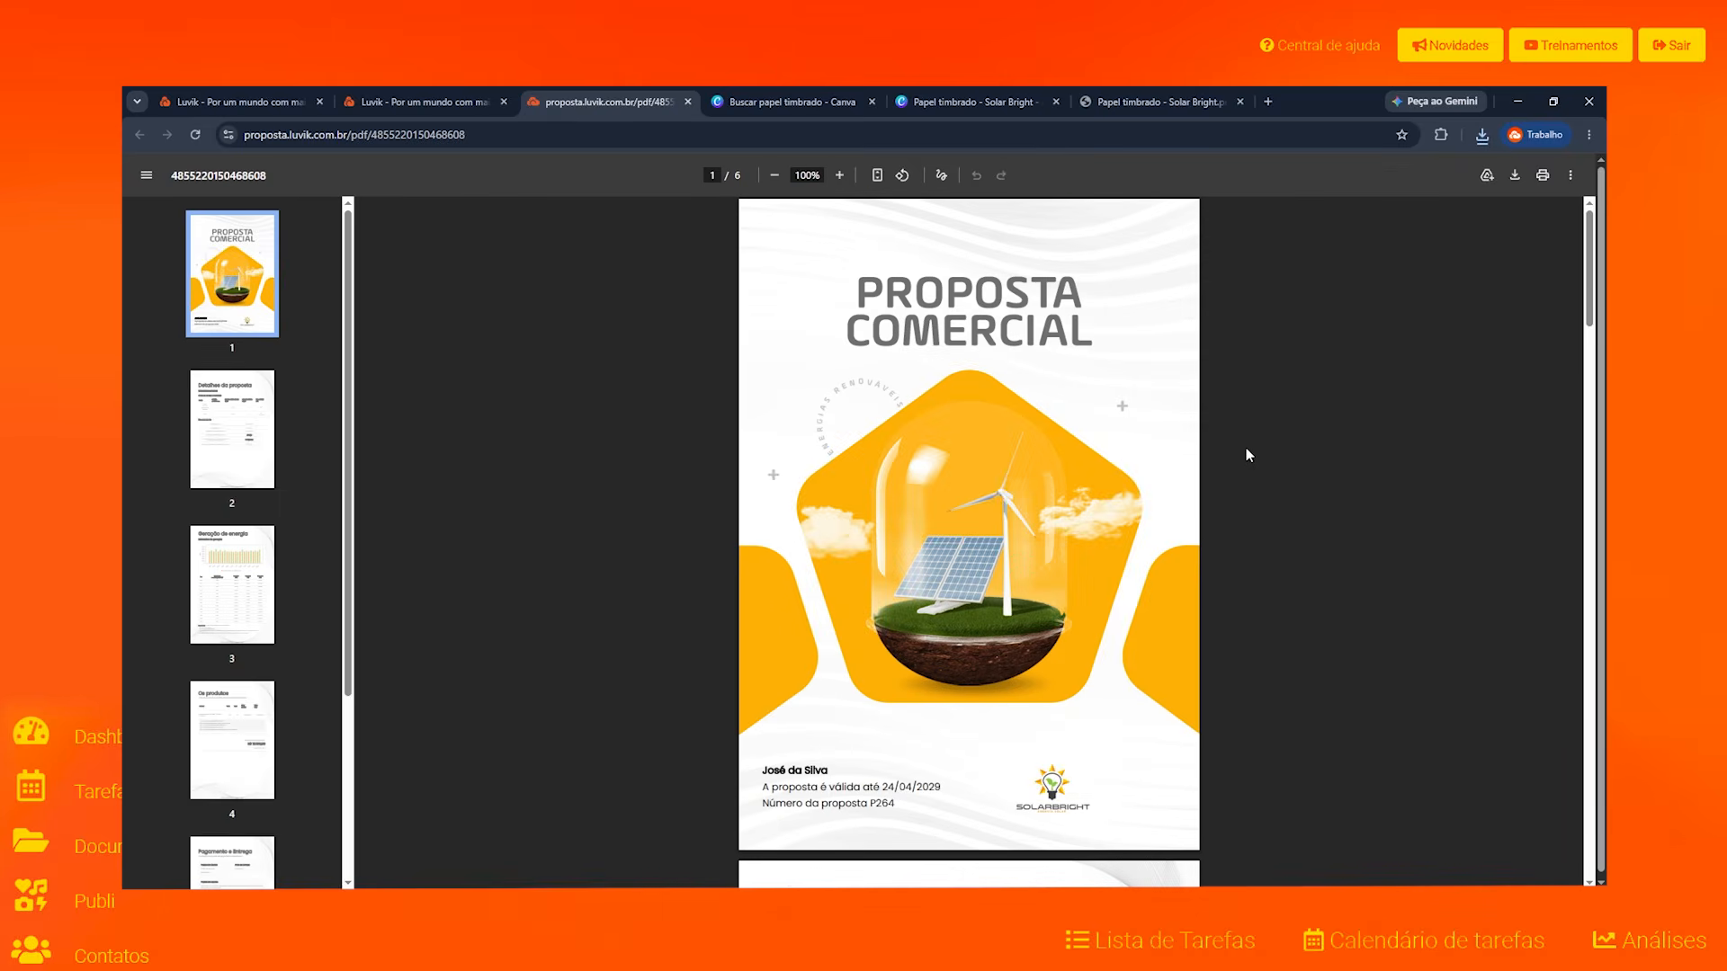
# Step: In Luvik, close the background dialog, mark the 595 x 842 size, then return to the PNG
pyautogui.click(278, 104)
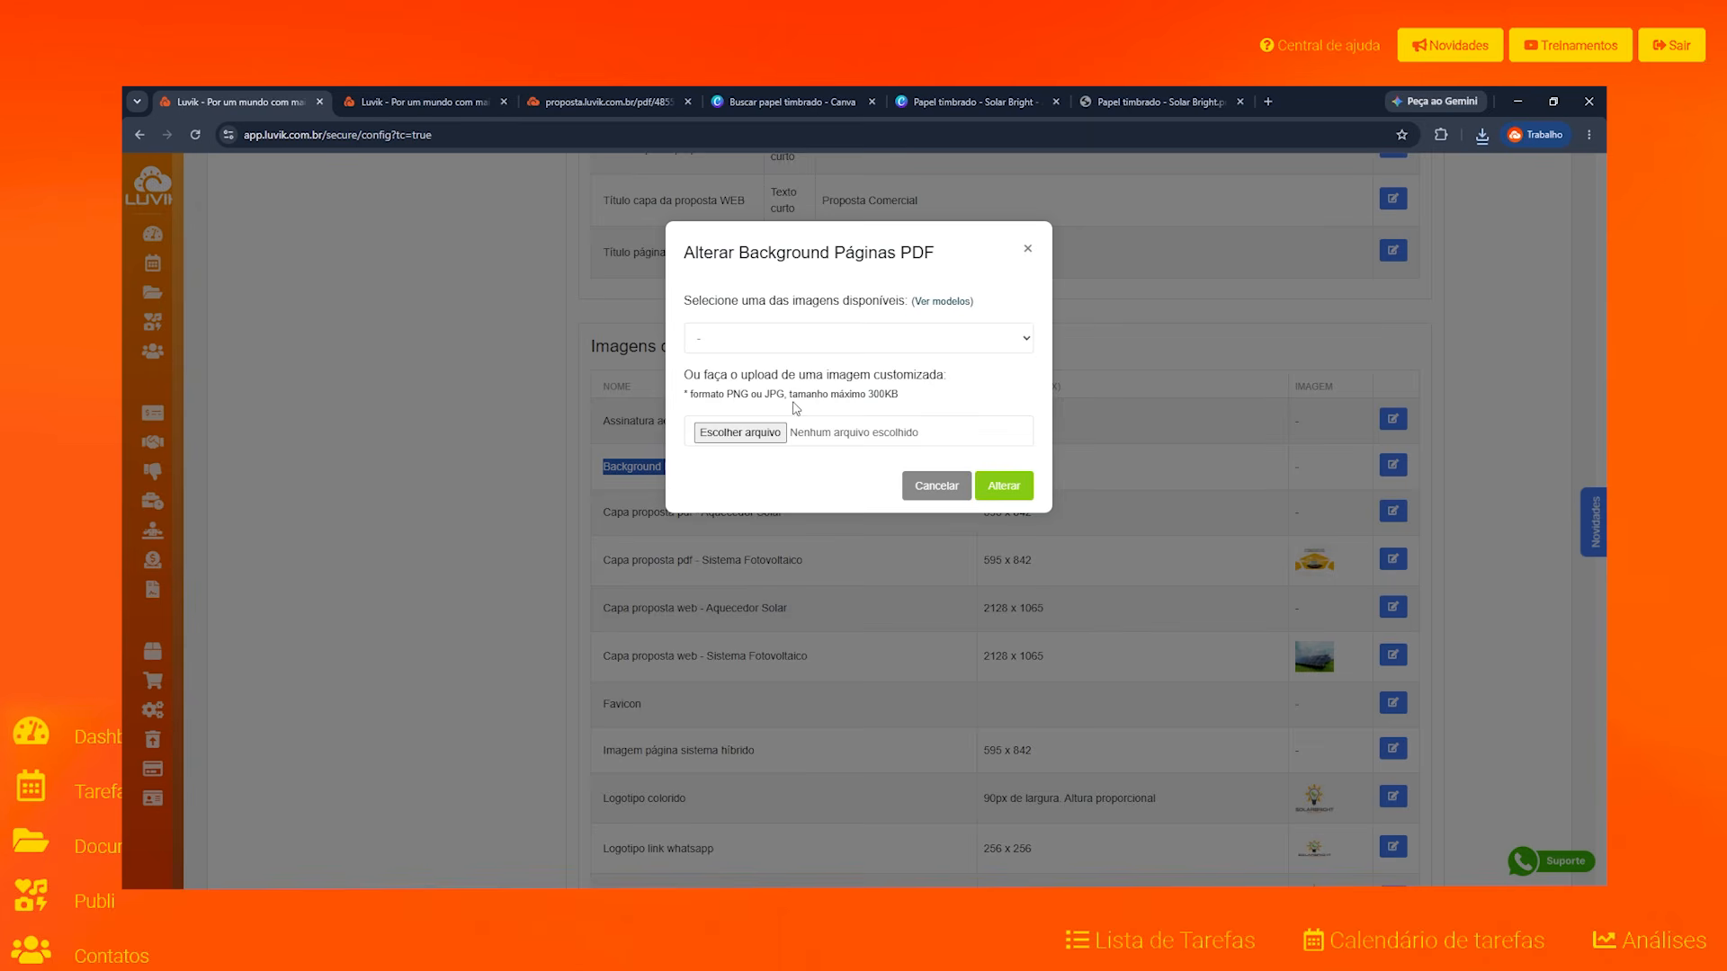
pyautogui.click(1027, 250)
pyautogui.moveTo(983, 466); pyautogui.dragTo(1048, 474)
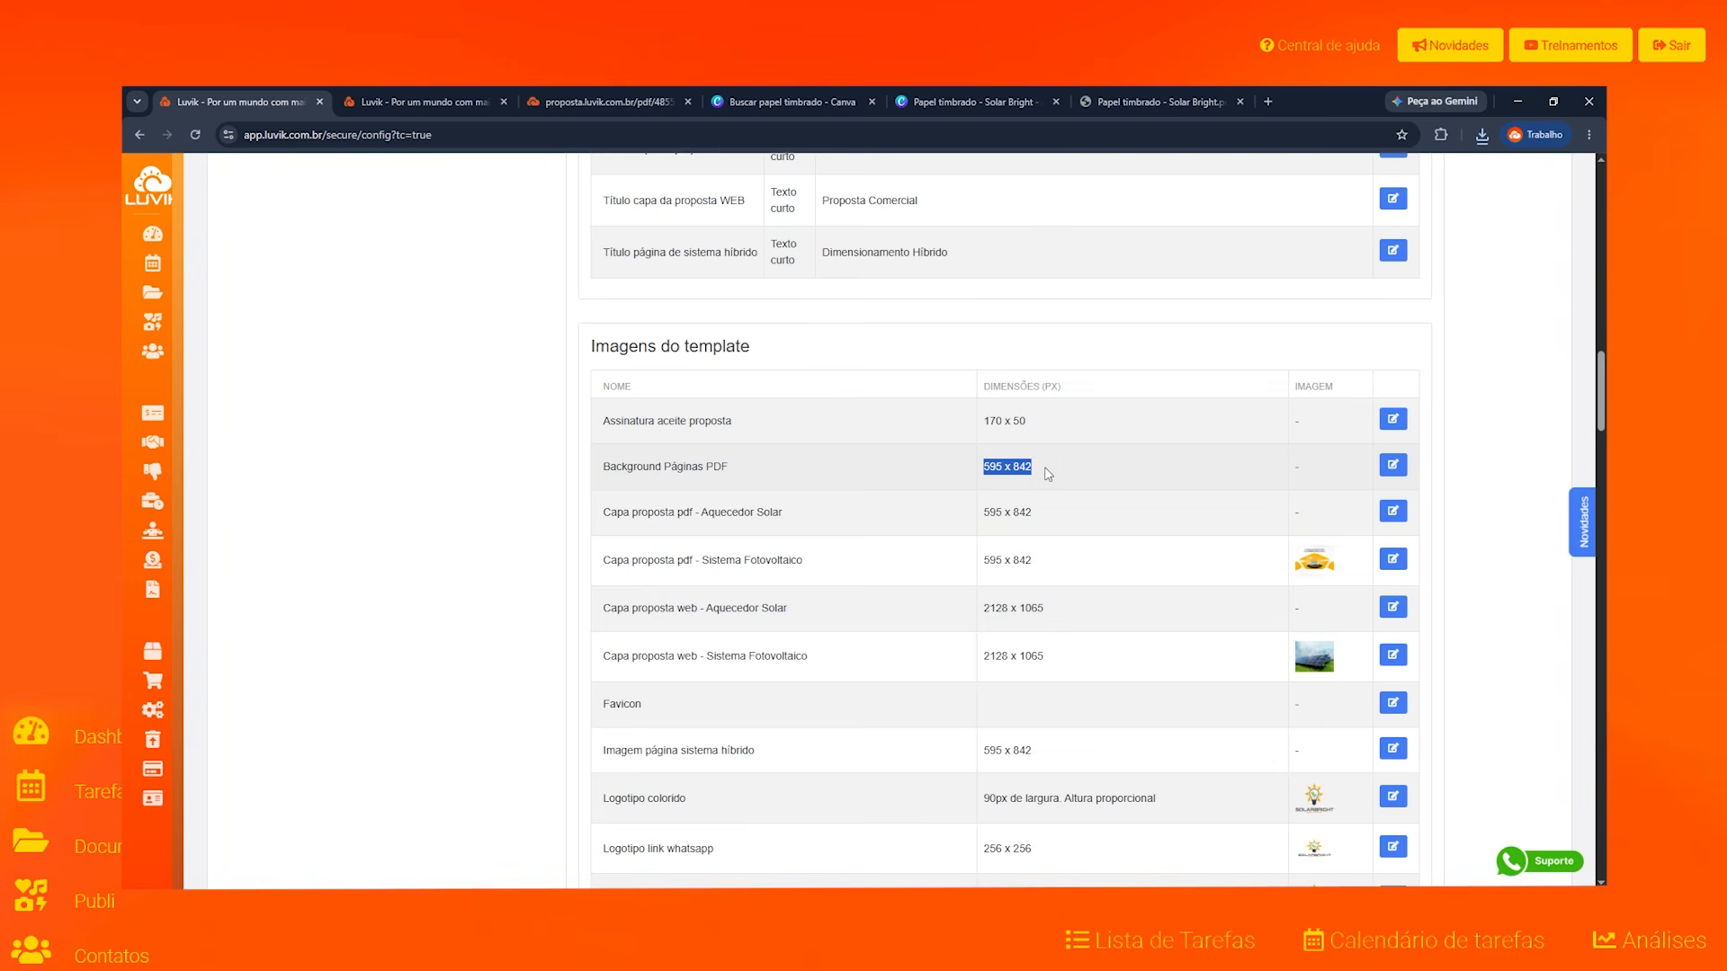
pyautogui.click(1143, 100)
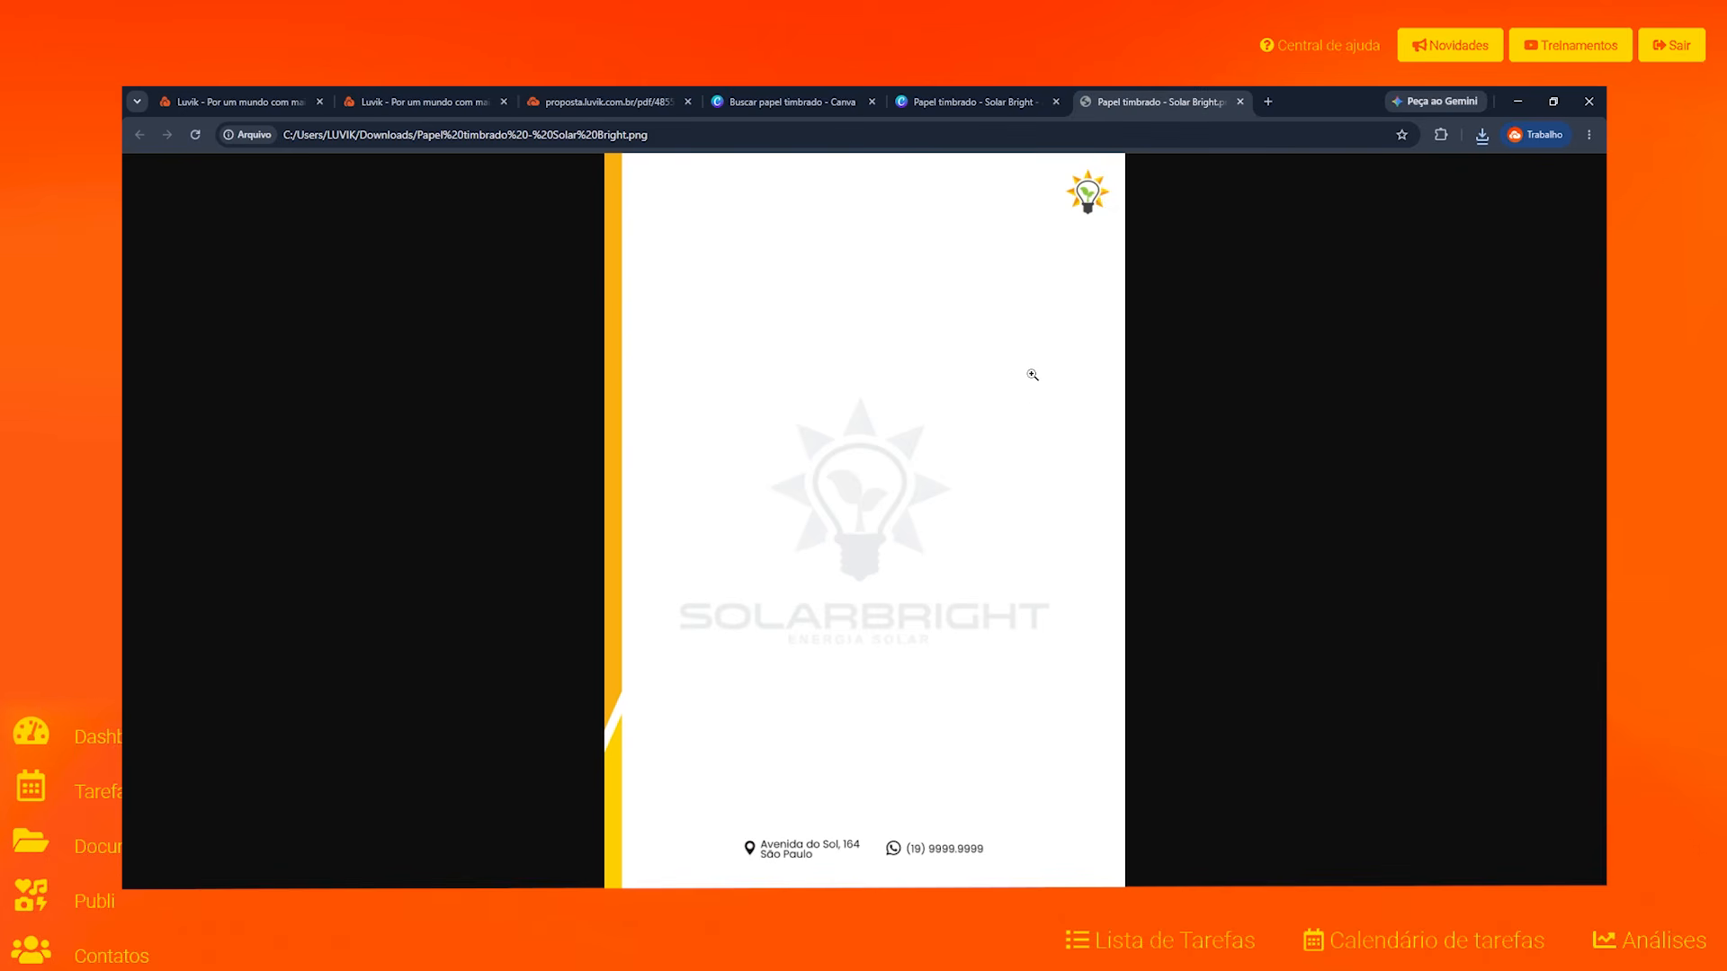
# Step: Inspect the letterhead PNG, then close Canva's template preview and go to Início
pyautogui.click(990, 349)
pyautogui.click(990, 350)
pyautogui.click(798, 105)
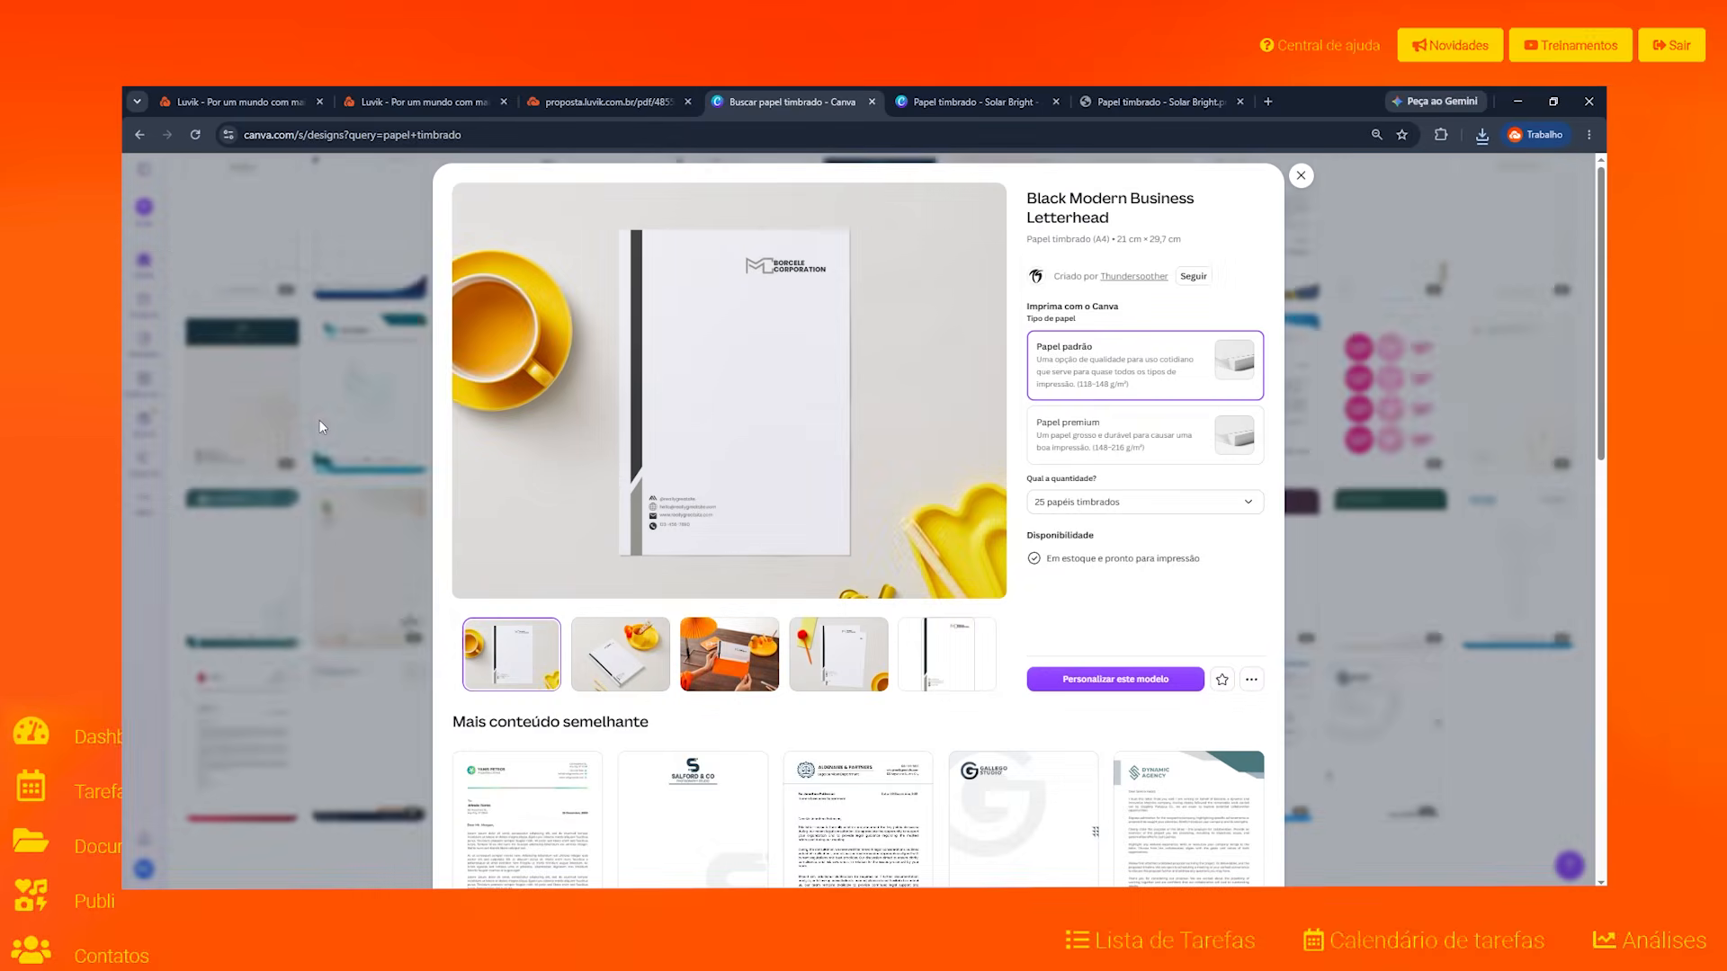
pyautogui.click(320, 419)
pyautogui.click(150, 271)
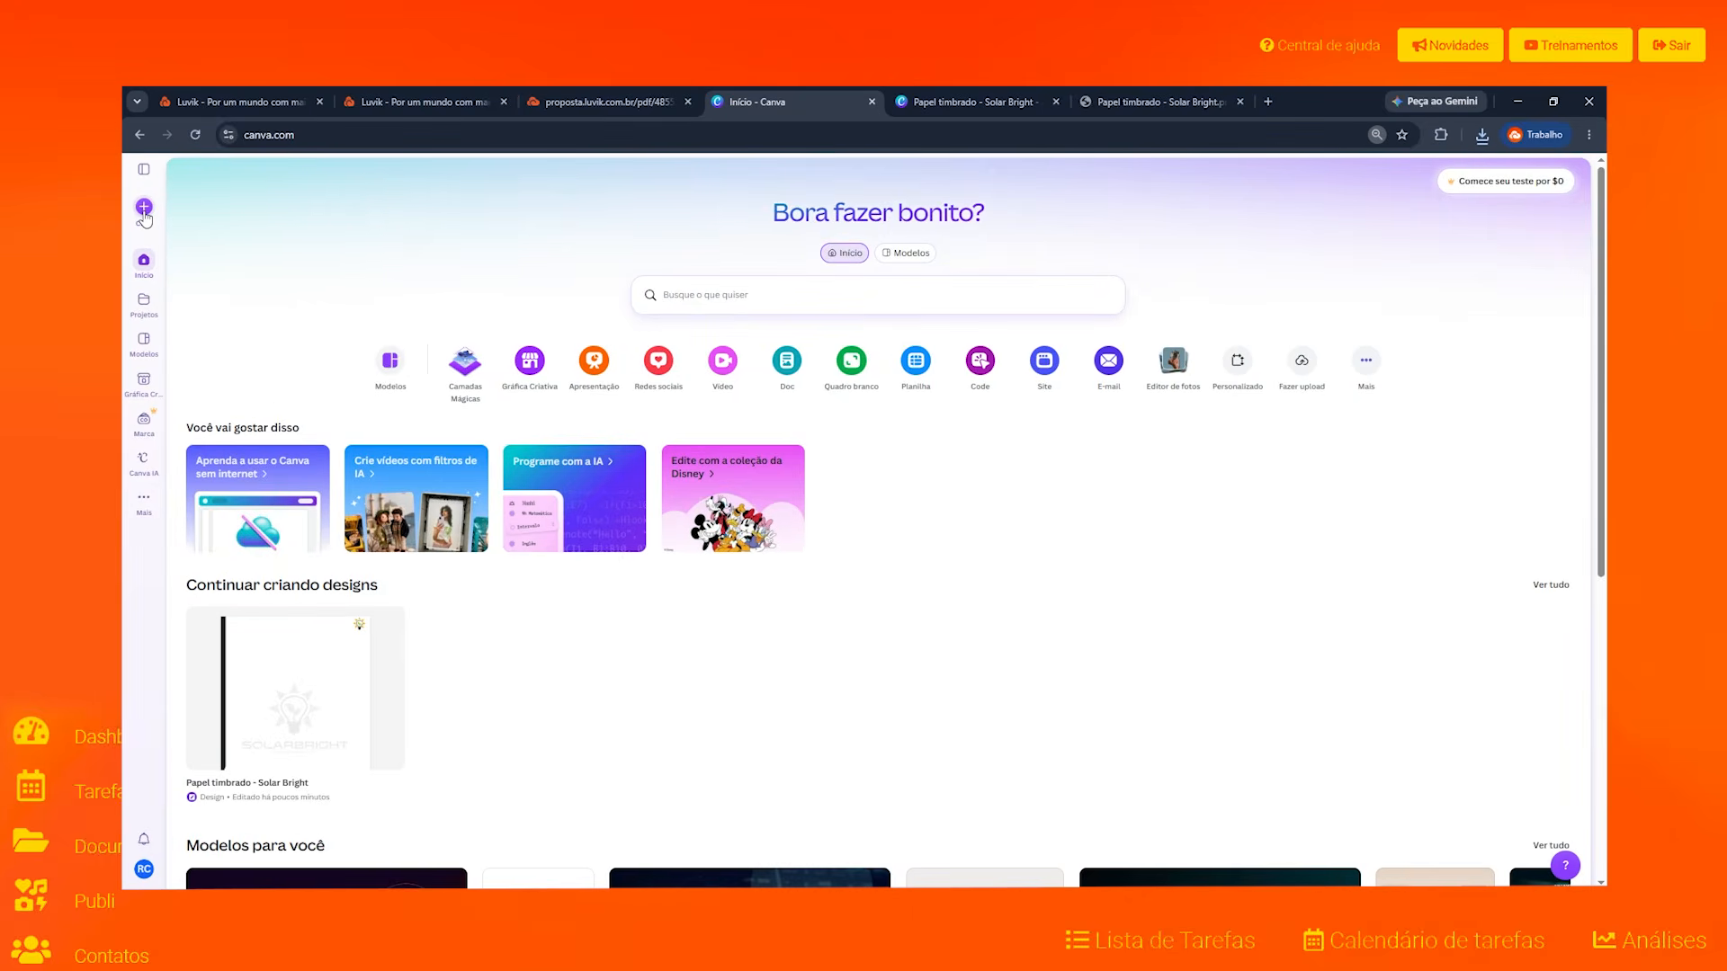
# Step: Create a Tamanho personalizado design of 595 × 842 in pixels
pyautogui.click(144, 208)
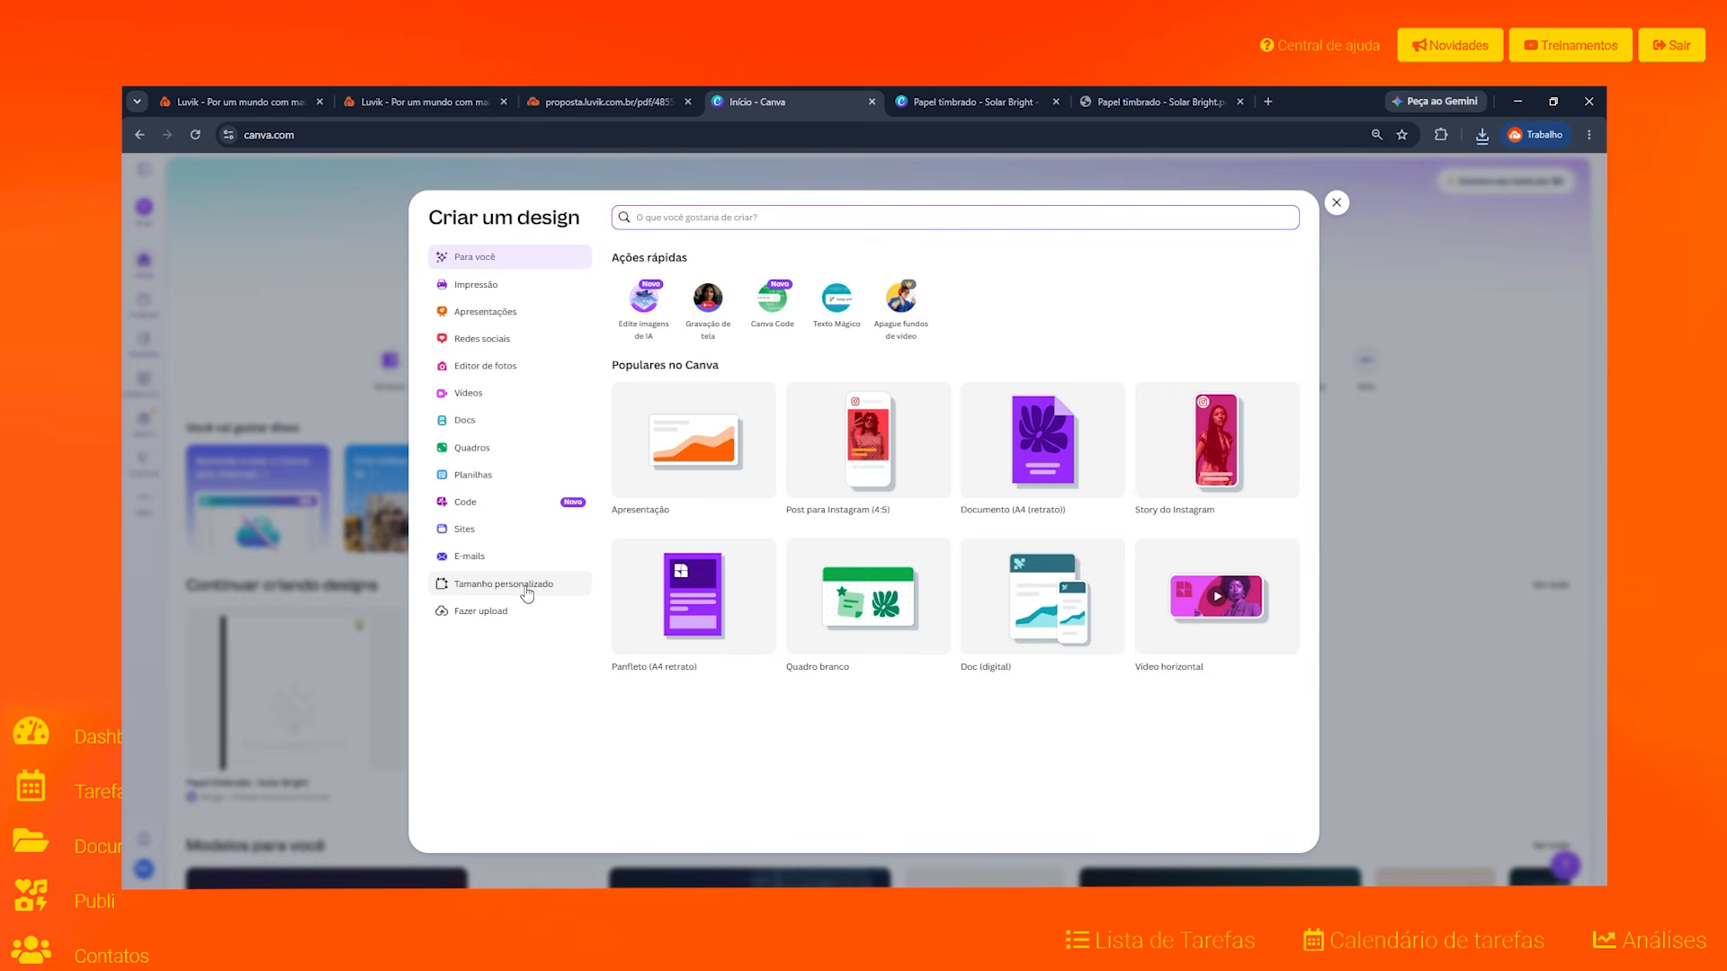
pyautogui.click(527, 594)
pyautogui.click(739, 261)
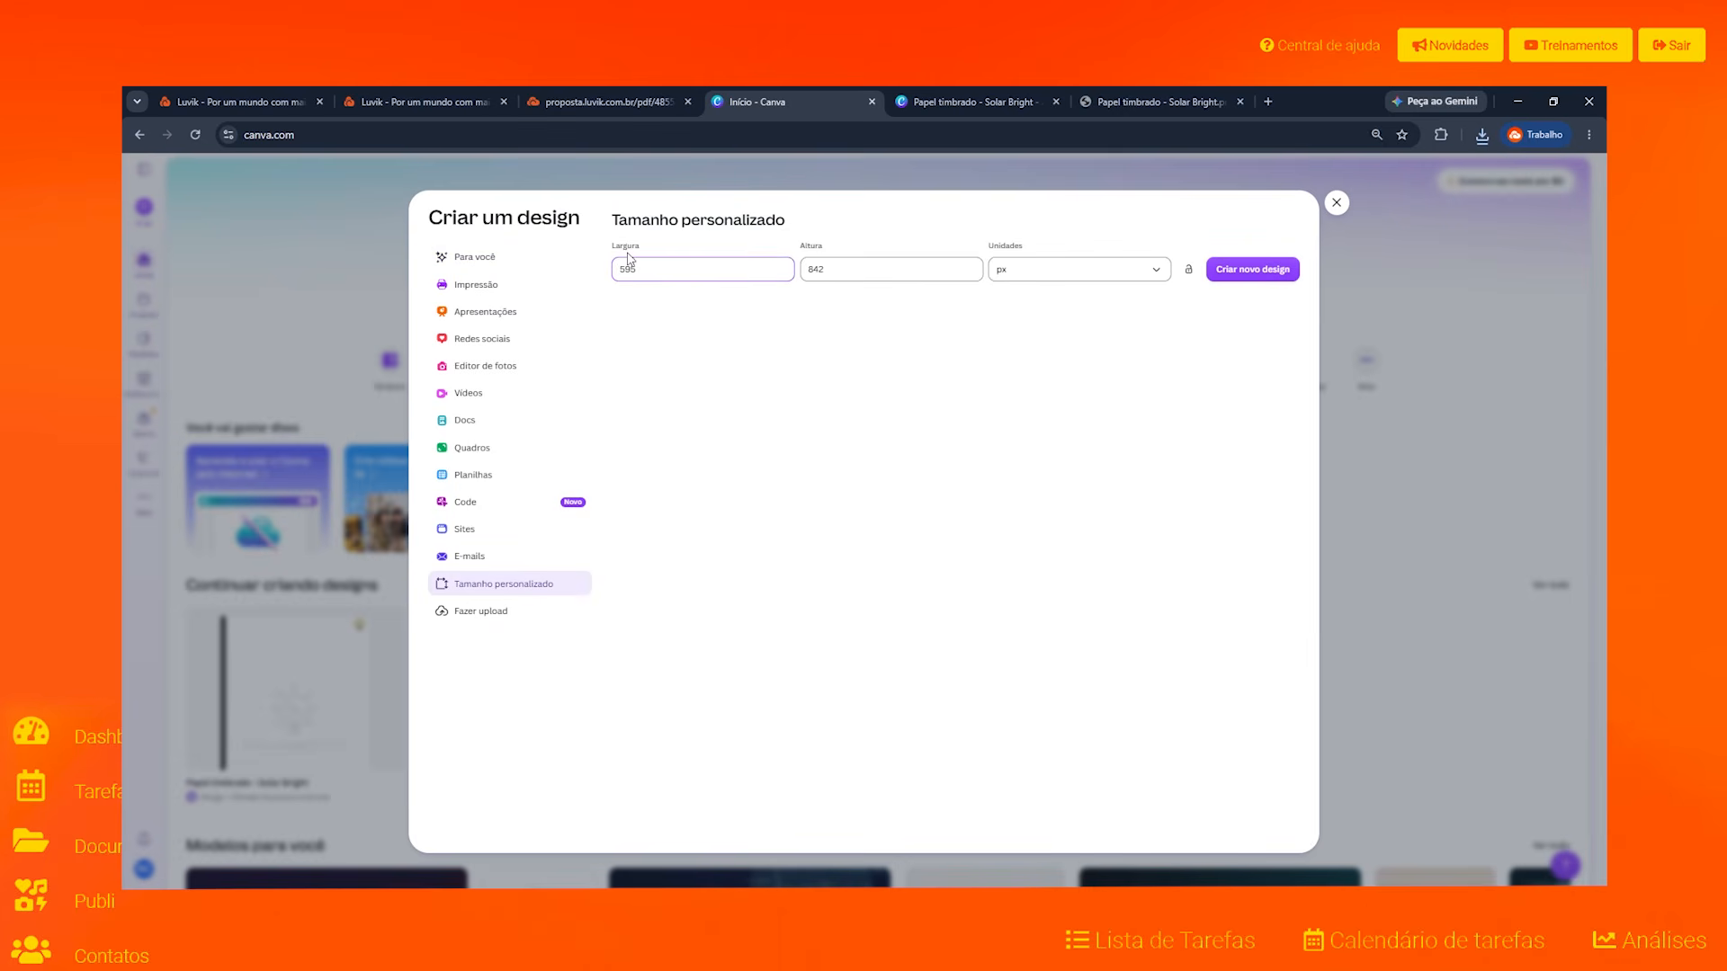
pyautogui.moveTo(650, 267); pyautogui.dragTo(612, 256)
pyautogui.write('59')
pyautogui.doubleClick(841, 271)
pyautogui.write('842')
pyautogui.click(1044, 272)
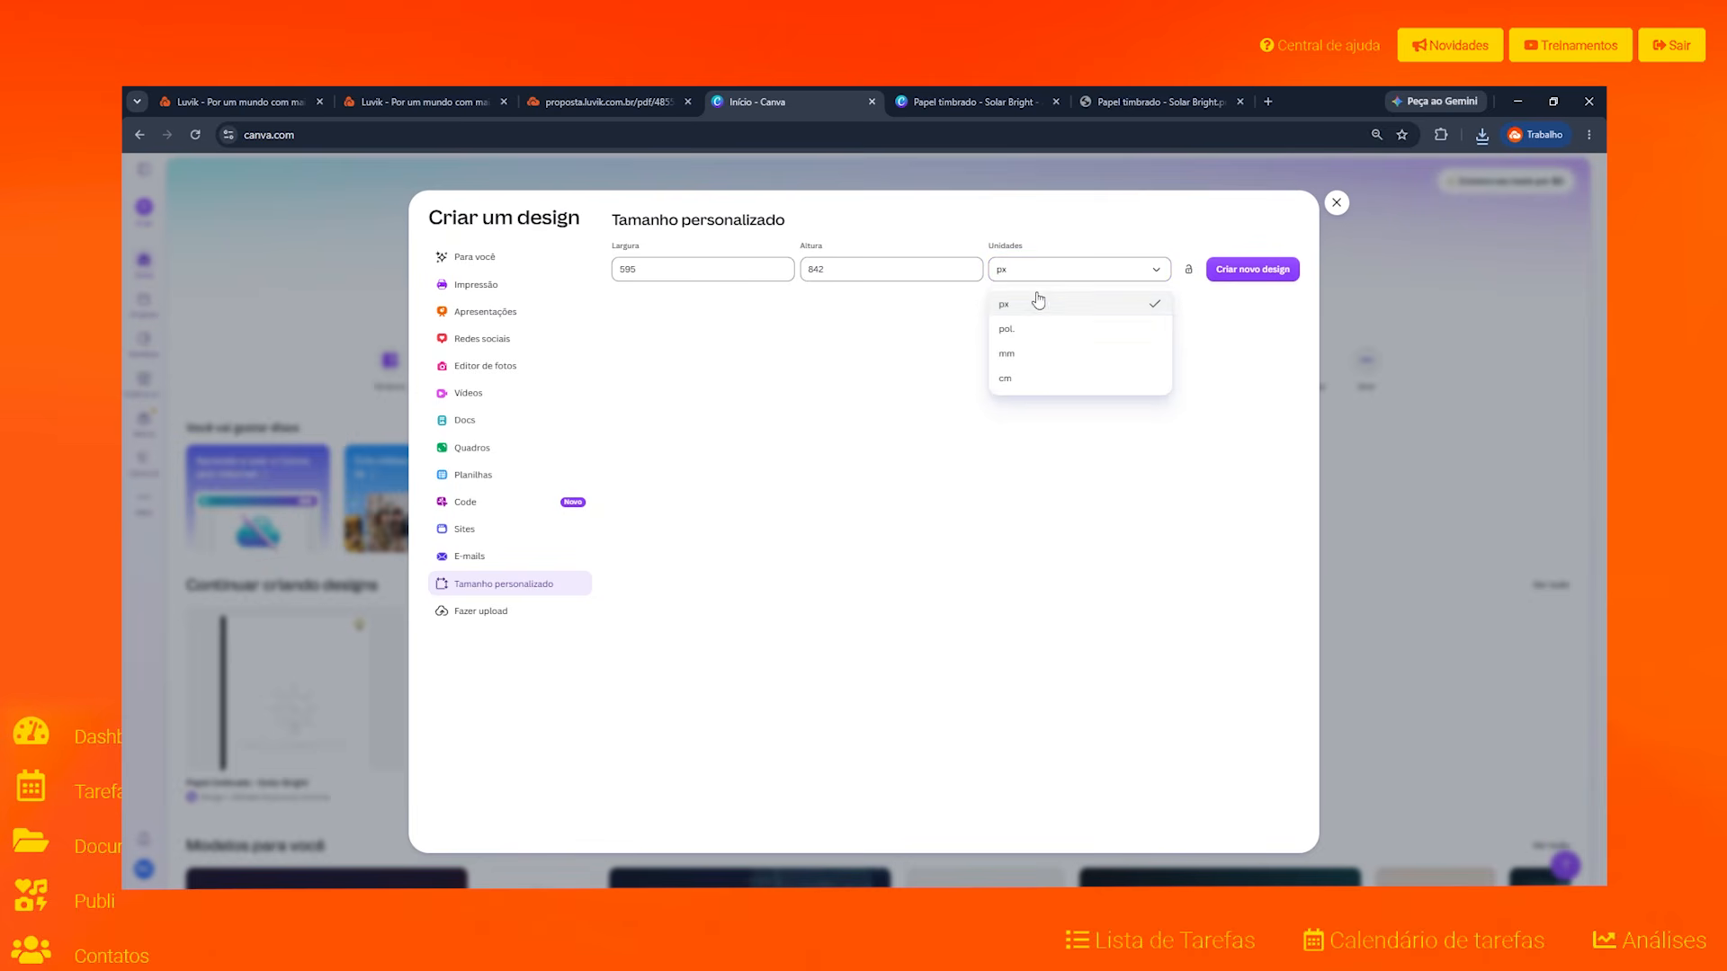
pyautogui.click(1038, 303)
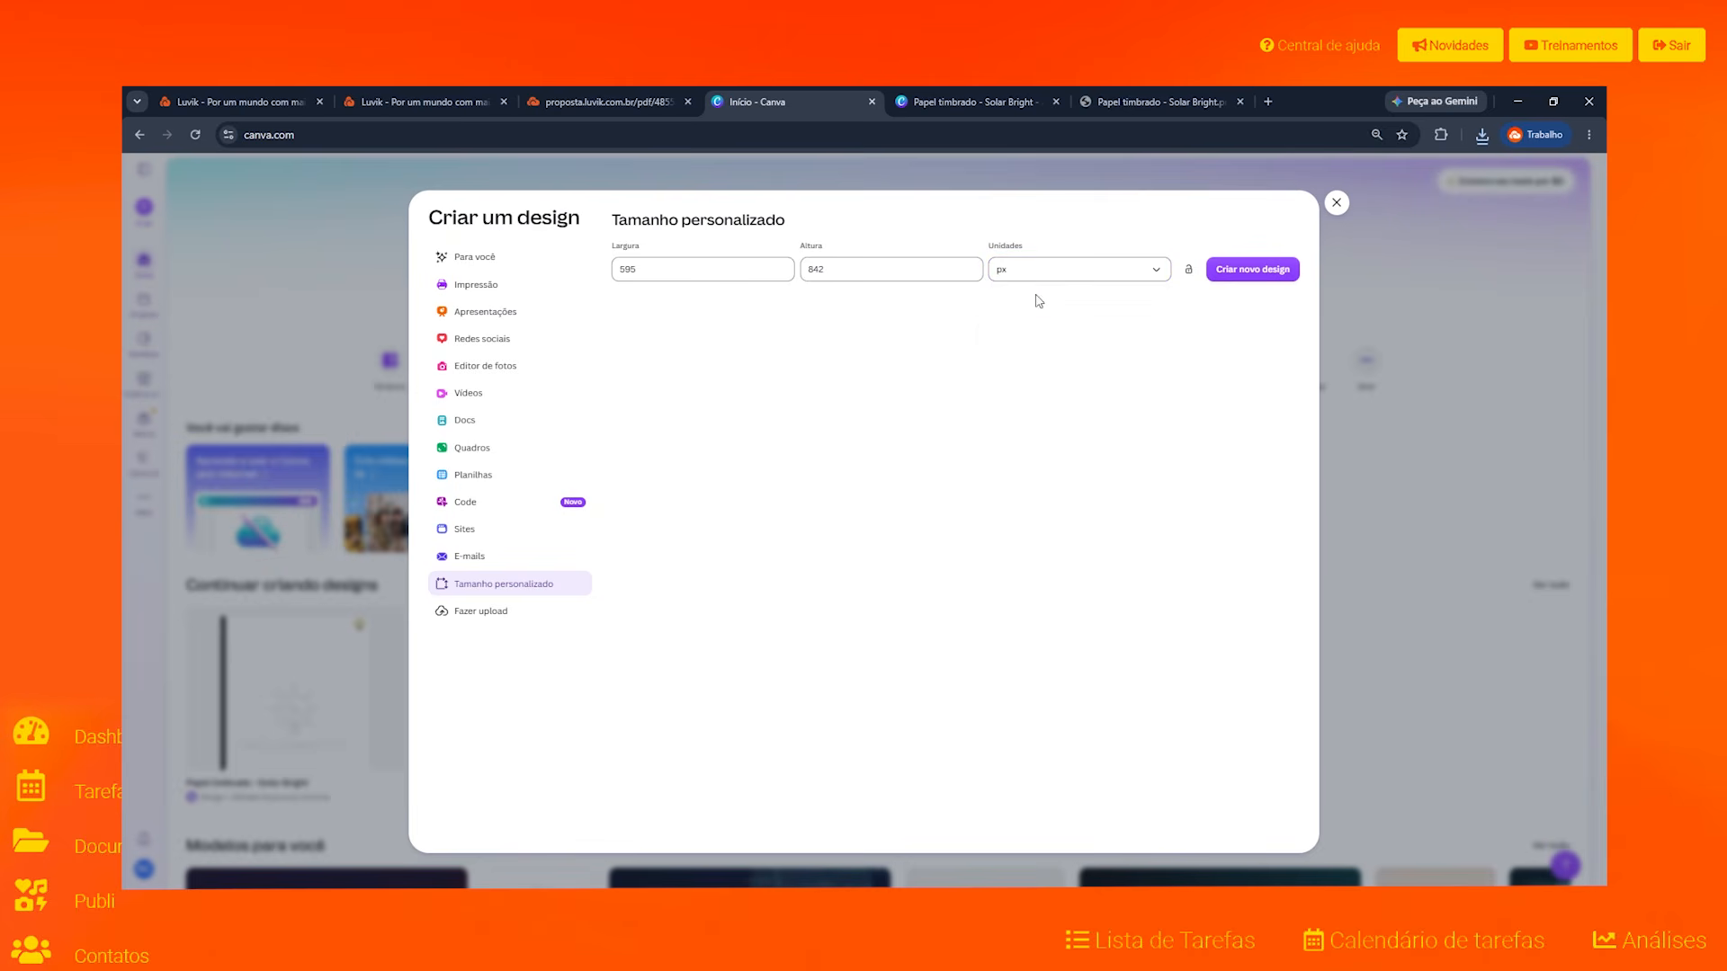
pyautogui.click(1286, 274)
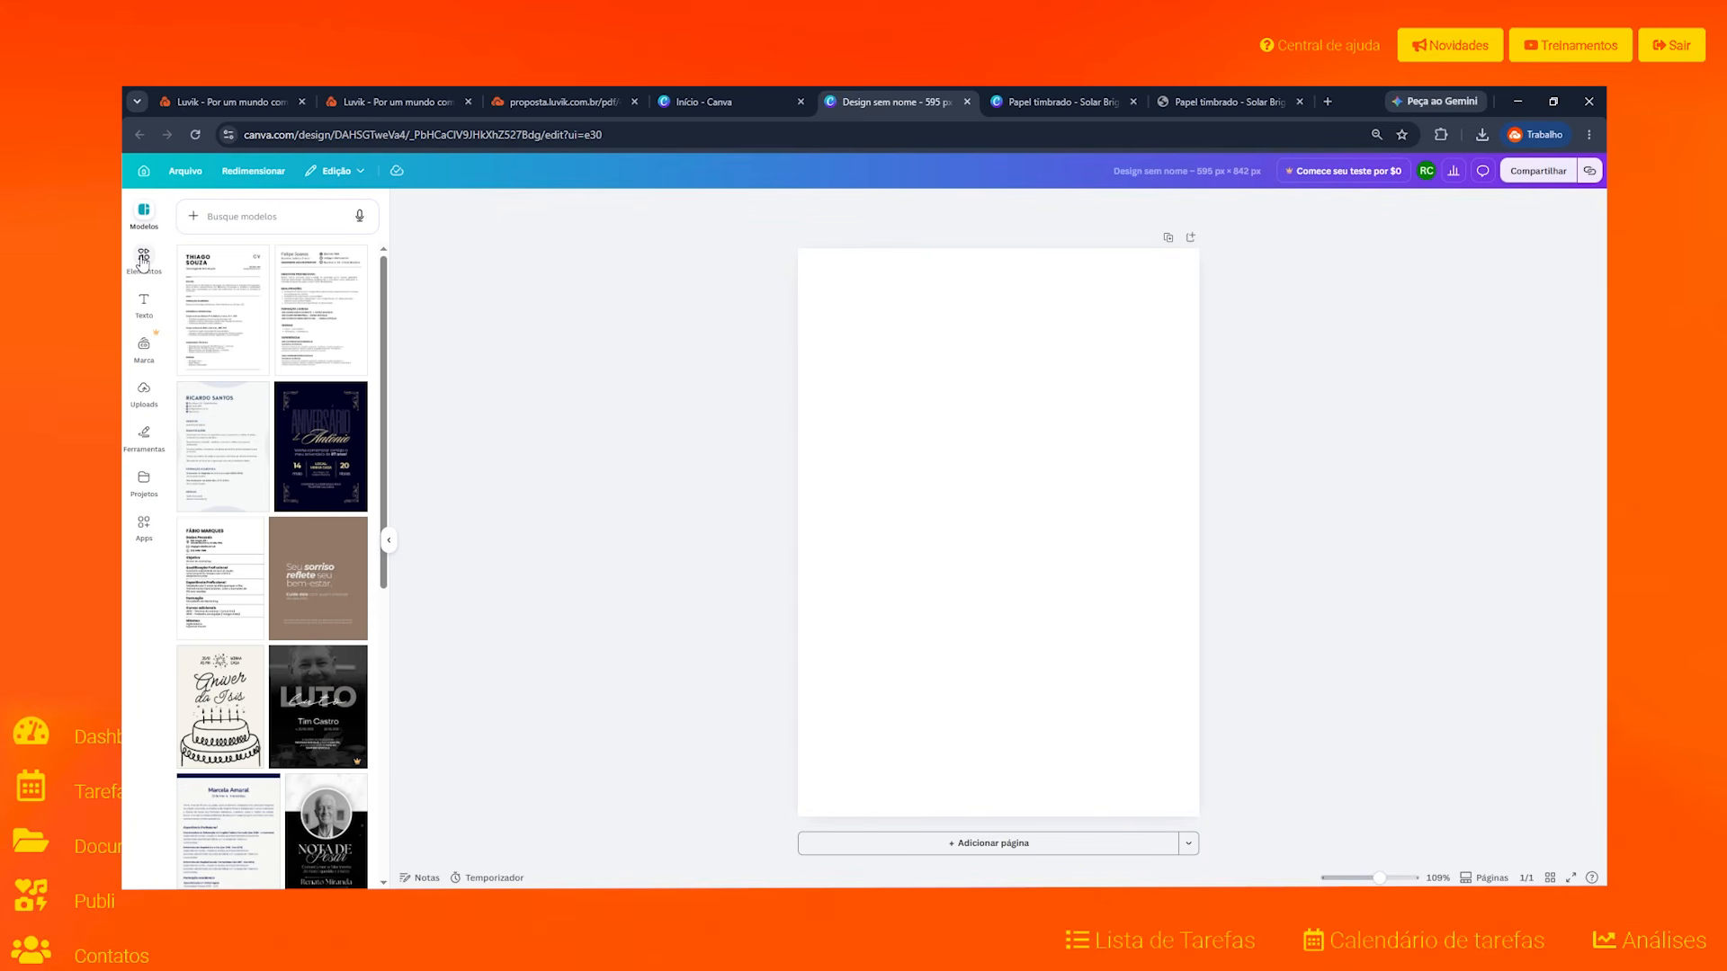
# Step: Upload the letterhead image file and insert it onto the blank page
pyautogui.click(144, 403)
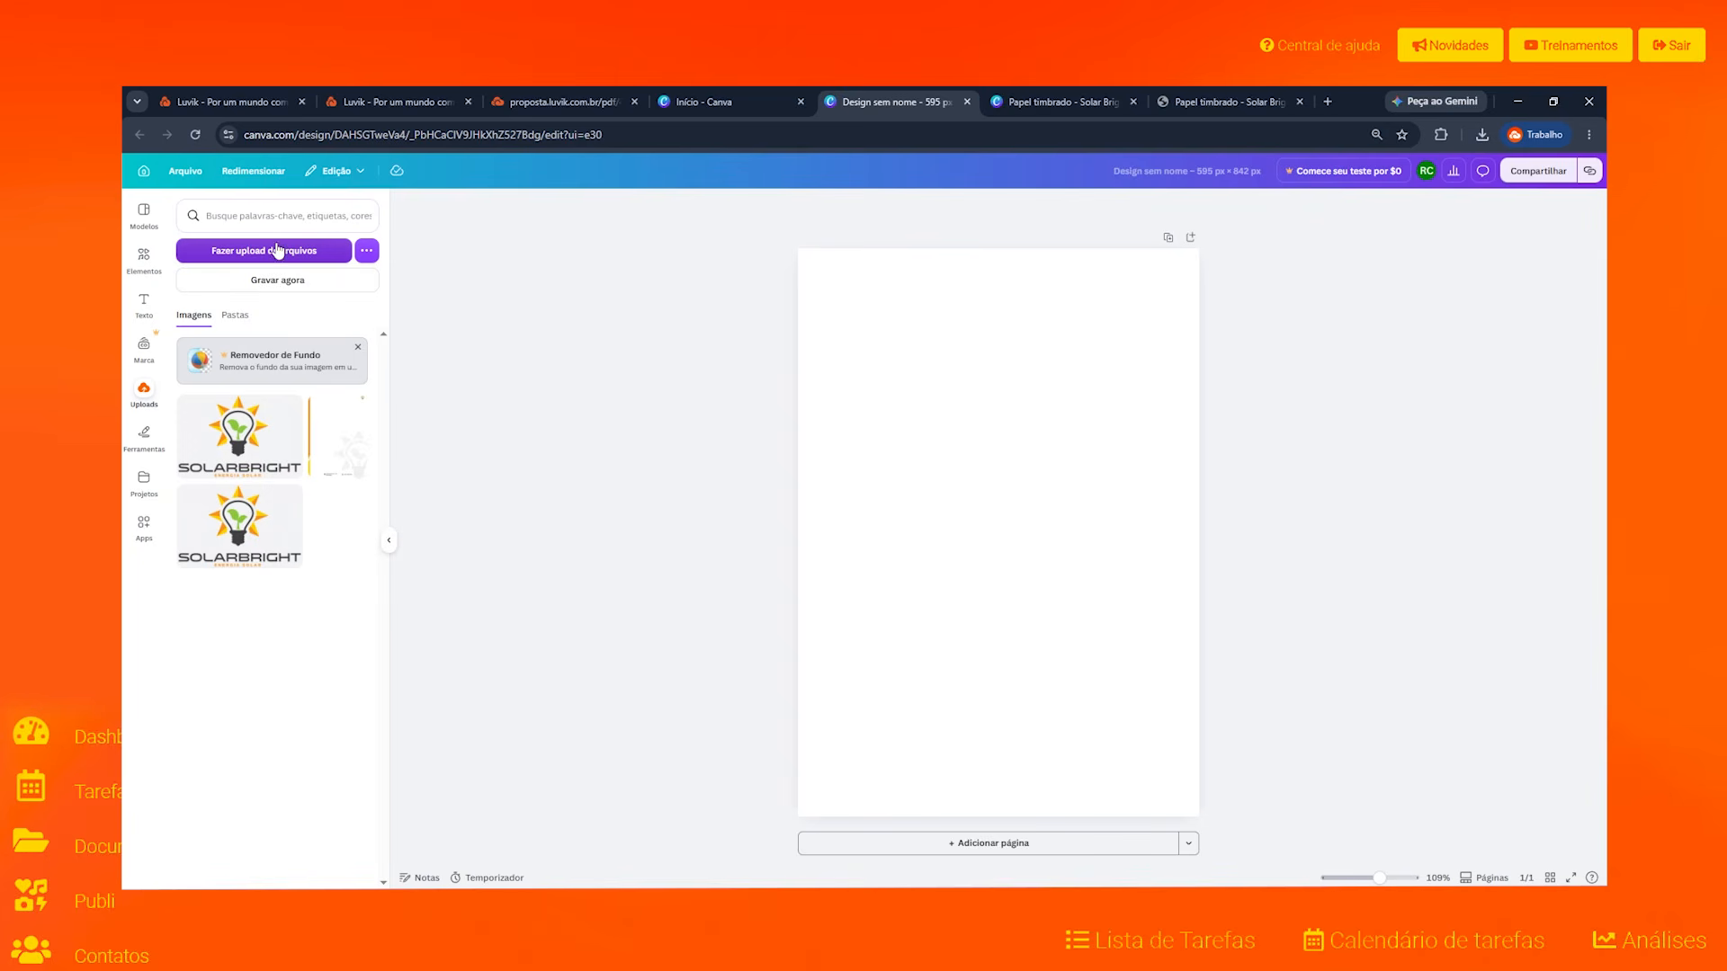
pyautogui.click(274, 252)
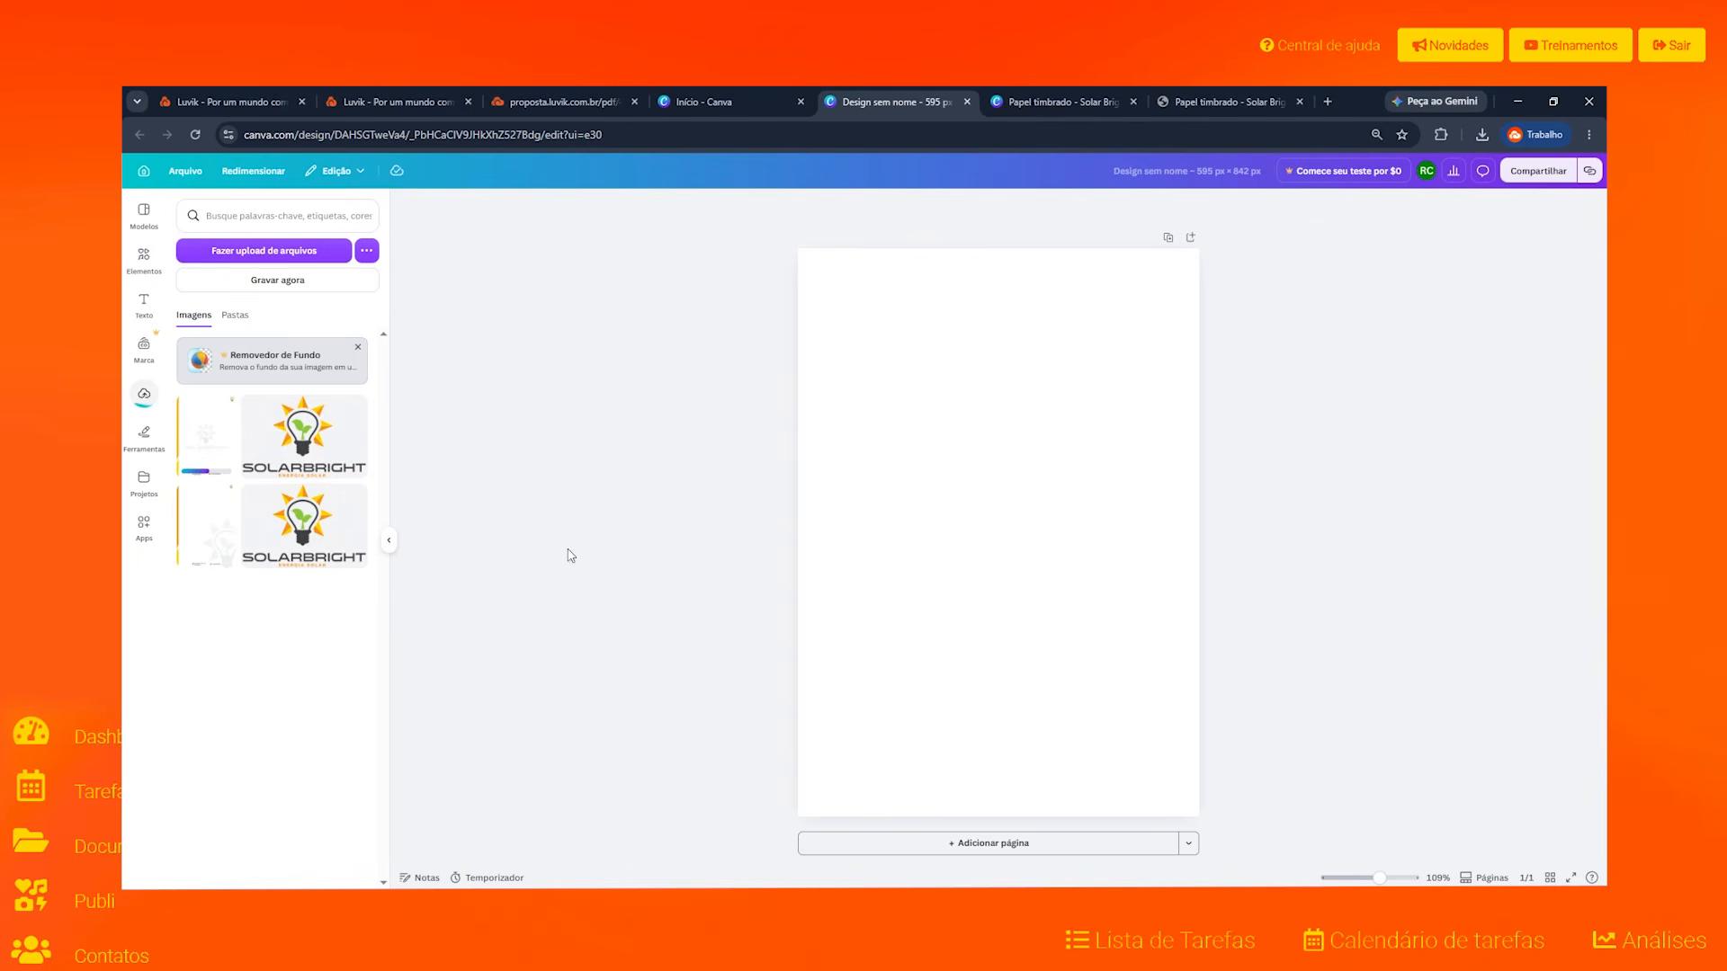
pyautogui.click(213, 444)
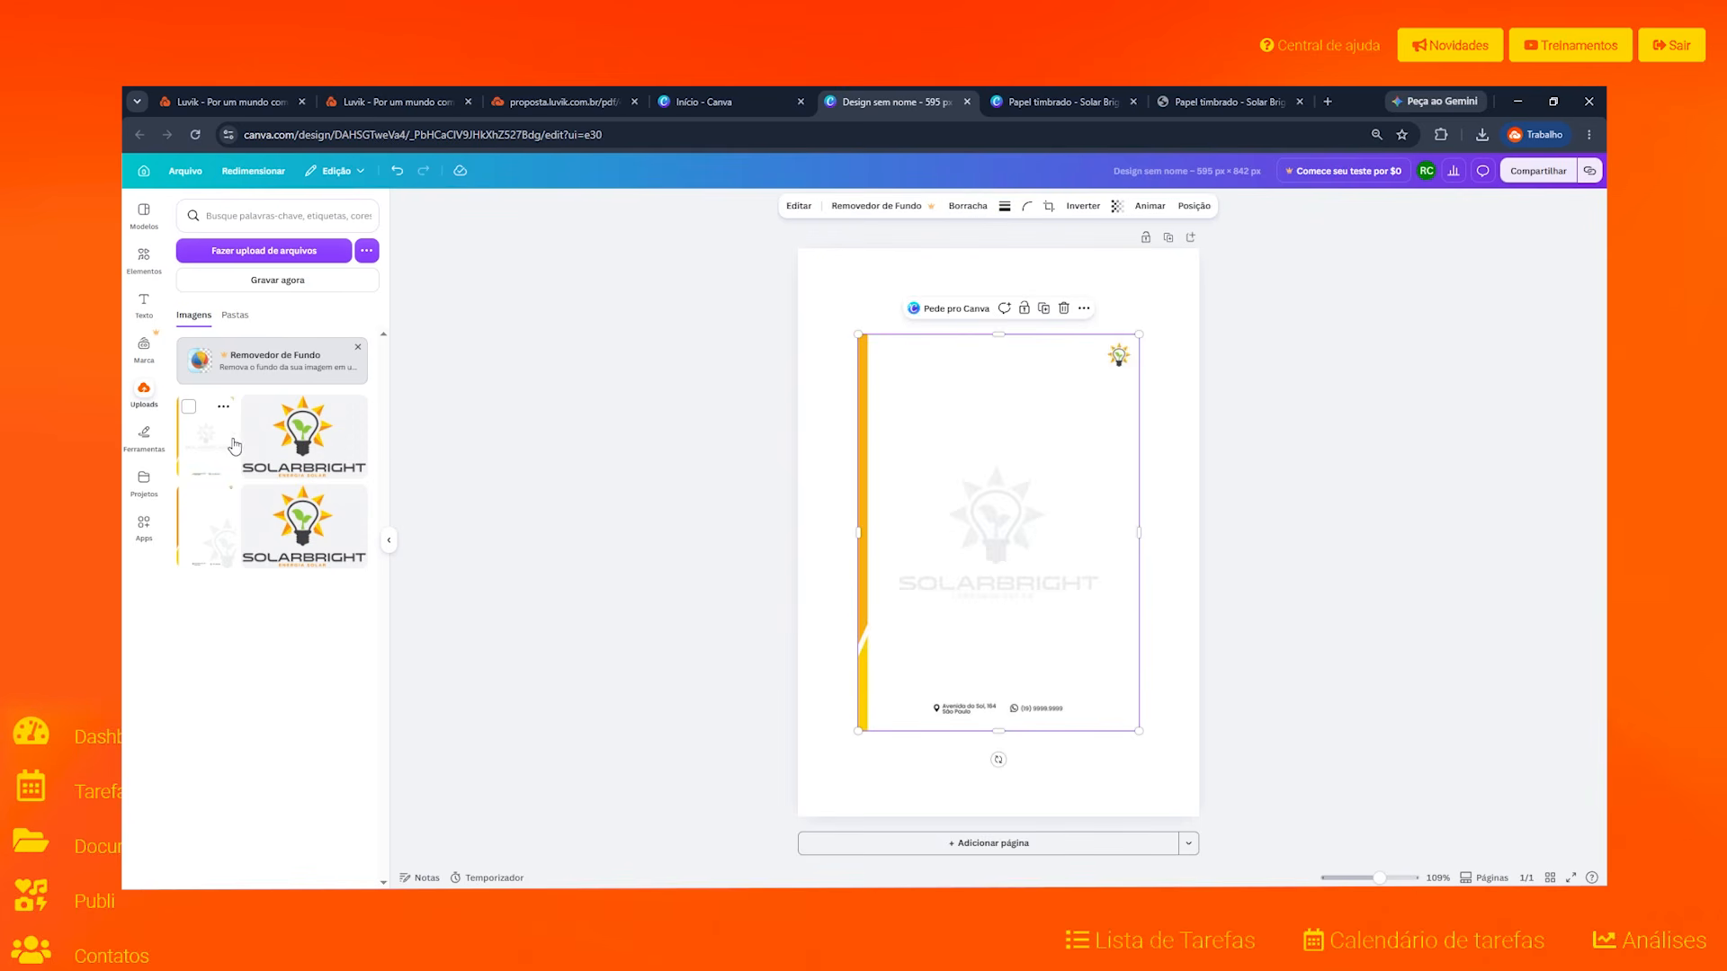
# Step: Snap the letterhead to the top-left and stretch it to exactly 595 × 842
pyautogui.moveTo(1003, 554); pyautogui.dragTo(943, 468)
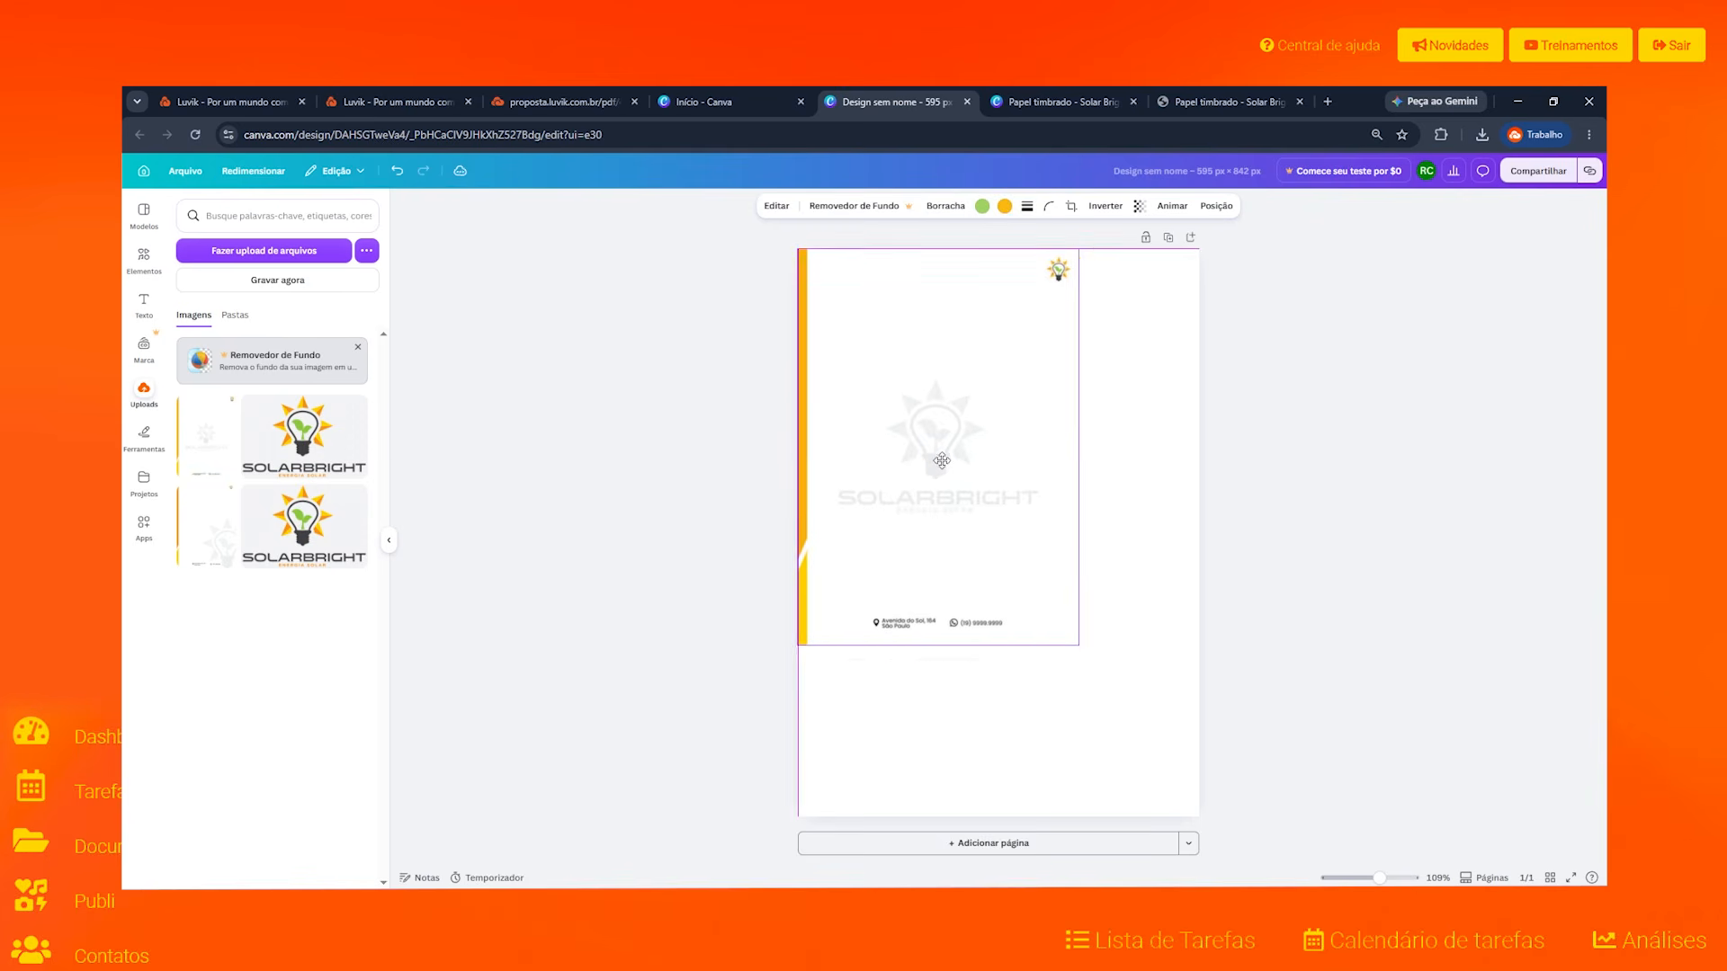
pyautogui.moveTo(1078, 644); pyautogui.dragTo(1189, 819)
pyautogui.click(1270, 722)
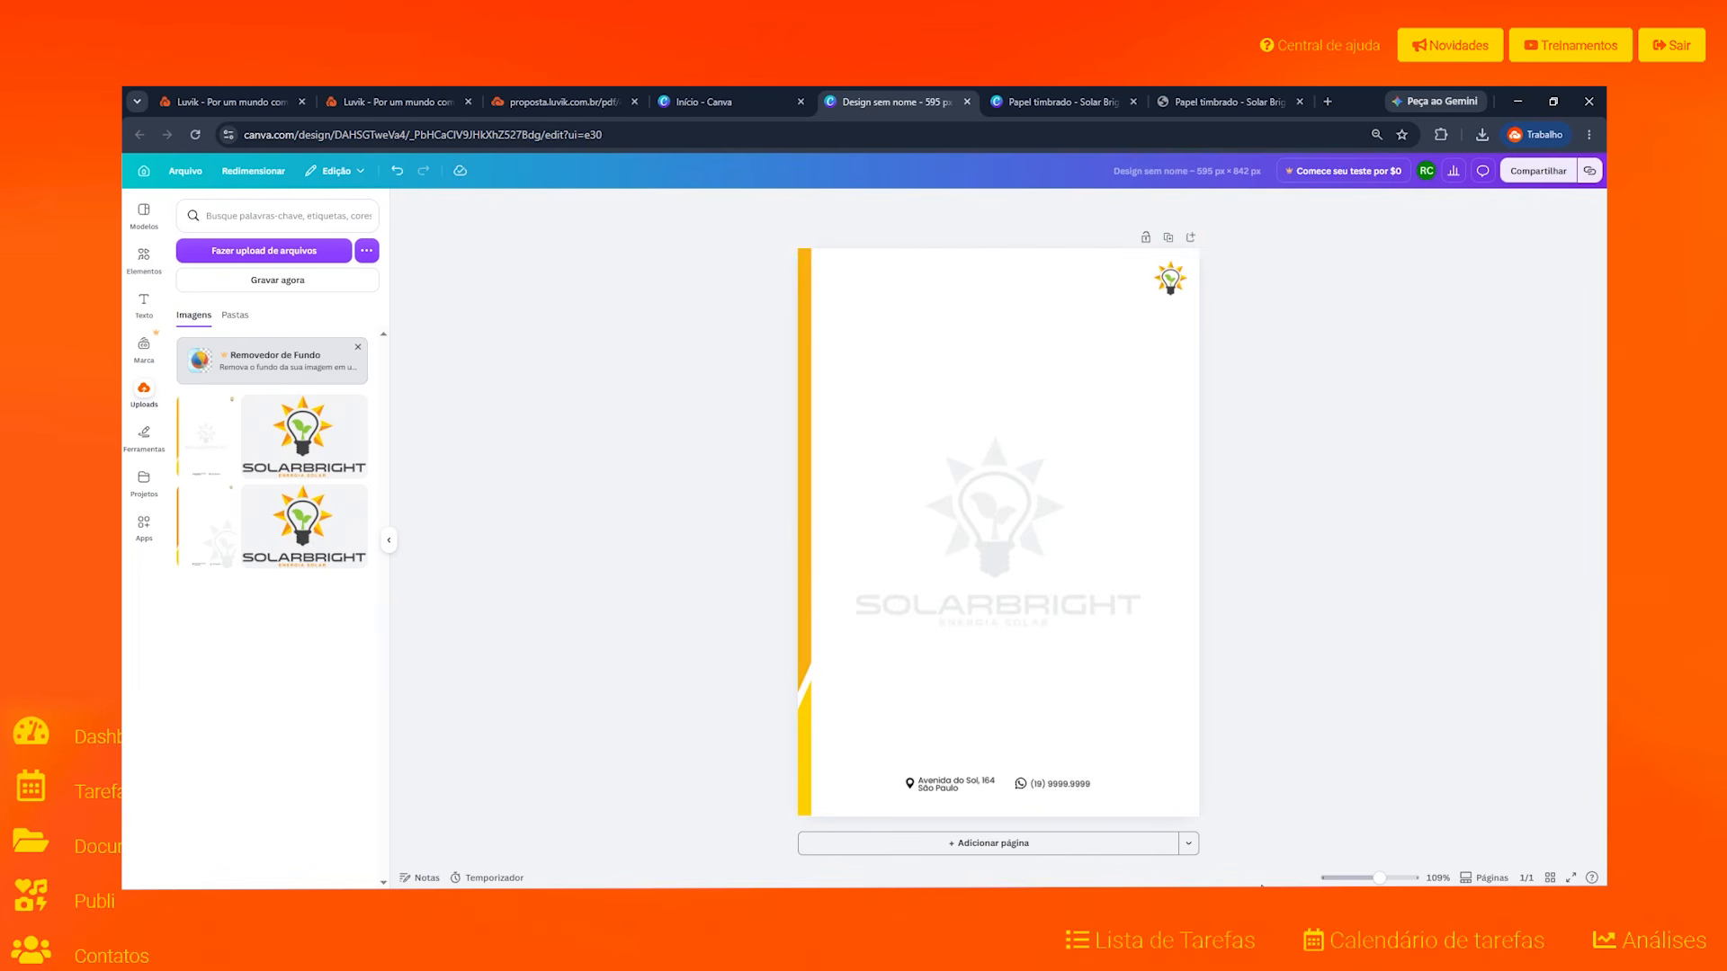
pyautogui.click(1060, 733)
pyautogui.moveTo(1201, 818); pyautogui.dragTo(1201, 817)
pyautogui.click(1233, 705)
# Step: Download the 'Design sem nome' page as a PNG, then return to the Luvik settings tab
pyautogui.click(1536, 171)
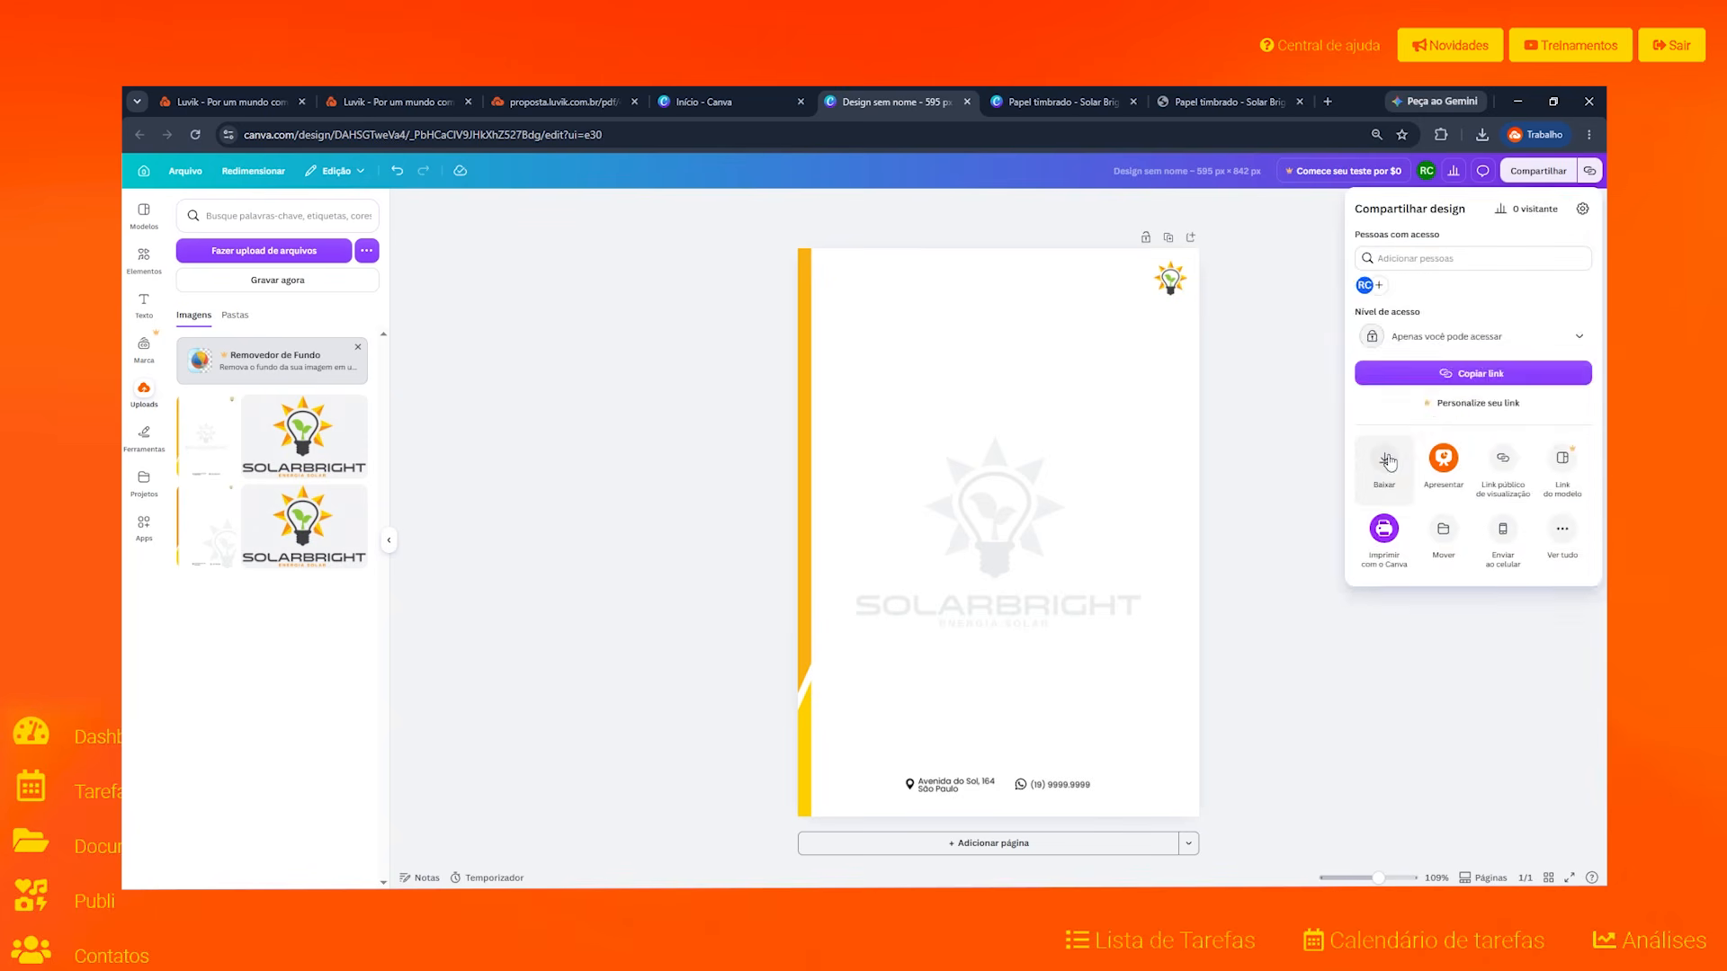
pyautogui.click(1391, 464)
pyautogui.click(1441, 261)
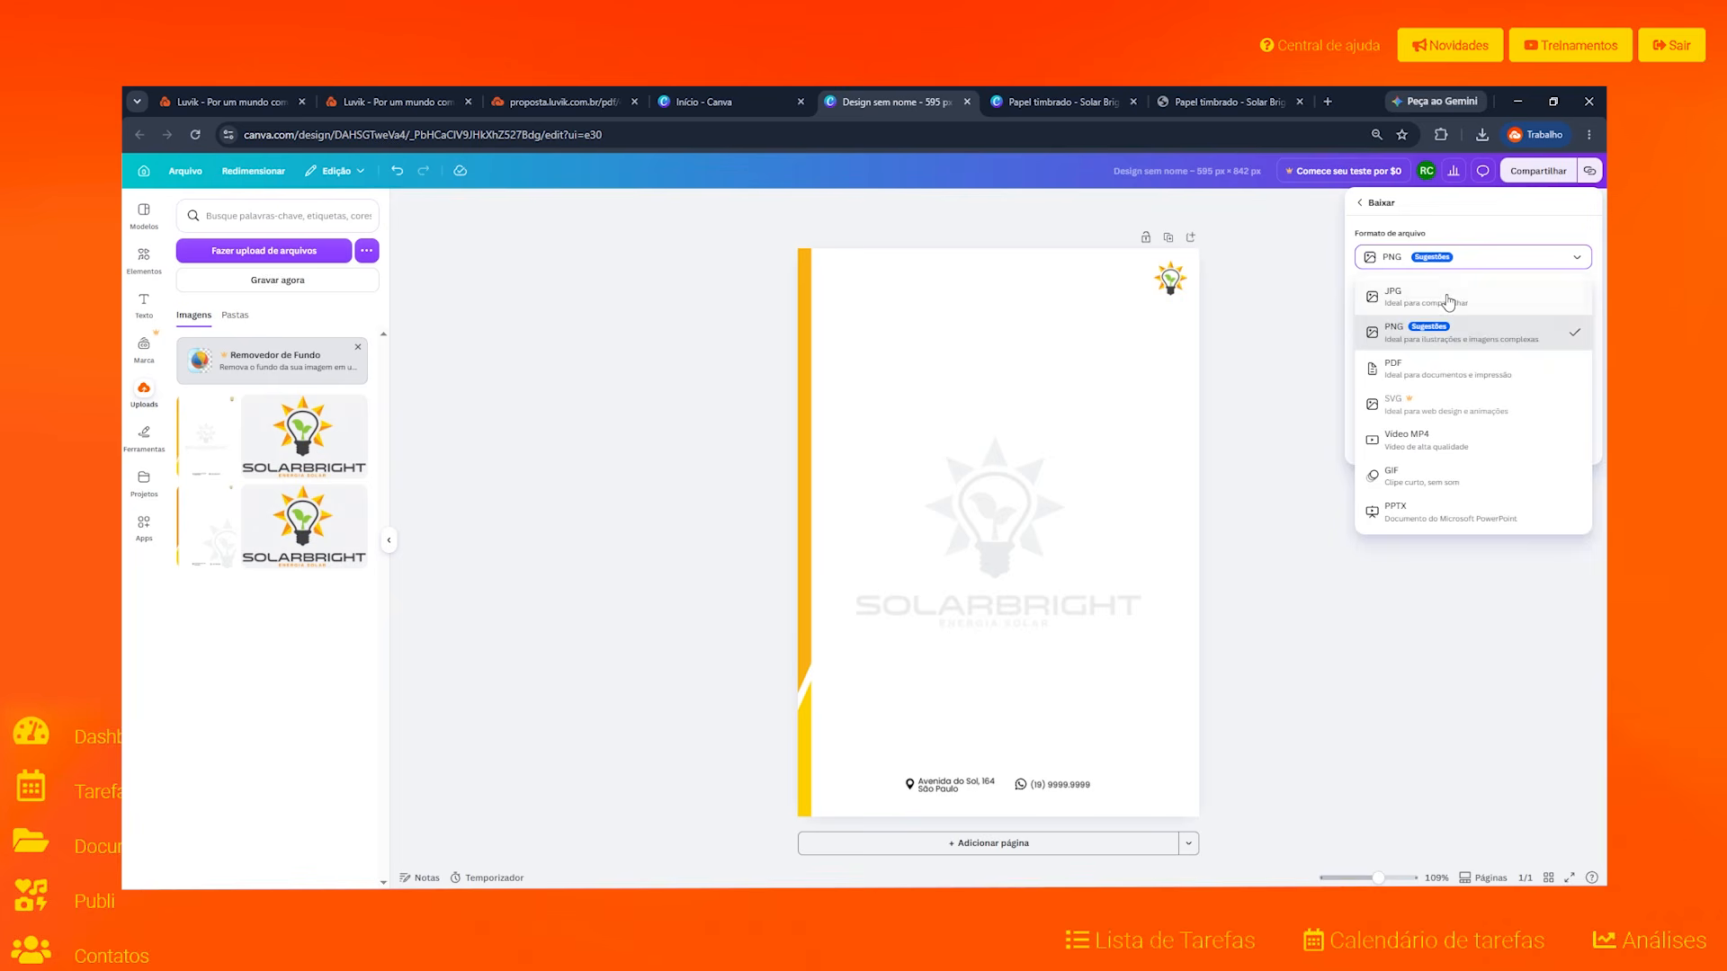
pyautogui.click(1448, 341)
pyautogui.click(1448, 443)
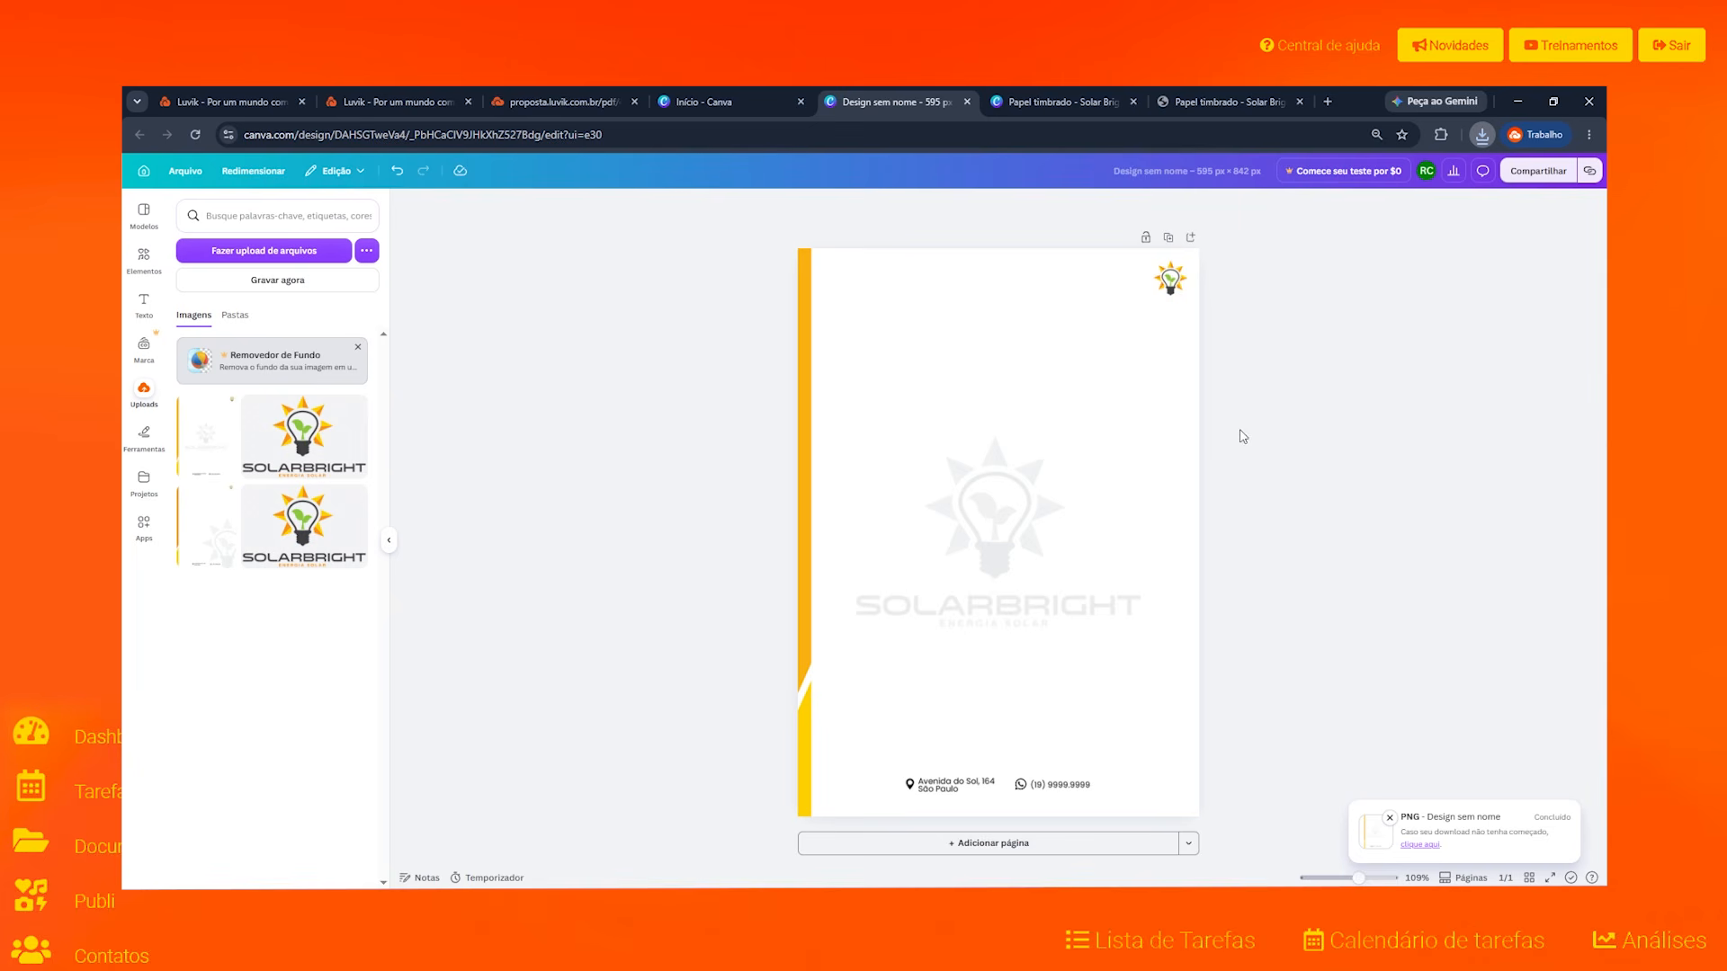
pyautogui.click(260, 93)
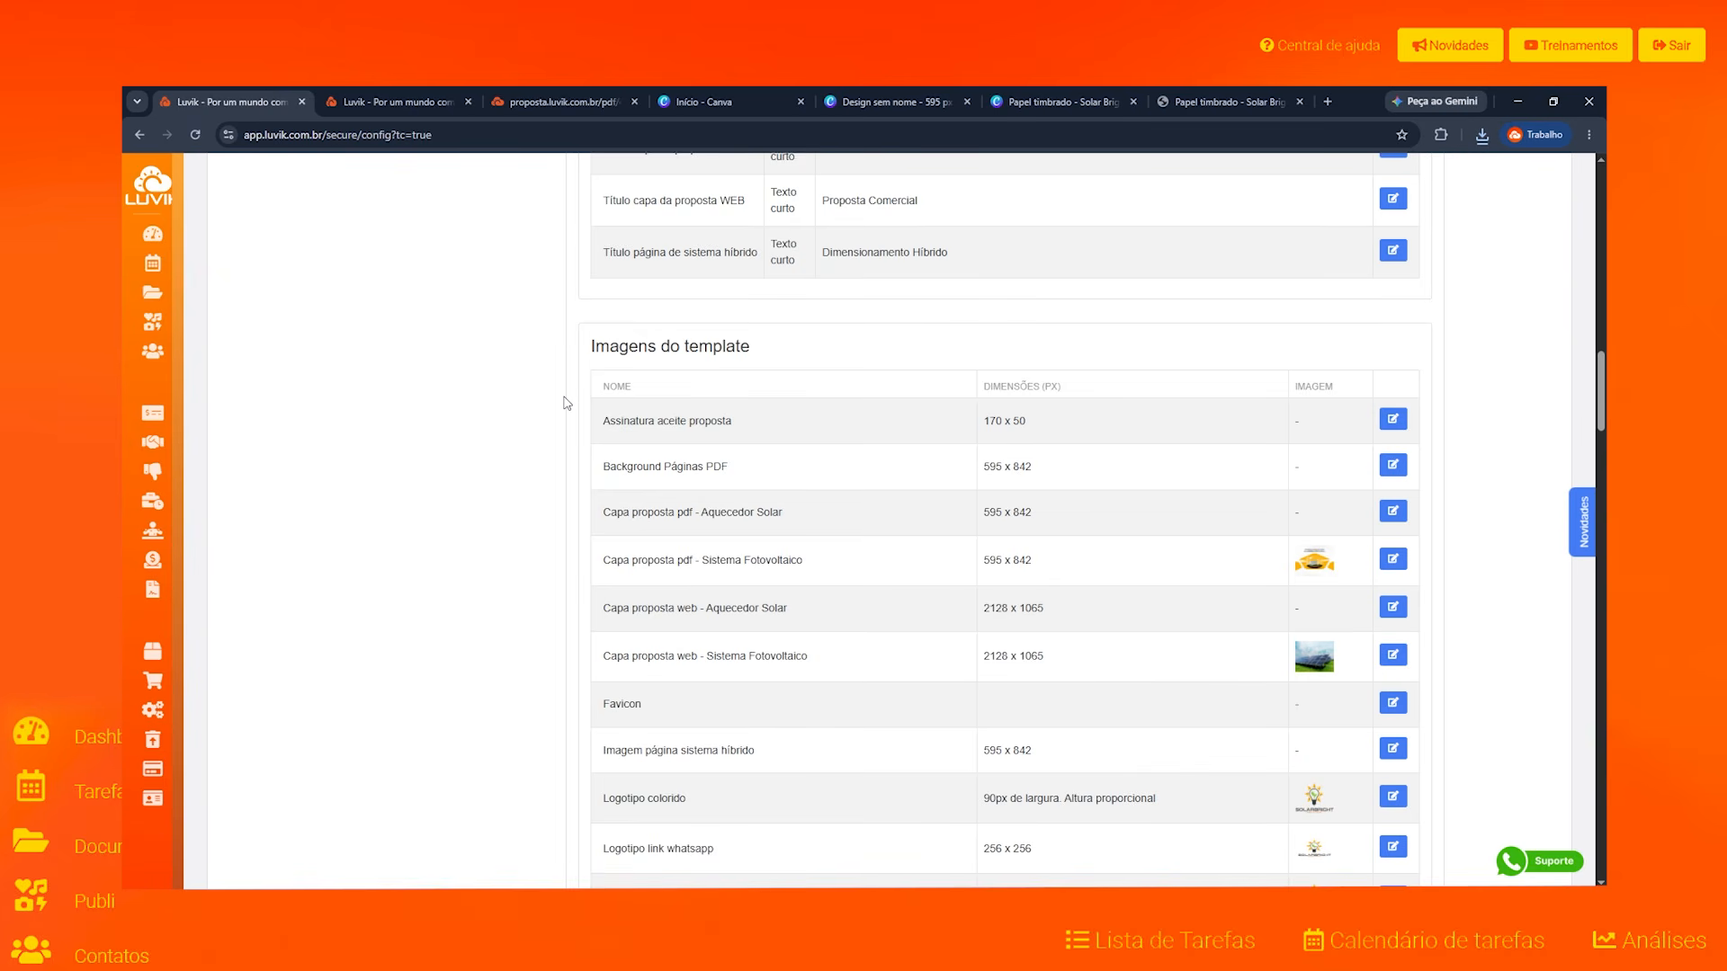
# Step: Reload Configurações and edit the Background Páginas PDF row under Imagens do template
pyautogui.scroll(6, 567, 403)
pyautogui.scroll(-7, 566, 403)
pyautogui.scroll(10, 567, 403)
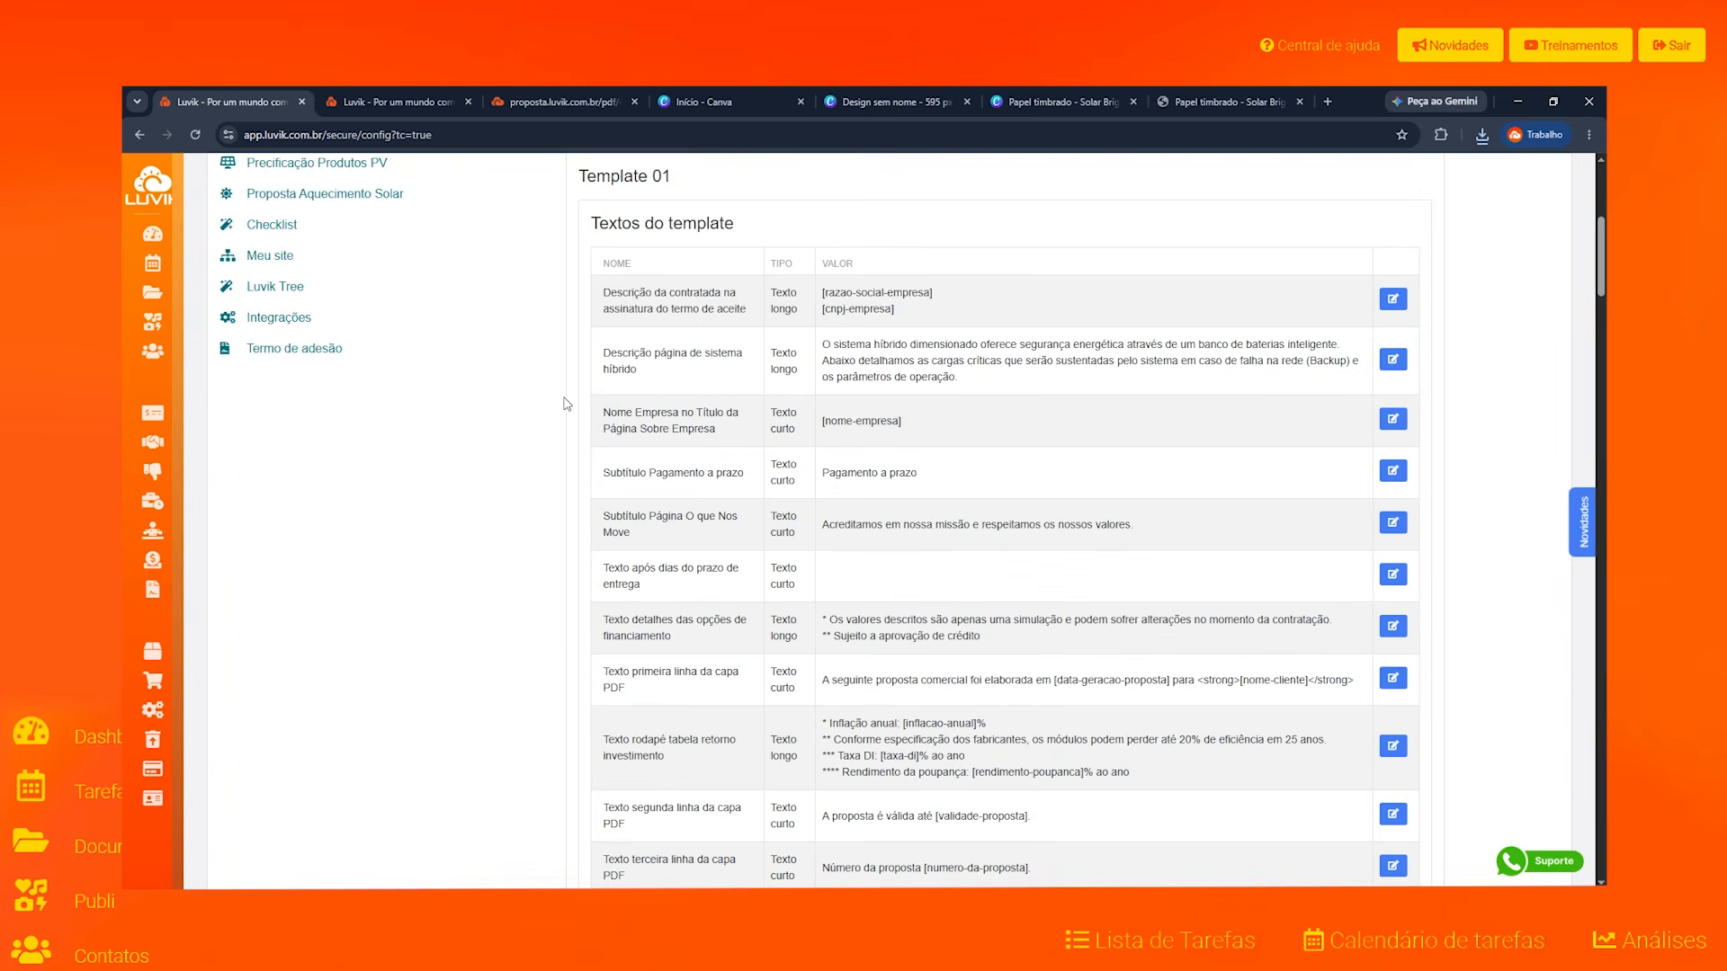
pyautogui.moveTo(152, 710)
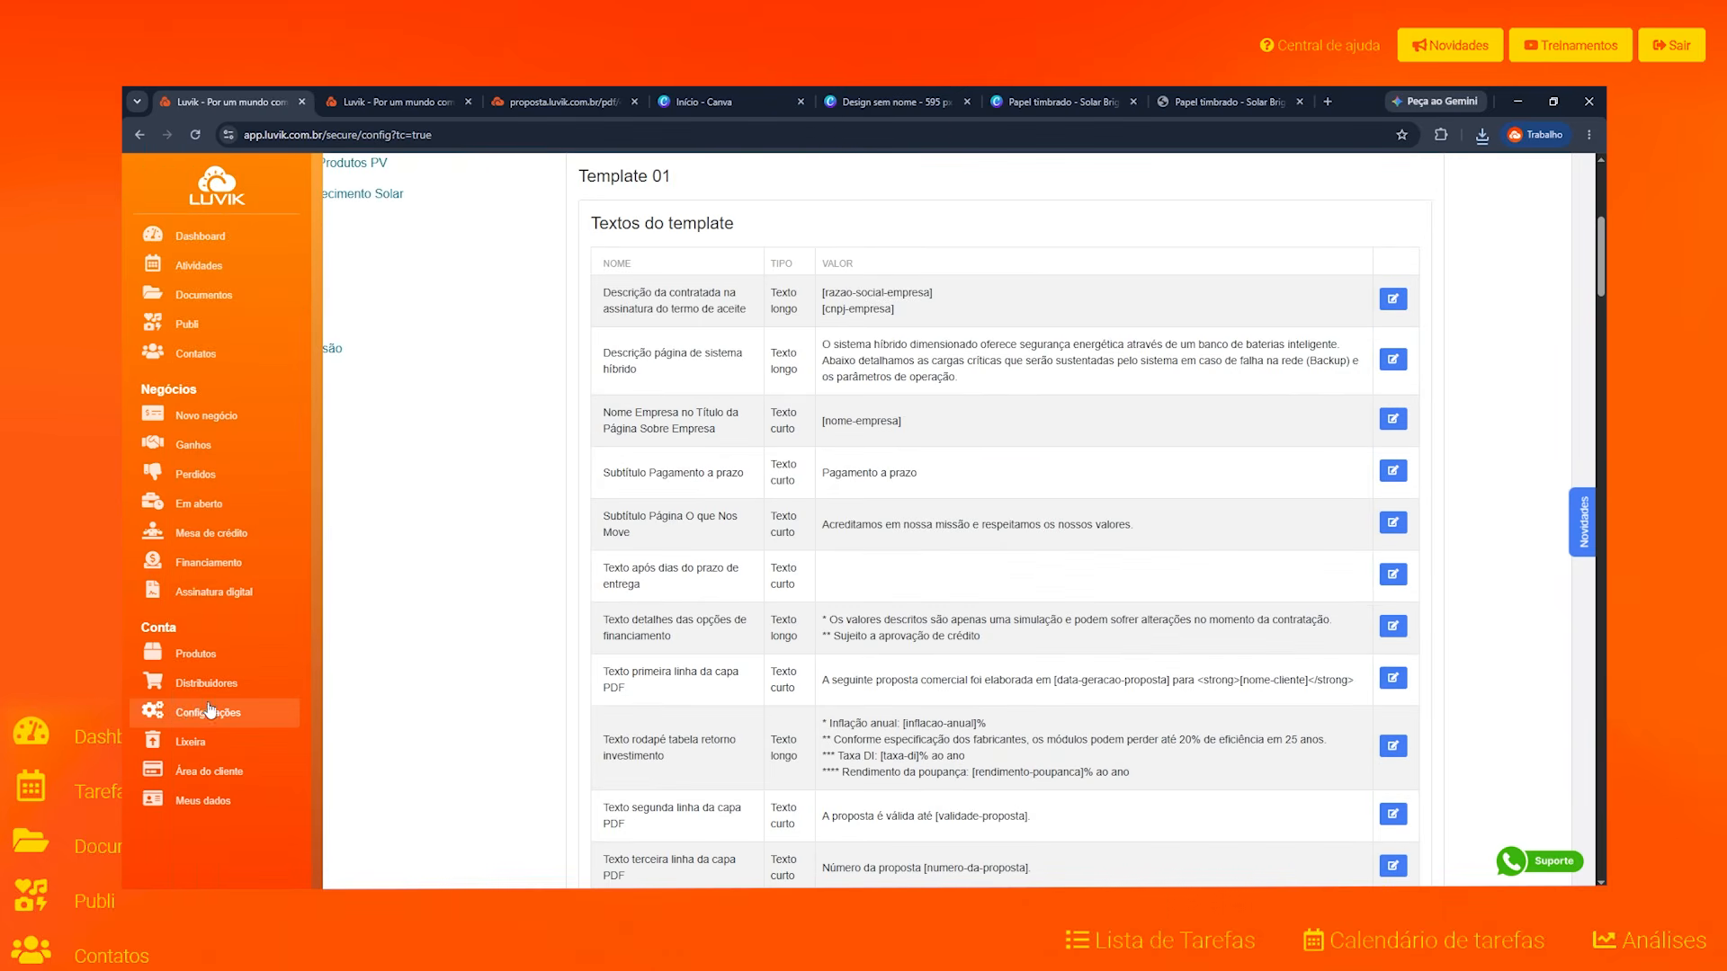
pyautogui.click(209, 713)
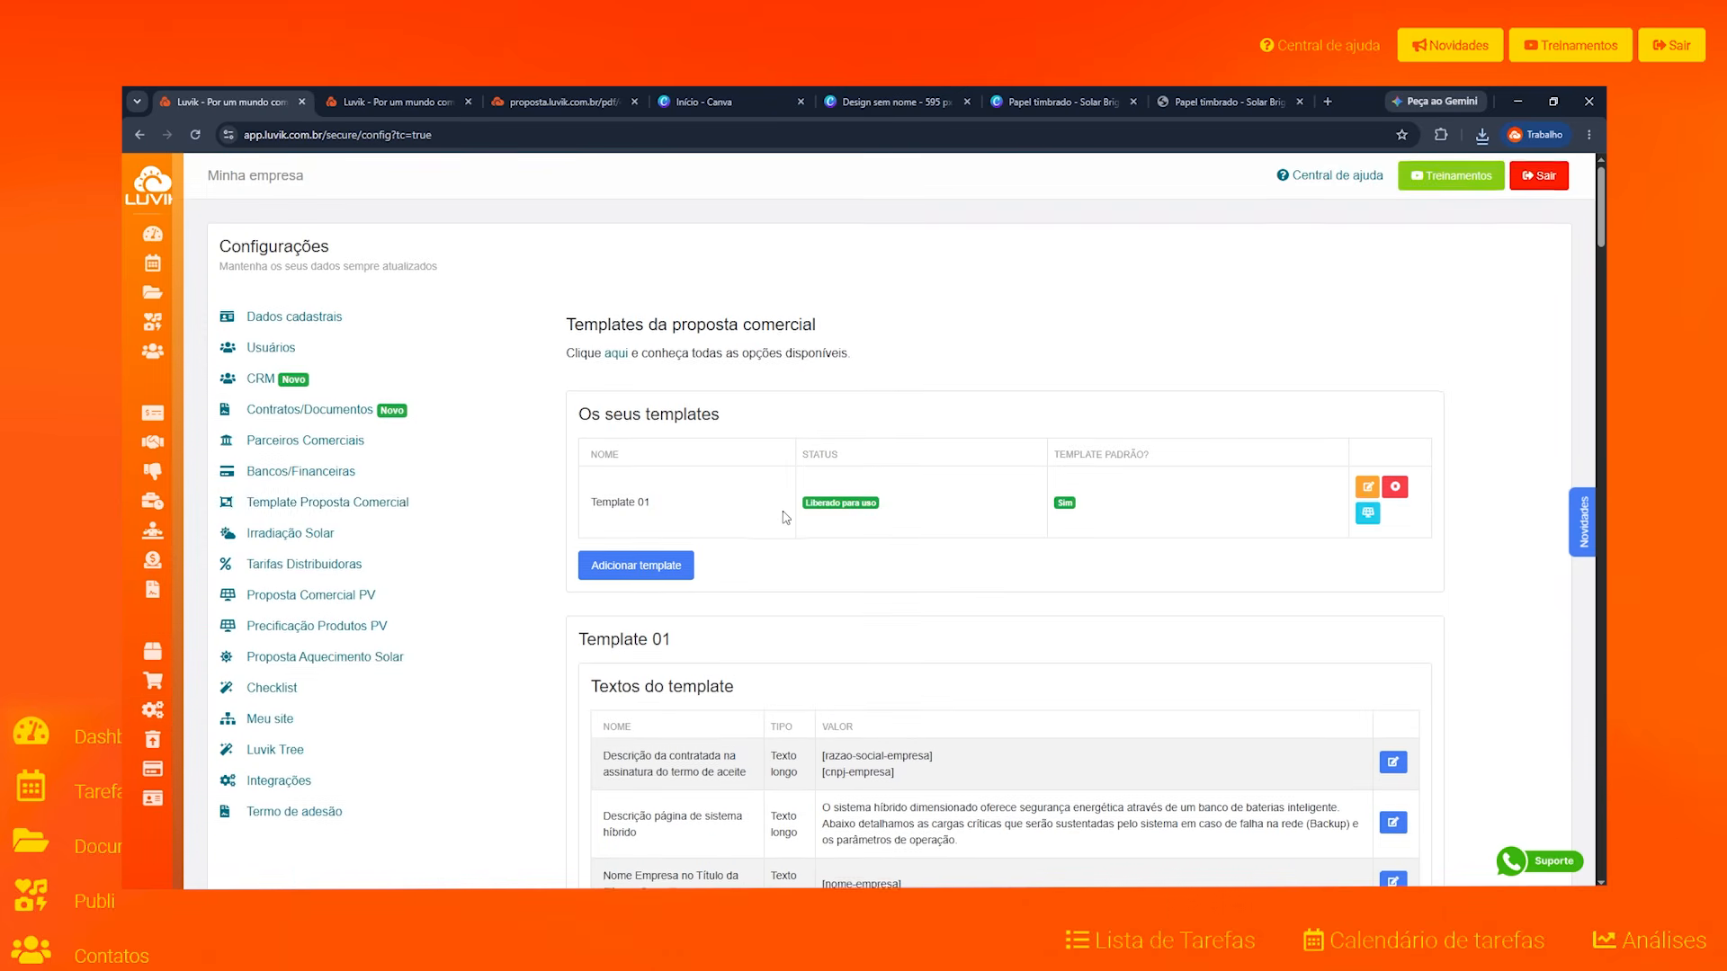
pyautogui.scroll(-20, 786, 520)
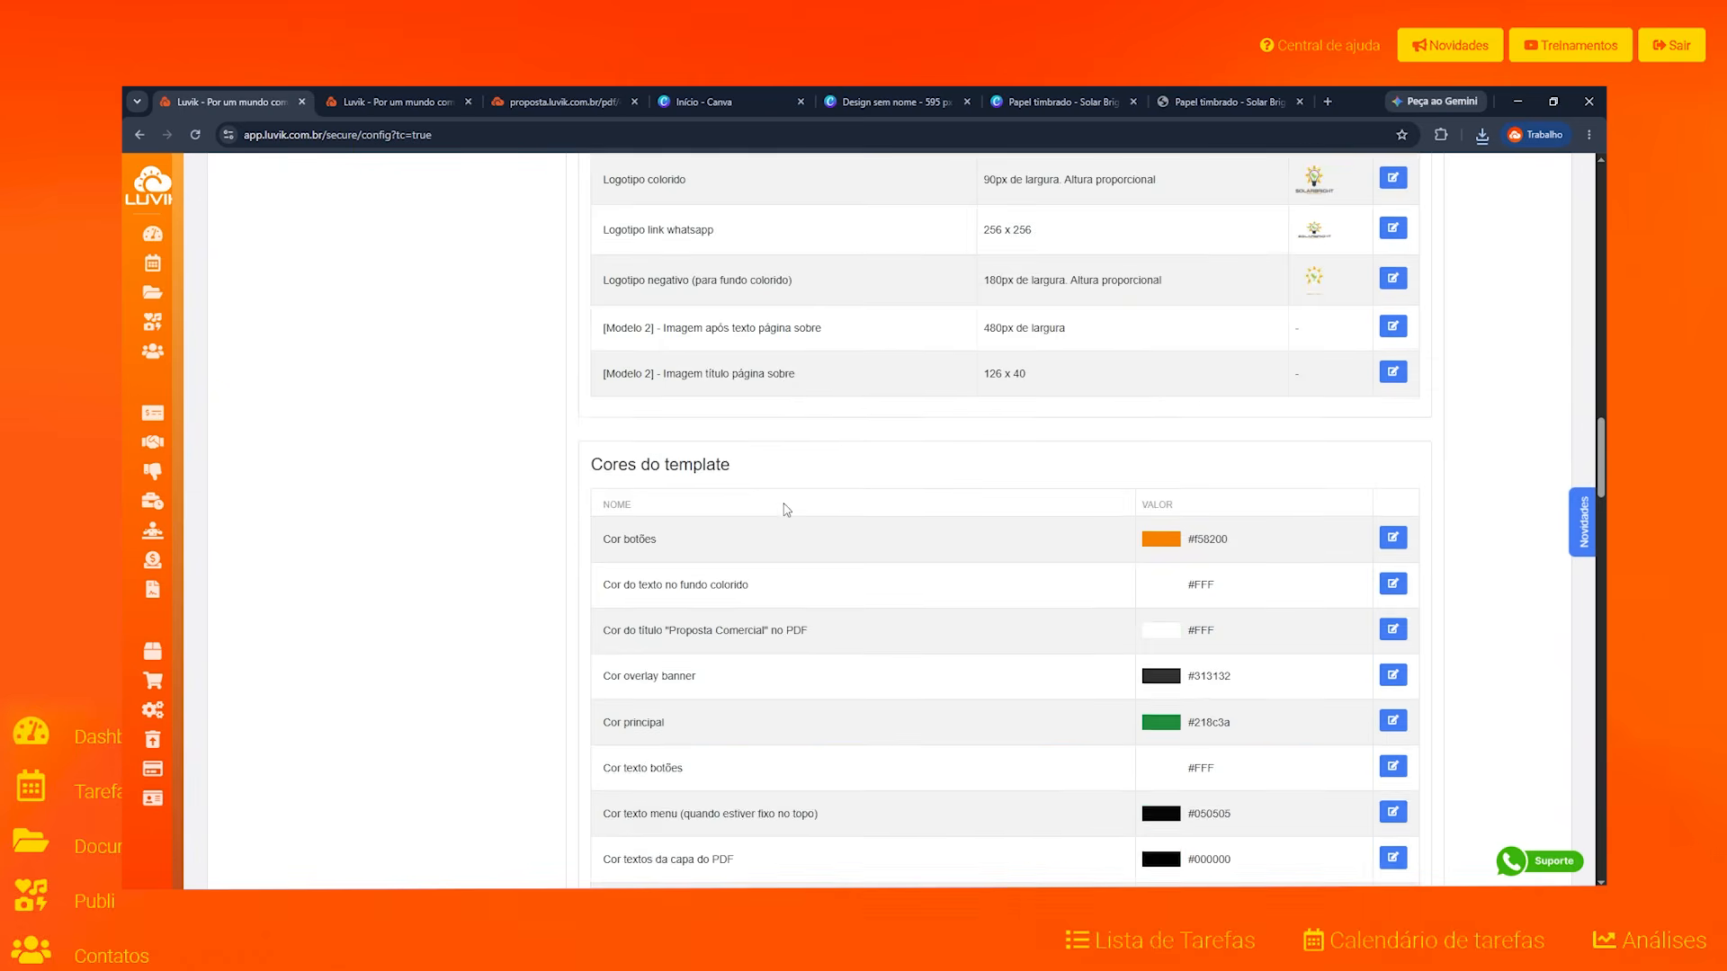
pyautogui.scroll(-12, 786, 510)
pyautogui.scroll(13, 786, 510)
pyautogui.scroll(4, 786, 510)
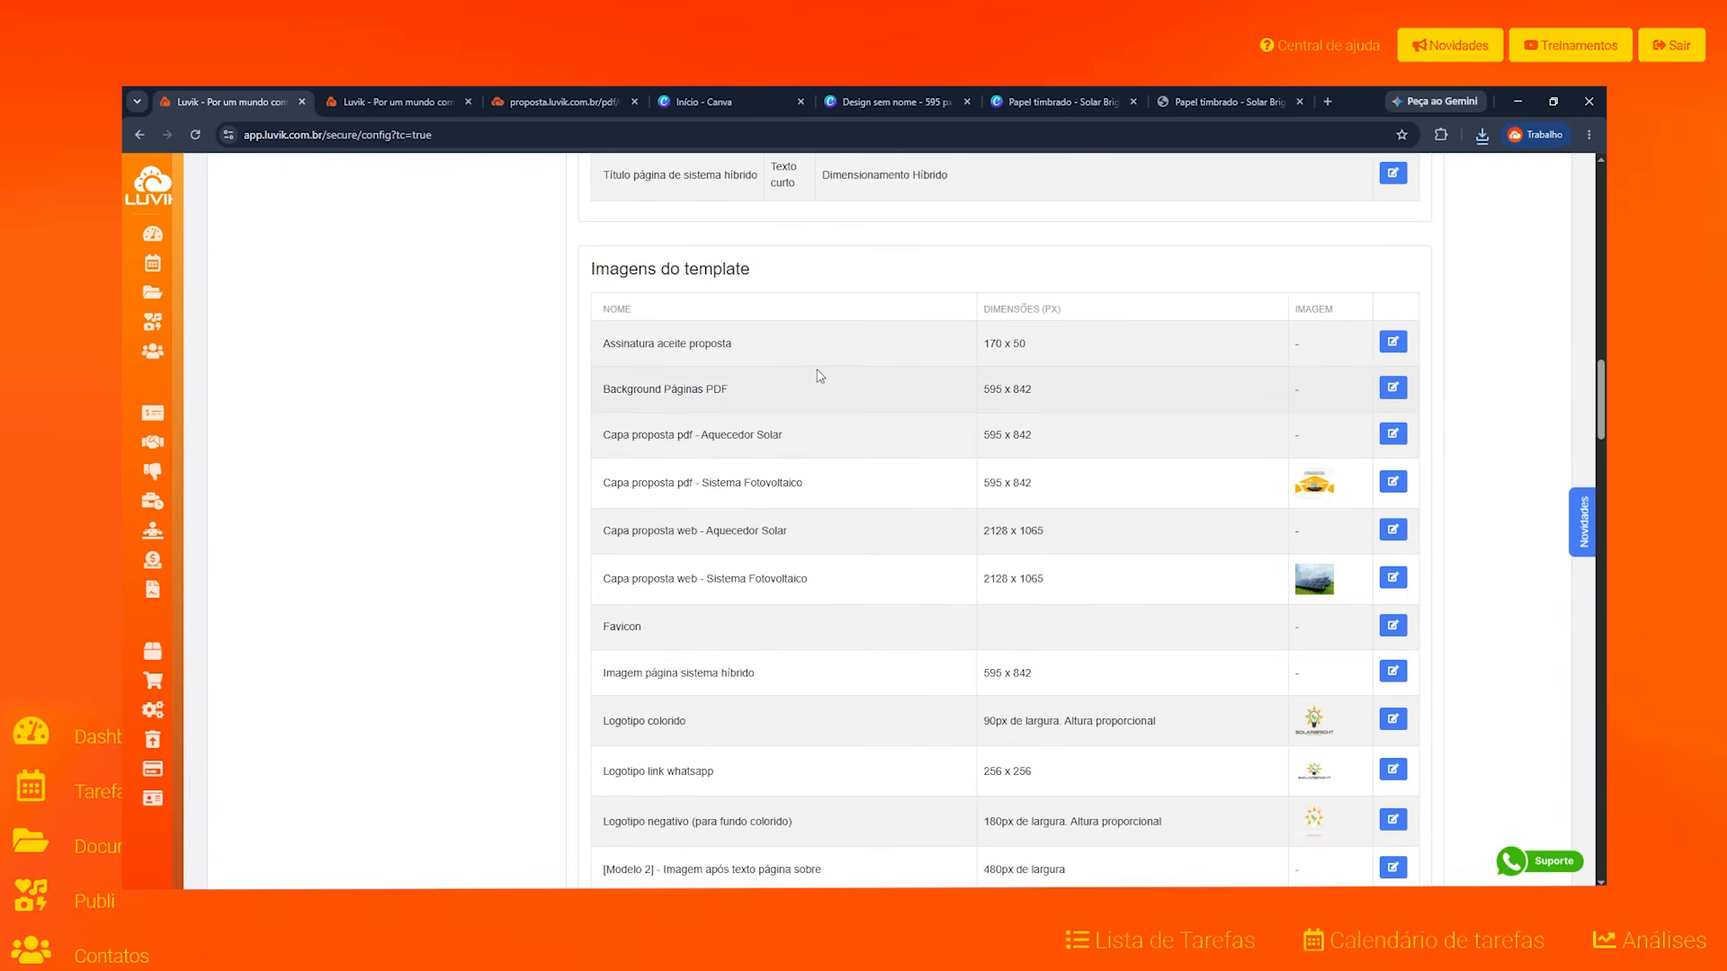
pyautogui.tripleClick(769, 396)
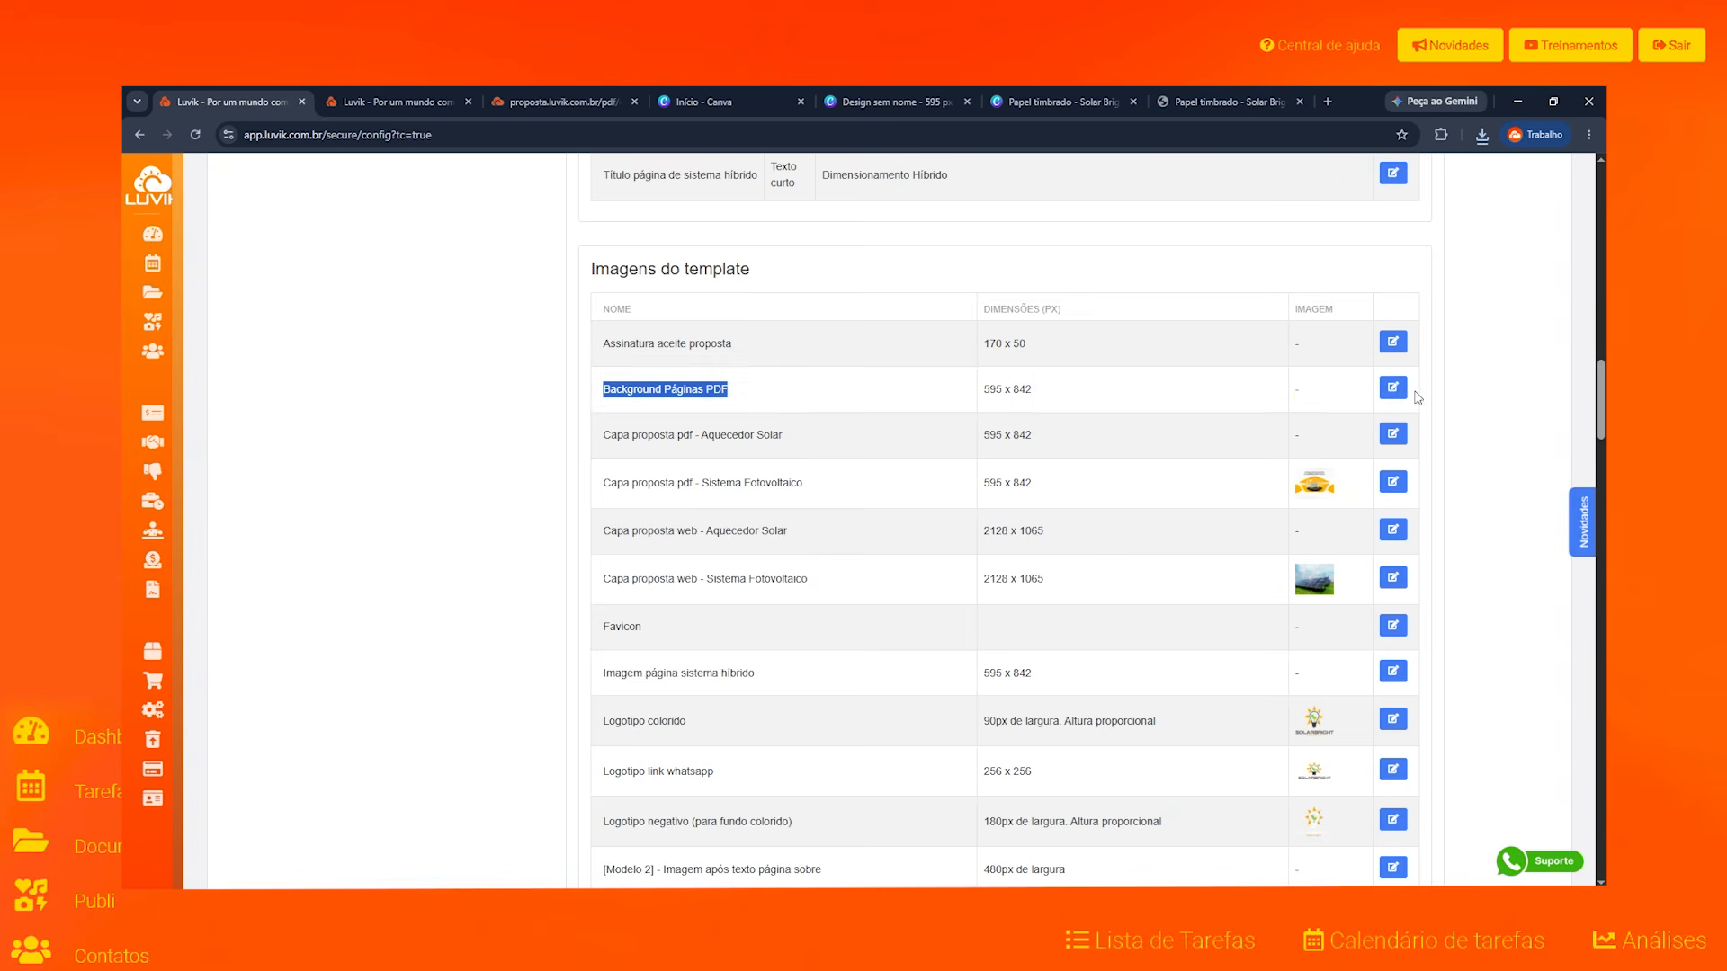
pyautogui.click(1397, 391)
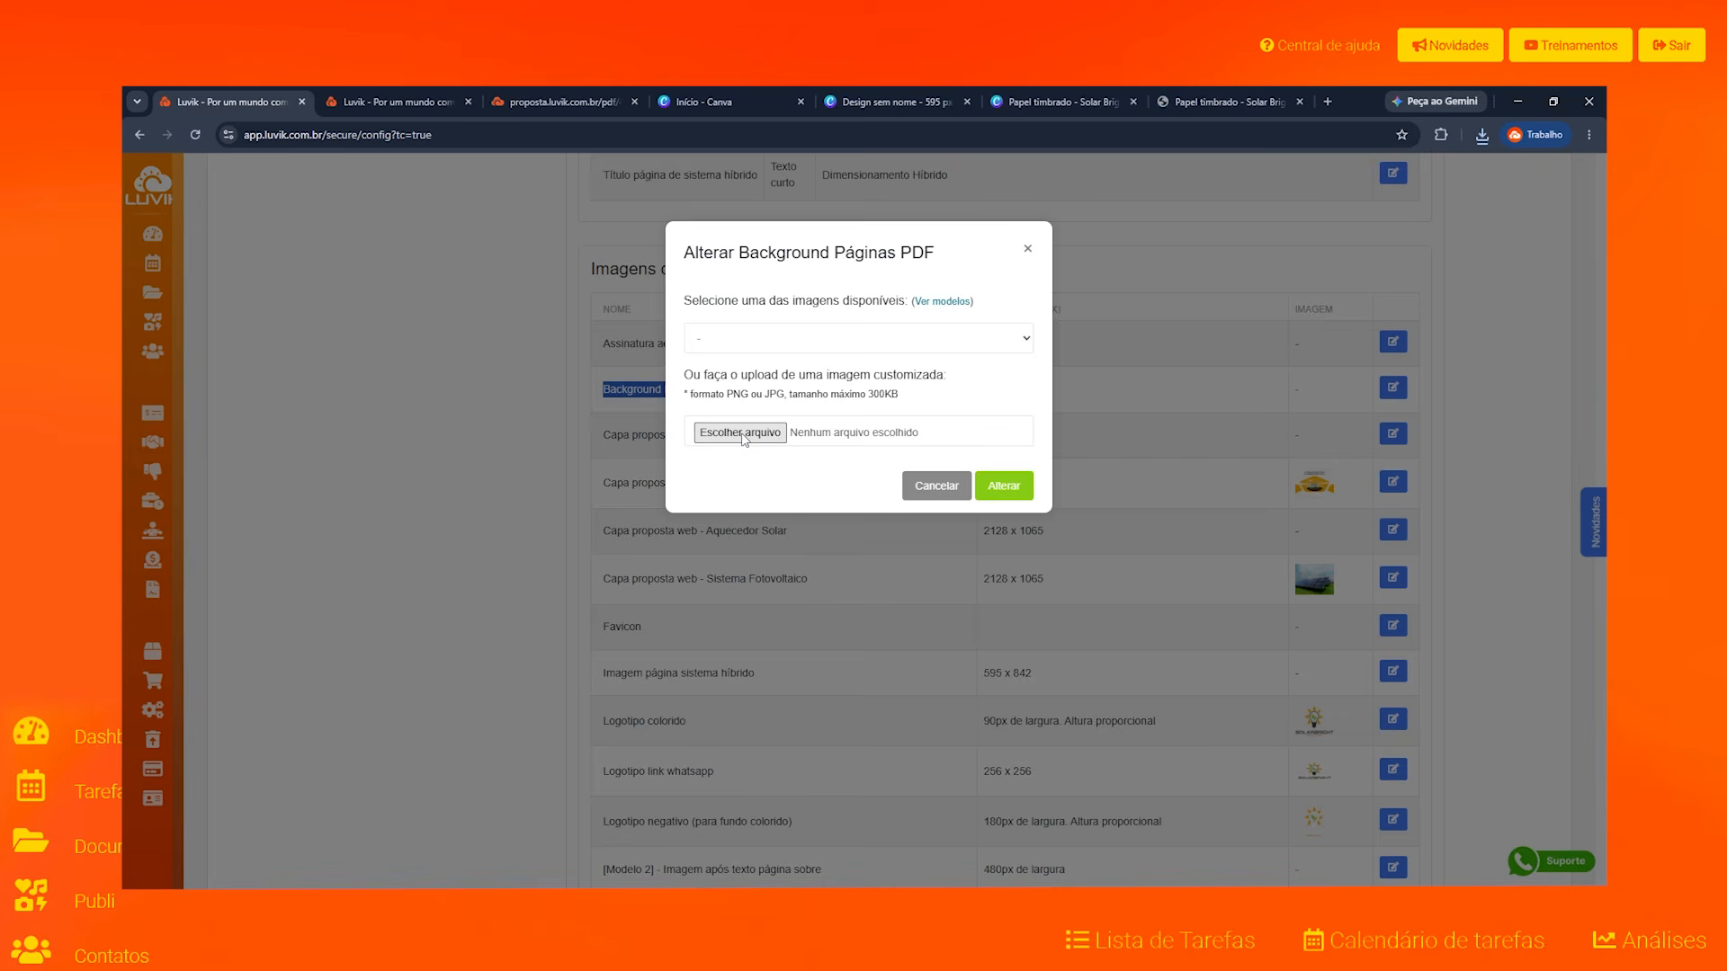
# Step: Upload 'Design sem nome (1).png' as the Background Páginas PDF image and save it
pyautogui.click(741, 434)
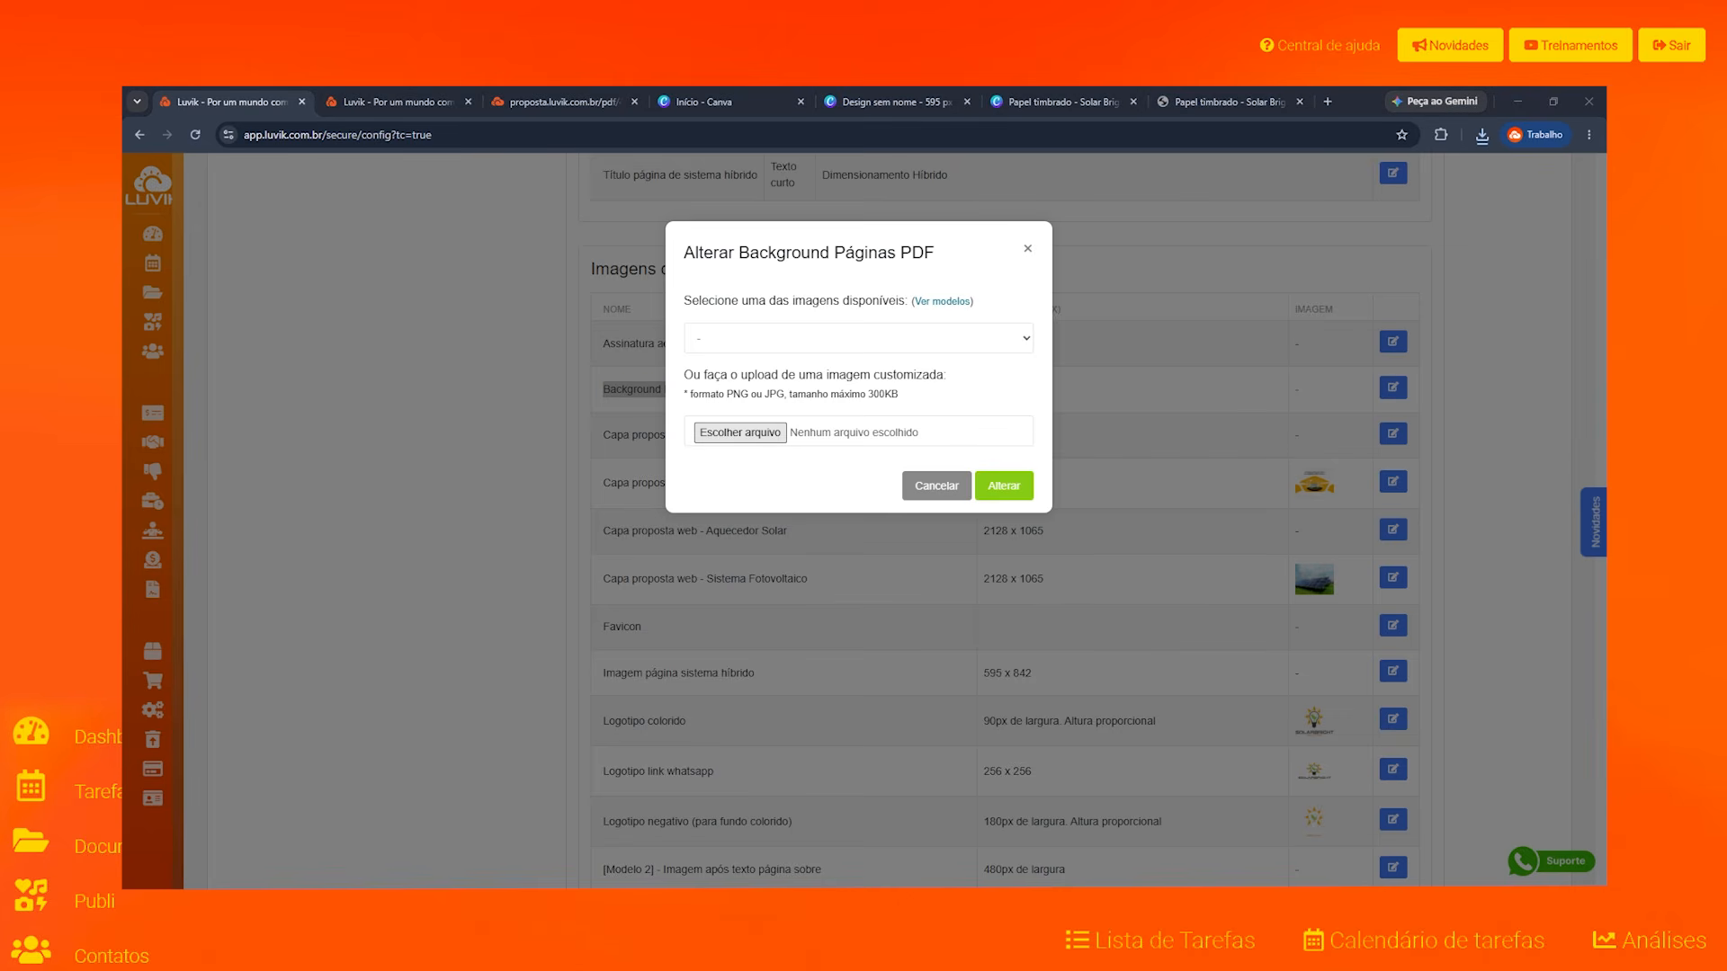
pyautogui.click(1004, 485)
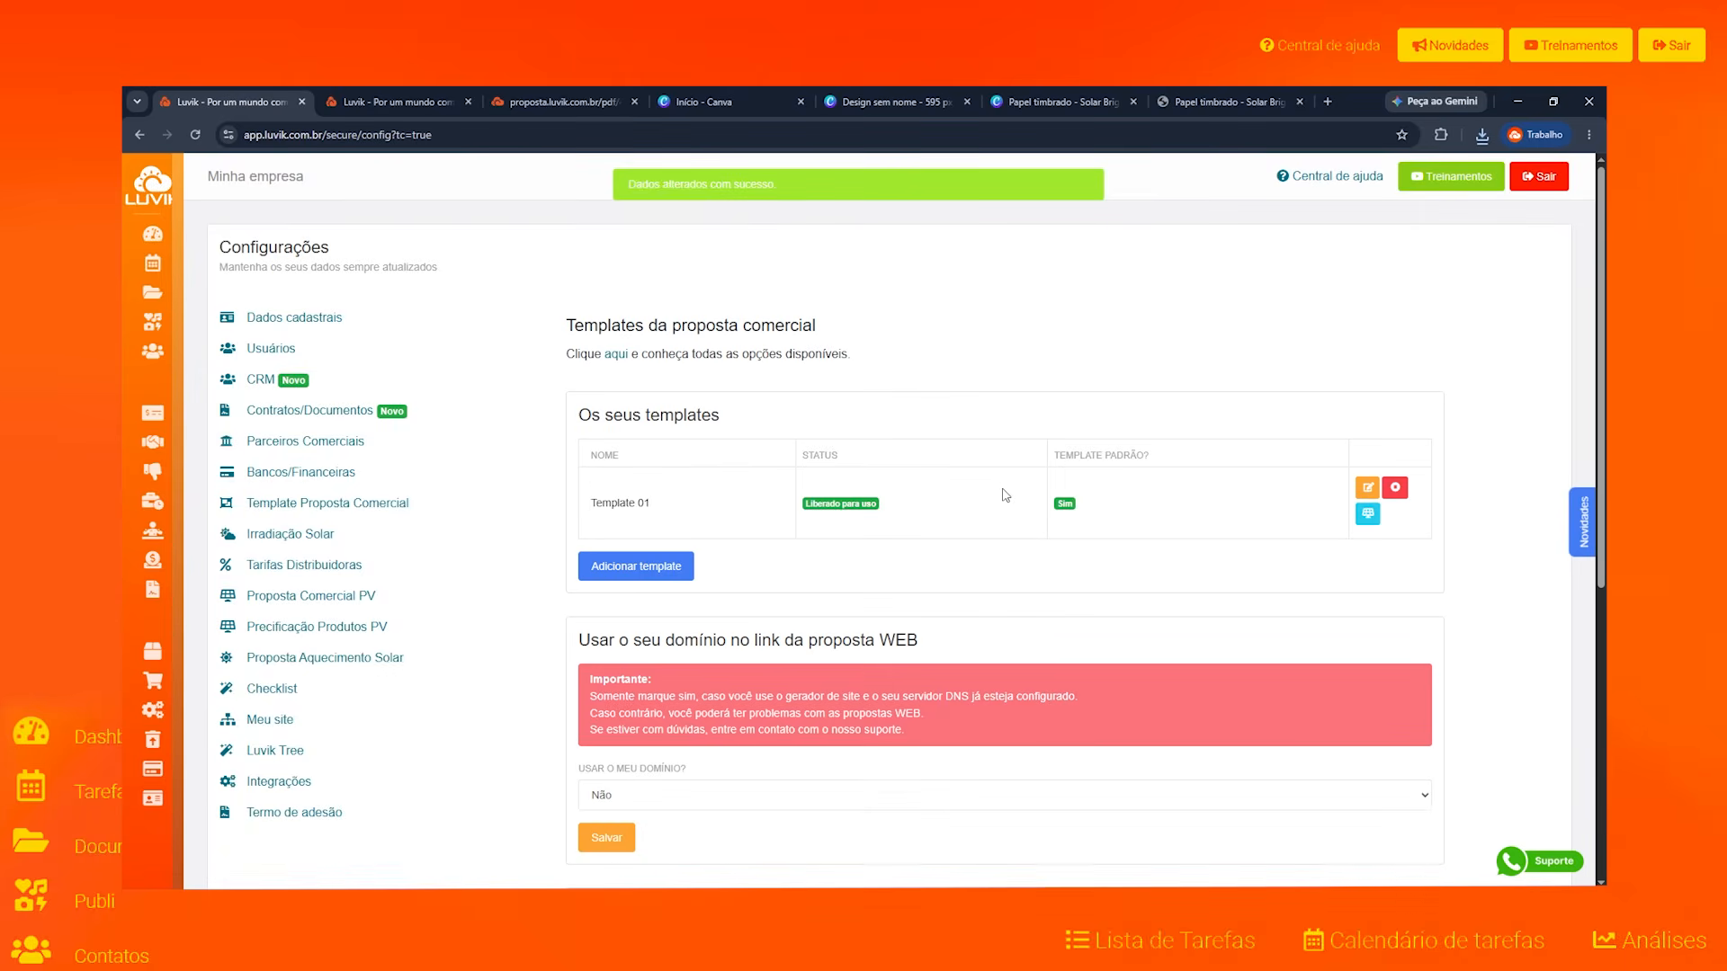
pyautogui.scroll(-1, 899, 436)
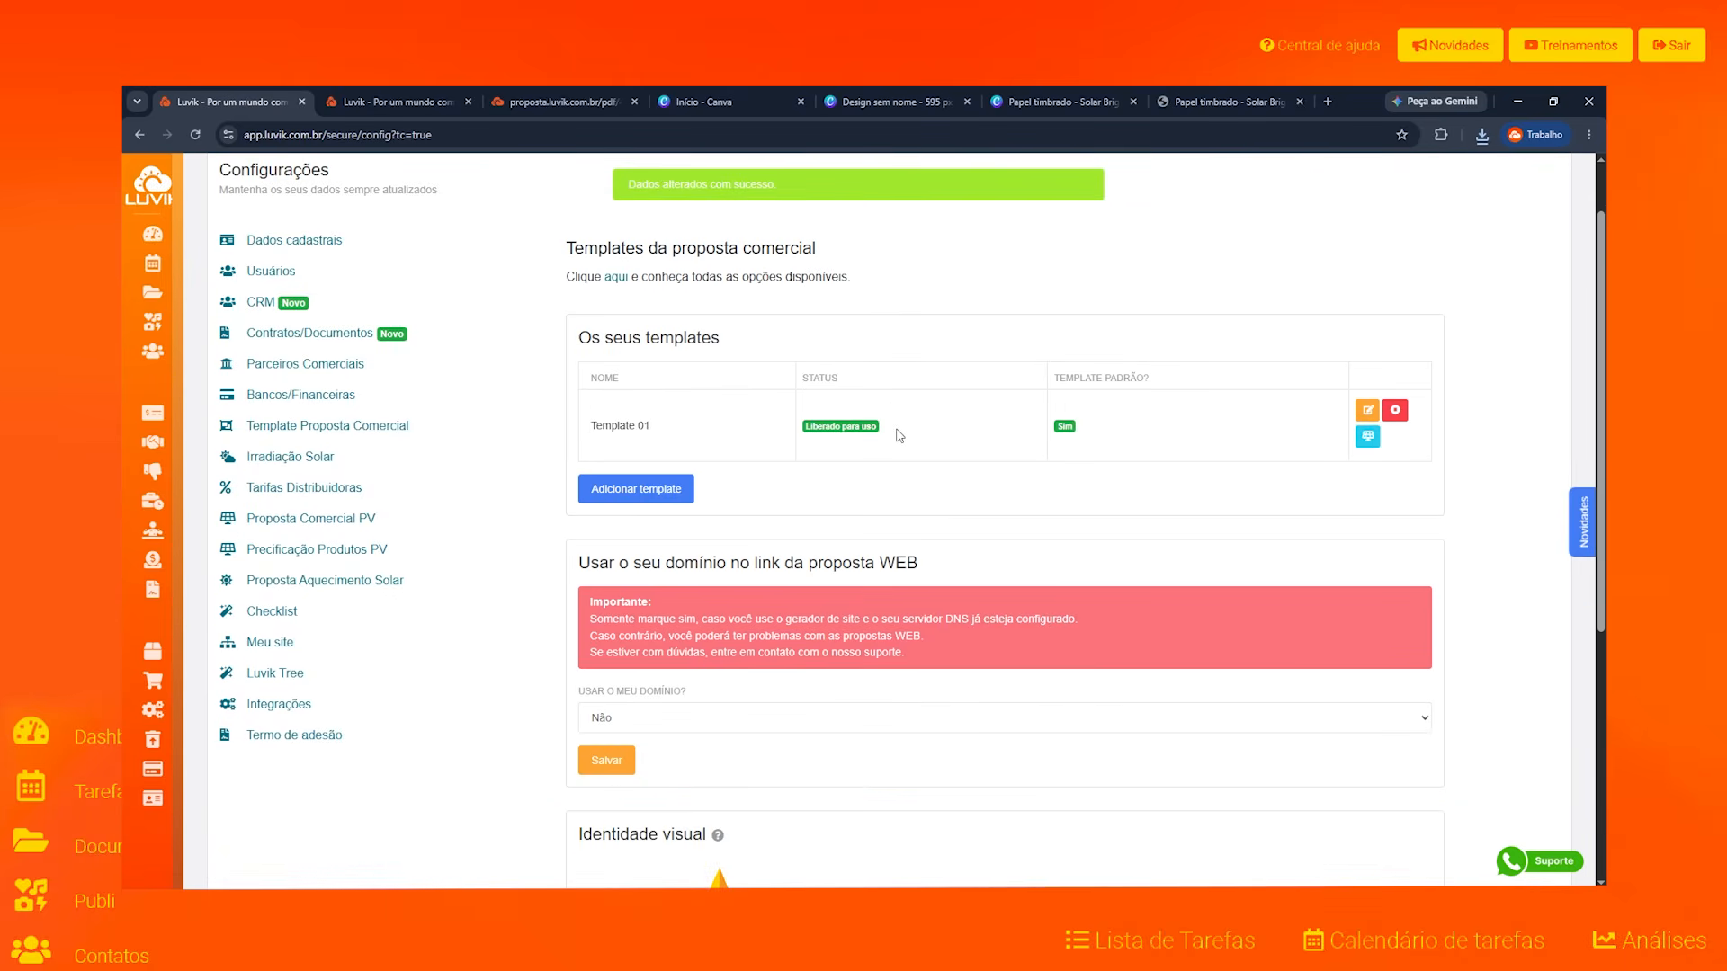
# Step: Reload the proposal PDF and check its inner pages for the letterhead's side bars, bulb icon and watermark
pyautogui.click(536, 104)
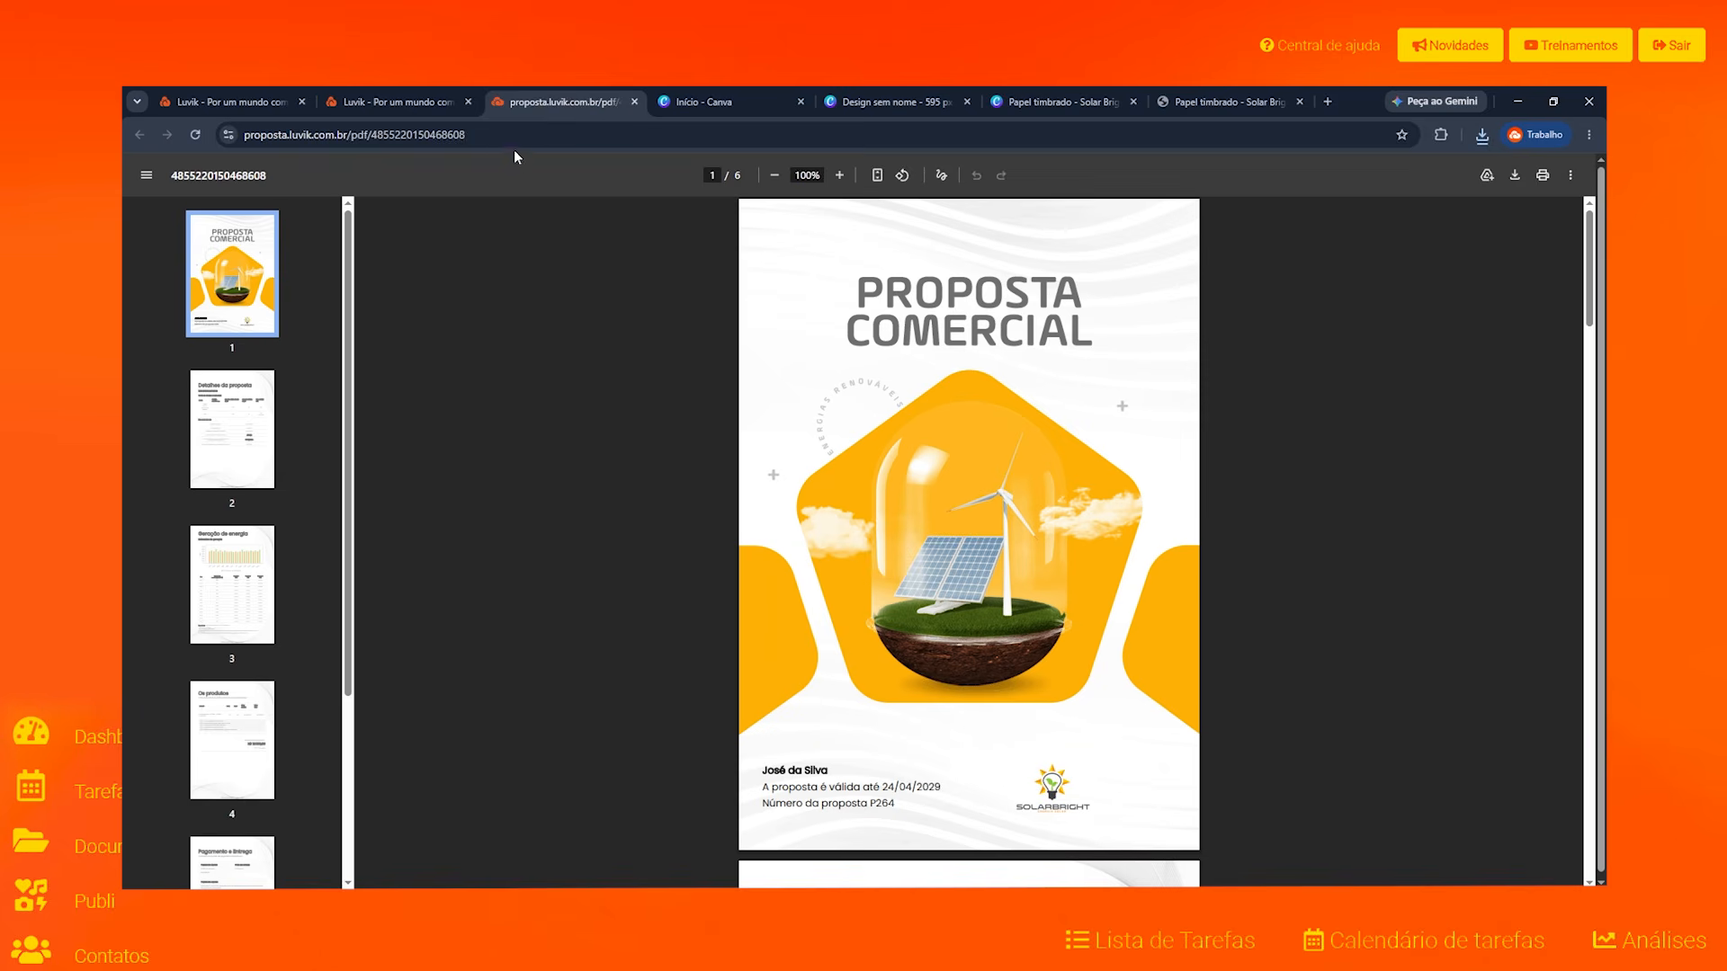
pyautogui.click(509, 137)
pyautogui.press('Return')
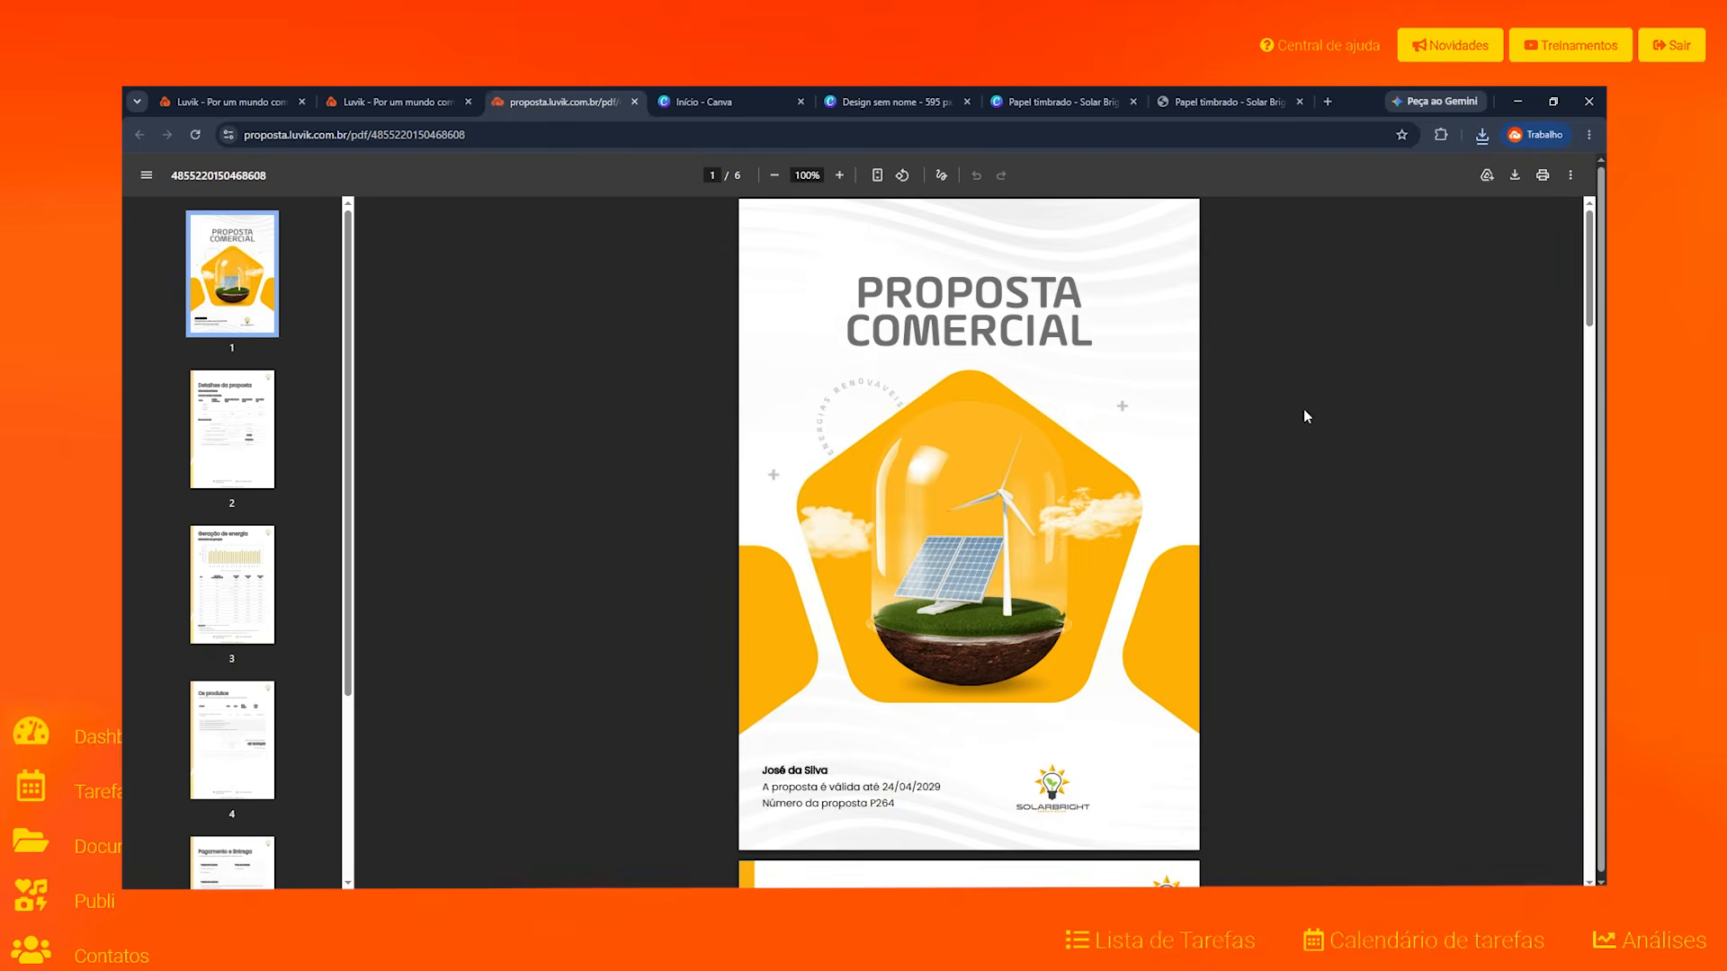
pyautogui.scroll(-5, 1124, 432)
pyautogui.scroll(-2, 1132, 427)
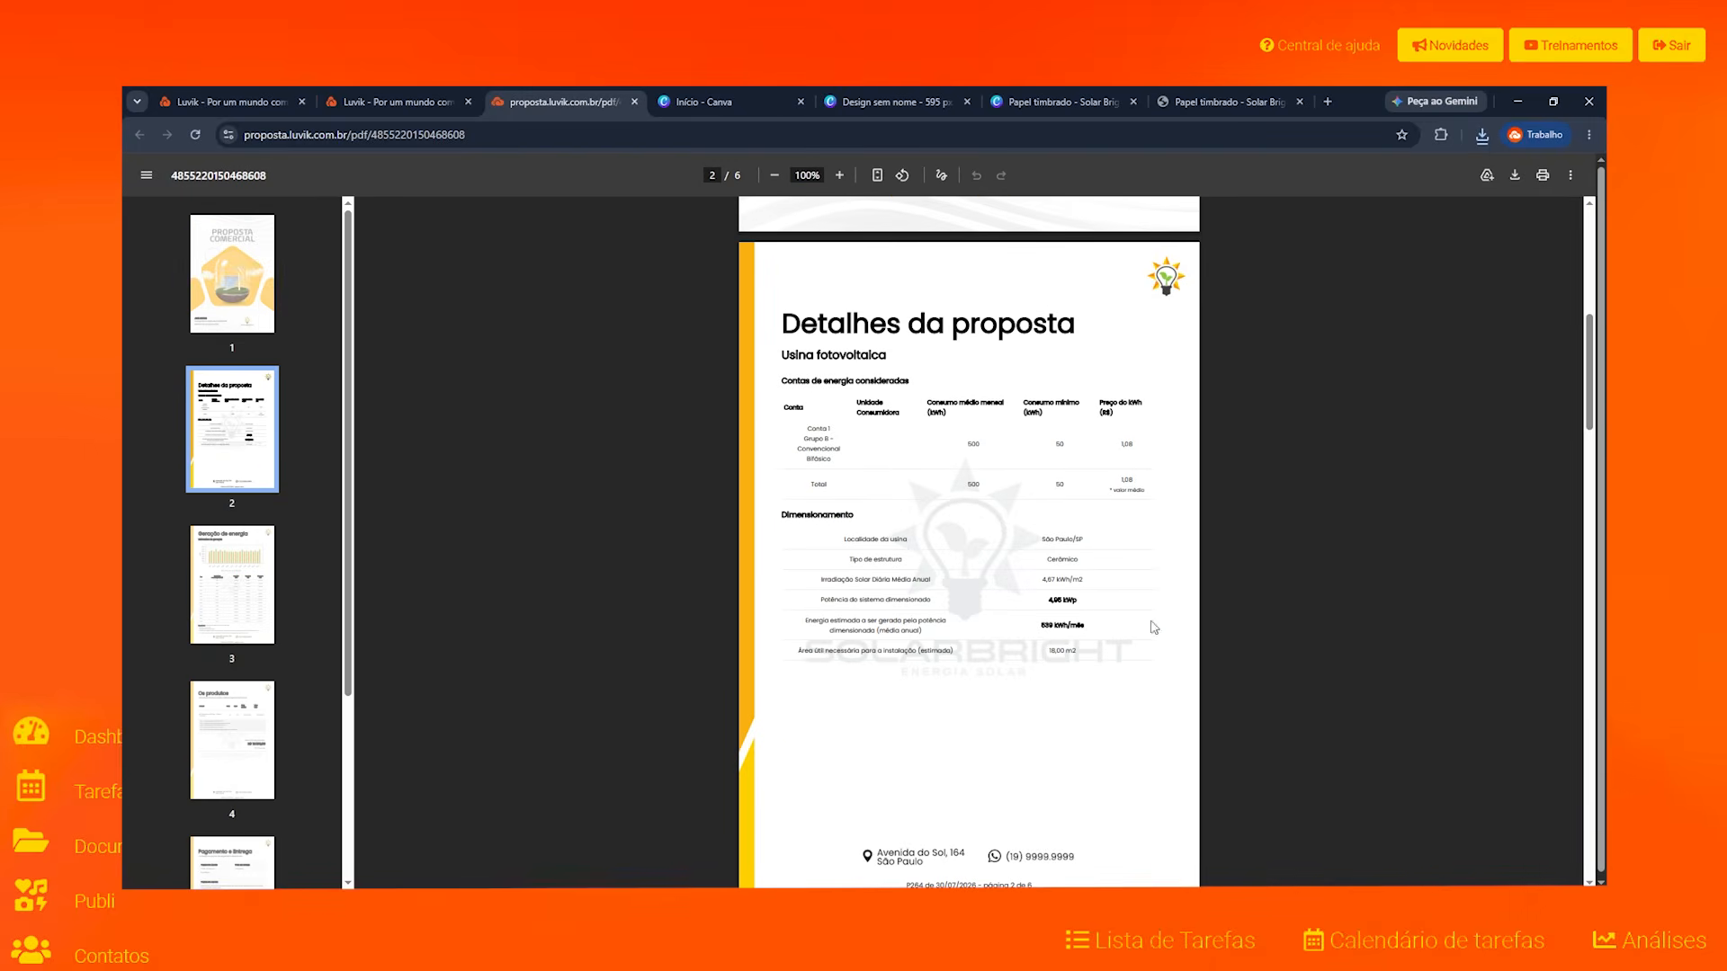
pyautogui.scroll(-3, 1136, 396)
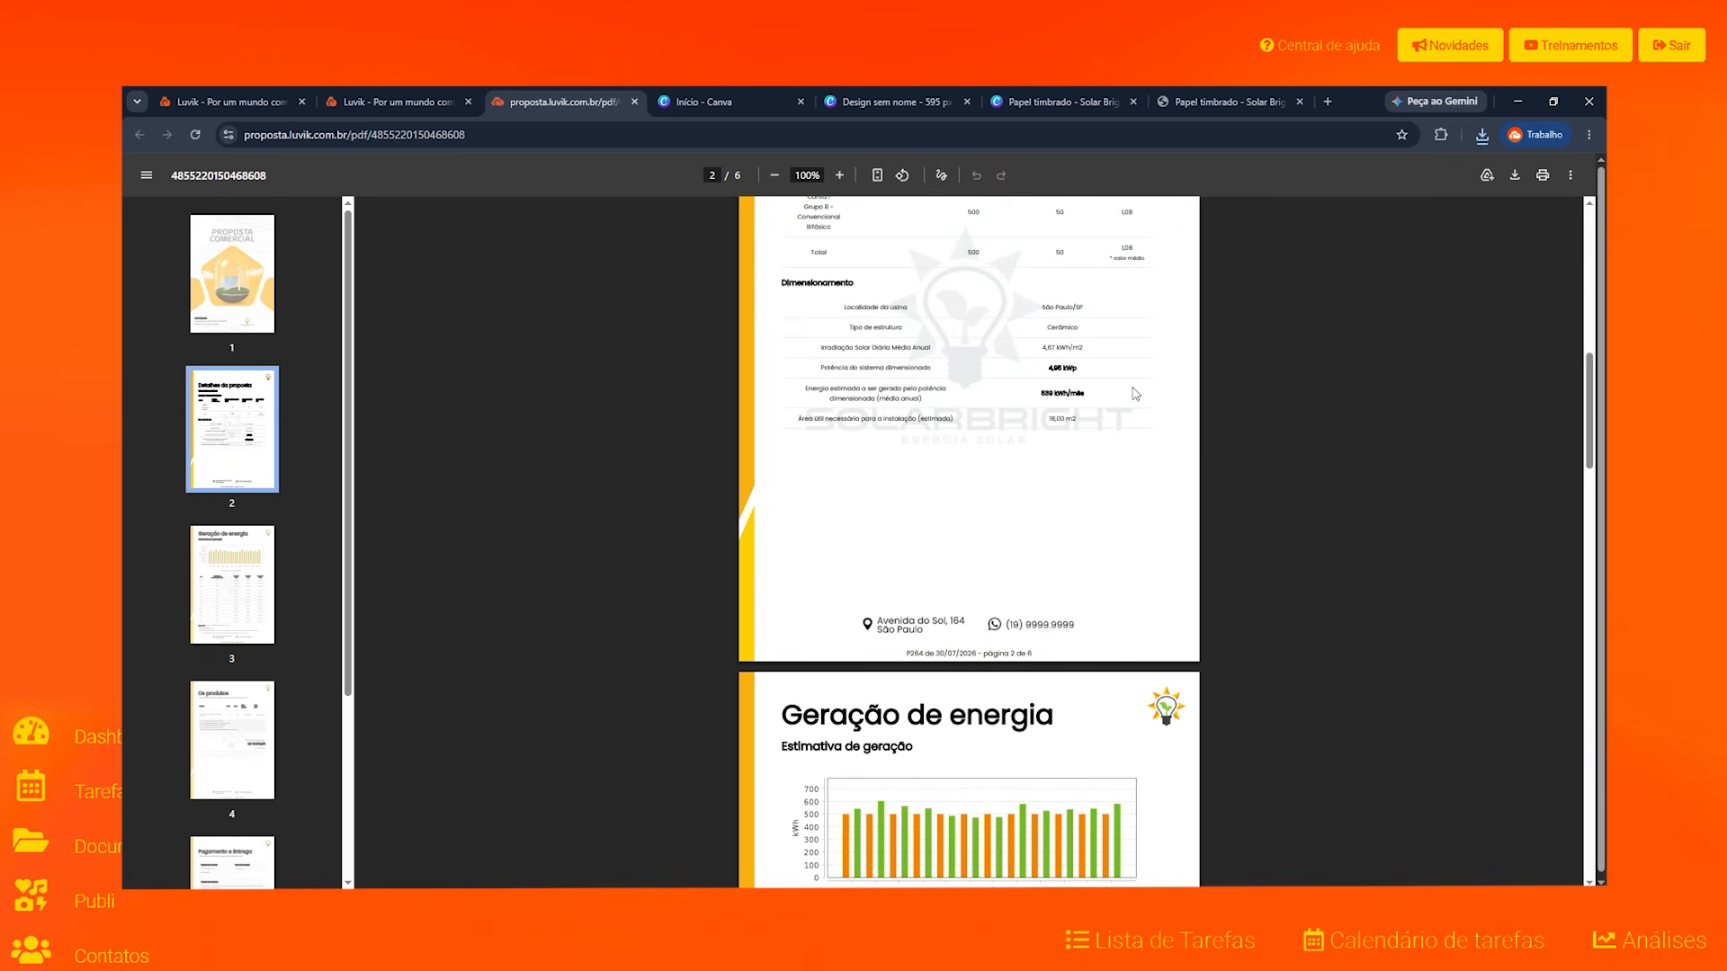
pyautogui.scroll(-5, 1071, 634)
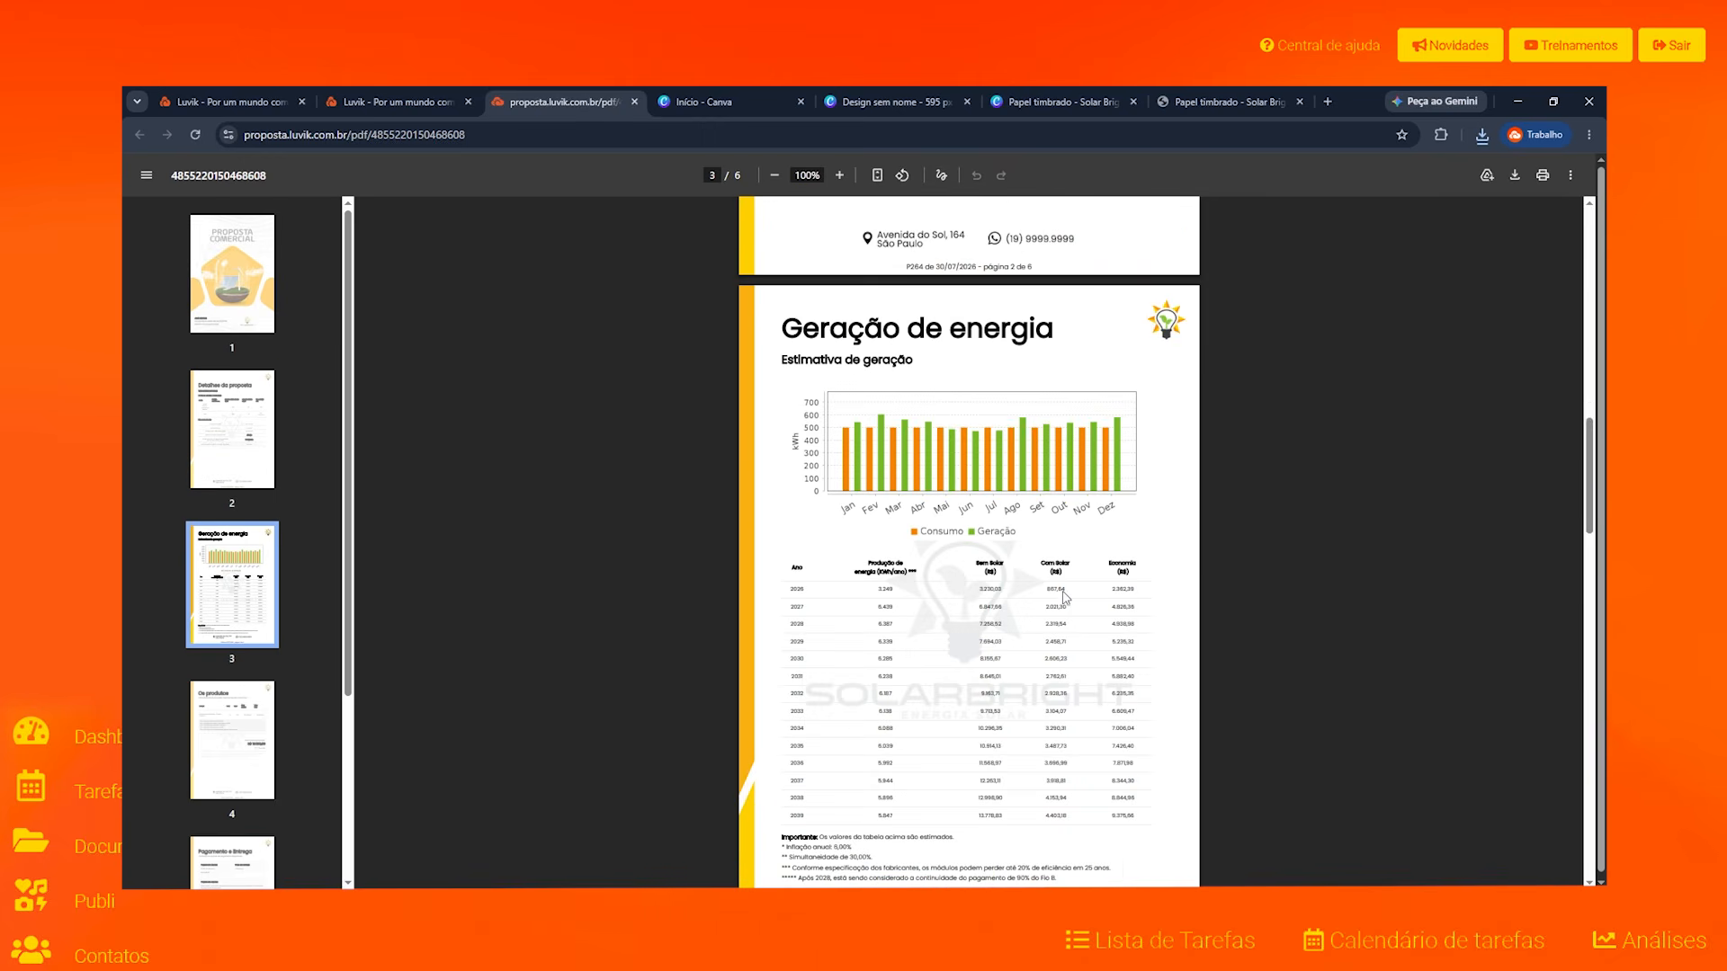
pyautogui.scroll(1, 1145, 465)
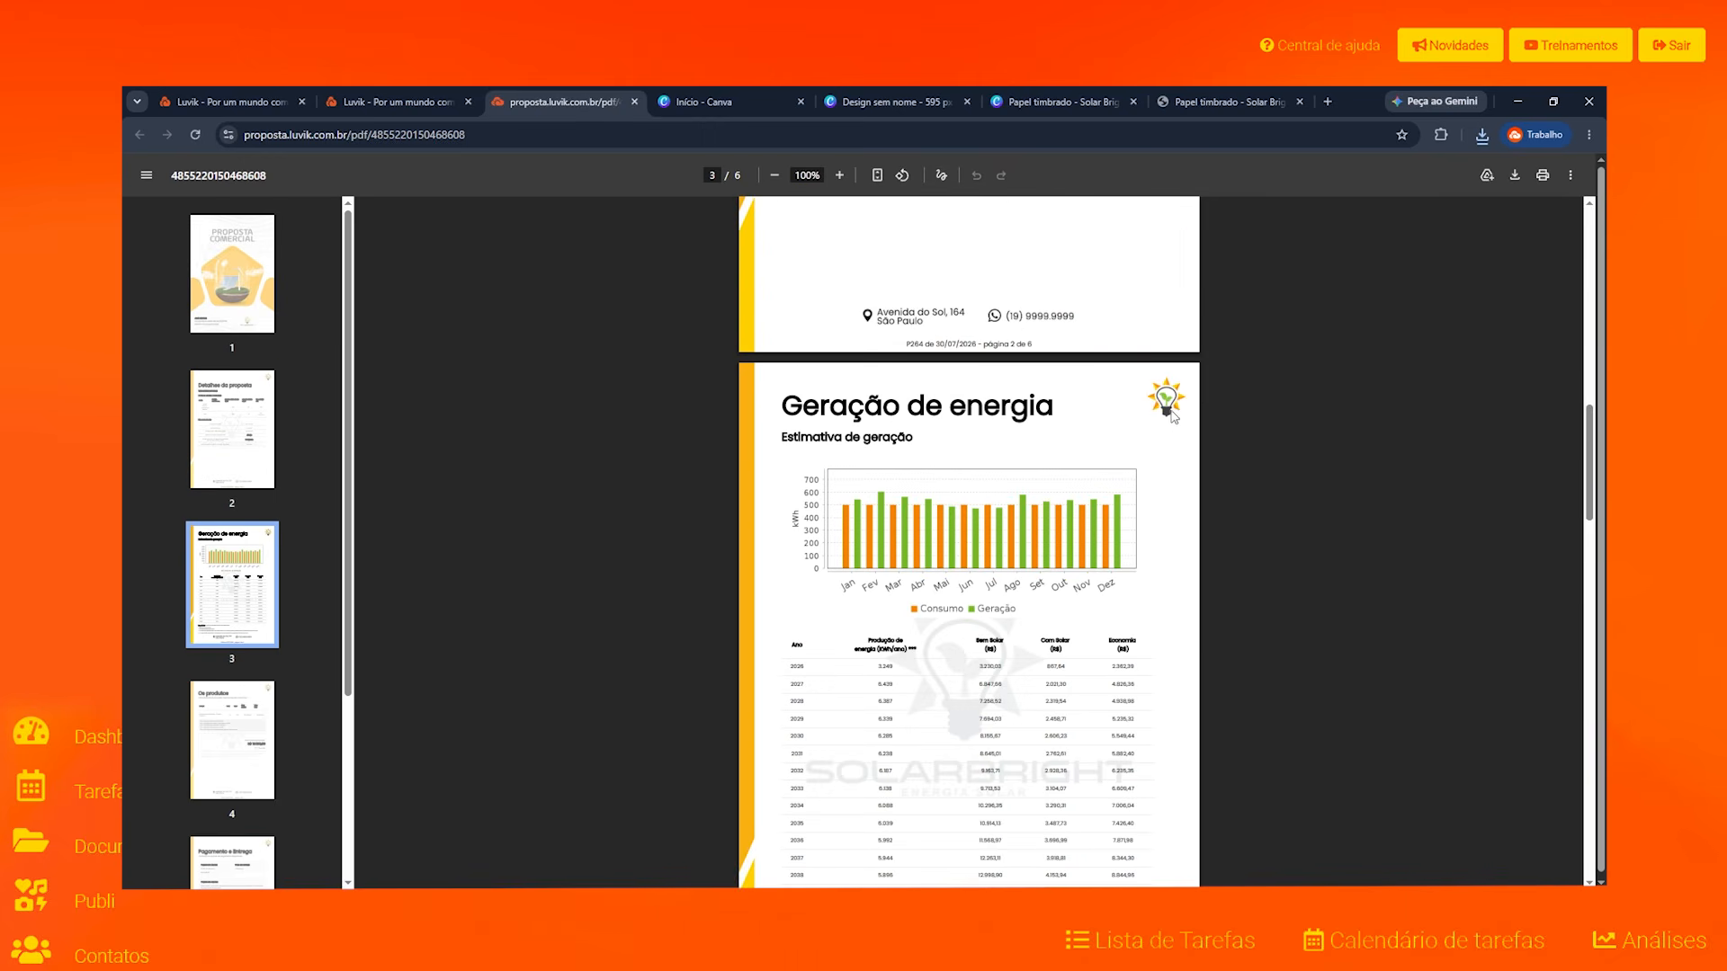